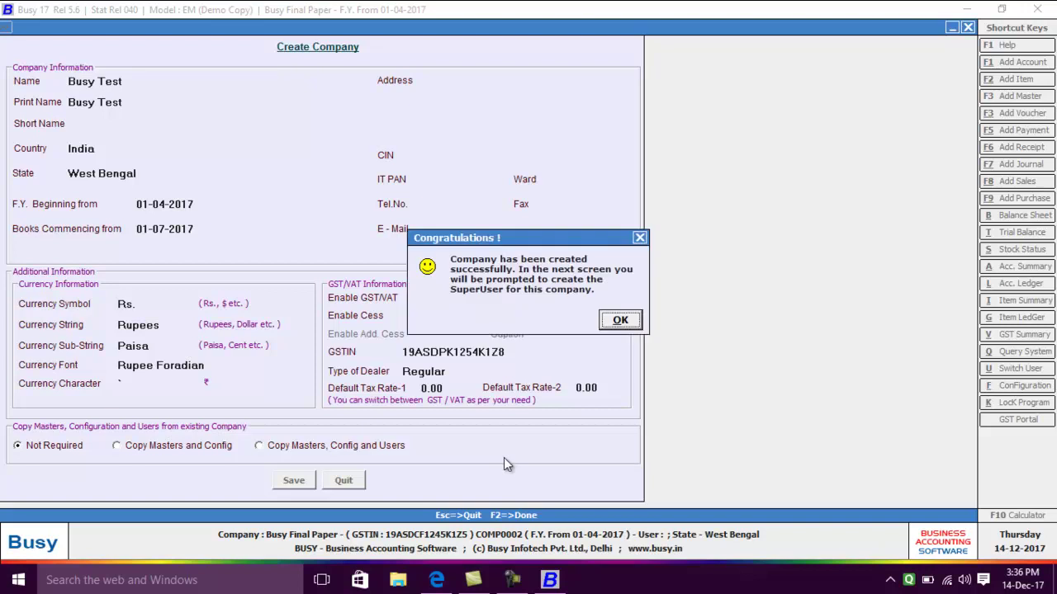
# - Dismiss the company-created message and consult the exam question paper
pyautogui.click(624, 322)
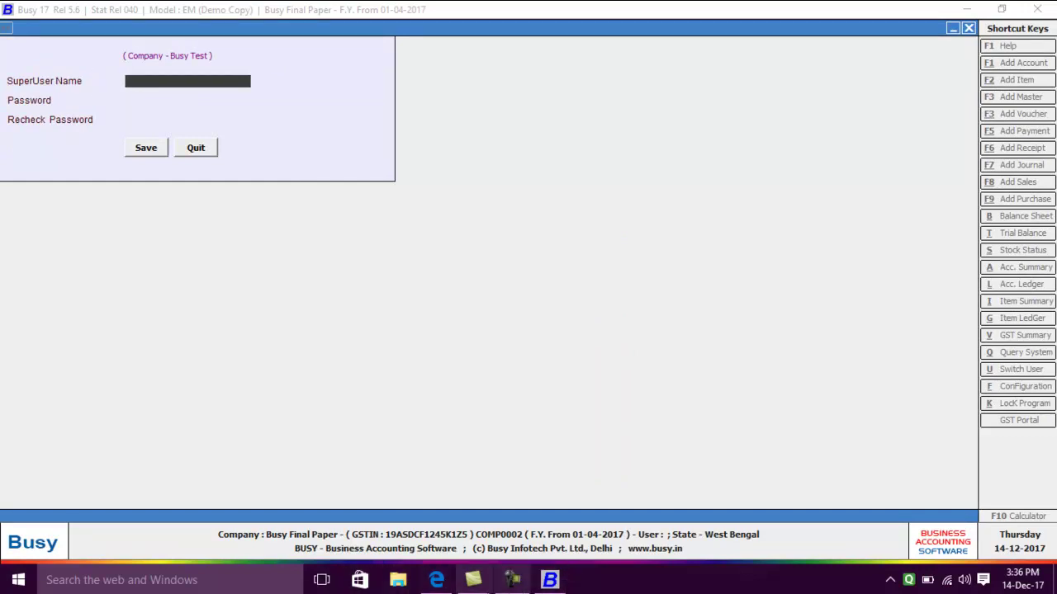
pyautogui.click(438, 582)
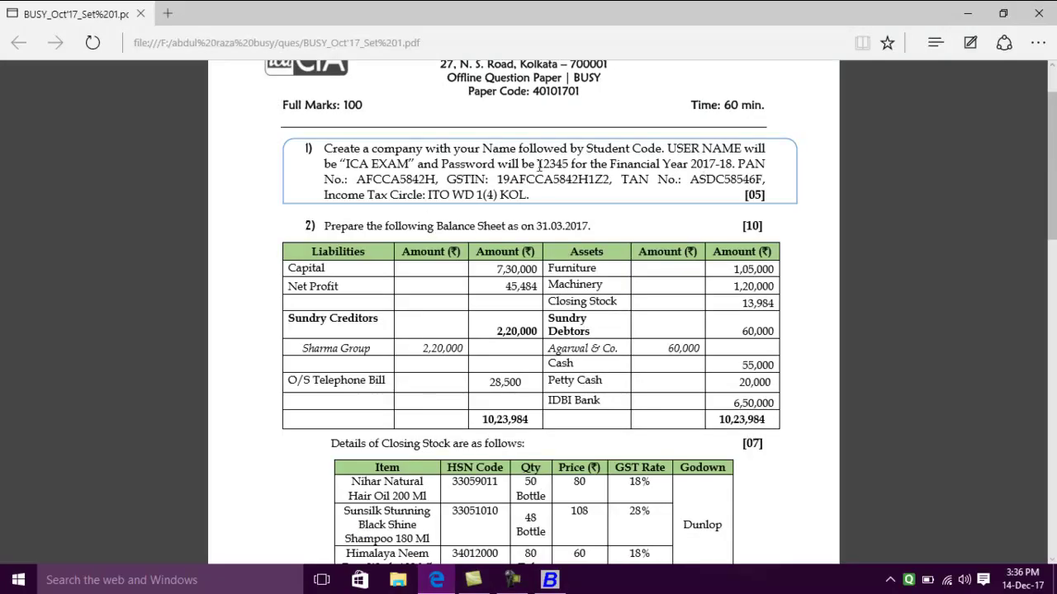
pyautogui.click(549, 580)
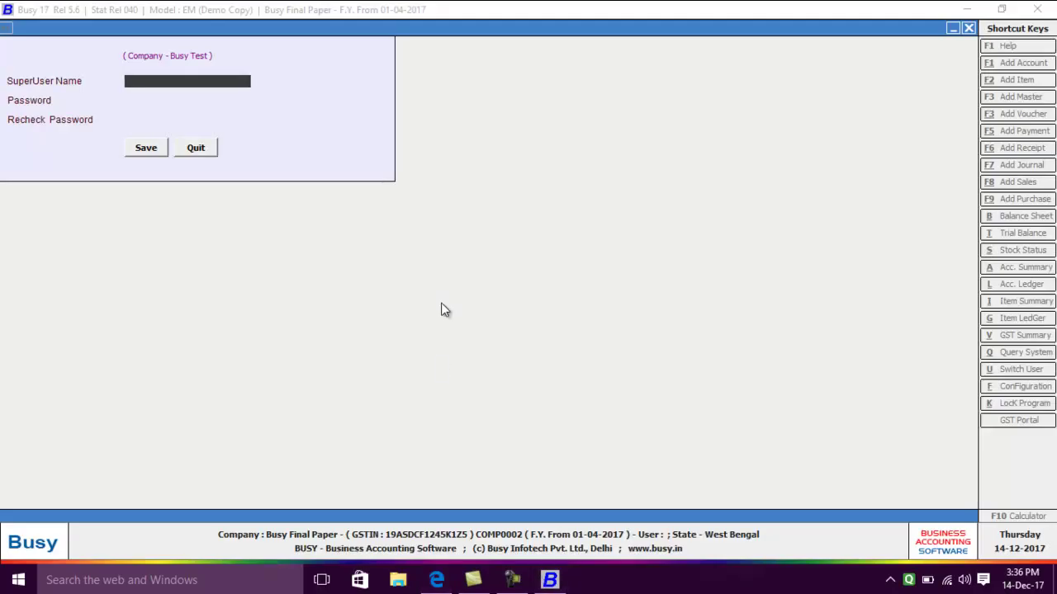
# - Enter the superuser name and password, recheck the password, and save the login
pyautogui.write('ica exam')
pyautogui.press('Return')
pyautogui.write('*****')
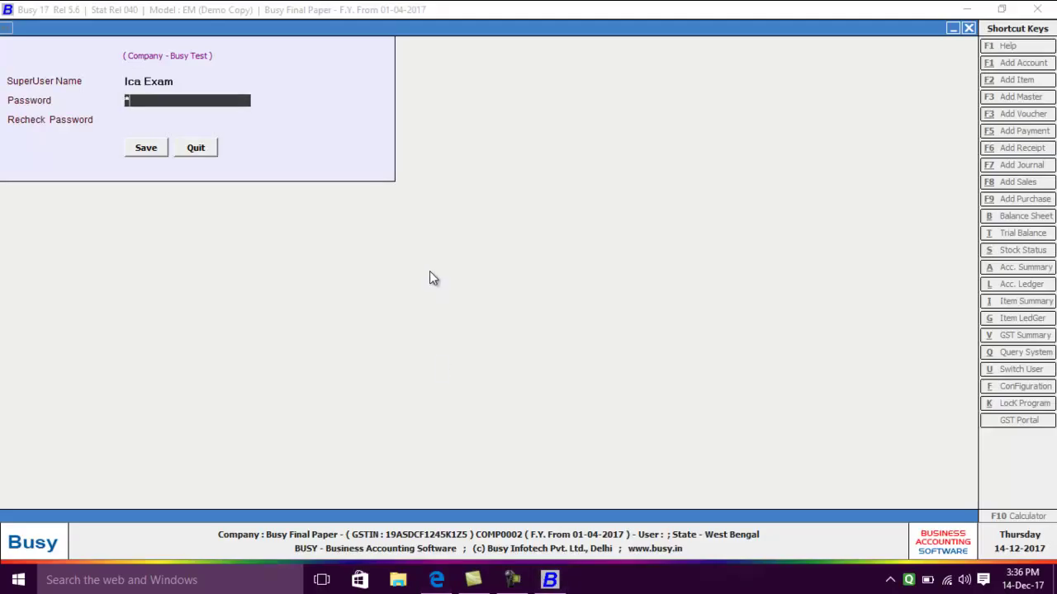
pyautogui.press('Return')
pyautogui.write('*****')
pyautogui.press('Return')
pyautogui.press('Return')
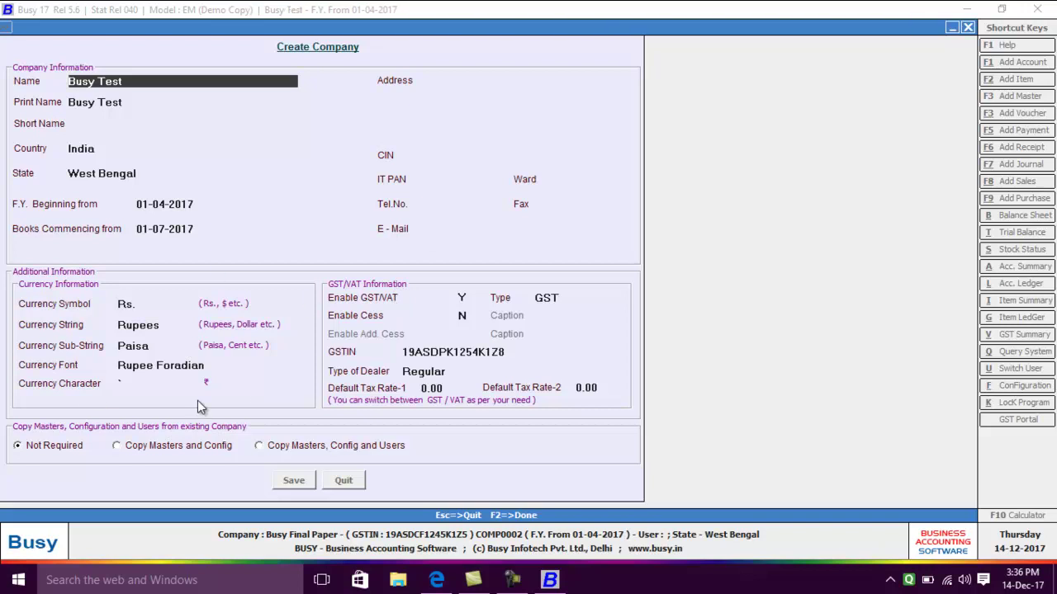
# - Quit the reopened Create Company form and close the open company
pyautogui.press('Escape')
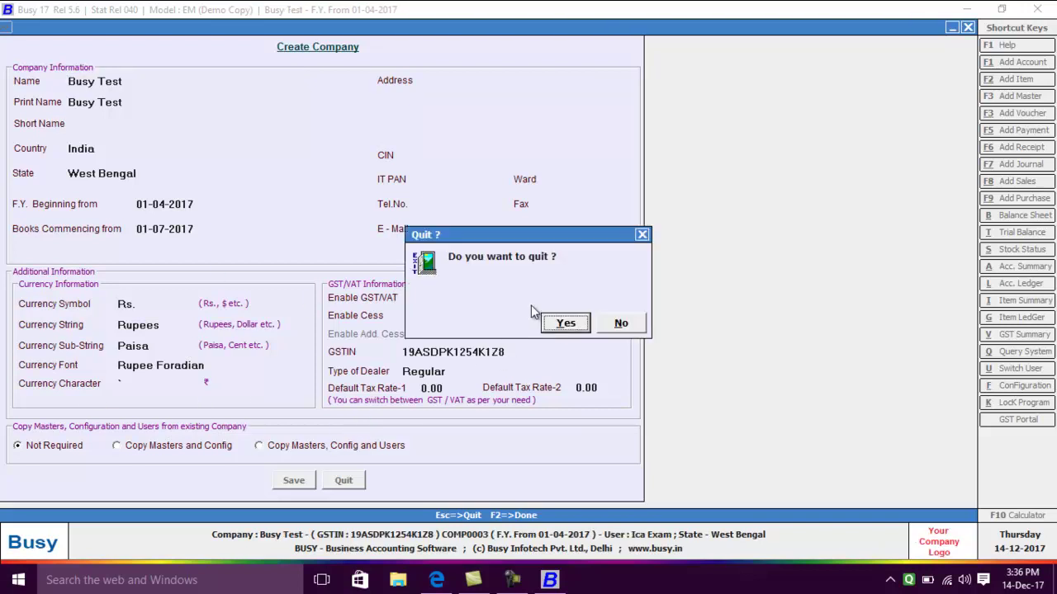
pyautogui.click(562, 323)
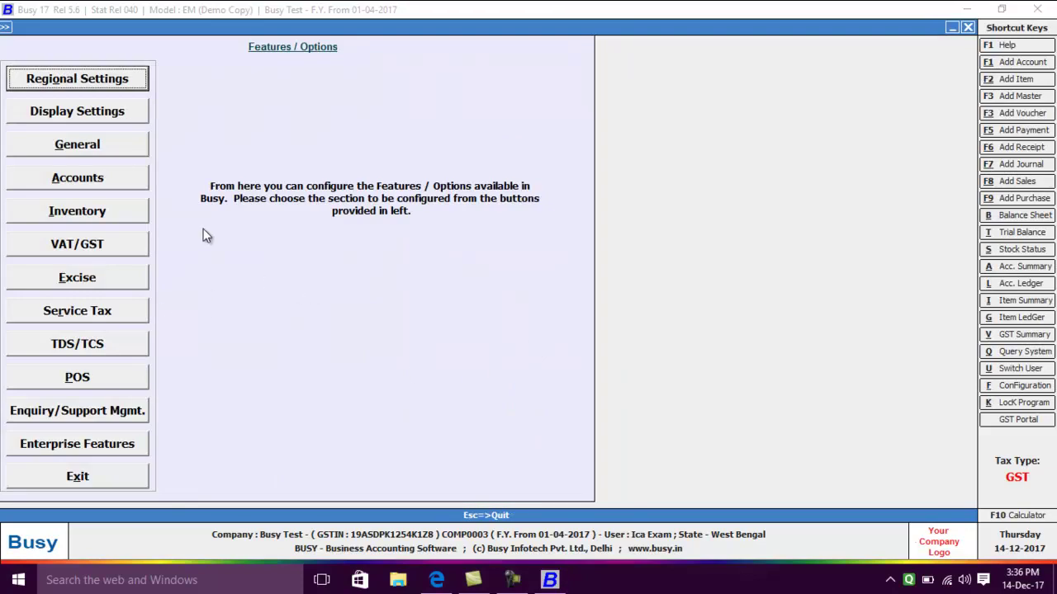
pyautogui.press('Escape')
pyautogui.press('Return')
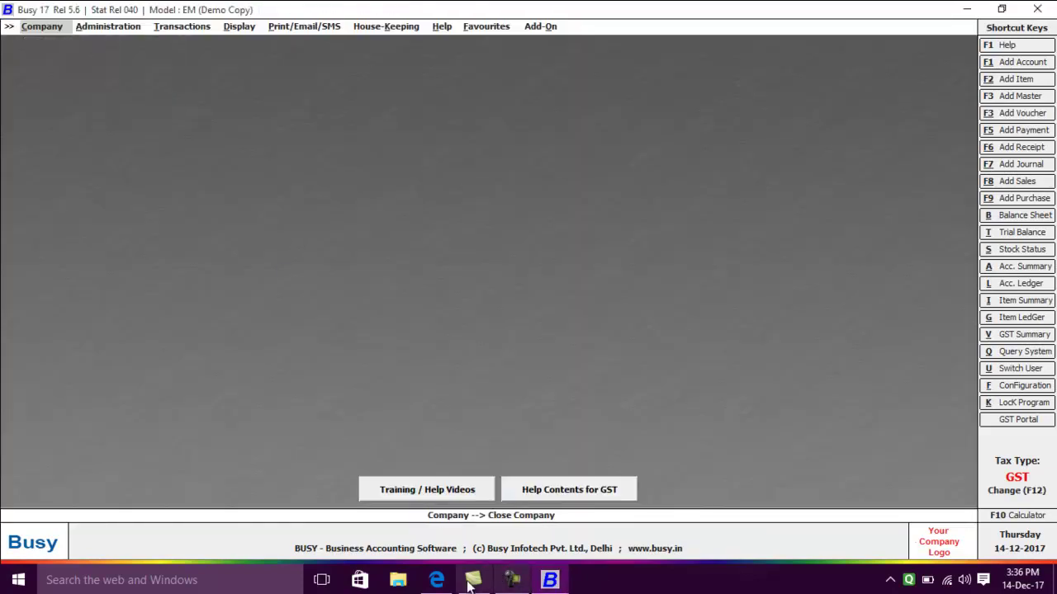
# - Check the question paper, then open the Administration > Masters list in Busy
pyautogui.click(437, 580)
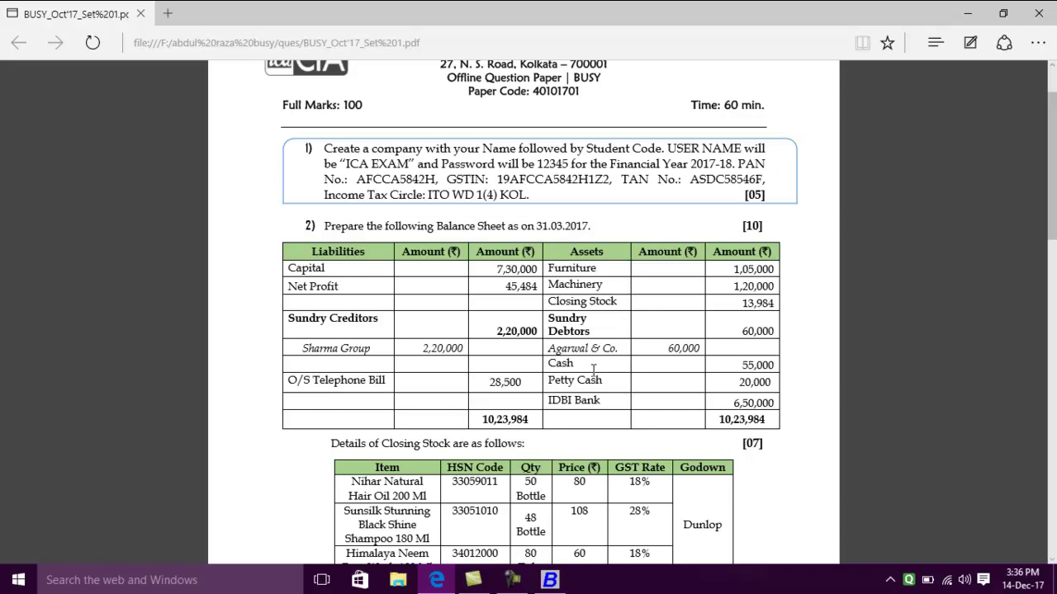
pyautogui.hotkey('alt', 'Tab')
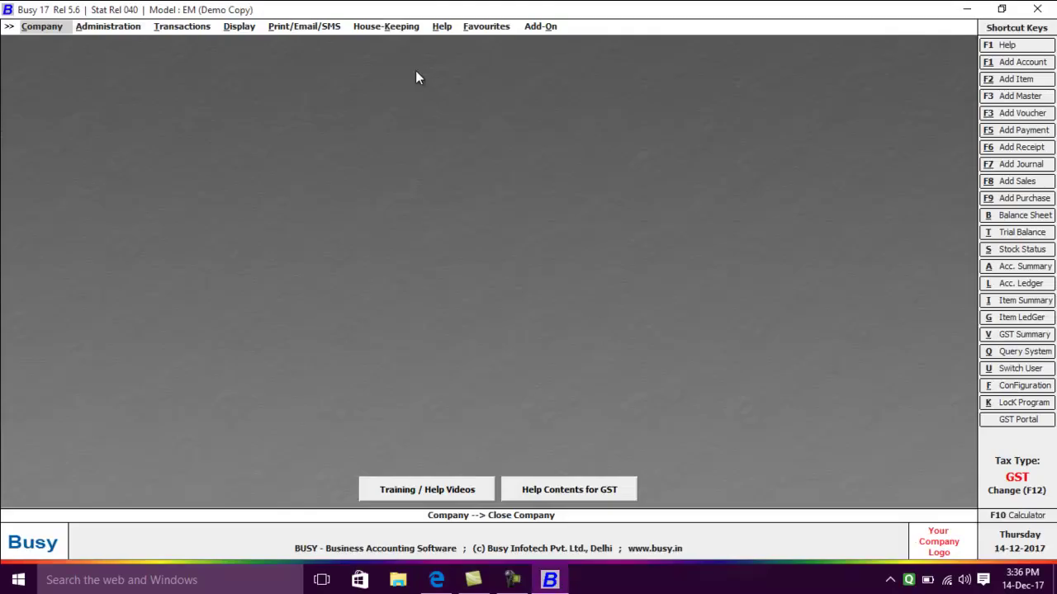
pyautogui.press('Right')
pyautogui.press('Return')
# - Via Account > Add, save ledger 'Capital' under Capital Account with 7,30,000 Cr opening balance
pyautogui.press('Return')
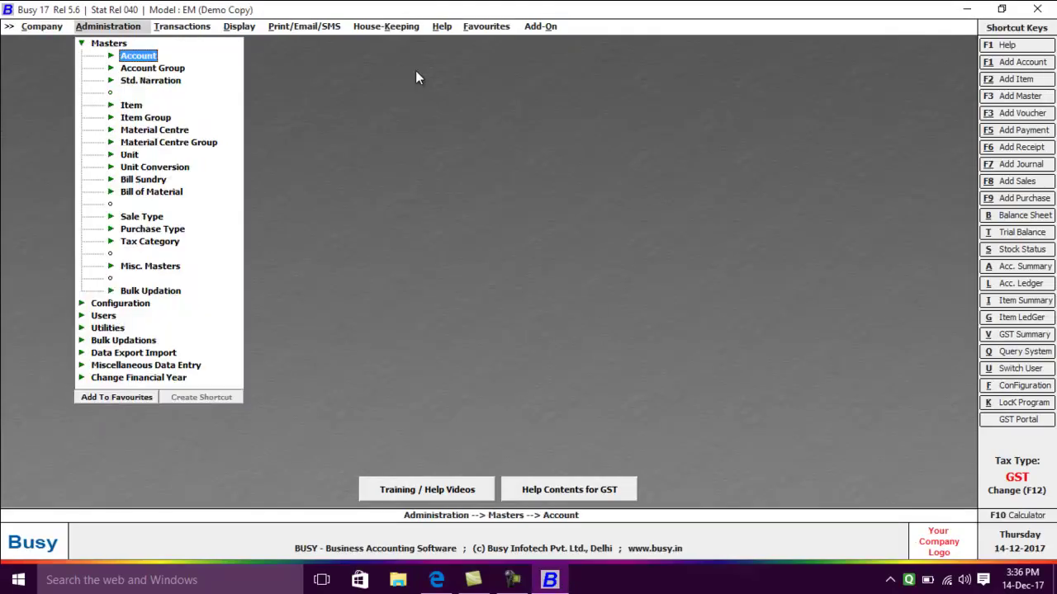
pyautogui.press('Return')
pyautogui.press('Return')
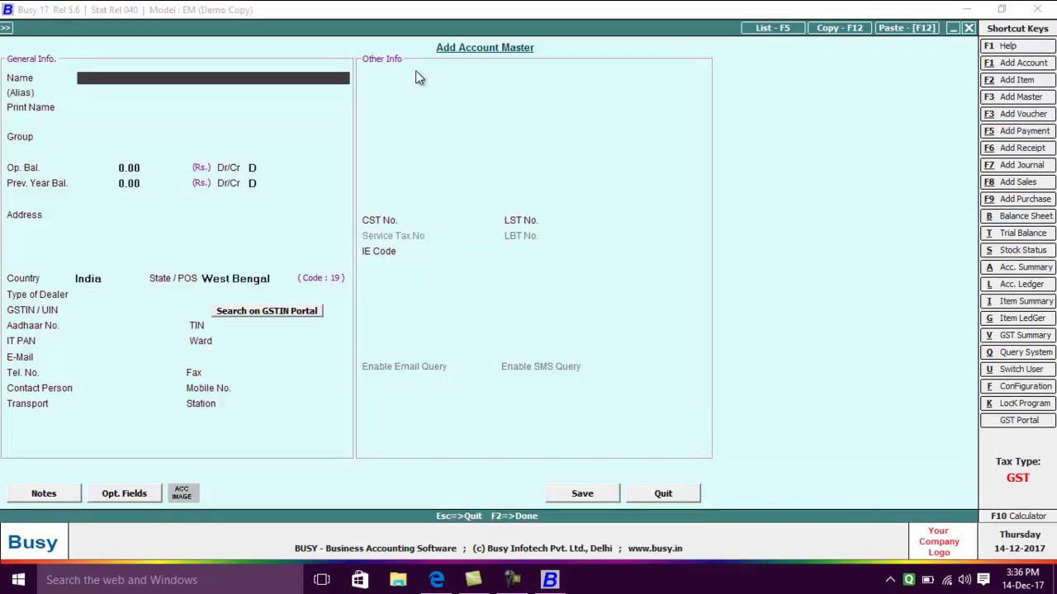
pyautogui.write('Capital')
pyautogui.press('Return')
pyautogui.press('Return')
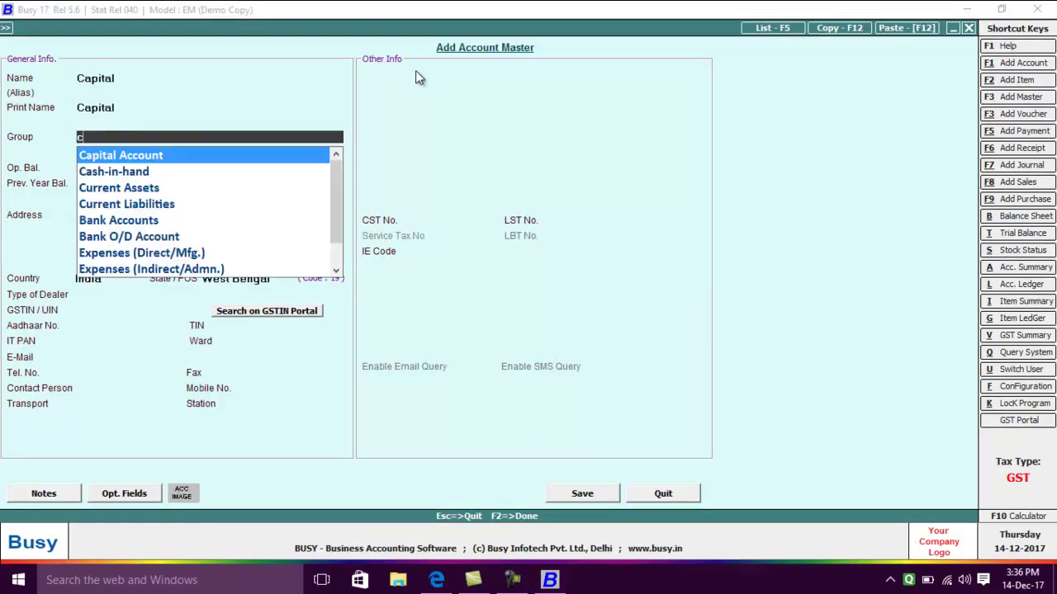
pyautogui.press('Return')
pyautogui.press('Return')
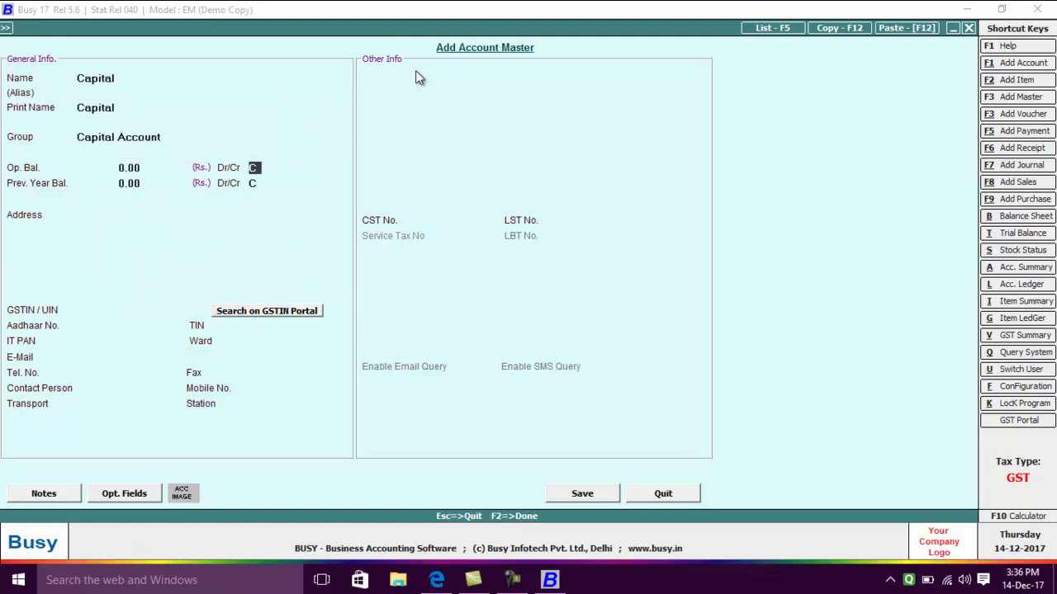
pyautogui.press('Up')
pyautogui.write('7,30,000')
pyautogui.press('Return')
pyautogui.press('Return')
pyautogui.press('Return')
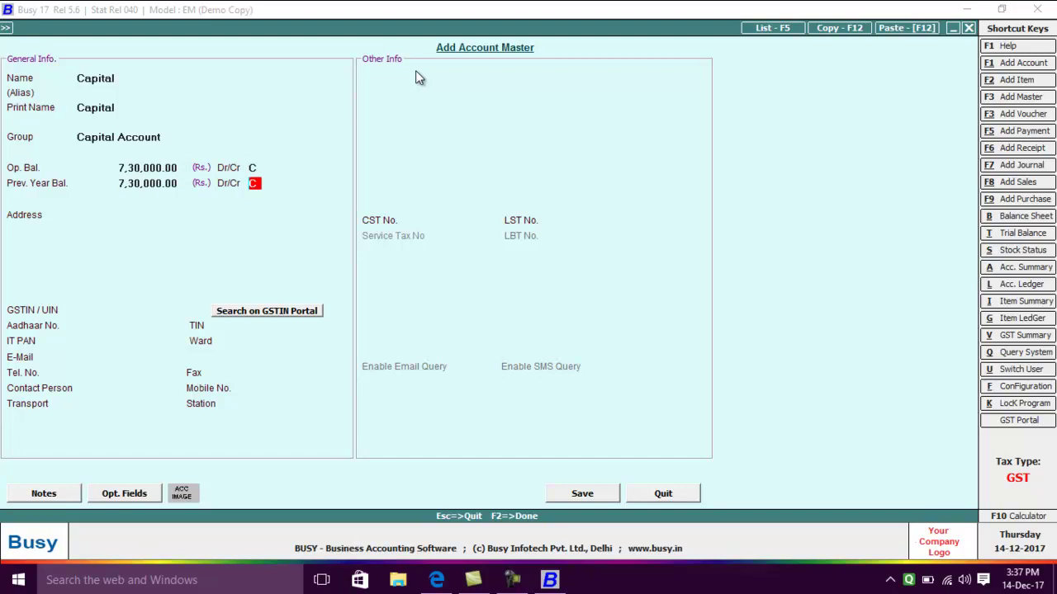
pyautogui.press('Return')
pyautogui.press('Return')
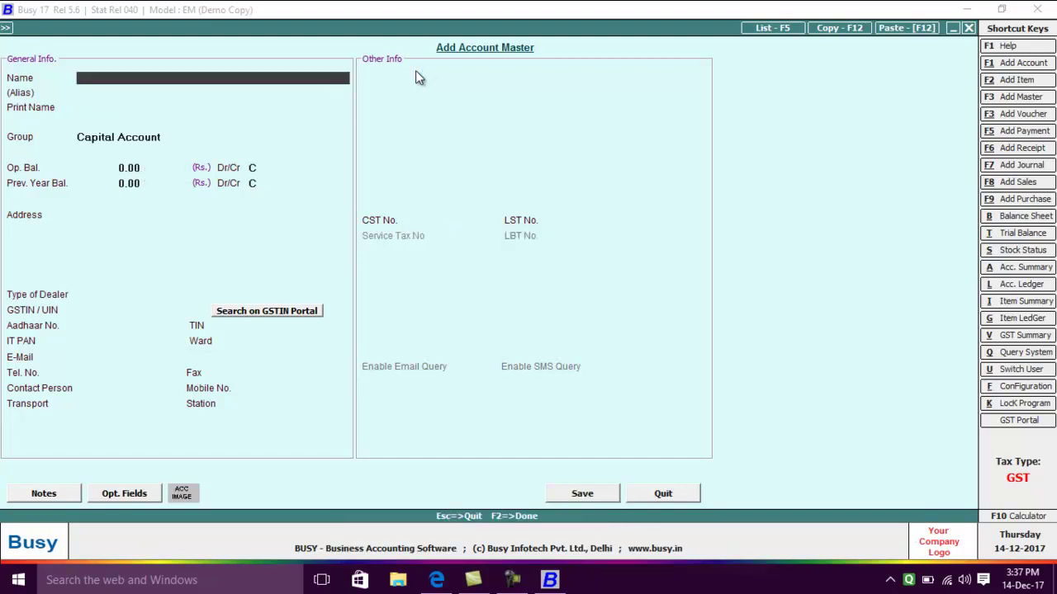
pyautogui.hotkey('alt', 'Tab')
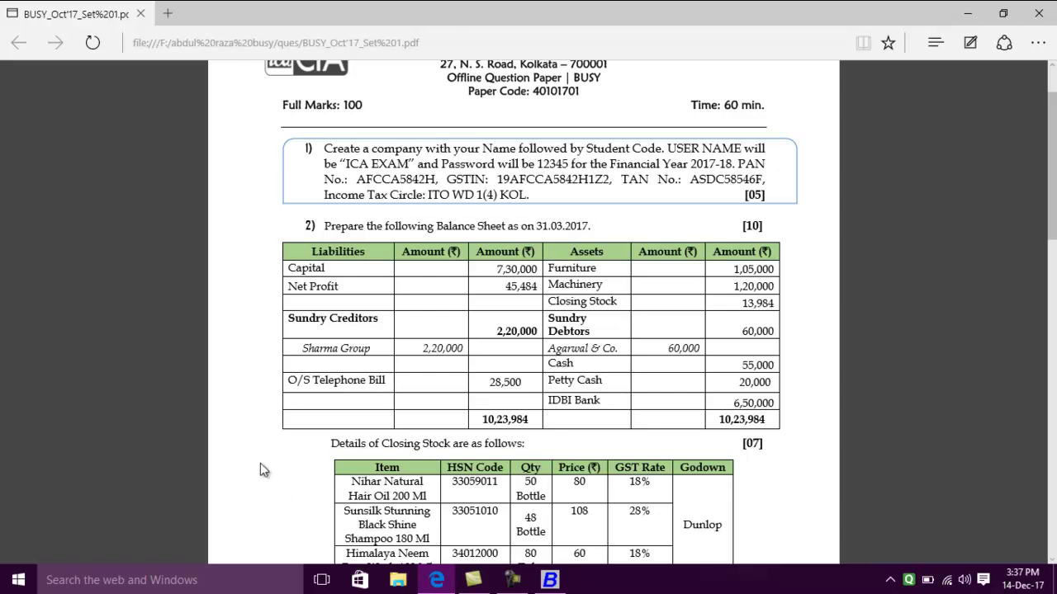
# - Name the new account 'Sharma Group' and place it under Sundry Creditors
pyautogui.hotkey('alt', 'Tab')
pyautogui.write('sharma group')
pyautogui.press('Return')
pyautogui.press('Return')
pyautogui.write('s')
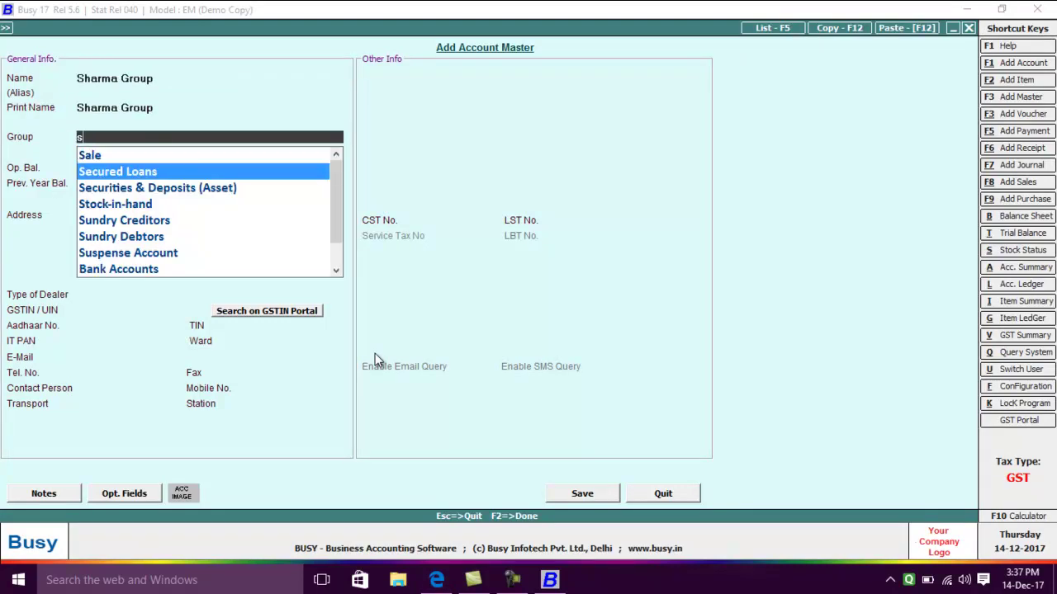
pyautogui.press('Down')
pyautogui.press('Down')
pyautogui.press('Down')
pyautogui.press('Return')
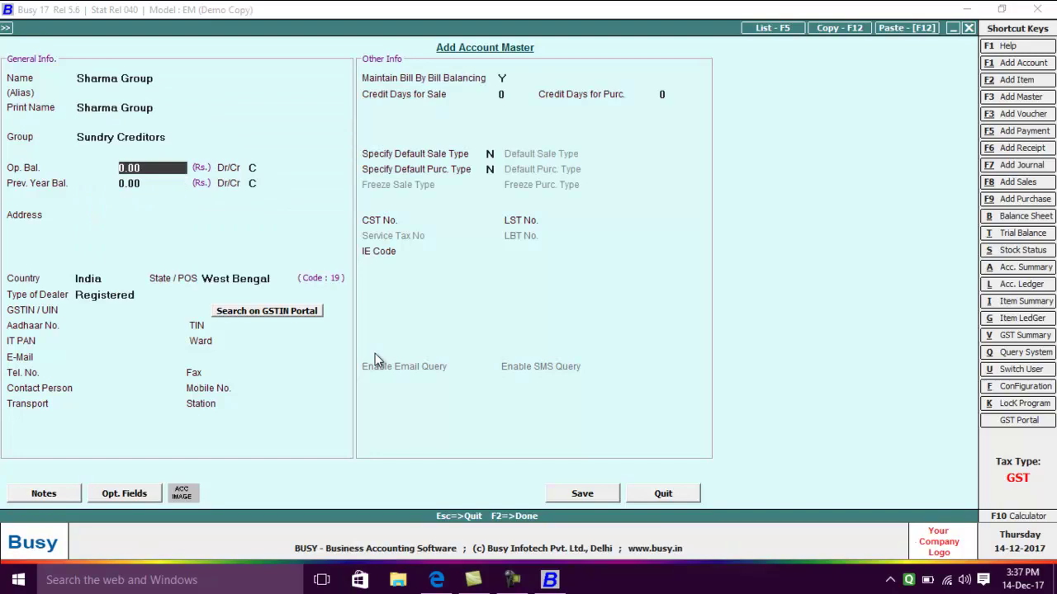
# - Give Sharma Group a 2,20,000 credit balance, Registered dealer type, and its GSTIN
pyautogui.hotkey('alt', 'Tab')
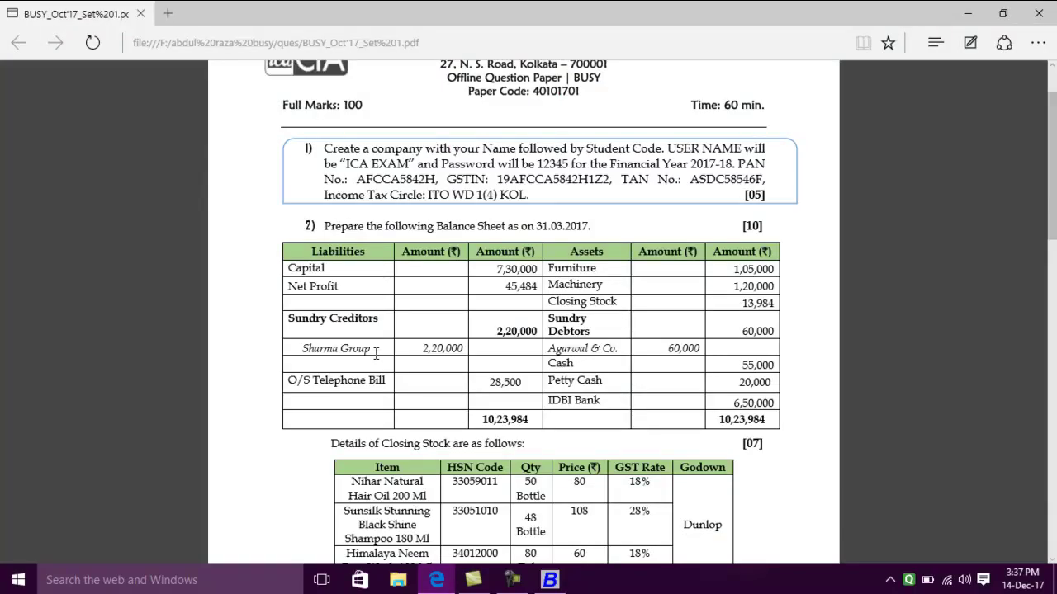
pyautogui.hotkey('alt', 'Tab')
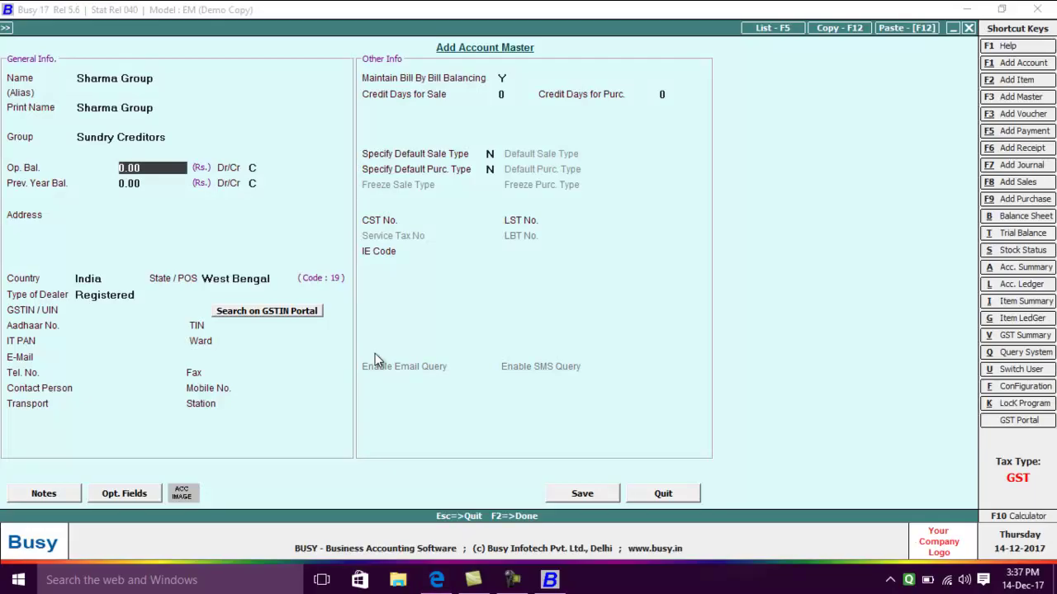
pyautogui.write('2,20,000')
pyautogui.press('Return')
pyautogui.press('Return')
pyautogui.press('Return')
pyautogui.press('Return')
pyautogui.press('Return')
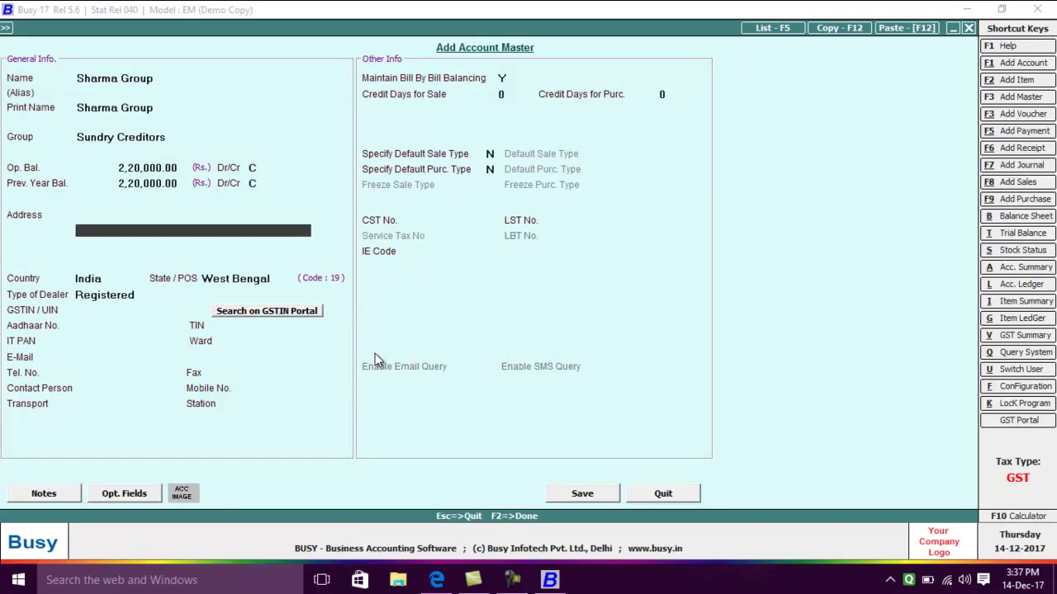
pyautogui.press('Return')
pyautogui.press('Return')
pyautogui.press('Return')
pyautogui.press('Return')
pyautogui.press('Return')
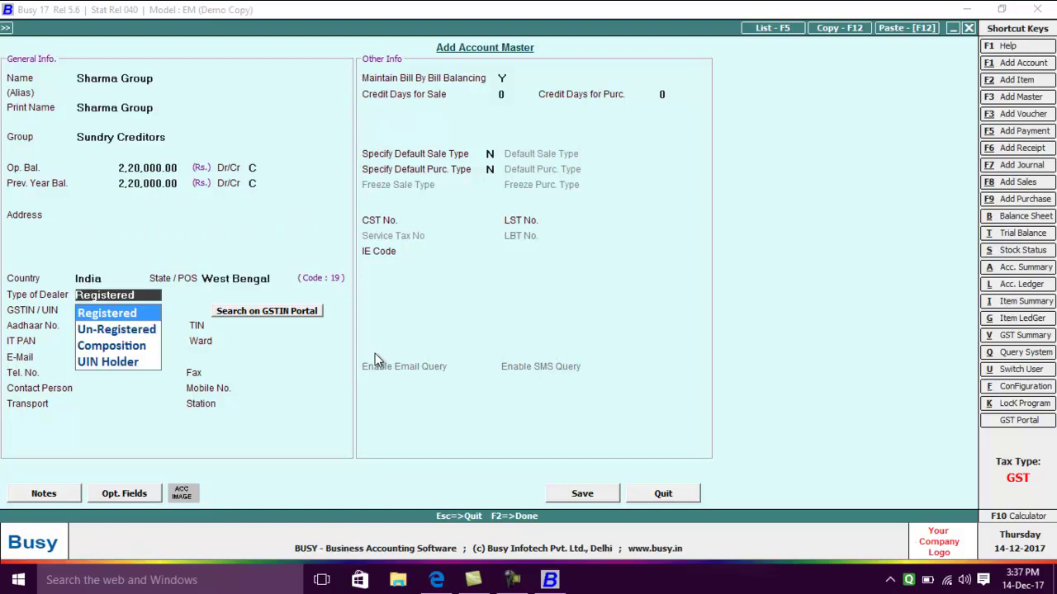
pyautogui.press('Return')
pyautogui.write('19AS')
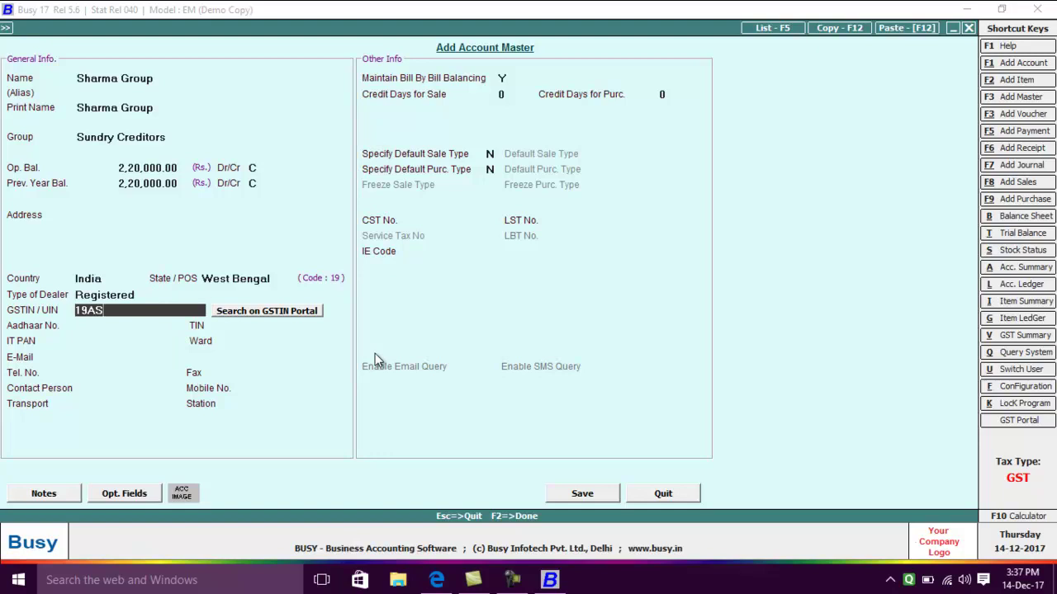
pyautogui.write('POL1254L1Z8')
pyautogui.press('Return')
pyautogui.press('Return')
pyautogui.press('Return')
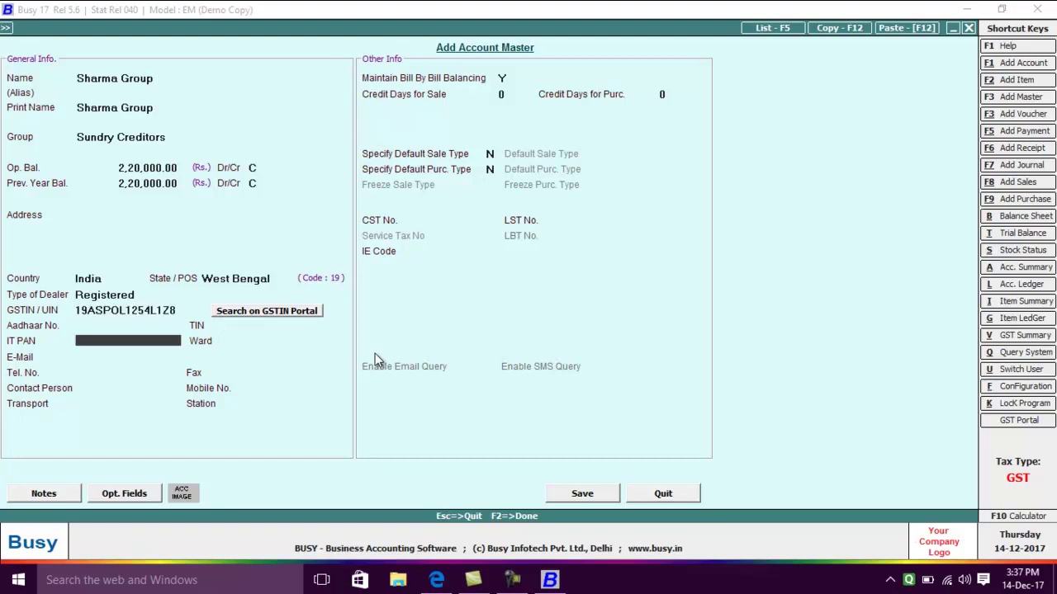
# - Record the opening balance against bill Pur/214 and save Sharma Group
pyautogui.press('F2')
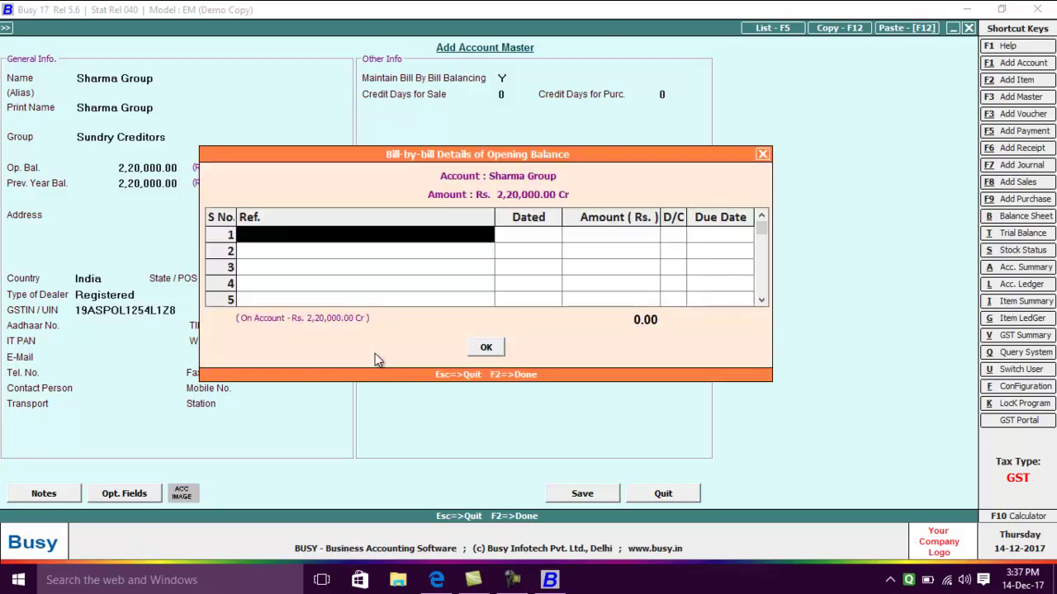
pyautogui.write('pur/214')
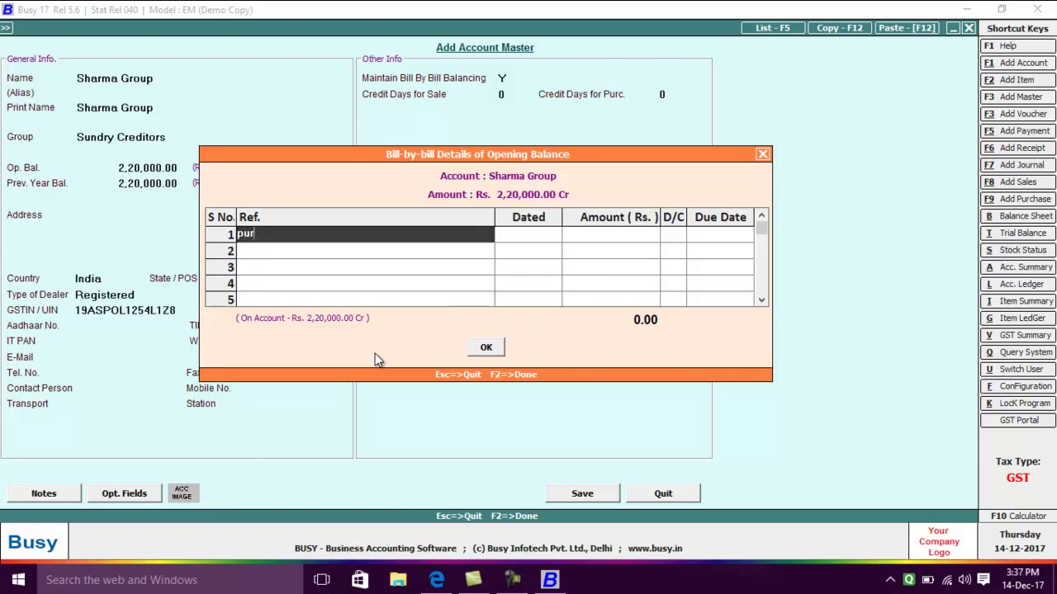
pyautogui.press('Return')
pyautogui.press('Return')
pyautogui.press('Return')
pyautogui.press('Return')
pyautogui.press('Return')
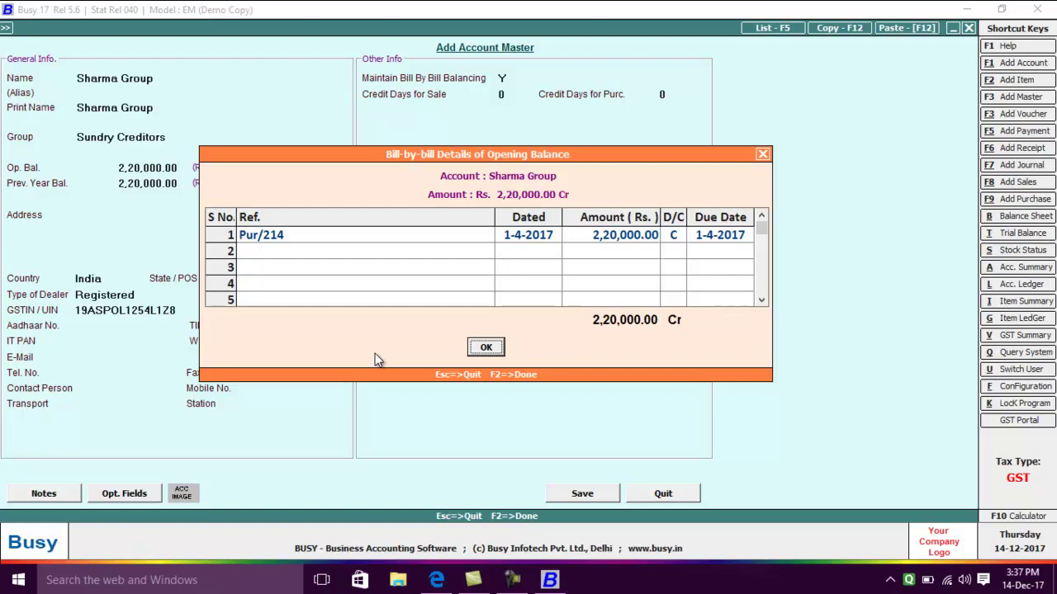
pyautogui.press('Return')
pyautogui.press('Return')
pyautogui.hotkey('alt', 'Tab')
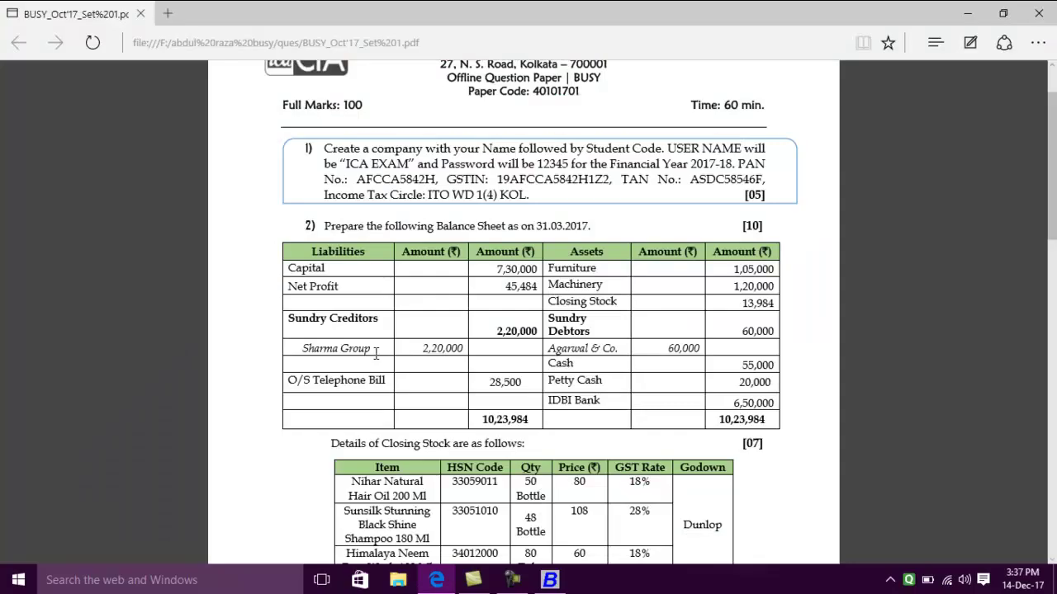
pyautogui.hotkey('alt', 'Tab')
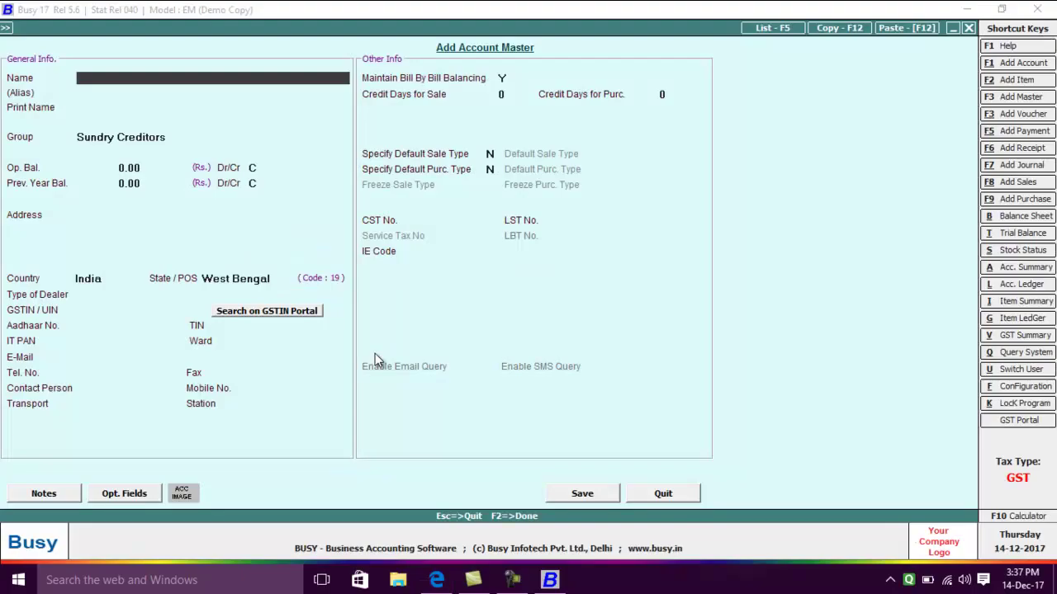
# - Name the account 'O/s Telephone Bill' and put it in the Current Liabilities group
pyautogui.write('o/s telepo')
pyautogui.press('BackSpace')
pyautogui.write('hom')
pyautogui.press('BackSpace')
pyautogui.write('ne bill')
pyautogui.press('Return')
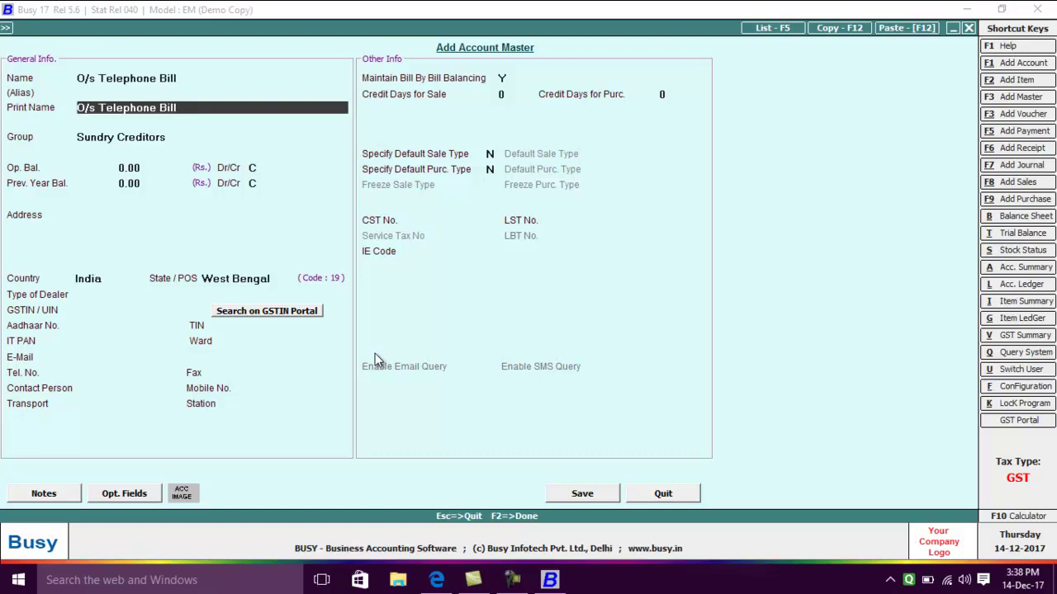
pyautogui.press('Return')
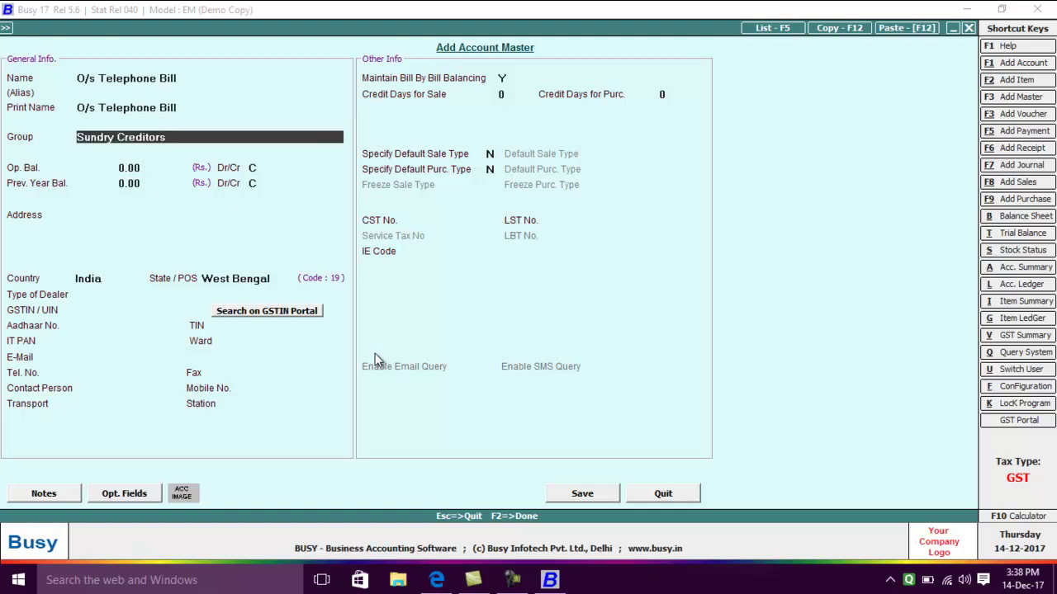
pyautogui.write('c')
pyautogui.press('Down')
pyautogui.press('Down')
pyautogui.press('Down')
pyautogui.press('Return')
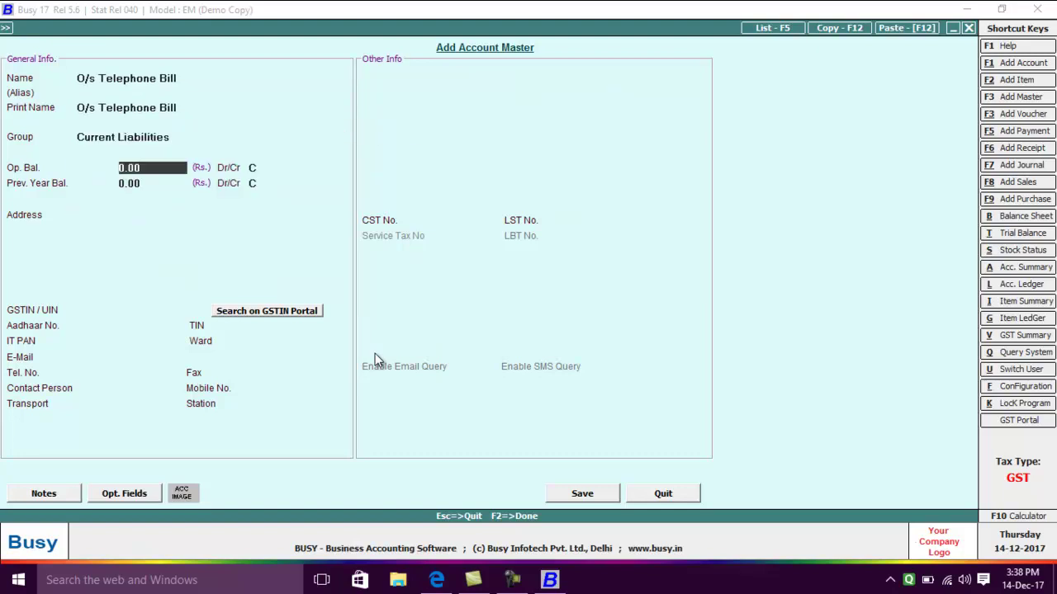
# - Enter the 28,500 opening balance for O/s Telephone Bill and save it
pyautogui.hotkey('alt', 'Tab')
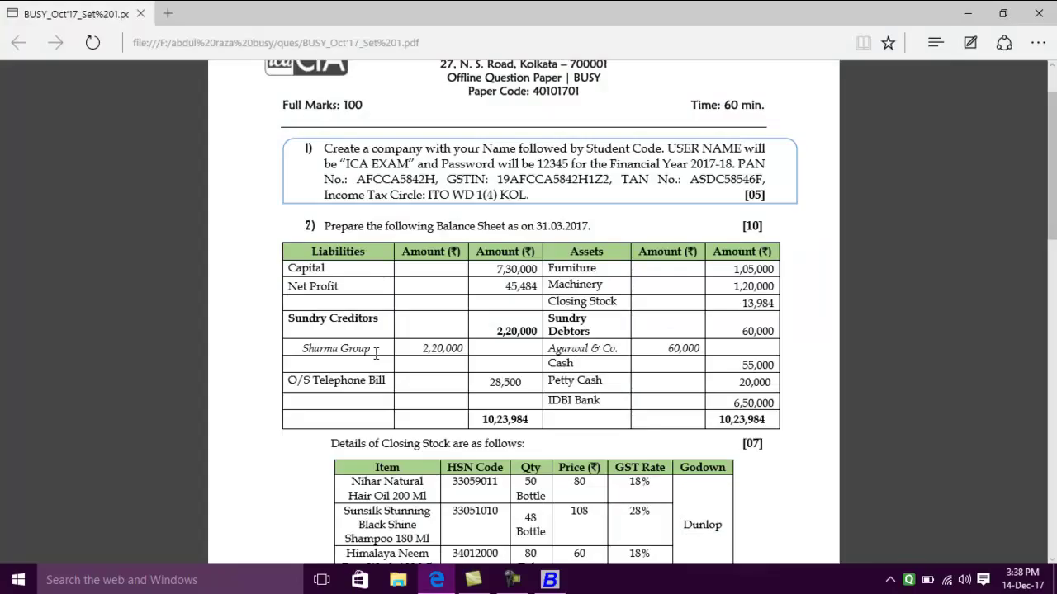
pyautogui.hotkey('alt', 'Tab')
pyautogui.write('28500')
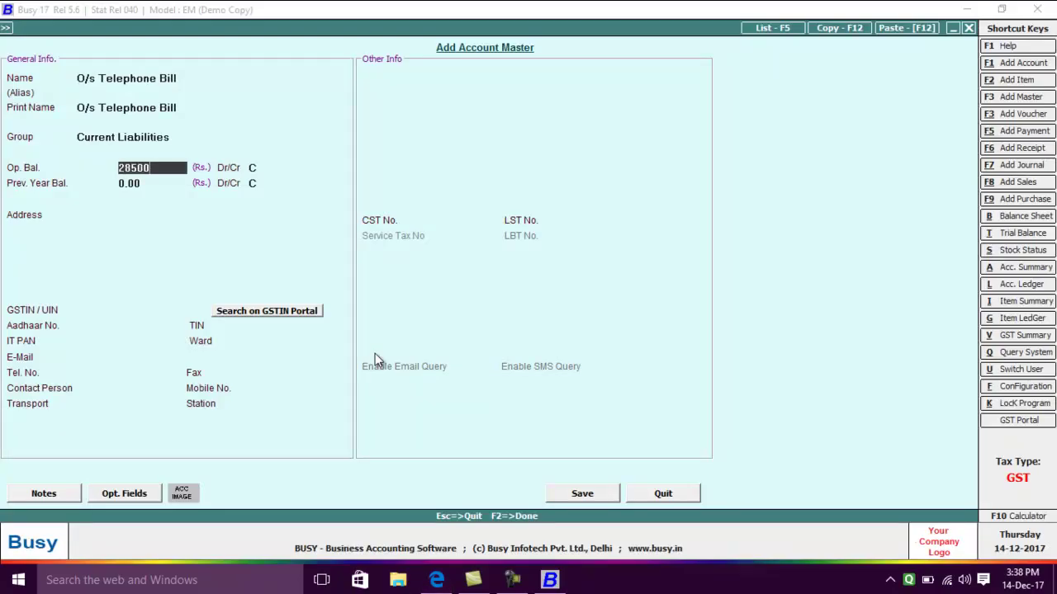
pyautogui.press('Return')
pyautogui.press('Return')
pyautogui.press('Return')
pyautogui.press('Return')
pyautogui.hotkey('alt', 'Tab')
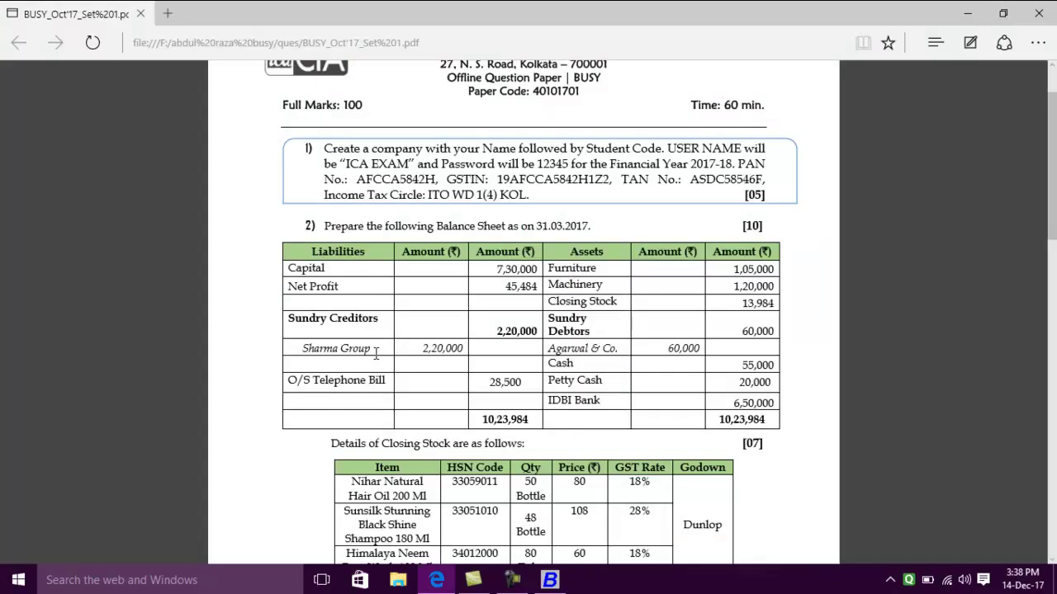
# - Name the account 'Furniture' under Fixed Assets, skipping the depreciation rates
pyautogui.hotkey('alt', 'Tab')
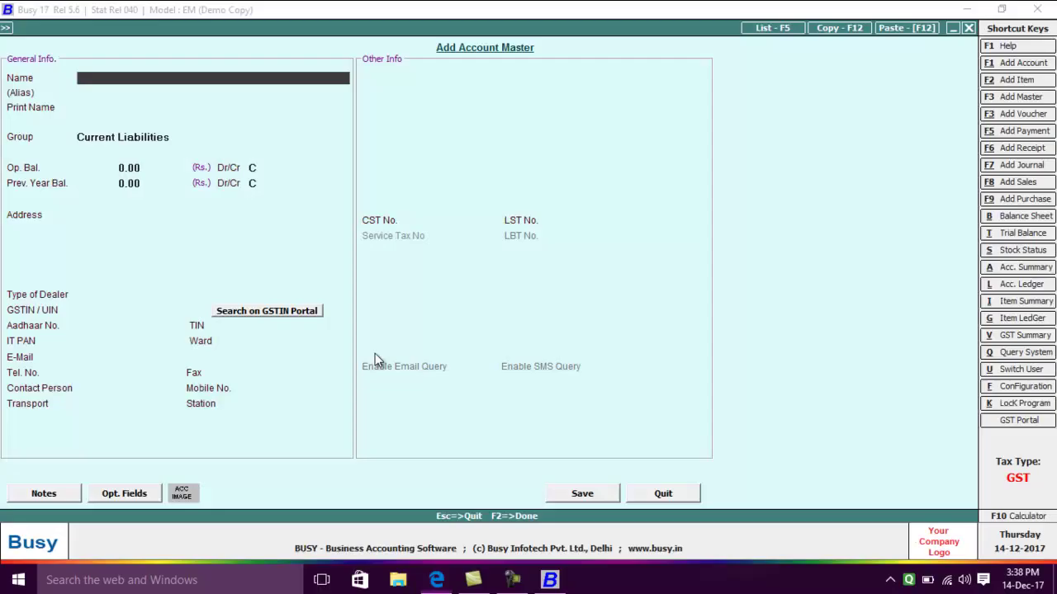
pyautogui.write('furniture')
pyautogui.press('Return')
pyautogui.press('Return')
pyautogui.write('f')
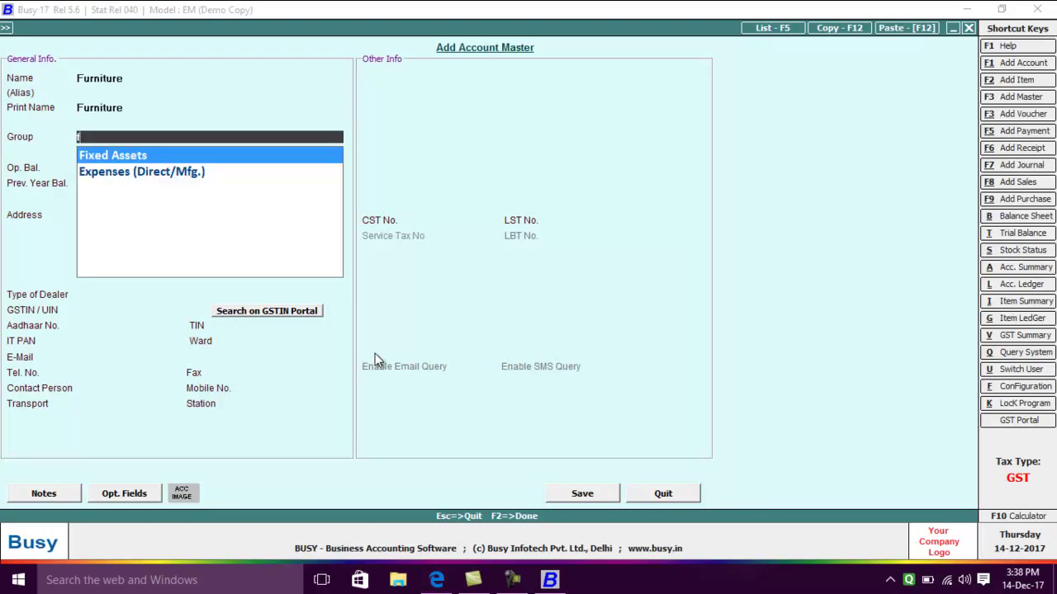
pyautogui.press('Return')
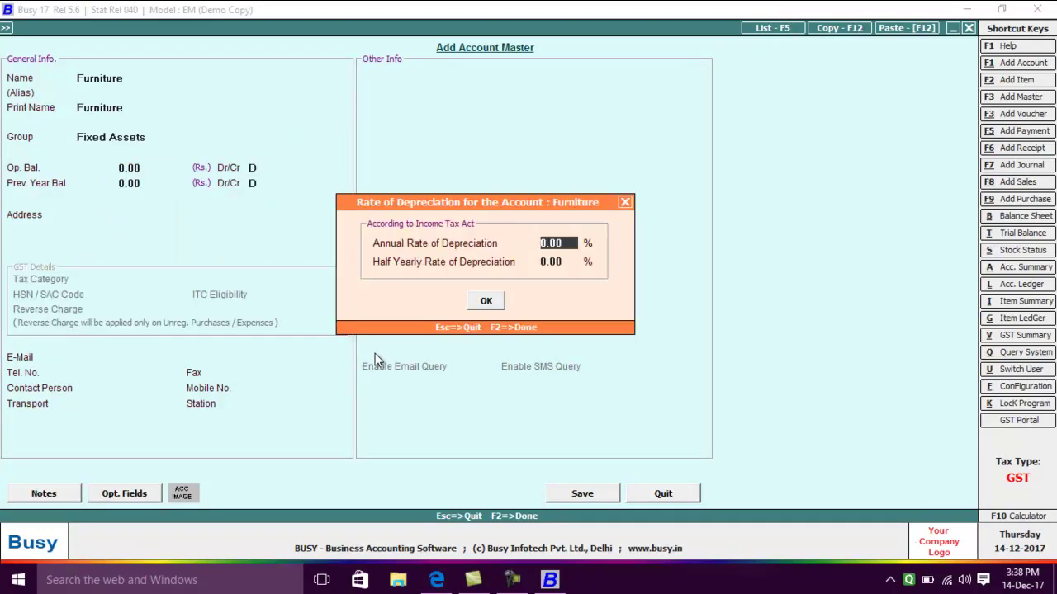
pyautogui.press('Return')
pyautogui.press('Return')
pyautogui.press('Return')
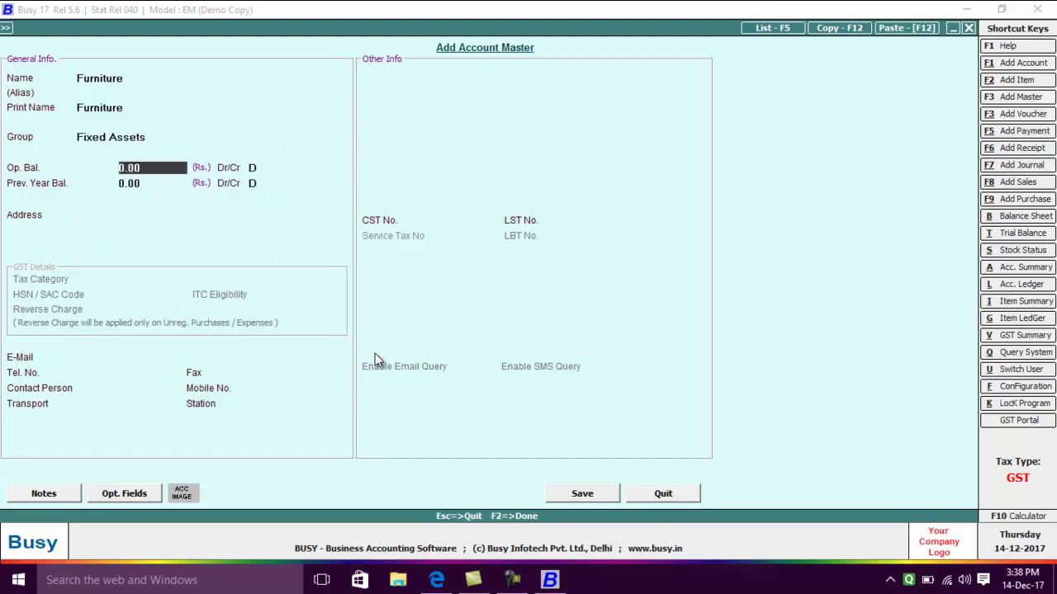
# - Enter Furniture's 1,05,000 debit opening balance and save the account
pyautogui.hotkey('alt', 'Tab')
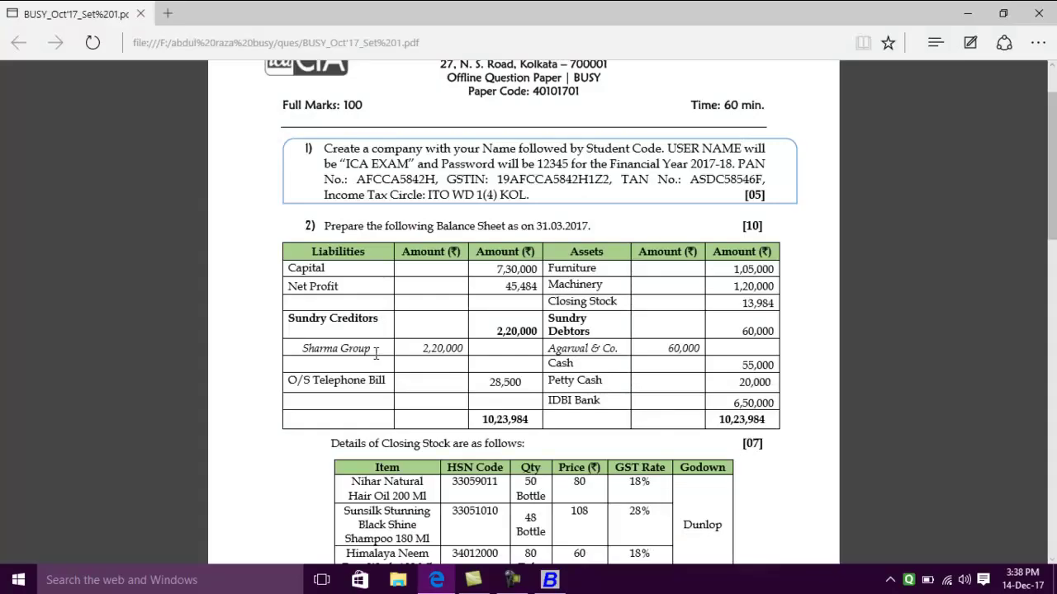
pyautogui.hotkey('alt', 'Tab')
pyautogui.write('1,05,0')
pyautogui.write('000')
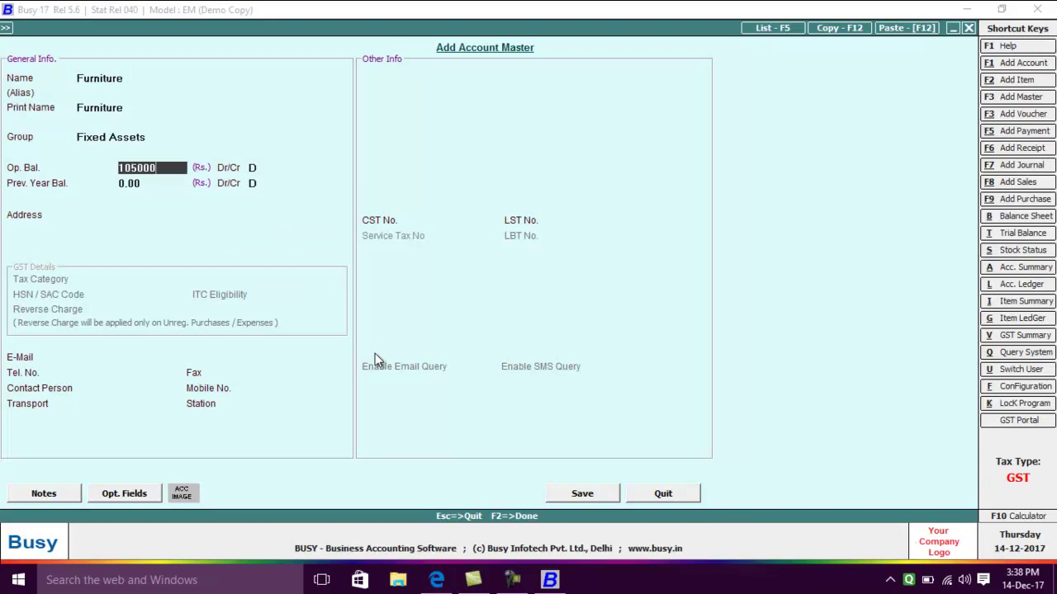
pyautogui.press('Return')
pyautogui.press('Return')
pyautogui.press('F2')
pyautogui.press('Return')
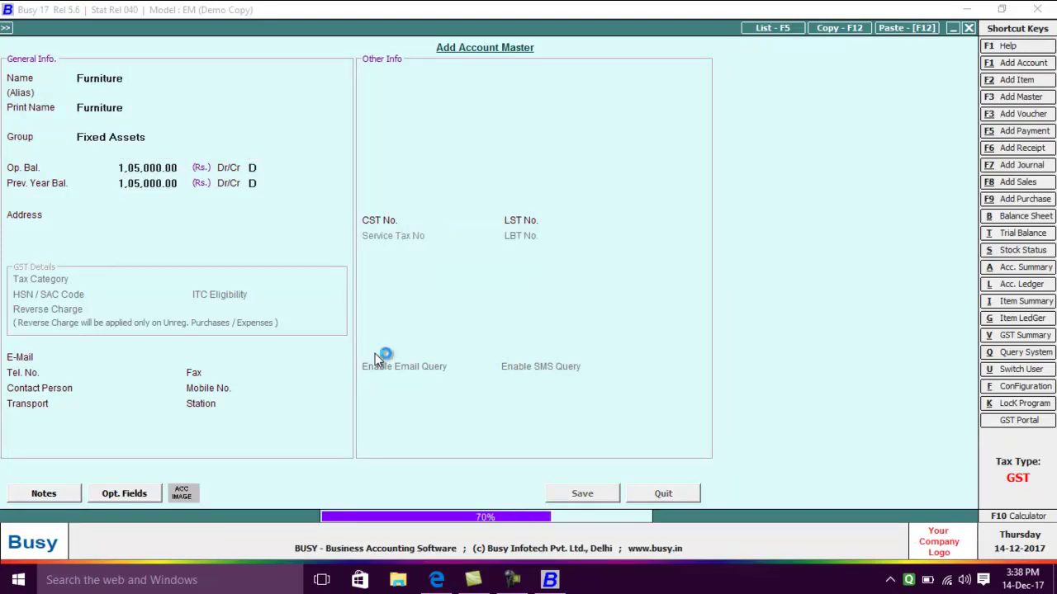
pyautogui.hotkey('alt', 'Tab')
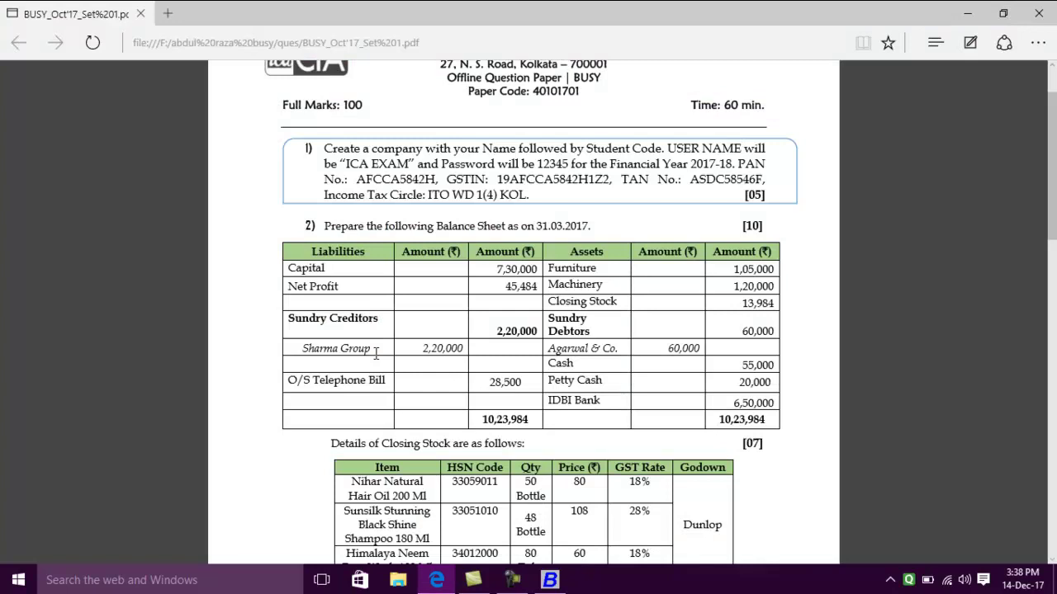
# - Create 'Machinery' in Fixed Assets with a 1,20,000 debit opening balance and save it
pyautogui.hotkey('alt', 'Tab')
pyautogui.write('machinery')
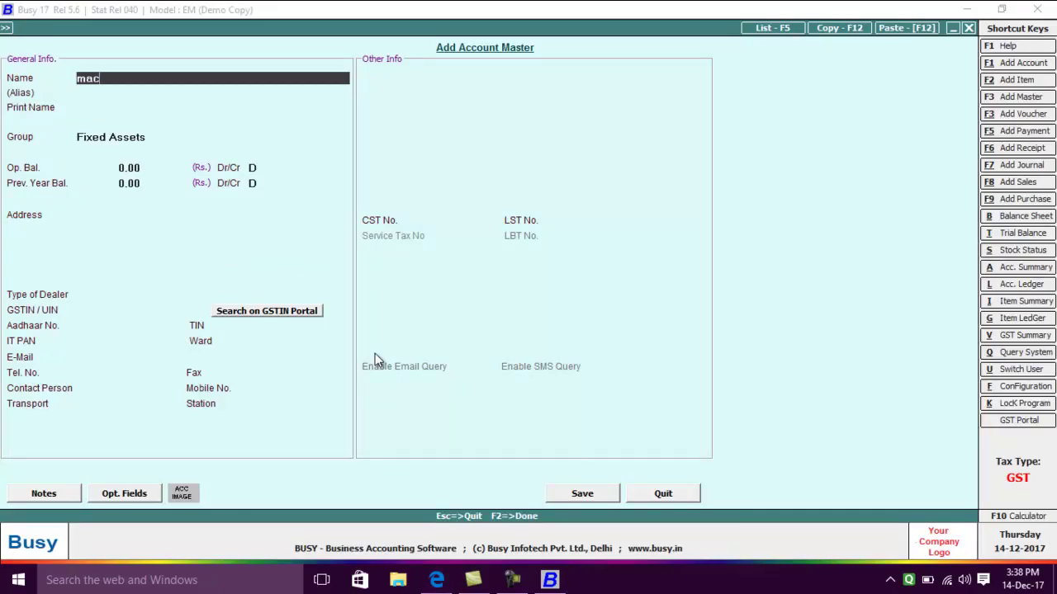
pyautogui.press('Return')
pyautogui.press('Return')
pyautogui.press('Return')
pyautogui.press('Return')
pyautogui.press('Return')
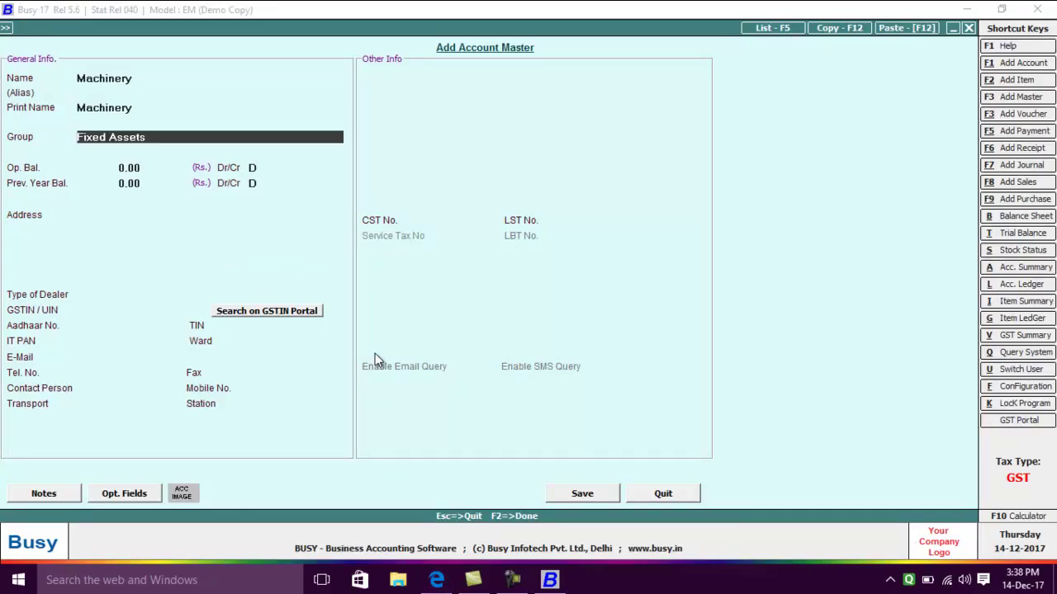
pyautogui.write('120000')
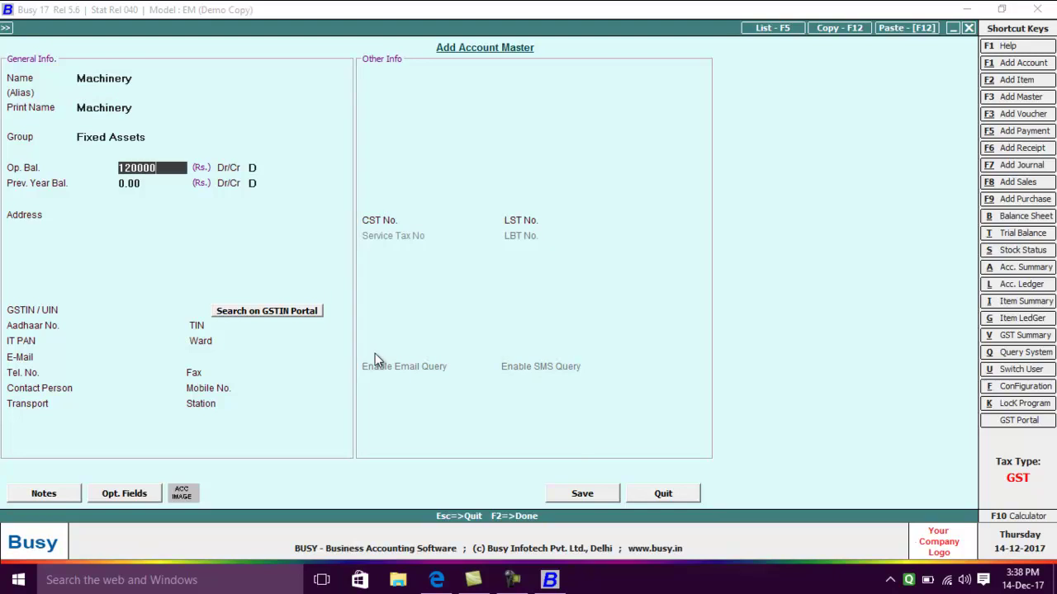
pyautogui.press('Return')
pyautogui.press('F2')
pyautogui.press('Return')
pyautogui.hotkey('alt', 'Tab')
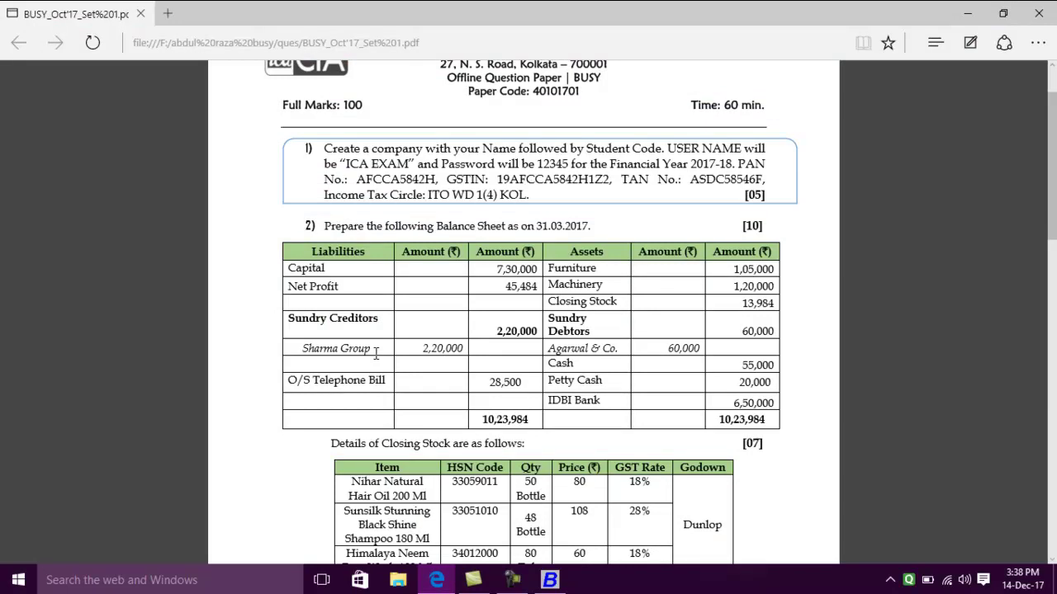
# - Name the new account 'Agarwal & Co' and place it under Sundry Debtors
pyautogui.hotkey('alt', 'Tab')
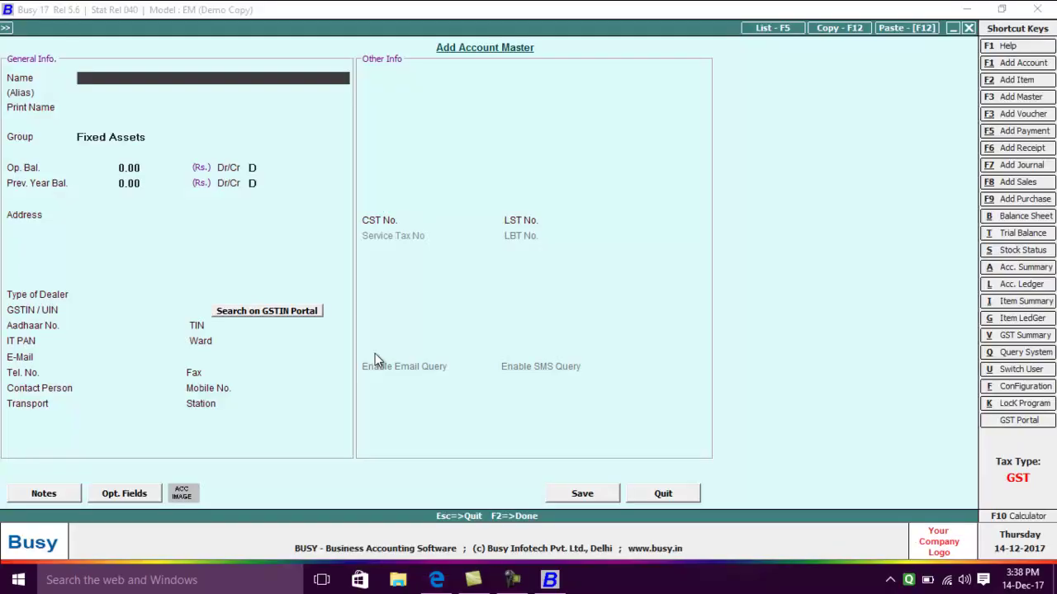
pyautogui.write('agarwal & co')
pyautogui.press('Return')
pyautogui.press('Return')
pyautogui.write('s')
pyautogui.press('Down')
pyautogui.press('Down')
pyautogui.press('Down')
pyautogui.press('Down')
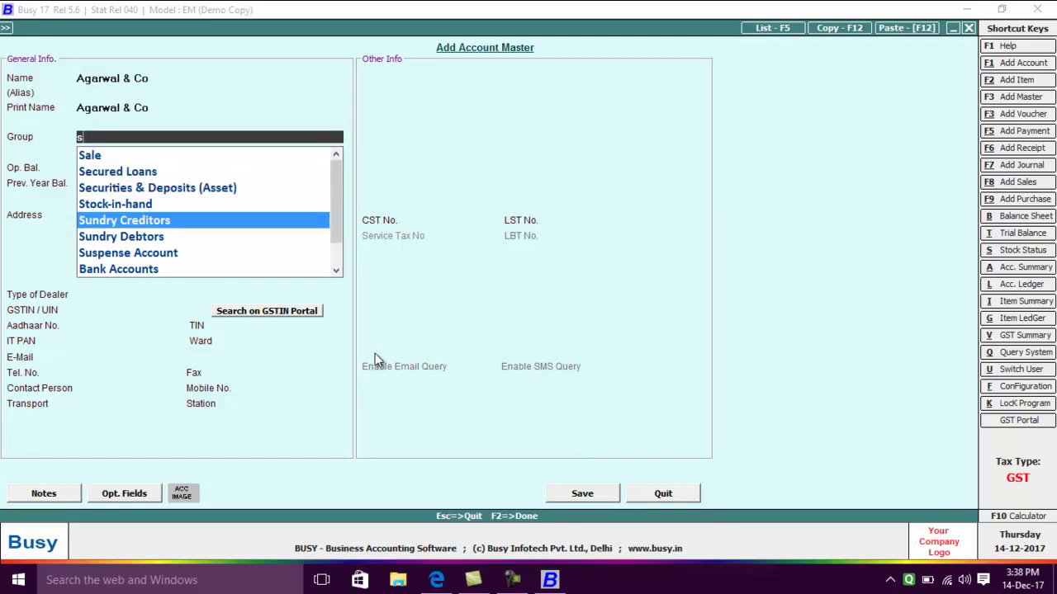
pyautogui.press('Down')
pyautogui.press('Return')
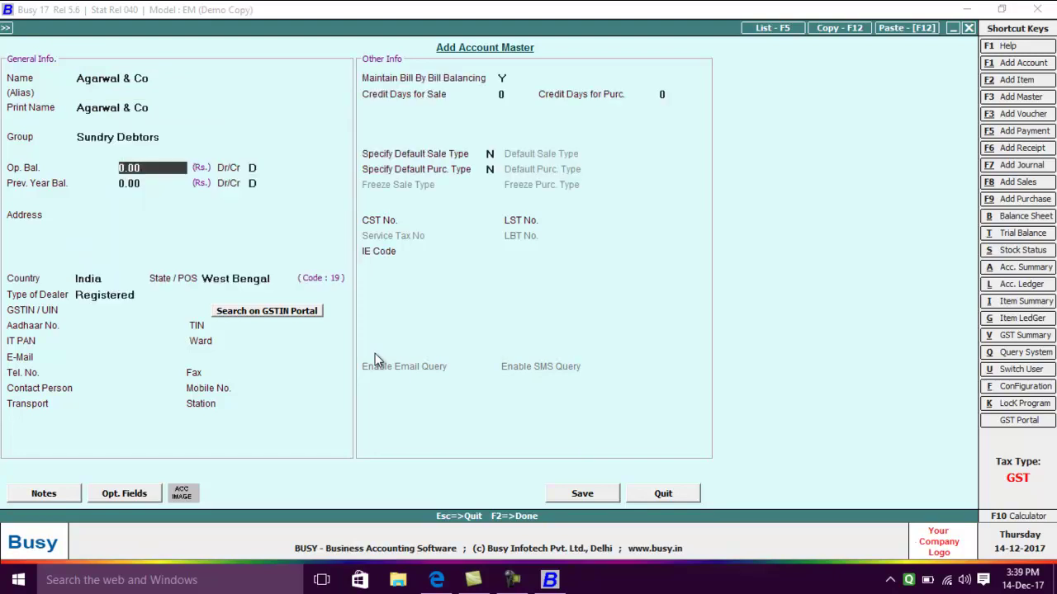
# - Give Agarwal & Co a 60,000 debit opening balance and its GST number
pyautogui.hotkey('alt', 'Tab')
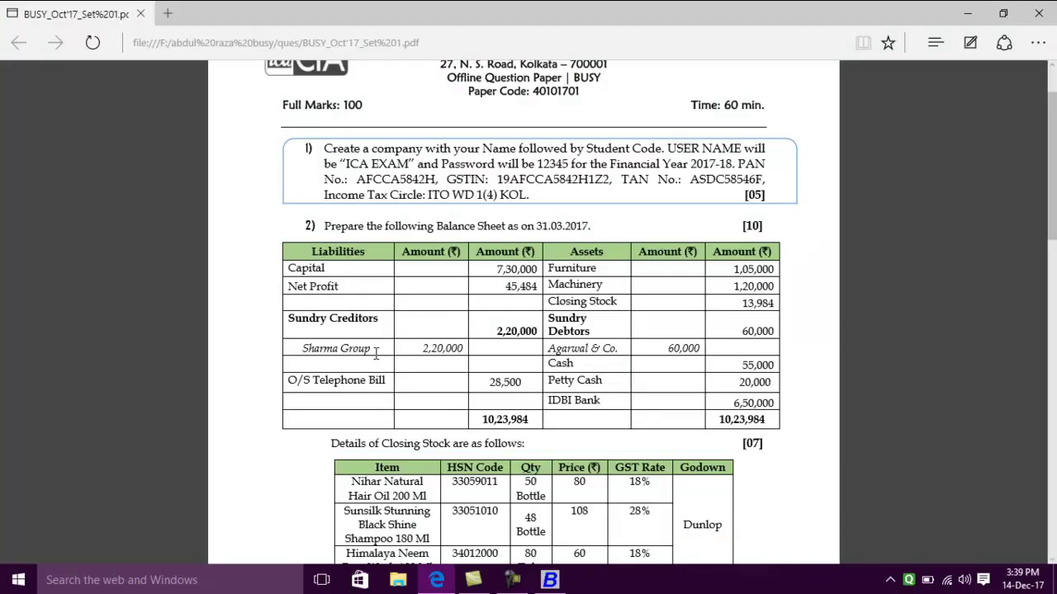
pyautogui.hotkey('alt', 'Tab')
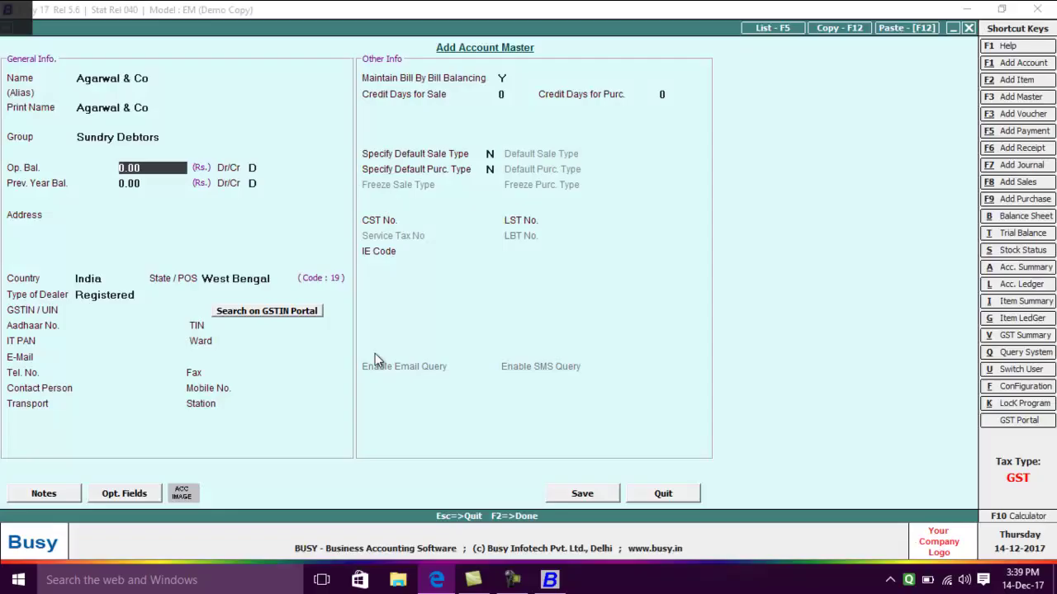
pyautogui.write('60000')
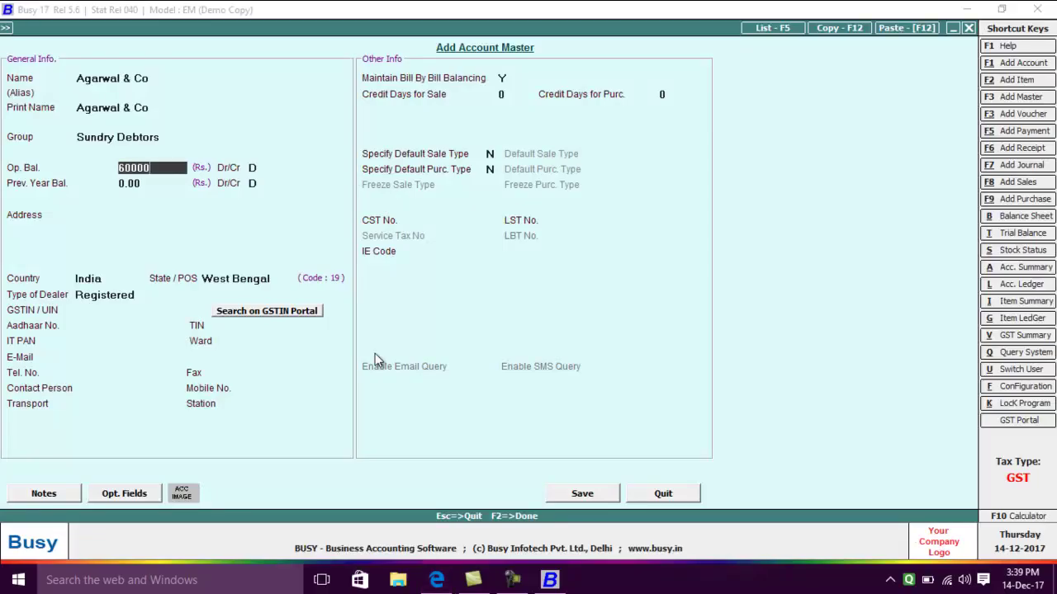
pyautogui.press('Return')
pyautogui.press('Return')
pyautogui.press('Return')
pyautogui.press('Return')
pyautogui.press('Return')
pyautogui.press('Return')
pyautogui.press('Return')
pyautogui.press('Return')
pyautogui.press('Return')
pyautogui.press('Return')
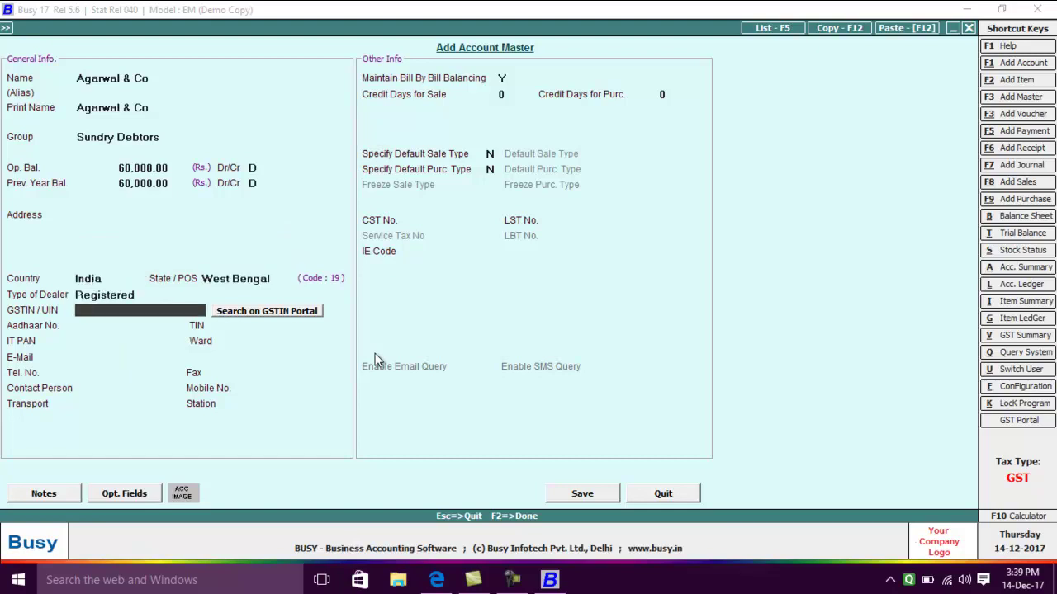
pyautogui.write('19ASDPL2145')
pyautogui.write('K')
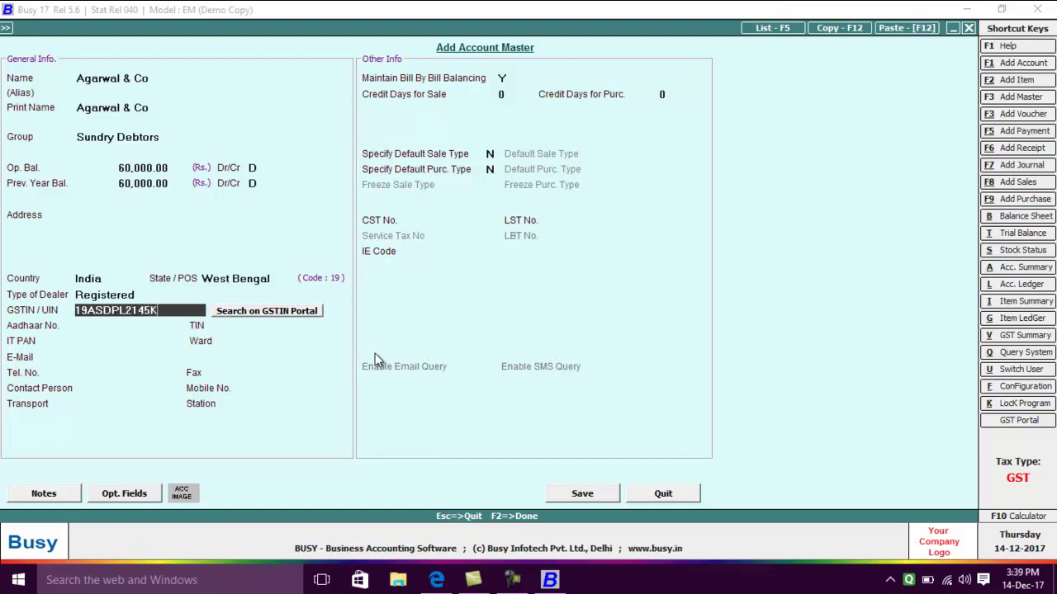
pyautogui.write('1Z8')
pyautogui.press('Return')
pyautogui.press('Return')
# - Record the opening balance against bill Sale/214 and save Agarwal & Co
pyautogui.press('F2')
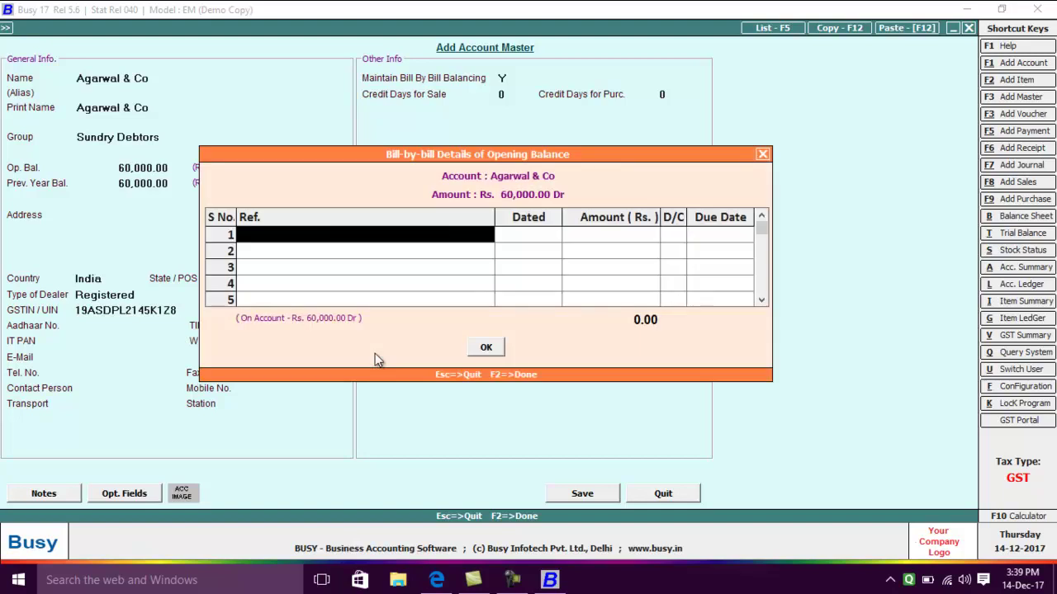
pyautogui.write('sal')
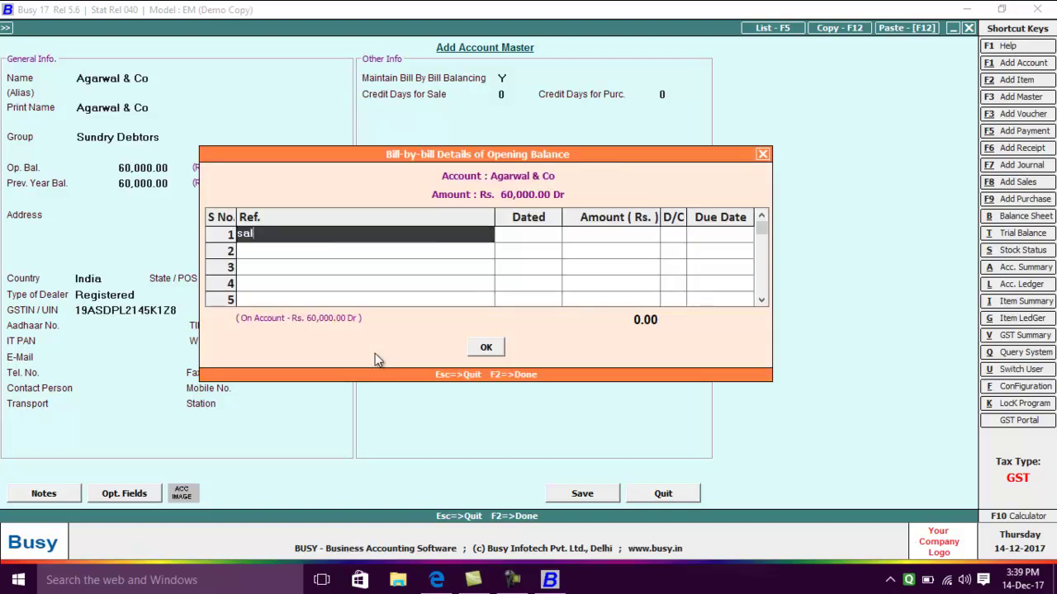
pyautogui.write('e/214')
pyautogui.press('Return')
pyautogui.press('Return')
pyautogui.press('Return')
pyautogui.press('Return')
pyautogui.press('Return')
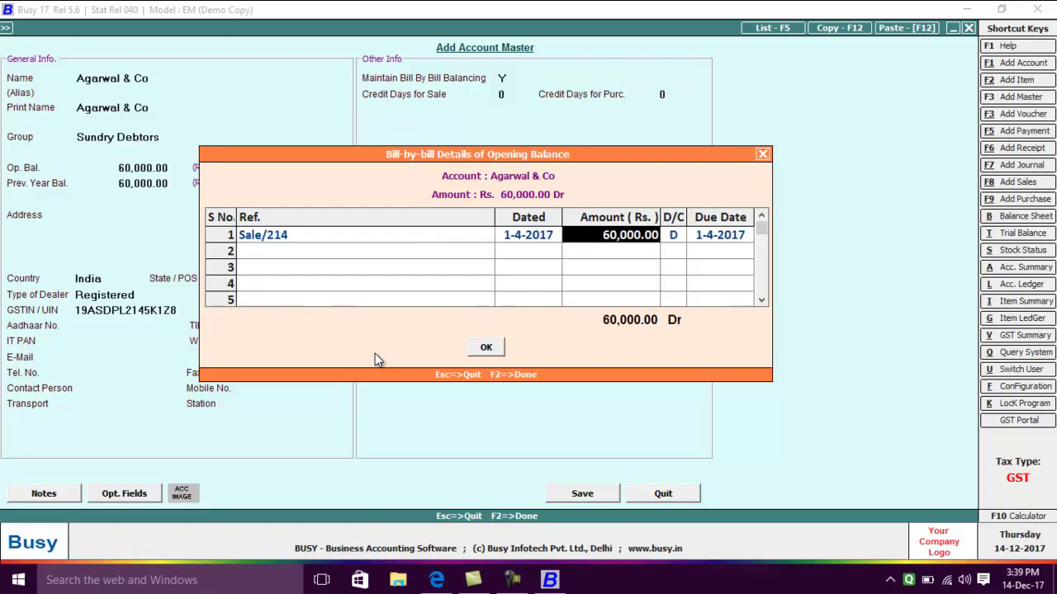
pyautogui.press('Return')
pyautogui.press('Return')
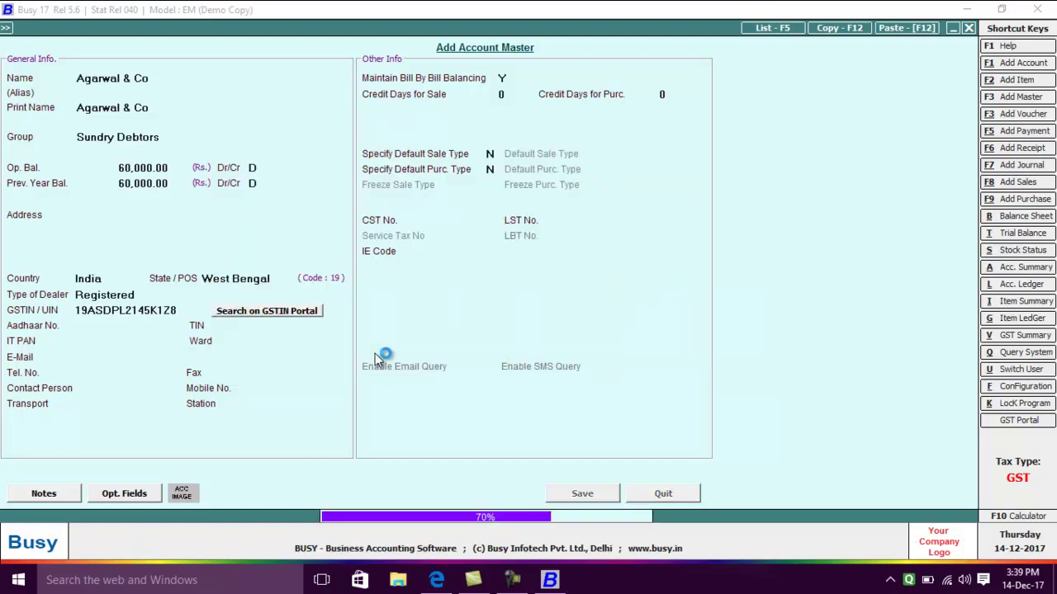
pyautogui.hotkey('alt', 'Tab')
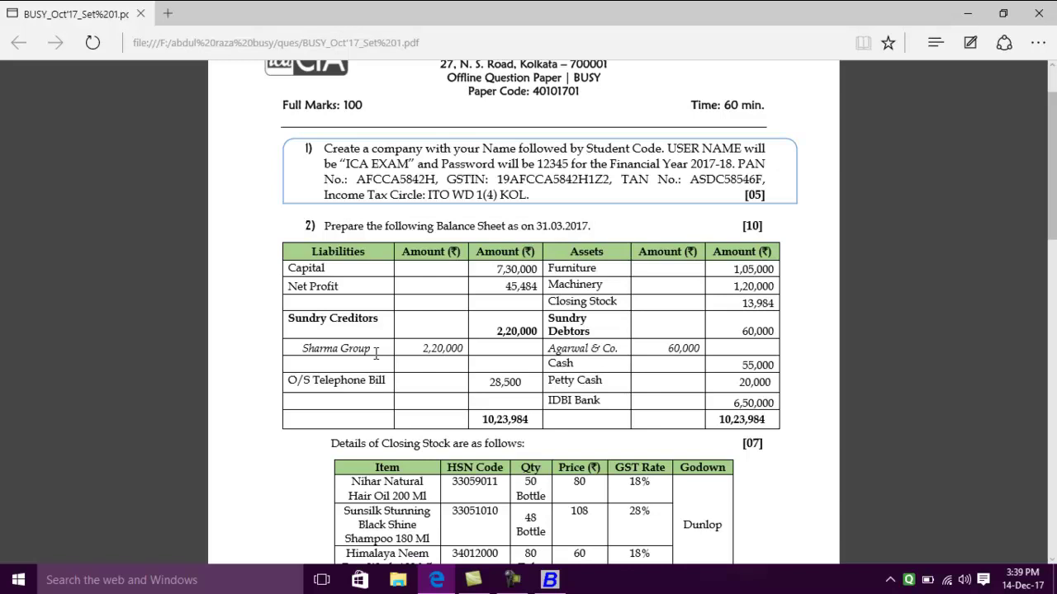
pyautogui.hotkey('alt', 'Tab')
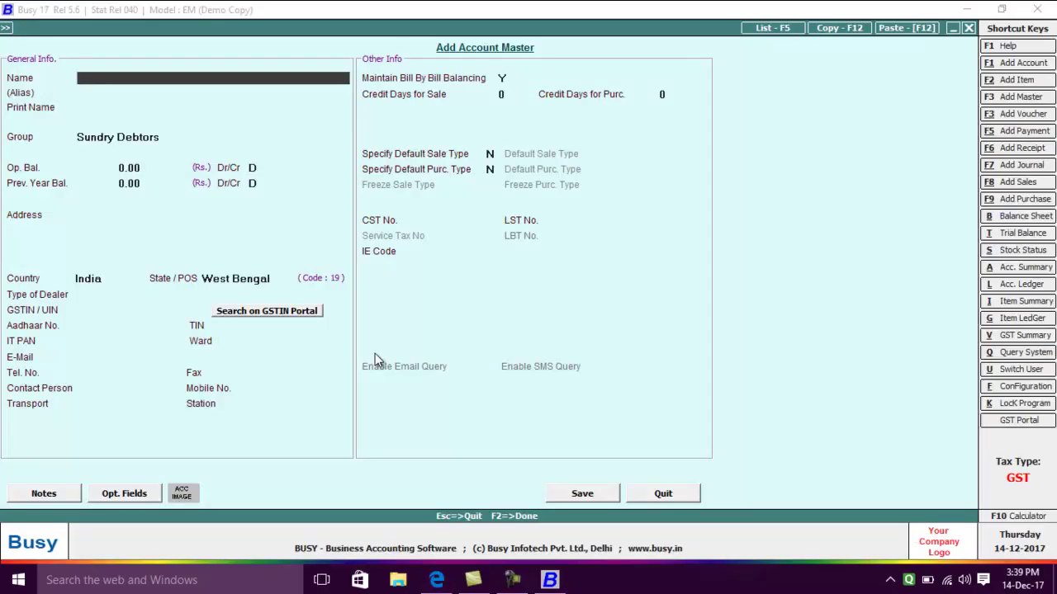
# - Enter 'Petty Cash' under Cash-in-hand with a 20,000 opening balance
pyautogui.write('petty cash')
pyautogui.press('Return')
pyautogui.press('Return')
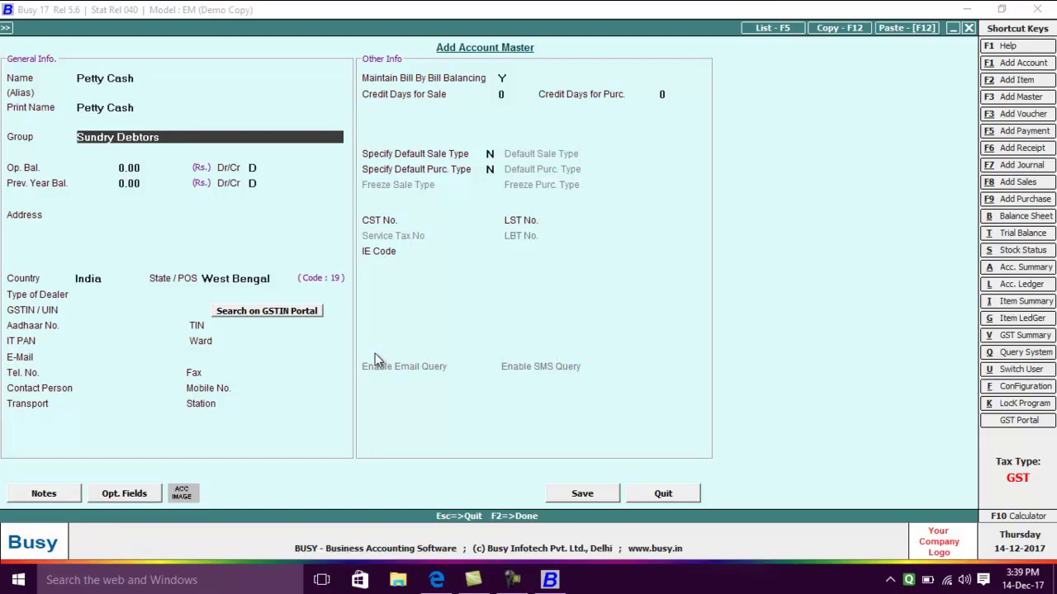
pyautogui.write('c')
pyautogui.press('Down')
pyautogui.press('Return')
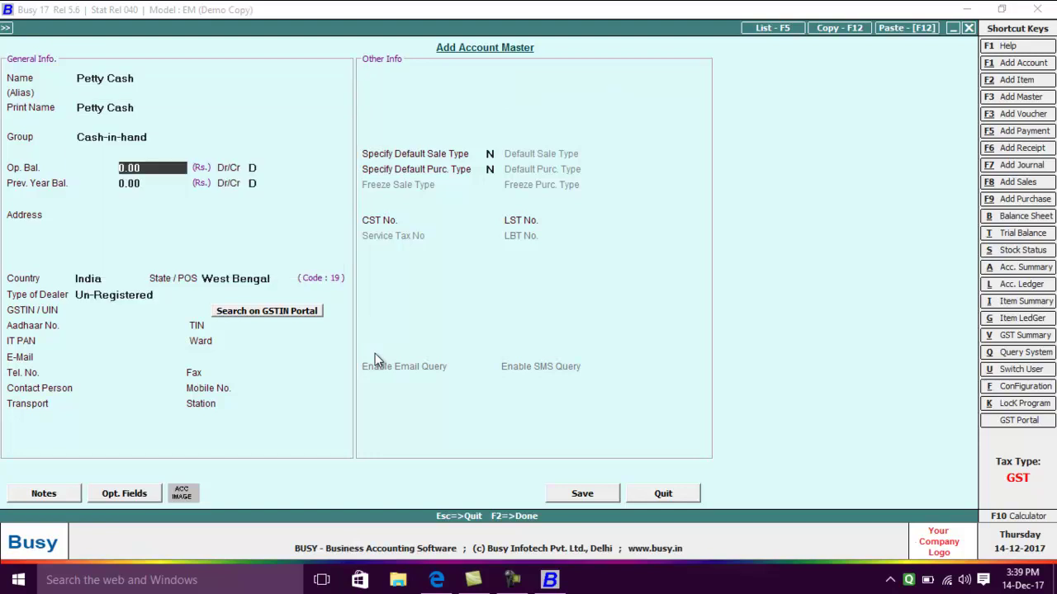
pyautogui.hotkey('alt', 'Tab')
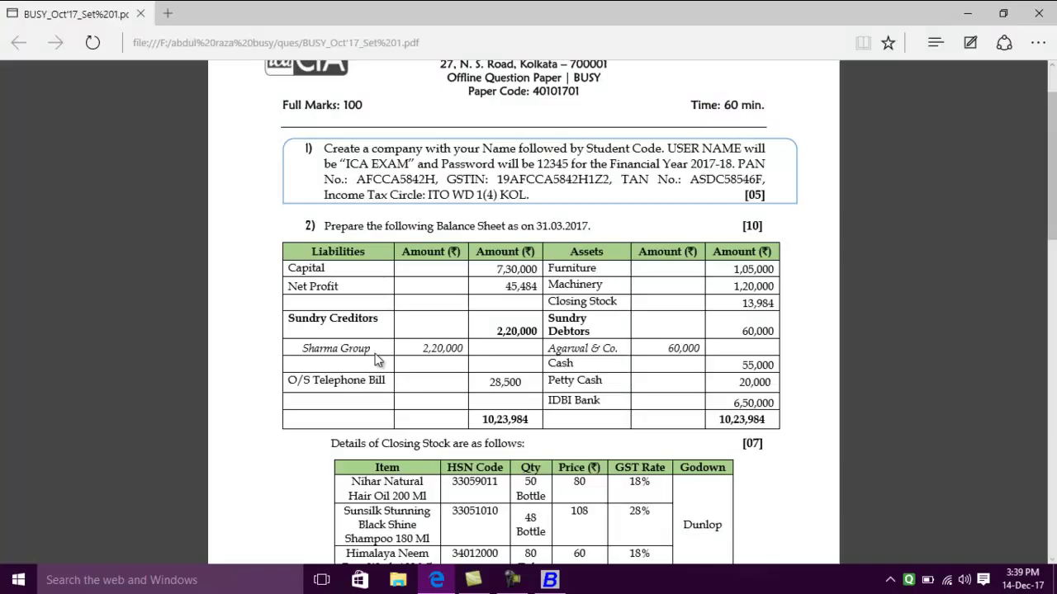
pyautogui.hotkey('alt', 'Tab')
pyautogui.write('20000')
pyautogui.press('Return')
pyautogui.press('Return')
pyautogui.press('Return')
pyautogui.press('Return')
pyautogui.press('Return')
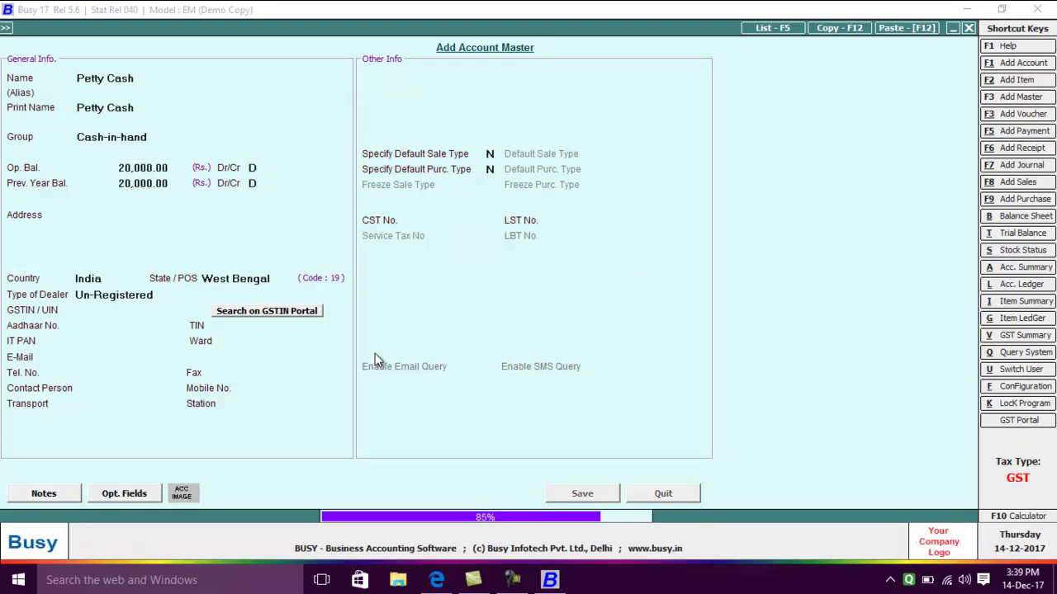
# - Switch between Busy and the question paper, ending with the question paper in view
pyautogui.click(511, 579)
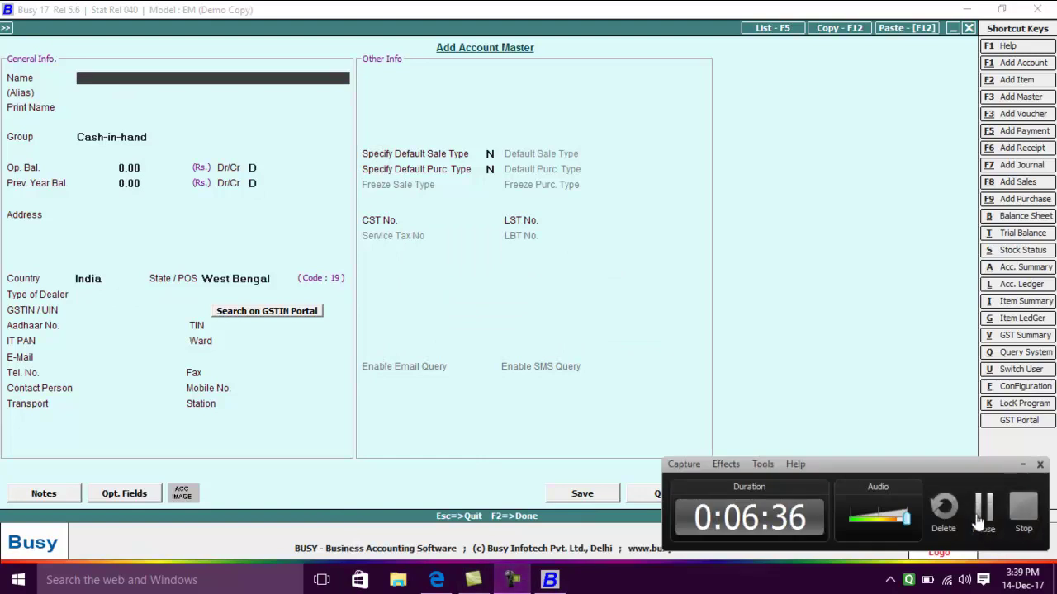
pyautogui.click(743, 372)
pyautogui.hotkey('alt', 'Tab')
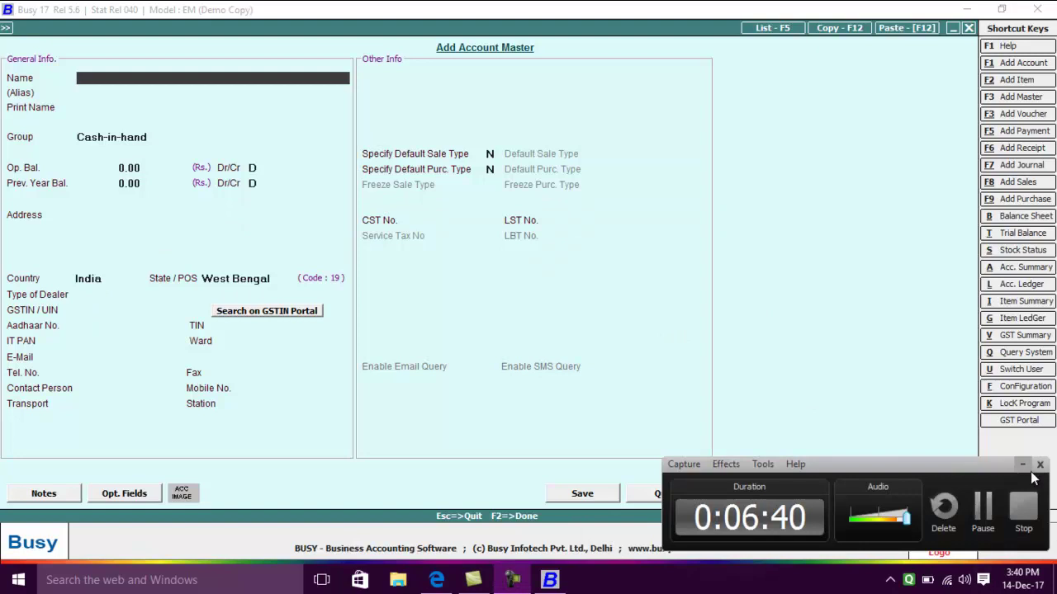
pyautogui.click(721, 394)
pyautogui.hotkey('alt', 'Tab')
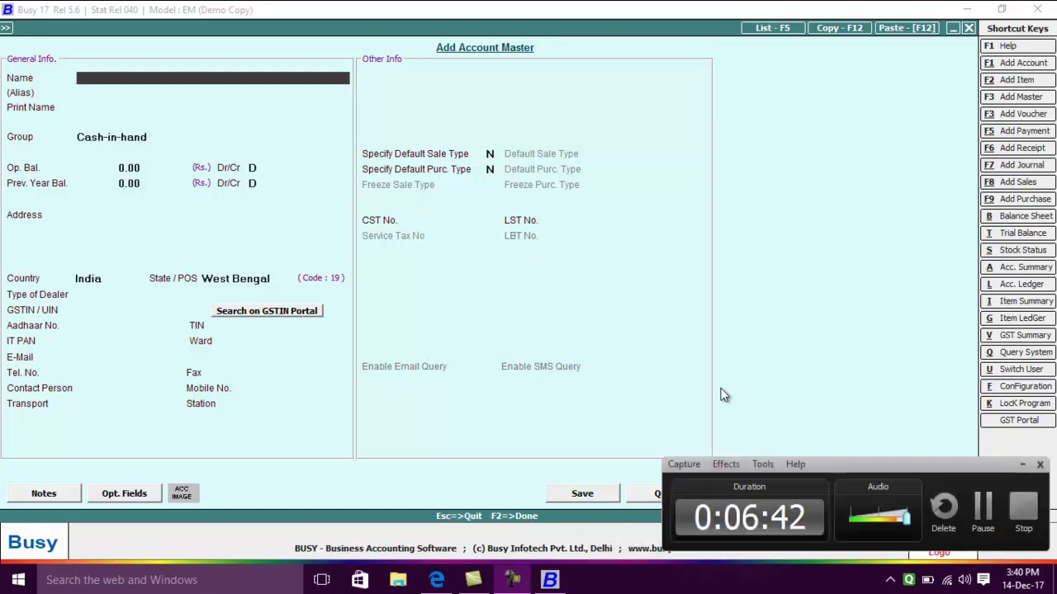
pyautogui.click(1023, 467)
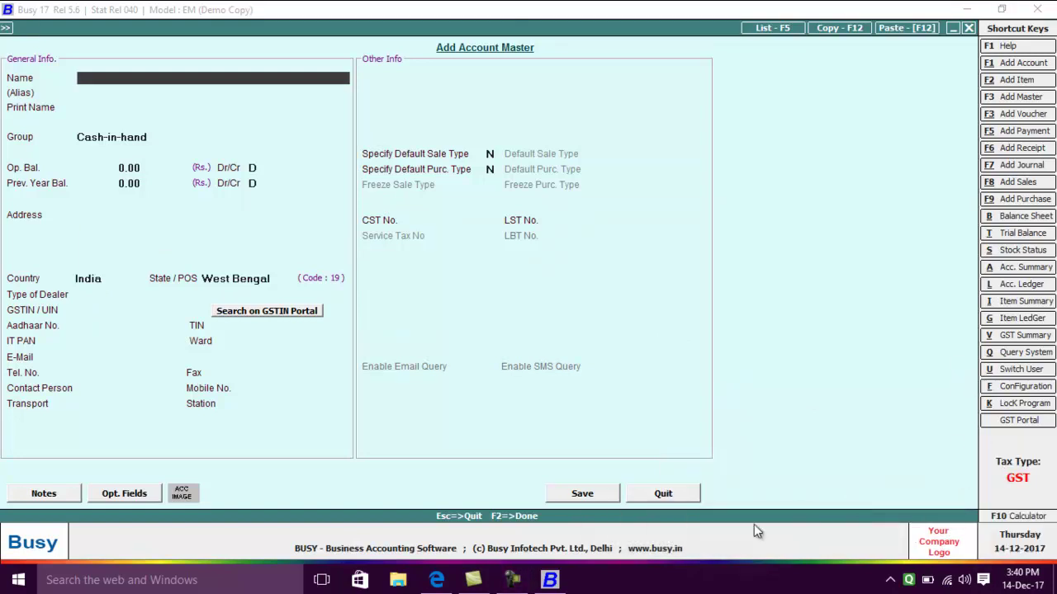
pyautogui.click(437, 581)
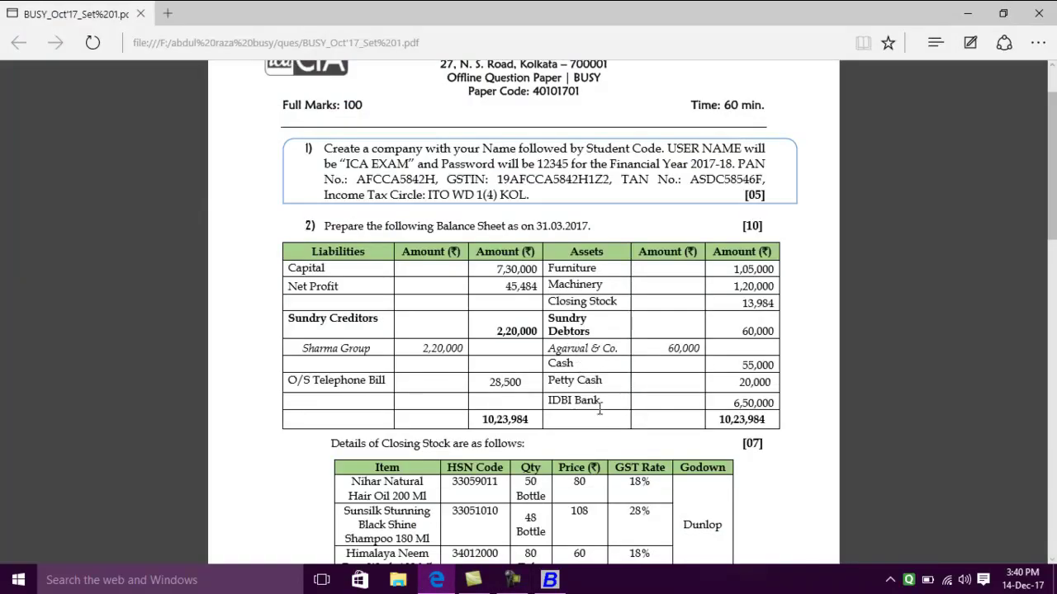
# - Enter 'Idbi Bank' under Bank Accounts with a 6,50,000 opening balance
pyautogui.hotkey('alt', 'Tab')
pyautogui.write('id')
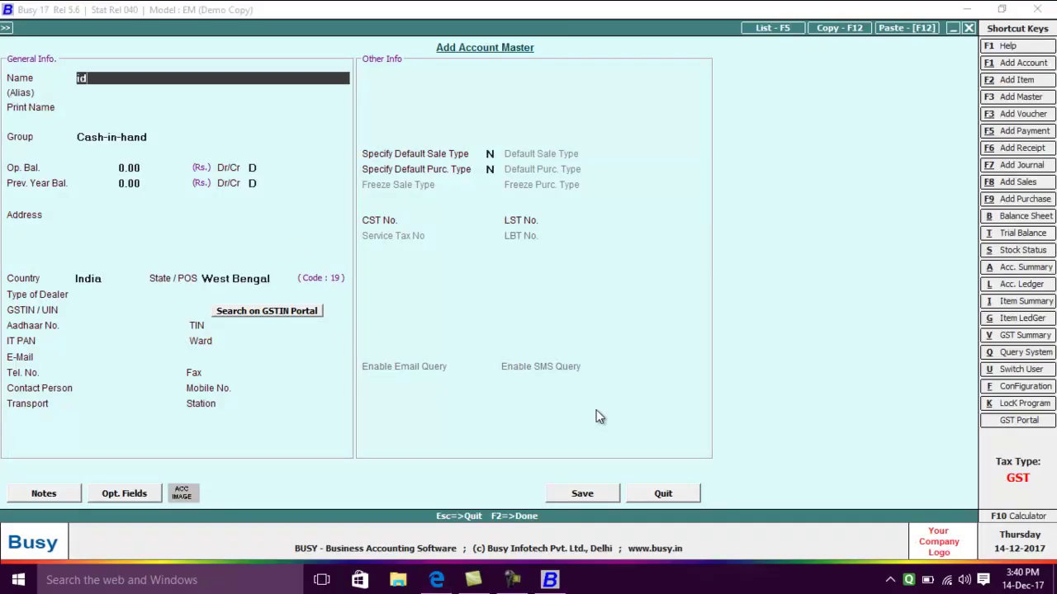
pyautogui.write('bi bank')
pyautogui.press('Return')
pyautogui.press('Return')
pyautogui.write('b')
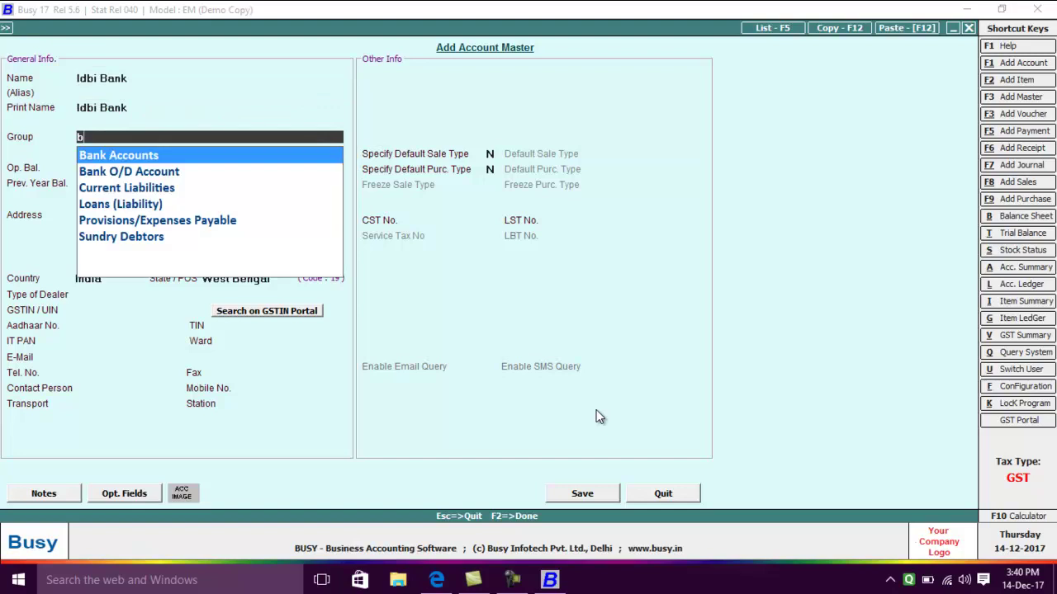
pyautogui.press('Return')
pyautogui.hotkey('alt', 'Tab')
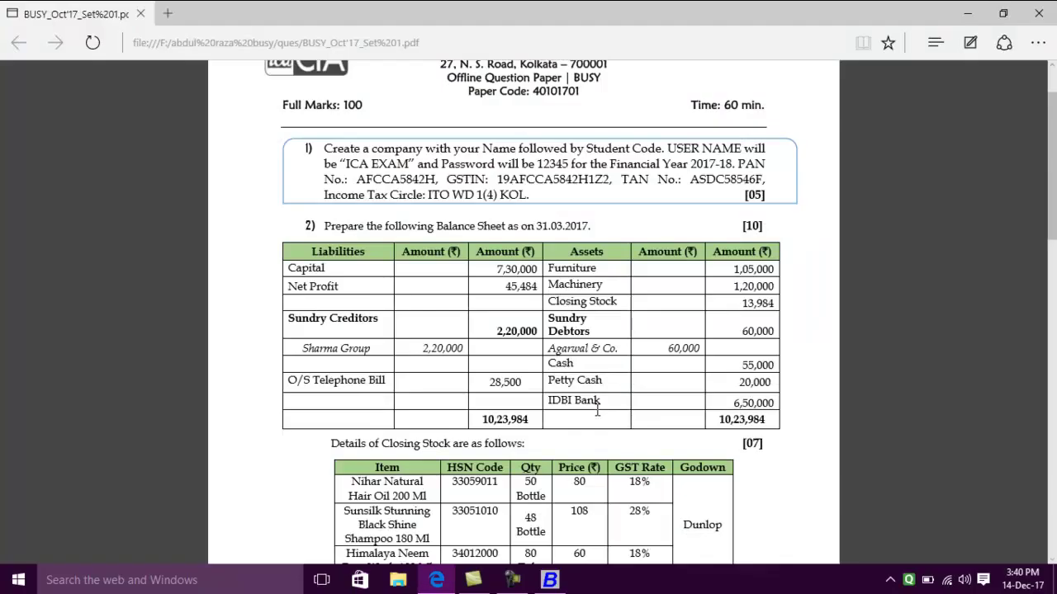
pyautogui.hotkey('alt', 'Tab')
pyautogui.write('650000')
pyautogui.press('Return')
pyautogui.press('Return')
pyautogui.press('Return')
# - Save the Idbi Bank account, check for remaining accounts, and quit the account form
pyautogui.press('Escape')
pyautogui.press('F2')
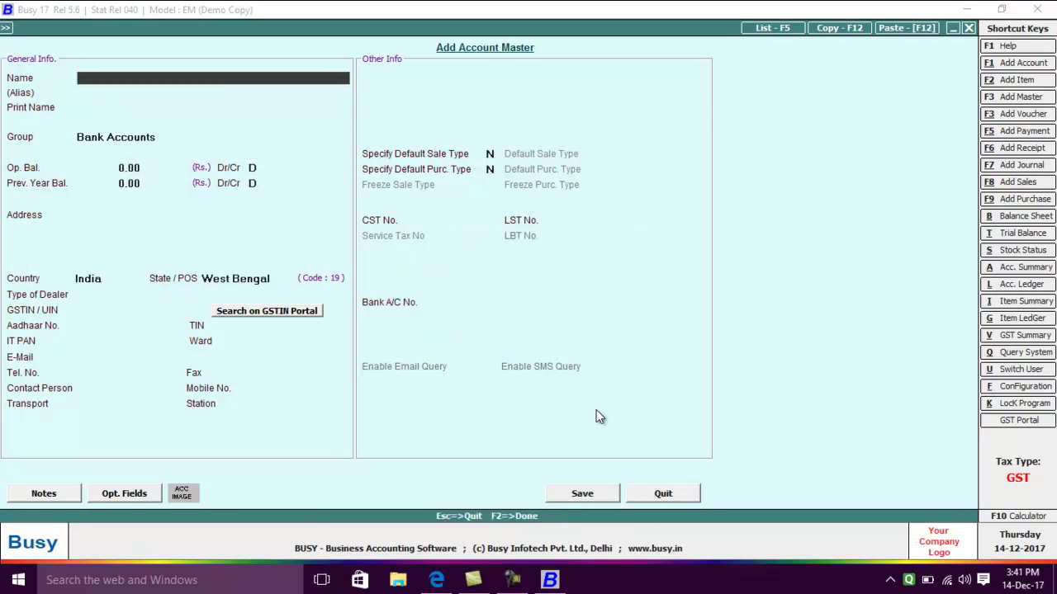
pyautogui.hotkey('alt', 'Tab')
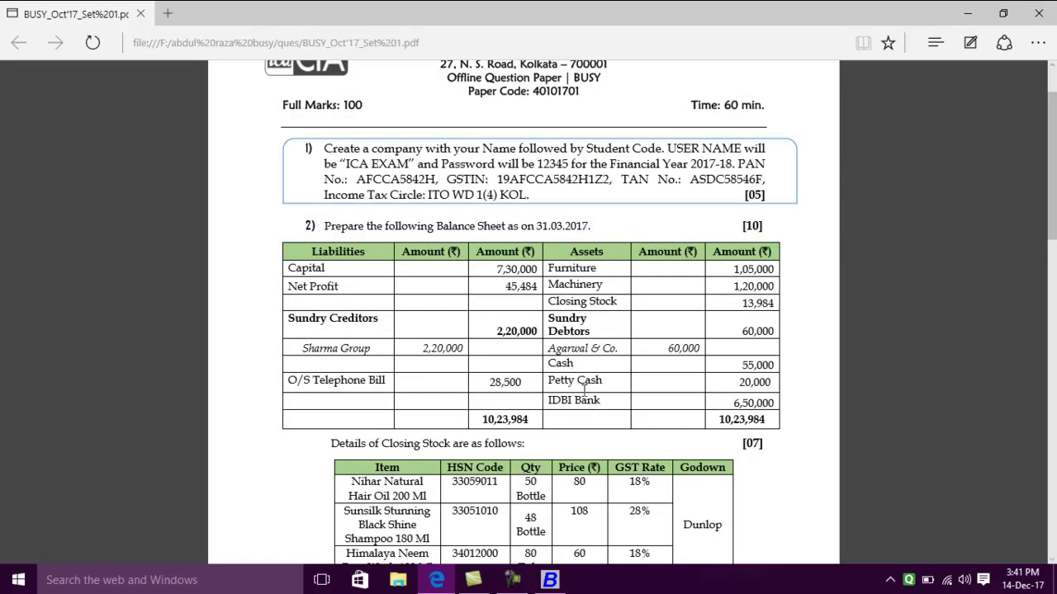
pyautogui.hotkey('alt', 'Tab')
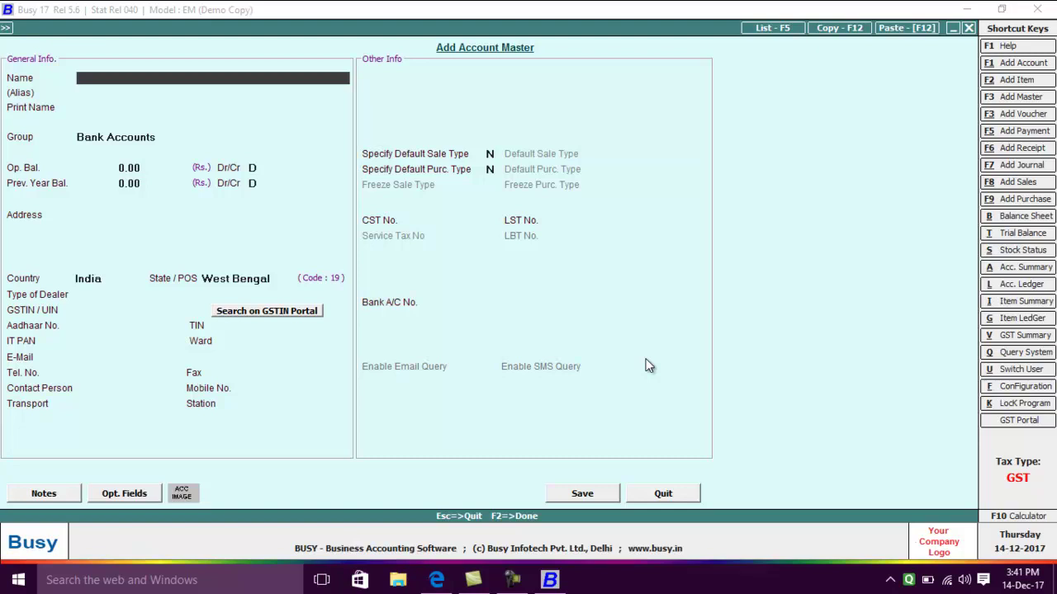
pyautogui.press('Escape')
pyautogui.press('Return')
# - From the full account list, give the Cash account an opening balance of 55,000 and save
pyautogui.press('Down')
pyautogui.press('Down')
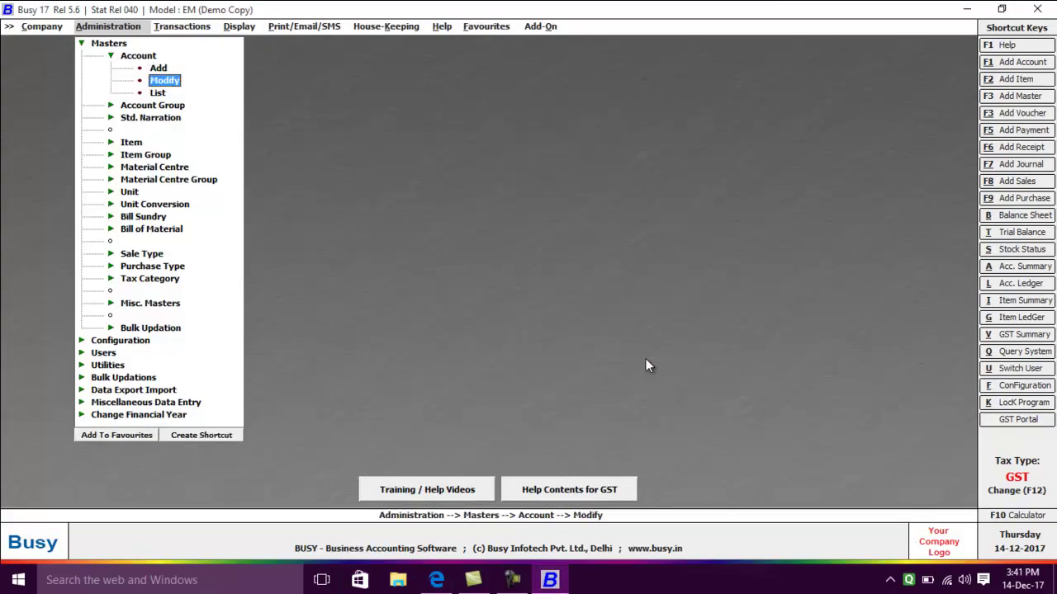
pyautogui.press('Return')
pyautogui.press('Return')
pyautogui.press('Return')
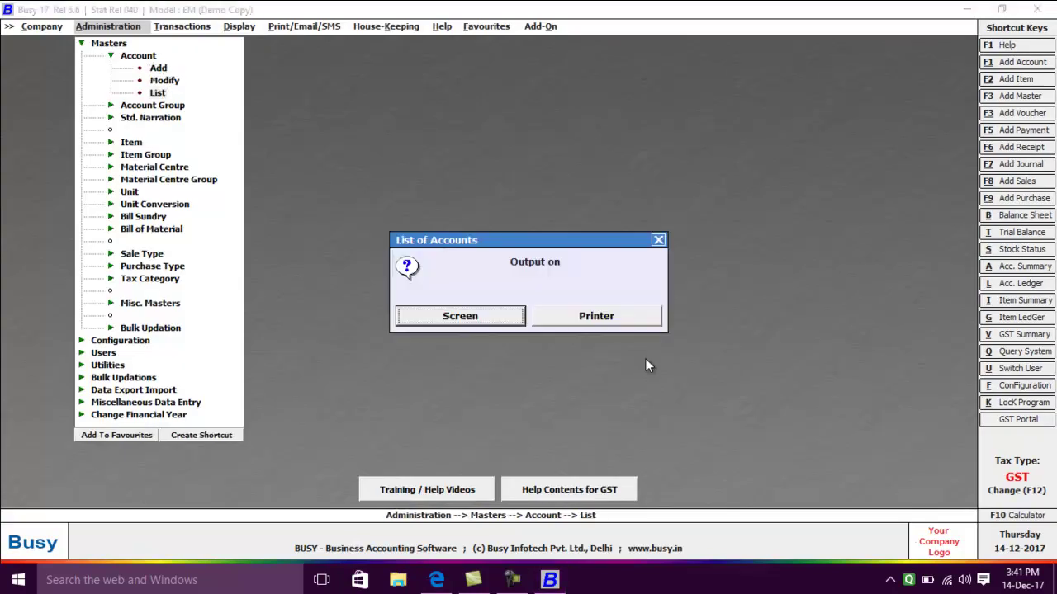
pyautogui.press('Return')
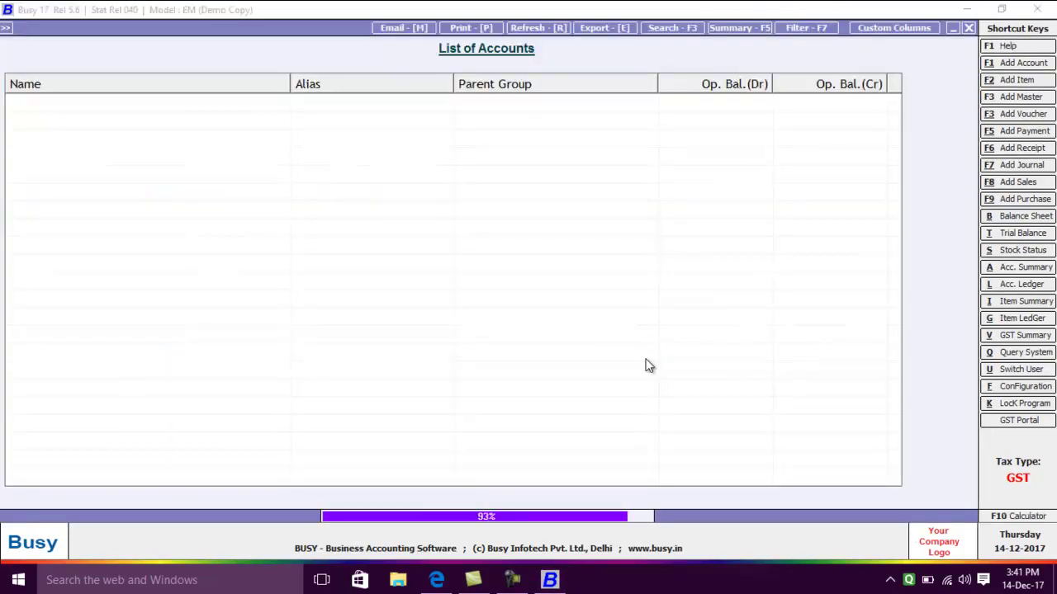
pyautogui.press('c')
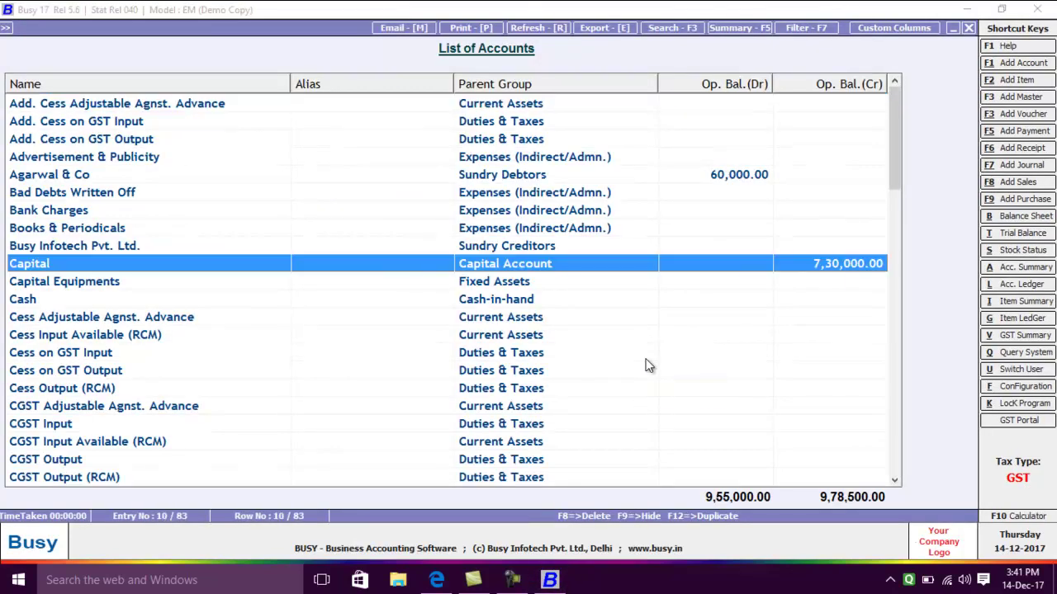
pyautogui.press('Down')
pyautogui.press('Down')
pyautogui.press('Return')
pyautogui.press('Return')
pyautogui.press('Return')
pyautogui.press('Return')
pyautogui.hotkey('alt', 'Tab')
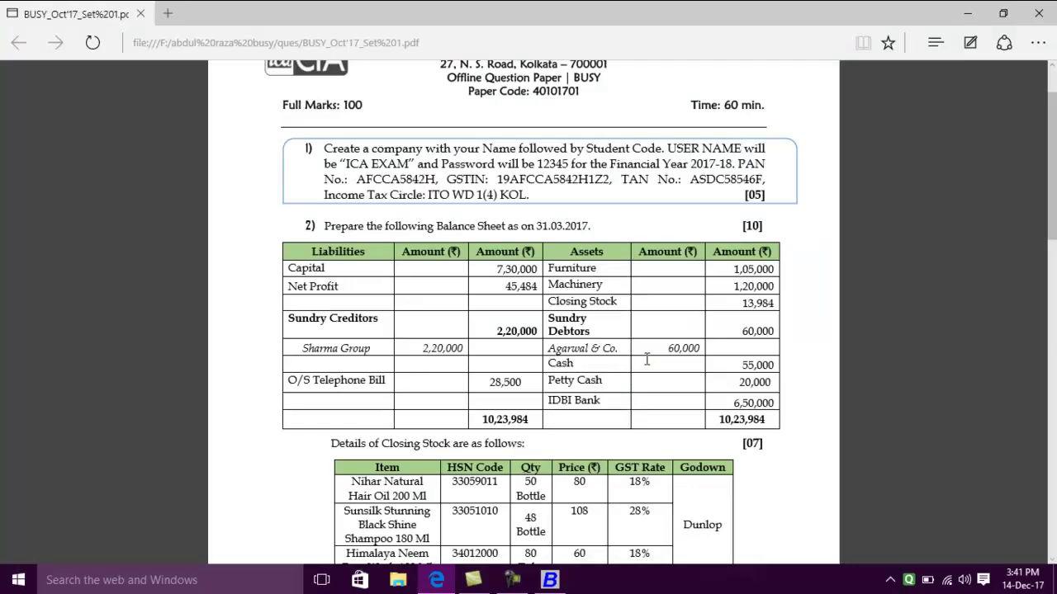
pyautogui.hotkey('alt', 'Tab')
pyautogui.write('55000')
pyautogui.press('Return')
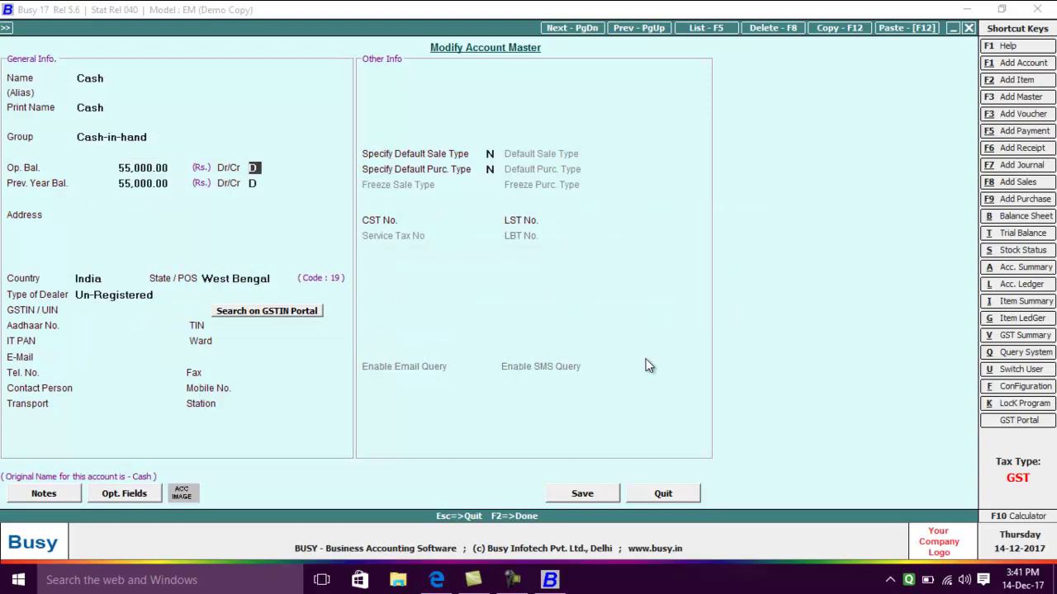
pyautogui.press('F2')
pyautogui.press('Return')
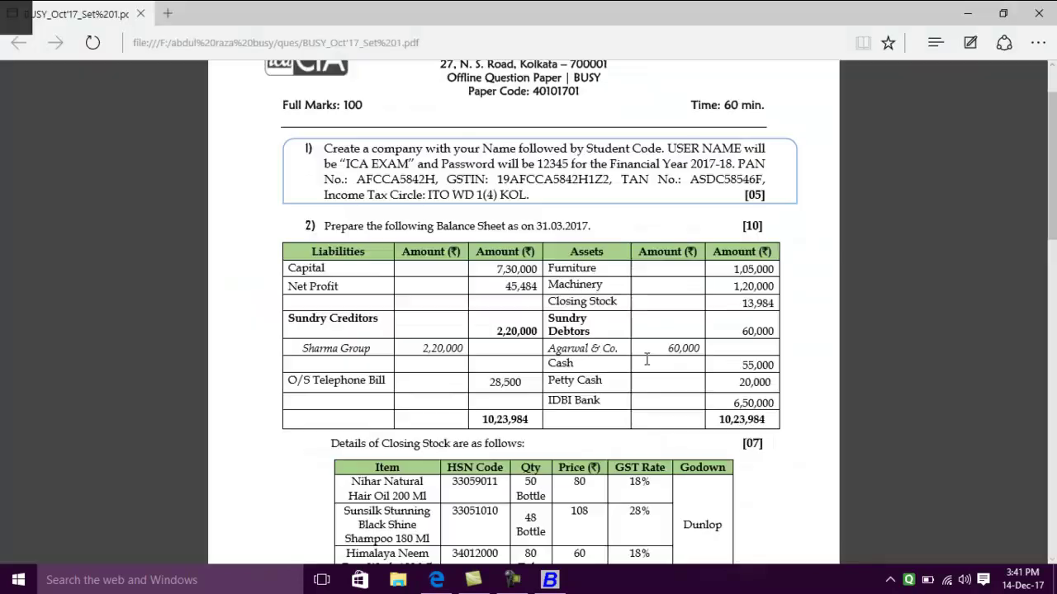
# - Set the Stock account's opening balance to 13,984 and save it
pyautogui.press('s')
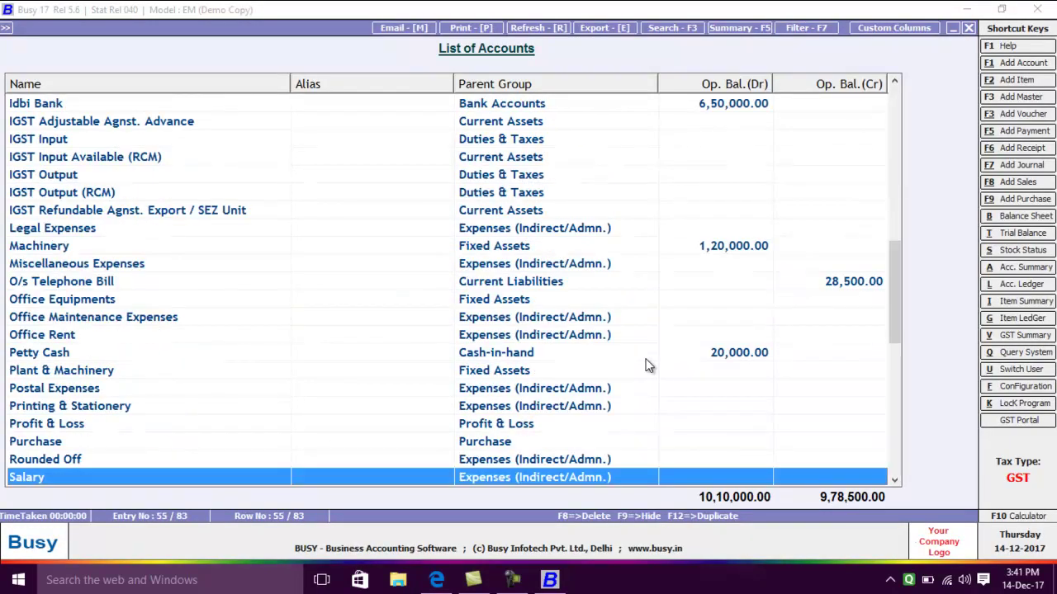
pyautogui.press('Down')
pyautogui.press('Down')
pyautogui.press('Down')
pyautogui.press('Down')
pyautogui.press('Down')
pyautogui.press('Down')
pyautogui.press('Down')
pyautogui.press('Down')
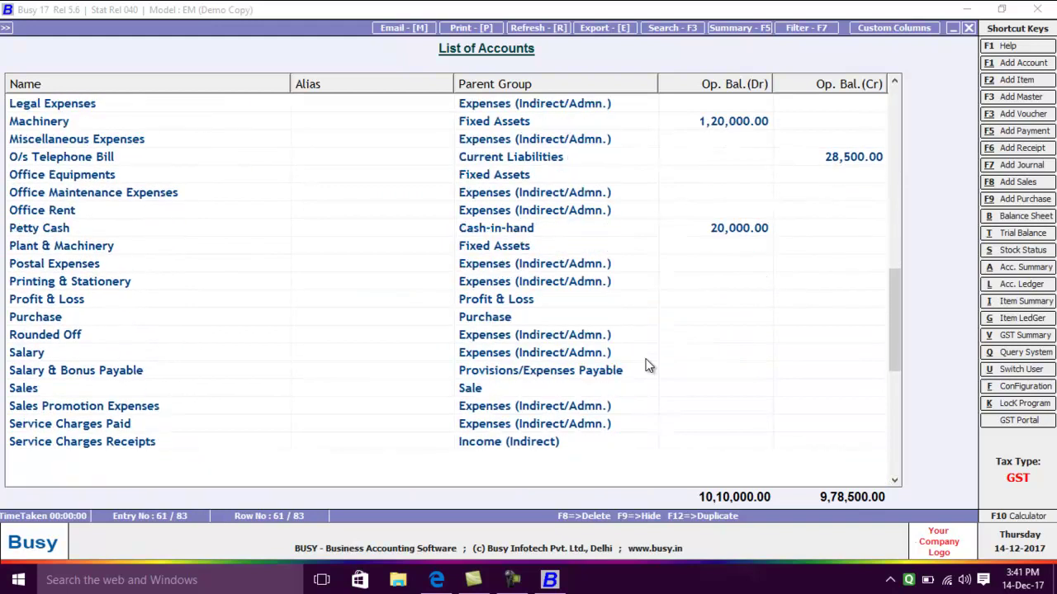
pyautogui.press('Down')
pyautogui.press('Down')
pyautogui.press('Down')
pyautogui.press('Down')
pyautogui.press('Down')
pyautogui.press('Down')
pyautogui.press('Down')
pyautogui.press('Down')
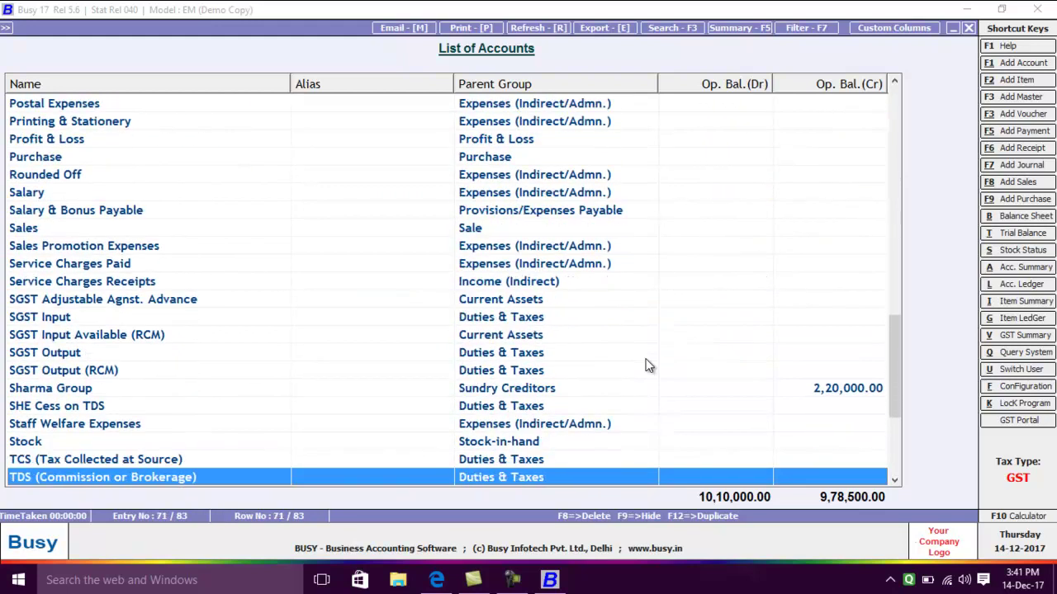
pyautogui.press('Up')
pyautogui.press('Up')
pyautogui.press('Return')
pyautogui.press('Return')
pyautogui.press('Return')
pyautogui.press('Return')
pyautogui.press('Return')
pyautogui.hotkey('alt', 'Tab')
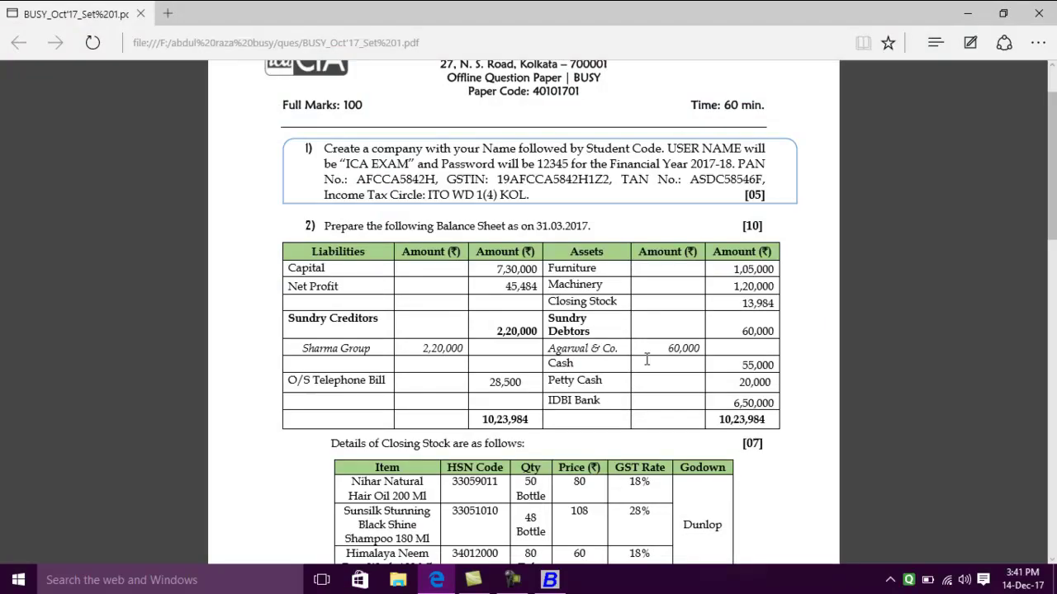
pyautogui.hotkey('alt', 'Tab')
pyautogui.write('13,9')
pyautogui.write('84')
pyautogui.press('Return')
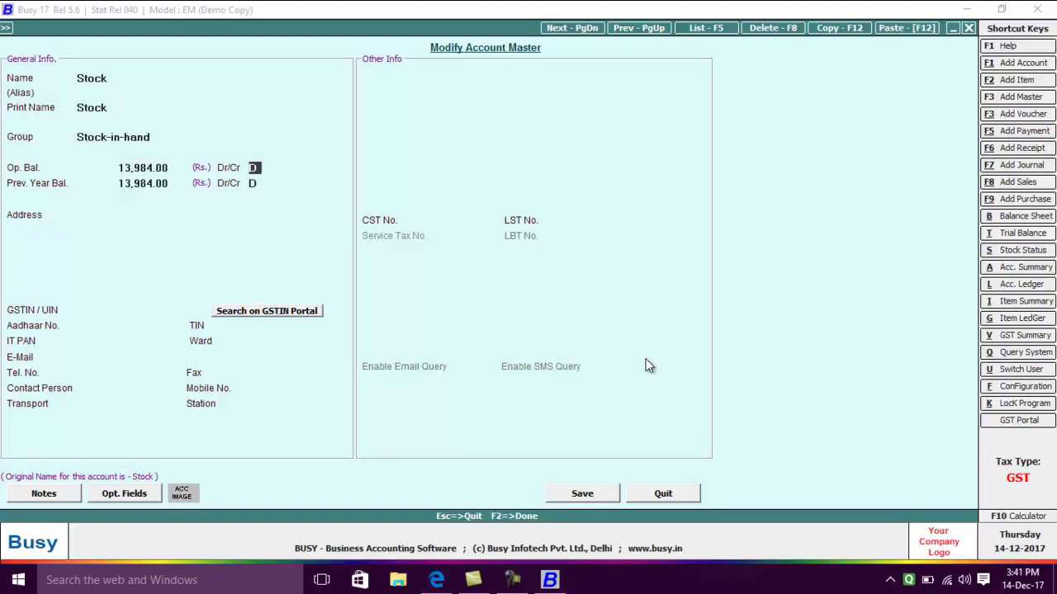
pyautogui.press('F2')
pyautogui.press('Return')
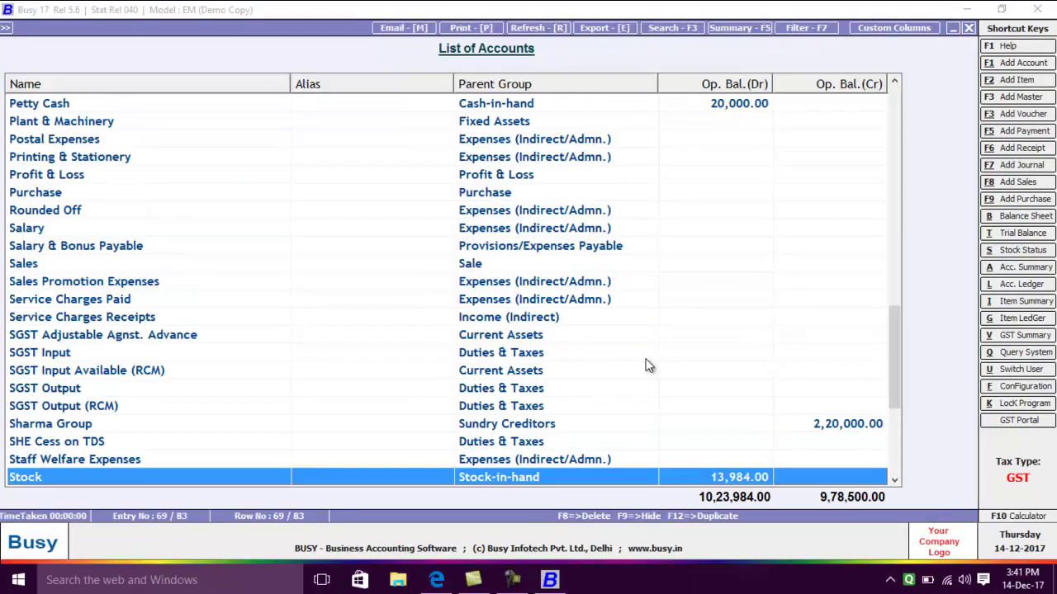
# - Set the Profit & Loss account's opening balance to 45,484 and save it
pyautogui.press('pageup')
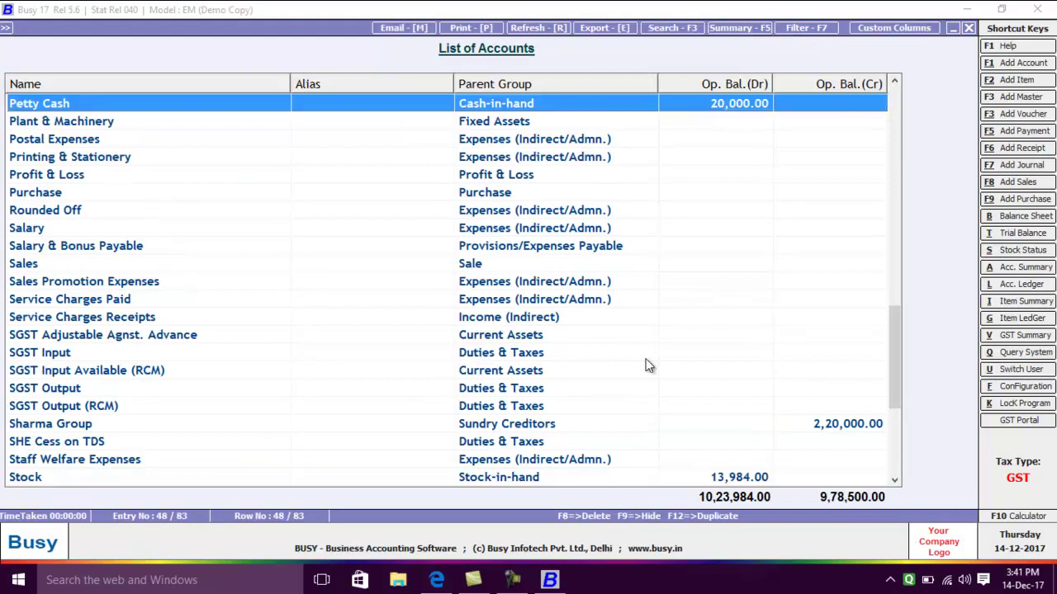
pyautogui.press('Down')
pyautogui.press('Down')
pyautogui.press('Down')
pyautogui.press('Down')
pyautogui.press('Down')
pyautogui.press('Up')
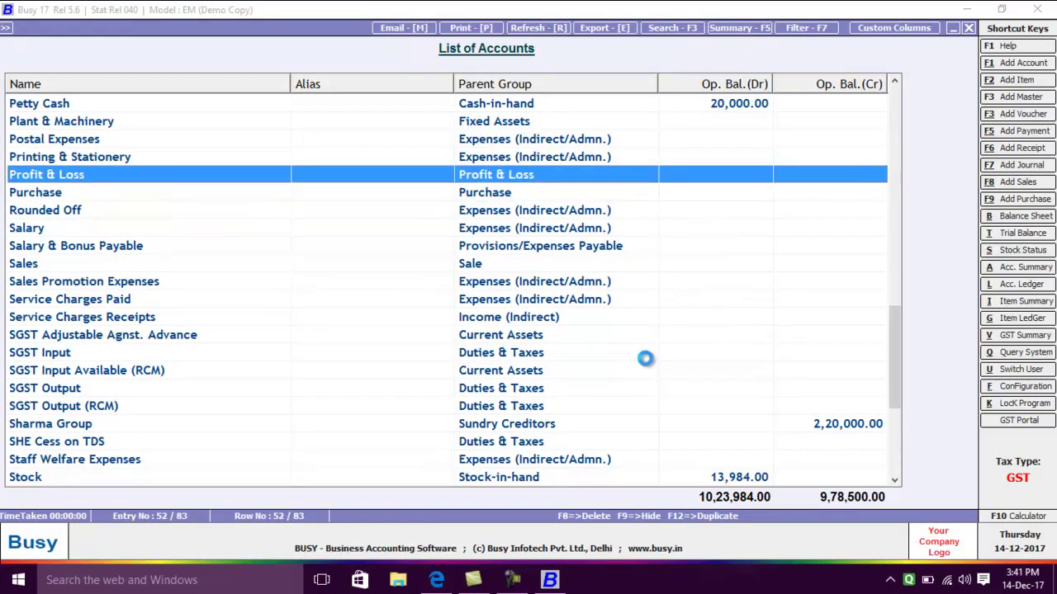
pyautogui.press('Return')
pyautogui.press('Return')
pyautogui.press('Return')
pyautogui.press('Return')
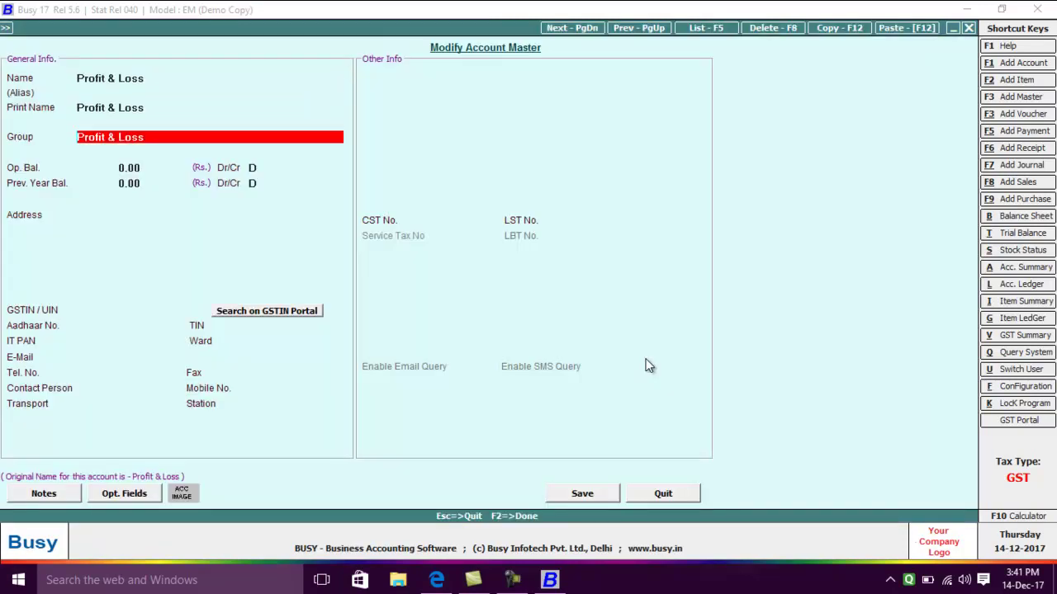
pyautogui.hotkey('alt', 'Tab')
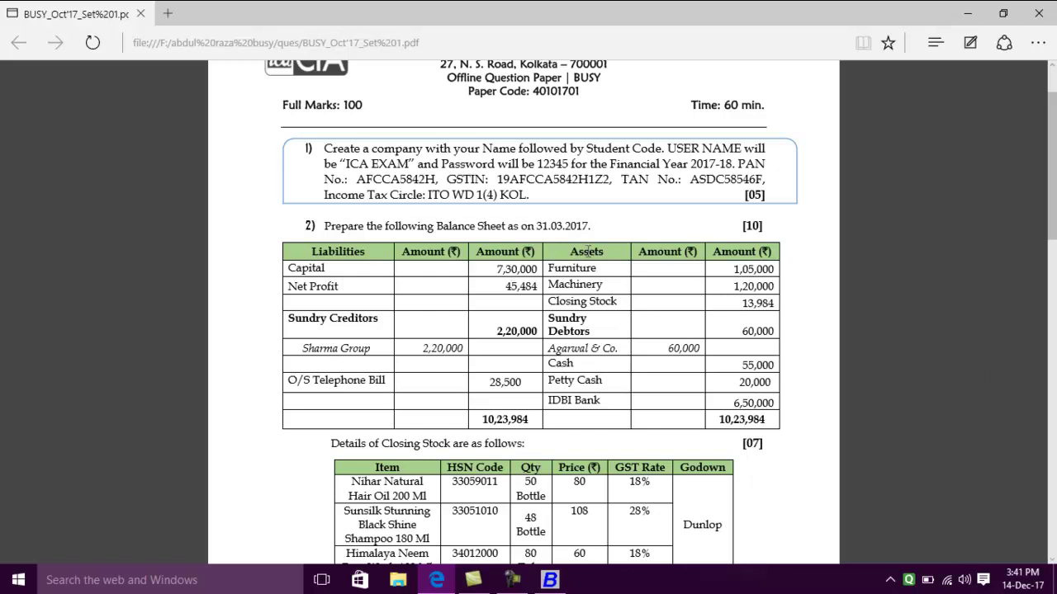
pyautogui.hotkey('alt', 'Tab')
pyautogui.write('45484')
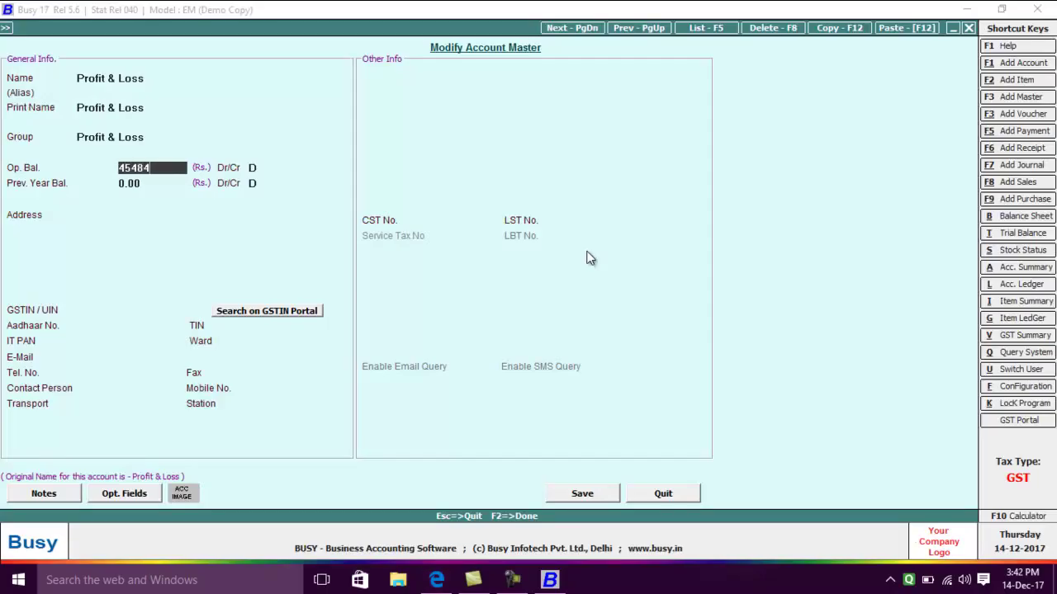
pyautogui.press('Return')
pyautogui.press('Return')
pyautogui.press('F2')
pyautogui.press('Return')
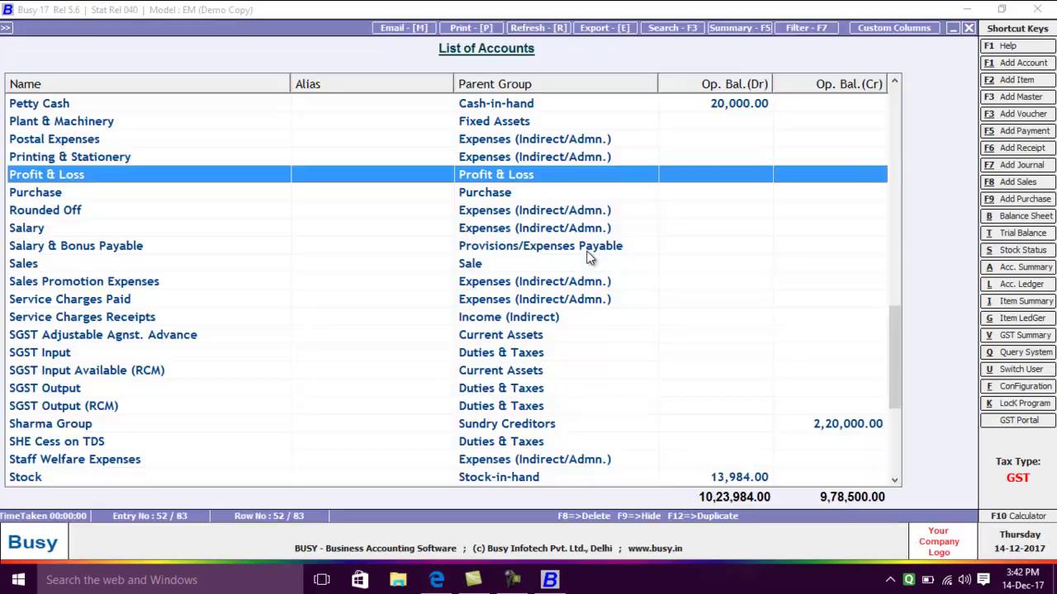
pyautogui.hotkey('alt', 'Tab')
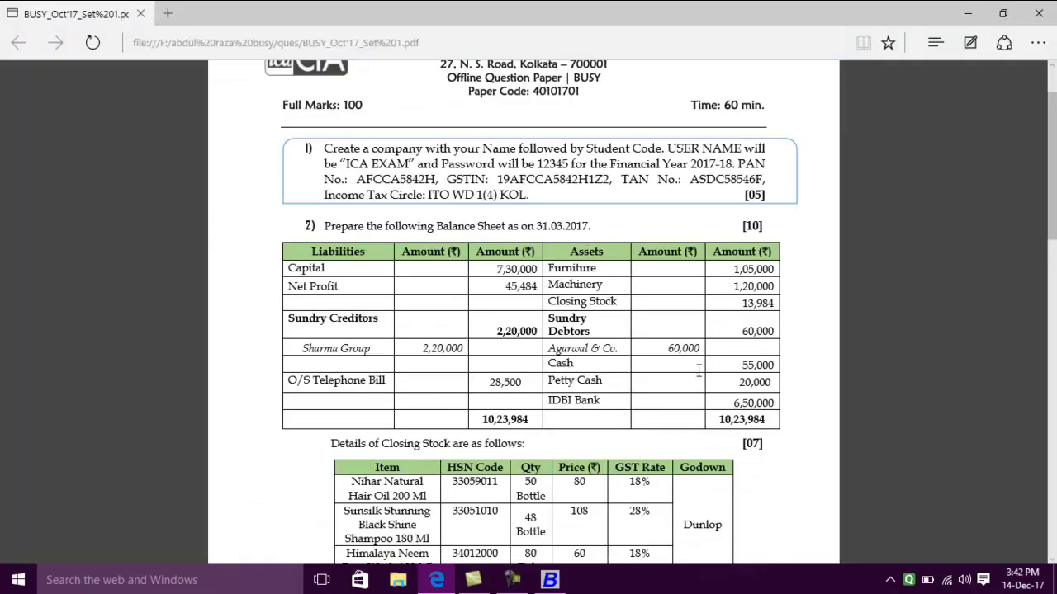
# - Close the account list and save the Inventory feature settings with multi-godown enabled
pyautogui.scroll(-3, 517, 390)
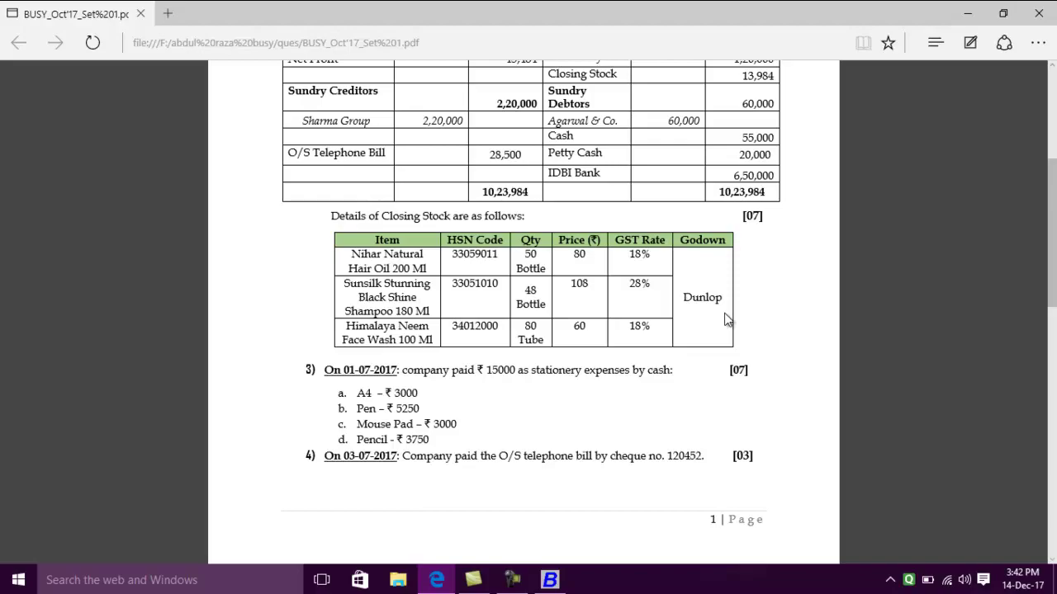
pyautogui.hotkey('alt', 'Tab')
pyautogui.press('Escape')
pyautogui.press('Escape')
pyautogui.press('Escape')
pyautogui.press('Escape')
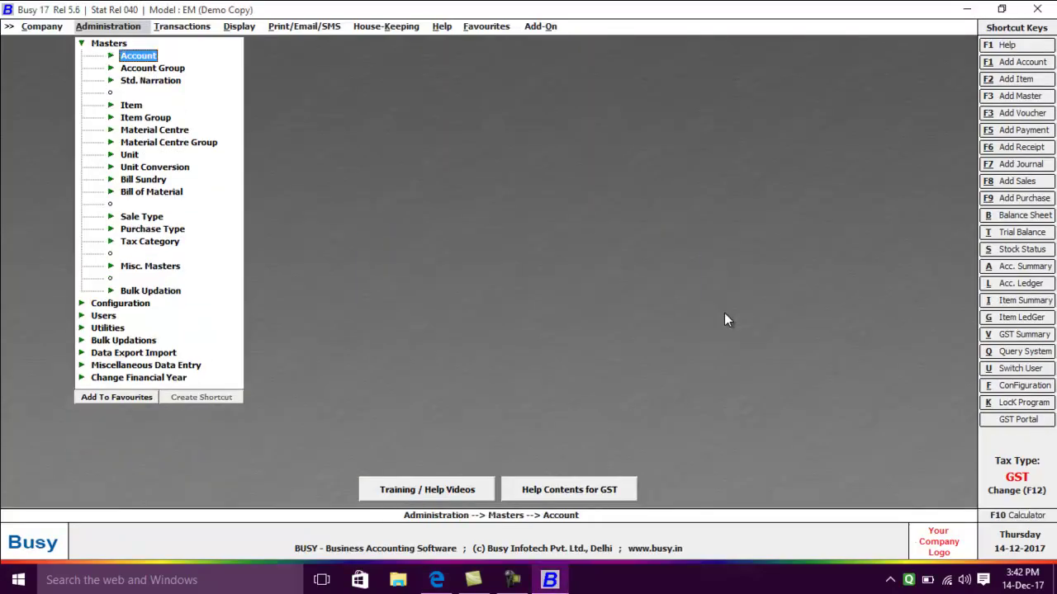
pyautogui.press('Escape')
pyautogui.press('Escape')
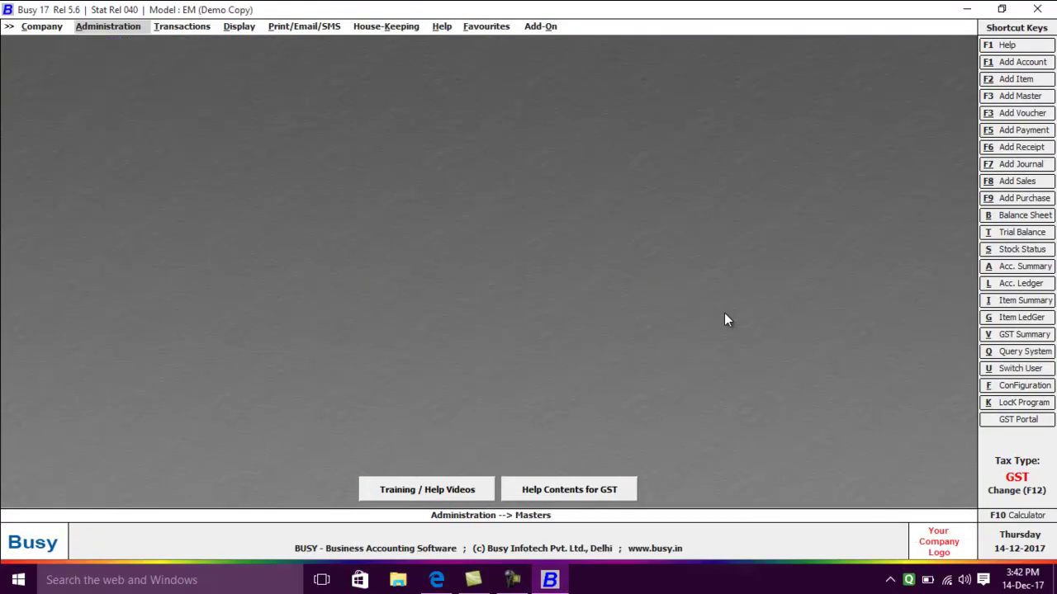
pyautogui.press('Return')
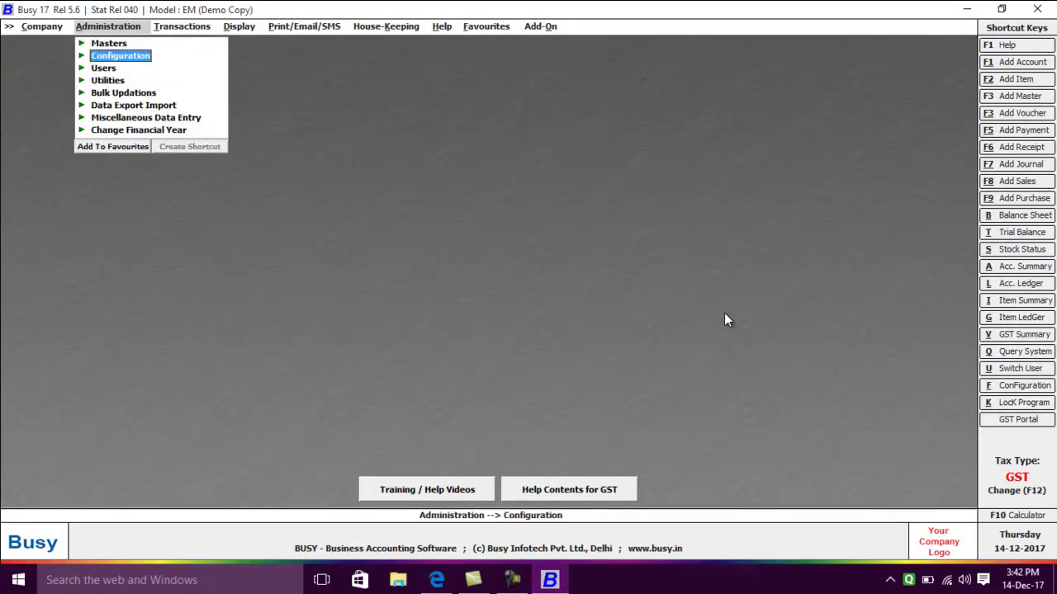
pyautogui.press('Down')
pyautogui.press('Return')
pyautogui.press('Return')
pyautogui.press('Down')
pyautogui.press('Down')
pyautogui.press('Down')
pyautogui.press('Down')
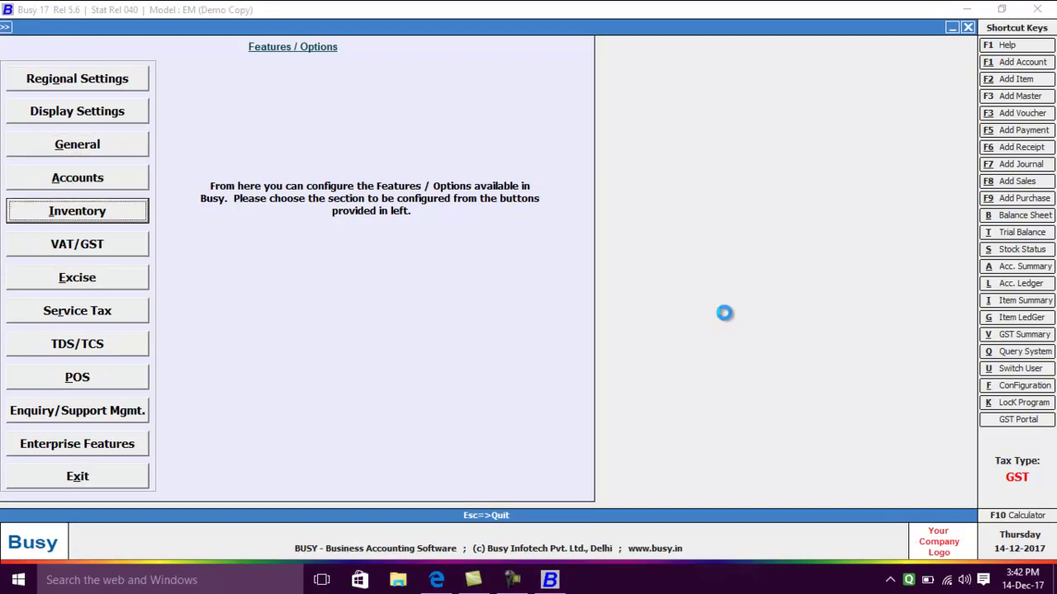
pyautogui.press('Return')
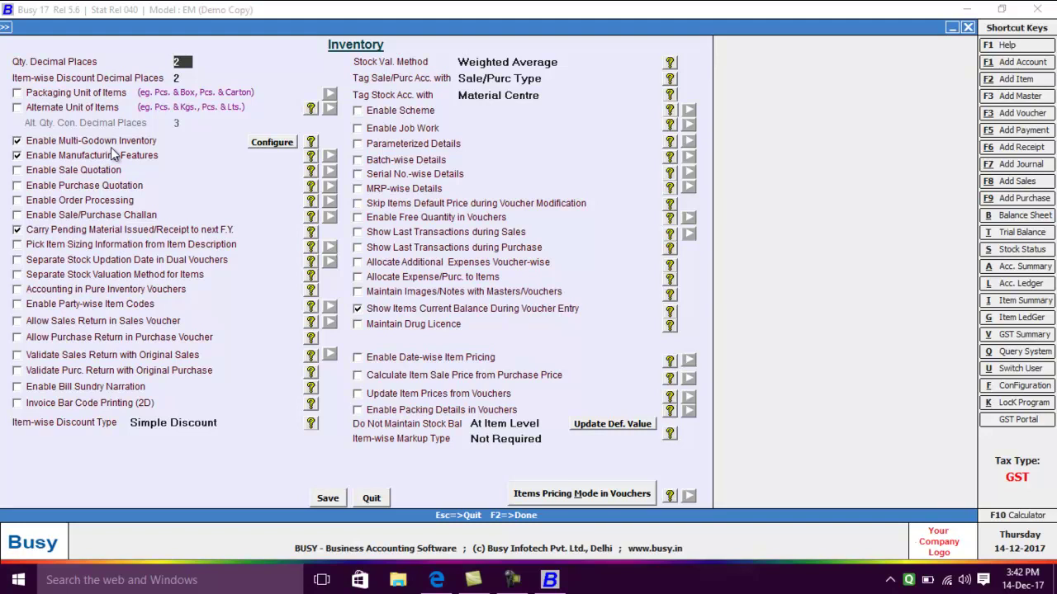
pyautogui.click(326, 502)
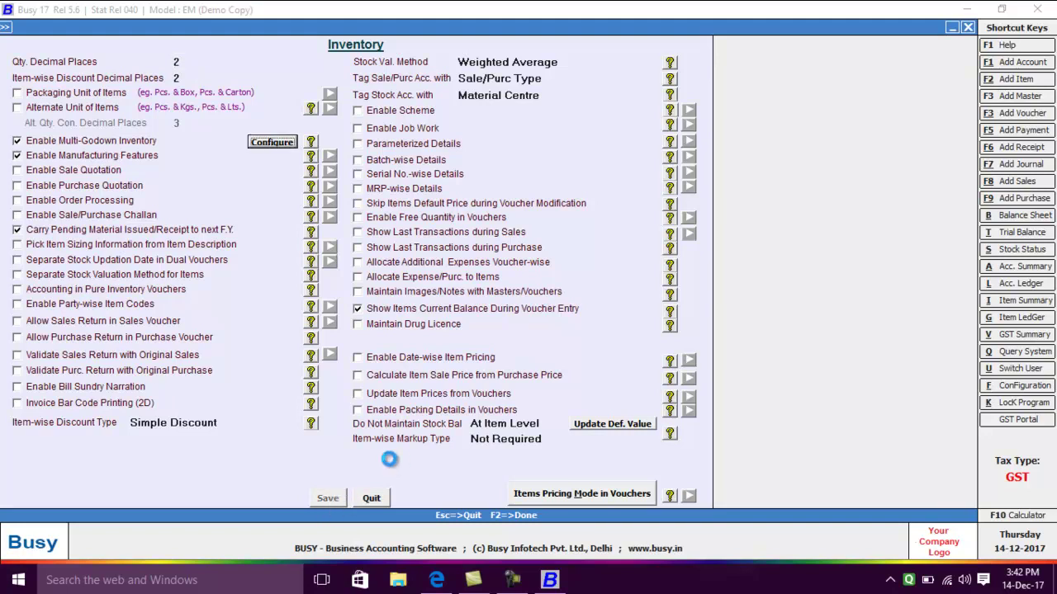
pyautogui.press('Escape')
pyautogui.press('Escape')
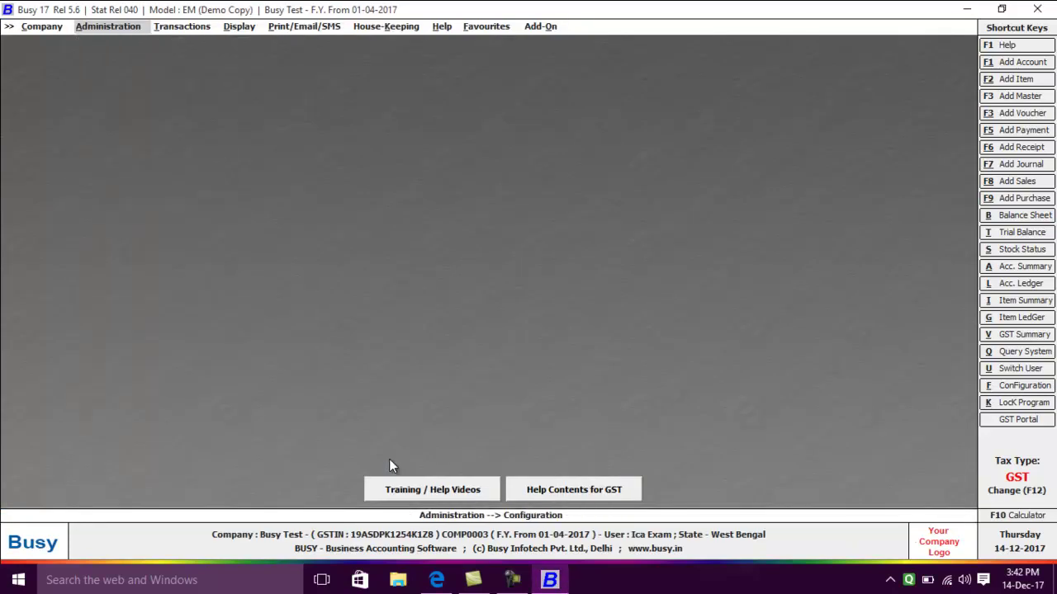
# - Create material centre 'Dunlop' in the Godowns group, using the Stock account
pyautogui.press('Return')
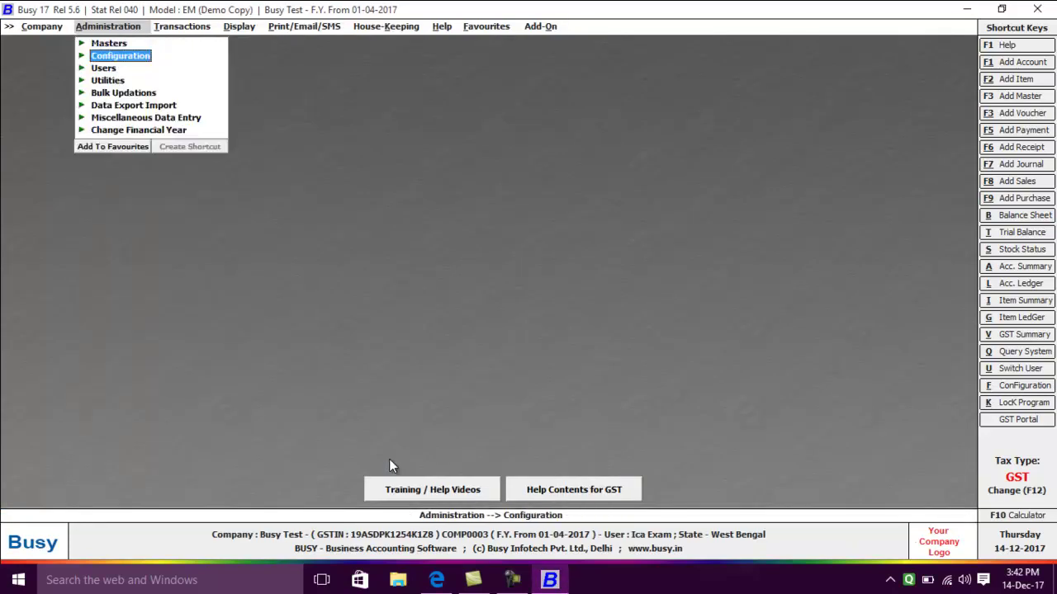
pyautogui.press('Up')
pyautogui.press('Return')
pyautogui.press('Down')
pyautogui.press('Down')
pyautogui.press('Down')
pyautogui.press('Down')
pyautogui.press('Down')
pyautogui.press('Return')
pyautogui.press('Return')
pyautogui.hotkey('alt', 'Tab')
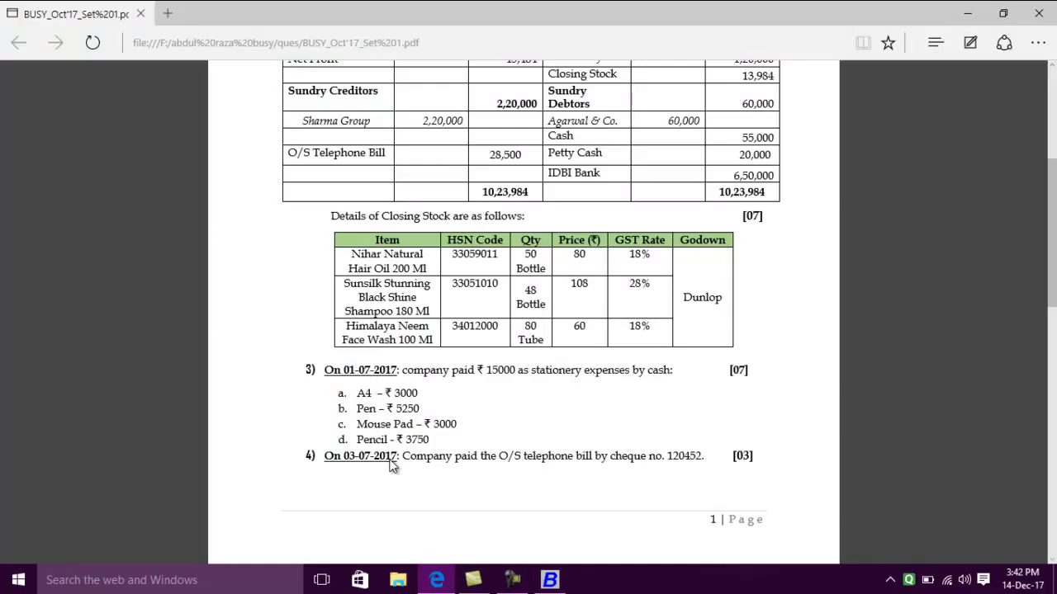
pyautogui.hotkey('alt', 'Tab')
pyautogui.write('dunlop')
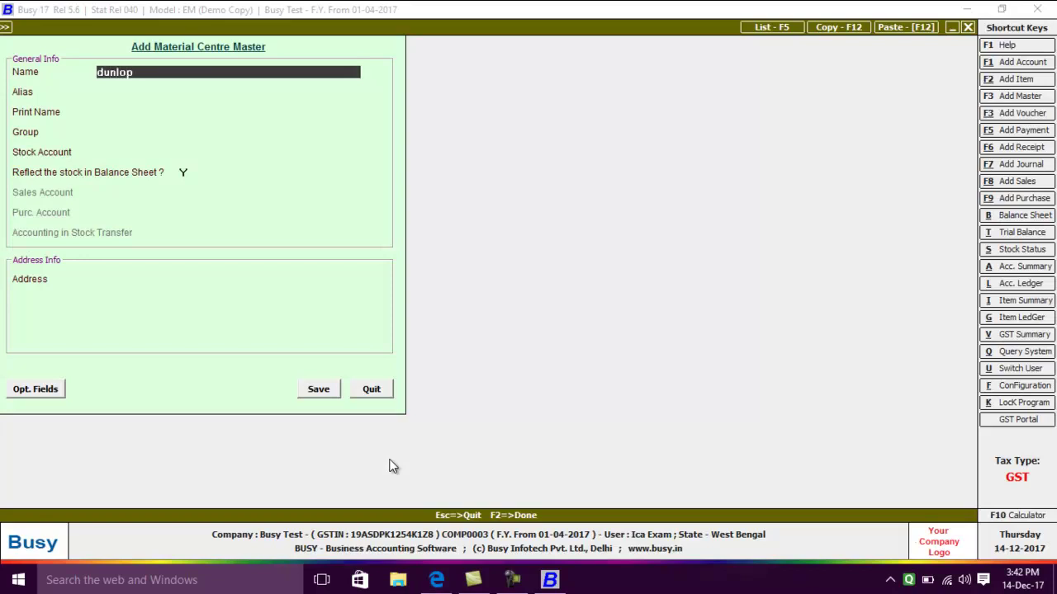
pyautogui.press('Return')
pyautogui.press('Return')
pyautogui.press('Return')
pyautogui.press('Return')
pyautogui.press('Return')
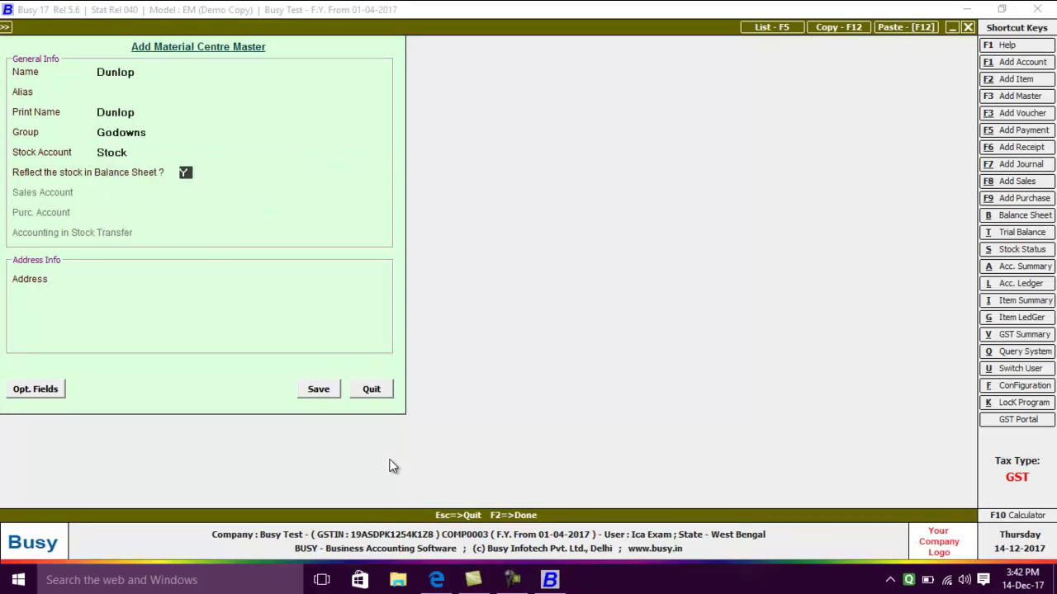
pyautogui.press('Return')
pyautogui.press('Return')
pyautogui.press('Return')
pyautogui.press('Return')
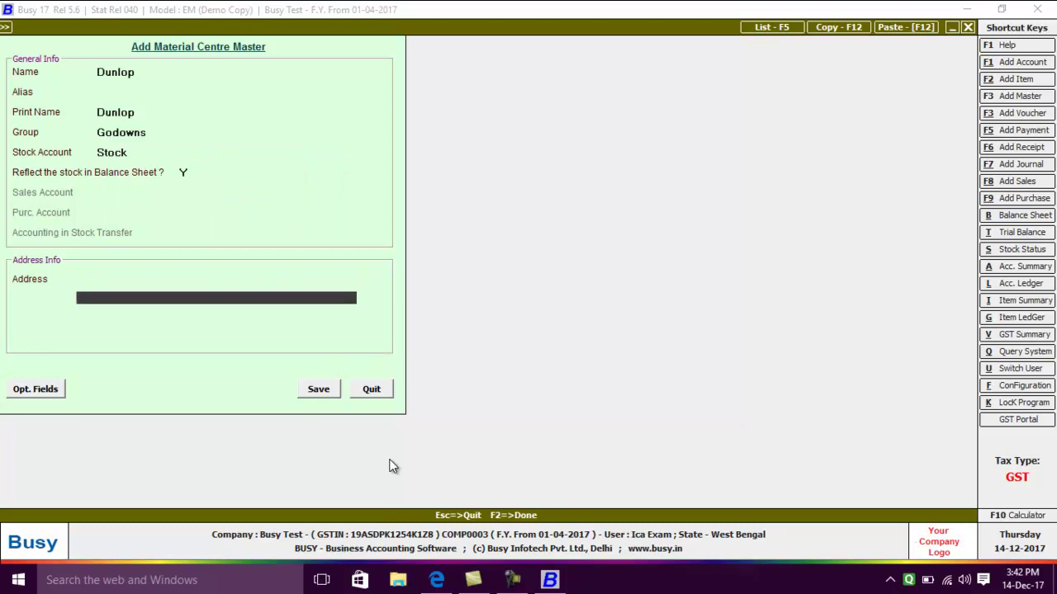
pyautogui.press('Return')
pyautogui.press('Escape')
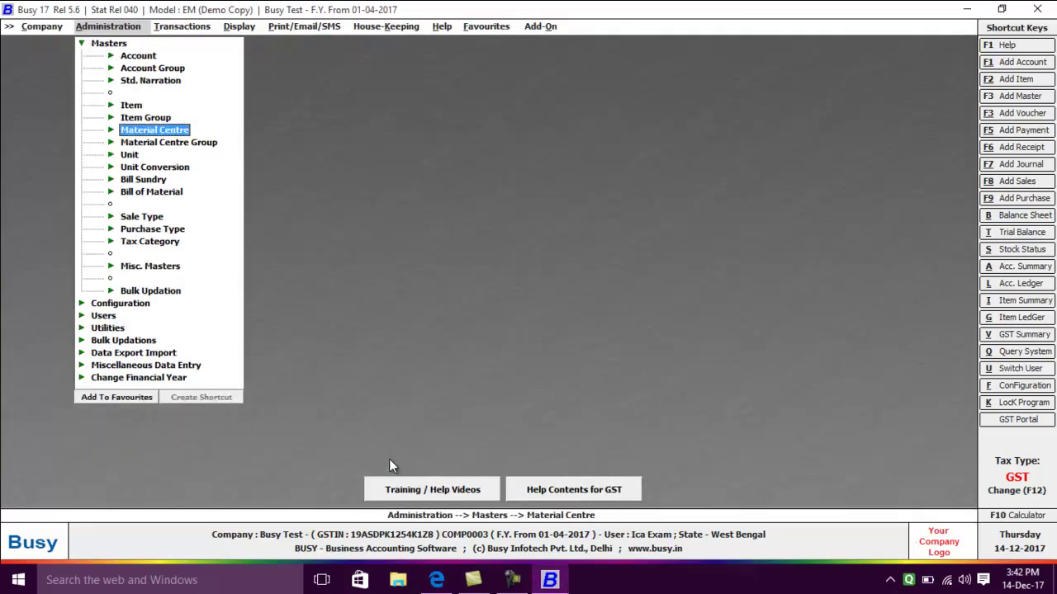
pyautogui.press('Escape')
# - Start adding a new stock item under Masters > Item
pyautogui.hotkey('alt', 'Tab')
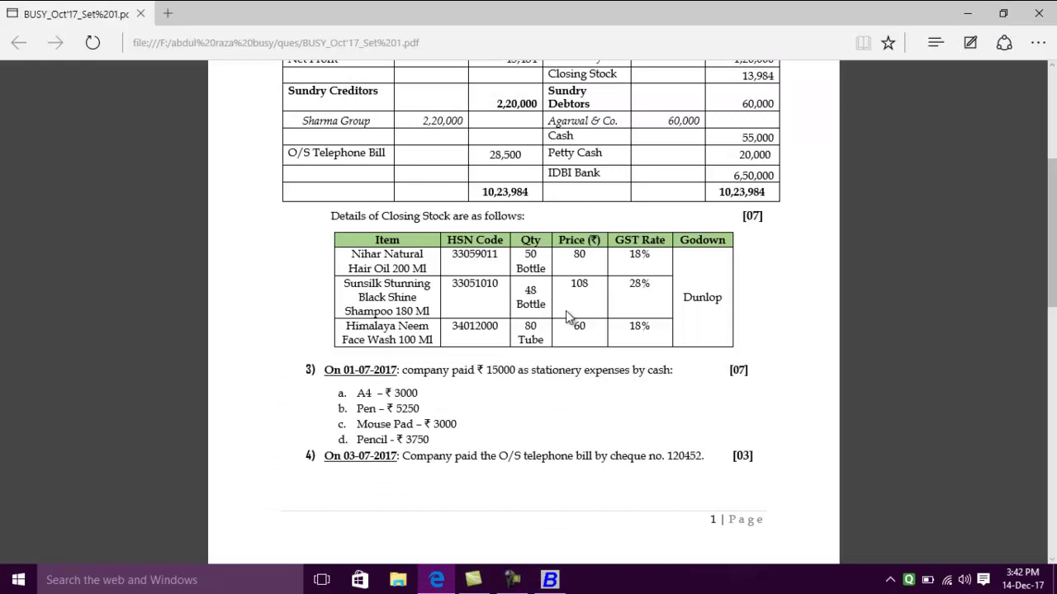
pyautogui.hotkey('alt', 'Tab')
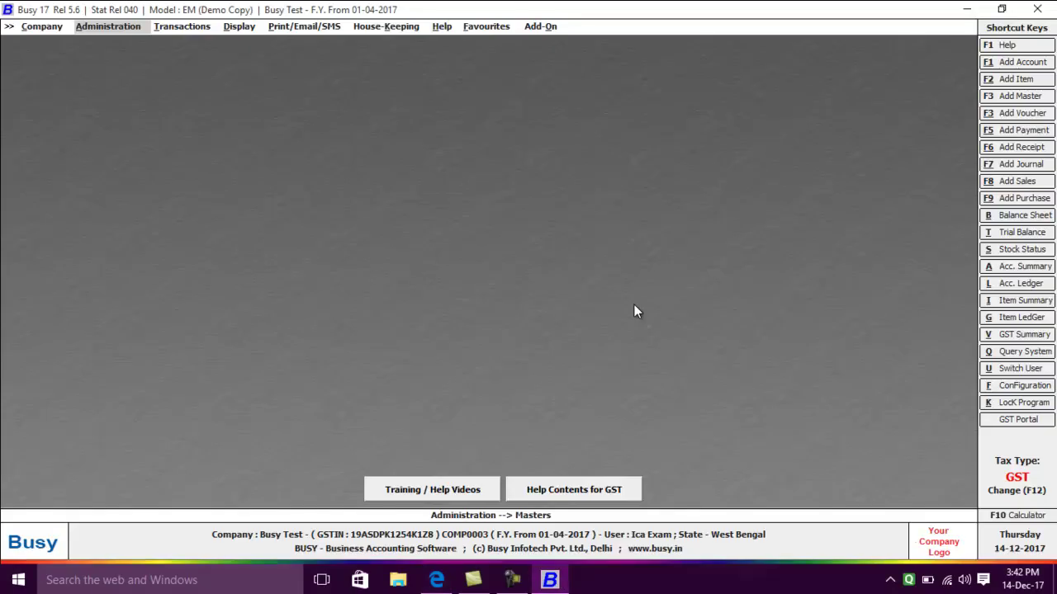
pyautogui.press('Return')
pyautogui.press('Return')
pyautogui.press('Down')
pyautogui.press('Down')
pyautogui.press('Down')
pyautogui.press('Return')
pyautogui.press('Return')
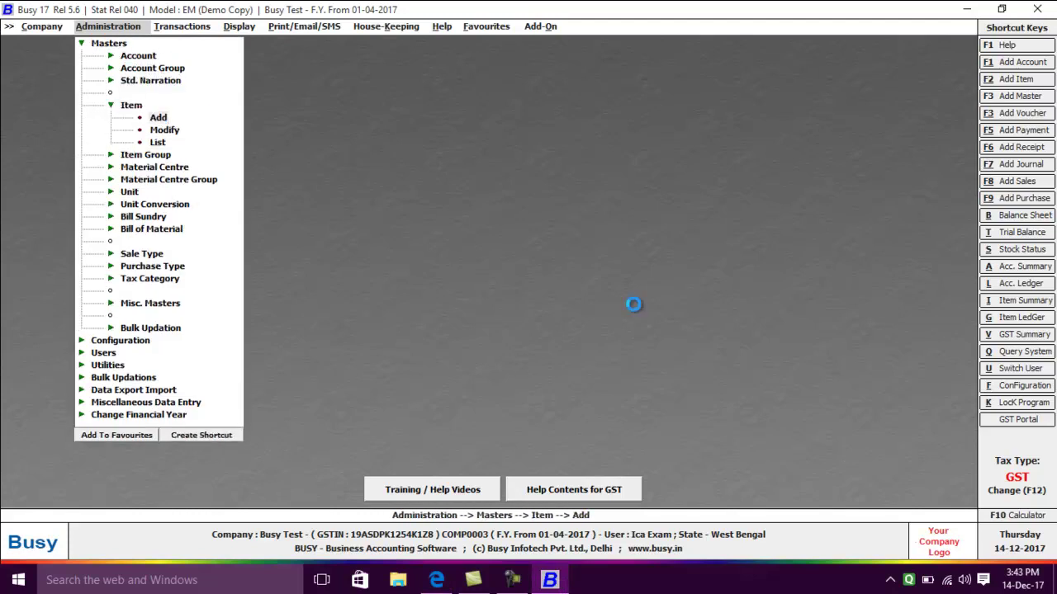
# - Name the new item 'Nihar Natural Hair Oil' in group General and begin a new unit 'btl'
pyautogui.hotkey('alt', 'Tab')
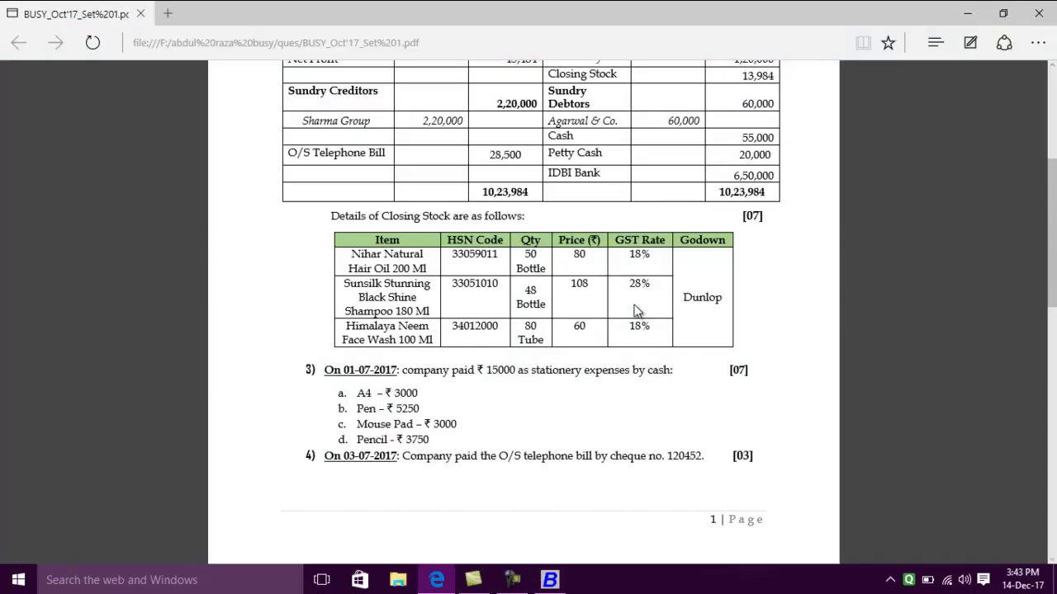
pyautogui.hotkey('alt', 'Tab')
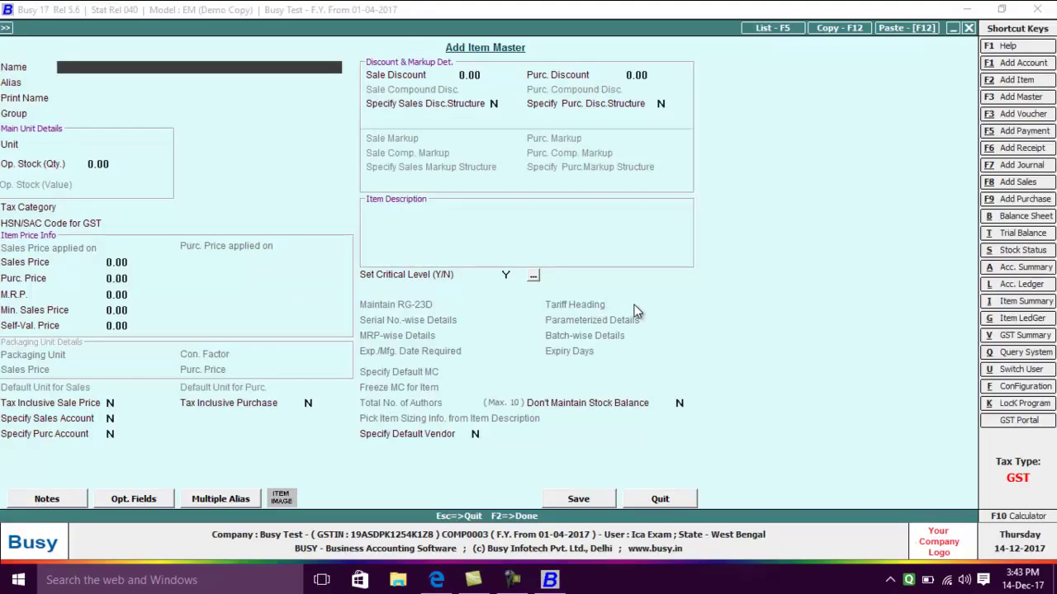
pyautogui.write('nihar natural hair oil')
pyautogui.press('Return')
pyautogui.press('Return')
pyautogui.press('Return')
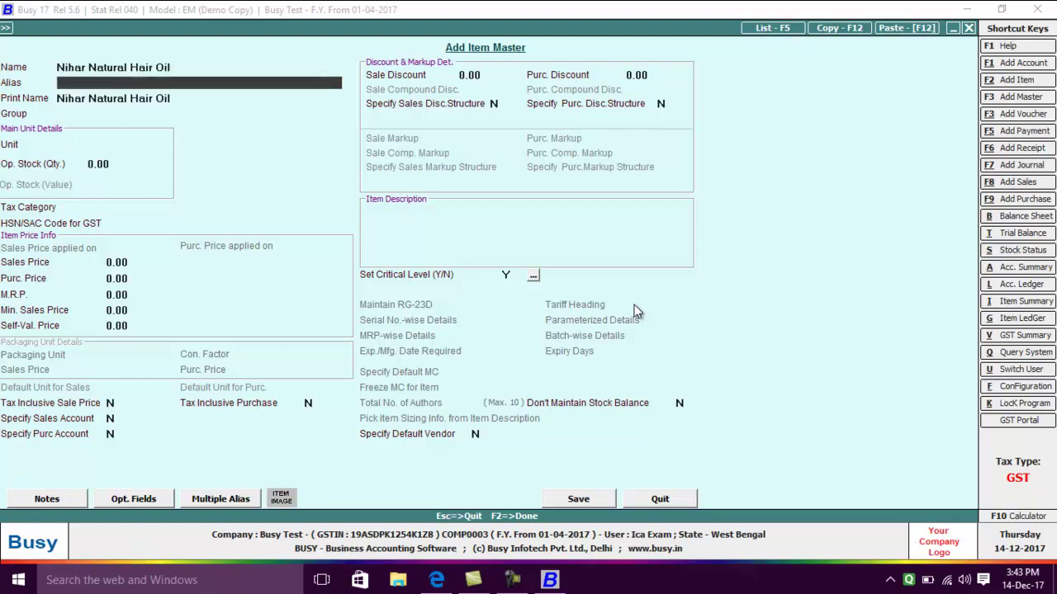
pyautogui.hotkey('alt', 'Tab')
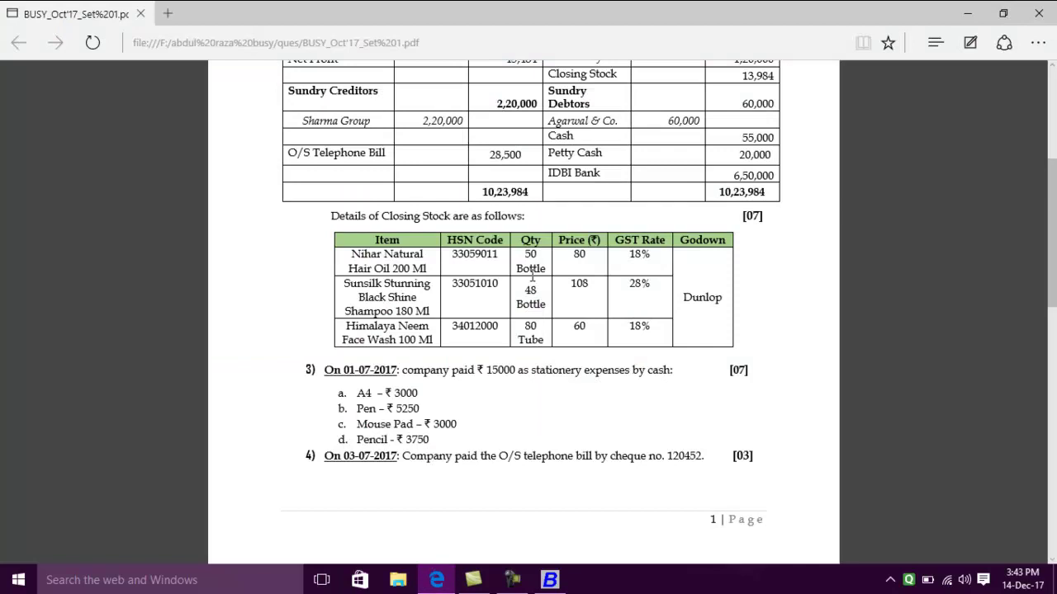
pyautogui.hotkey('alt', 'Tab')
pyautogui.press('Return')
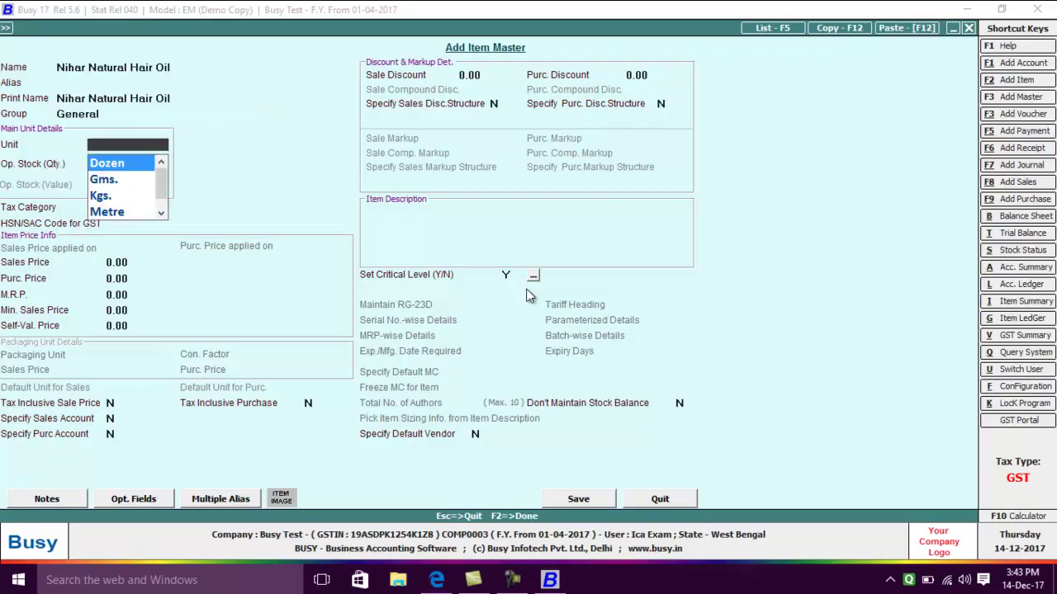
pyautogui.press('F3')
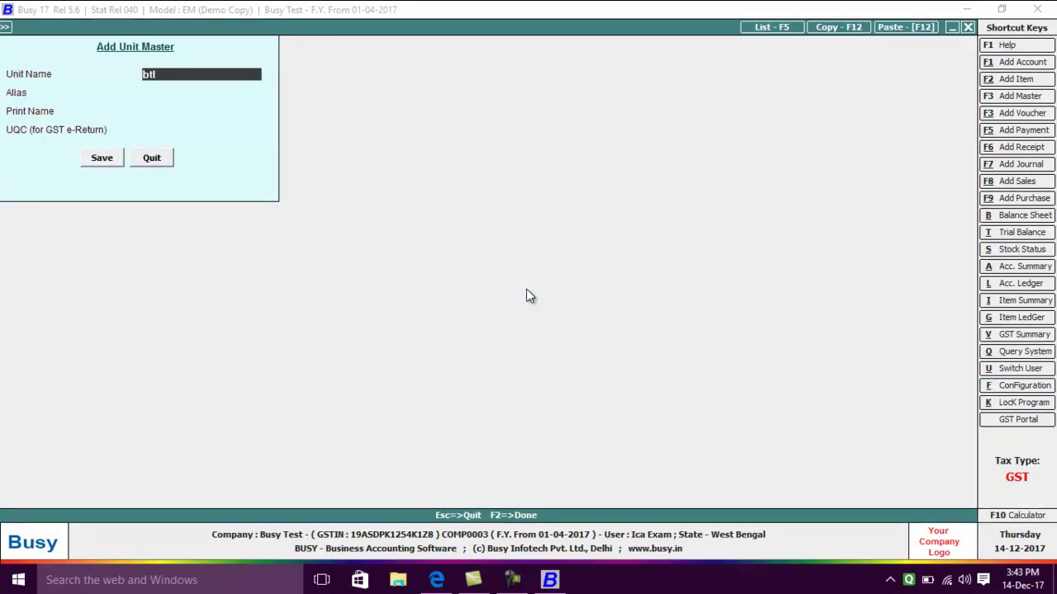
# - Save unit Btl with GST unit code BTL-BOTTLES
pyautogui.press('Return')
pyautogui.press('Return')
pyautogui.press('Return')
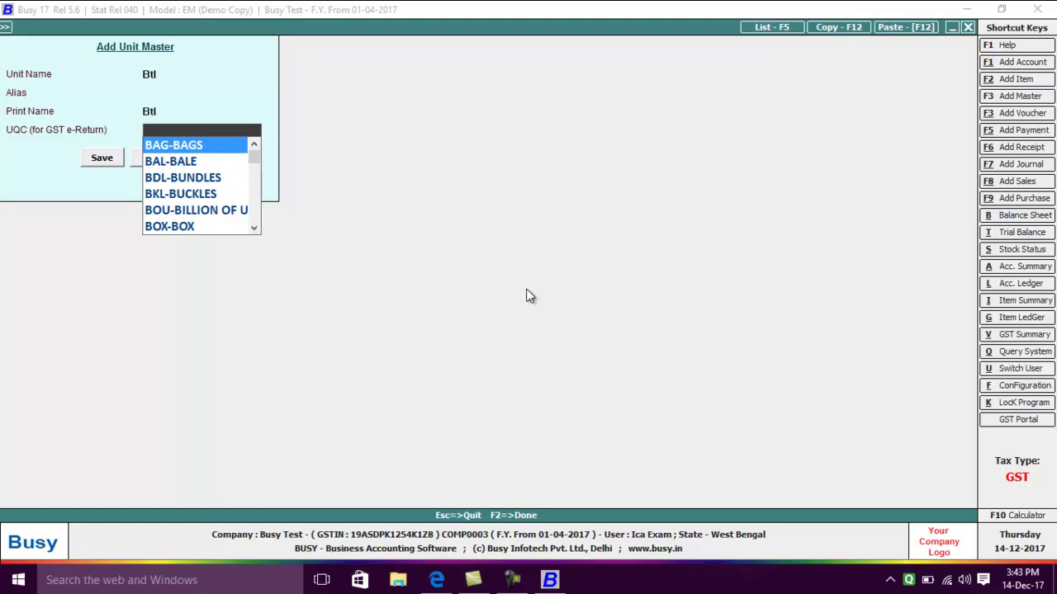
pyautogui.press('Down')
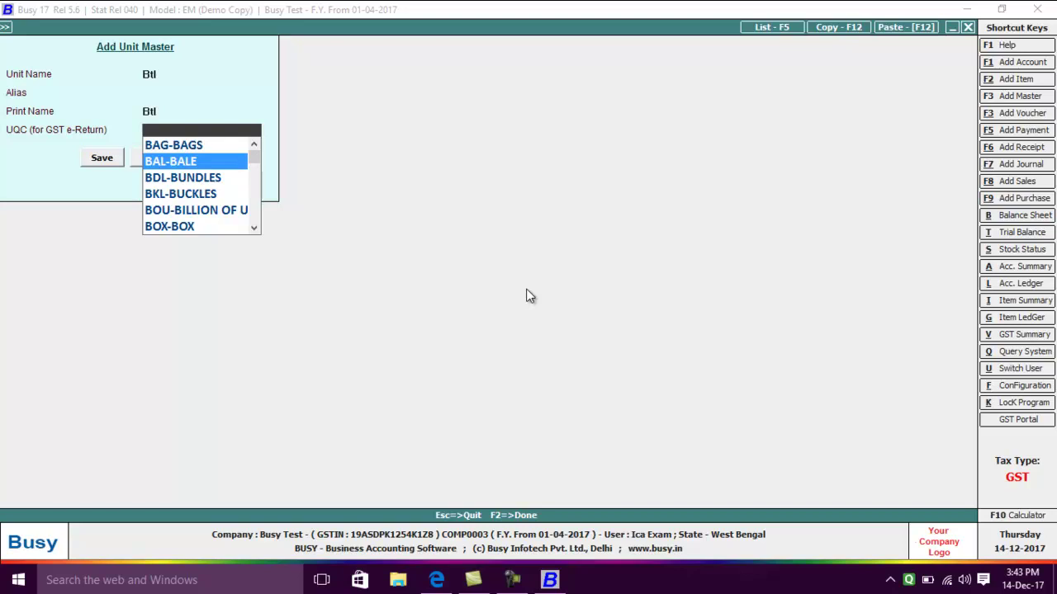
pyautogui.press('Down')
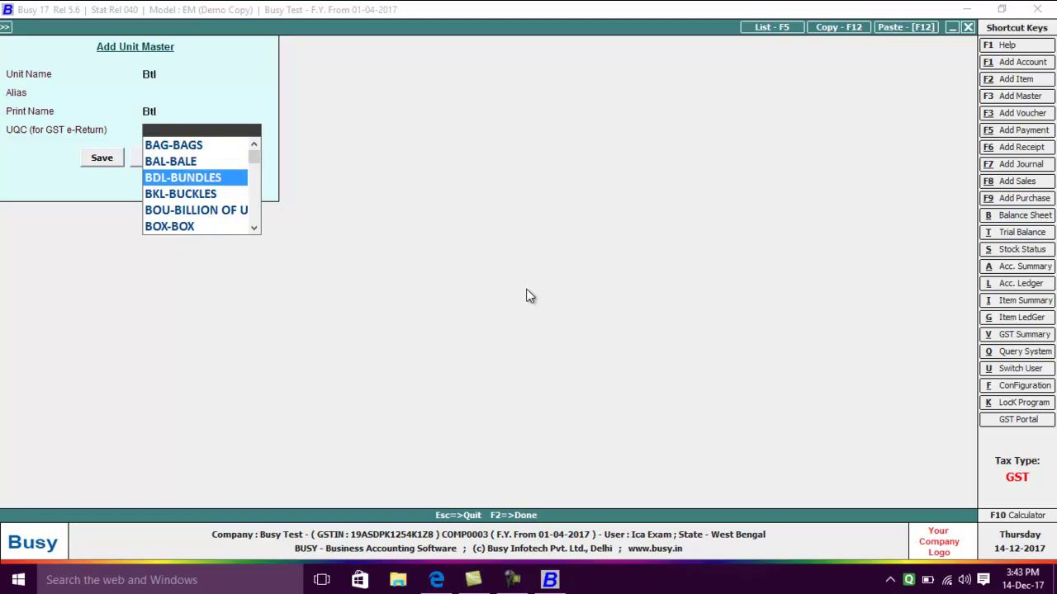
pyautogui.press('Down')
pyautogui.press('Down')
pyautogui.press('Down')
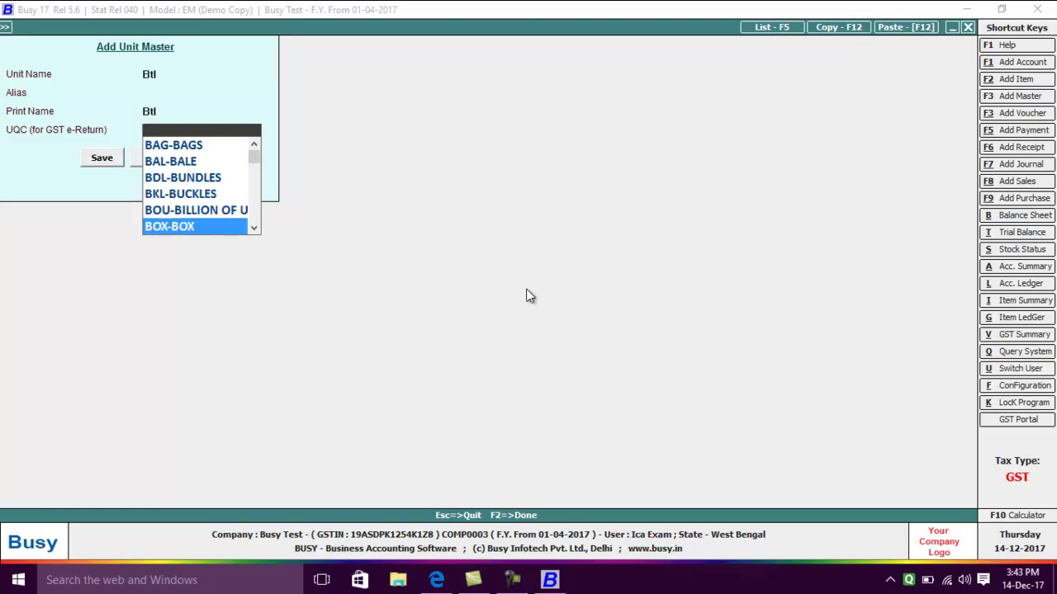
pyautogui.press('Down')
pyautogui.press('Down')
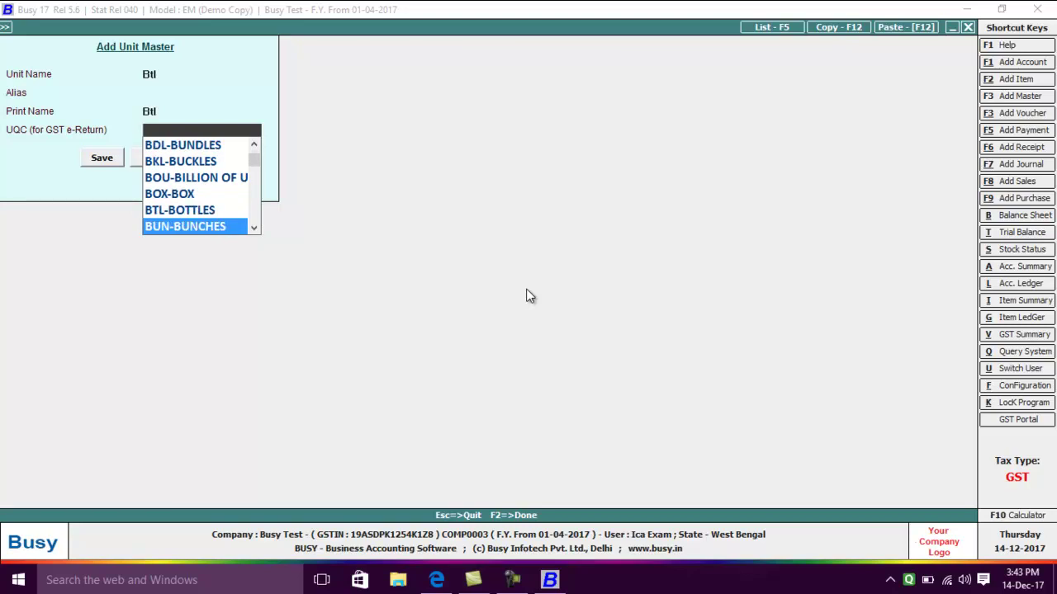
pyautogui.press('Up')
pyautogui.press('Return')
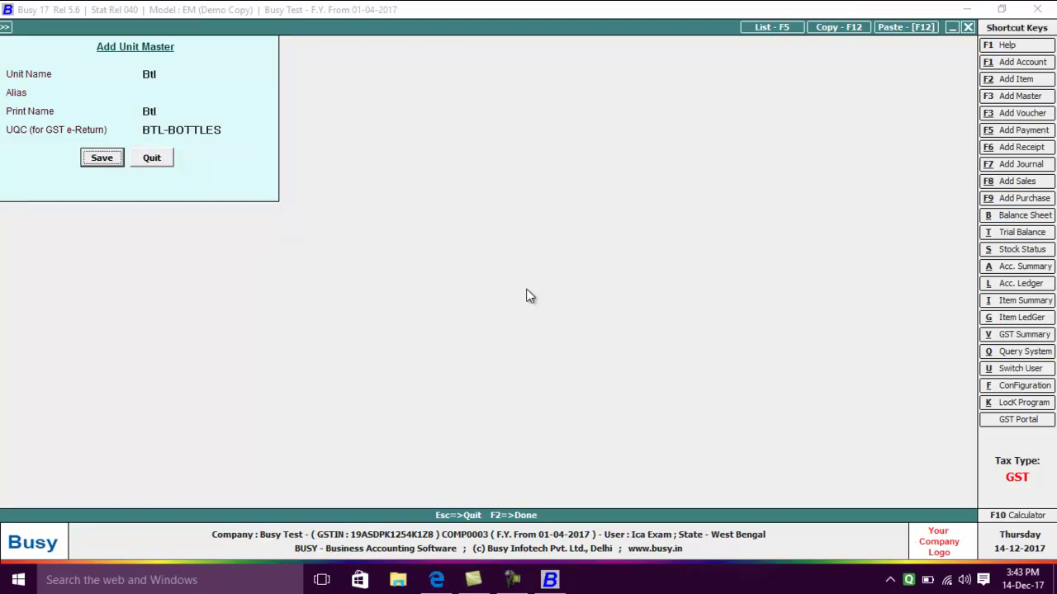
pyautogui.press('Return')
pyautogui.hotkey('alt', 'Tab')
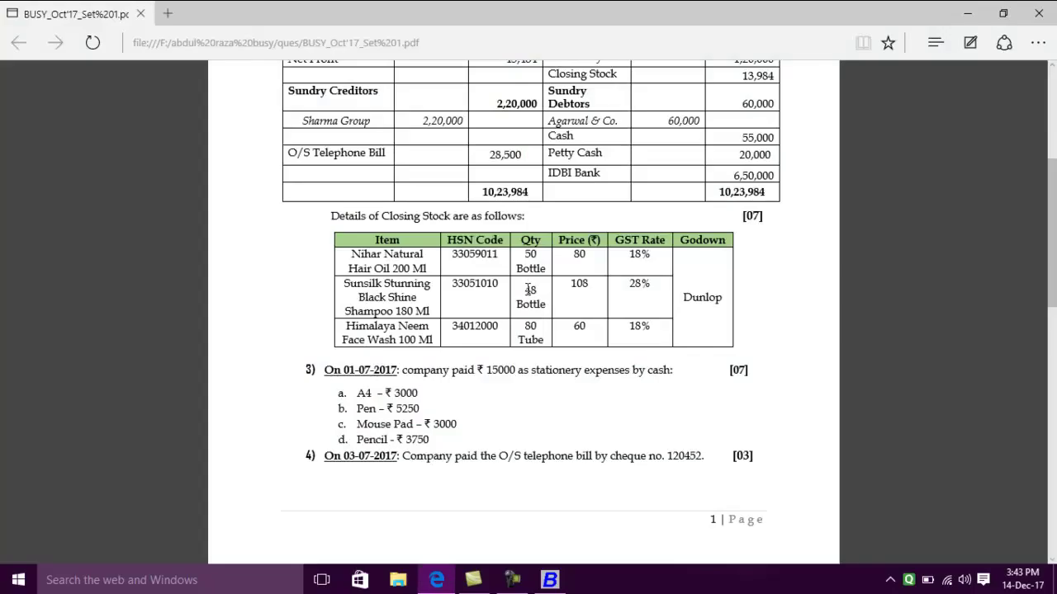
# - Enter an opening stock of 50 valued at 4,000, leaving the tax category as None
pyautogui.hotkey('alt', 'Tab')
pyautogui.write('50')
pyautogui.press('Return')
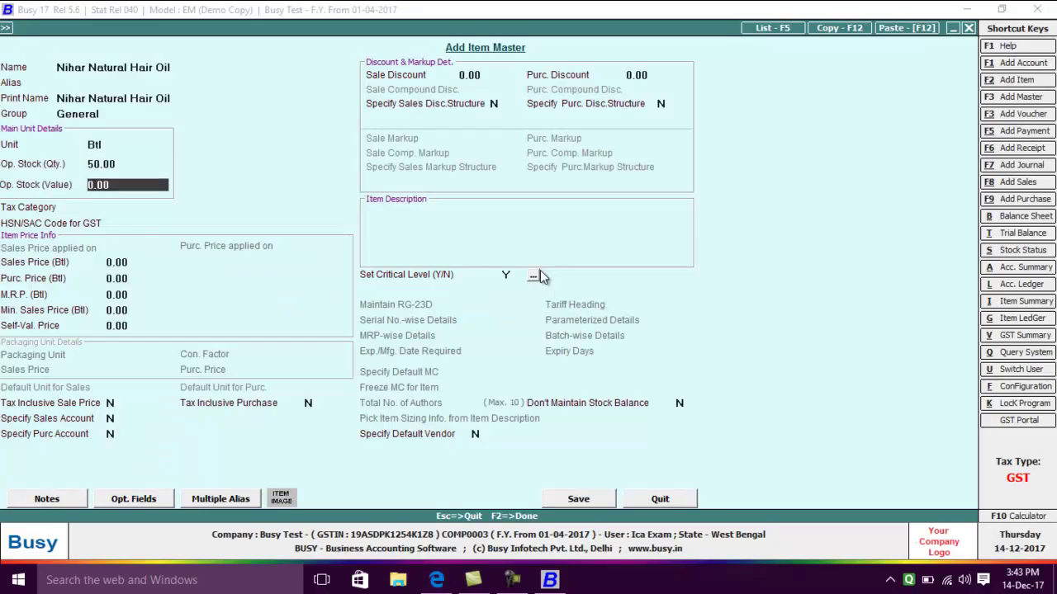
pyautogui.hotkey('alt', 'Tab')
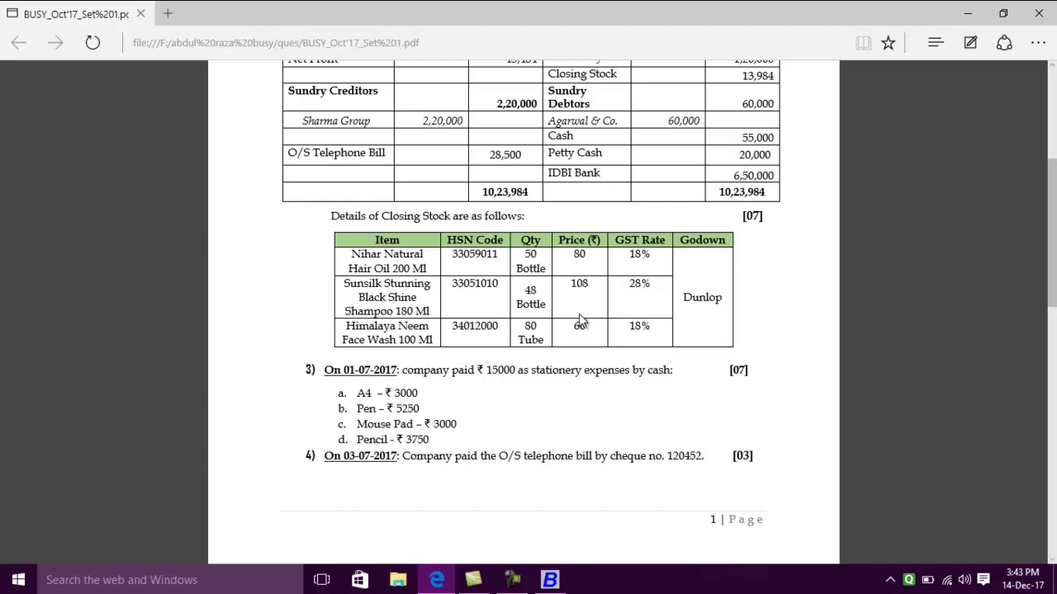
pyautogui.hotkey('alt', 'Tab')
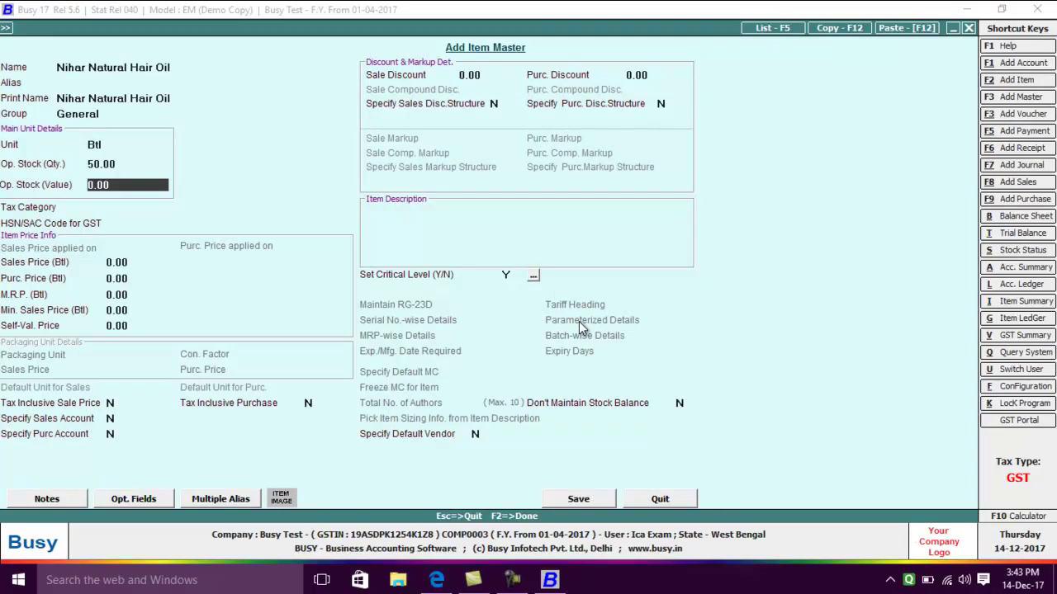
pyautogui.write('4000')
pyautogui.press('Return')
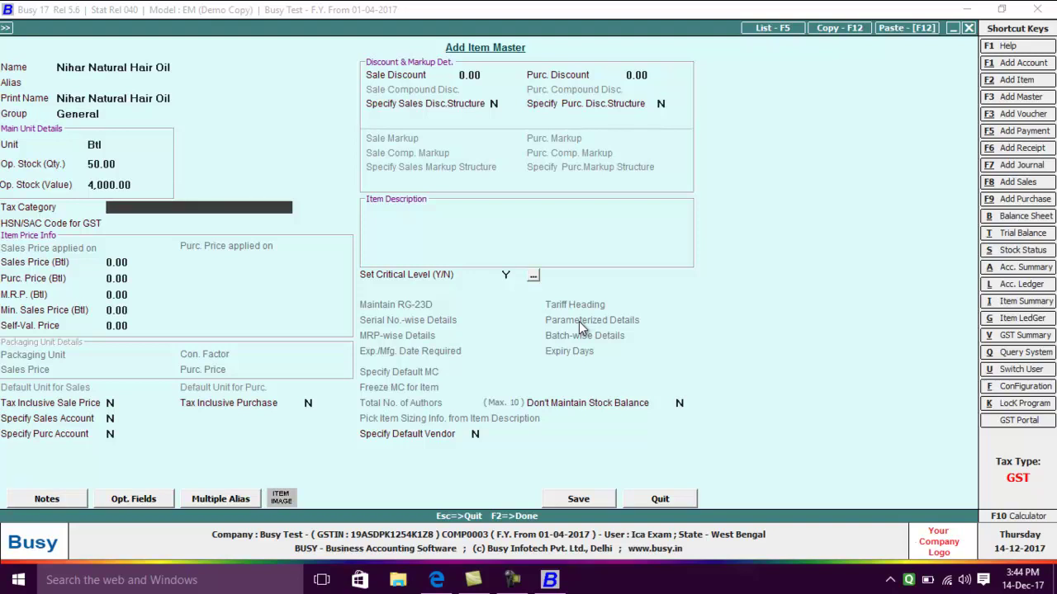
pyautogui.press('Return')
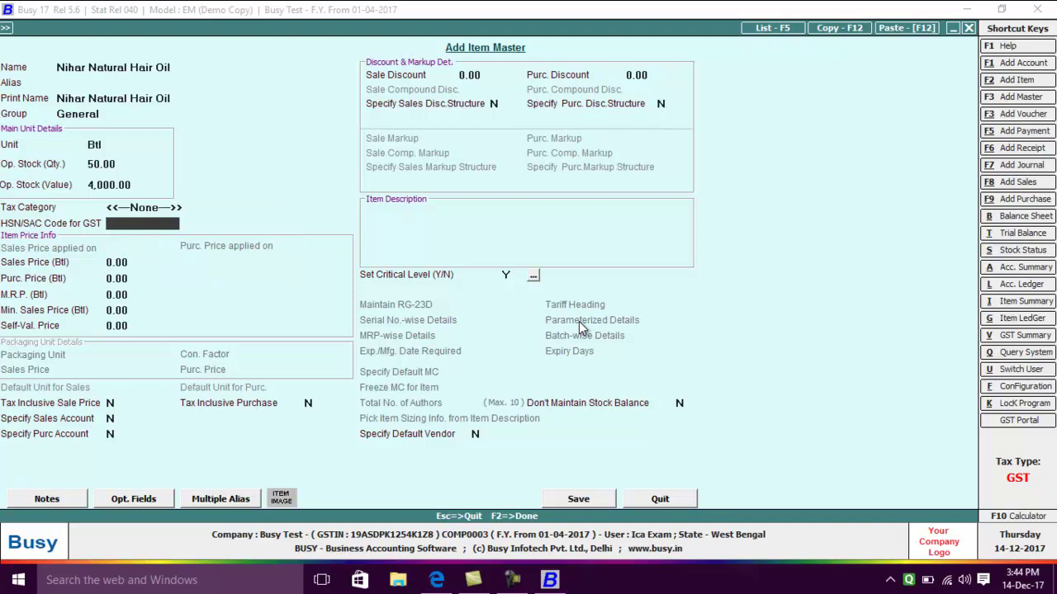
# - Check the HSN code in the question paper's closing stock table and open its Word copy
pyautogui.hotkey('alt', 'Tab')
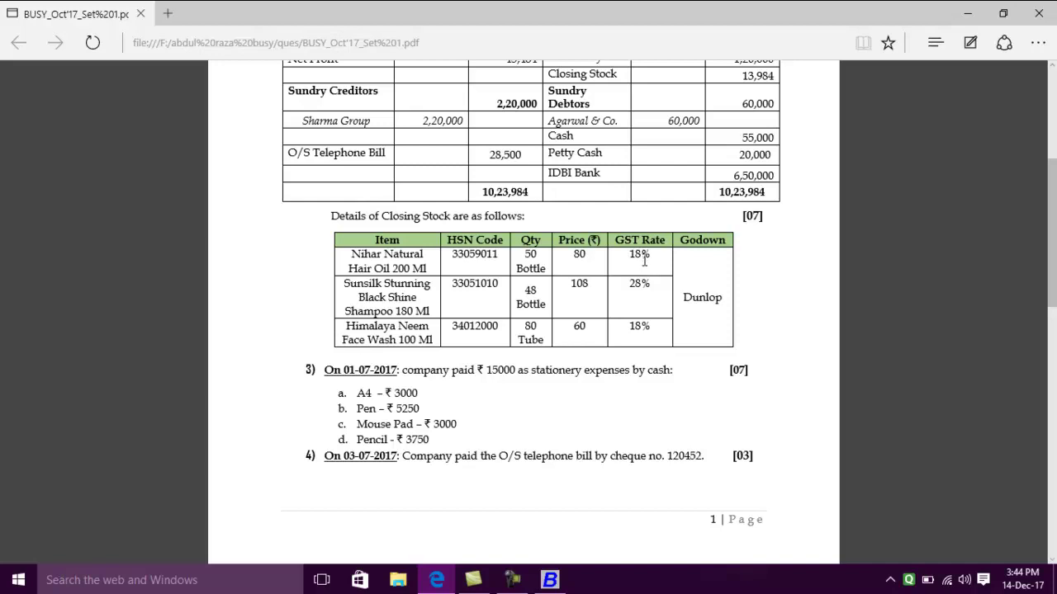
pyautogui.hotkey('alt', 'Tab')
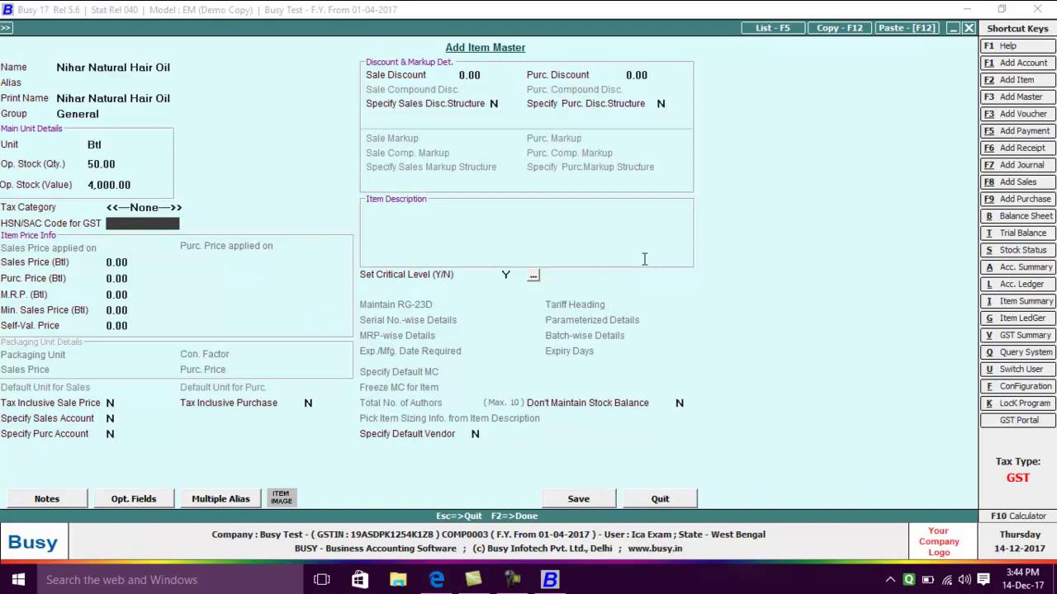
pyautogui.hotkey('alt', 'Tab')
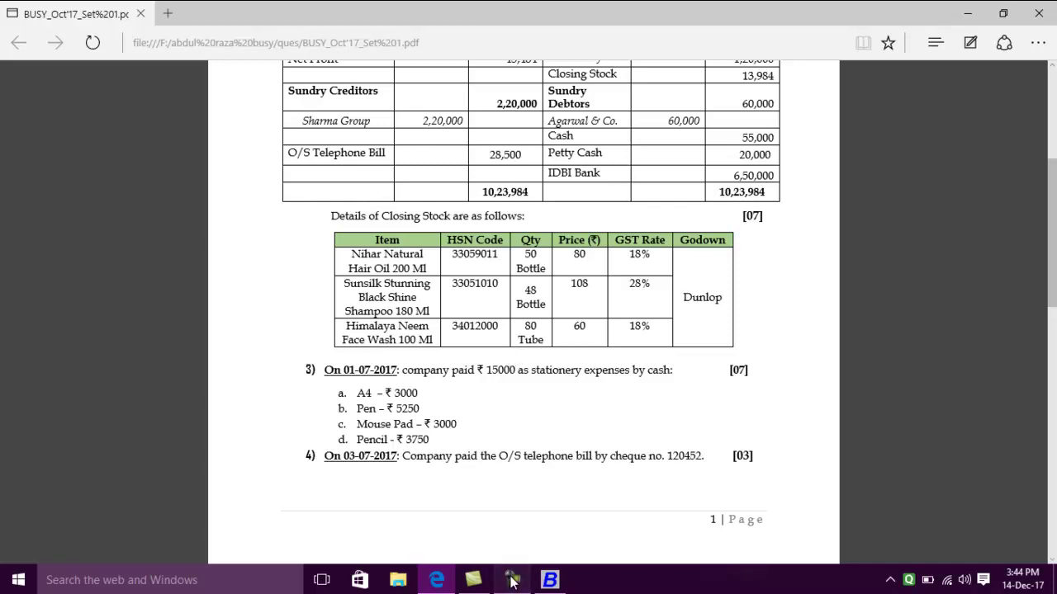
pyautogui.click(514, 579)
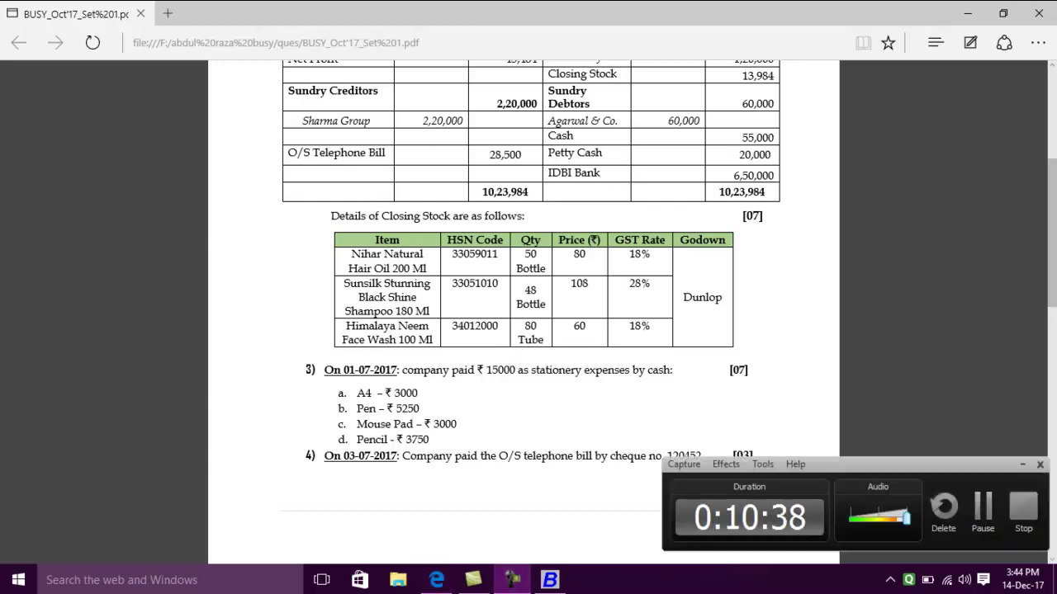
pyautogui.click(983, 508)
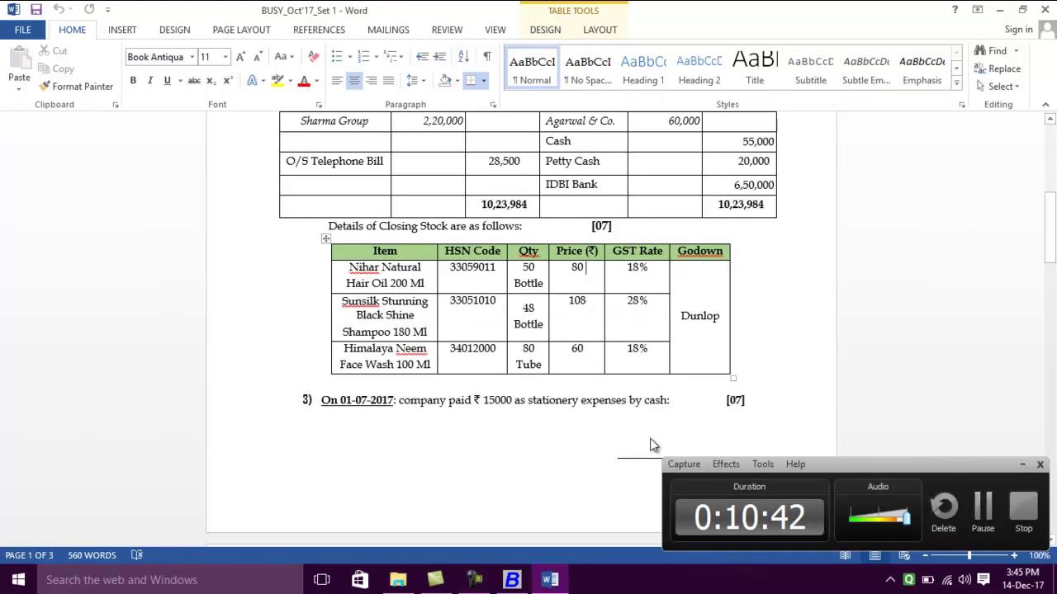
# - Copy HSN code 33059011 from the Word question paper into the item
pyautogui.click(512, 579)
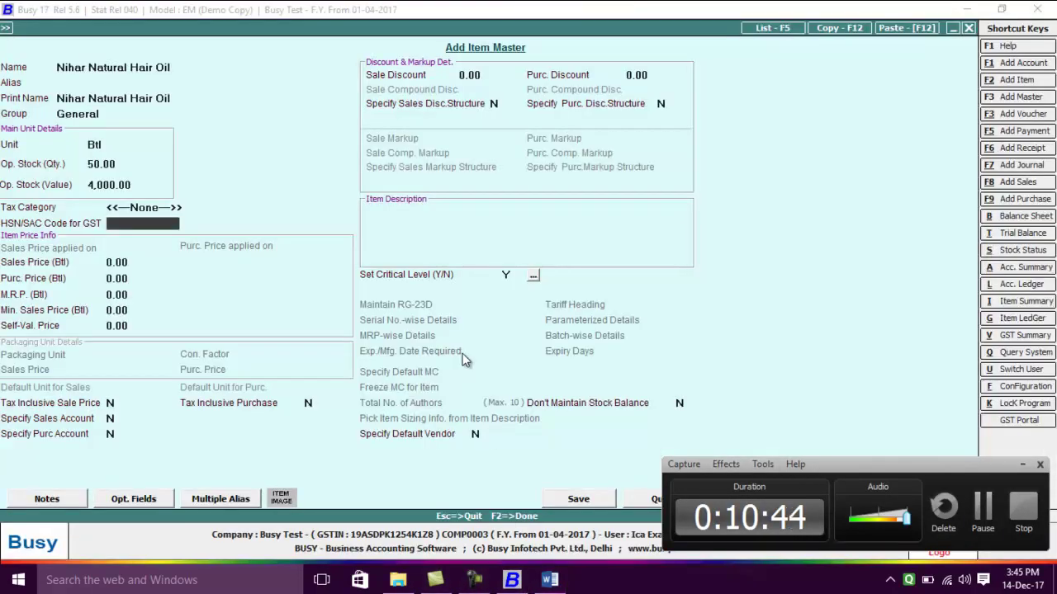
pyautogui.hotkey('alt', 'Tab')
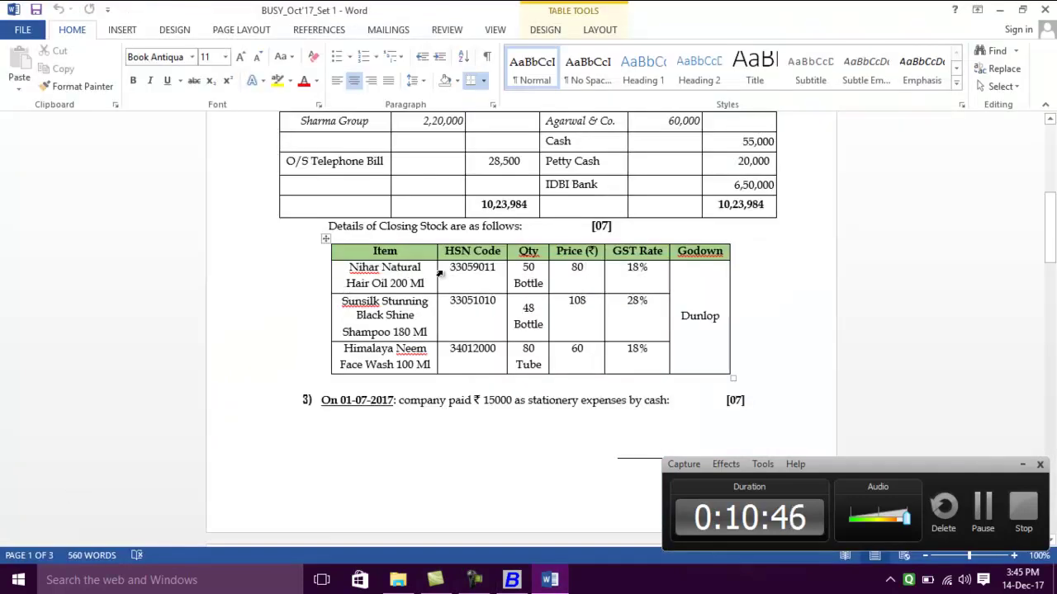
pyautogui.moveTo(453, 268); pyautogui.dragTo(496, 271)
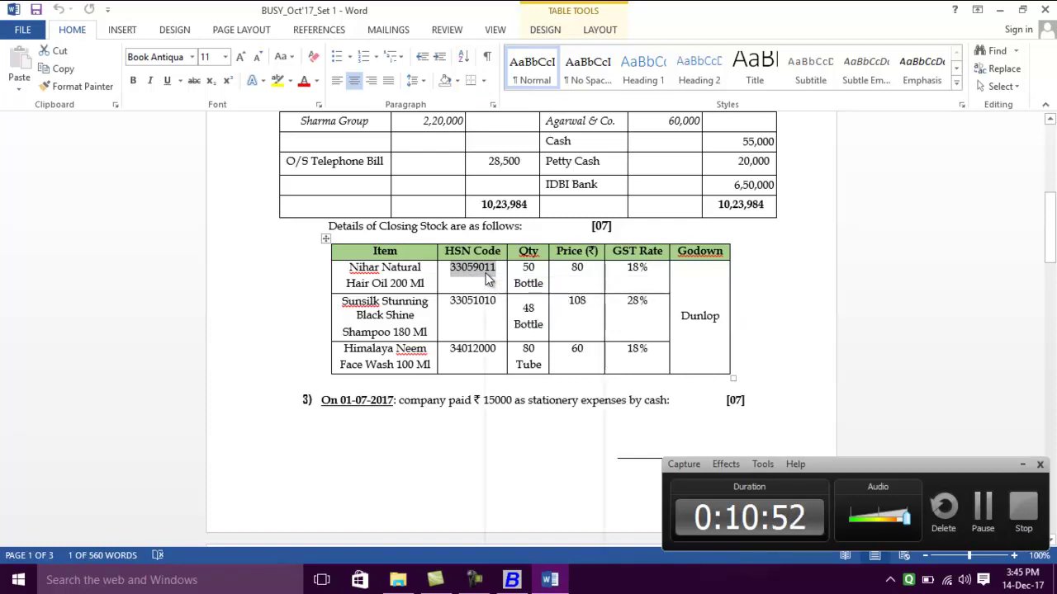
pyautogui.rightClick(487, 278)
pyautogui.click(518, 281)
pyautogui.hotkey('alt', 'Tab')
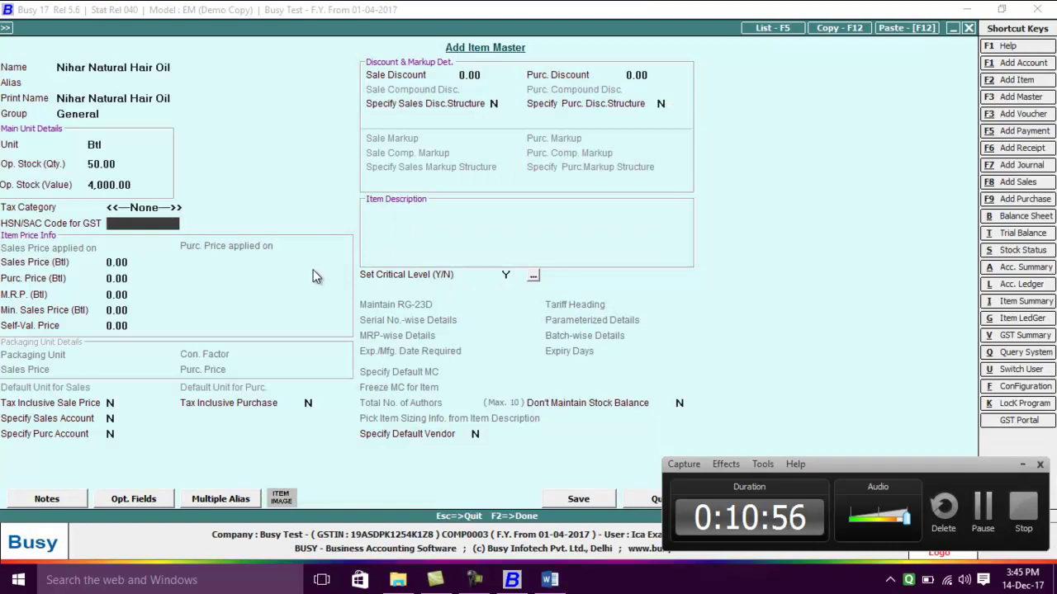
pyautogui.hotkey('ctrl', 'v')
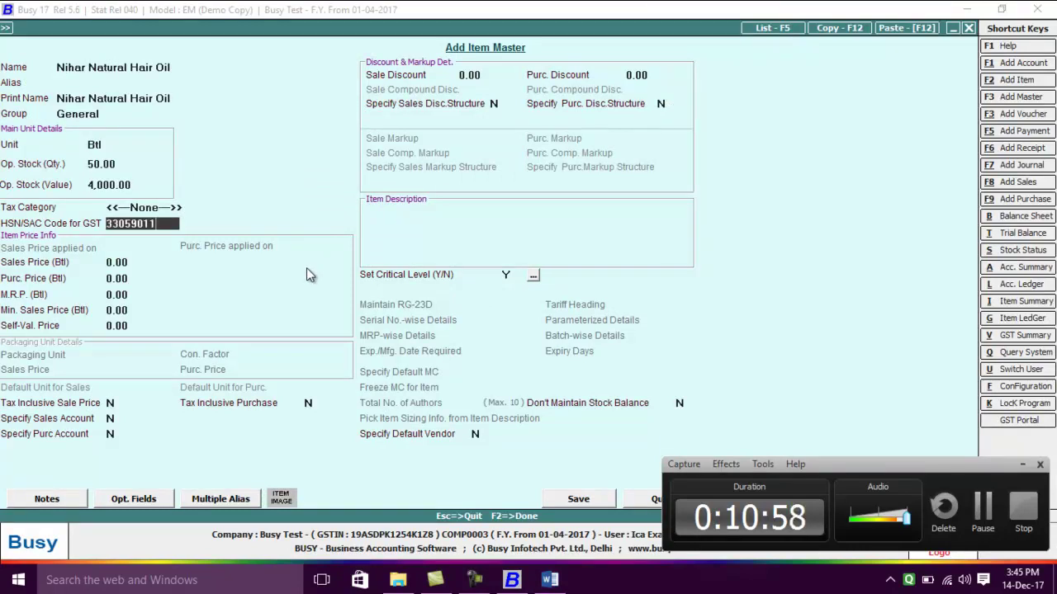
pyautogui.press('Return')
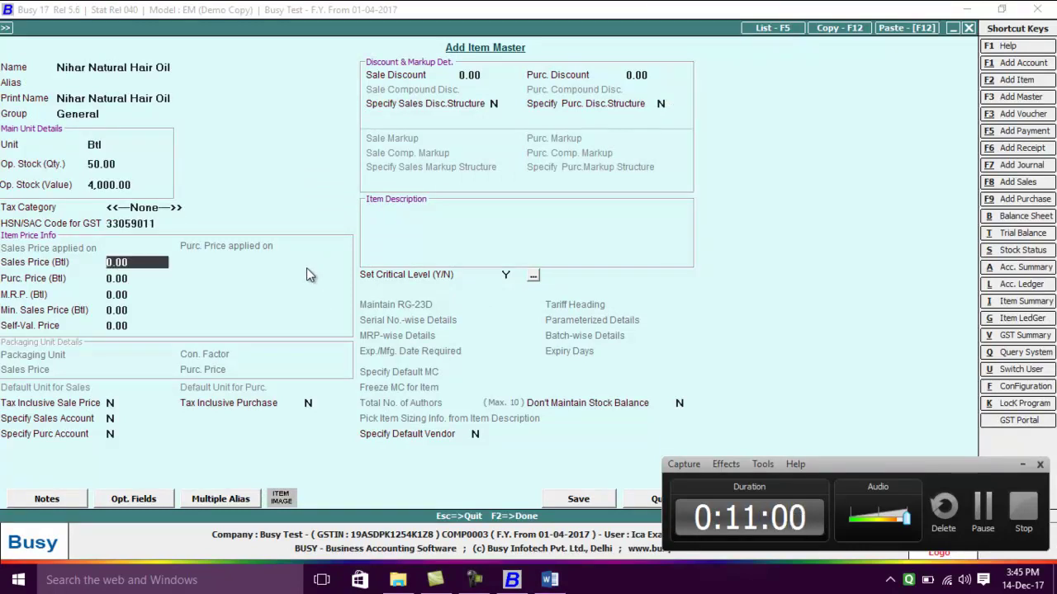
# - Place the opening stock at Dunlop and save the Nihar Natural Hair Oil item
pyautogui.press('Return')
pyautogui.press('Return')
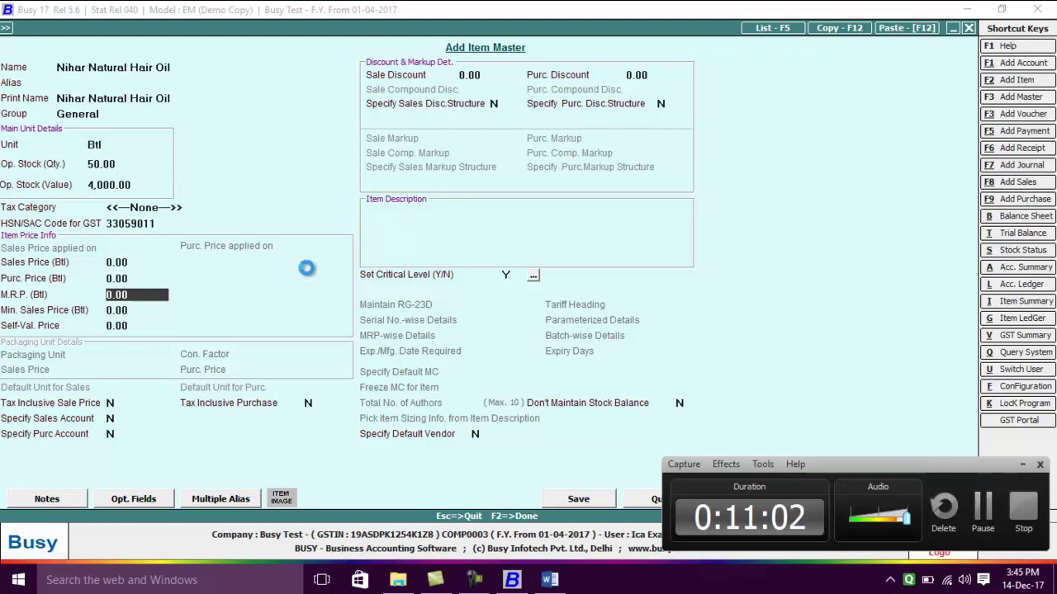
pyautogui.press('F2')
pyautogui.press('Up')
pyautogui.press('Return')
pyautogui.press('Return')
pyautogui.press('F2')
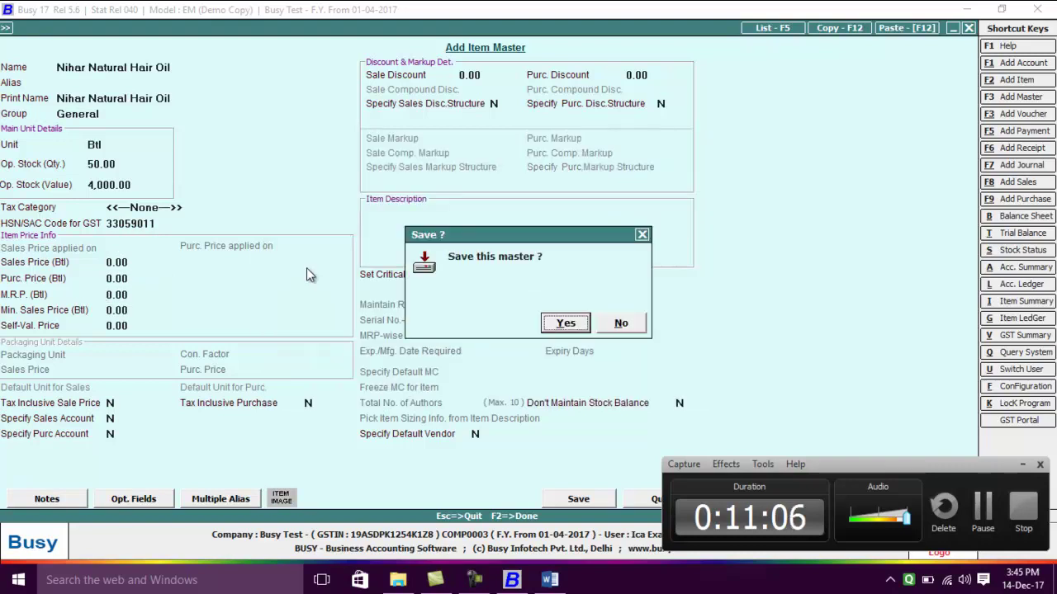
pyautogui.press('Return')
pyautogui.hotkey('alt', 'Tab')
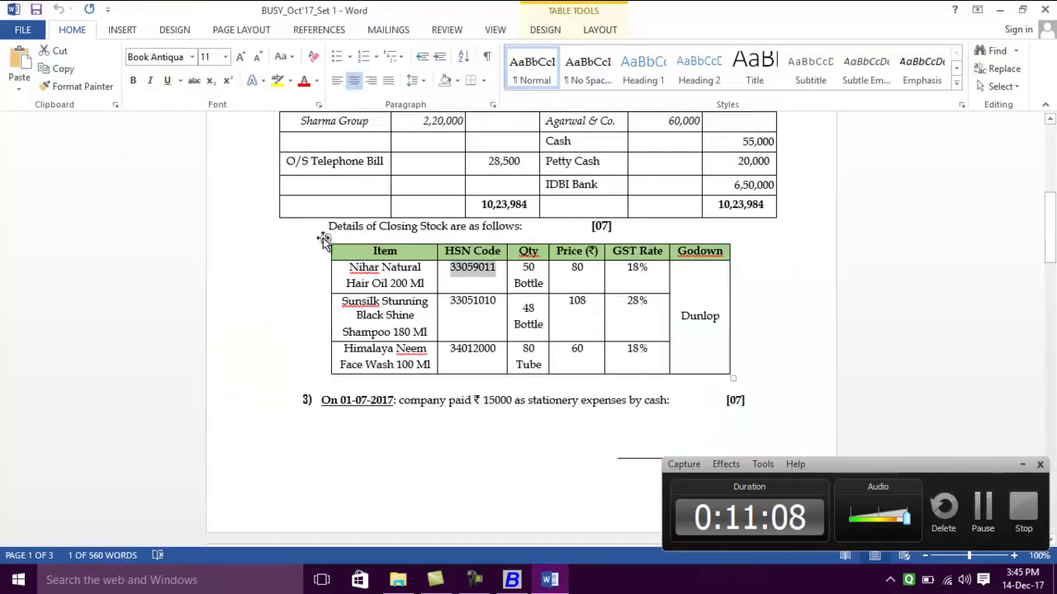
pyautogui.click(398, 302)
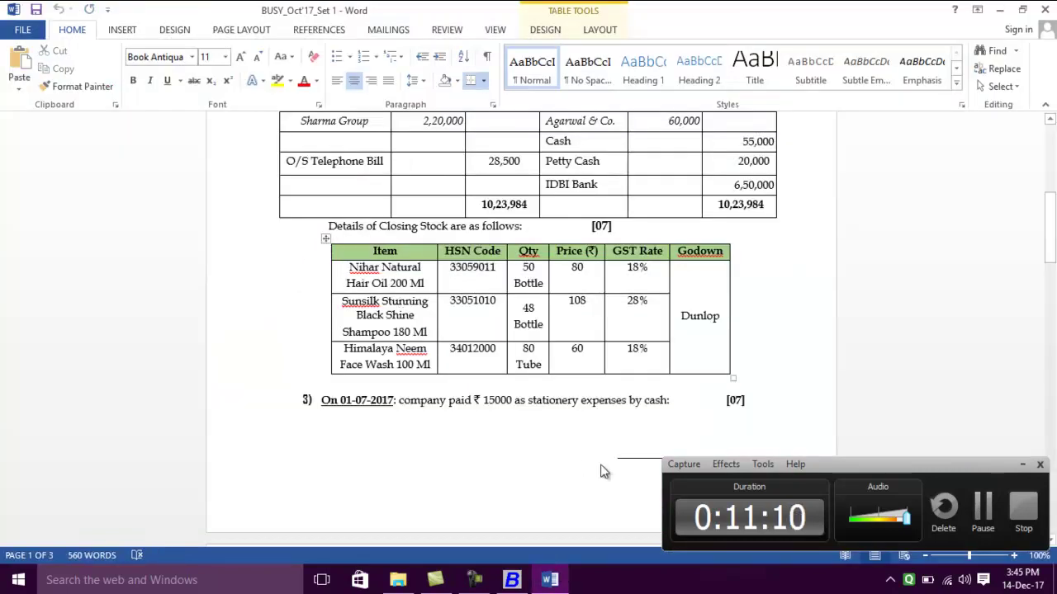
# - Name a new item 'Sunsilk Stunnig Black Shine' in General with unit Btl
pyautogui.hotkey('alt', 'Tab')
pyautogui.write('sunsilk s')
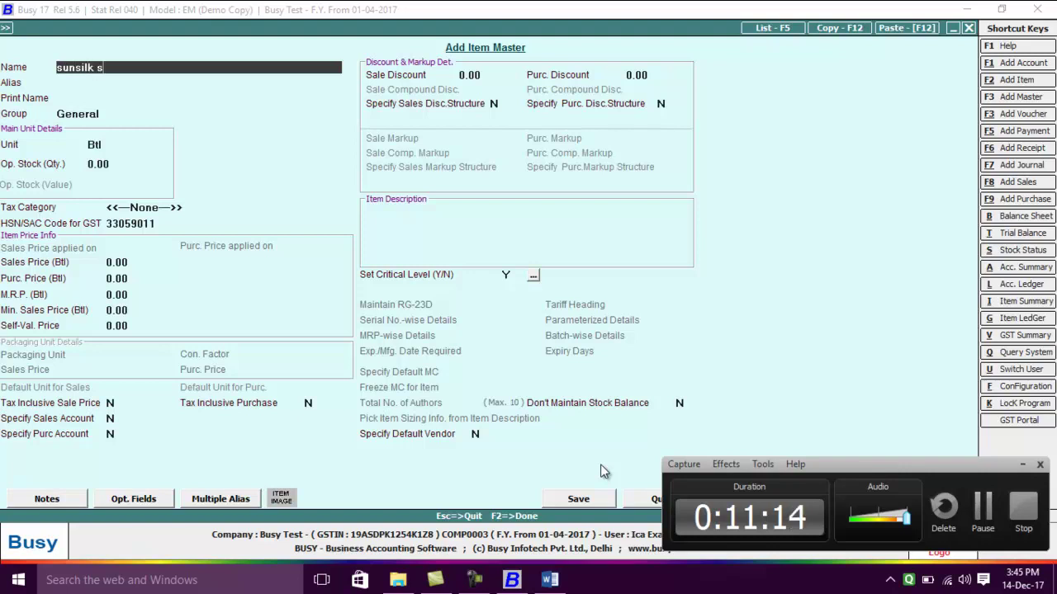
pyautogui.write('tunnig b')
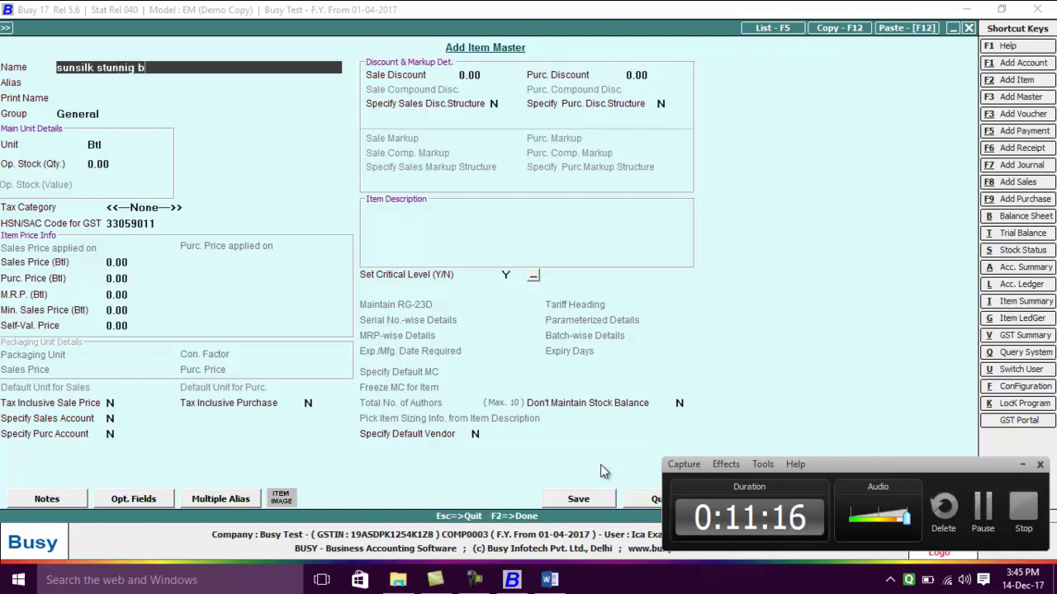
pyautogui.write('lack shine')
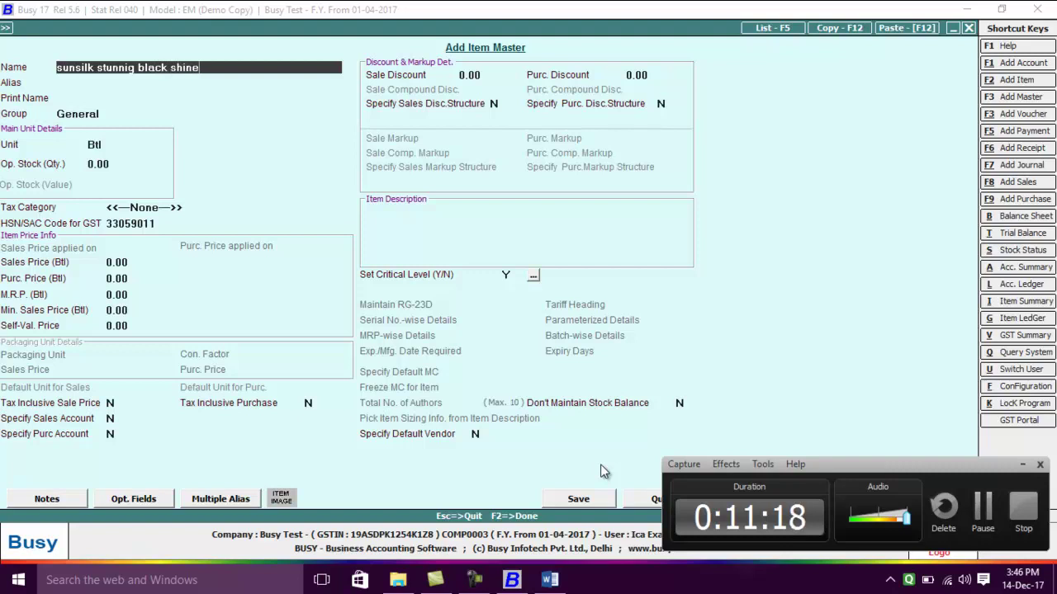
pyautogui.press('Return')
pyautogui.press('Return')
pyautogui.press('Return')
pyautogui.press('Return')
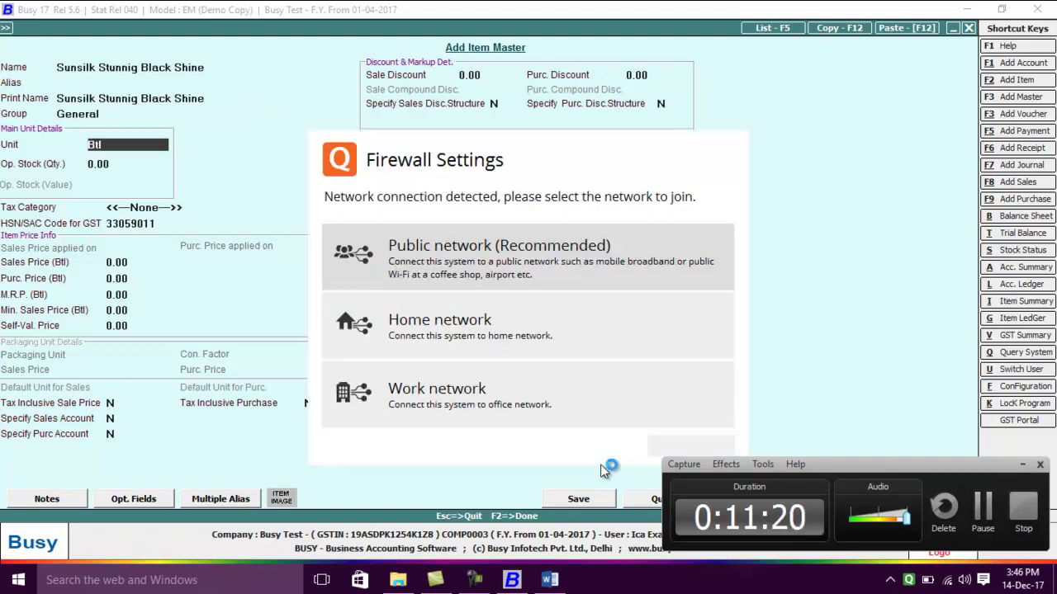
pyautogui.click(711, 462)
pyautogui.click(709, 448)
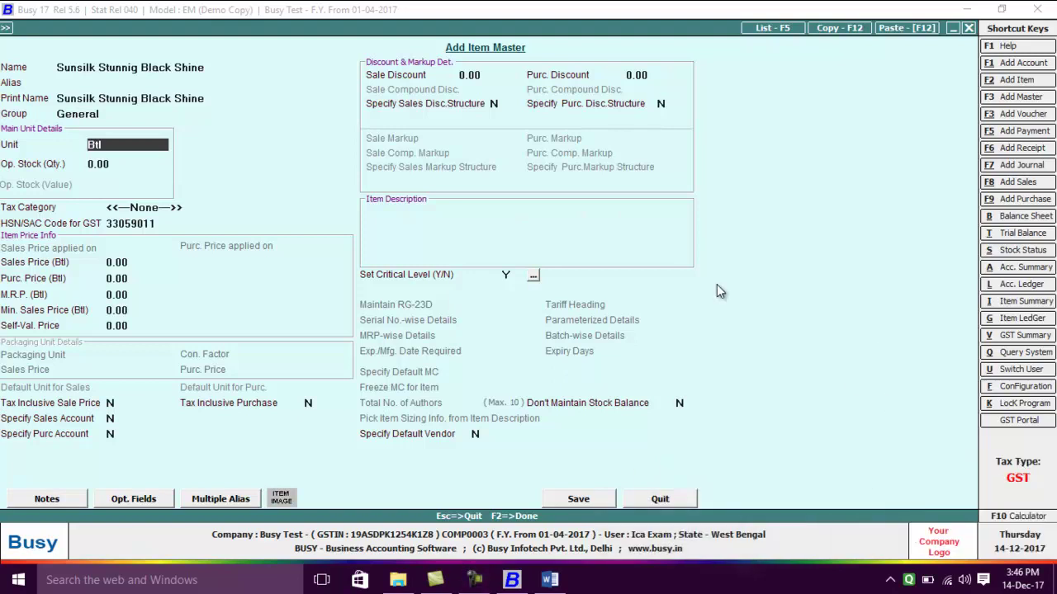
pyautogui.press('Return')
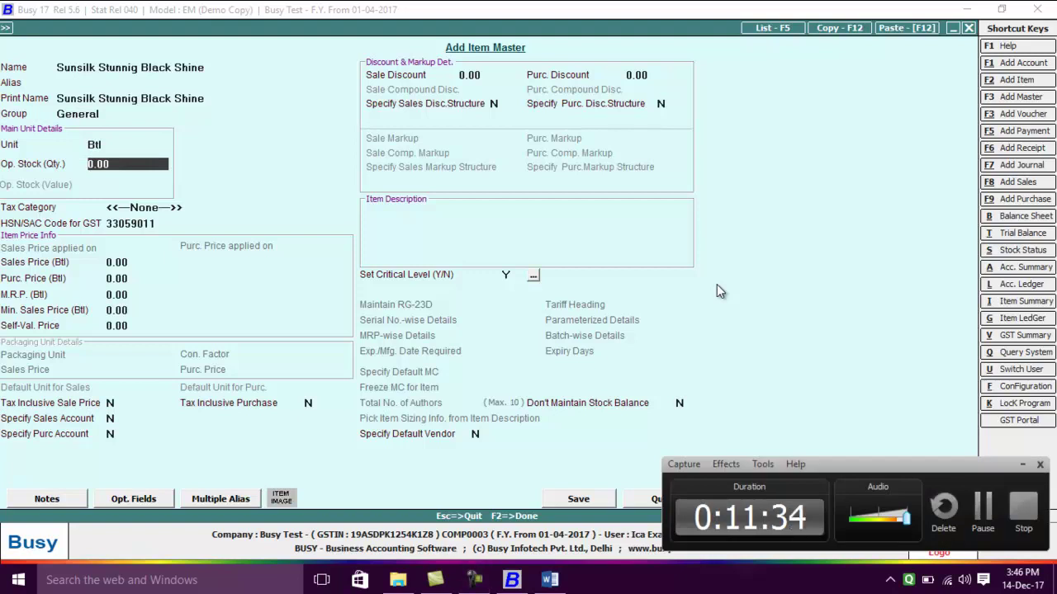
# - Enter opening stock 48 worth 5,184 and set the tax category to GST 18%
pyautogui.hotkey('alt', 'Tab')
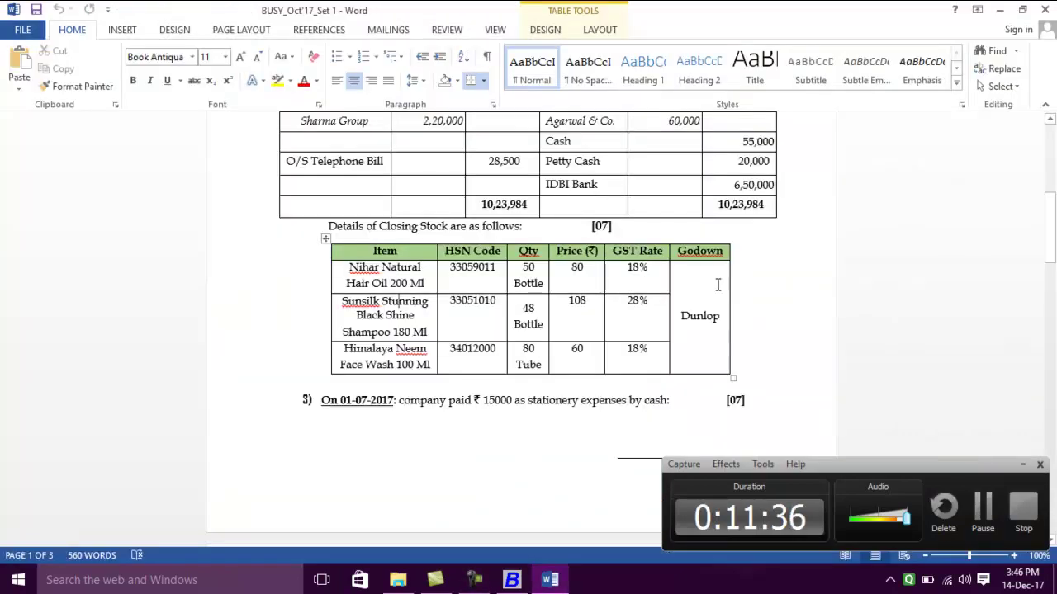
pyautogui.click(535, 316)
pyautogui.hotkey('alt', 'Tab')
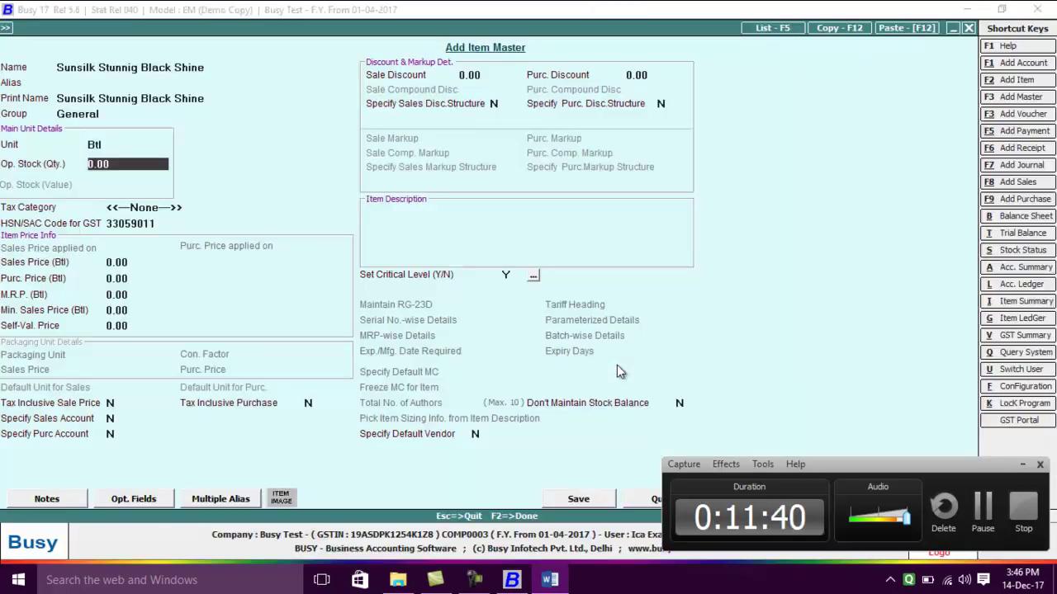
pyautogui.write('48')
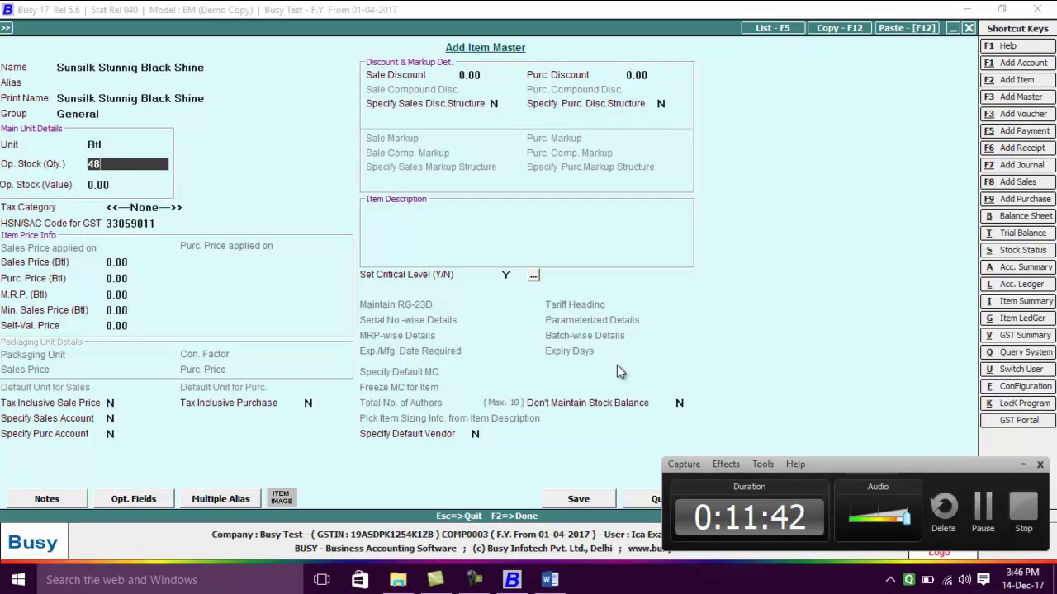
pyautogui.press('Return')
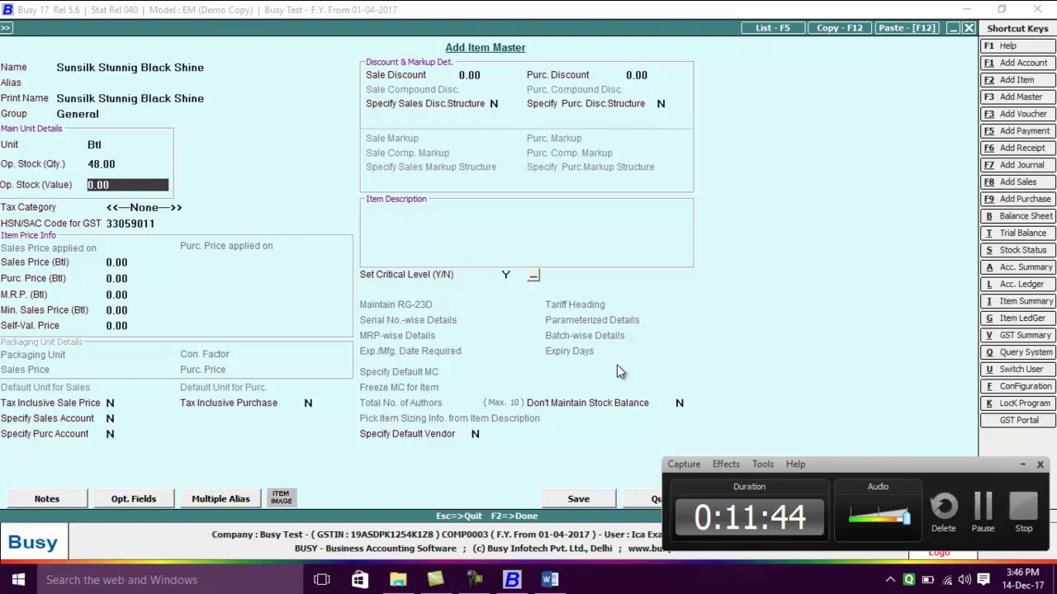
pyautogui.write('5184')
pyautogui.press('Return')
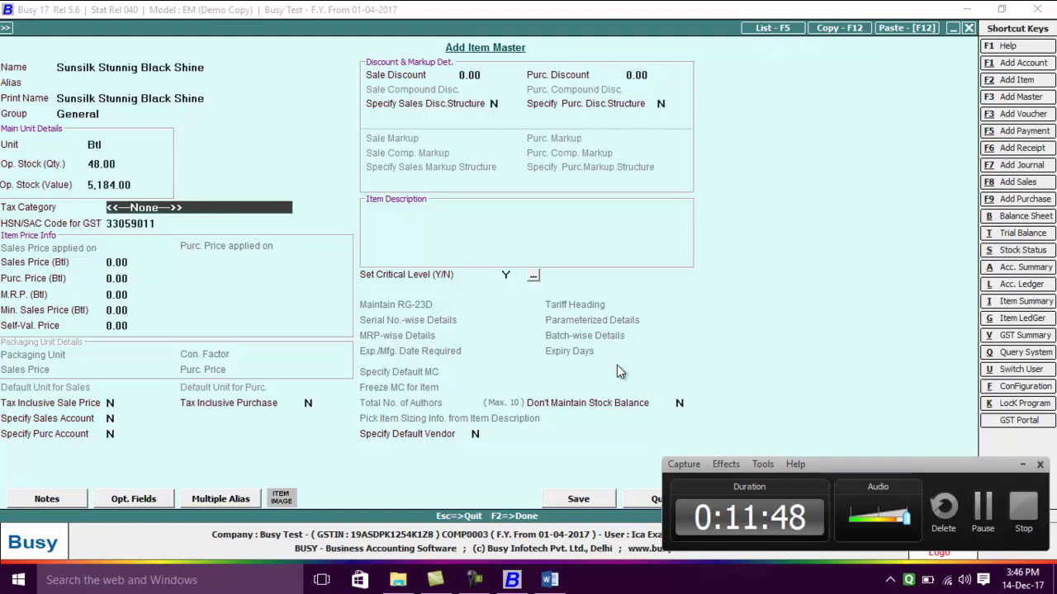
pyautogui.hotkey('alt', 'Tab')
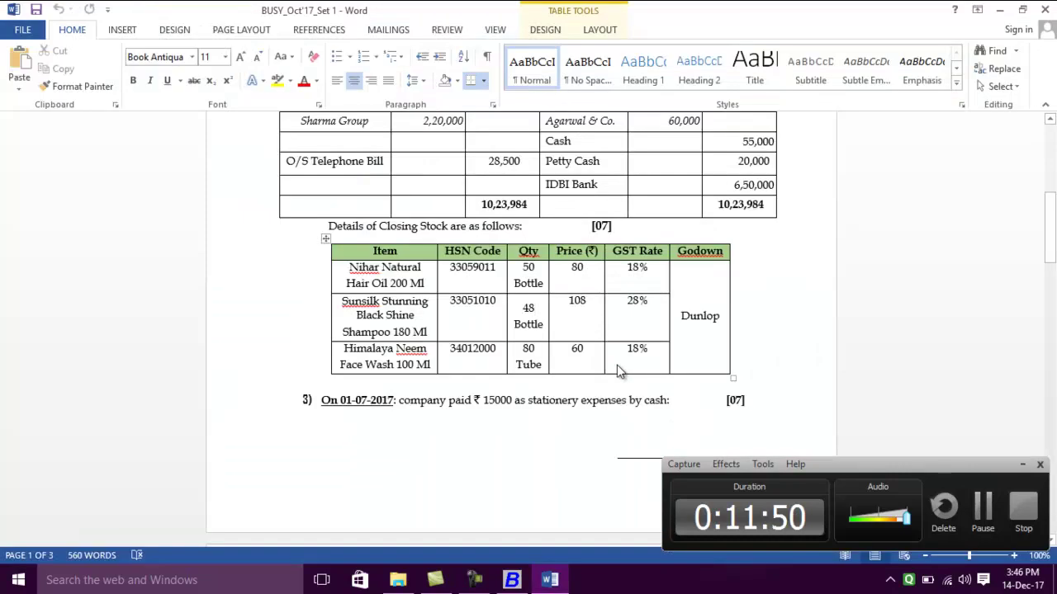
pyautogui.hotkey('alt', 'Tab')
pyautogui.press('Down')
pyautogui.press('Down')
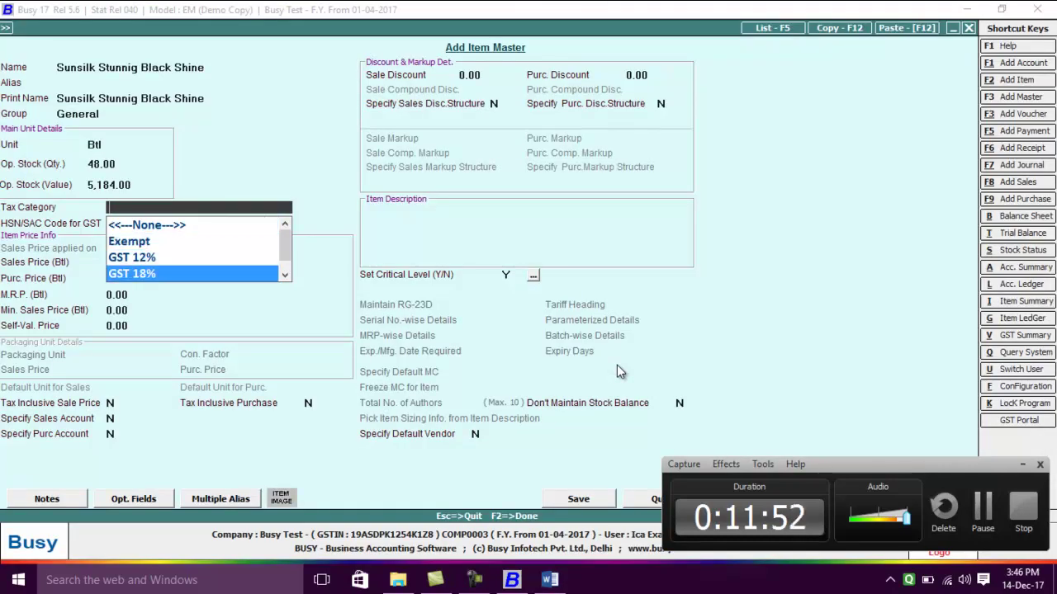
pyautogui.press('Return')
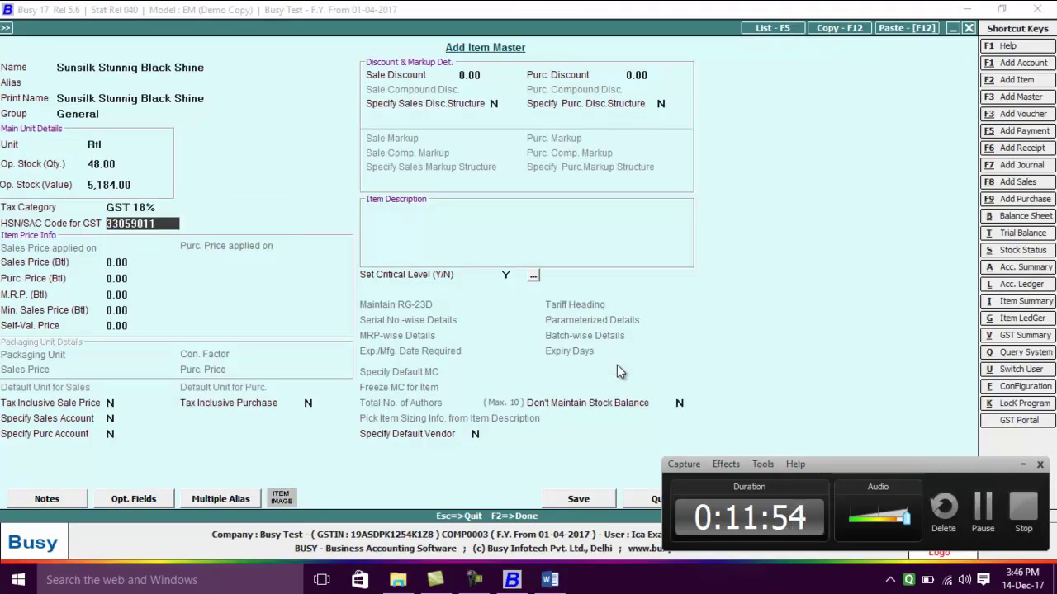
pyautogui.hotkey('alt', 'Tab')
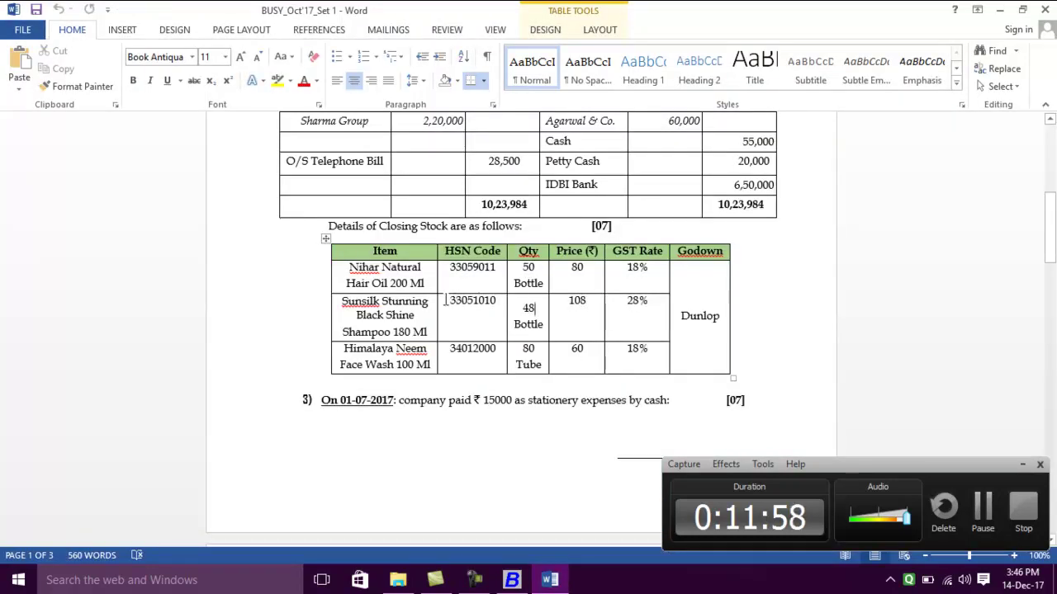
# - Copy the HSN code from the question paper into the Sunsilk item's HSN/SAC field
pyautogui.moveTo(451, 300); pyautogui.dragTo(493, 302)
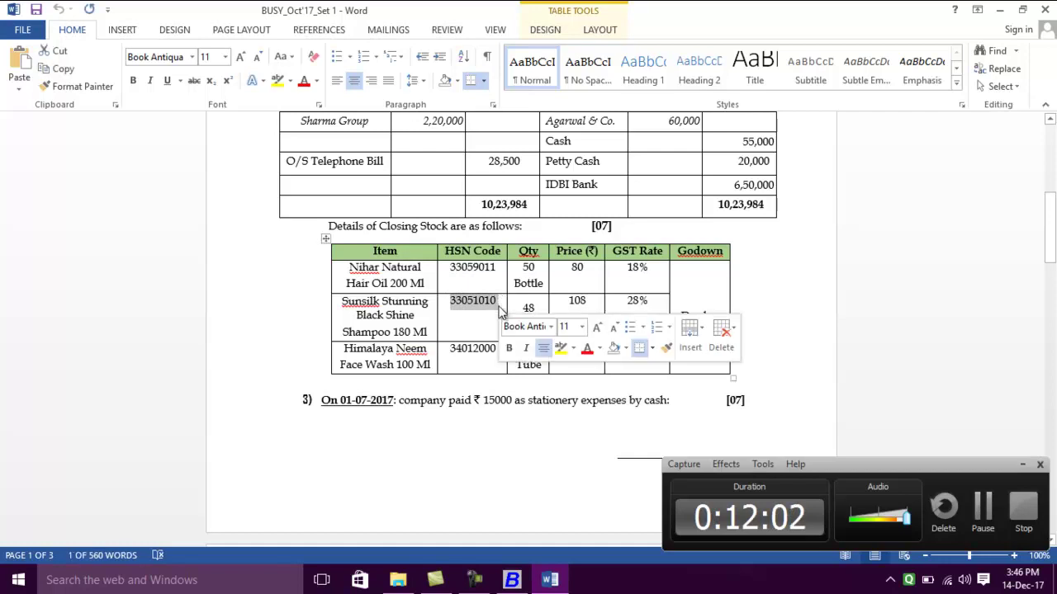
pyautogui.hotkey('alt', 'Tab')
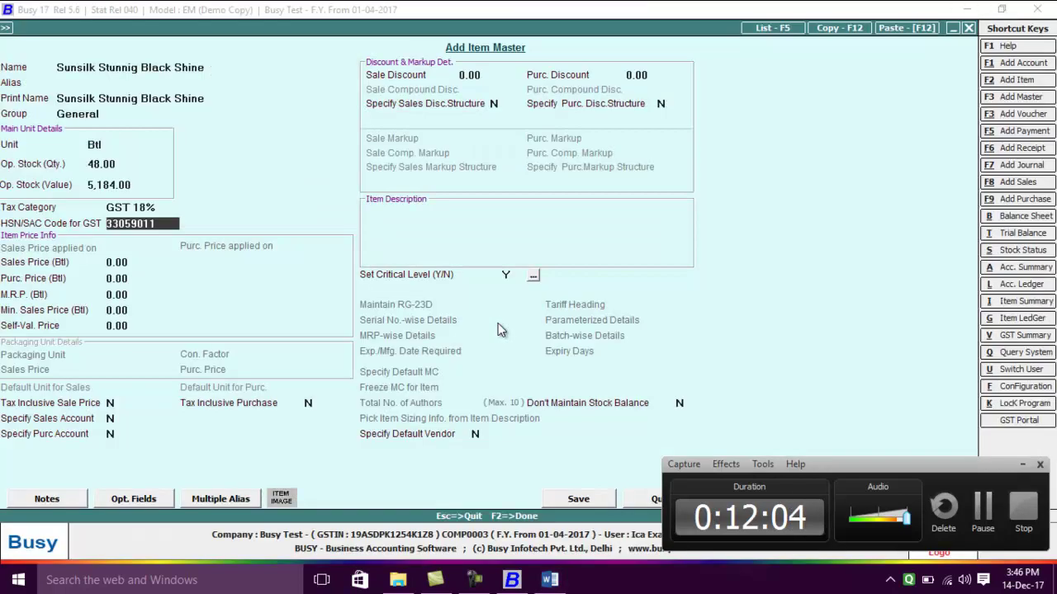
pyautogui.hotkey('ctrl', 'v')
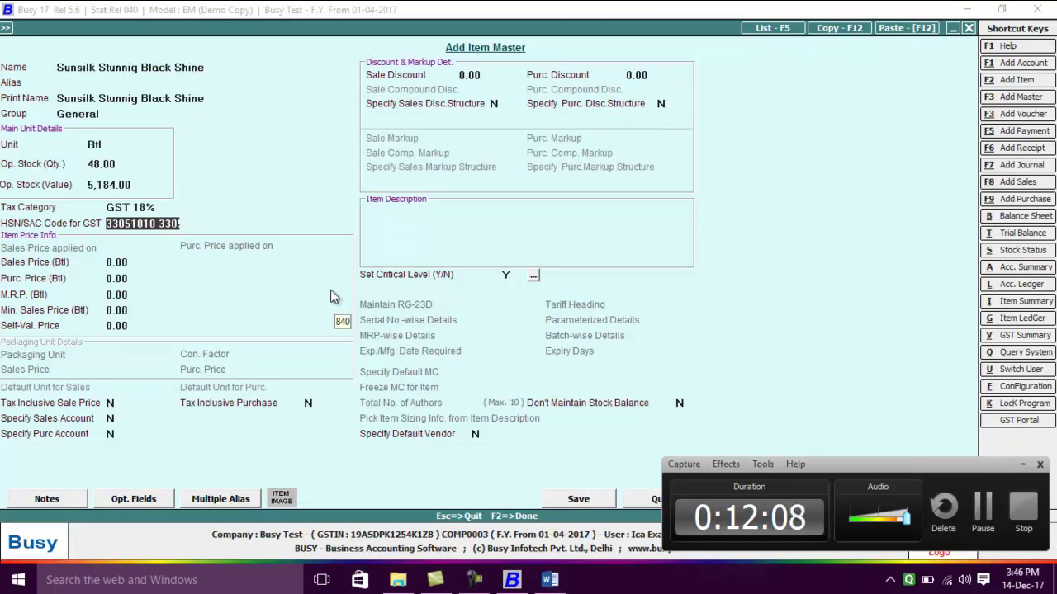
pyautogui.press('Up')
pyautogui.press('Up')
pyautogui.press('Up')
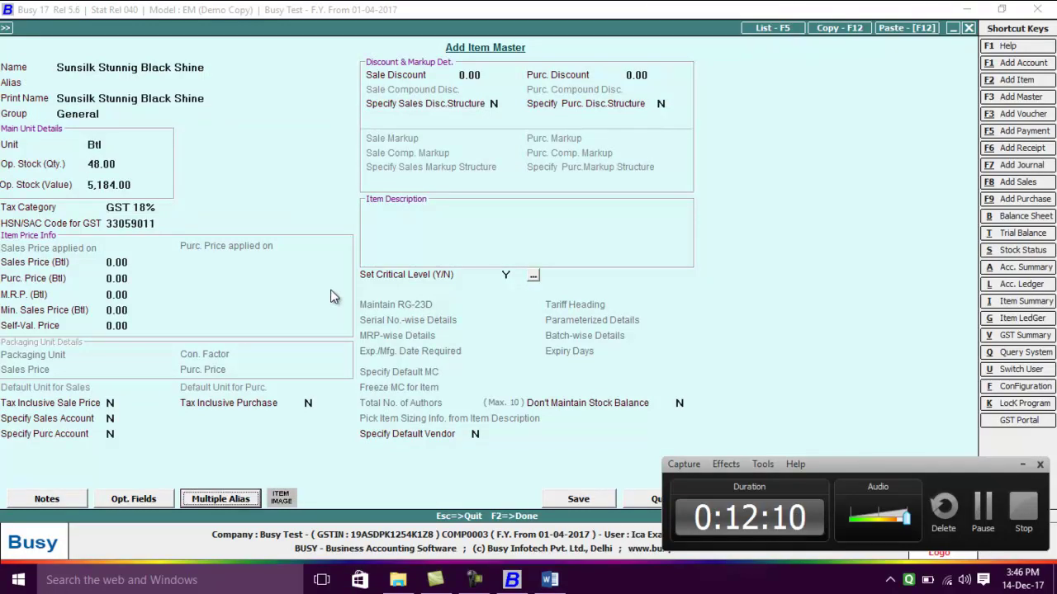
pyautogui.press('Return')
pyautogui.press('Escape')
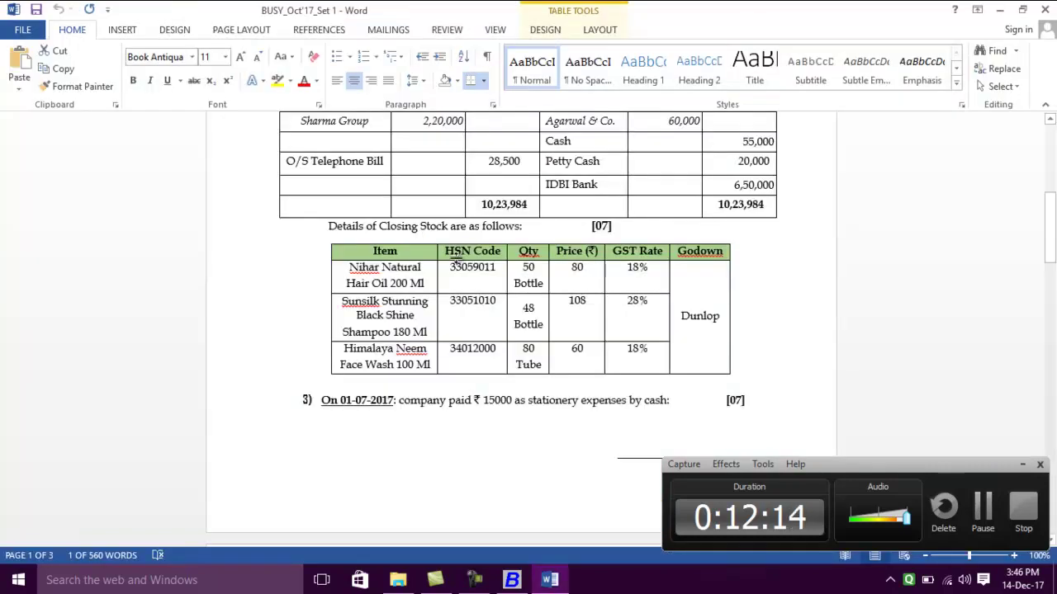
# - Assign the 48 Btl opening stock to the Dunlop material centre and save the item
pyautogui.hotkey('alt', 'Tab')
pyautogui.hotkey('alt', 'Tab')
pyautogui.click(168, 221)
pyautogui.press('Return')
pyautogui.click(168, 221)
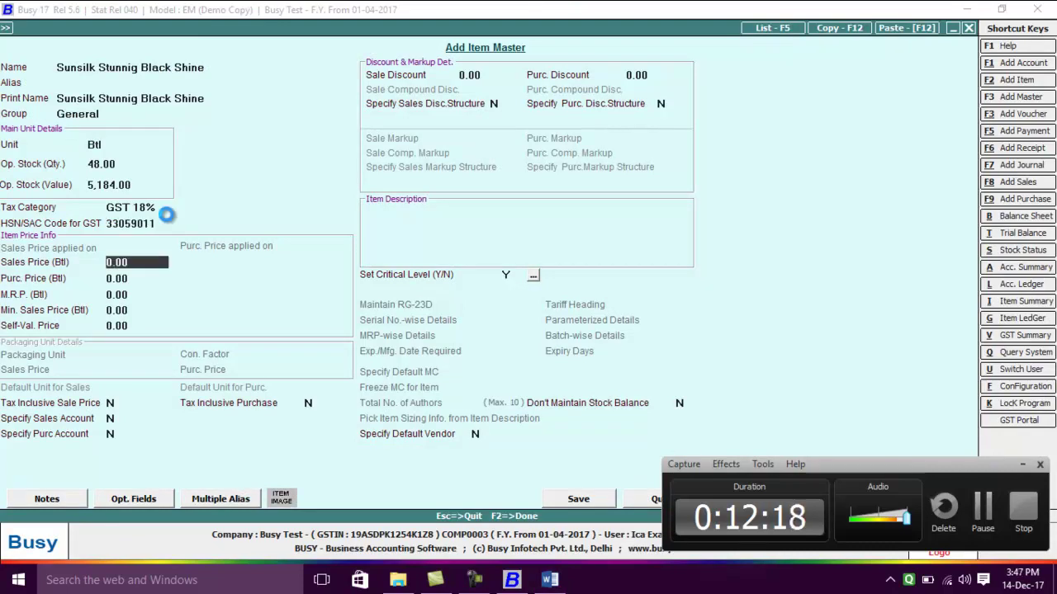
pyautogui.press('BackSpace')
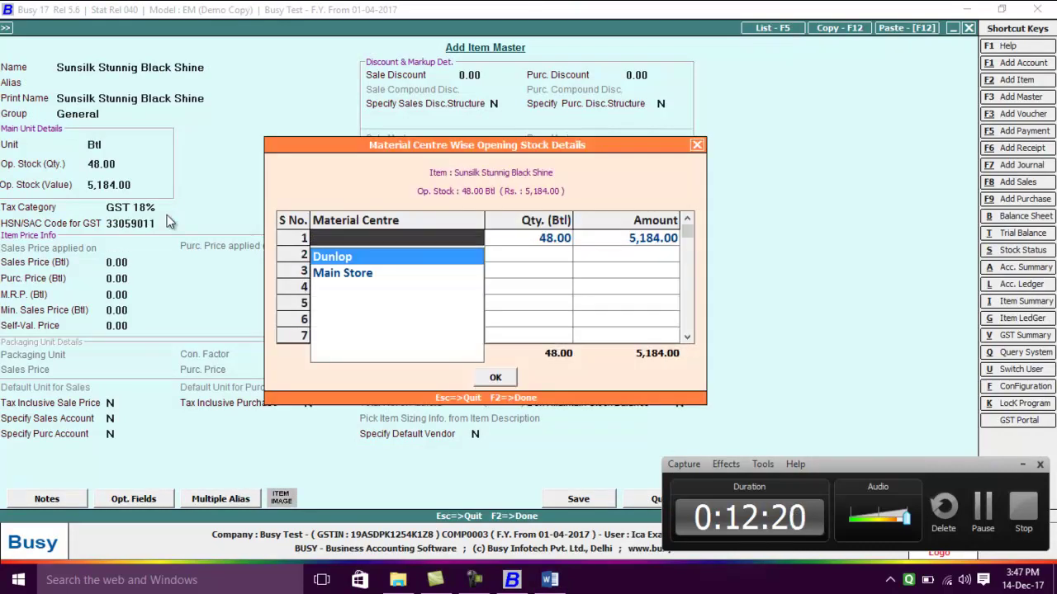
pyautogui.press('Return')
pyautogui.press('F2')
pyautogui.press('Return')
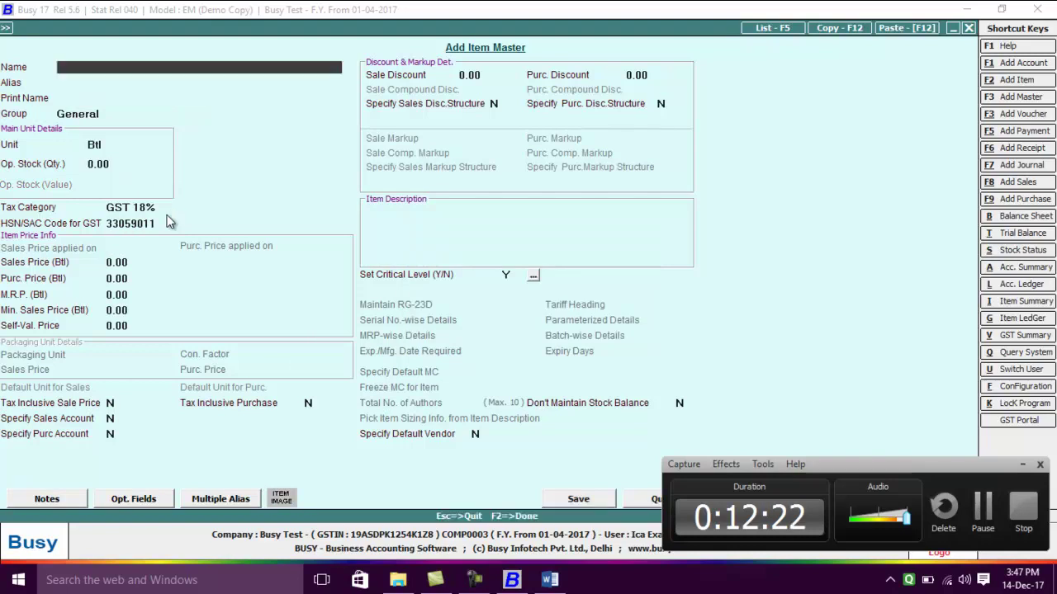
# - Name the new item 'Himalya Neem Face'
pyautogui.hotkey('alt', 'Tab')
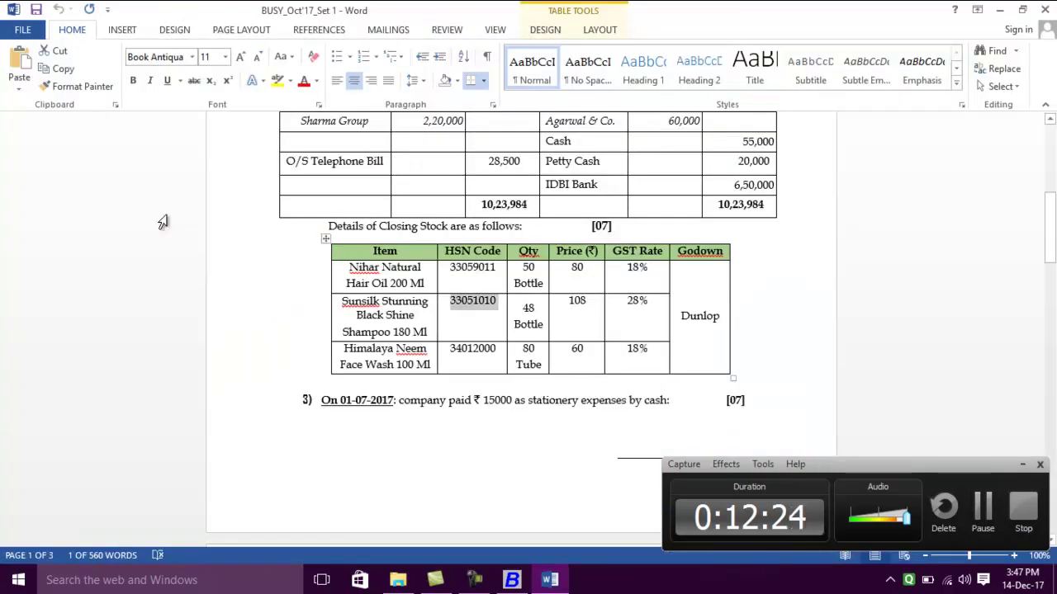
pyautogui.hotkey('alt', 'Tab')
pyautogui.write('himalya')
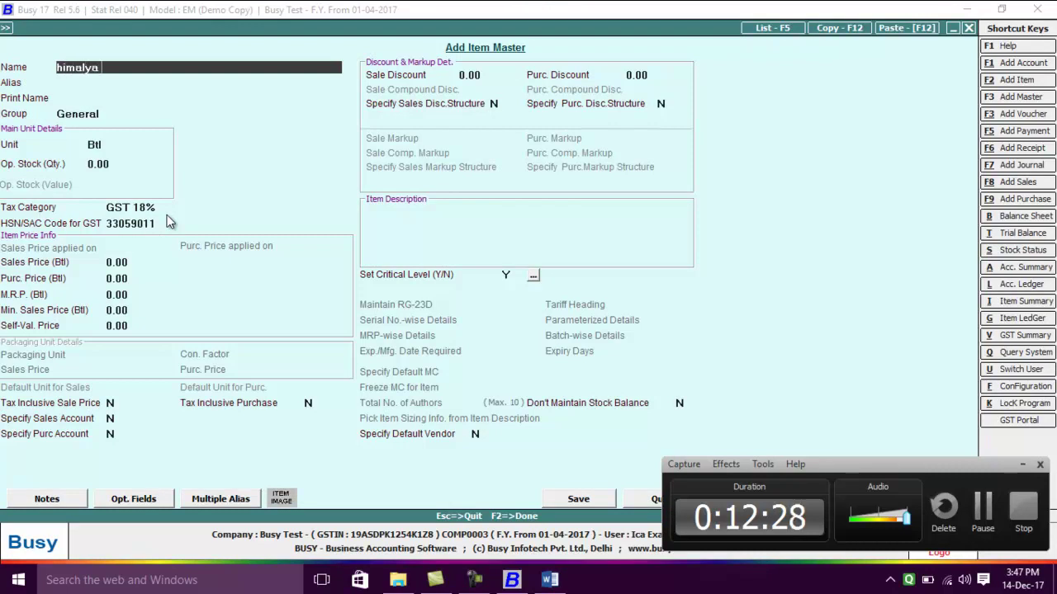
pyautogui.write(' neem face')
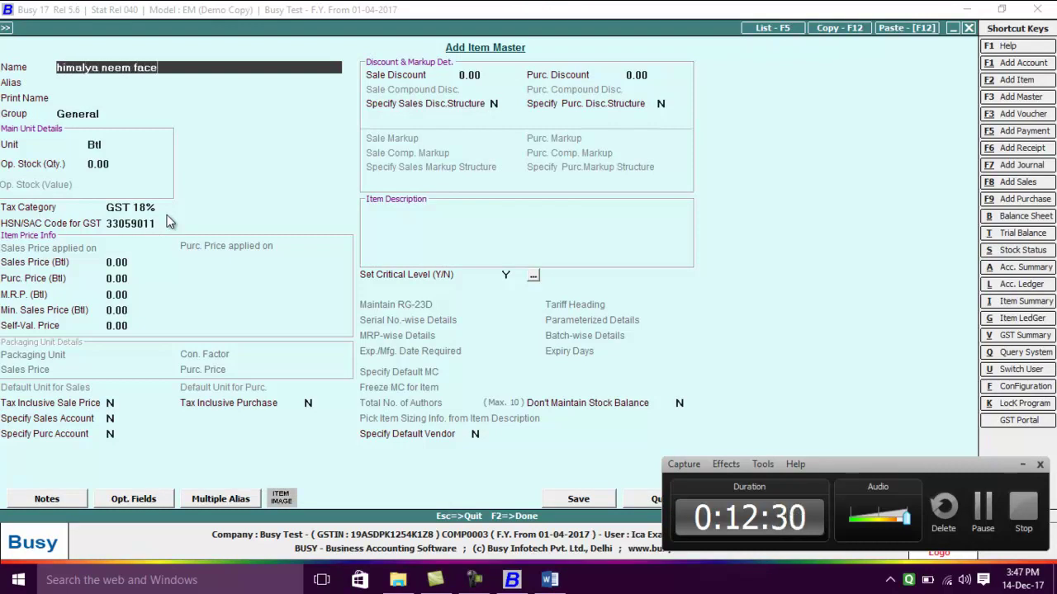
pyautogui.press('Return')
pyautogui.press('Return')
pyautogui.press('Return')
# - Check the item's unit in the closing stock table, then start a new unit from the Unit field
pyautogui.hotkey('alt', 'Tab')
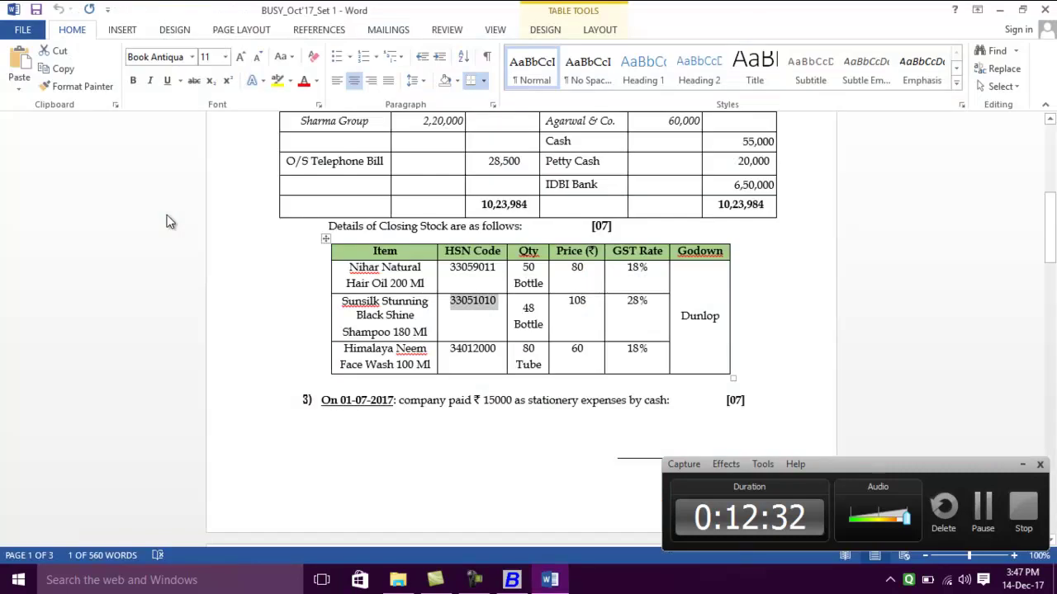
pyautogui.hotkey('alt', 'Tab')
pyautogui.press('Return')
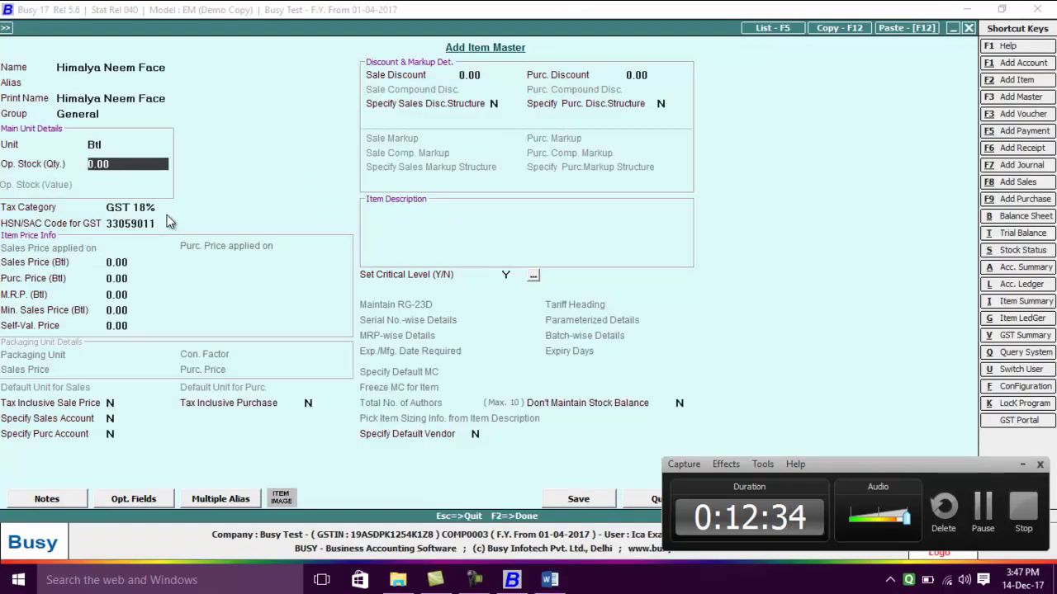
pyautogui.hotkey('alt', 'Tab')
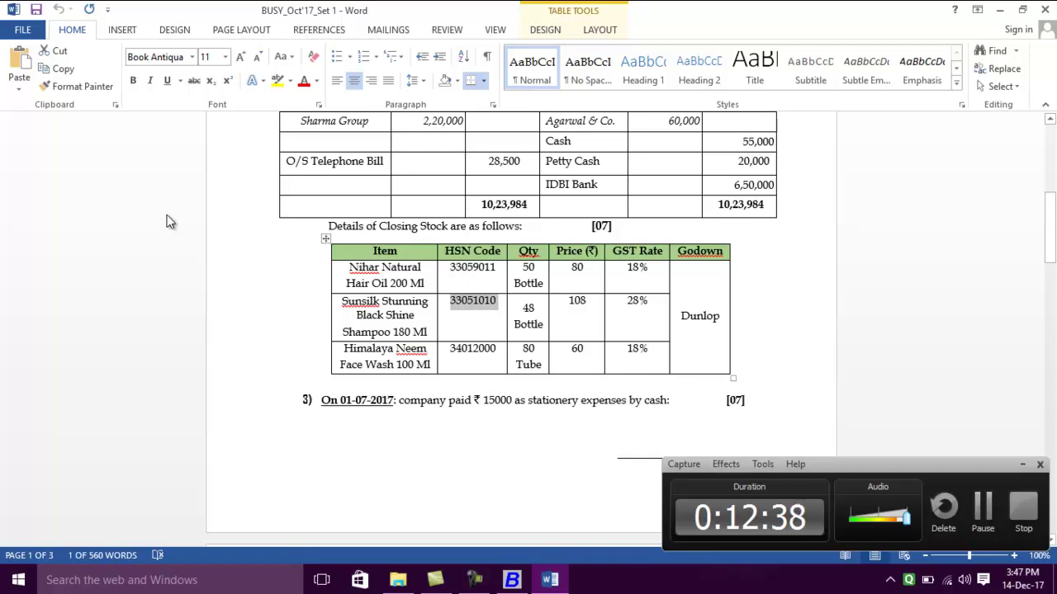
pyautogui.press('alt')
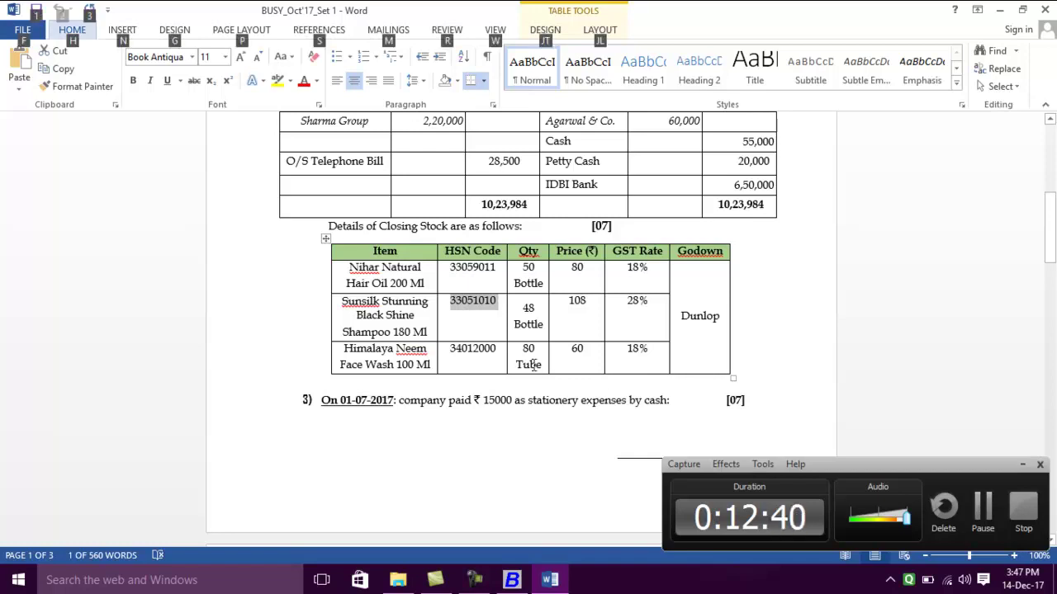
pyautogui.hotkey('alt', 'Tab')
pyautogui.press('Up')
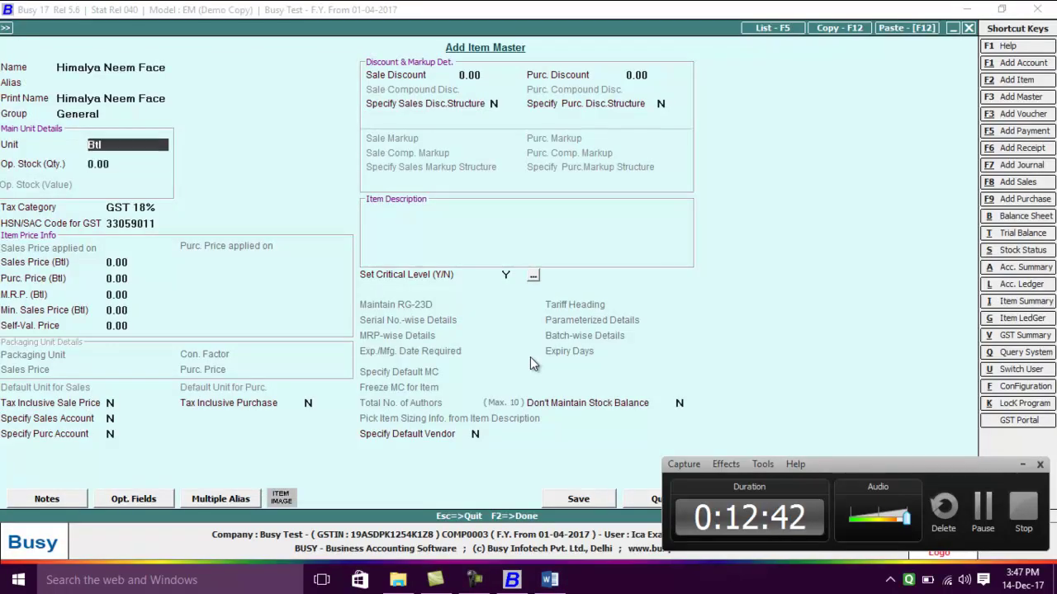
pyautogui.press('F3')
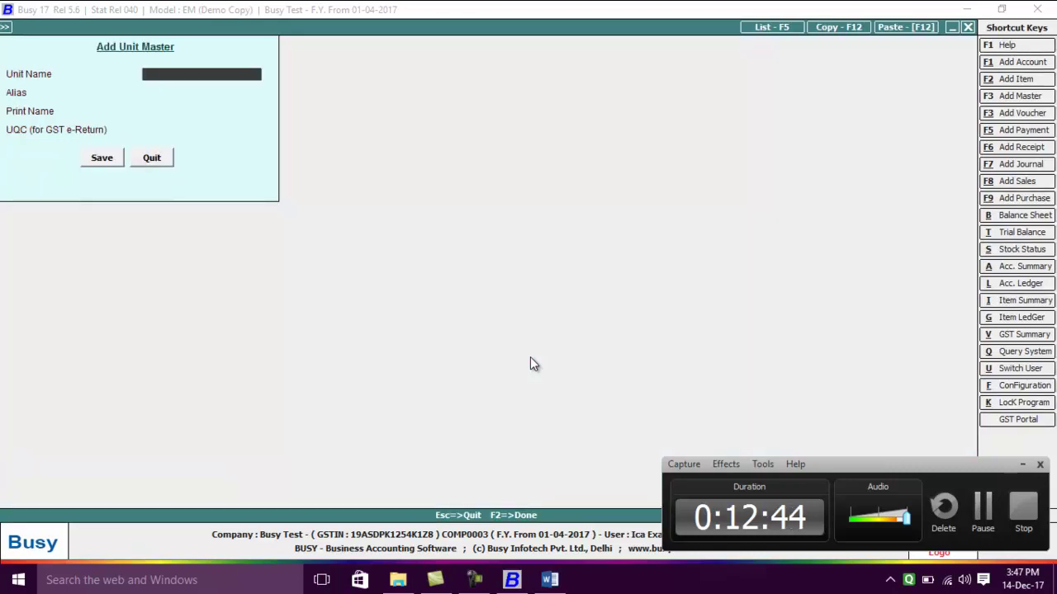
# - Save a unit named 'Tube' with GST unit code TUB-TUBES, then return to the question paper
pyautogui.write('tube')
pyautogui.press('Return')
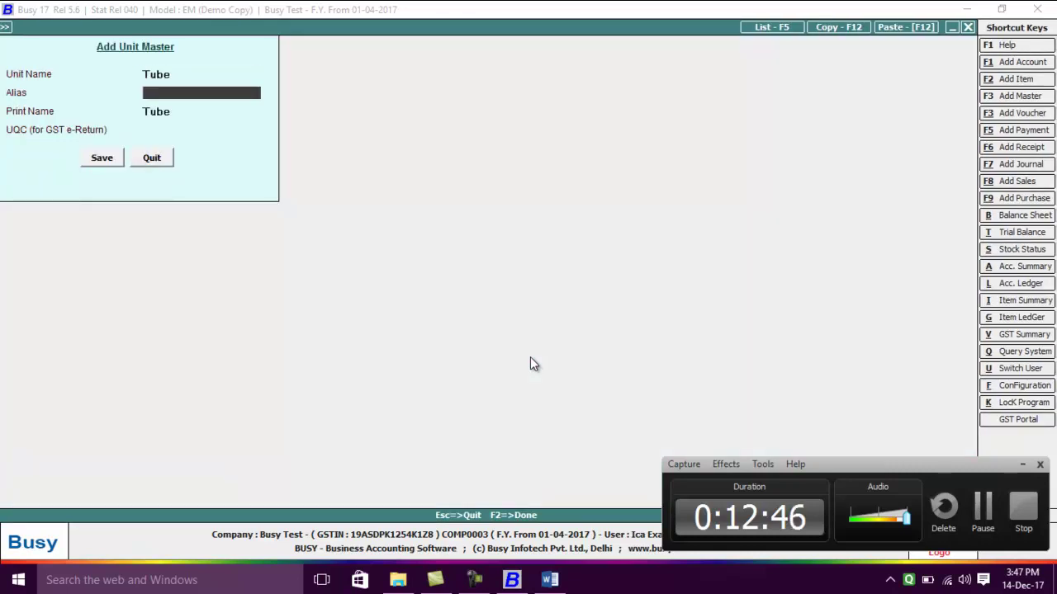
pyautogui.press('Return')
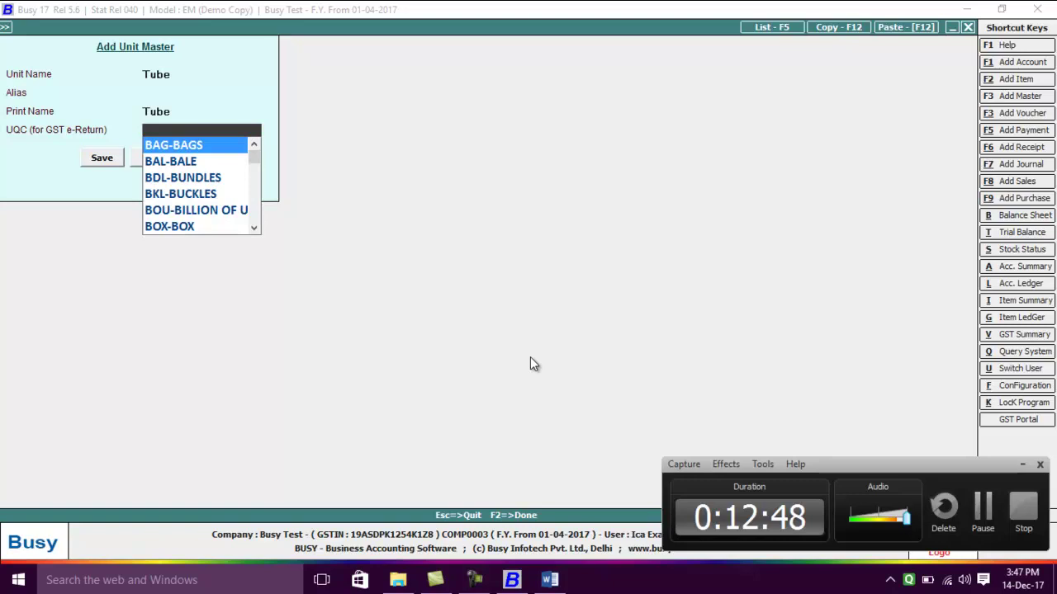
pyautogui.press('Down')
pyautogui.press('Down')
pyautogui.press('Down')
pyautogui.press('Down')
pyautogui.press('Down')
pyautogui.press('Down')
pyautogui.press('Down')
pyautogui.press('Down')
pyautogui.press('Down')
pyautogui.press('Down')
pyautogui.press('Down')
pyautogui.press('Down')
pyautogui.press('Down')
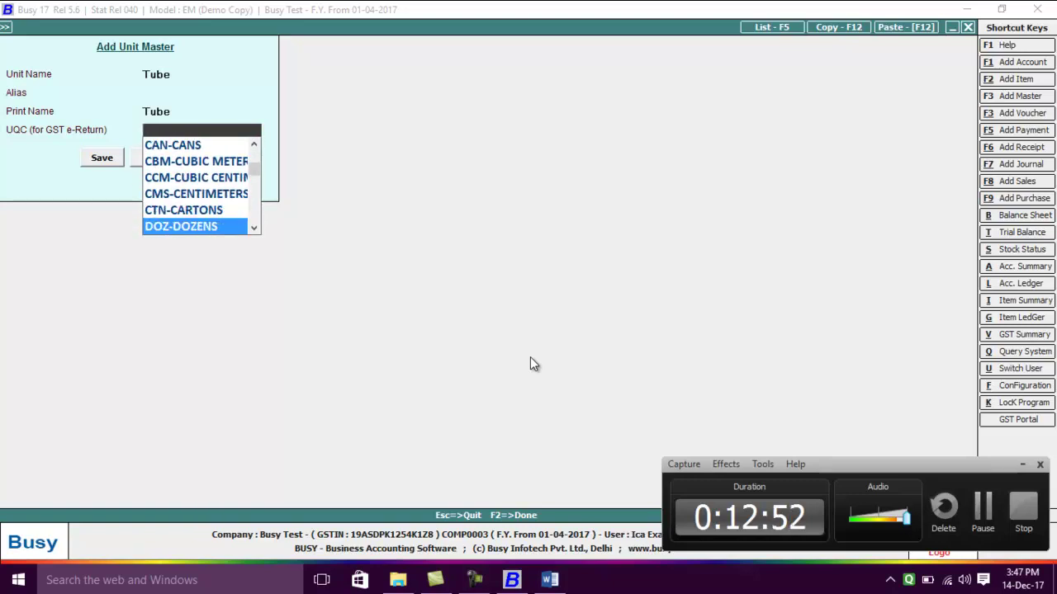
pyautogui.press('Down')
pyautogui.write('t')
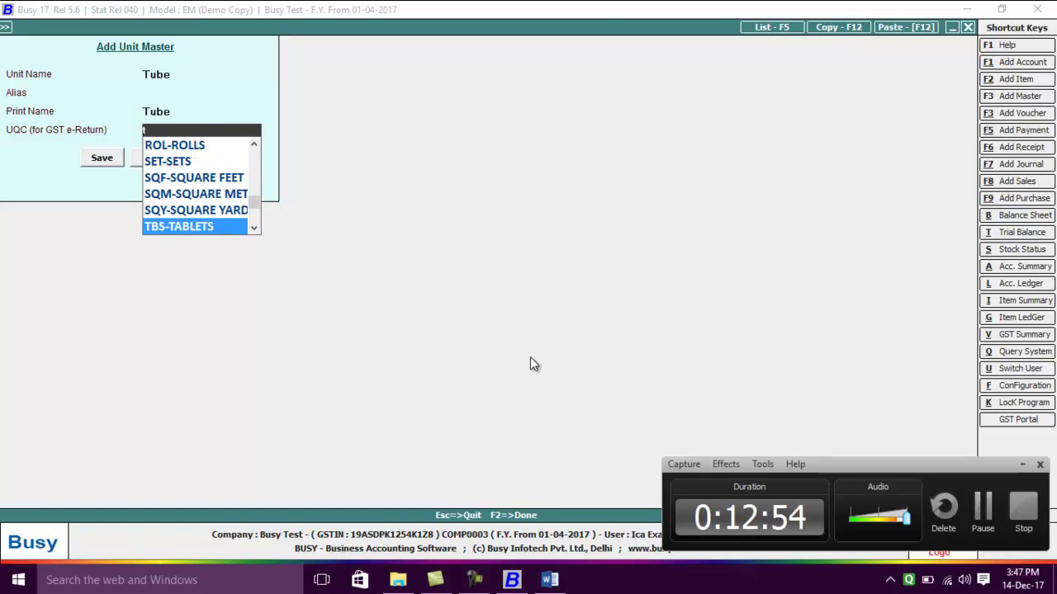
pyautogui.press('Down')
pyautogui.press('Down')
pyautogui.press('Down')
pyautogui.press('Down')
pyautogui.press('Down')
pyautogui.press('Up')
pyautogui.press('Return')
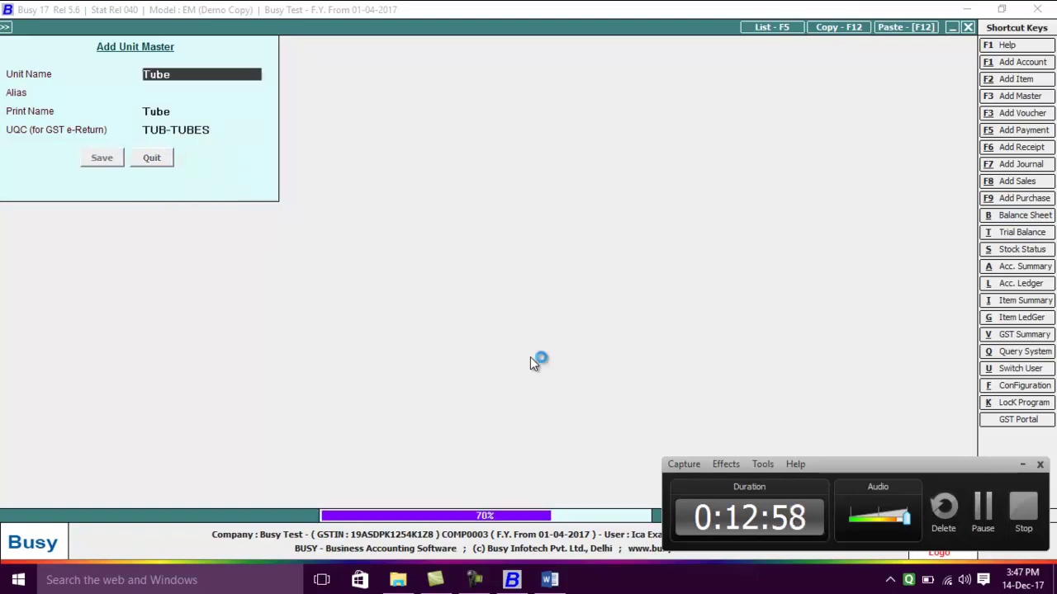
pyautogui.hotkey('alt', 'Tab')
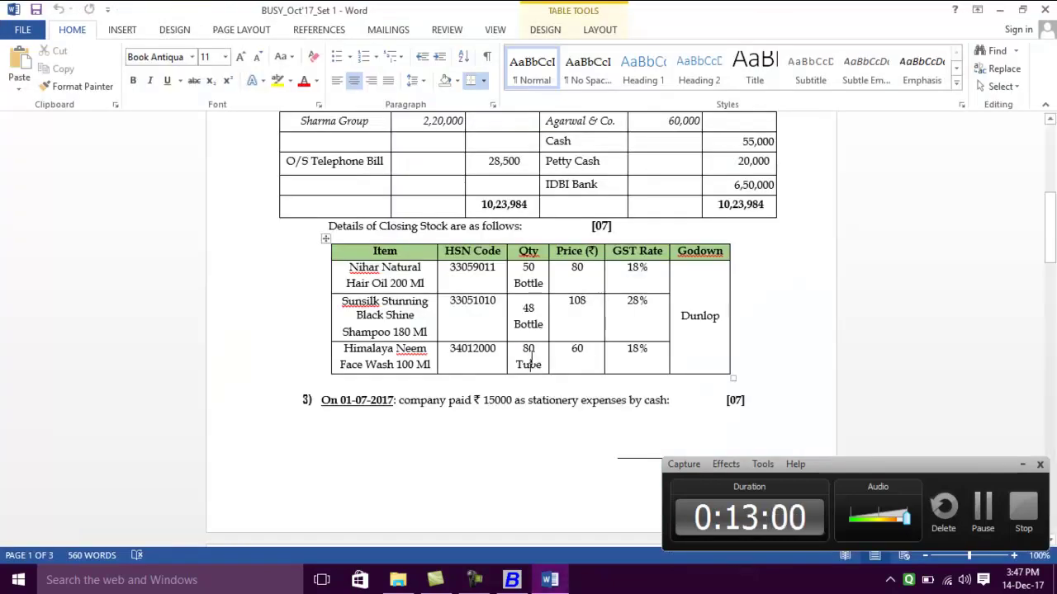
# - Enter opening stock of 80 worth 4,800 and accept GST 18%
pyautogui.hotkey('alt', 'Tab')
pyautogui.write('8')
pyautogui.press('Return')
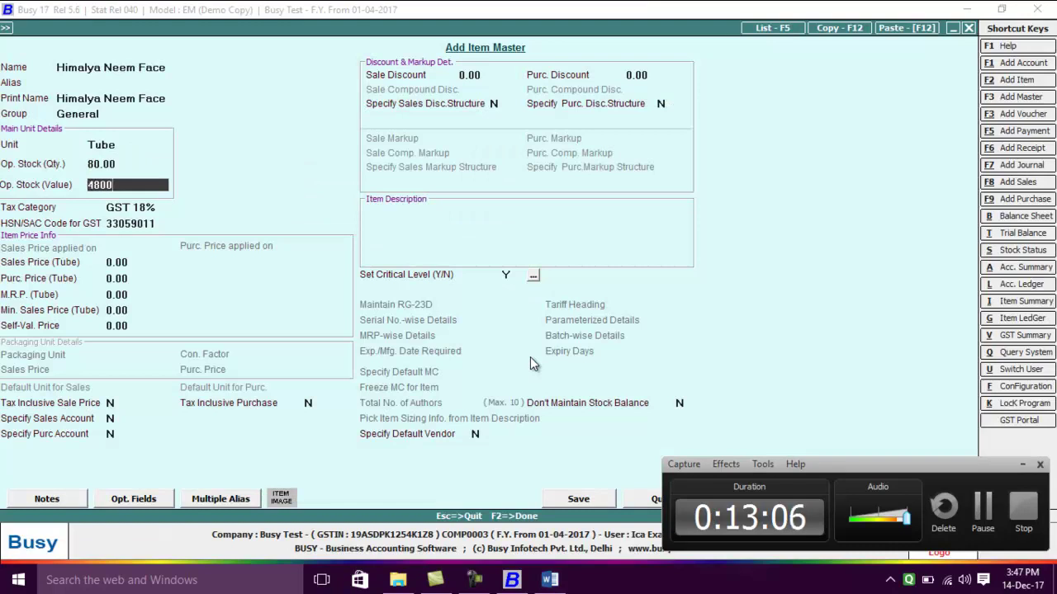
pyautogui.press('Return')
pyautogui.hotkey('alt', 'Tab')
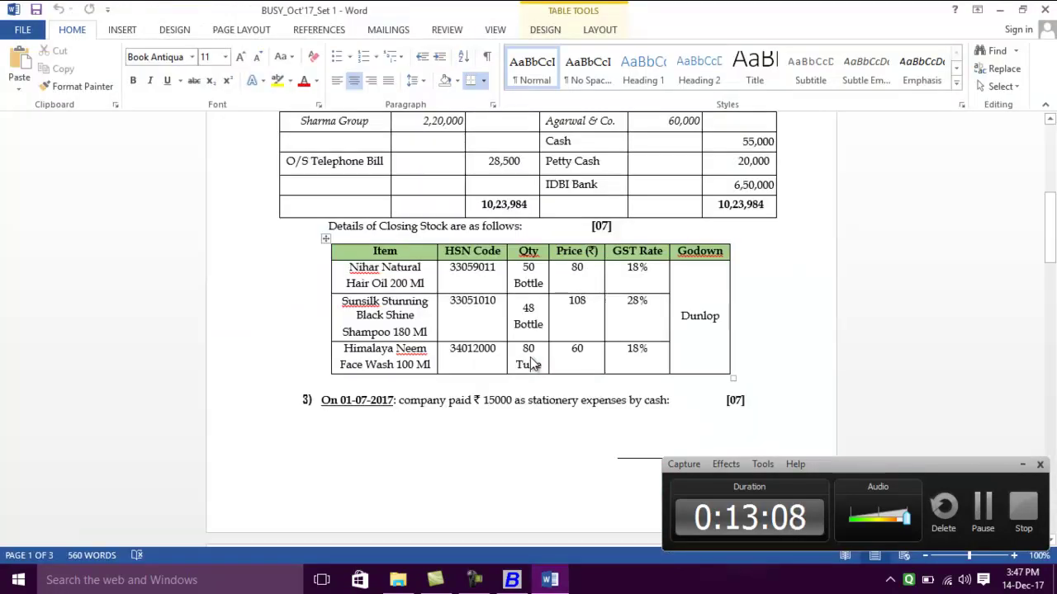
pyautogui.hotkey('alt', 'Tab')
pyautogui.press('Return')
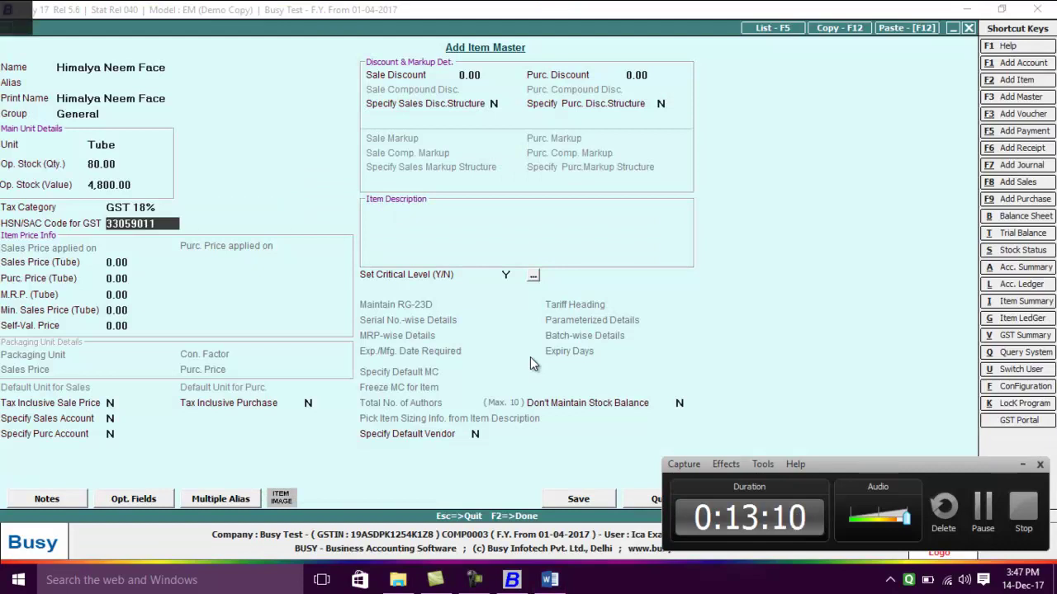
# - Copy HSN code 34012000 from the question paper into the item's HSN field
pyautogui.hotkey('alt', 'Tab')
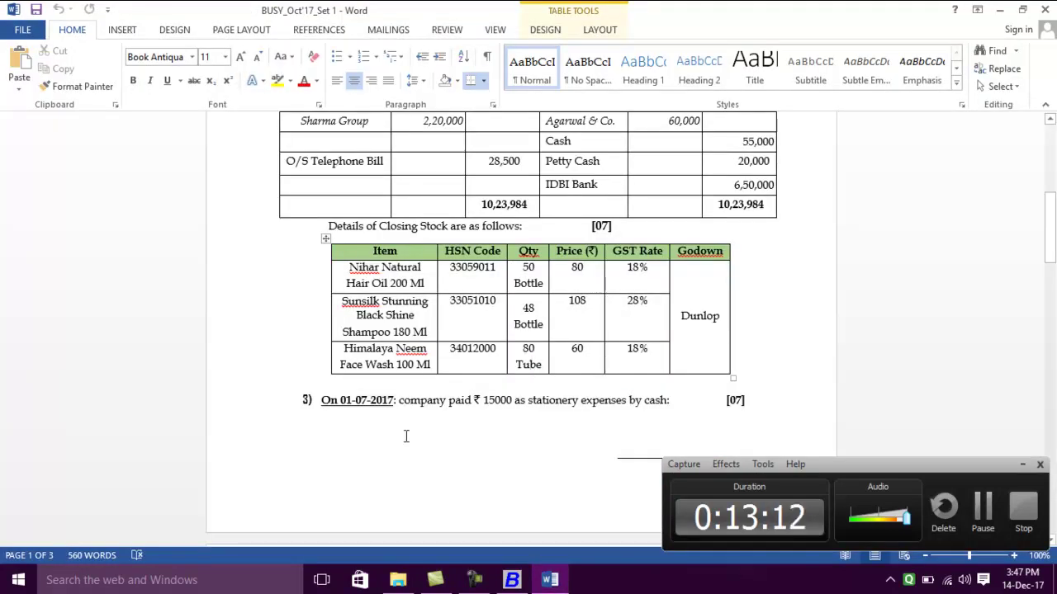
pyautogui.moveTo(452, 348); pyautogui.dragTo(499, 349)
pyautogui.rightClick(463, 353)
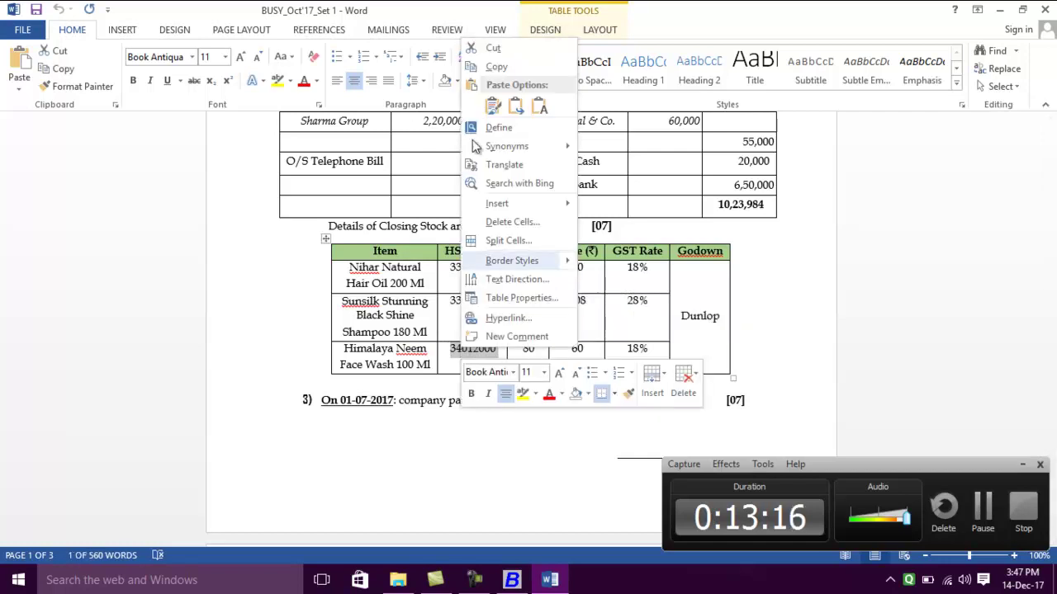
pyautogui.click(495, 69)
pyautogui.hotkey('alt', 'Tab')
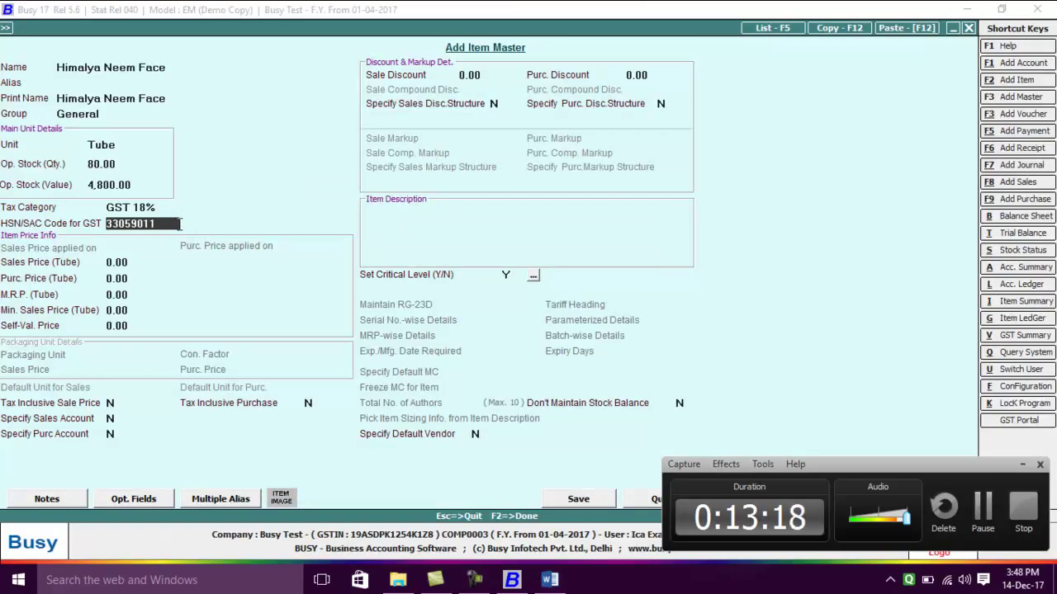
pyautogui.moveTo(162, 223); pyautogui.dragTo(107, 234)
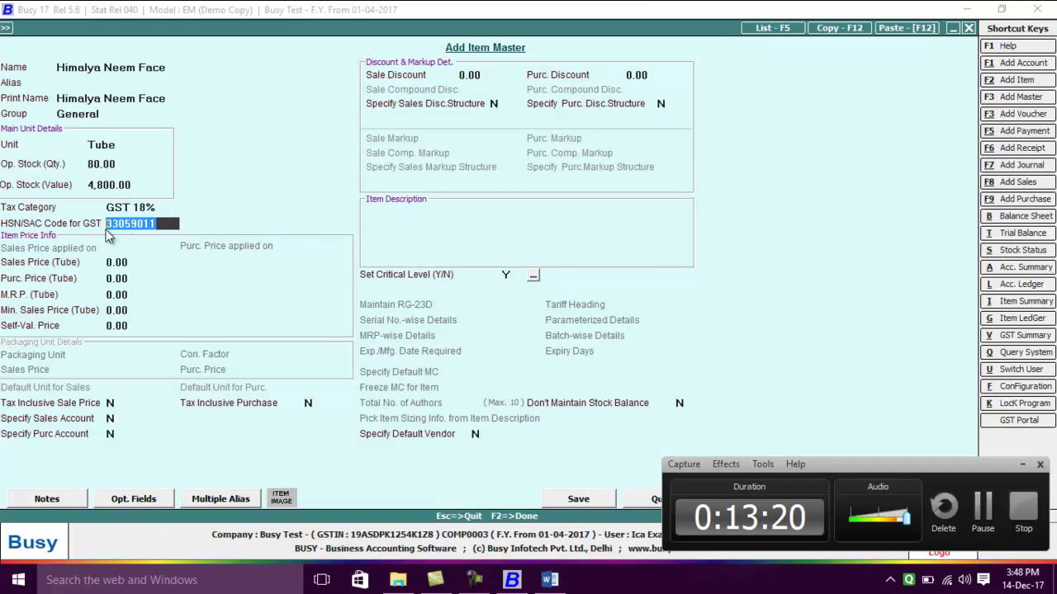
pyautogui.hotkey('ctrl', 'v')
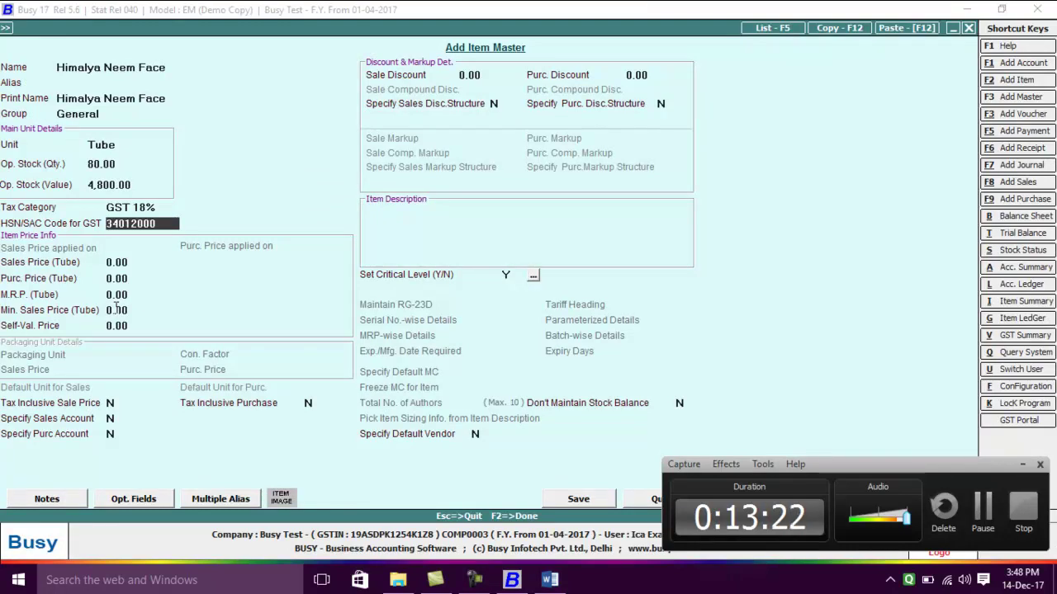
# - Assign the opening stock to the Dunlop material centre and save Himalya Neem Face
pyautogui.press('Return')
pyautogui.press('Return')
pyautogui.press('Return')
pyautogui.press('Return')
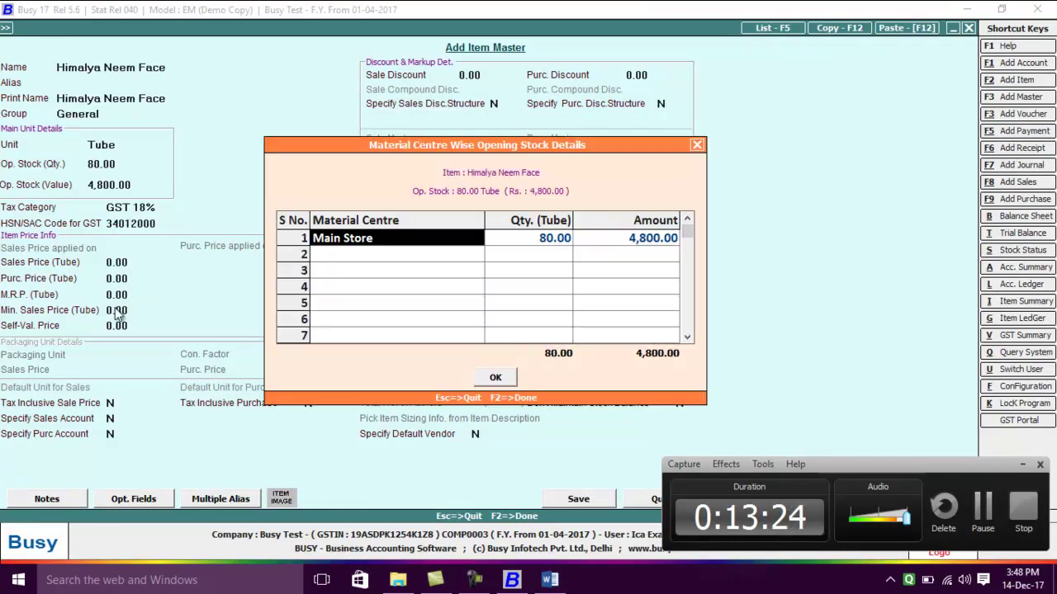
pyautogui.press('Return')
pyautogui.press('Return')
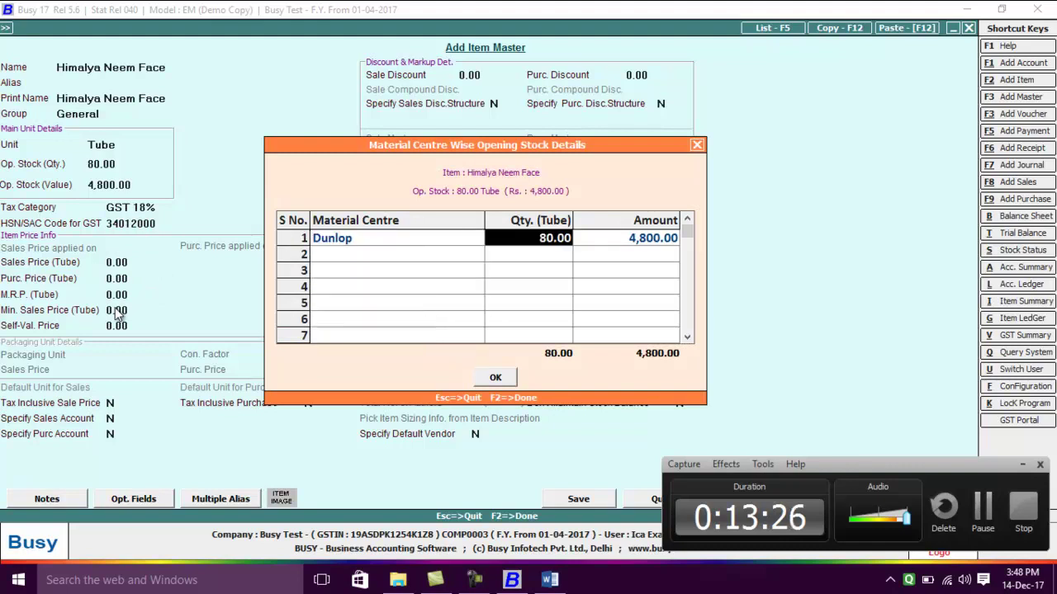
pyautogui.press('Return')
pyautogui.press('Return')
pyautogui.press('F2')
pyautogui.press('Return')
# - Scroll the question paper to the stationery expense list and the telephone bill question
pyautogui.hotkey('alt', 'Tab')
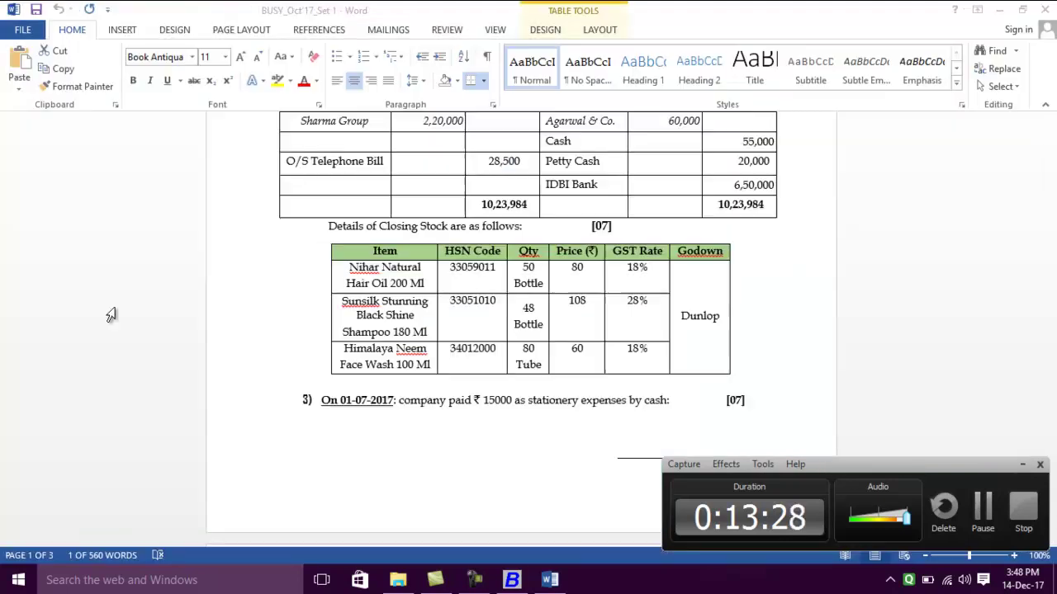
pyautogui.scroll(-2, 608, 411)
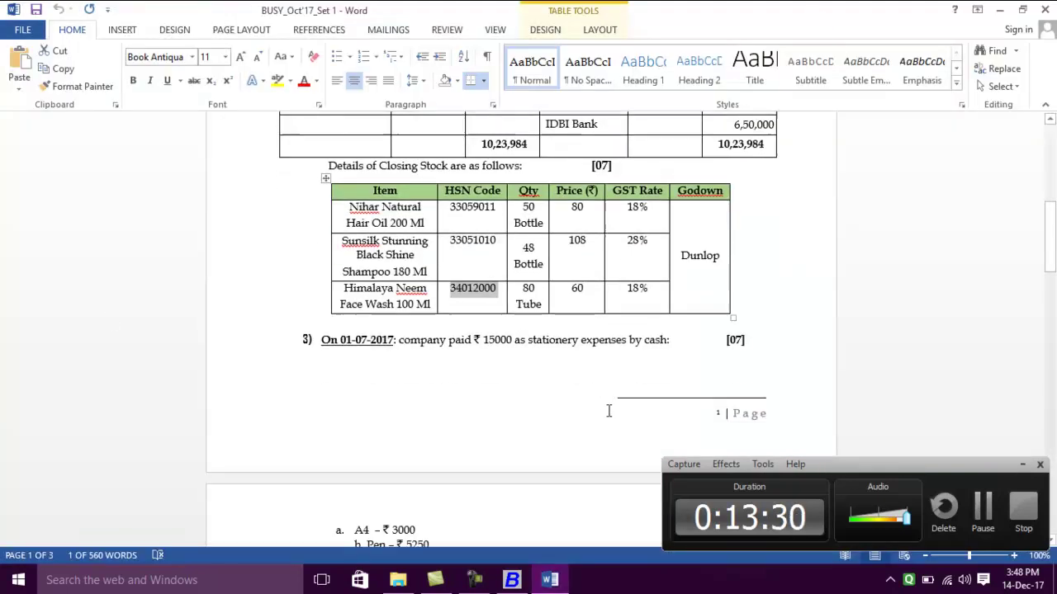
pyautogui.scroll(-2, 608, 411)
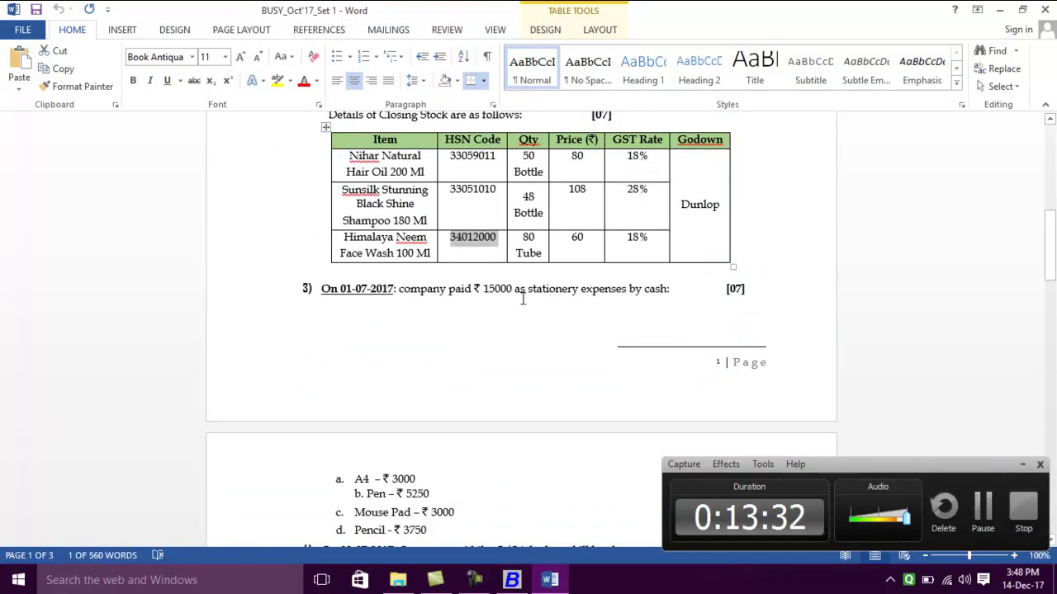
pyautogui.scroll(-4, 634, 312)
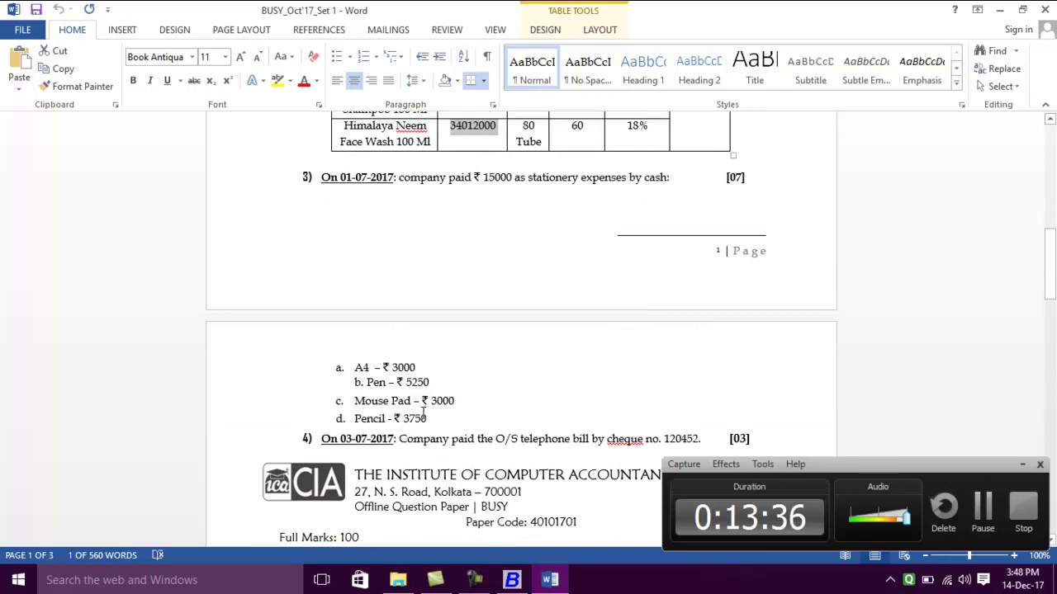
# - Close the item form and back out to Busy's main menu, keeping the company open
pyautogui.hotkey('alt', 'Tab')
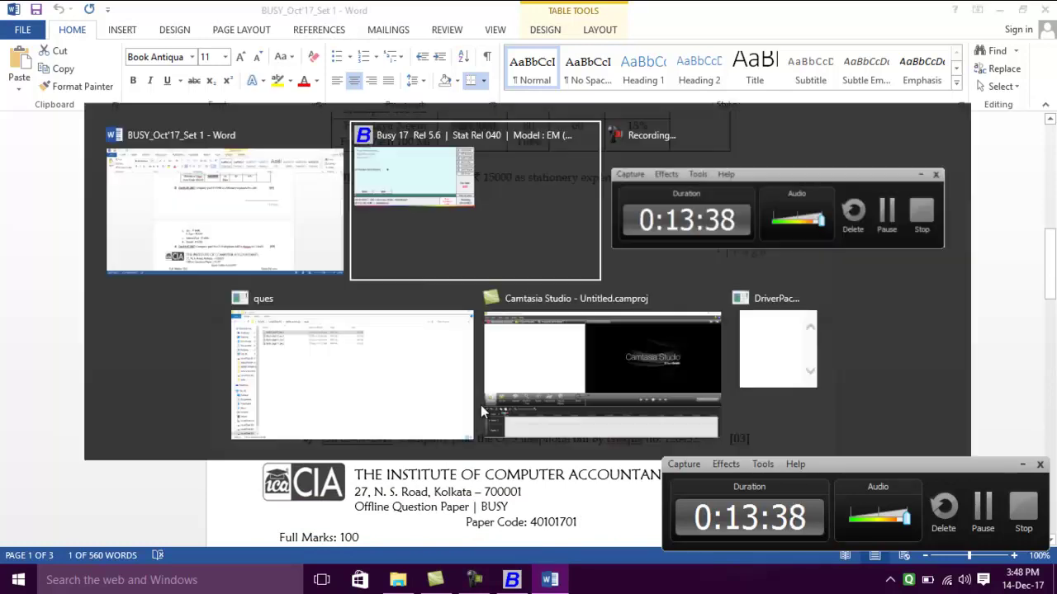
pyautogui.press('Escape')
pyautogui.press('Return')
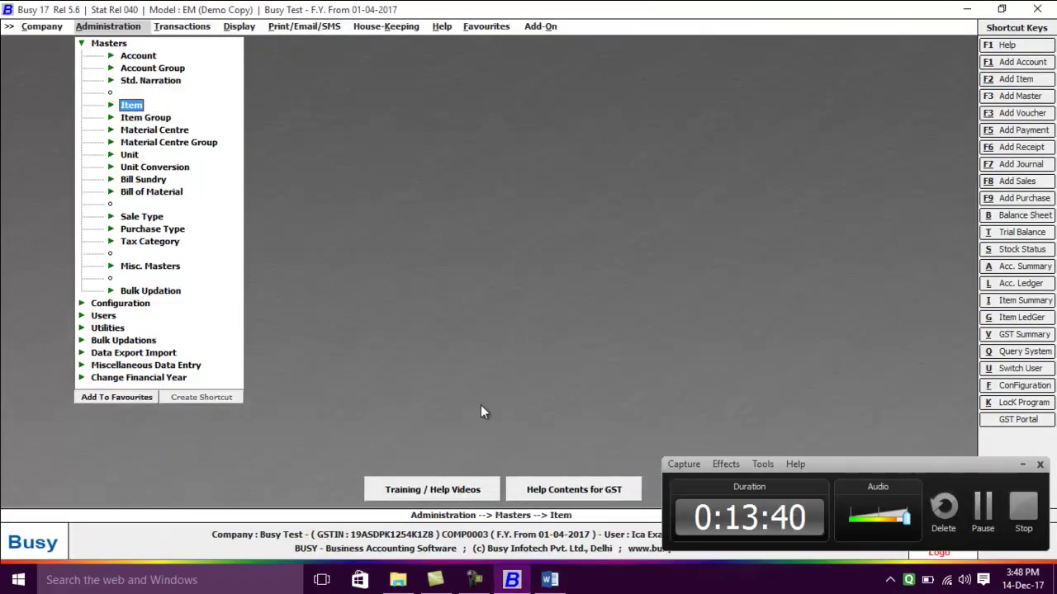
pyautogui.press('Escape')
pyautogui.press('Escape')
pyautogui.press('Escape')
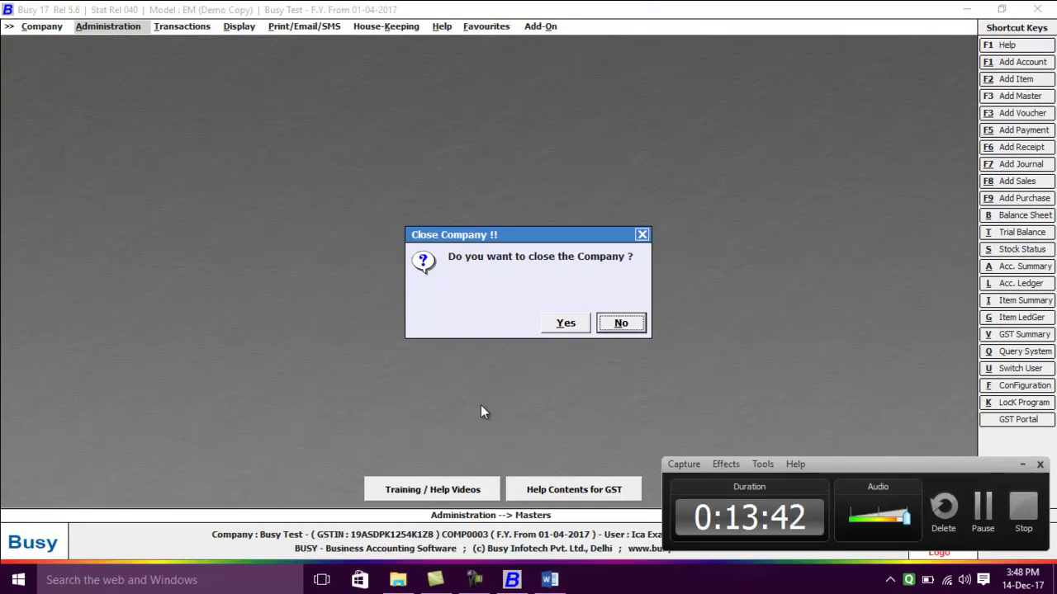
pyautogui.press('Escape')
pyautogui.press('Return')
# - Tick Cost Centres in the Accounts features/options and save the configuration
pyautogui.press('Down')
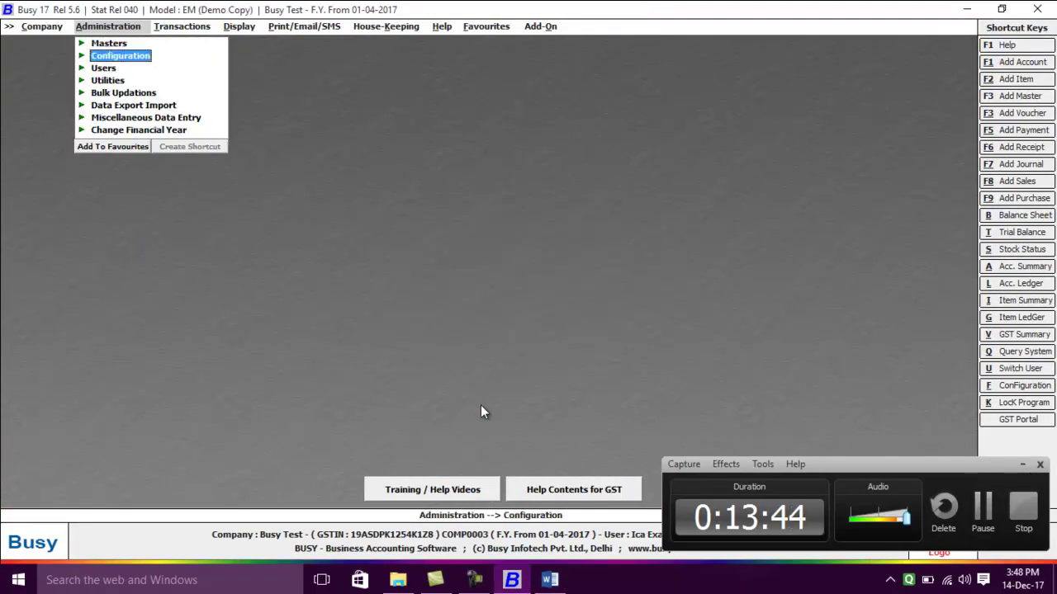
pyautogui.press('Return')
pyautogui.press('Return')
pyautogui.press('Down')
pyautogui.press('Down')
pyautogui.press('Down')
pyautogui.press('Return')
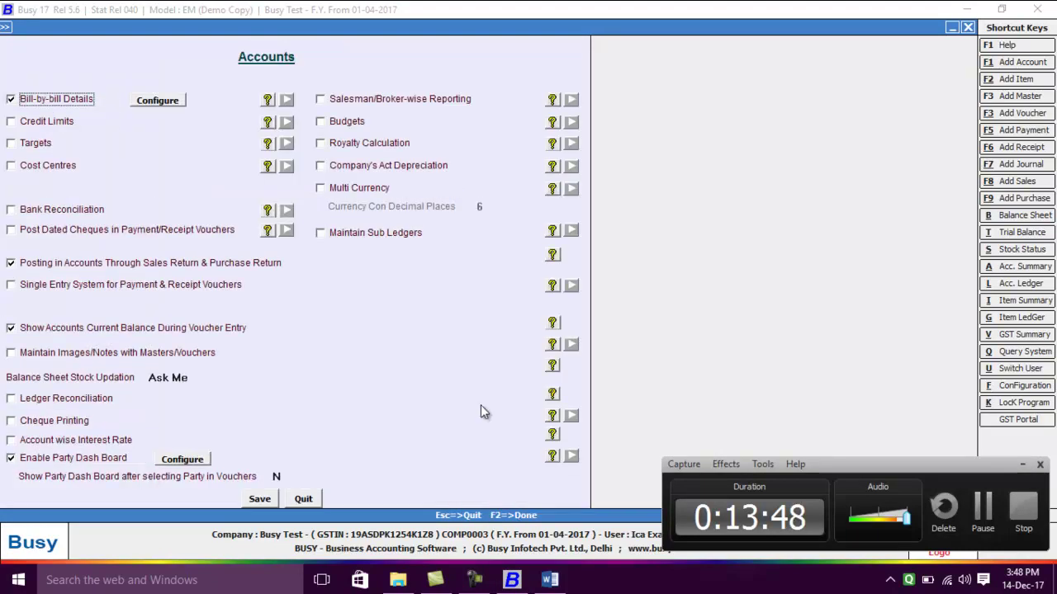
pyautogui.click(16, 170)
pyautogui.click(406, 494)
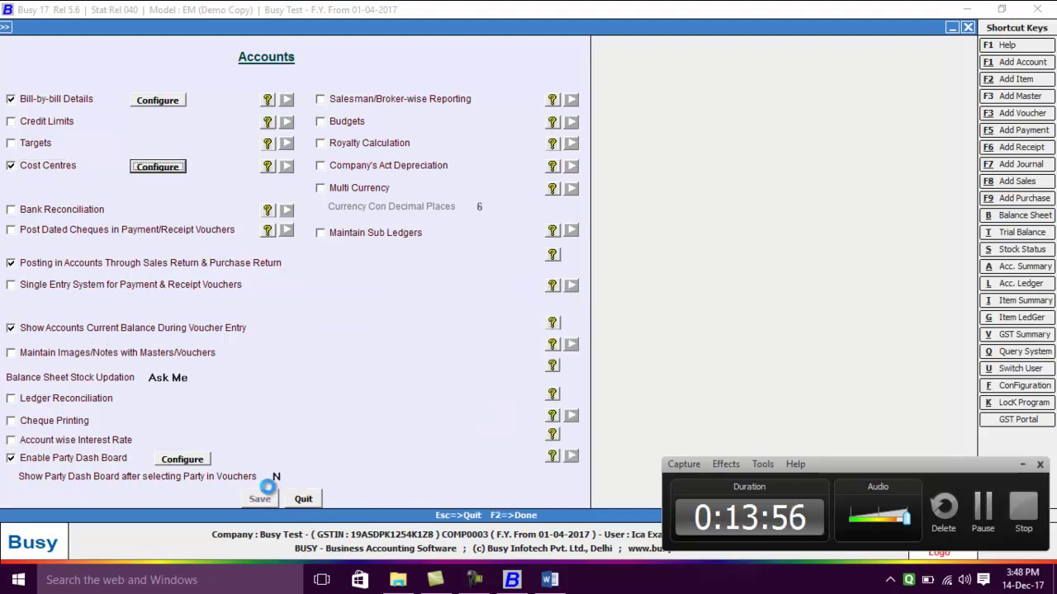
pyautogui.press('Escape')
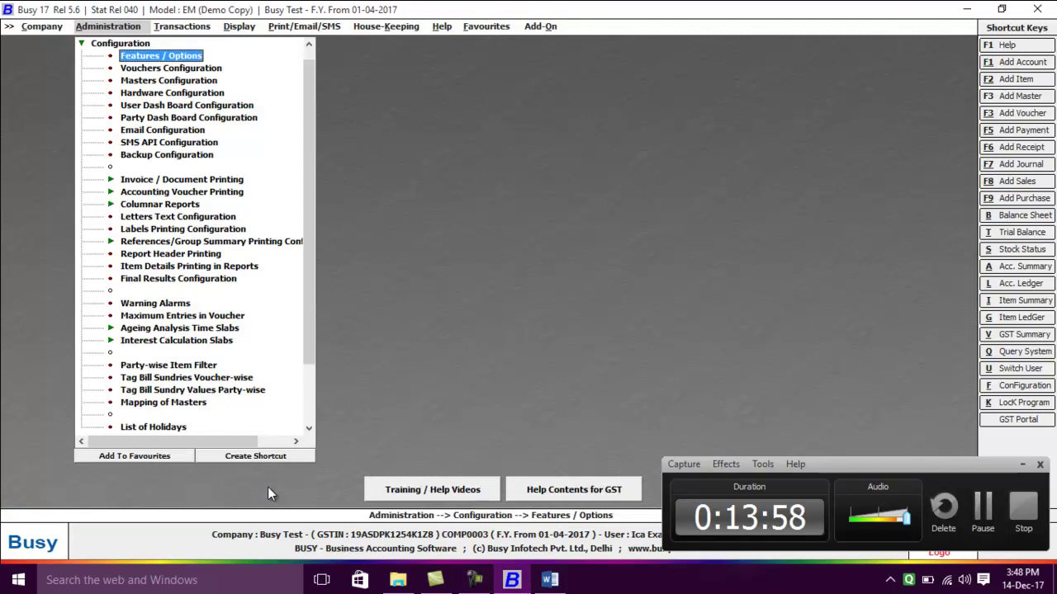
pyautogui.press('Escape')
# - Open the Add Cost Centre form and enter A4 under the General group
pyautogui.press('Up')
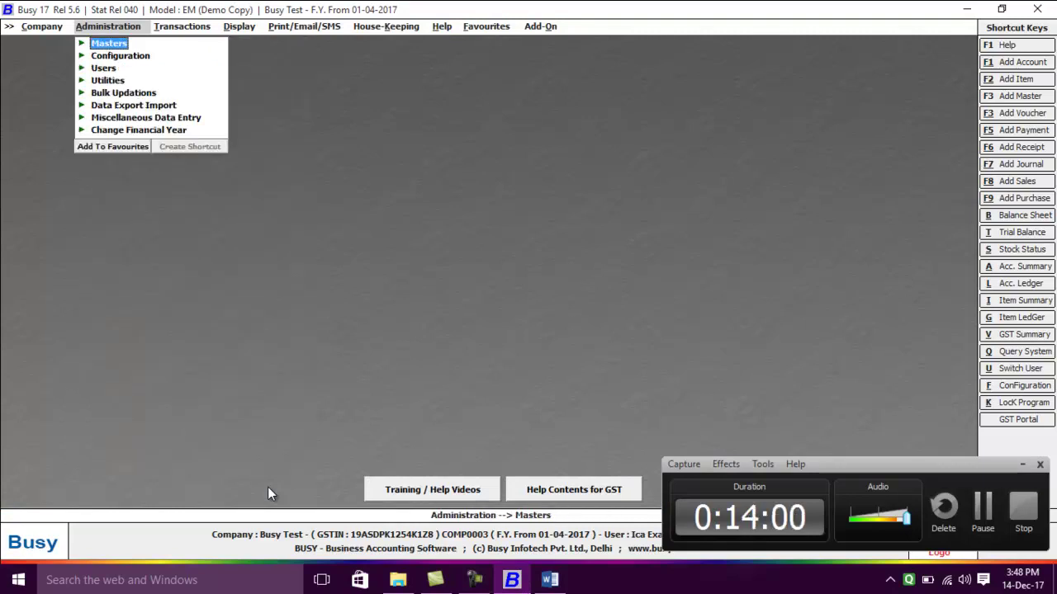
pyautogui.press('Return')
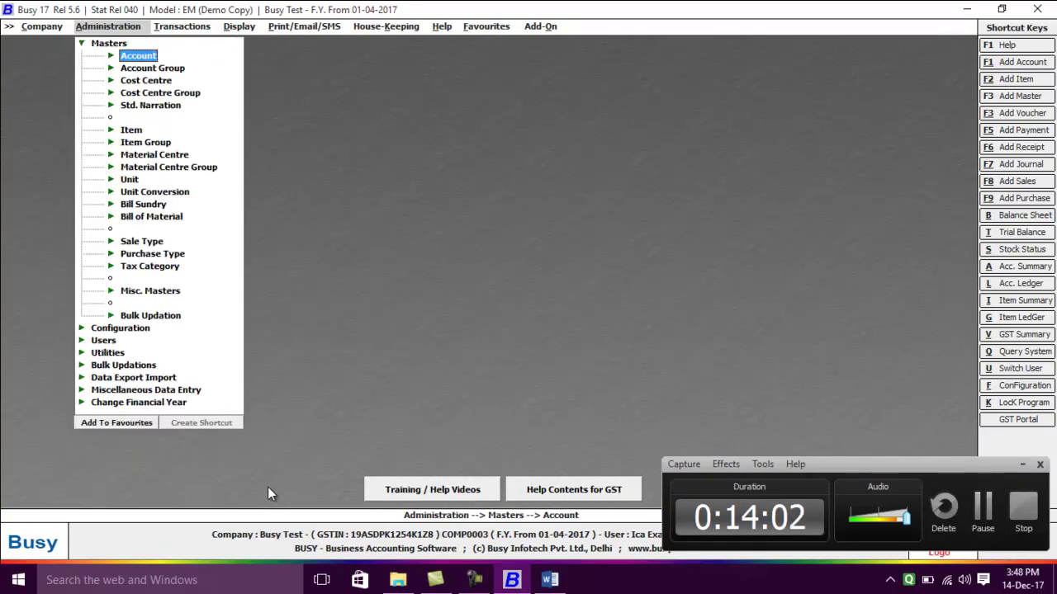
pyautogui.press('Down')
pyautogui.press('Down')
pyautogui.press('Return')
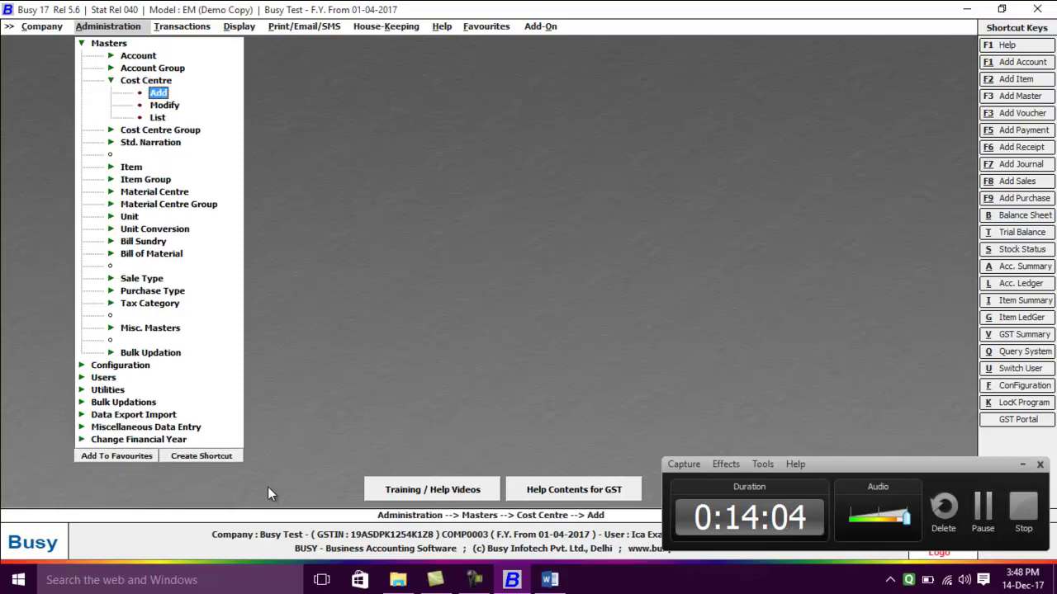
pyautogui.press('Return')
pyautogui.hotkey('alt', 'Tab')
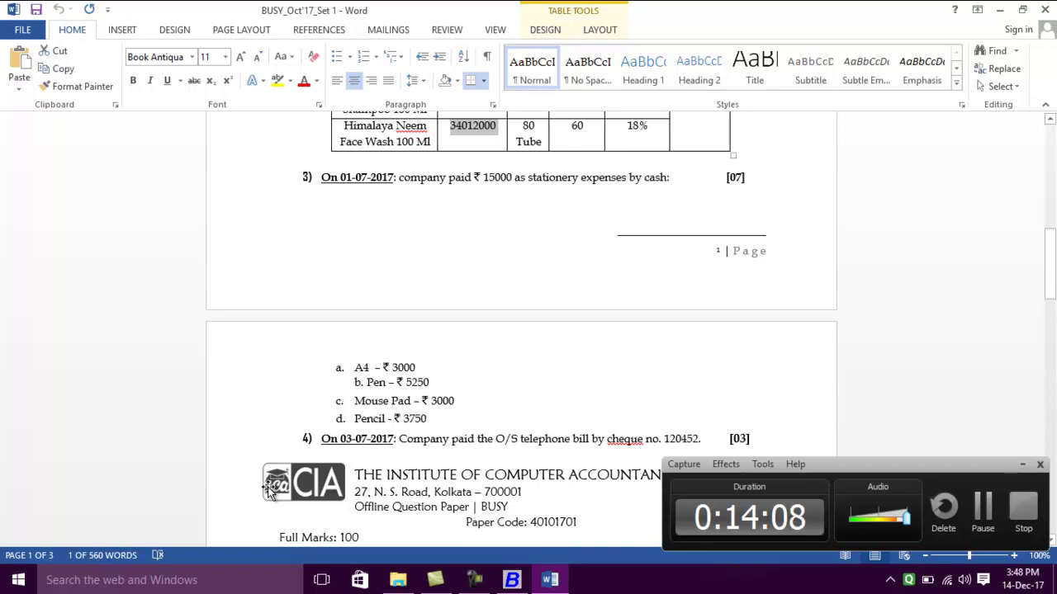
pyautogui.hotkey('alt', 'Tab')
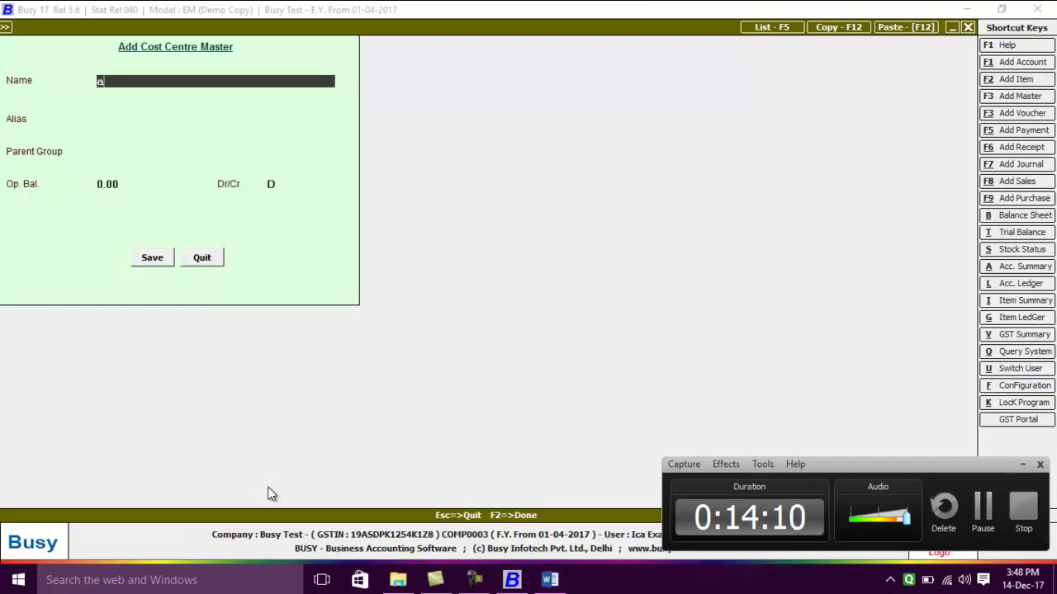
pyautogui.press('Return')
pyautogui.press('Return')
pyautogui.press('Return')
pyautogui.press('Return')
# - Save A4, then add cost centres mouse, Pen and Pencil and close the form
pyautogui.press('Return')
pyautogui.write('mouse')
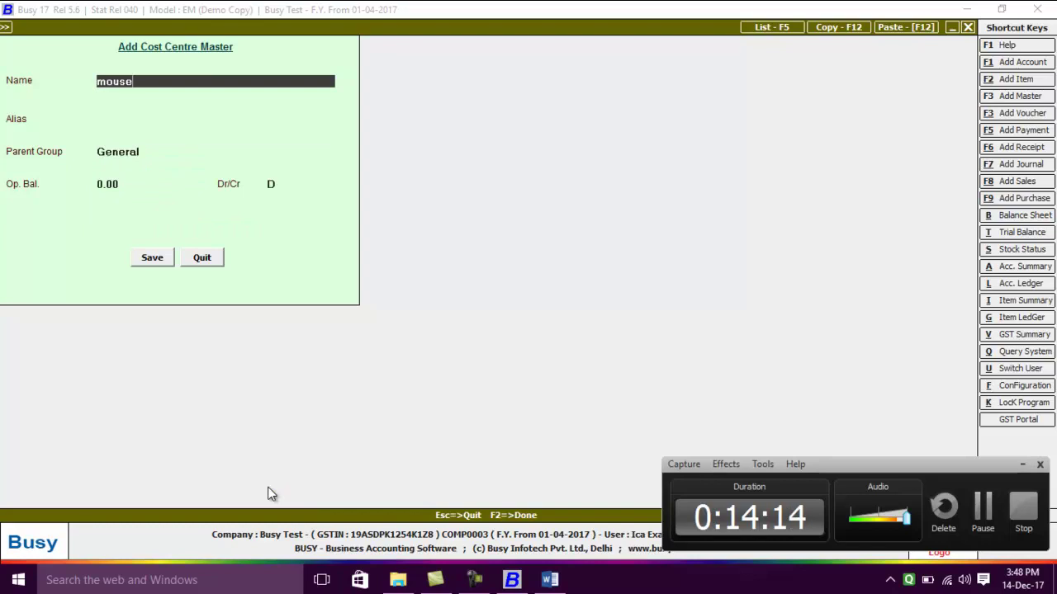
pyautogui.press('Return')
pyautogui.press('Return')
pyautogui.press('Return')
pyautogui.press('Return')
pyautogui.hotkey('alt', 'Tab')
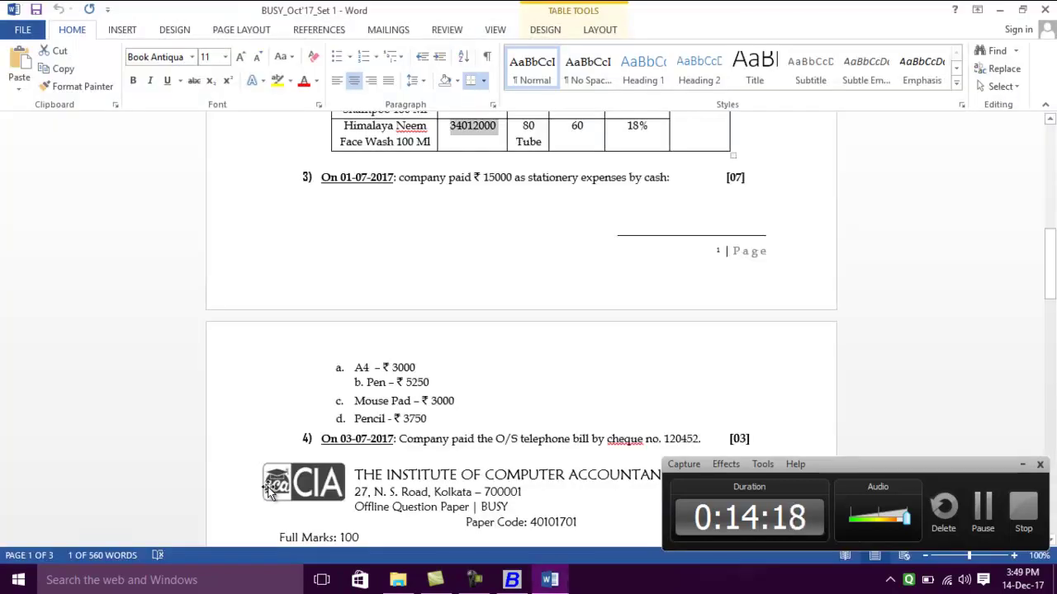
pyautogui.press('alt')
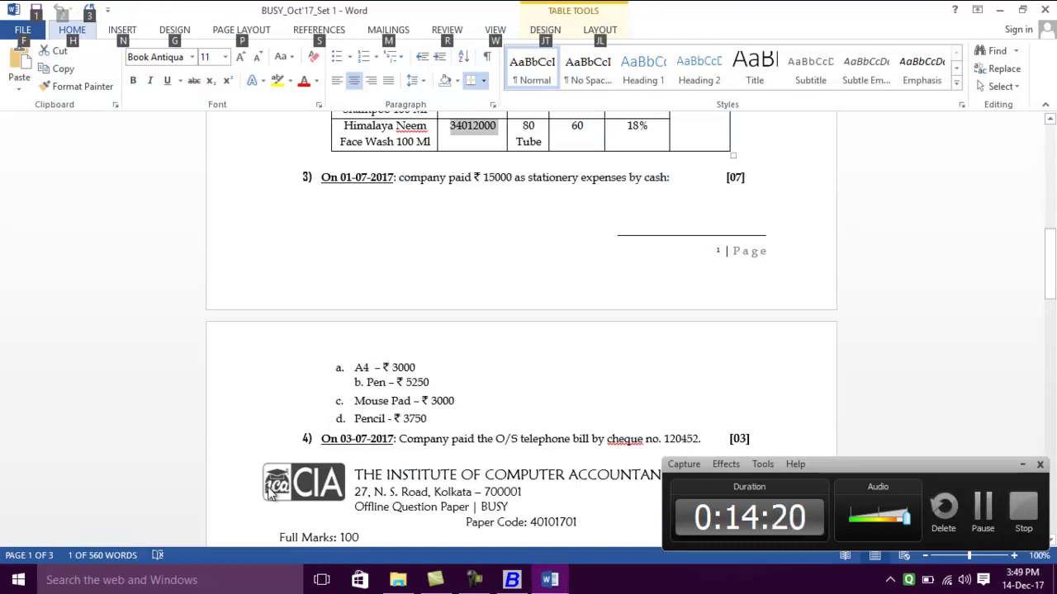
pyautogui.hotkey('alt', 'Tab')
pyautogui.write('pen')
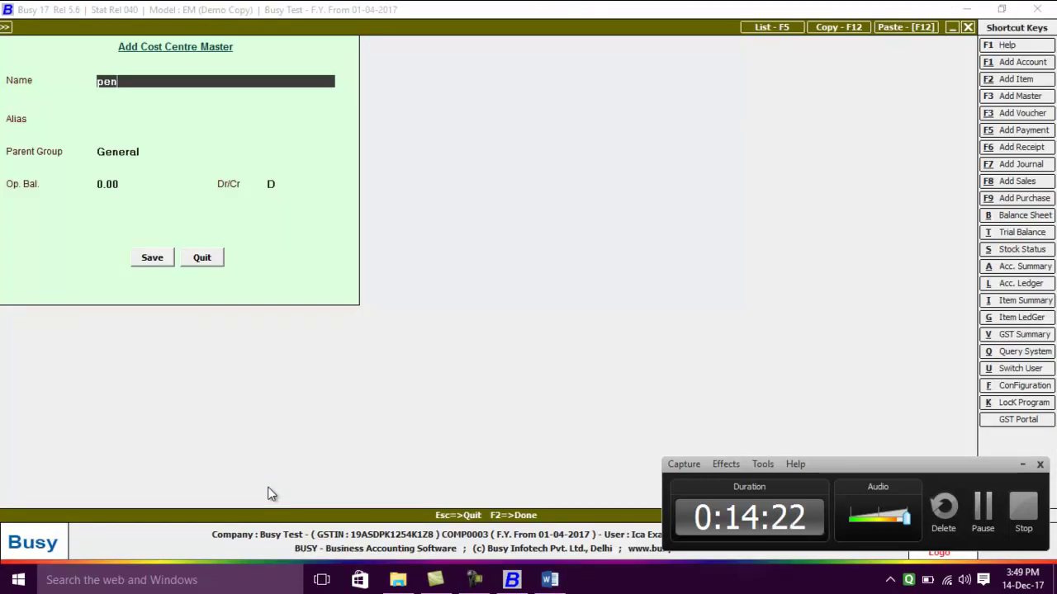
pyautogui.press('Return')
pyautogui.press('Return')
pyautogui.press('Return')
pyautogui.press('Return')
pyautogui.write('penci')
pyautogui.press('Return')
pyautogui.press('Return')
pyautogui.press('Return')
pyautogui.press('Return')
pyautogui.press('Escape')
pyautogui.press('Escape')
pyautogui.press('Escape')
pyautogui.press('Escape')
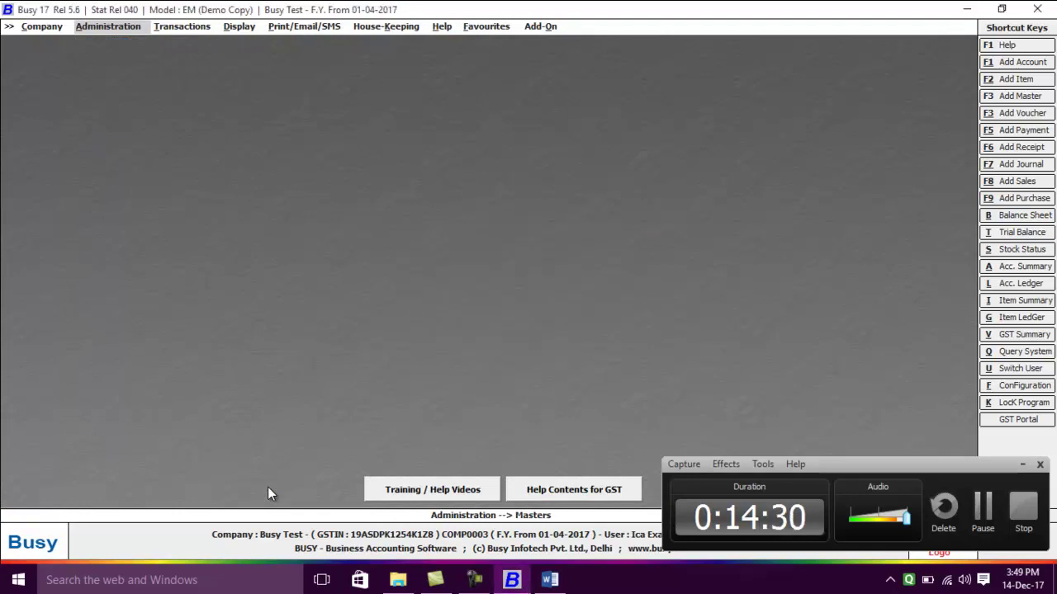
# - Open a new payment voucher from Transactions
pyautogui.press('Right')
pyautogui.press('Return')
pyautogui.press('Down')
pyautogui.press('Down')
pyautogui.press('Down')
pyautogui.press('Down')
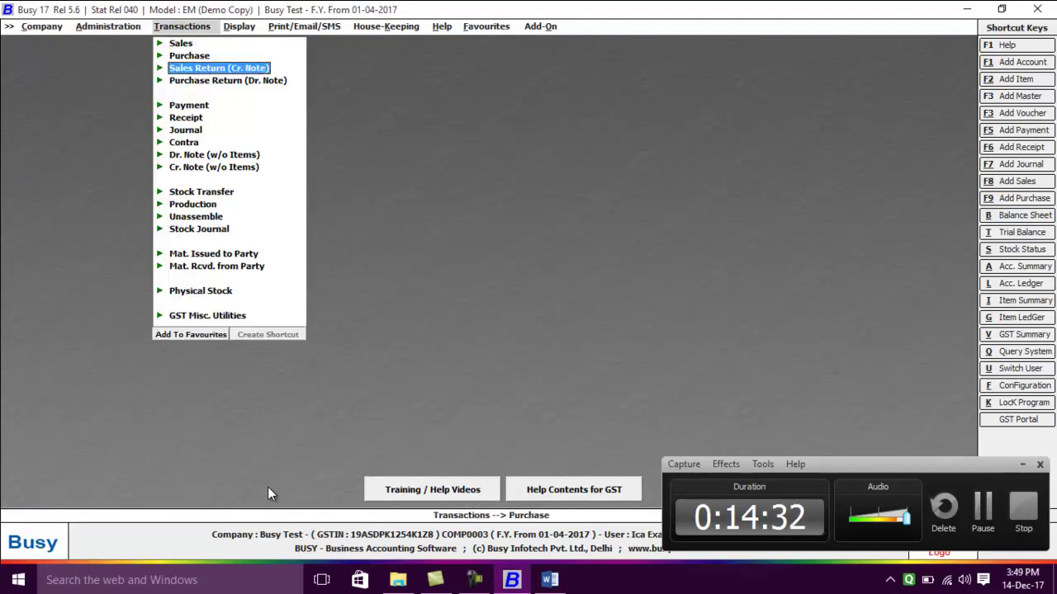
pyautogui.press('Return')
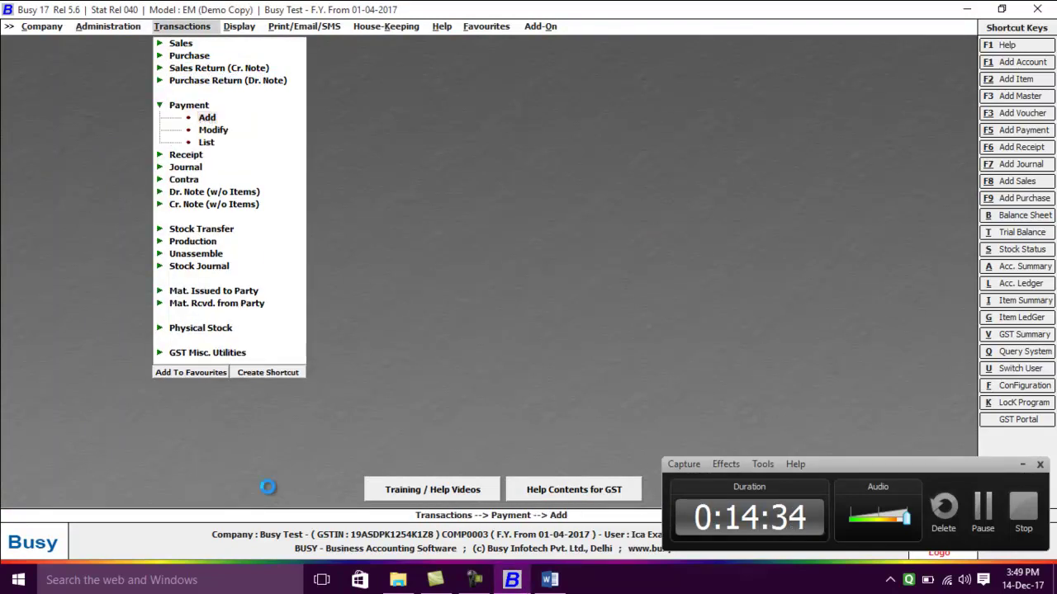
pyautogui.hotkey('alt', 'Tab')
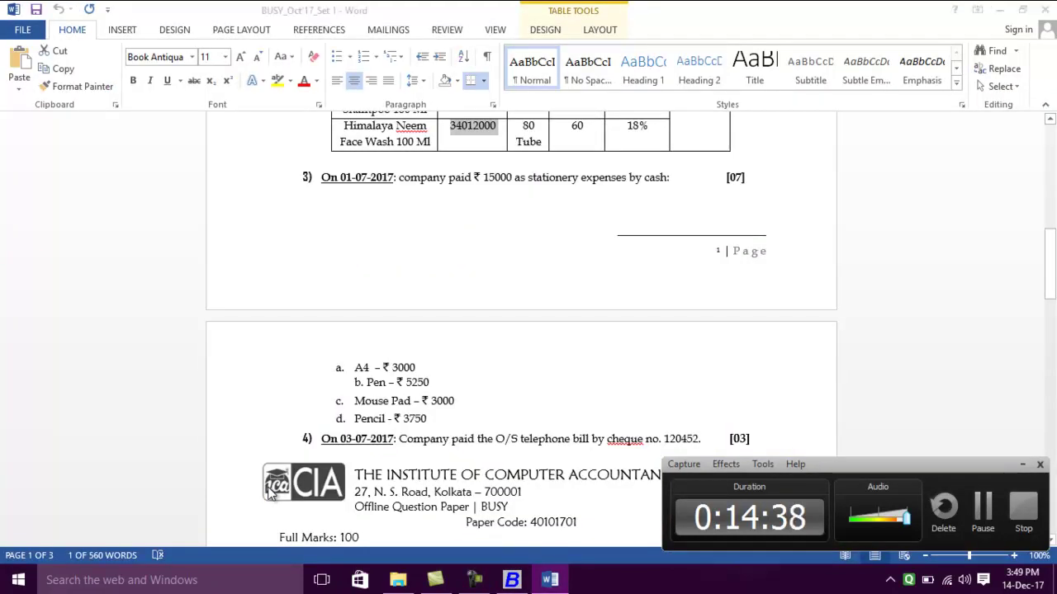
pyautogui.hotkey('alt', 'Tab')
# - Date the voucher 01-07-2017, mark it Not Applicable/Non-GST, and start a new debit account
pyautogui.write('1')
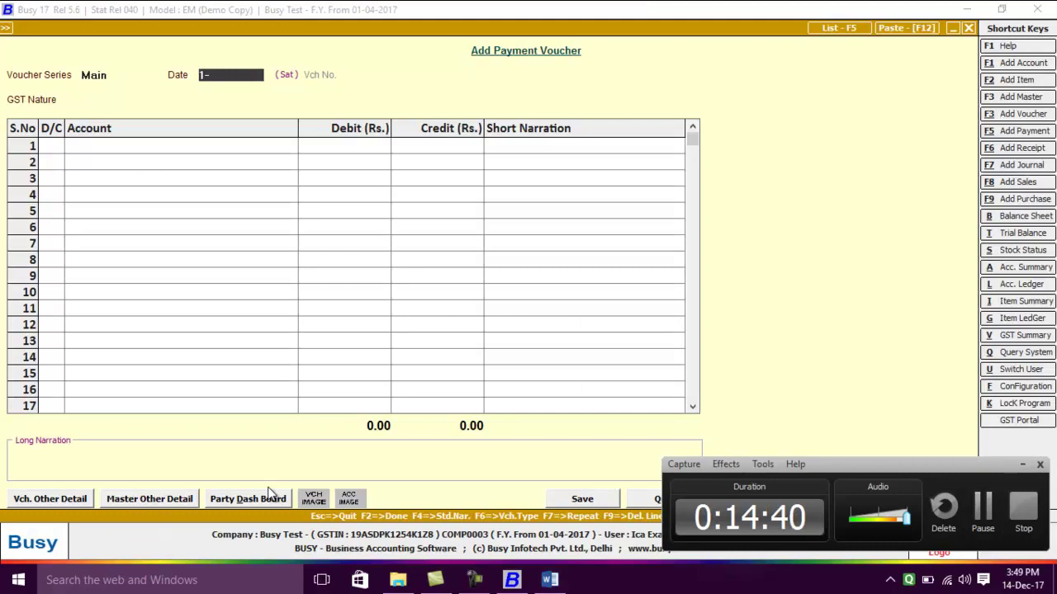
pyautogui.press('Return')
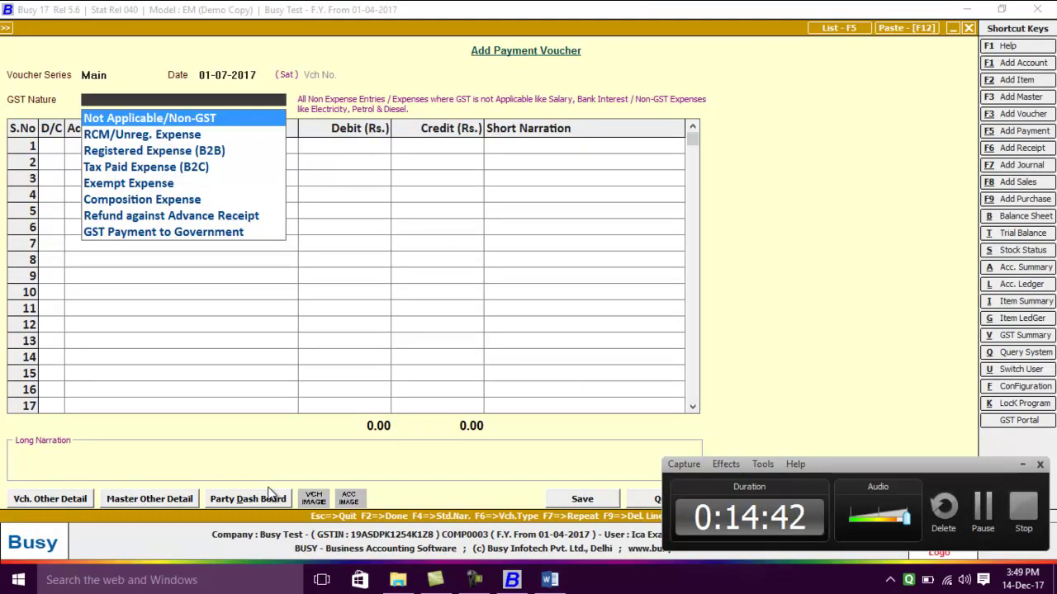
pyautogui.press('Return')
pyautogui.press('Return')
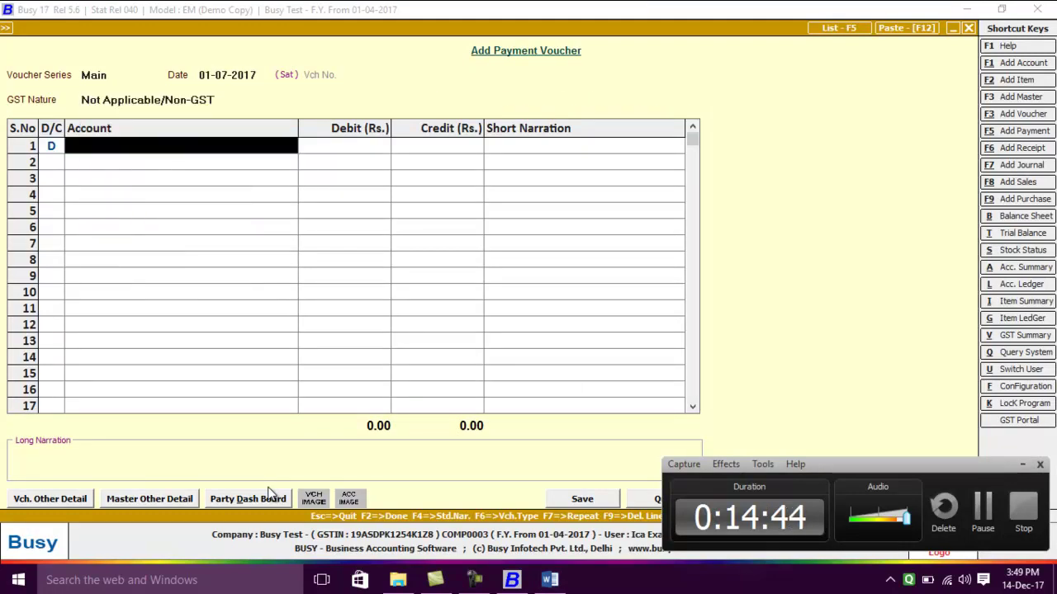
pyautogui.write('s')
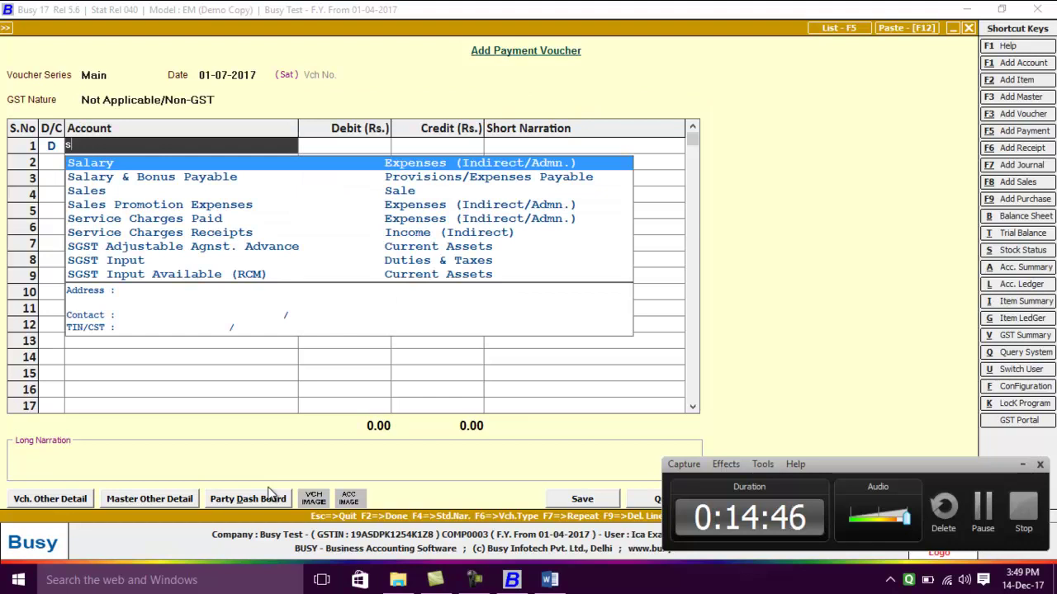
pyautogui.press('Down')
pyautogui.press('Down')
pyautogui.press('Down')
pyautogui.hotkey('alt', 'f1')
# - Save account 'Stationary' under Expenses (Indirect/Admn.) with cost centre allocation, debiting it on line 1
pyautogui.write('stationary')
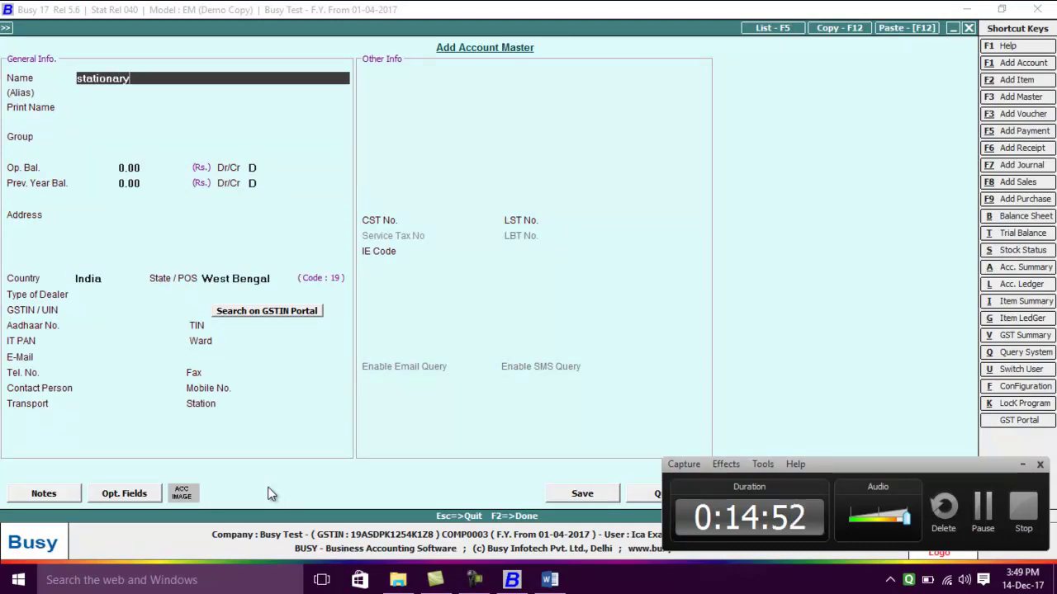
pyautogui.press('Return')
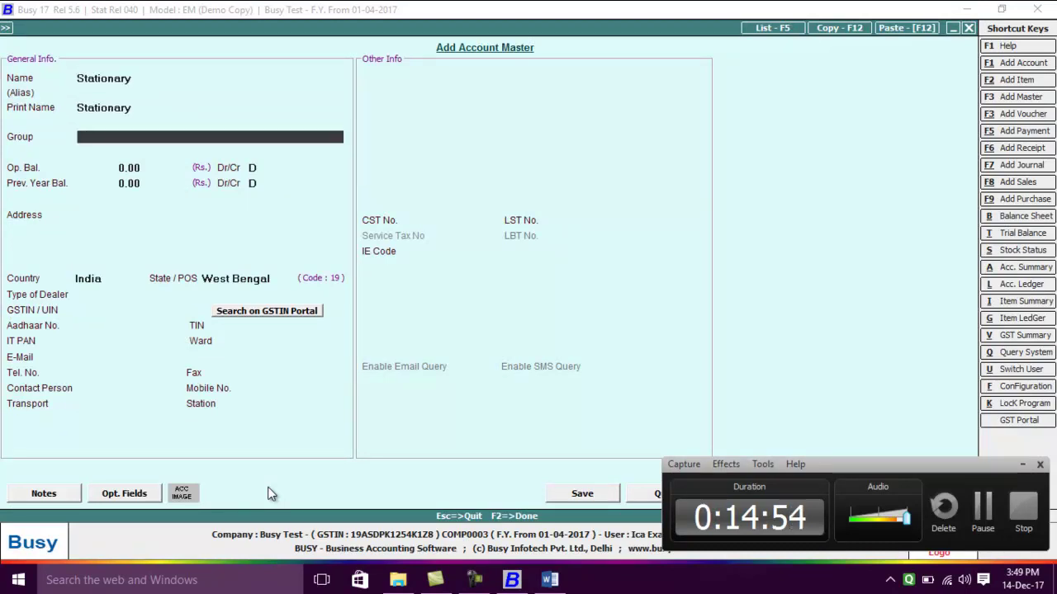
pyautogui.write('e')
pyautogui.press('Down')
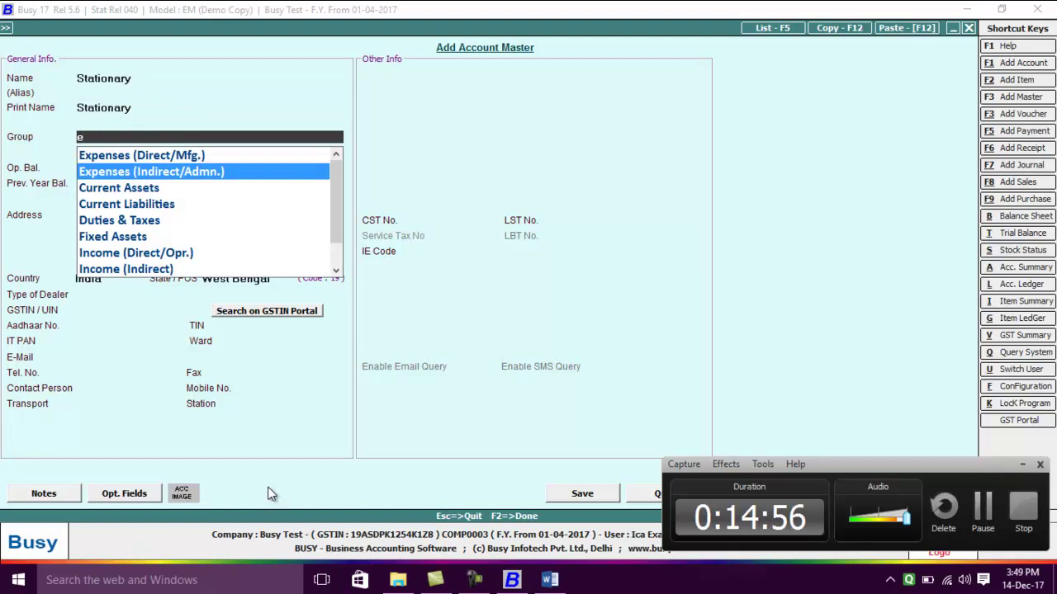
pyautogui.press('Return')
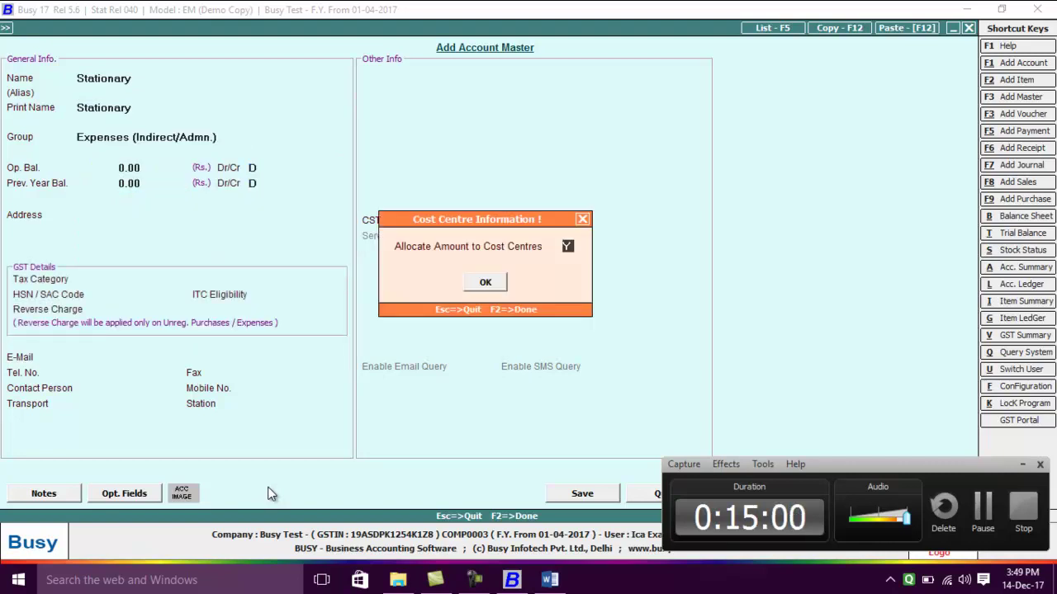
pyautogui.press('Return')
pyautogui.press('Return')
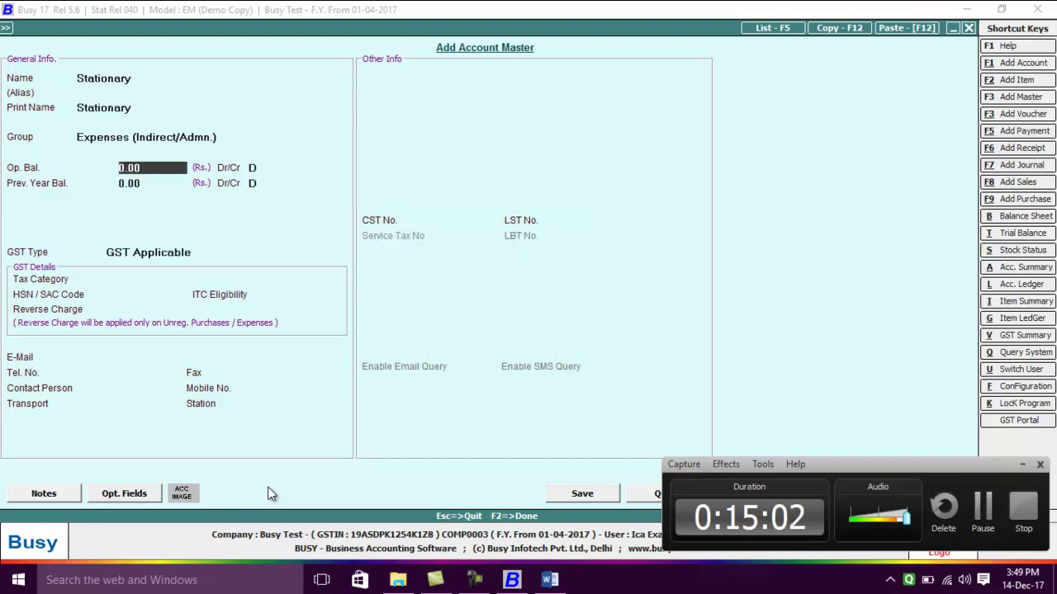
pyautogui.press('Return')
pyautogui.press('Return')
pyautogui.press('Return')
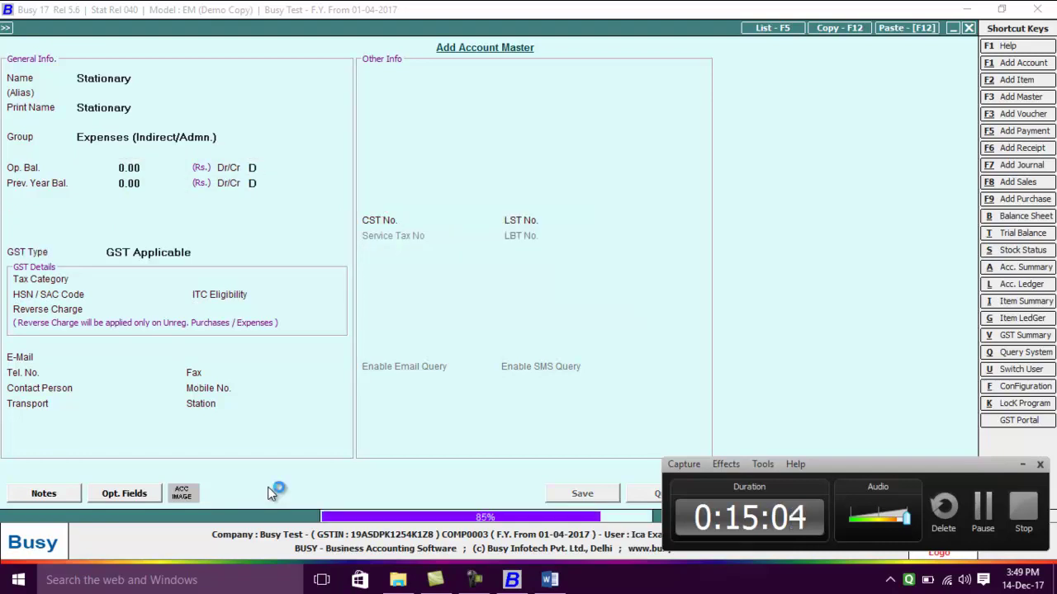
pyautogui.press('Return')
pyautogui.hotkey('alt', 'Tab')
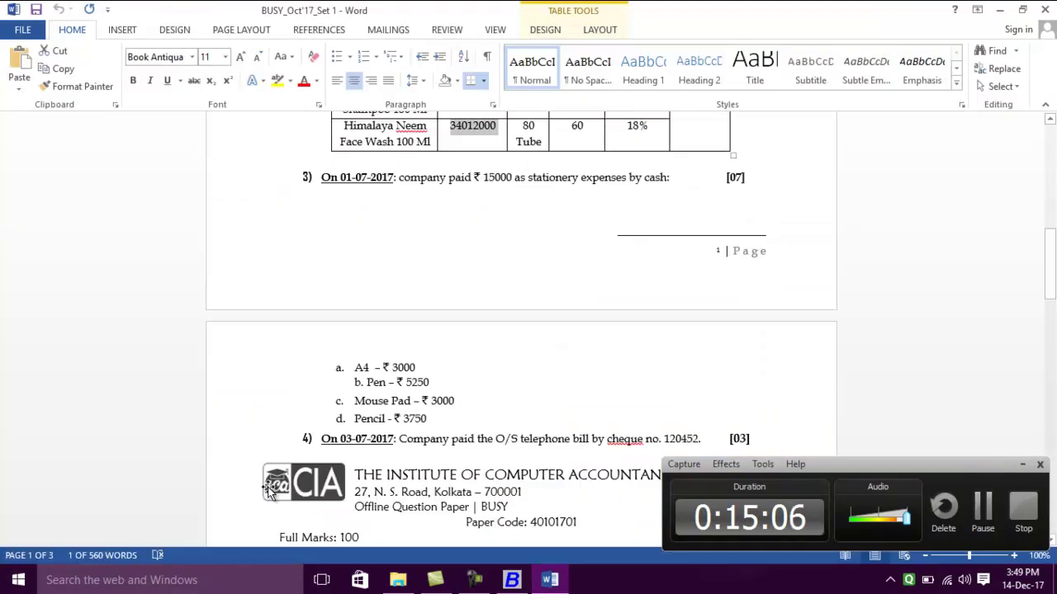
pyautogui.hotkey('alt', 'Tab')
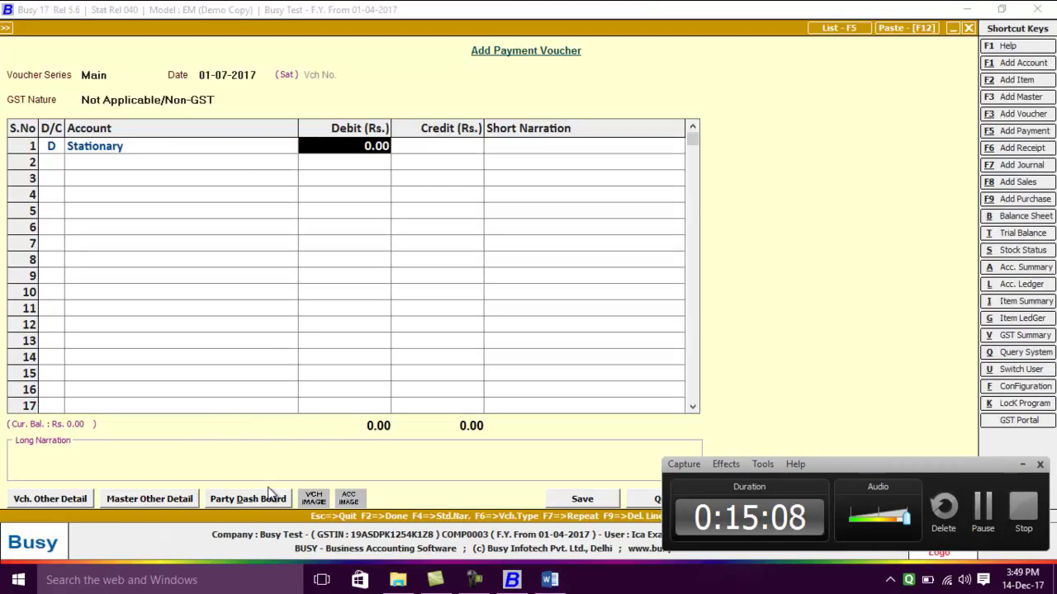
# - Debit 15,000 to Stationary and credit Cash for the stationery payment
pyautogui.write('1500')
pyautogui.press('Return')
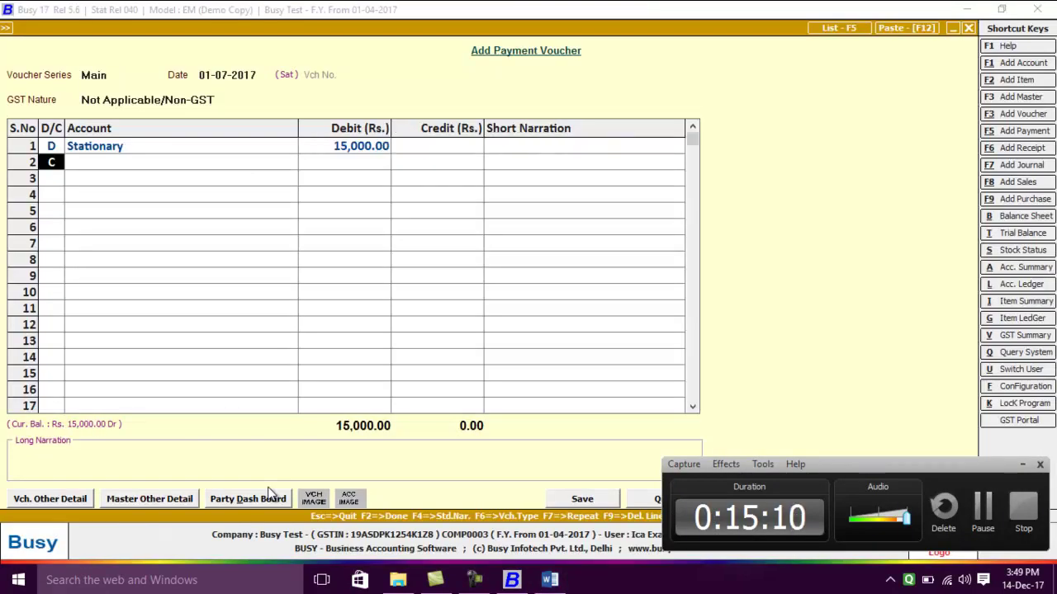
pyautogui.press('Return')
pyautogui.write('c')
pyautogui.press('Return')
pyautogui.press('Return')
pyautogui.press('Return')
pyautogui.press('Return')
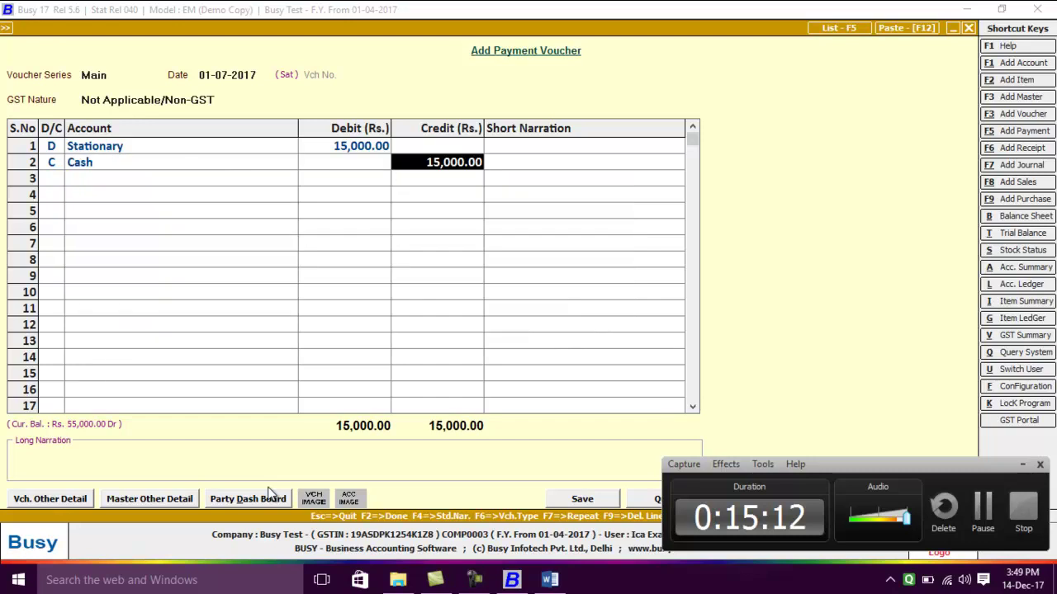
pyautogui.press('Return')
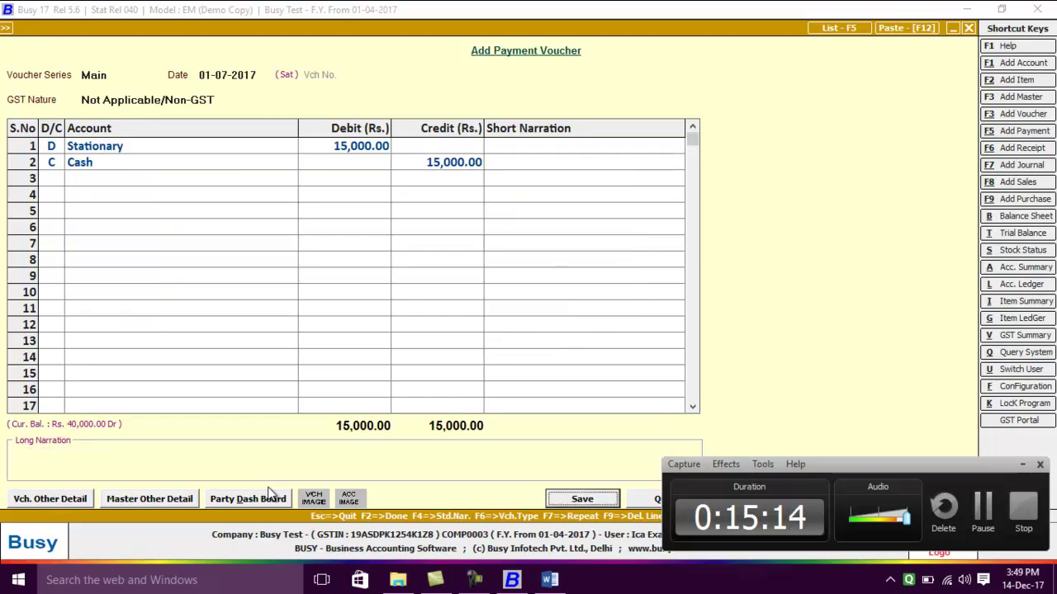
pyautogui.press('Return')
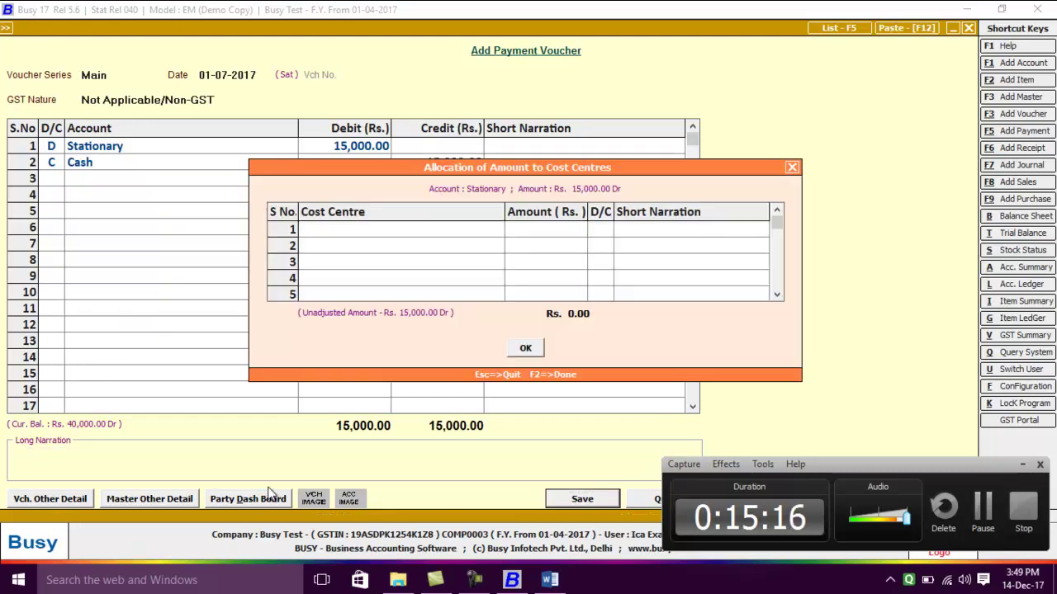
# - Allocate 3,000 to the A4 cost centre and 5,250 to Pen
pyautogui.hotkey('alt', 'Tab')
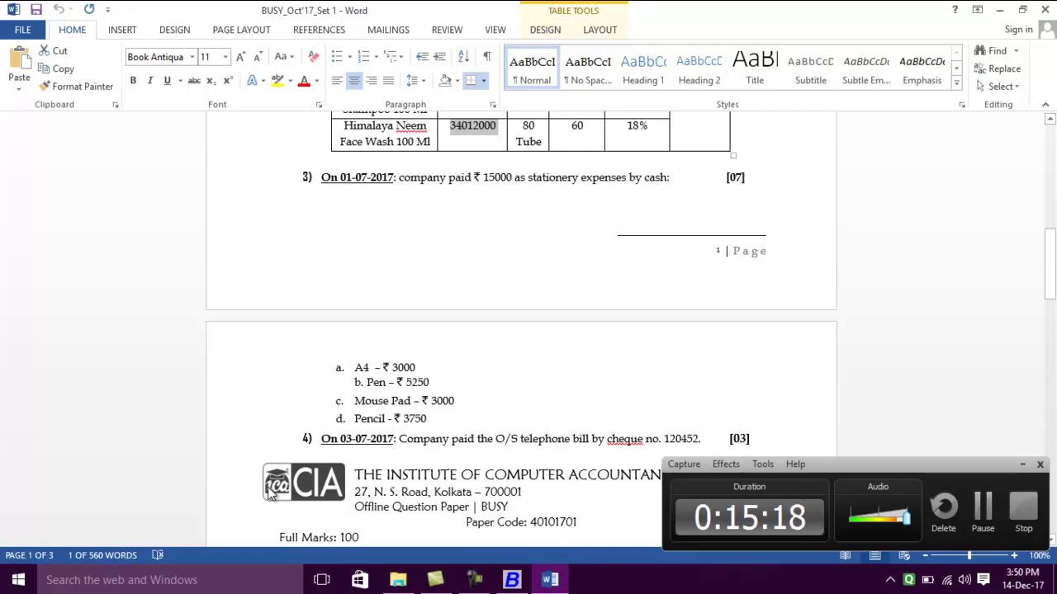
pyautogui.hotkey('alt', 'Tab')
pyautogui.write('a')
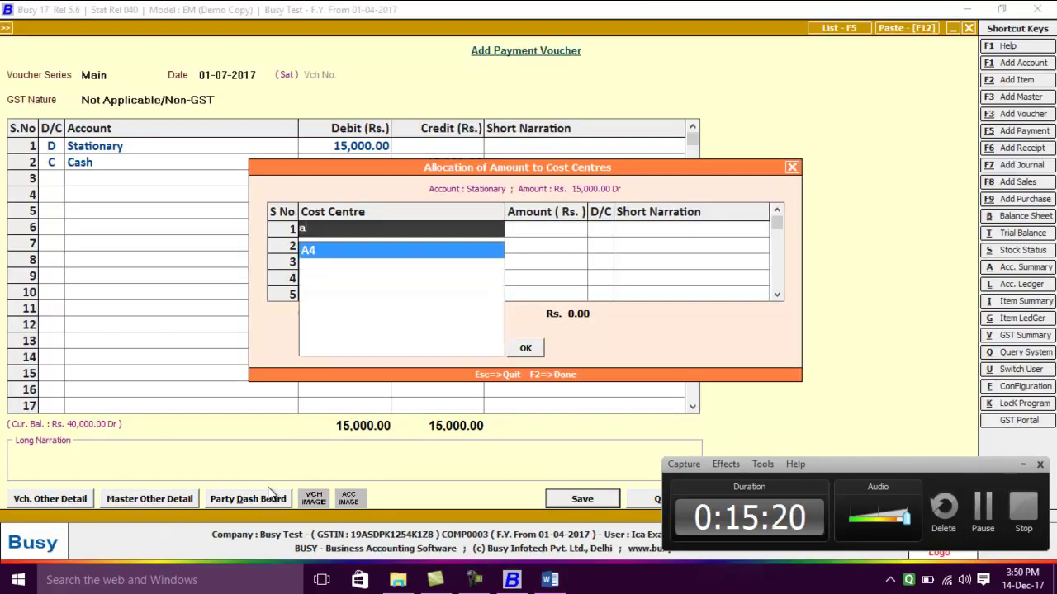
pyautogui.press('Return')
pyautogui.write('3000')
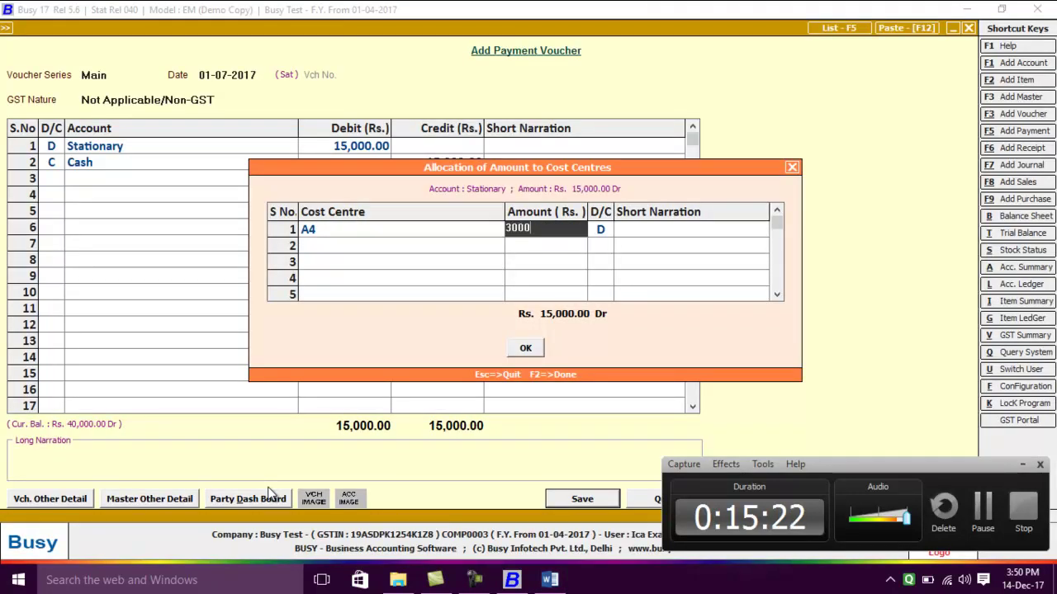
pyautogui.press('Return')
pyautogui.press('Return')
pyautogui.press('Return')
pyautogui.hotkey('alt', 'Tab')
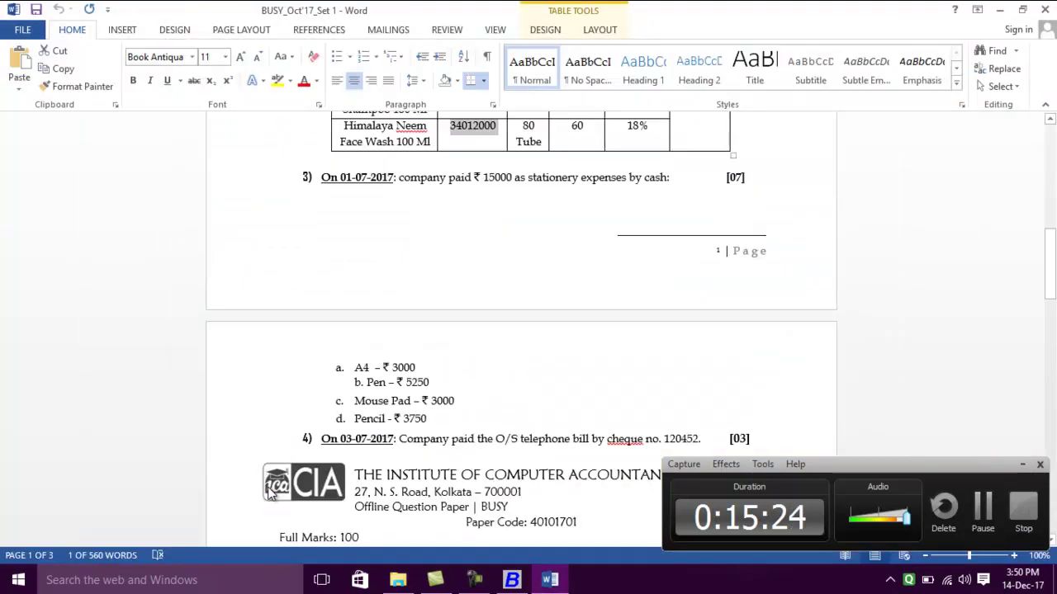
pyautogui.hotkey('alt', 'Tab')
pyautogui.write('pe')
pyautogui.press('Return')
pyautogui.hotkey('alt', 'Tab')
pyautogui.hotkey('alt', 'Tab')
pyautogui.write('52')
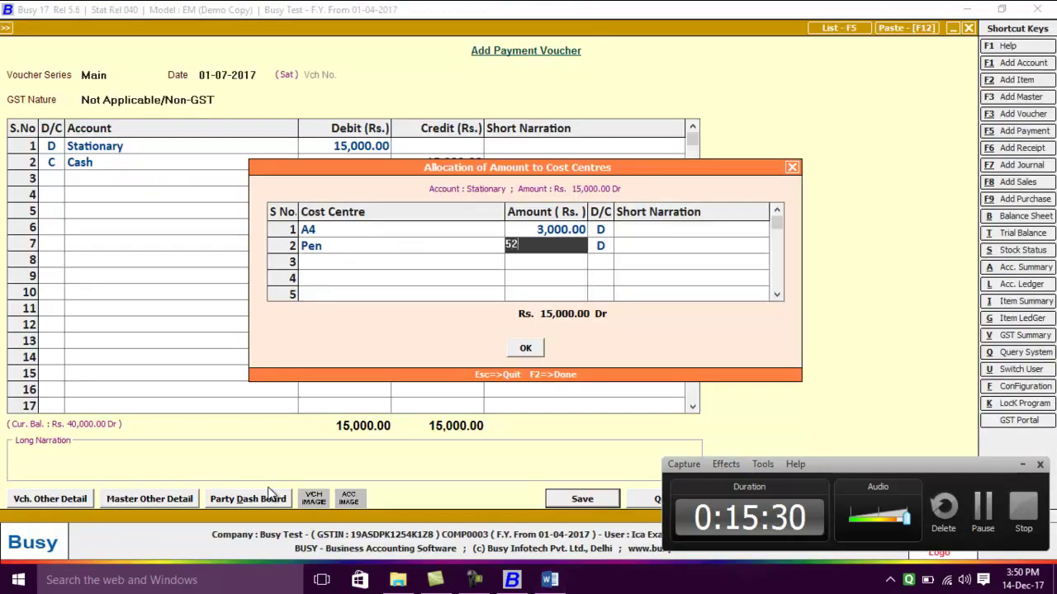
pyautogui.write('50')
pyautogui.press('Return')
pyautogui.press('Return')
pyautogui.press('Return')
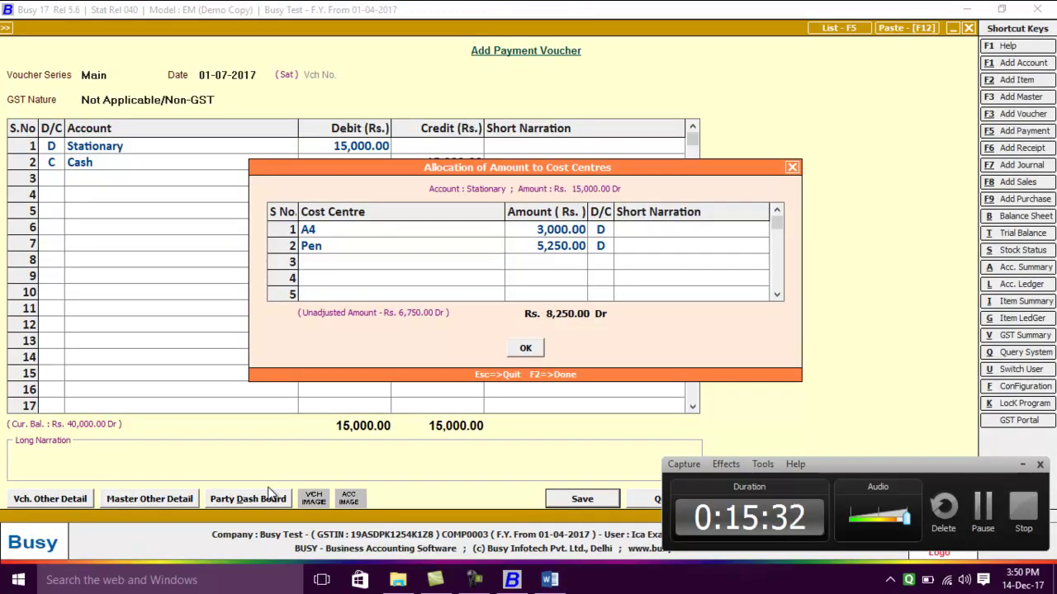
# - Allocate 3,000 to Mouse and the remaining 3,750 to Pencil, then save the voucher
pyautogui.hotkey('alt', 'Tab')
pyautogui.hotkey('alt', 'Tab')
pyautogui.write('m')
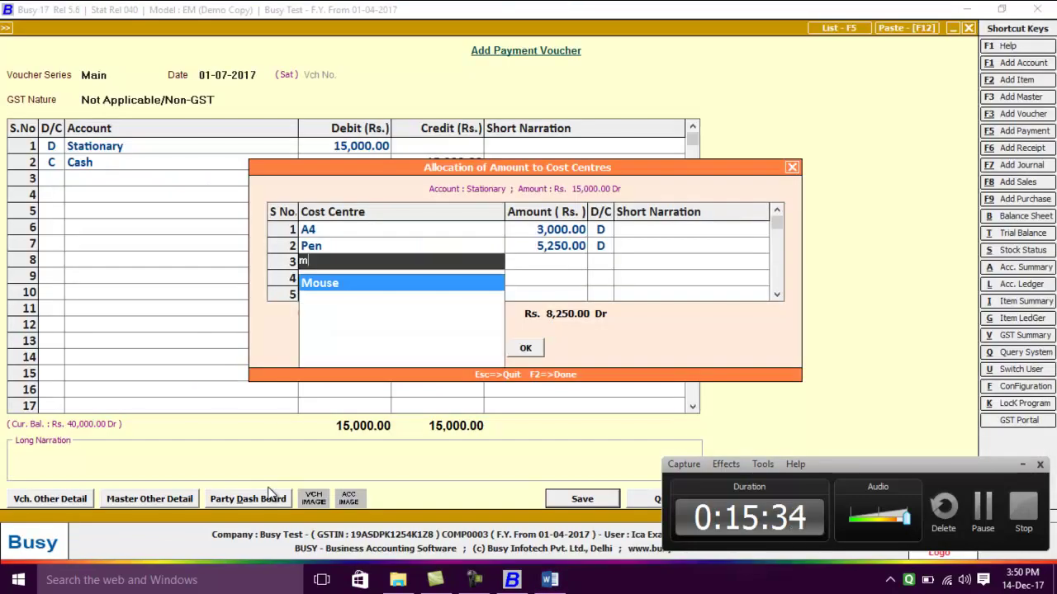
pyautogui.press('Return')
pyautogui.write('3000')
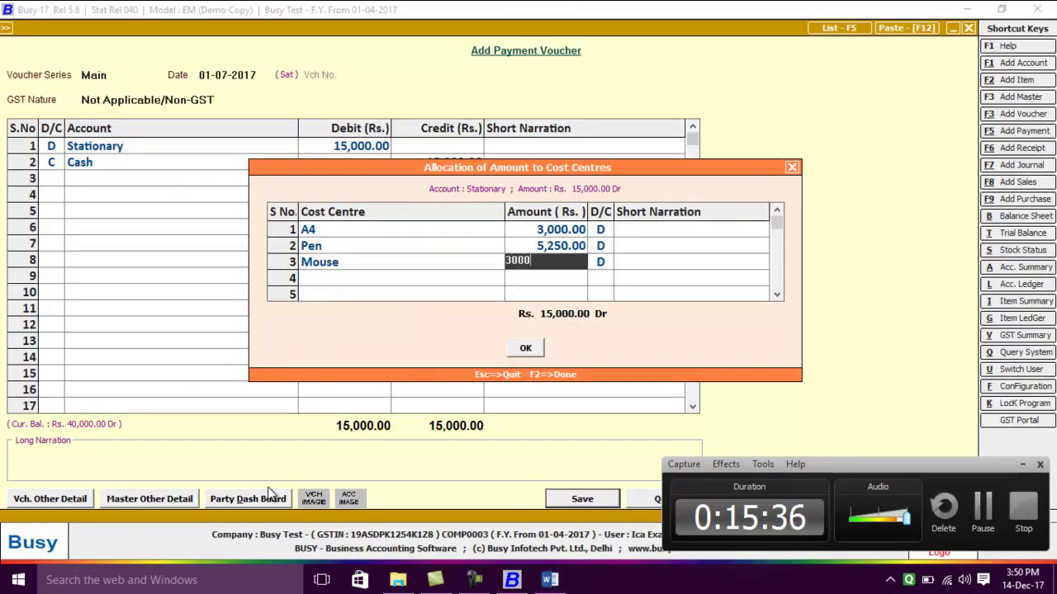
pyautogui.press('Return')
pyautogui.press('Return')
pyautogui.hotkey('alt', 'Tab')
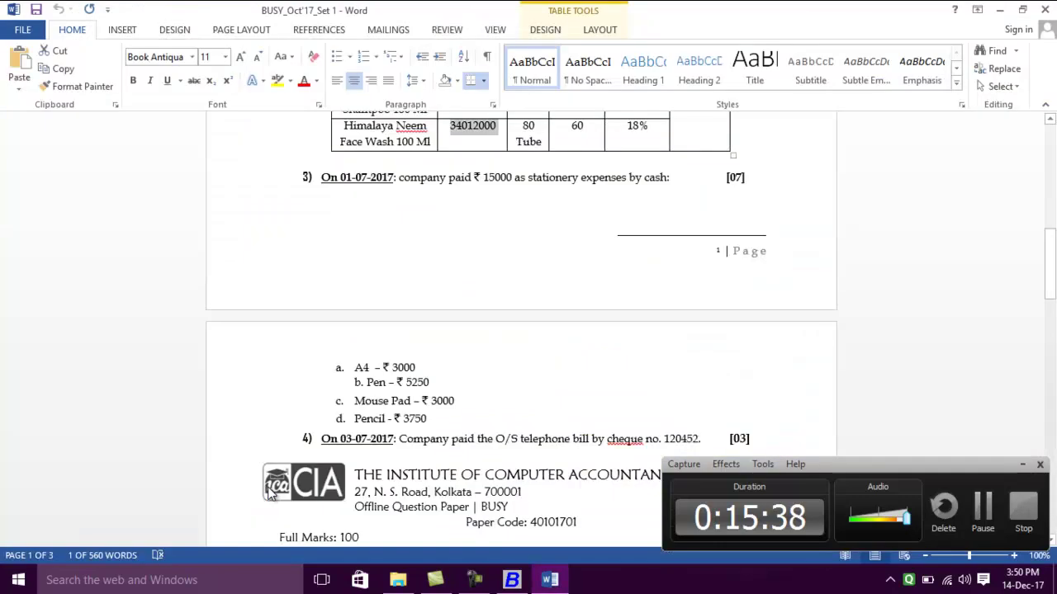
pyautogui.hotkey('alt', 'Tab')
pyautogui.write('p')
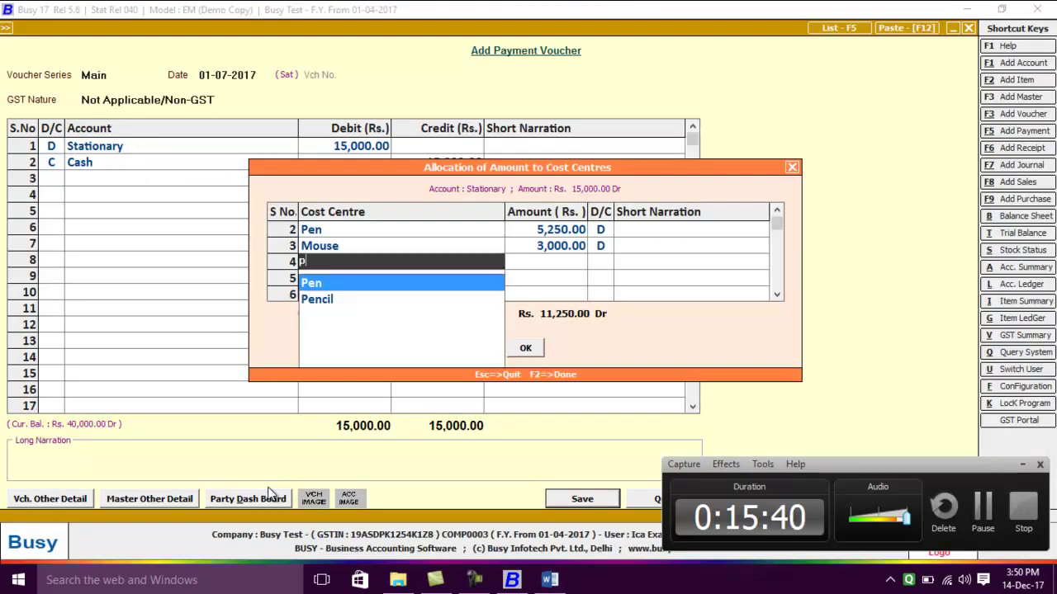
pyautogui.press('Down')
pyautogui.press('Return')
pyautogui.press('Return')
pyautogui.press('Return')
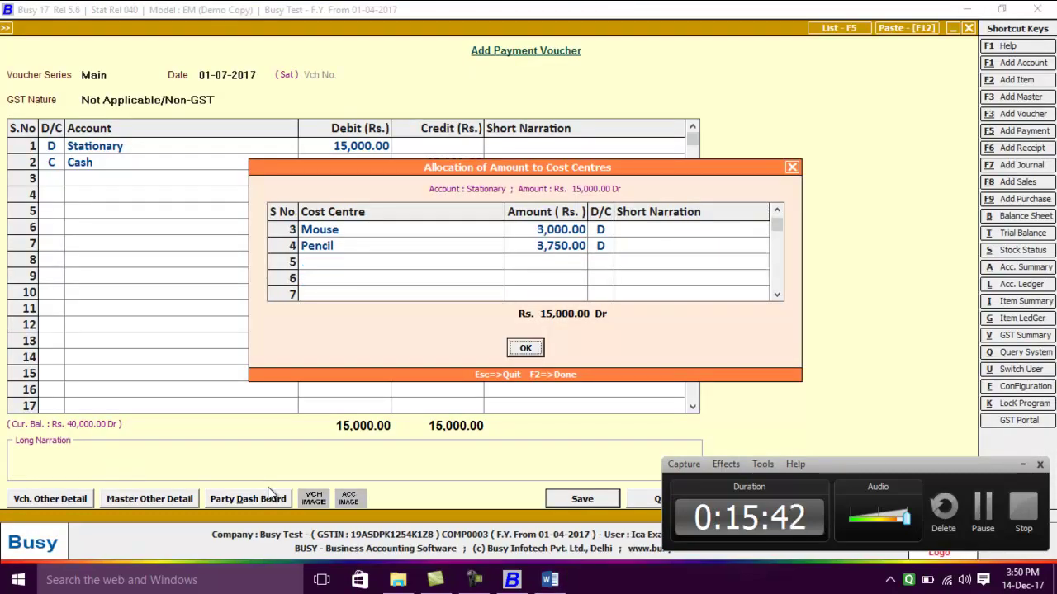
pyautogui.press('Return')
pyautogui.hotkey('alt', 'Tab')
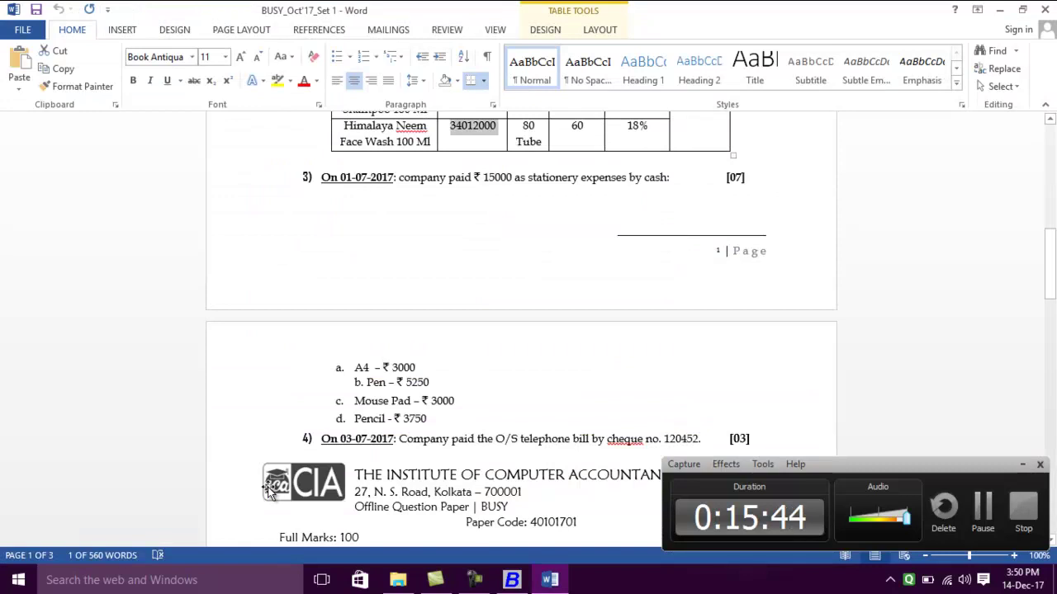
# - Read item 4, the telephone bill question, in the question paper, then return to Busy
pyautogui.press('Down')
pyautogui.press('Down')
pyautogui.press('Down')
pyautogui.press('Down')
pyautogui.press('Down')
pyautogui.press('Down')
pyautogui.press('Down')
pyautogui.press('Down')
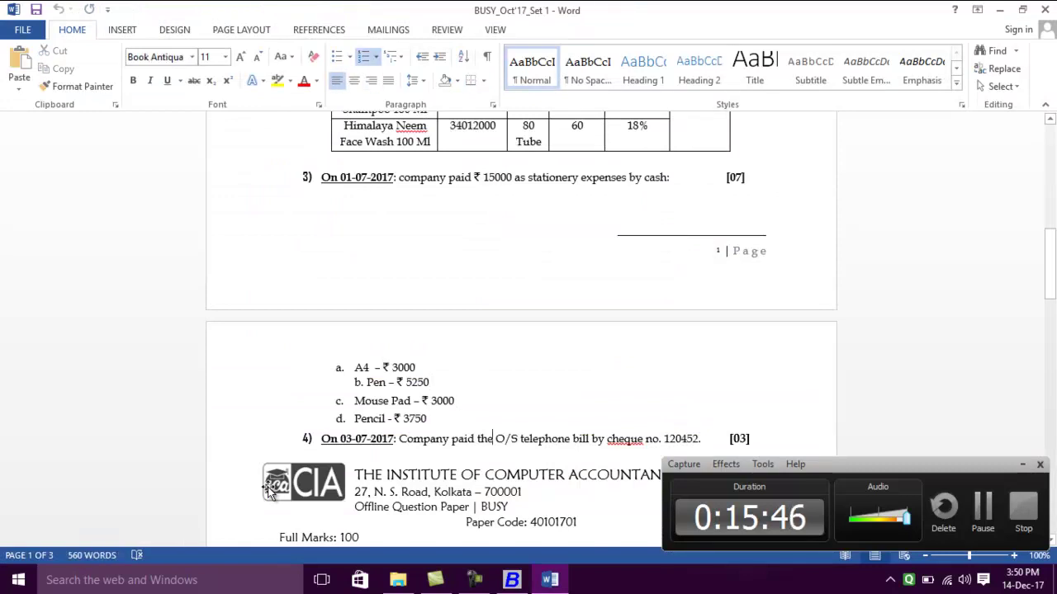
pyautogui.press('Down')
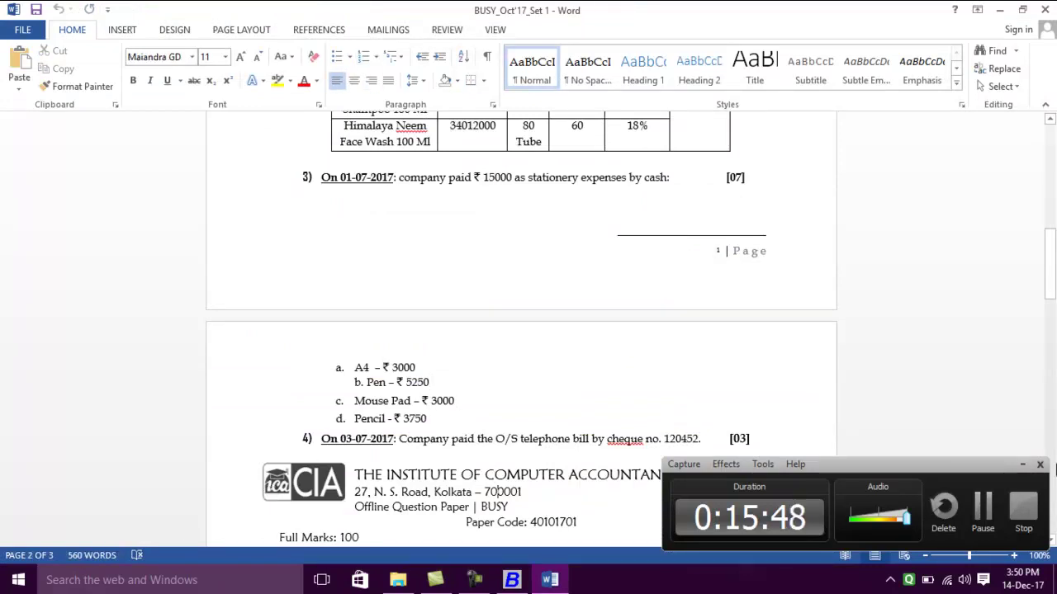
pyautogui.click(1022, 464)
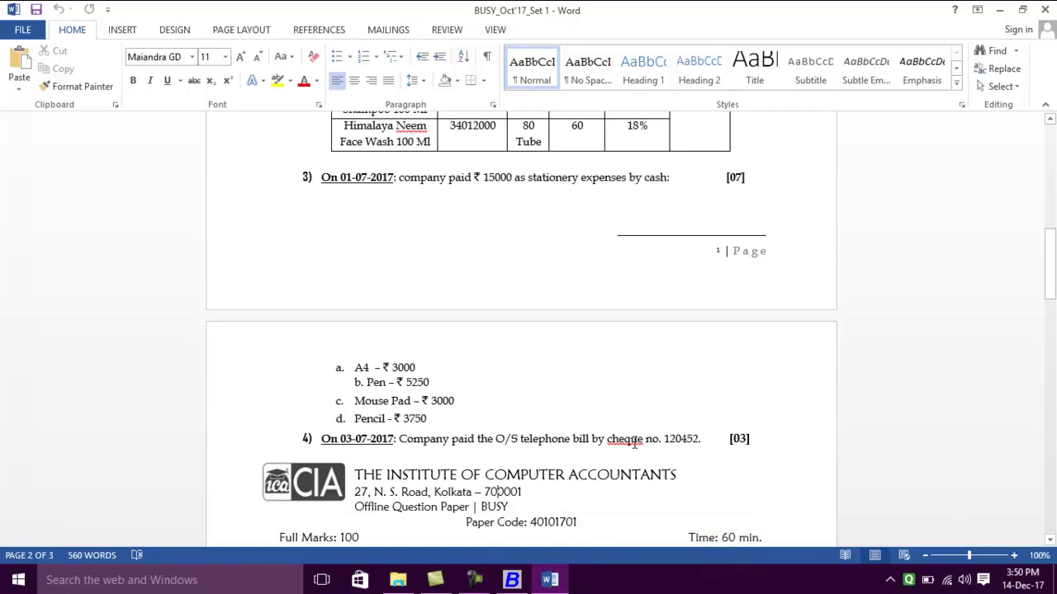
pyautogui.click(559, 450)
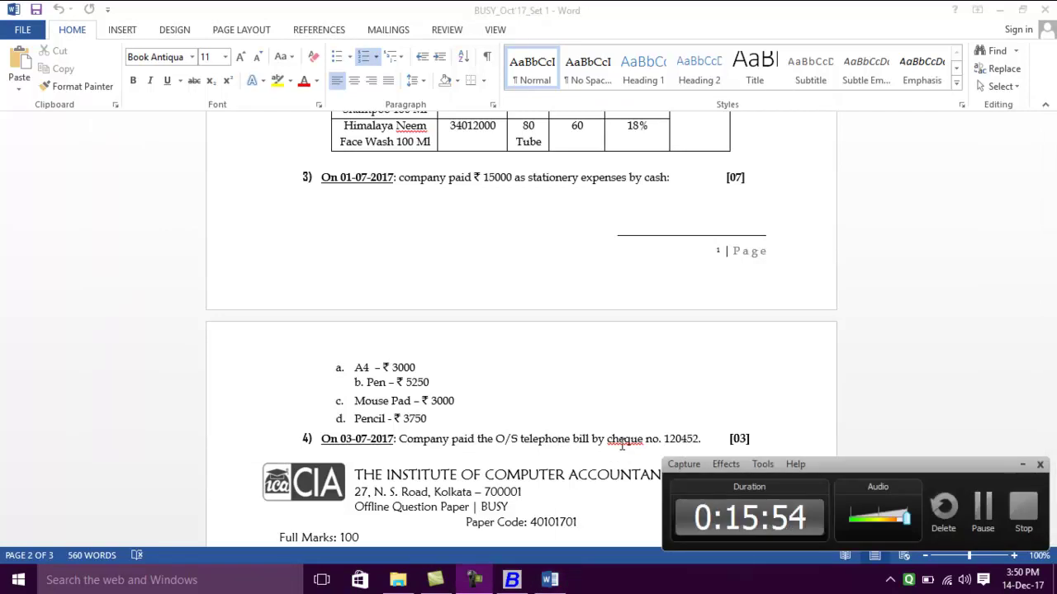
pyautogui.hotkey('alt', 'Tab')
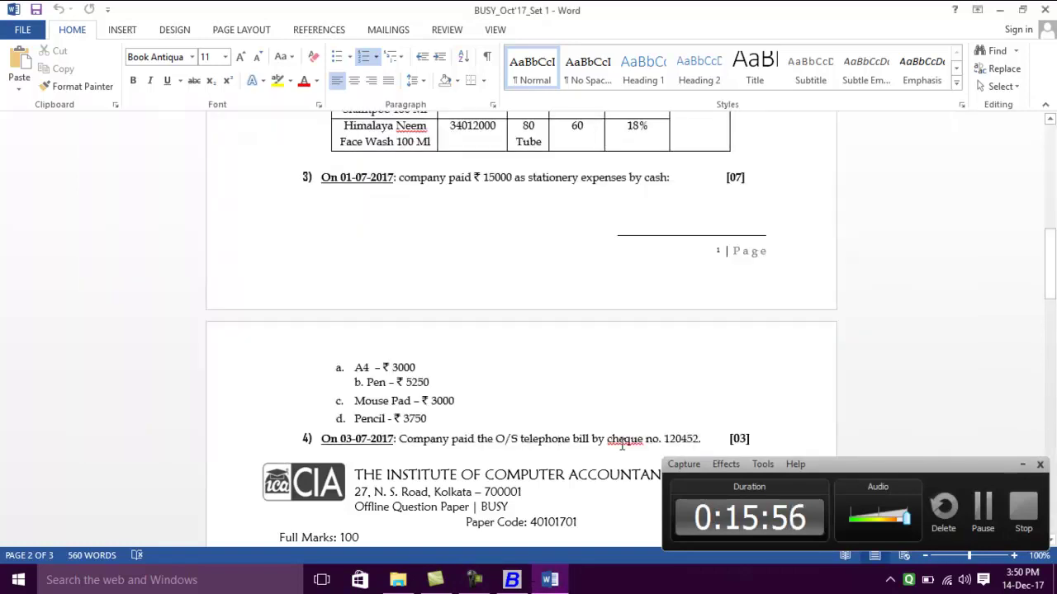
pyautogui.click(1022, 464)
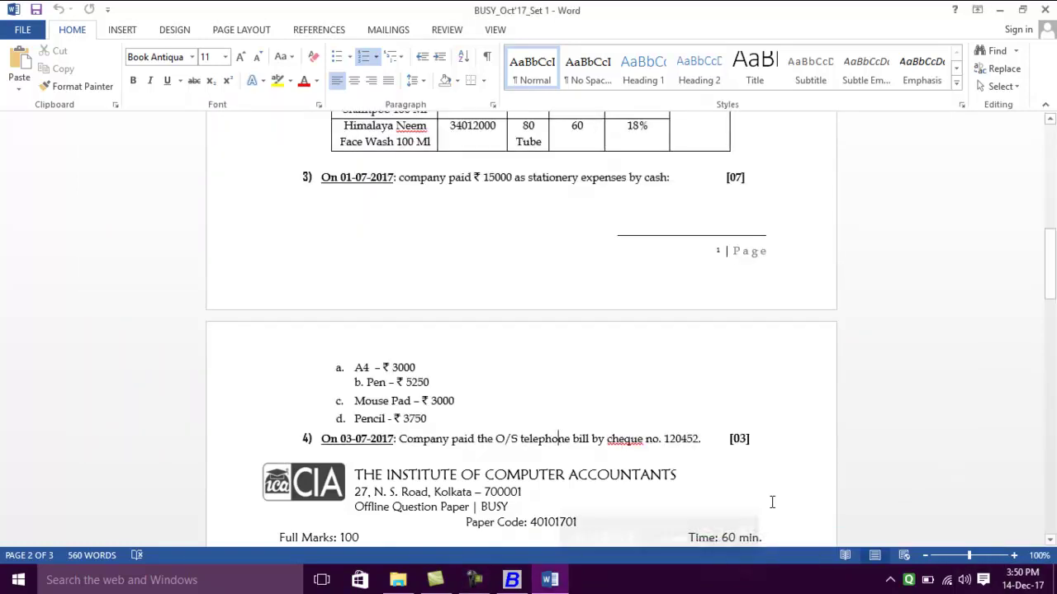
pyautogui.click(512, 581)
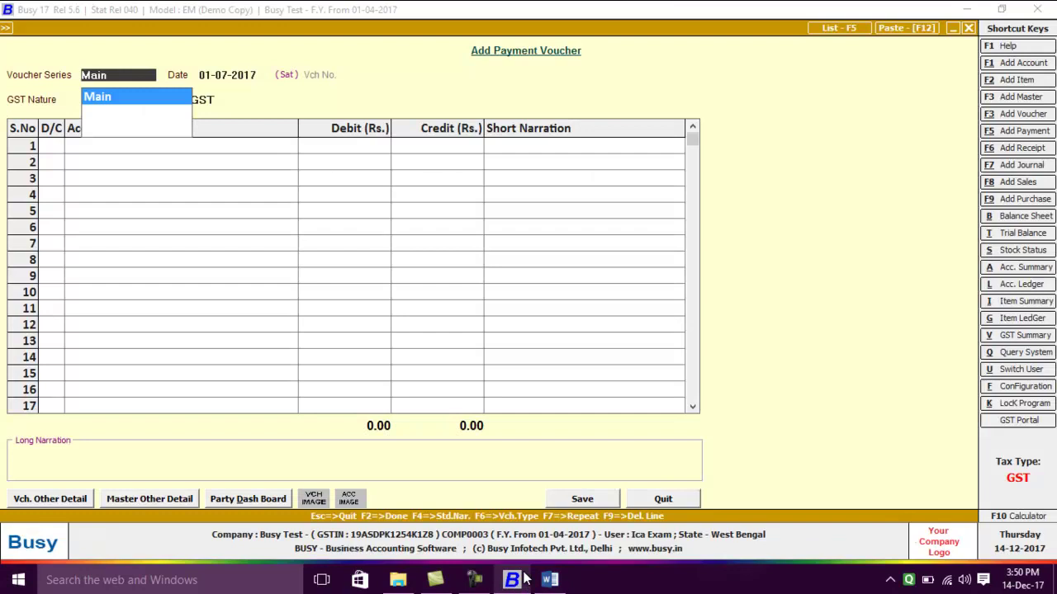
# - Accept the Main series and date the payment voucher 03-07-2017
pyautogui.press('Return')
pyautogui.click(525, 579)
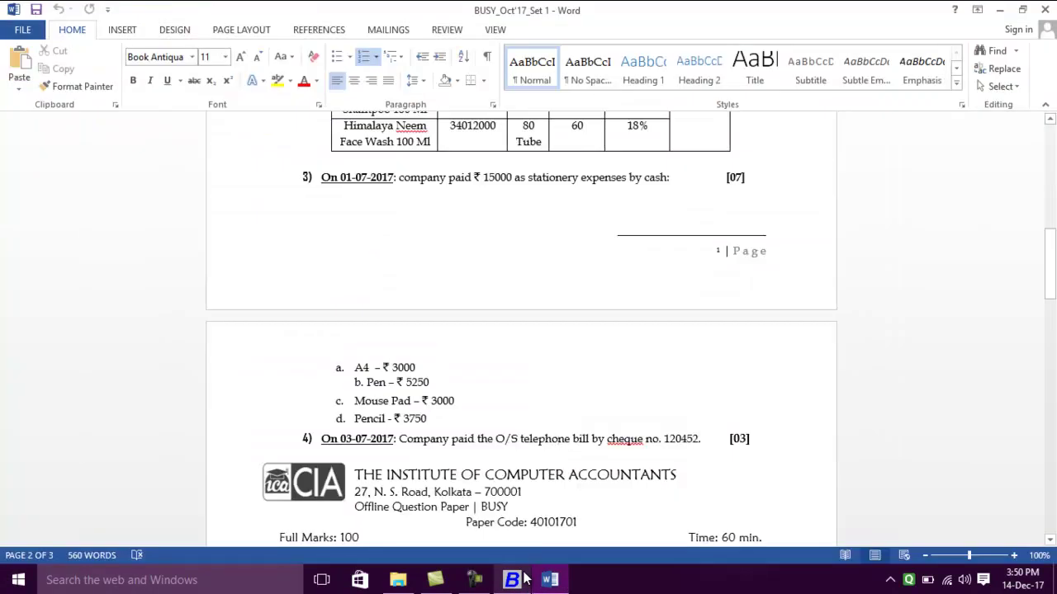
pyautogui.click(525, 579)
pyautogui.write('03')
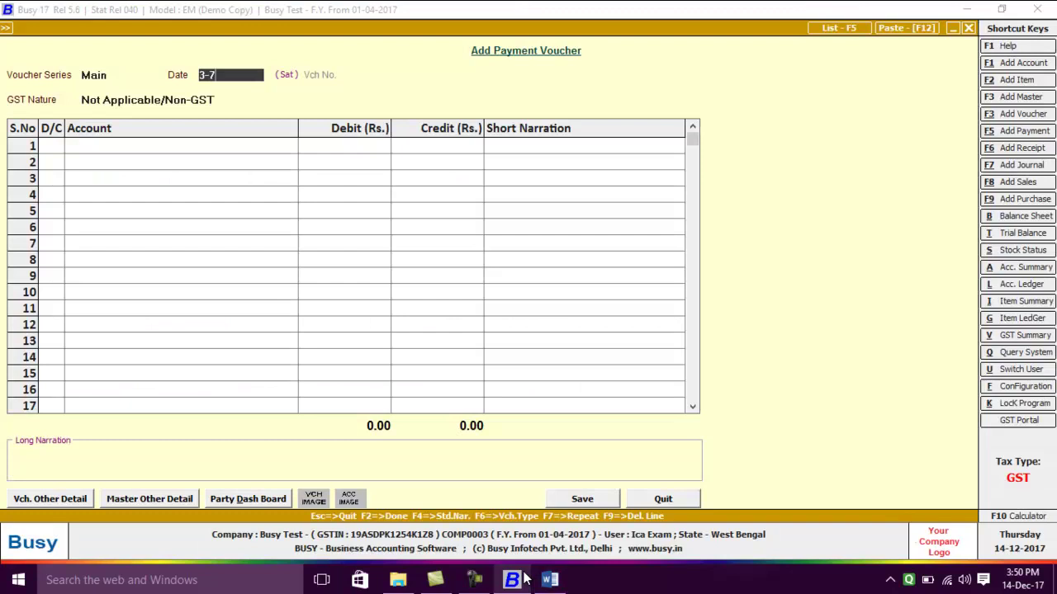
pyautogui.press('Return')
# - Debit O/s Telephone Bill with 28,500 on the first voucher line
pyautogui.press('Return')
pyautogui.press('Return')
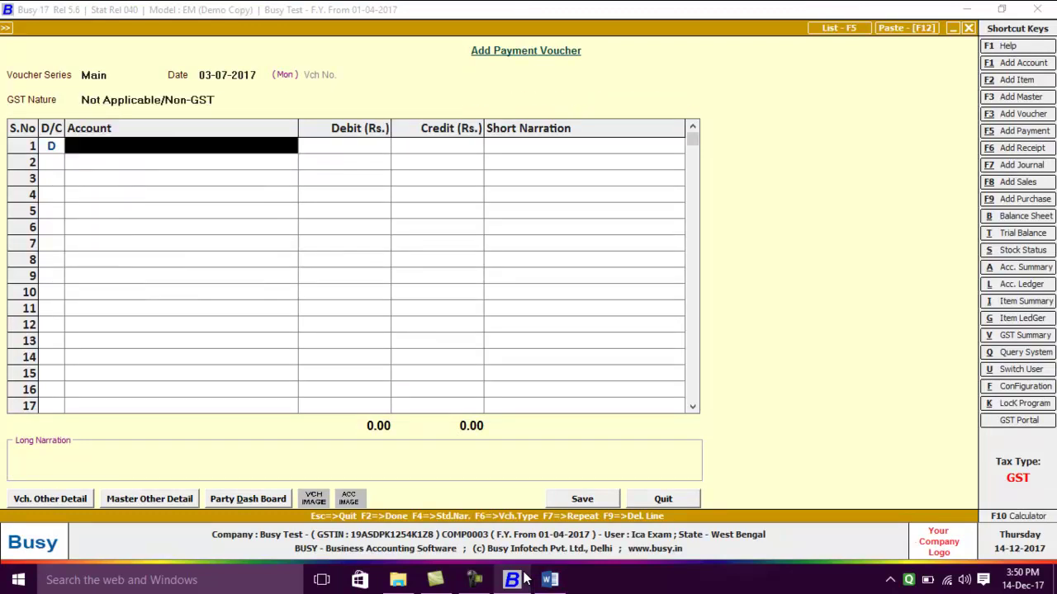
pyautogui.click(525, 579)
pyautogui.click(512, 579)
pyautogui.write('o')
pyautogui.press('Return')
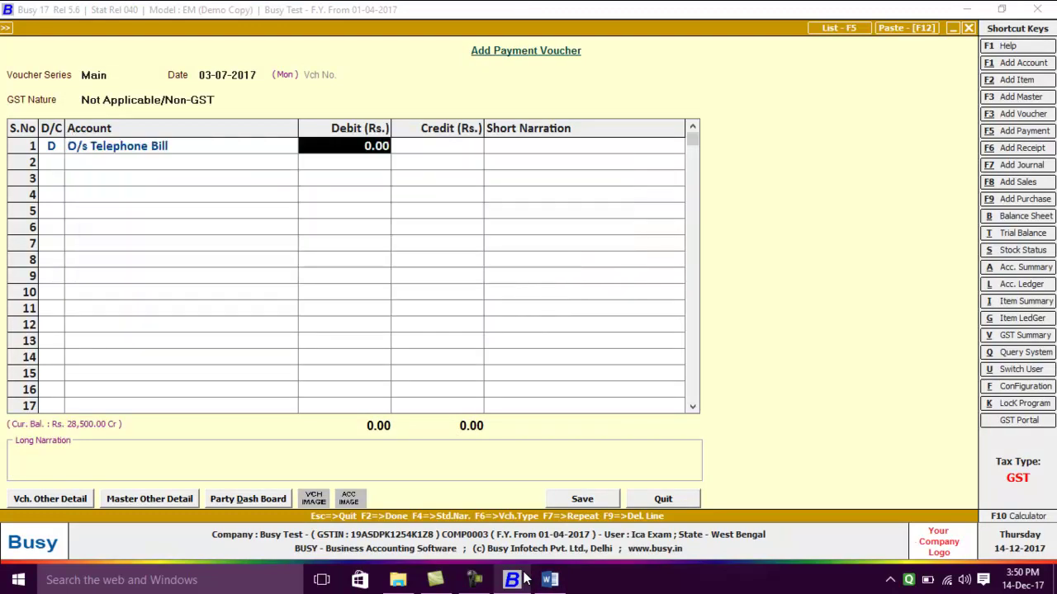
pyautogui.write('28500')
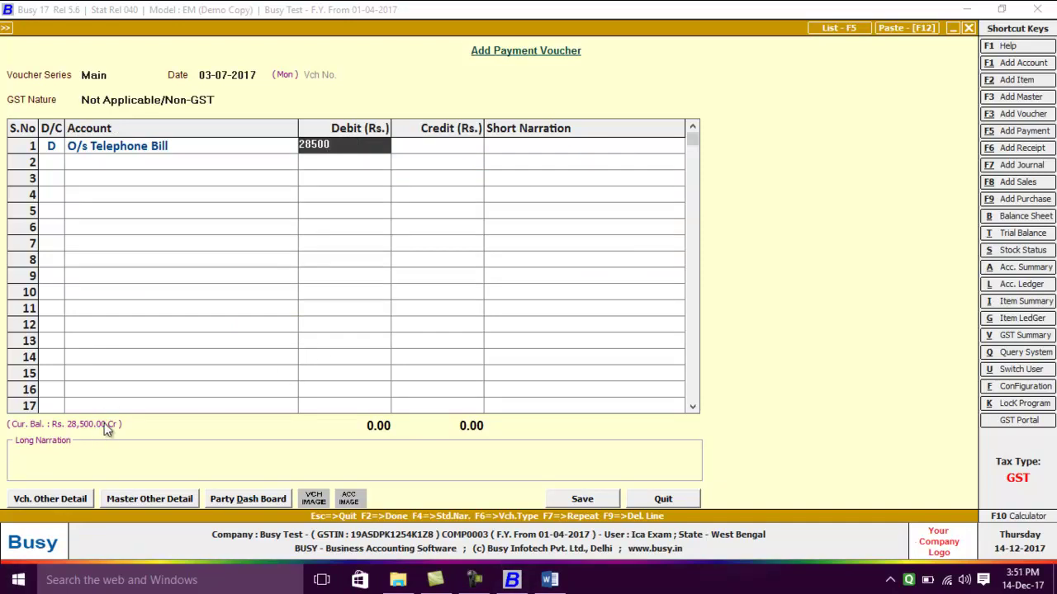
# - Credit Idbi Bank with 28,500 and save the telephone bill payment voucher
pyautogui.press('Return')
pyautogui.press('Return')
pyautogui.press('Return')
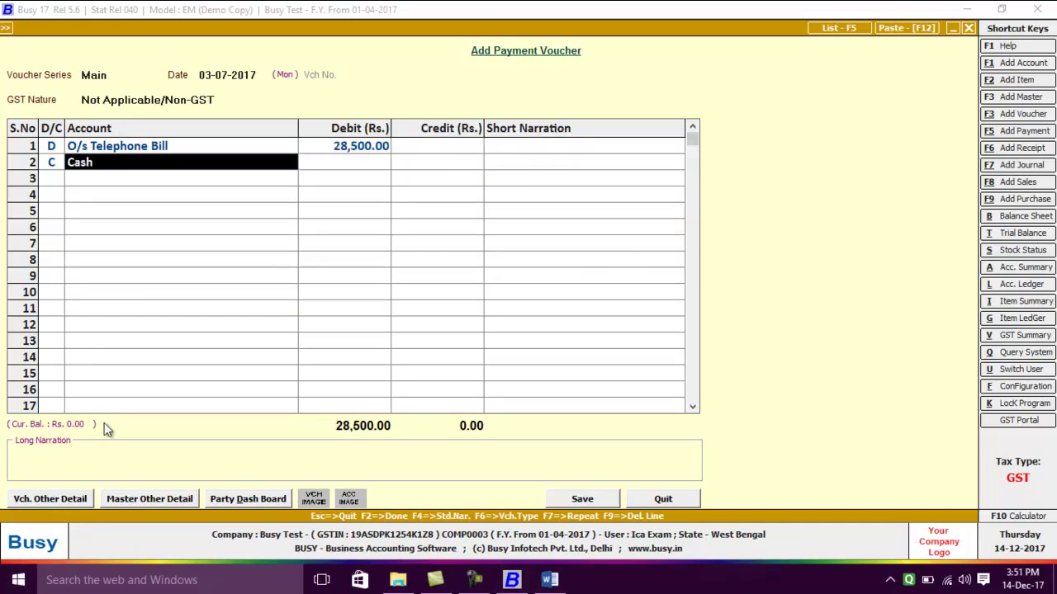
pyautogui.press('Down')
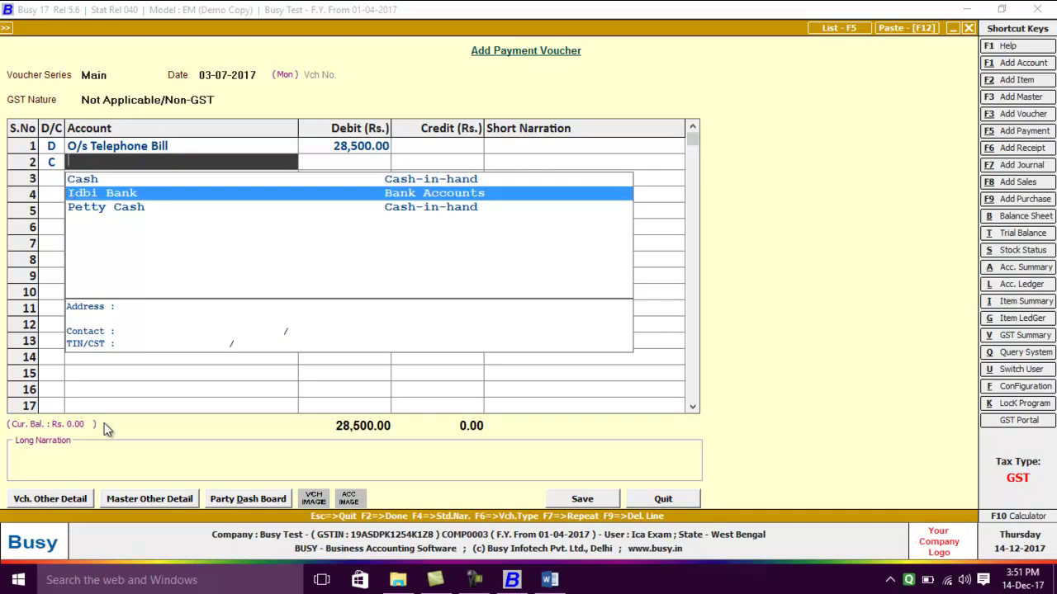
pyautogui.press('Return')
pyautogui.press('Return')
pyautogui.press('Return')
pyautogui.press('Return')
pyautogui.press('Return')
pyautogui.press('Return')
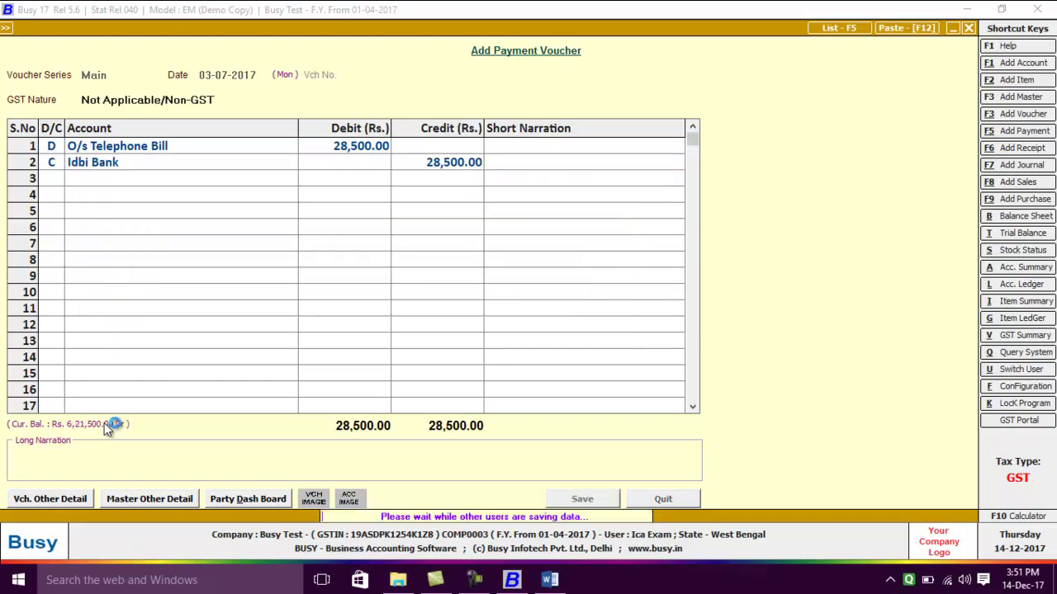
pyautogui.hotkey('alt', 'Tab')
# - Scroll the question paper to question 5's New Variety Stores sale, then return to Busy
pyautogui.press('Down')
pyautogui.press('Down')
pyautogui.press('Down')
pyautogui.press('Down')
pyautogui.press('Down')
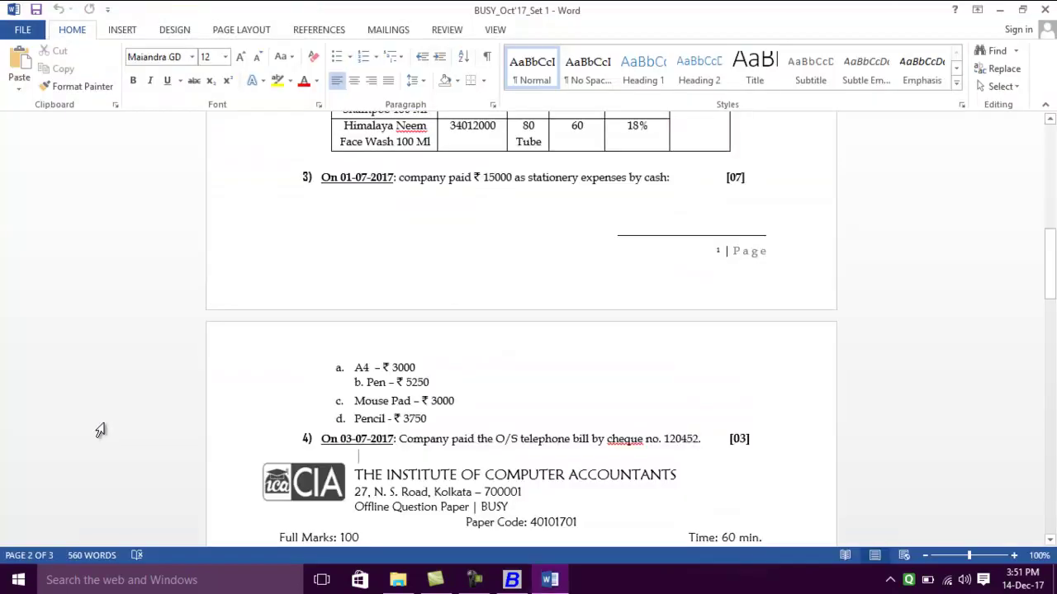
pyautogui.press('Down')
pyautogui.press('Down')
pyautogui.press('Down')
pyautogui.press('Down')
pyautogui.press('Down')
pyautogui.press('Down')
pyautogui.press('Down')
pyautogui.press('Down')
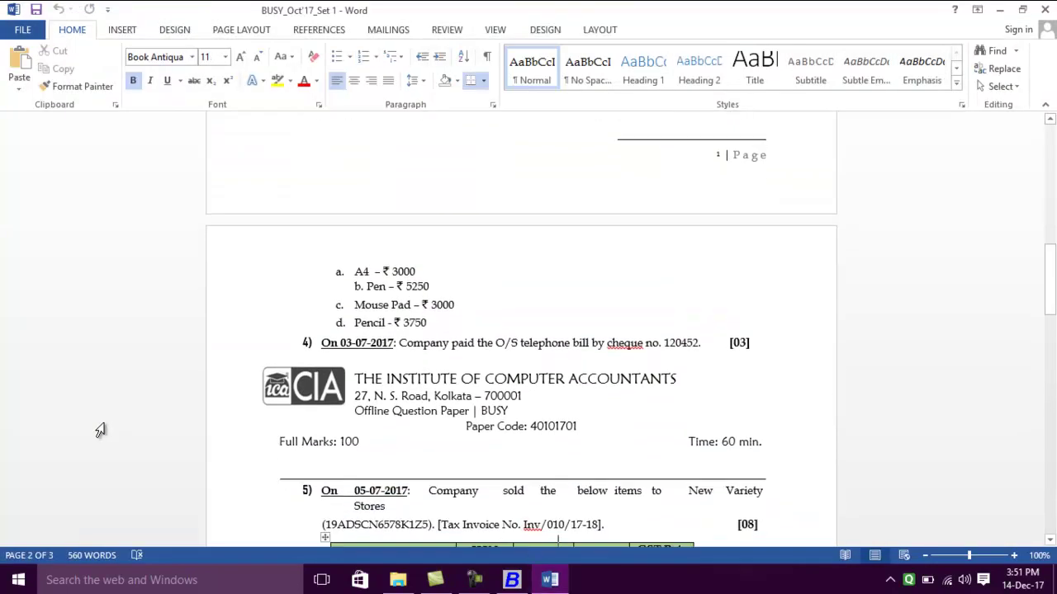
pyautogui.press('Down')
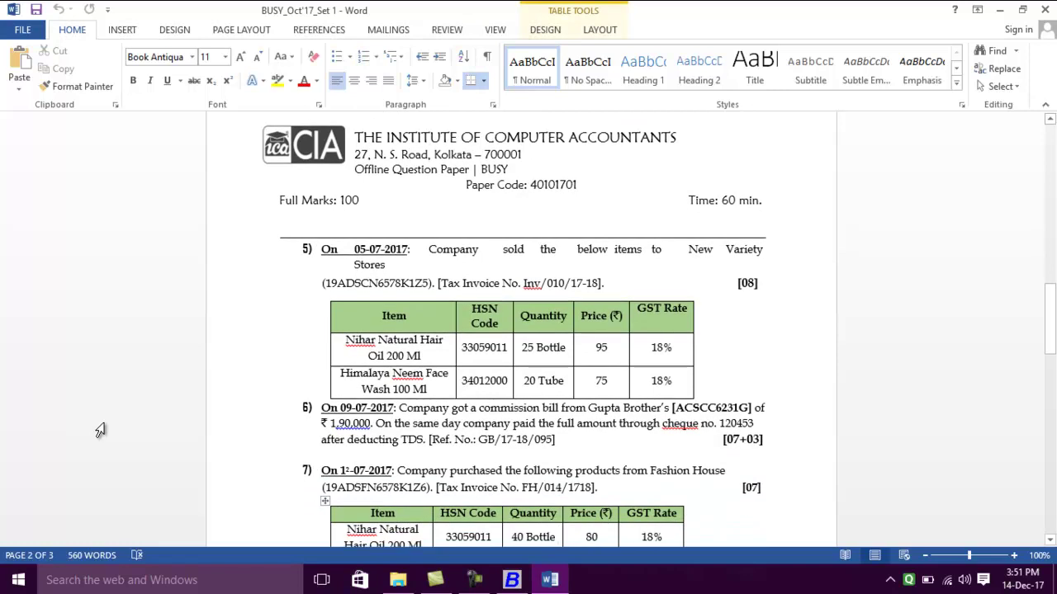
pyautogui.hotkey('alt', 'Tab')
# - Quit the blank payment voucher and start a new sales voucher
pyautogui.press('Escape')
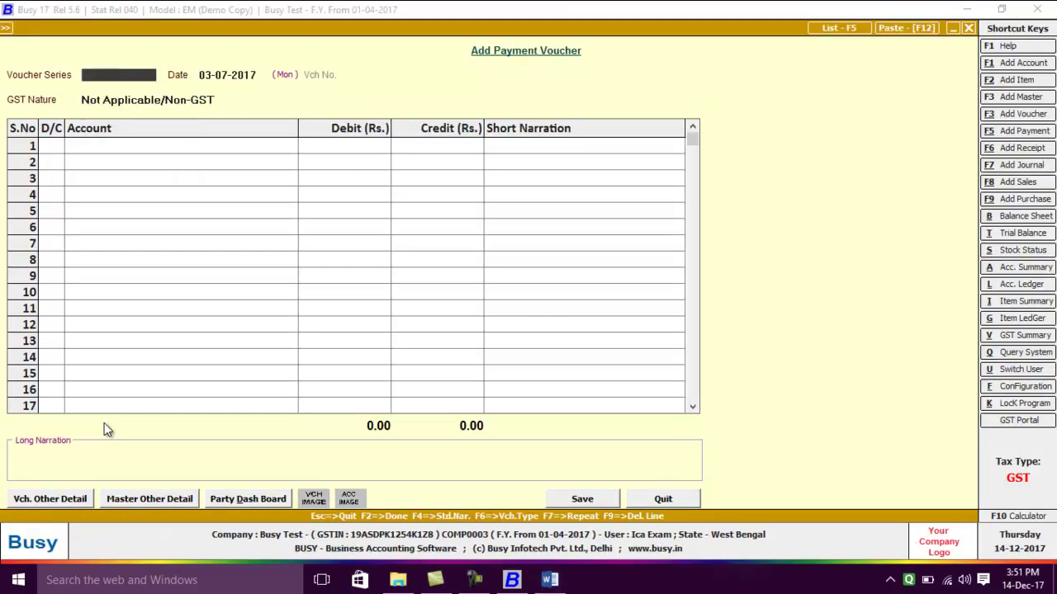
pyautogui.press('Escape')
pyautogui.press('Return')
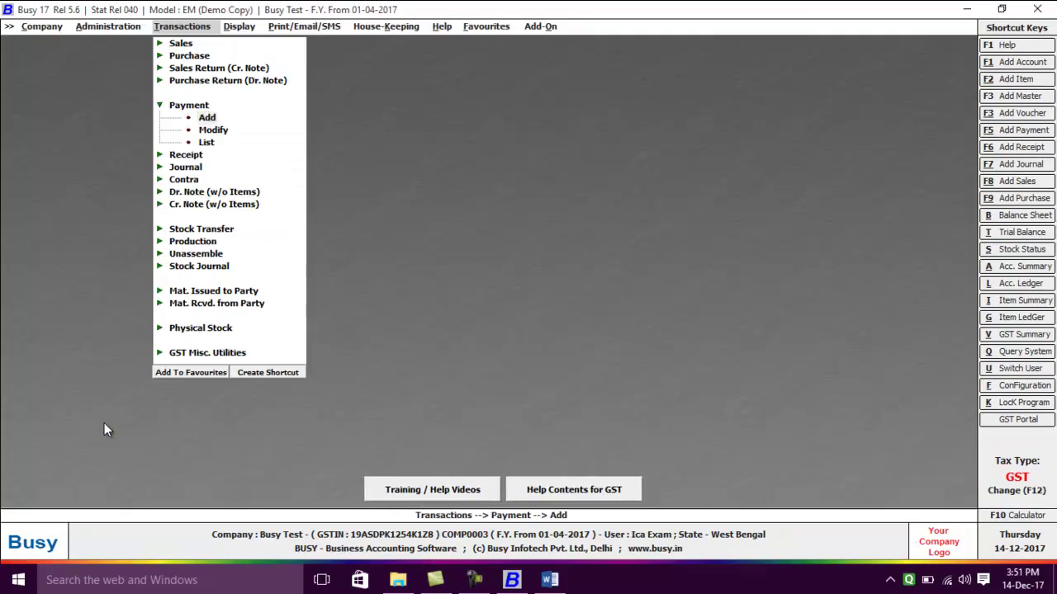
pyautogui.press('Up')
pyautogui.press('Up')
pyautogui.press('Up')
pyautogui.press('Up')
pyautogui.press('Up')
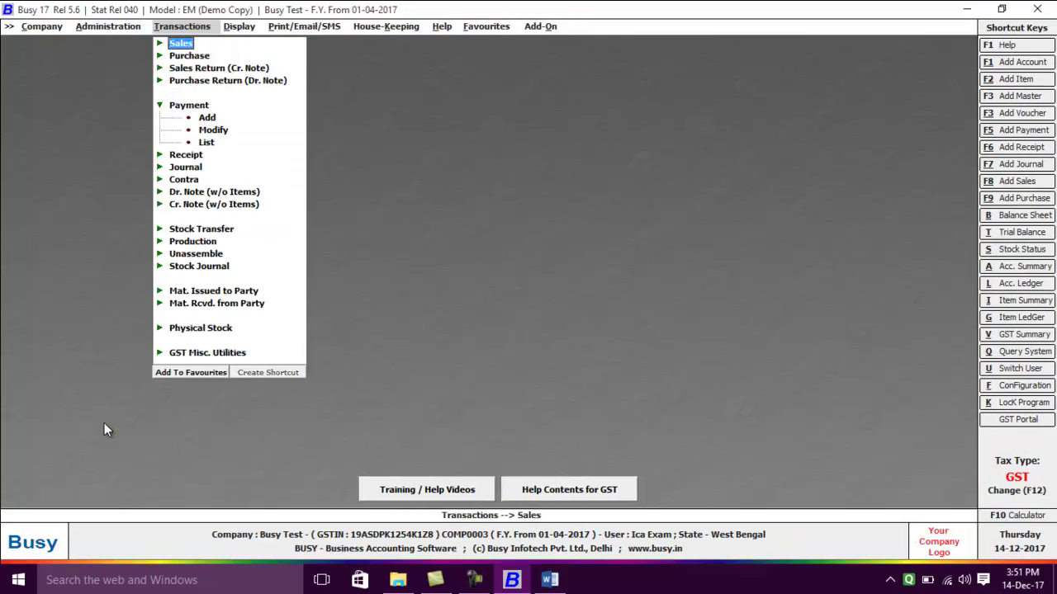
pyautogui.press('Return')
pyautogui.press('Return')
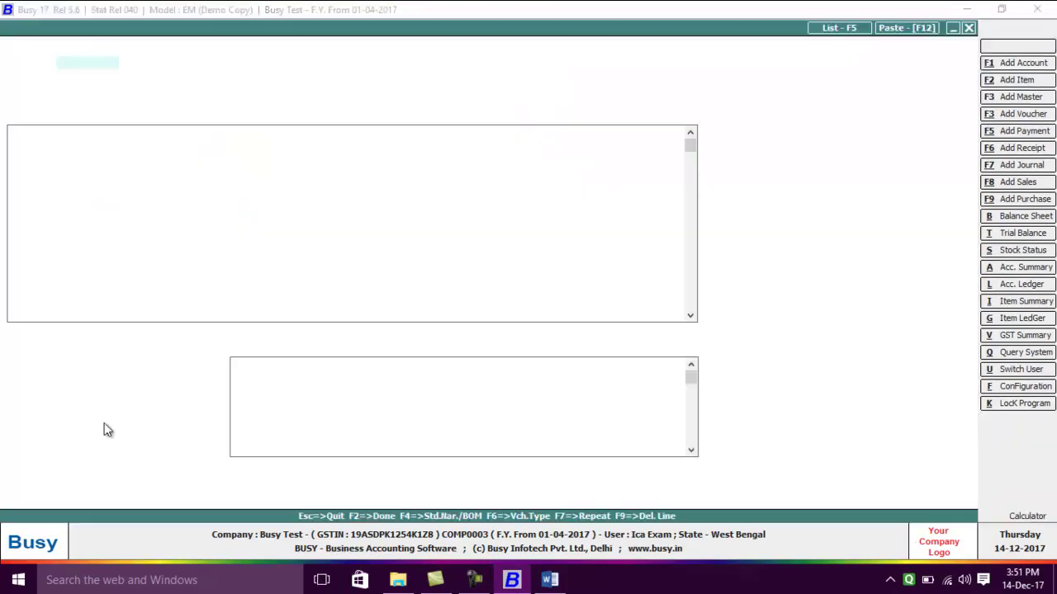
pyautogui.press('Return')
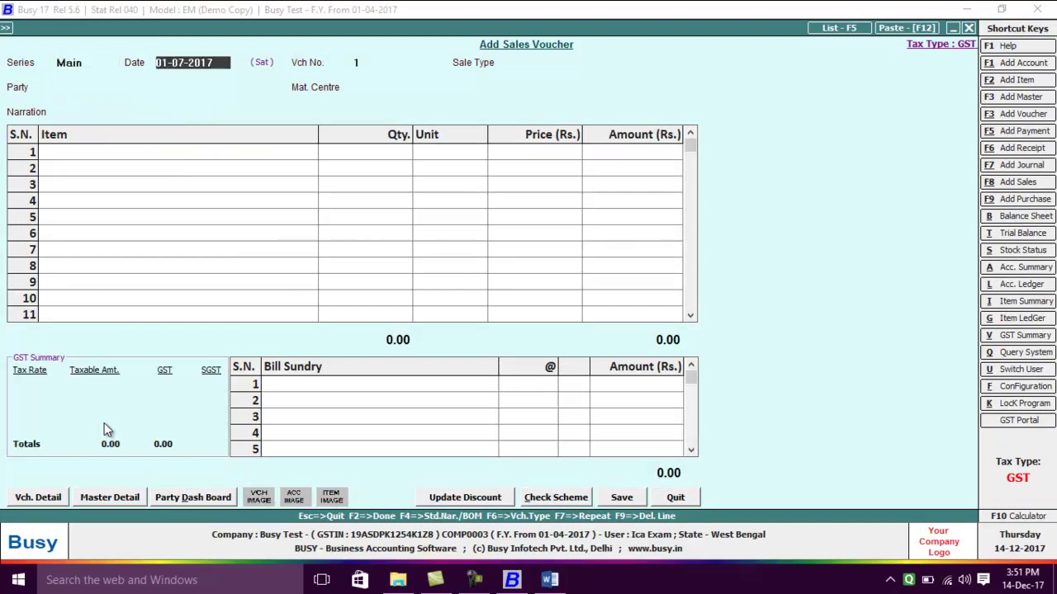
# - Date the sales voucher 05-07-2017, then abandon it without saving
pyautogui.hotkey('alt', 'Tab')
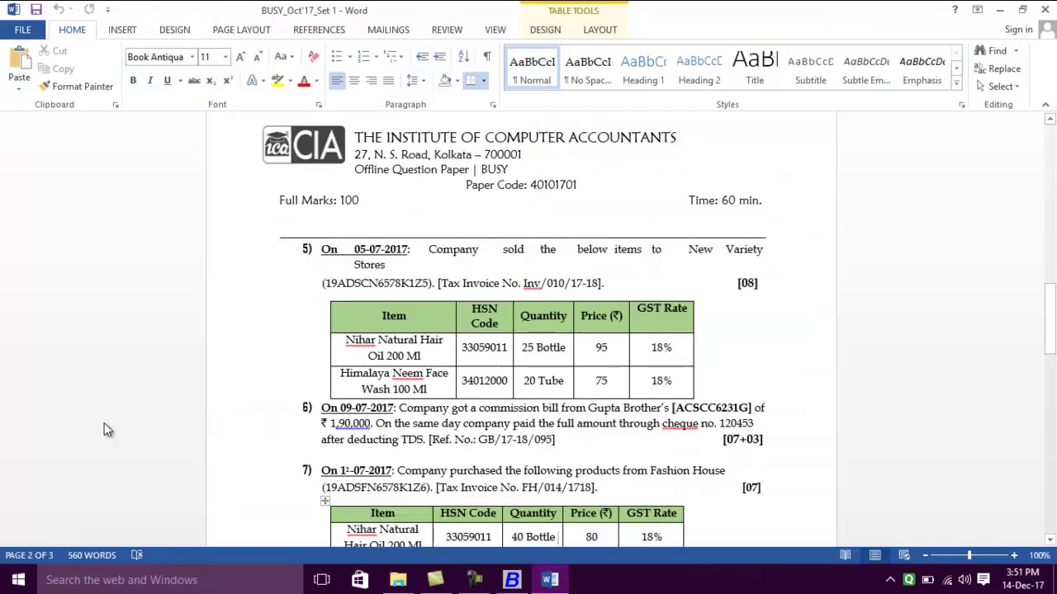
pyautogui.hotkey('alt', 'Tab')
pyautogui.write('5-7')
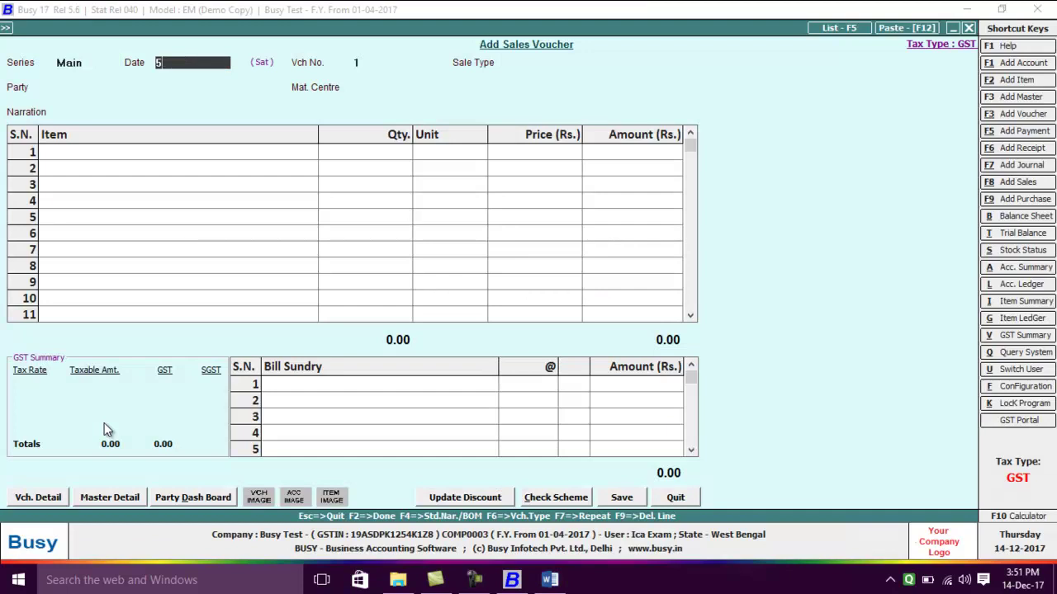
pyautogui.press('Return')
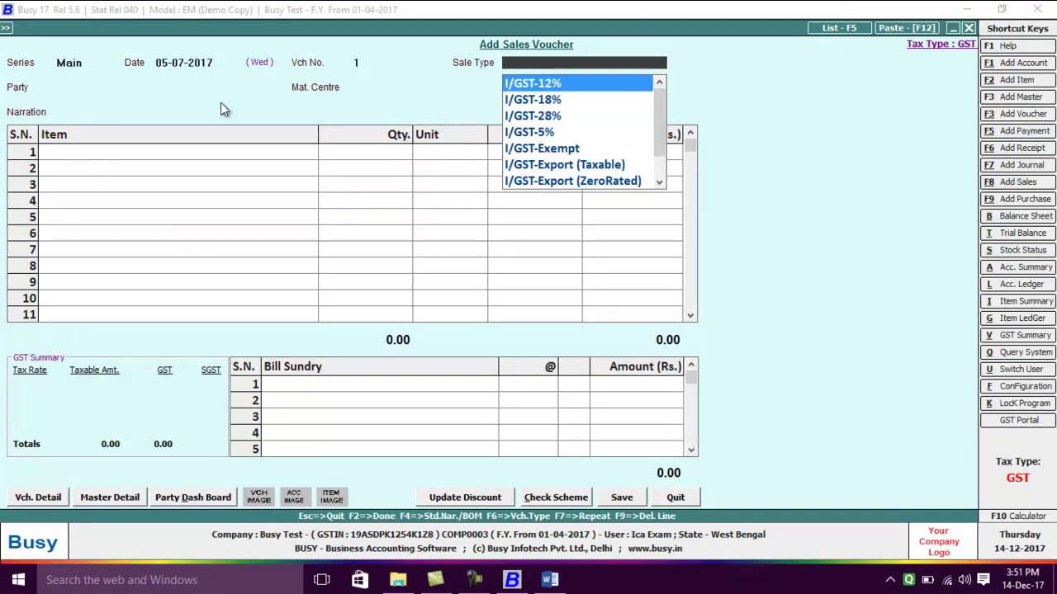
pyautogui.hotkey('alt', 'Tab')
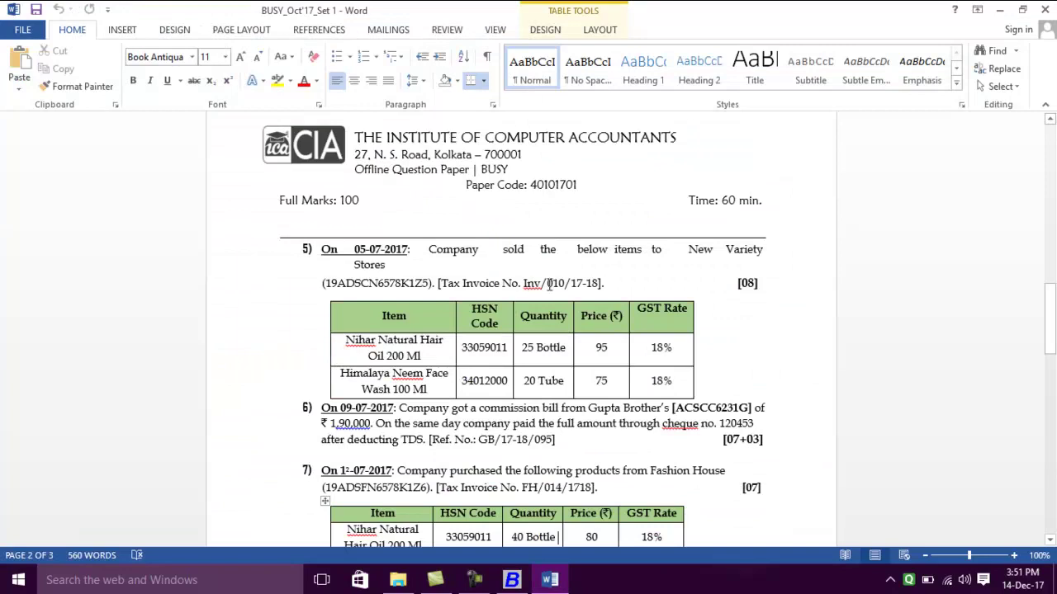
pyautogui.hotkey('alt', 'Tab')
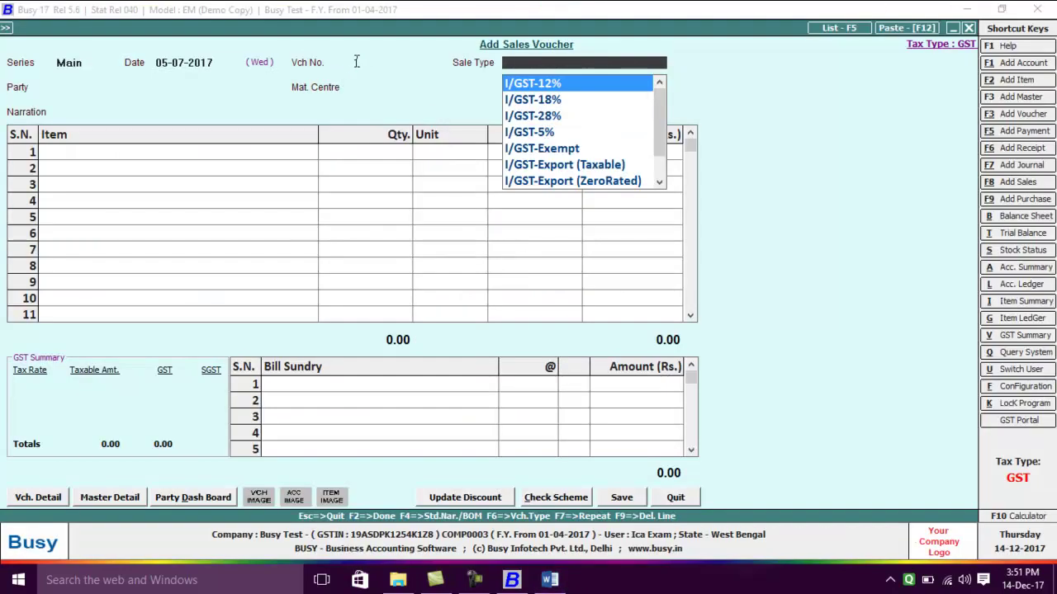
pyautogui.press('Escape')
pyautogui.press('Escape')
pyautogui.press('Return')
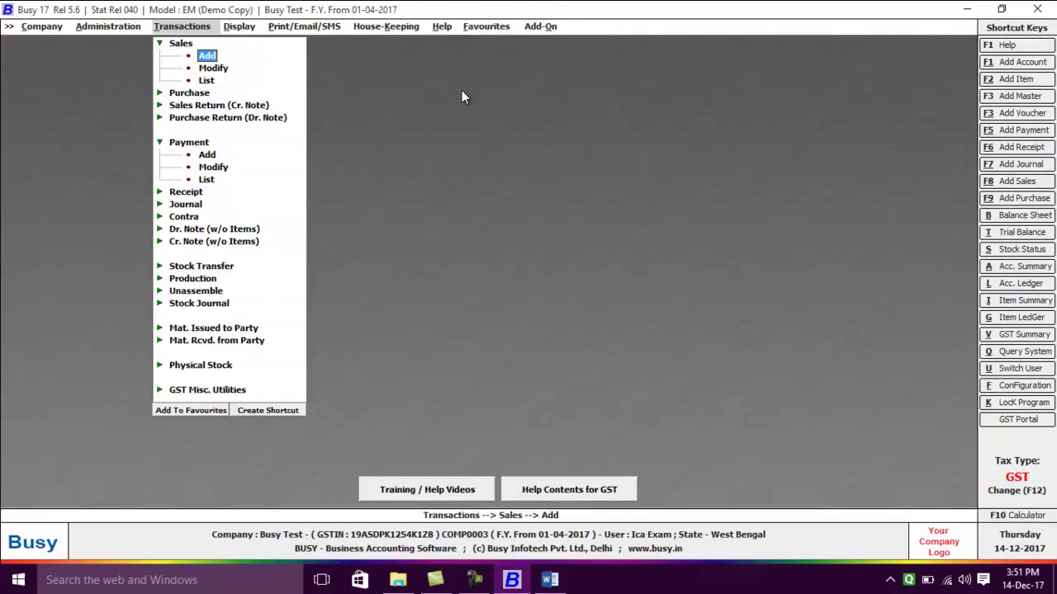
pyautogui.press('Escape')
pyautogui.press('Escape')
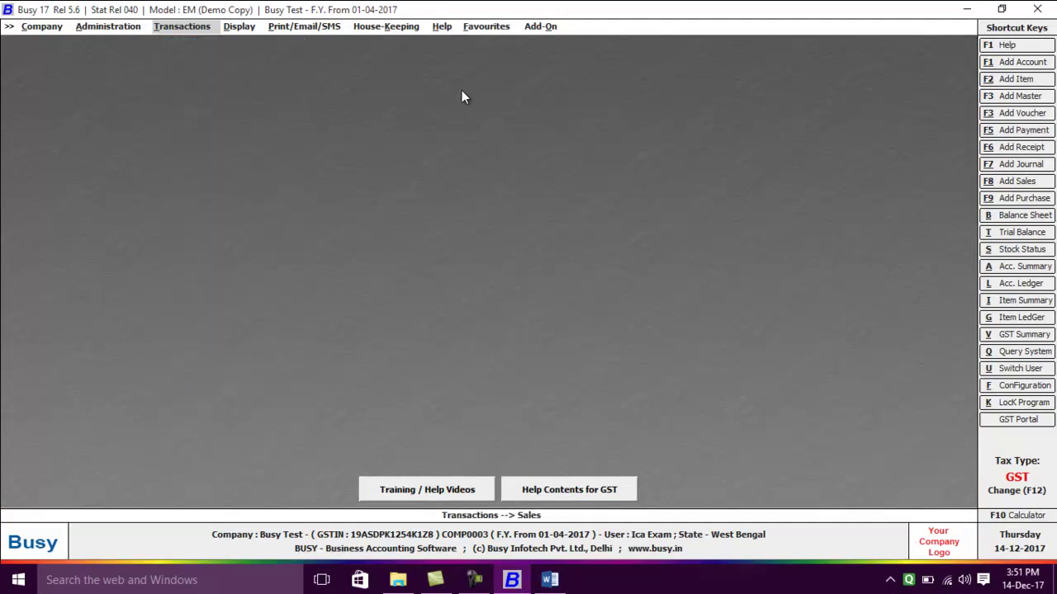
# - Open Vouchers Configuration under Administration > Configuration
pyautogui.press('Left')
pyautogui.press('Return')
pyautogui.press('Down')
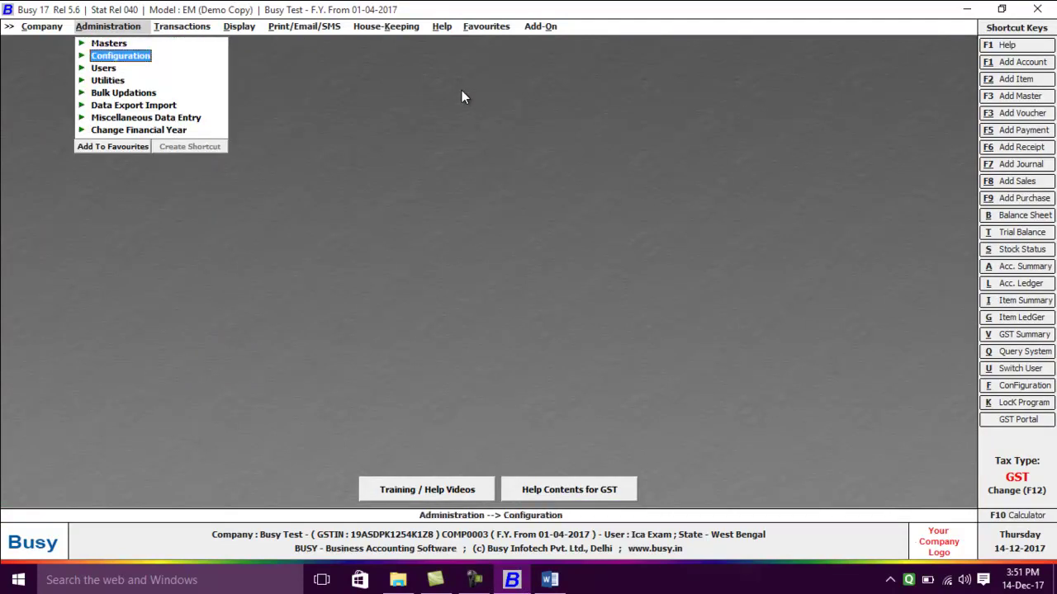
pyautogui.press('Return')
pyautogui.press('Down')
pyautogui.press('Return')
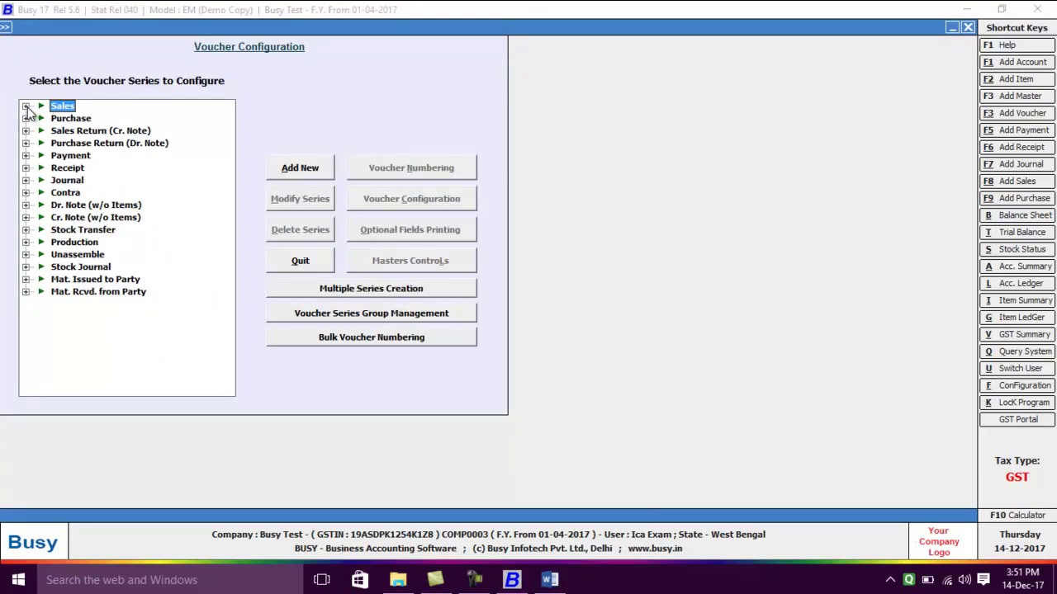
# - Set Sales Main series numbering to Manual with duplicate numbers giving a warning only
pyautogui.click(27, 107)
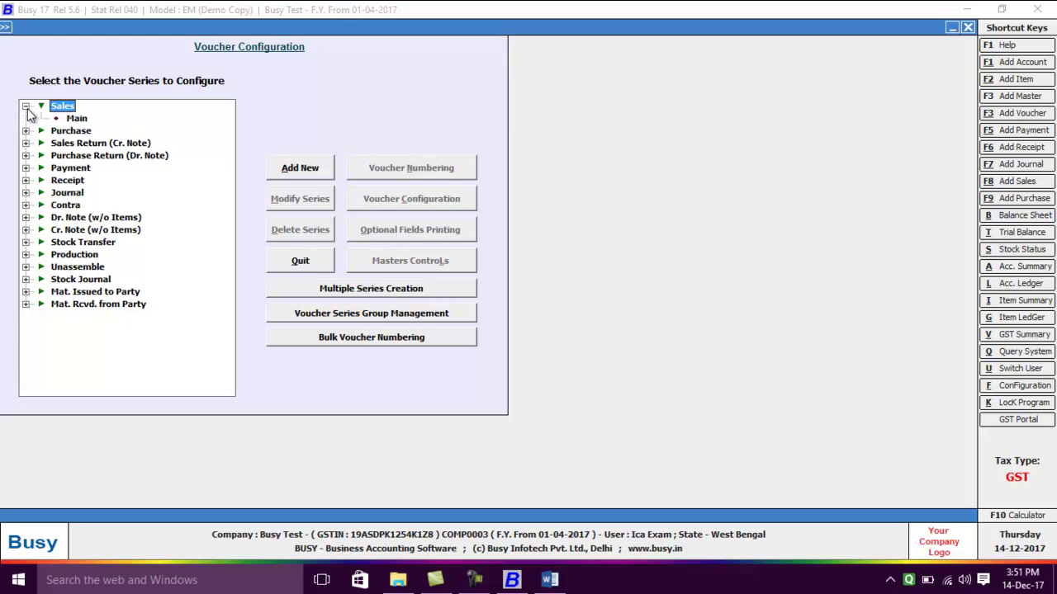
pyautogui.click(74, 119)
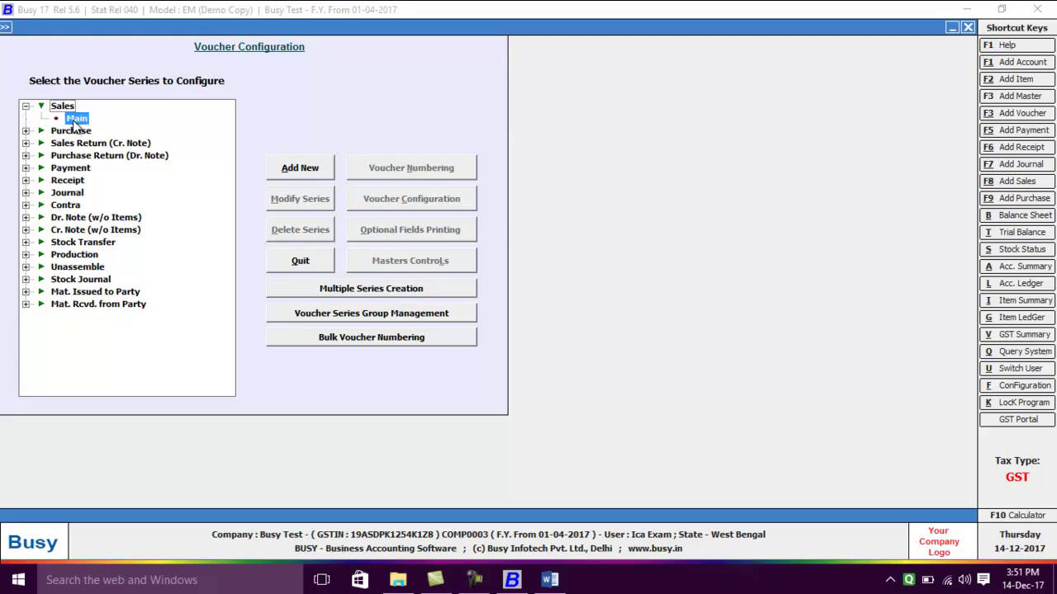
pyautogui.click(416, 168)
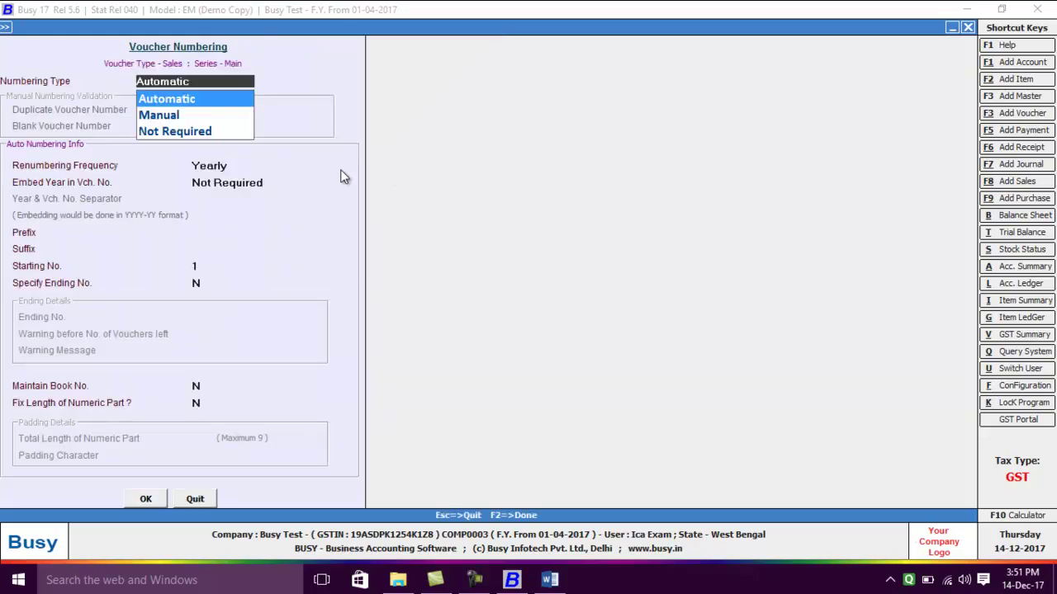
pyautogui.press('Down')
pyautogui.press('Return')
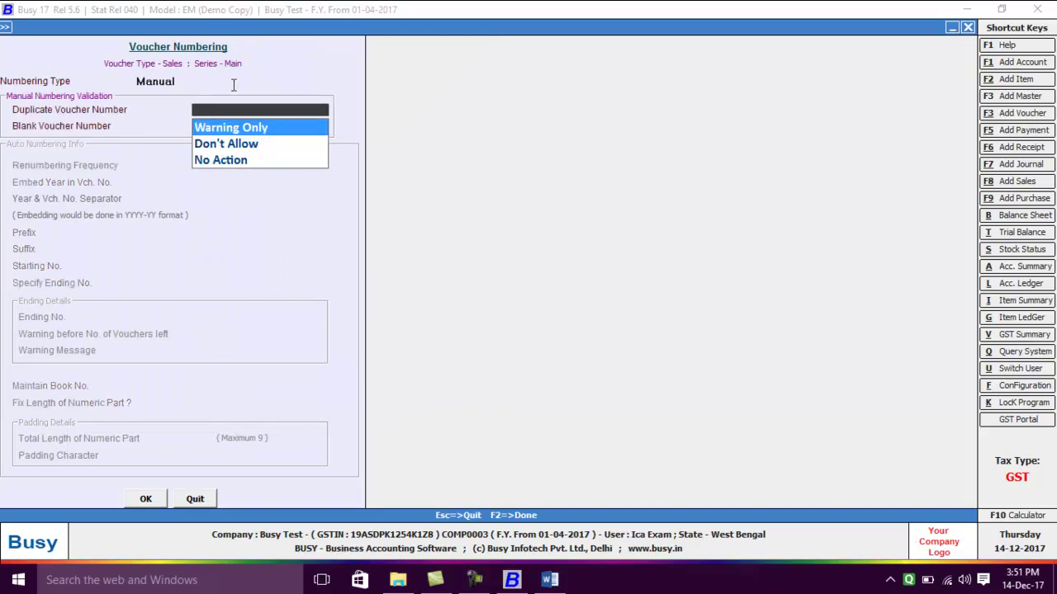
pyautogui.press('Return')
pyautogui.press('Return')
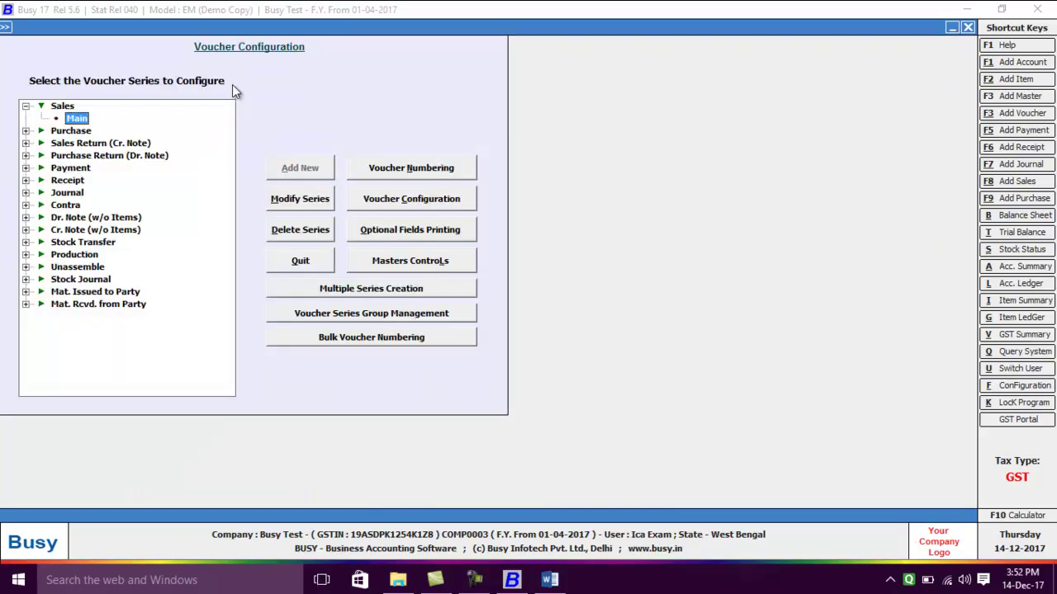
pyautogui.press('Escape')
pyautogui.press('Escape')
pyautogui.press('Escape')
pyautogui.press('Escape')
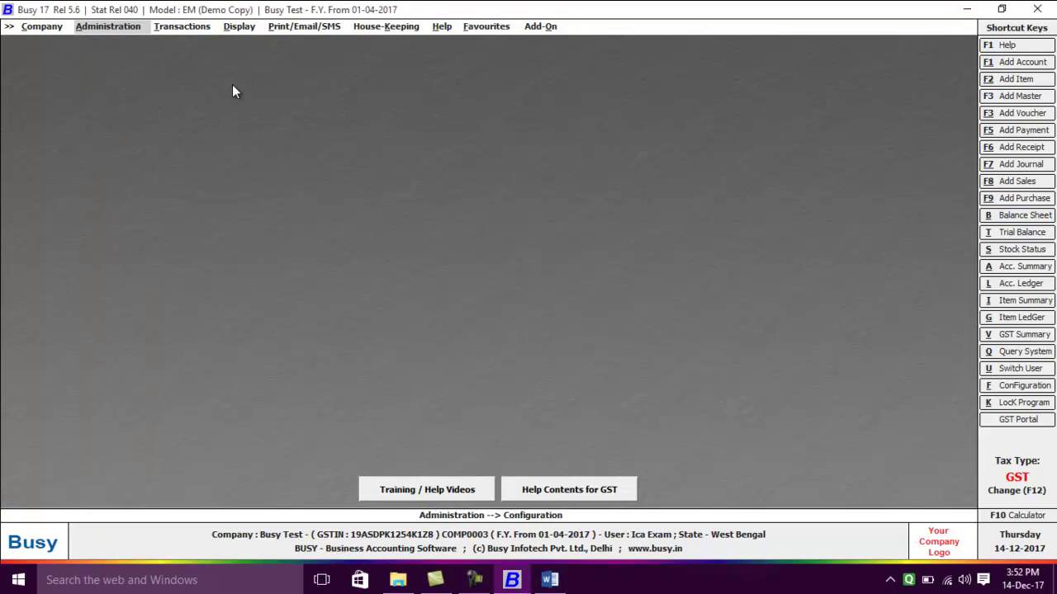
pyautogui.press('Escape')
# - Start a Main-series sales voucher dated 05-07-2017
pyautogui.press('Right')
pyautogui.press('Return')
pyautogui.press('Return')
pyautogui.press('Return')
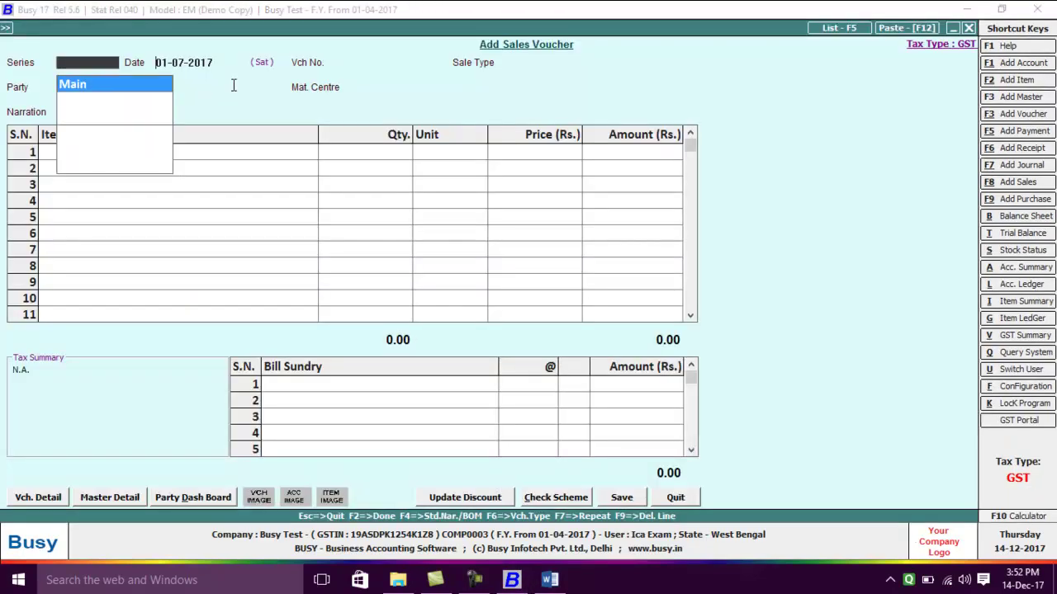
pyautogui.press('Return')
pyautogui.write('25-7')
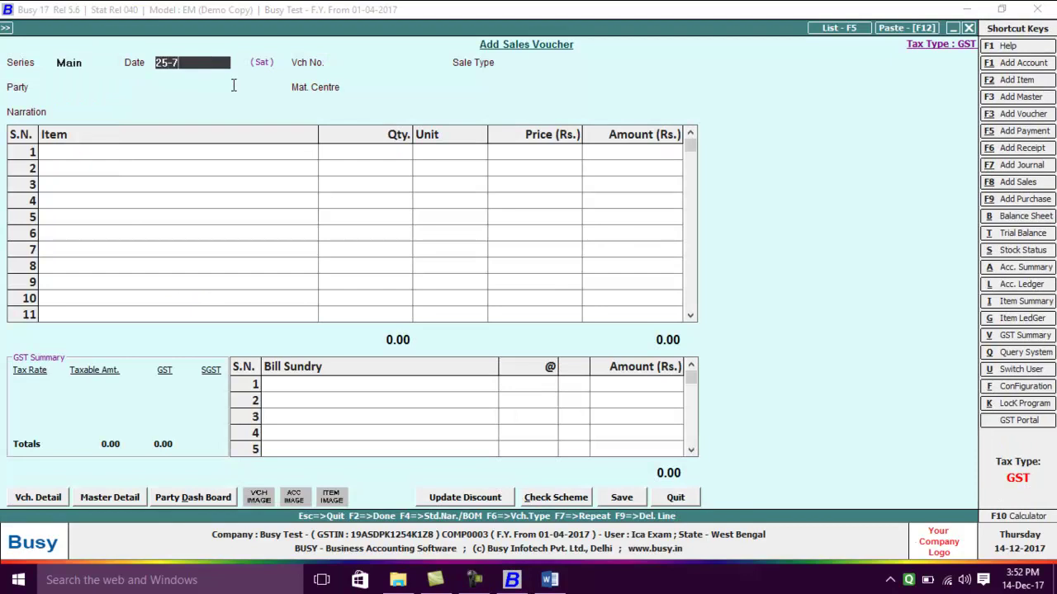
pyautogui.press('BackSpace')
pyautogui.press('BackSpace')
pyautogui.press('BackSpace')
pyautogui.write('5-7')
pyautogui.press('Return')
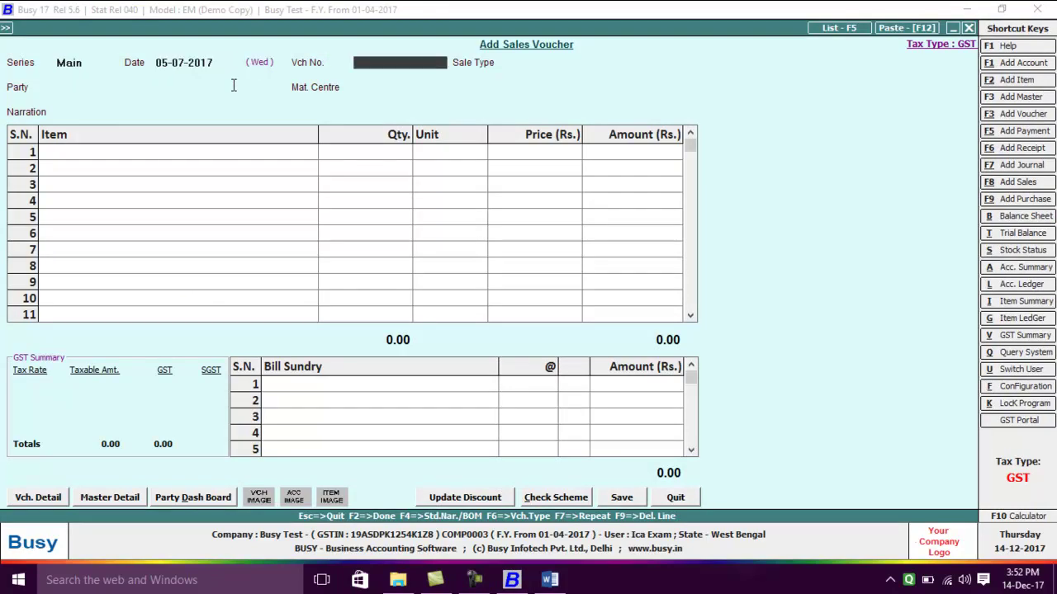
# - Copy invoice number Inv/010/17-18 from the question paper
pyautogui.hotkey('alt', 'Tab')
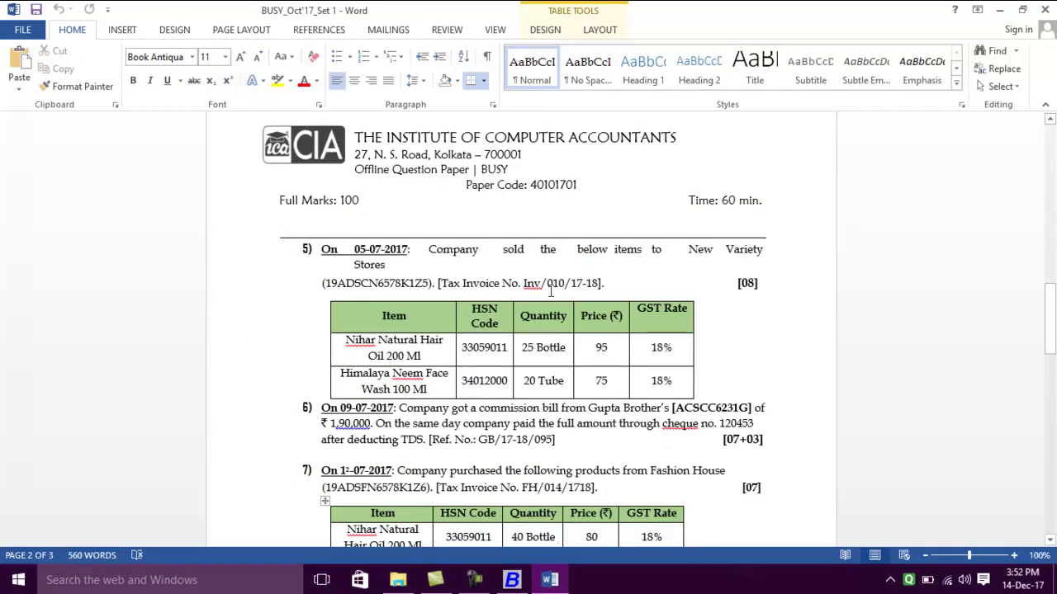
pyautogui.moveTo(520, 283); pyautogui.dragTo(595, 285)
pyautogui.rightClick(592, 285)
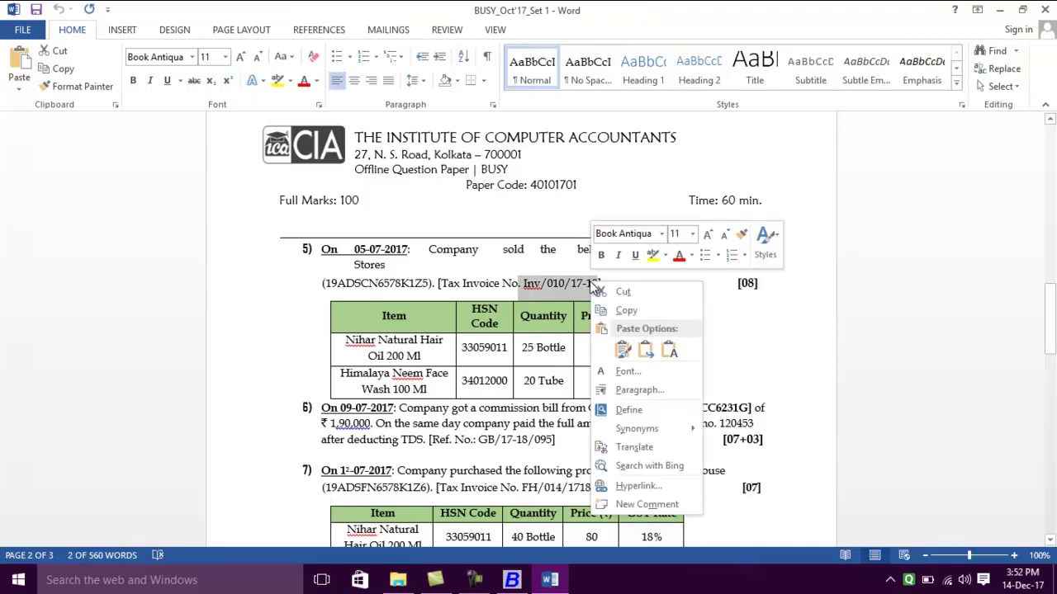
pyautogui.click(611, 310)
# - Set voucher number Inv/010/17-18 and sale type L/GST-18% on the sales voucher
pyautogui.hotkey('alt', 'Tab')
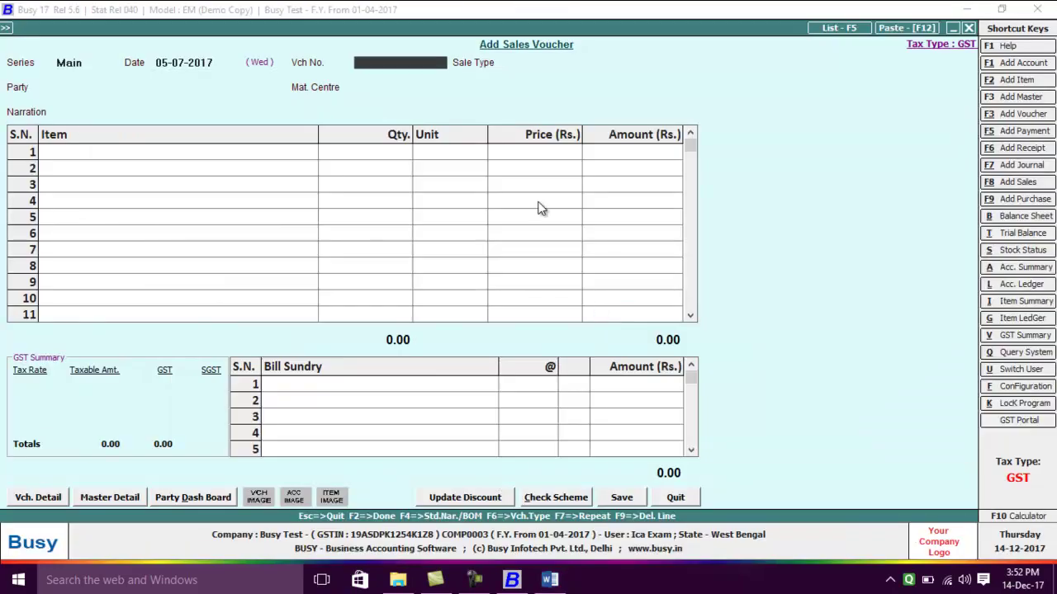
pyautogui.hotkey('ctrl', 'v')
pyautogui.press('Return')
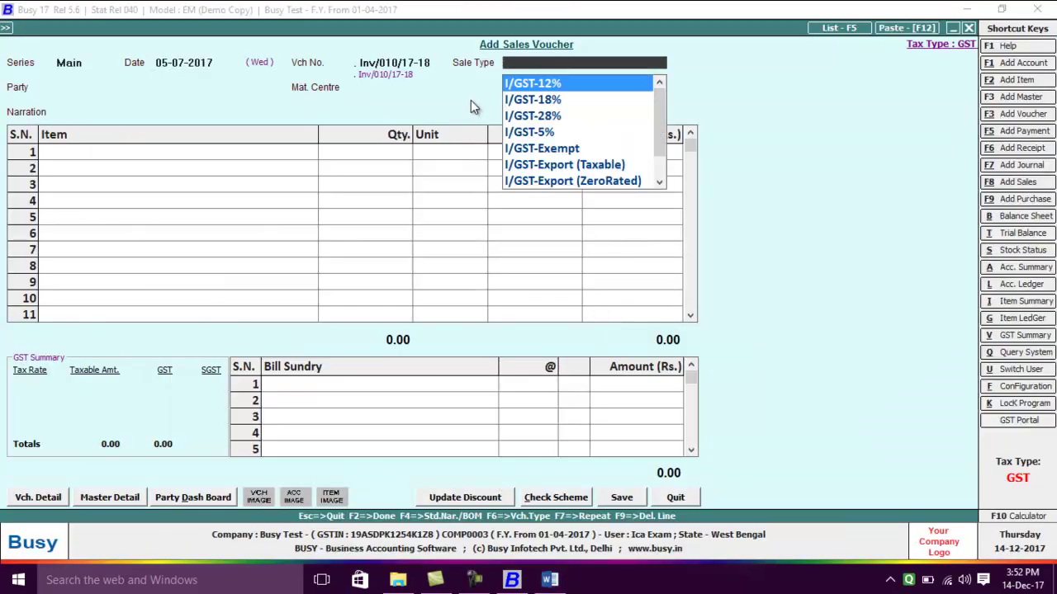
pyautogui.hotkey('alt', 'Tab')
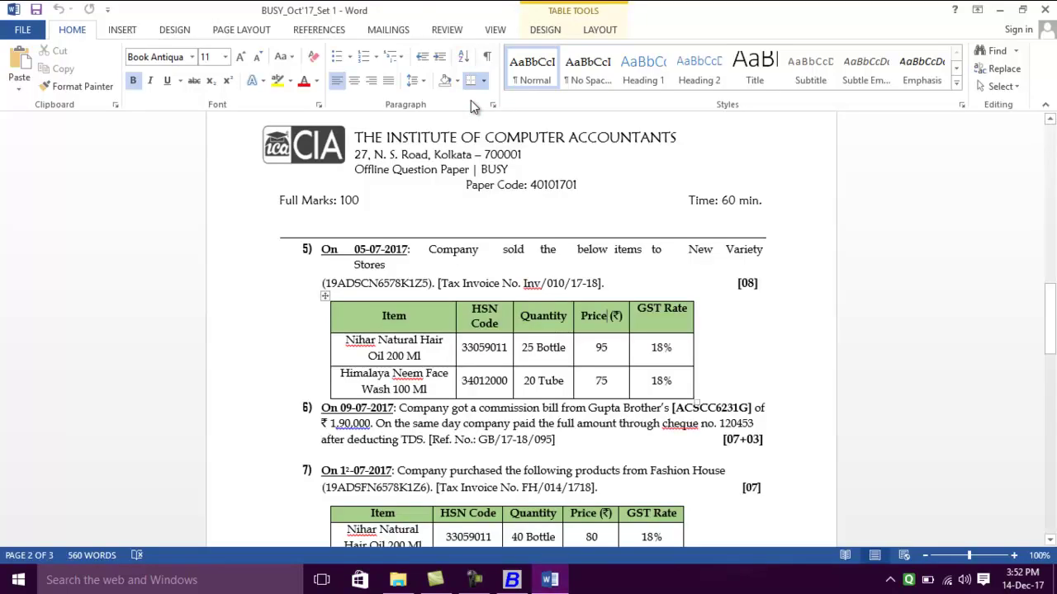
pyautogui.hotkey('alt', 'Tab')
pyautogui.press('Down')
pyautogui.press('Down')
pyautogui.press('Down')
pyautogui.press('Down')
pyautogui.press('Down')
pyautogui.press('Down')
pyautogui.press('Down')
pyautogui.press('Down')
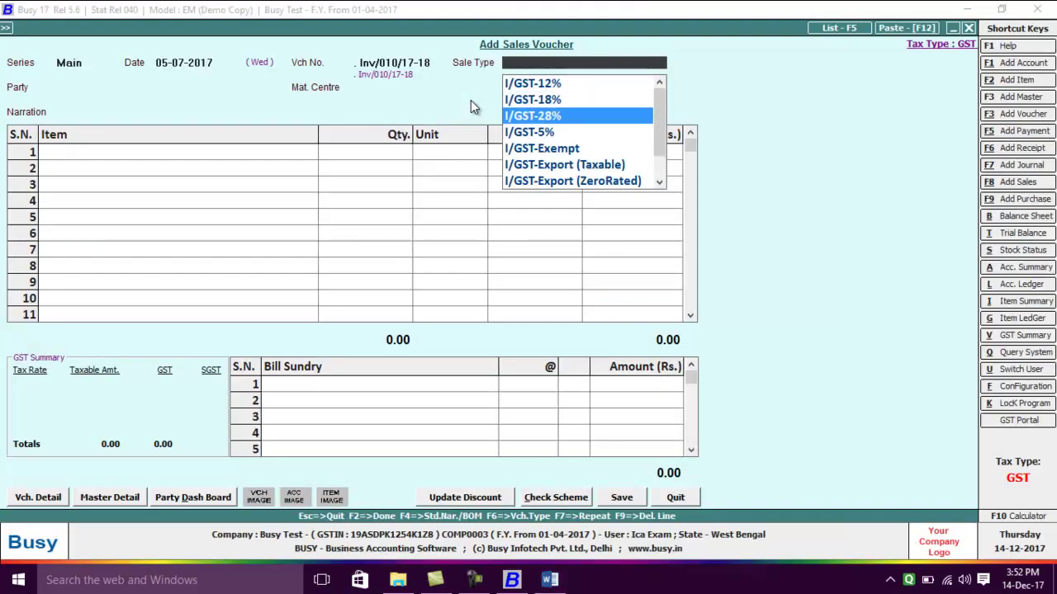
pyautogui.press('Down')
pyautogui.press('Down')
pyautogui.press('Down')
pyautogui.press('Down')
pyautogui.press('Down')
pyautogui.press('Down')
pyautogui.press('Down')
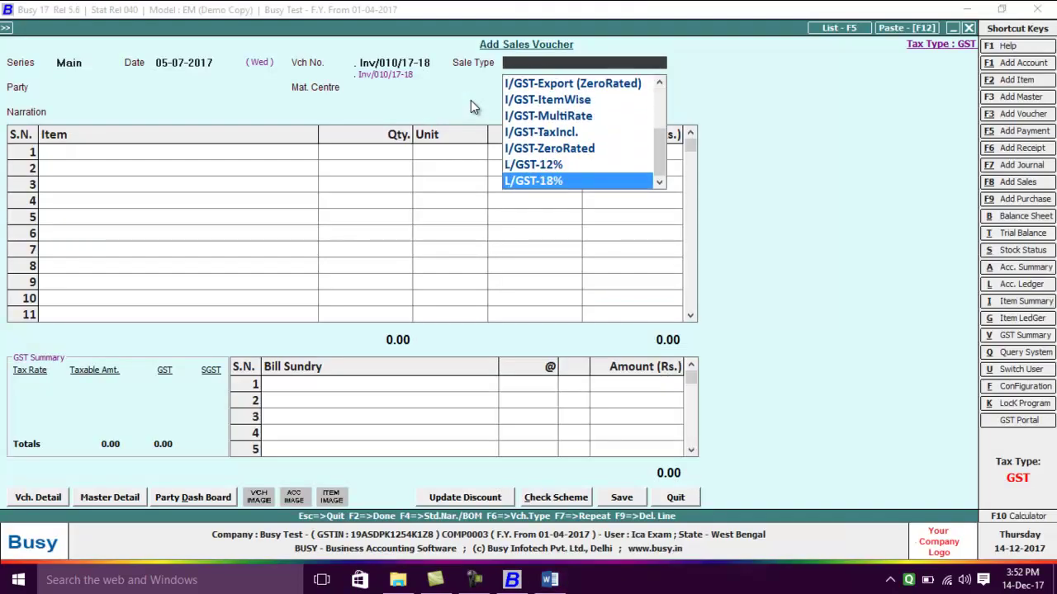
pyautogui.press('Down')
pyautogui.press('Down')
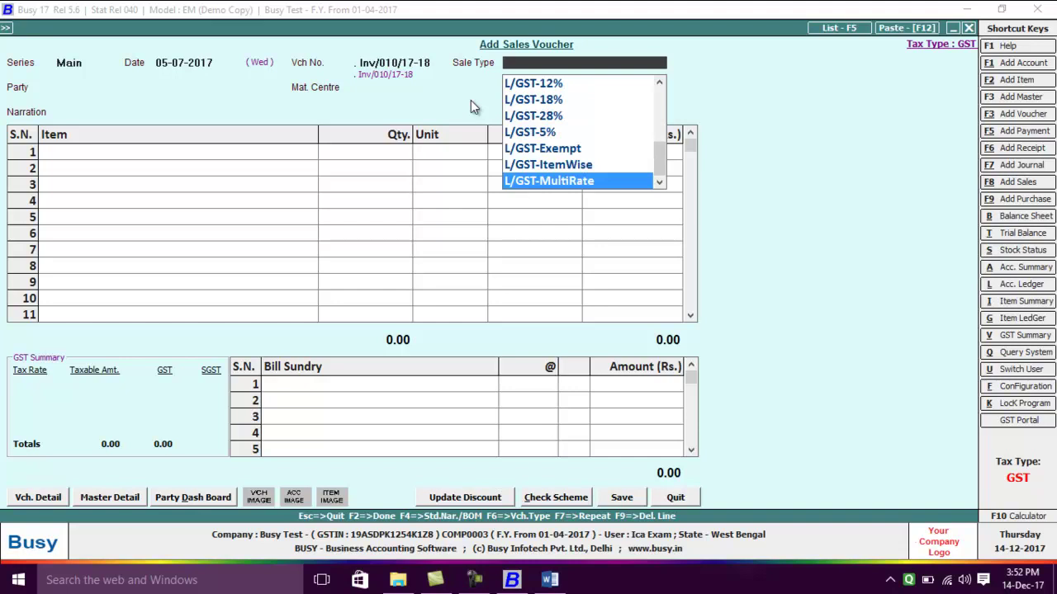
pyautogui.press('Up')
pyautogui.press('Up')
pyautogui.press('Up')
pyautogui.press('Up')
pyautogui.press('Up')
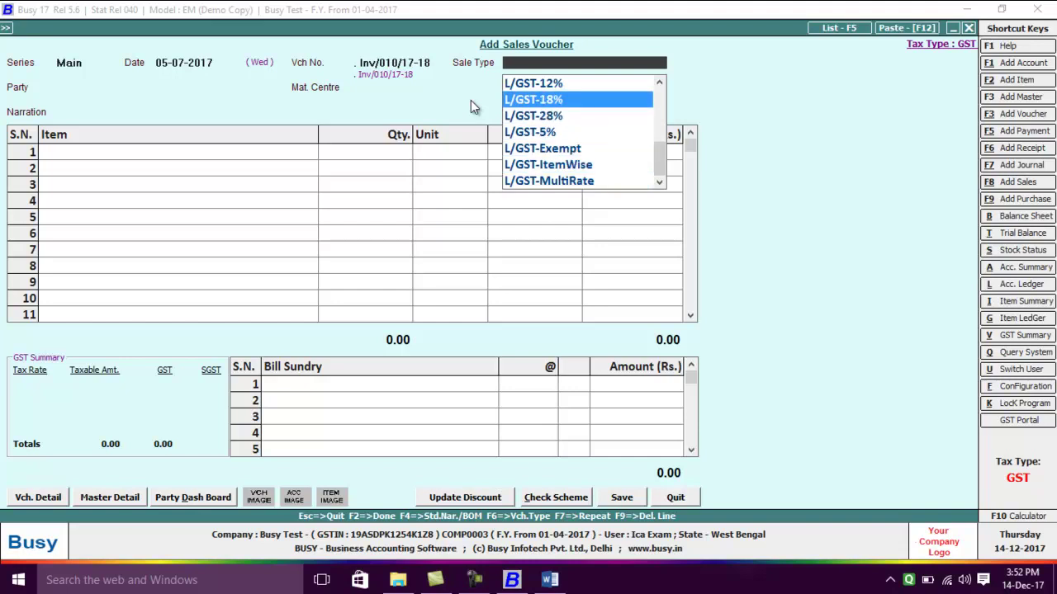
pyautogui.press('Return')
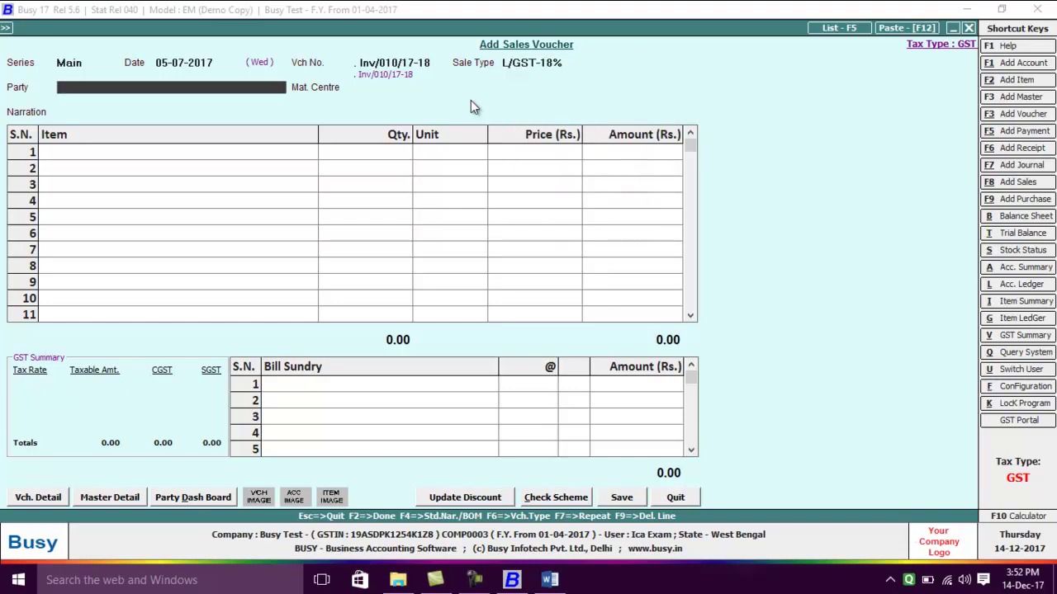
# - Start a new party account named New Variety Stores
pyautogui.hotkey('alt', 'Tab')
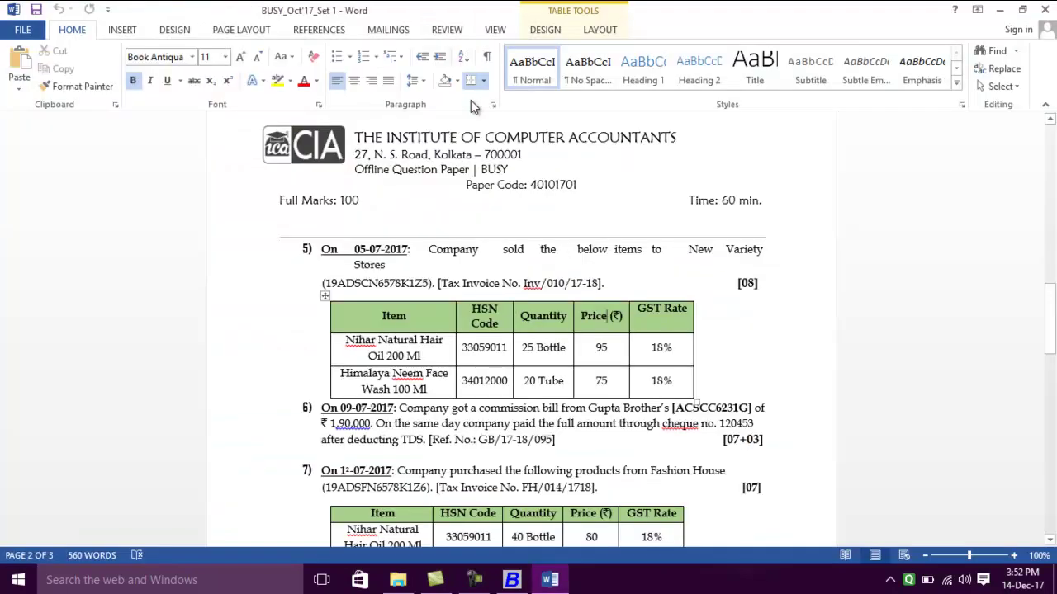
pyautogui.hotkey('alt', 'Tab')
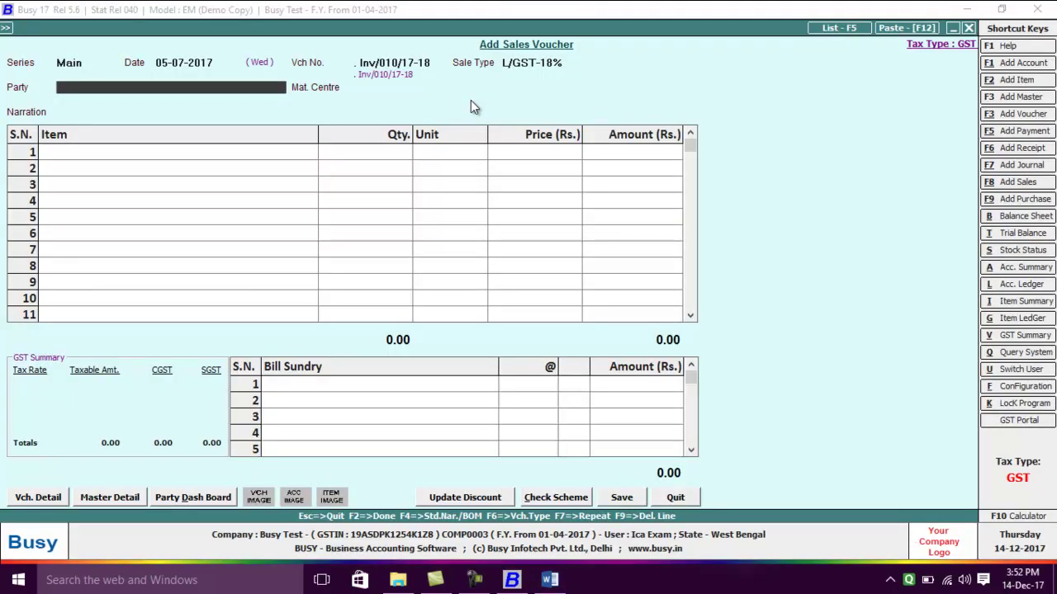
pyautogui.hotkey('alt', 'F1')
pyautogui.write('new variety stores')
# - Put New Variety Stores in Sundry Debtors as a Registered dealer
pyautogui.press('Return')
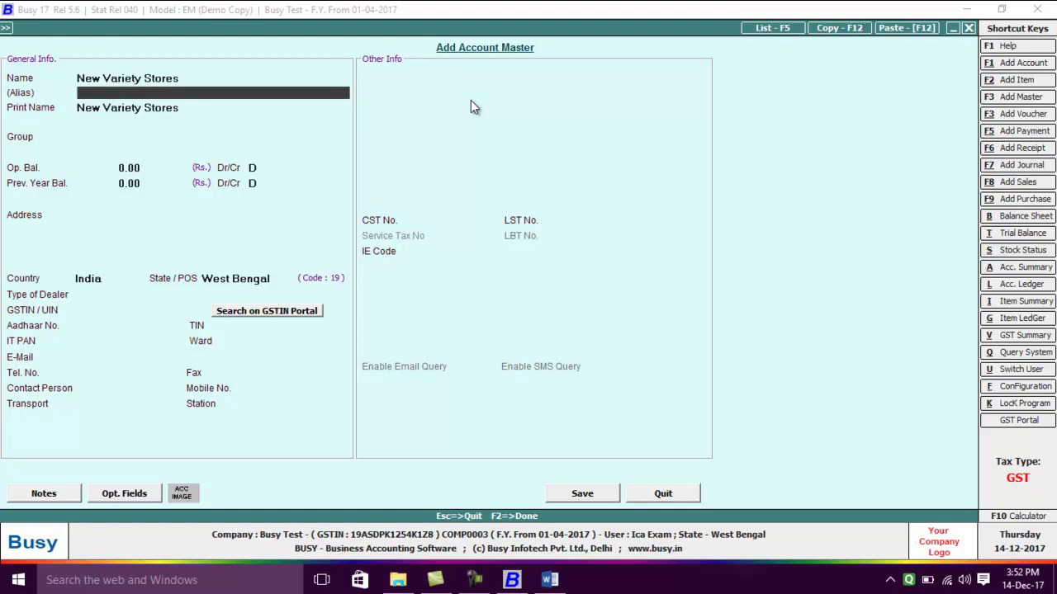
pyautogui.press('Return')
pyautogui.press('Return')
pyautogui.press('Down')
pyautogui.press('Down')
pyautogui.press('Down')
pyautogui.press('Down')
pyautogui.press('Down')
pyautogui.press('Return')
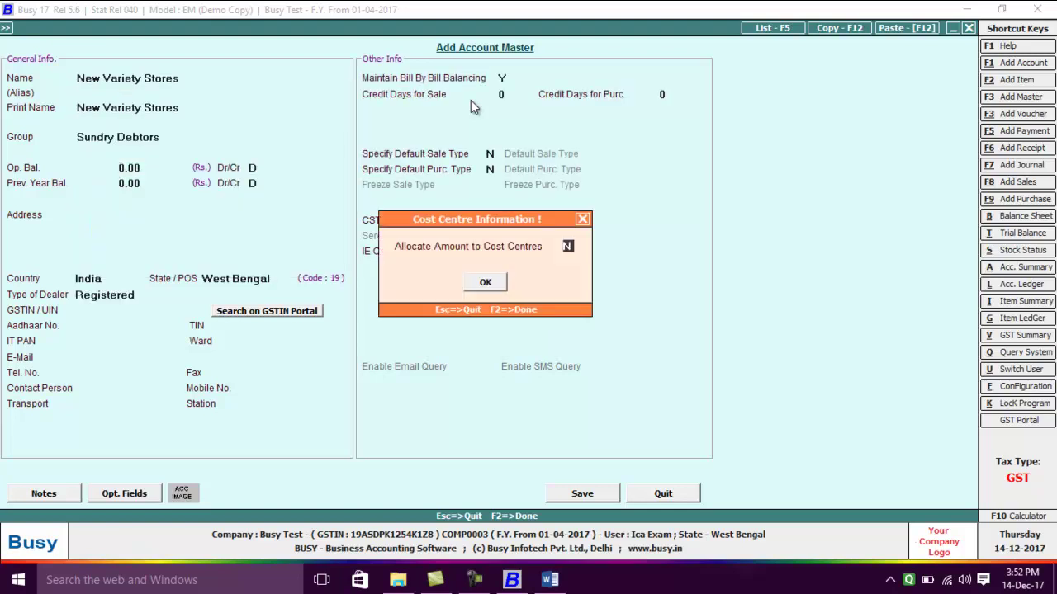
pyautogui.press('Return')
pyautogui.press('Return')
pyautogui.press('Return')
pyautogui.press('Return')
pyautogui.press('Return')
pyautogui.press('Return')
pyautogui.press('Return')
pyautogui.press('Return')
pyautogui.press('Return')
pyautogui.press('Return')
pyautogui.press('Return')
pyautogui.press('Return')
pyautogui.press('Return')
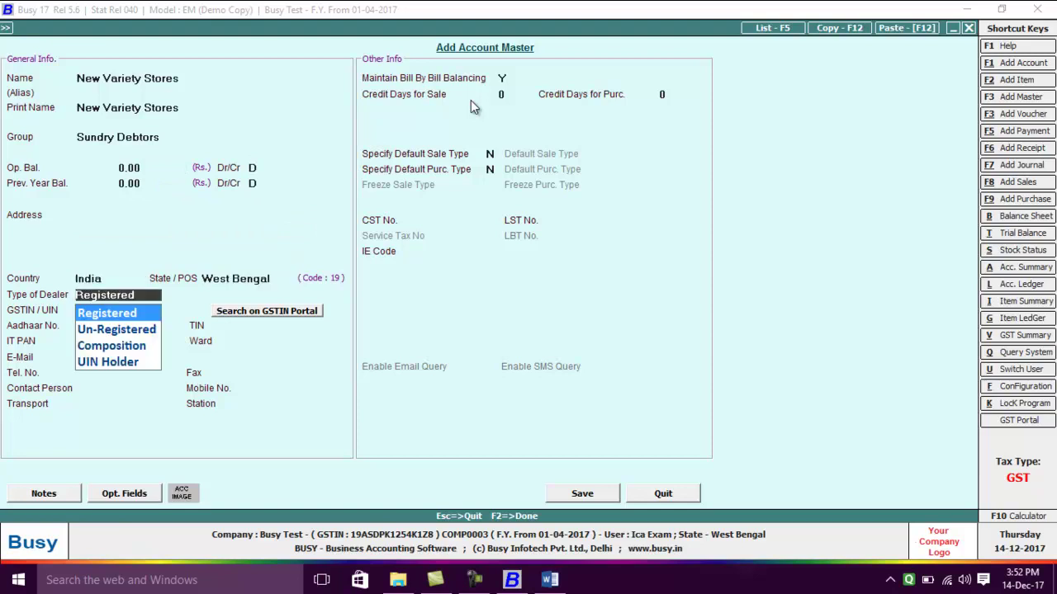
pyautogui.press('Return')
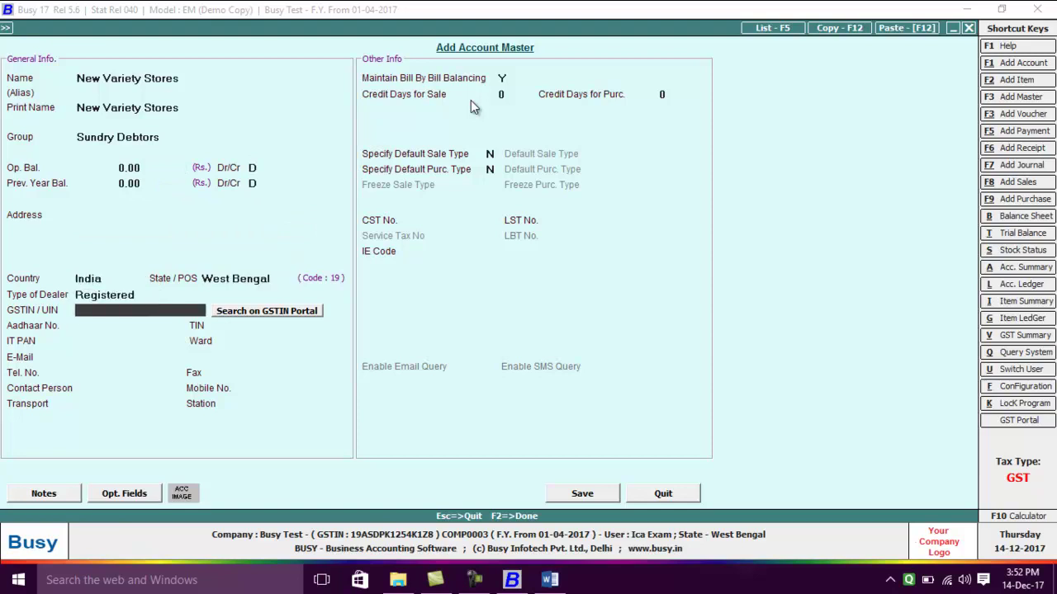
# - Paste the party's GSTIN from question 5 and save the account
pyautogui.hotkey('alt', 'Tab')
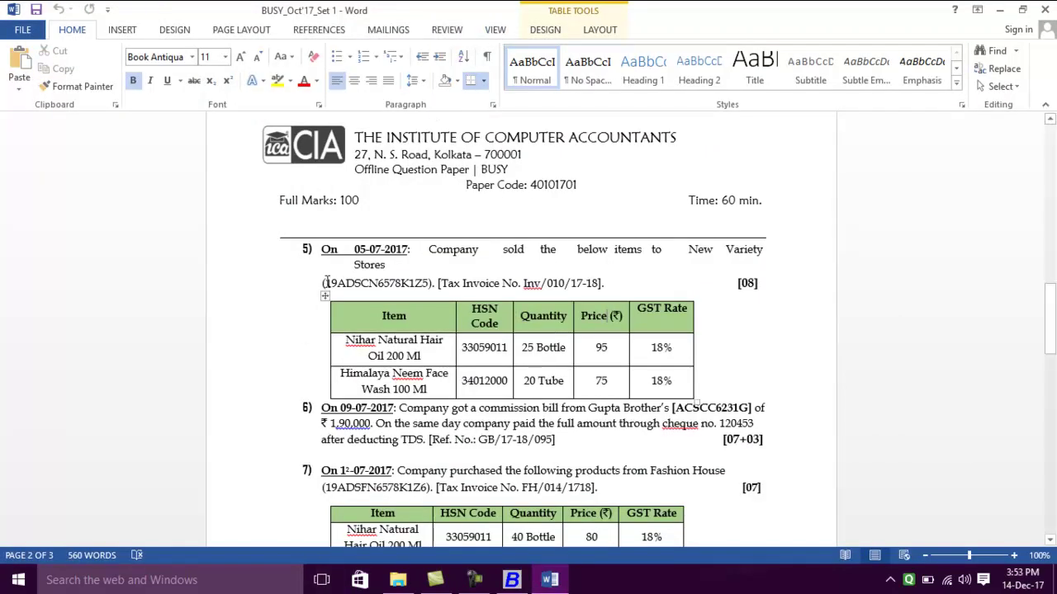
pyautogui.moveTo(324, 283); pyautogui.dragTo(429, 283)
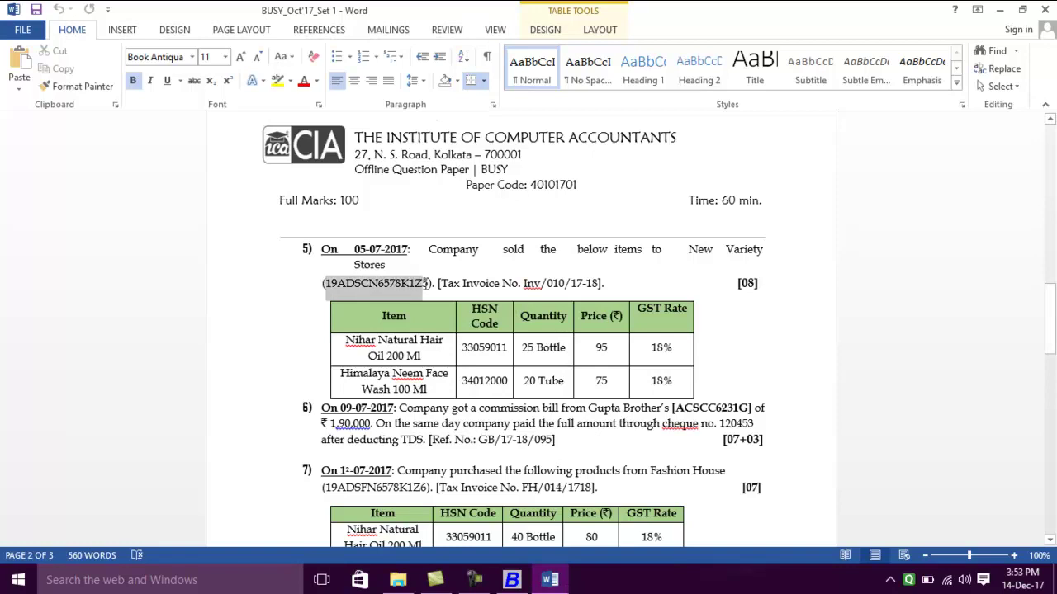
pyautogui.moveTo(425, 284); pyautogui.dragTo(430, 283)
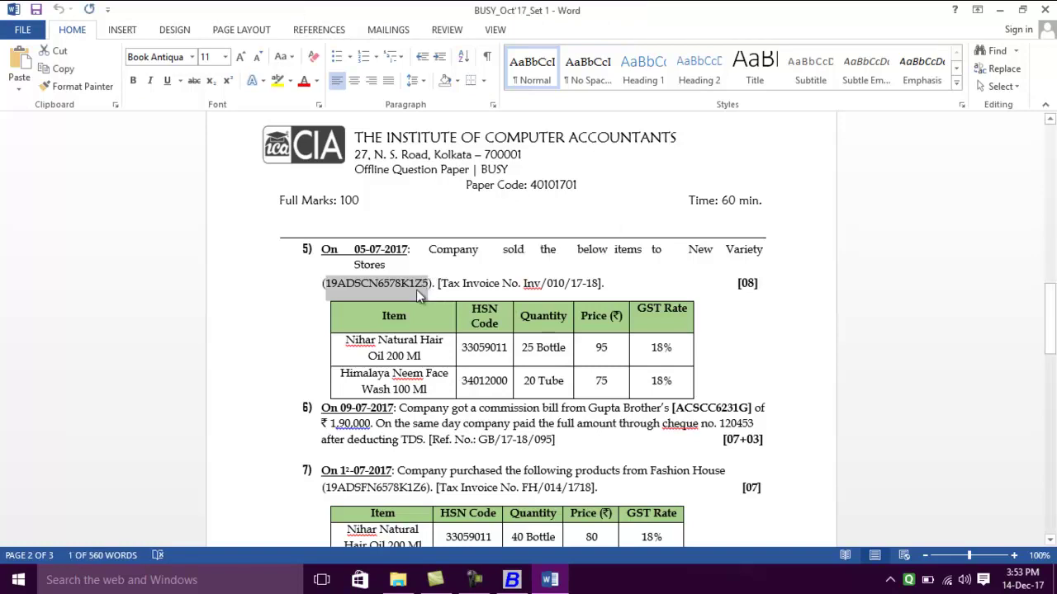
pyautogui.hotkey('alt', 'Tab')
pyautogui.hotkey('ctrl', 'v')
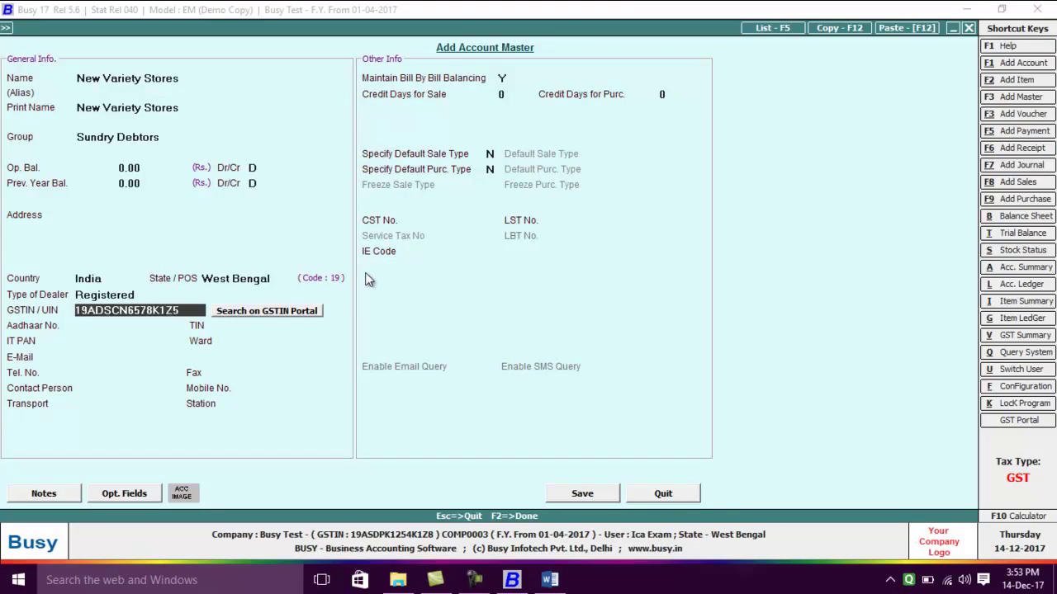
pyautogui.press('Return')
pyautogui.press('F2')
# - Set material centre Dunlop and bill 25 Nihar Natural Hair Oil at 95
pyautogui.press('Return')
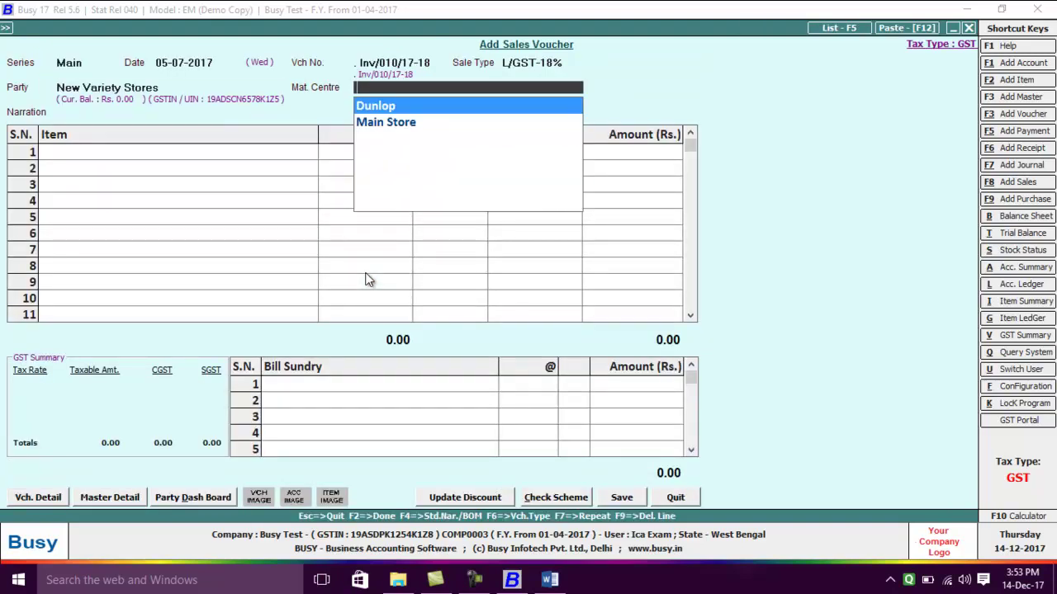
pyautogui.press('Return')
pyautogui.press('Return')
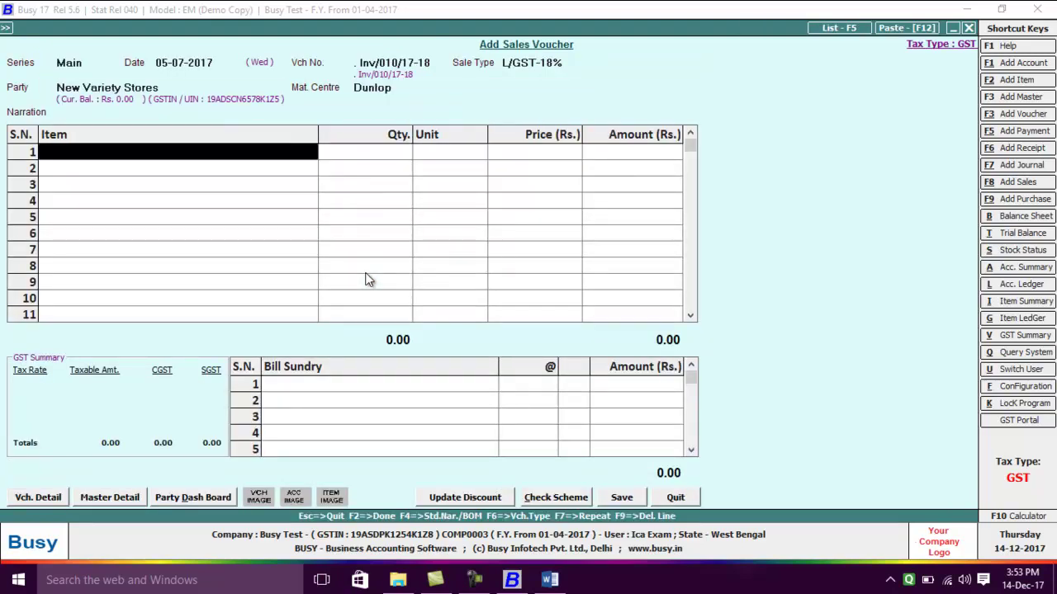
pyautogui.hotkey('alt', 'Tab')
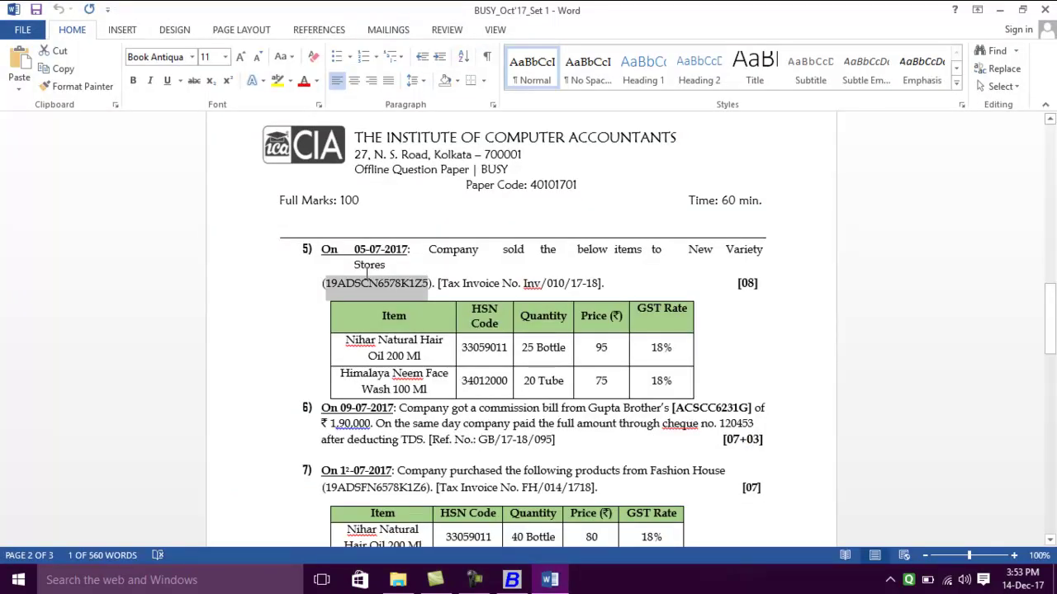
pyautogui.hotkey('alt', 'Tab')
pyautogui.write('n')
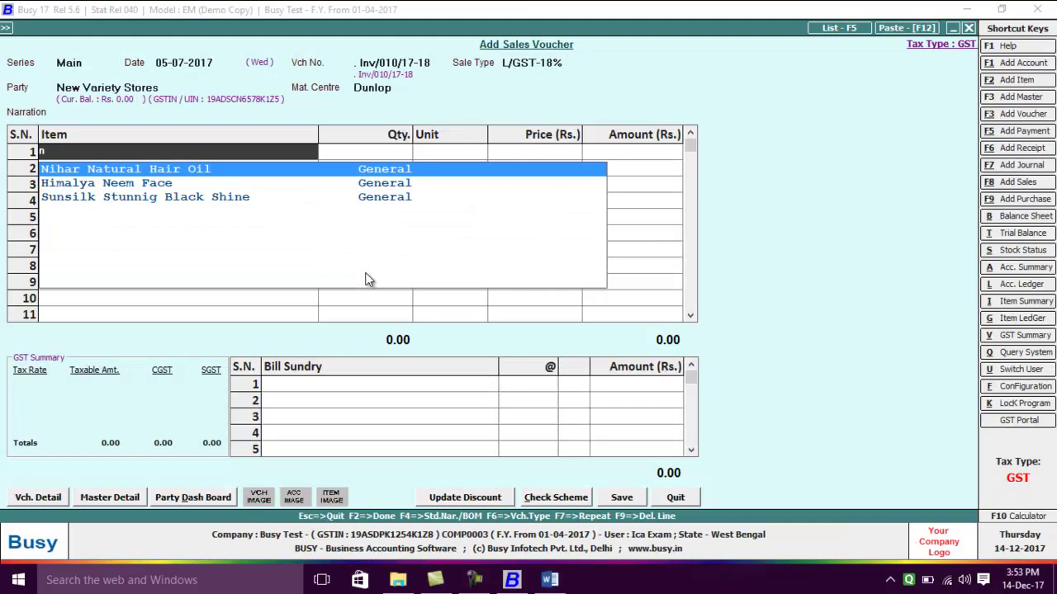
pyautogui.press('Return')
pyautogui.hotkey('alt', 'Tab')
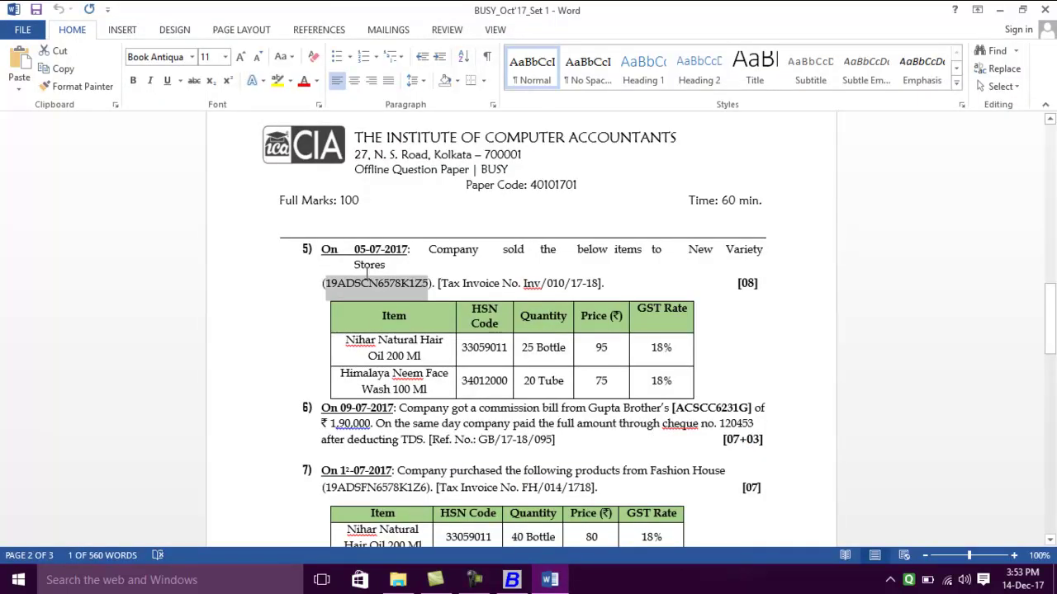
pyautogui.hotkey('alt', 'Tab')
pyautogui.write('25')
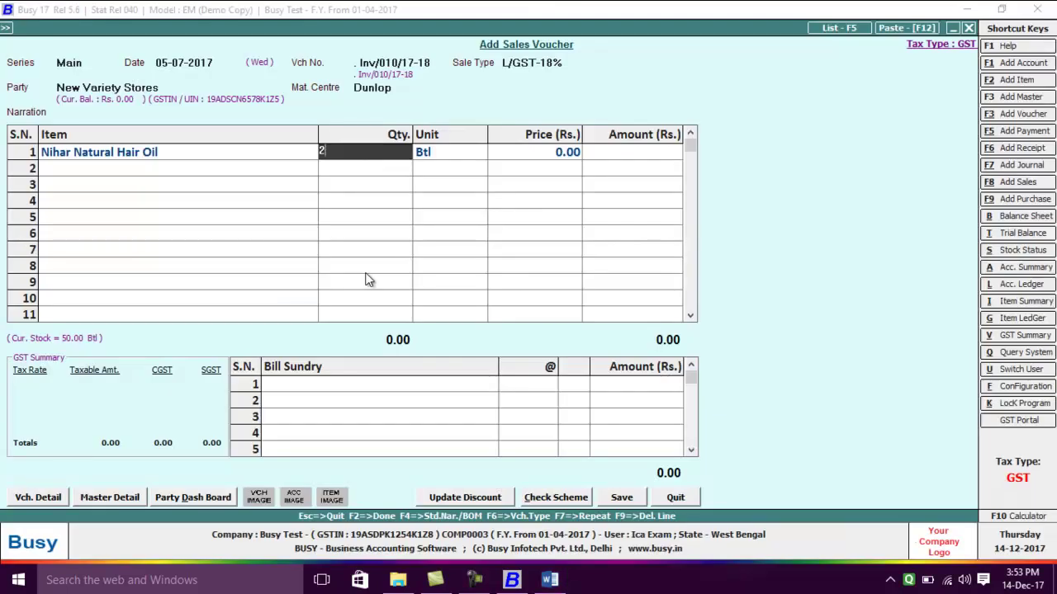
pyautogui.press('Return')
pyautogui.press('Return')
pyautogui.write('95')
pyautogui.press('Return')
pyautogui.press('Return')
# - Add 20 Himalaya Neem Face at 75 as the second item
pyautogui.hotkey('alt', 'Tab')
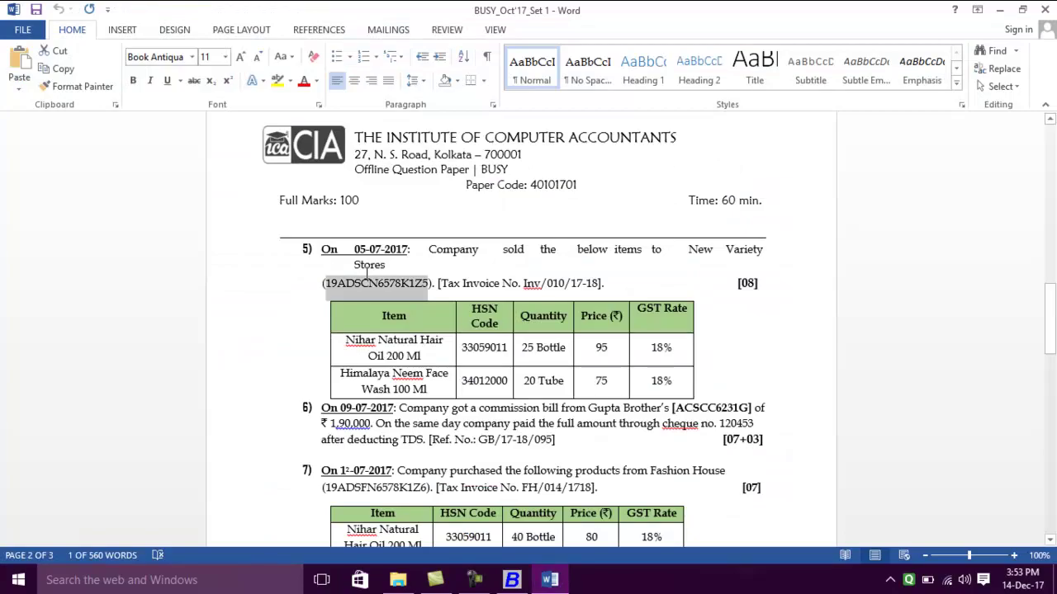
pyautogui.hotkey('alt', 'Tab')
pyautogui.press('Return')
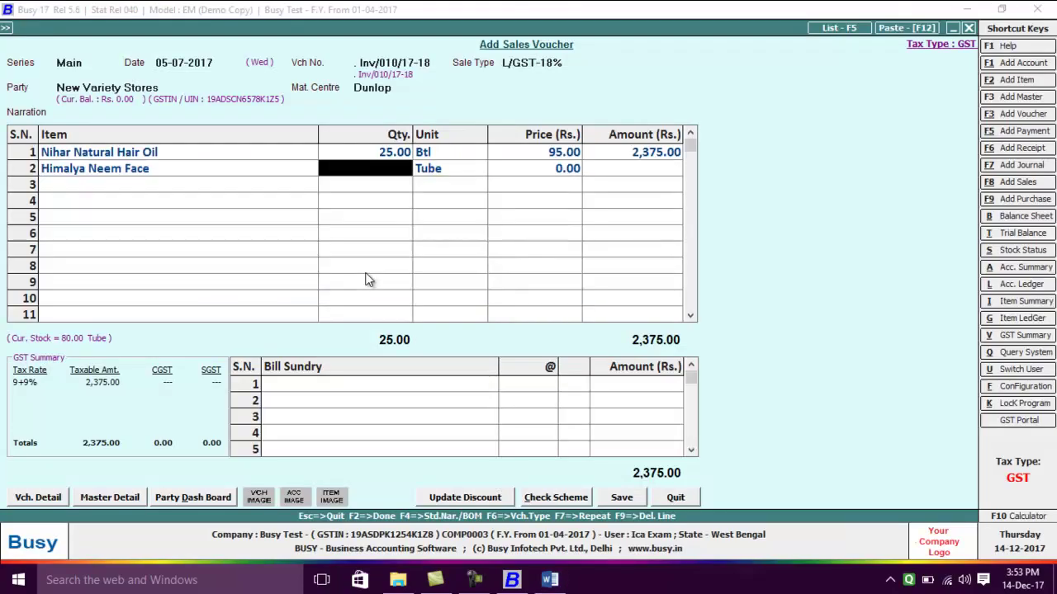
pyautogui.hotkey('alt', 'Tab')
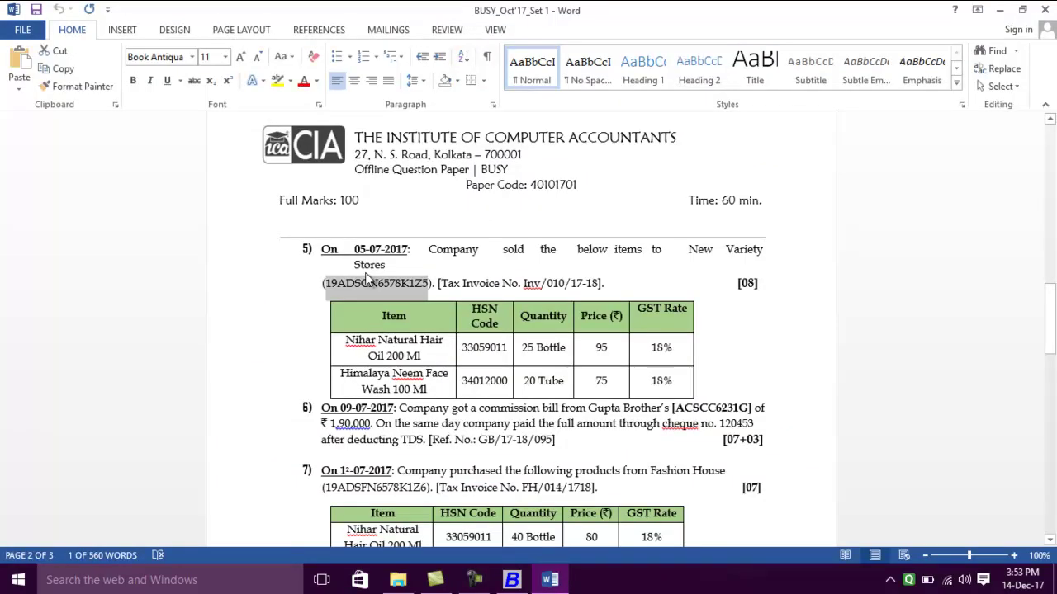
pyautogui.hotkey('alt', 'Tab')
pyautogui.write('20')
pyautogui.press('Return')
pyautogui.press('Return')
pyautogui.write('75')
pyautogui.press('Return')
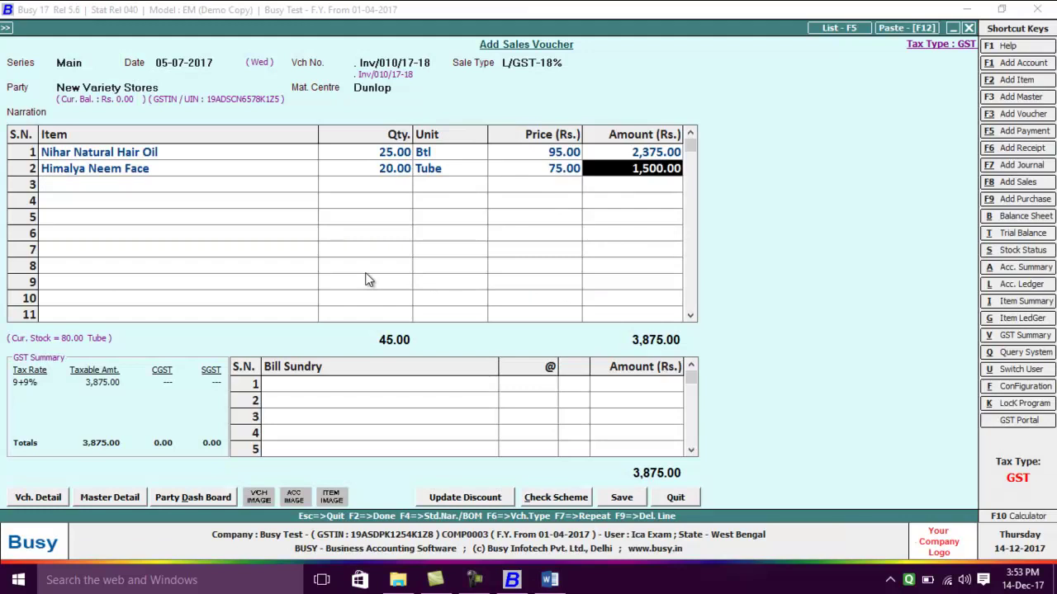
pyautogui.press('Return')
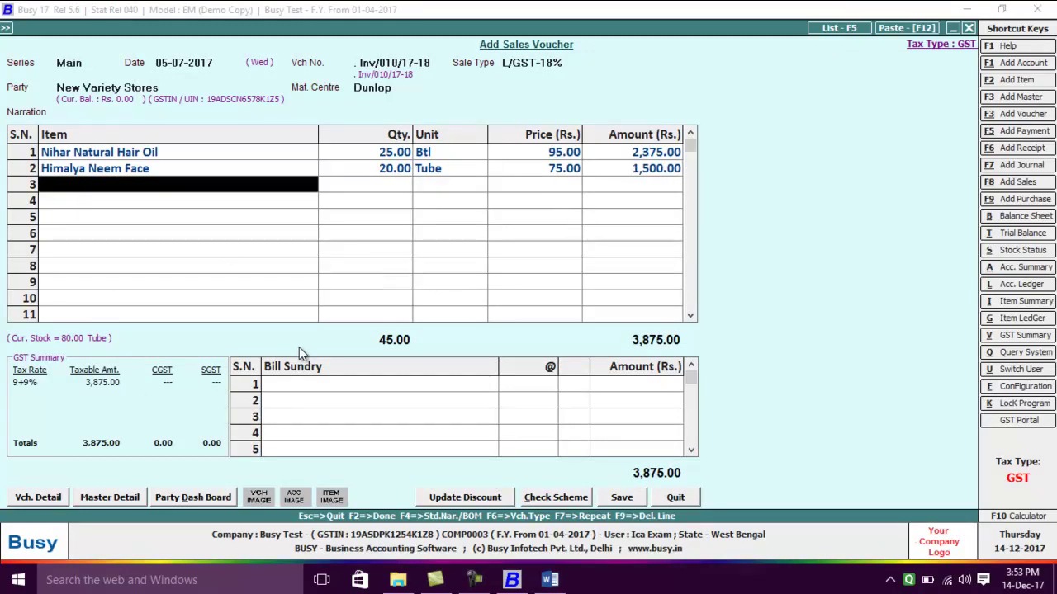
# - Add CGST and SGST at 9% each as bill sundries
pyautogui.click(307, 385)
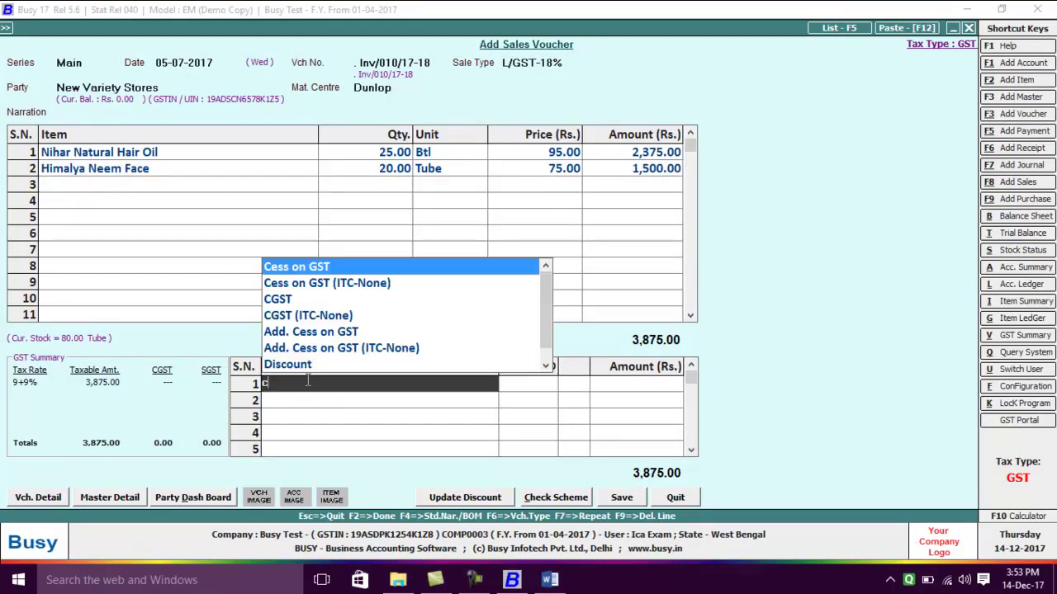
pyautogui.press('Down')
pyautogui.press('Down')
pyautogui.press('Return')
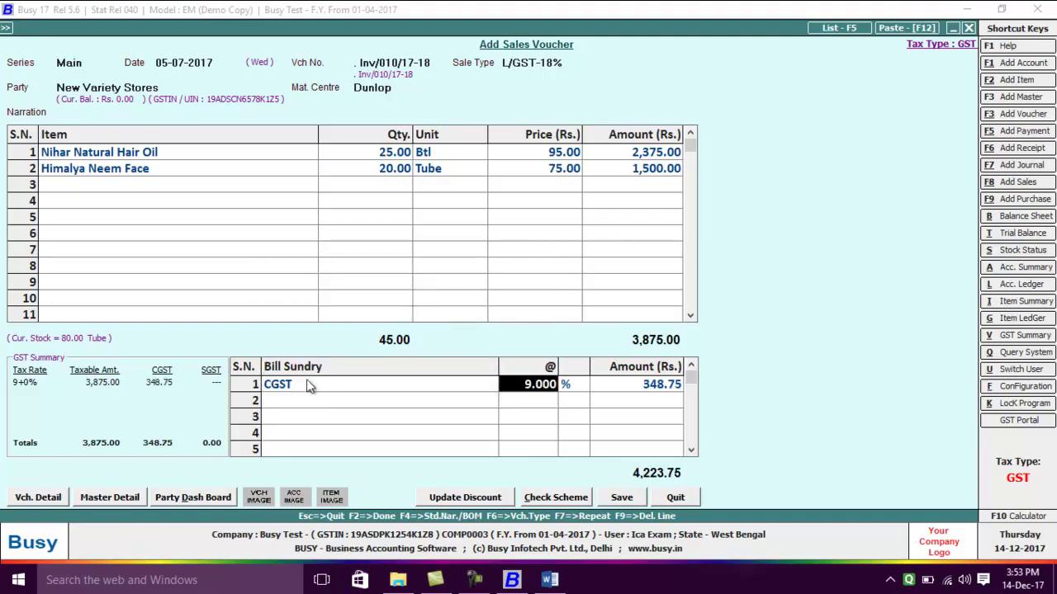
pyautogui.press('Return')
pyautogui.press('Return')
pyautogui.write('s')
pyautogui.press('Down')
pyautogui.press('Up')
pyautogui.press('Return')
pyautogui.press('Return')
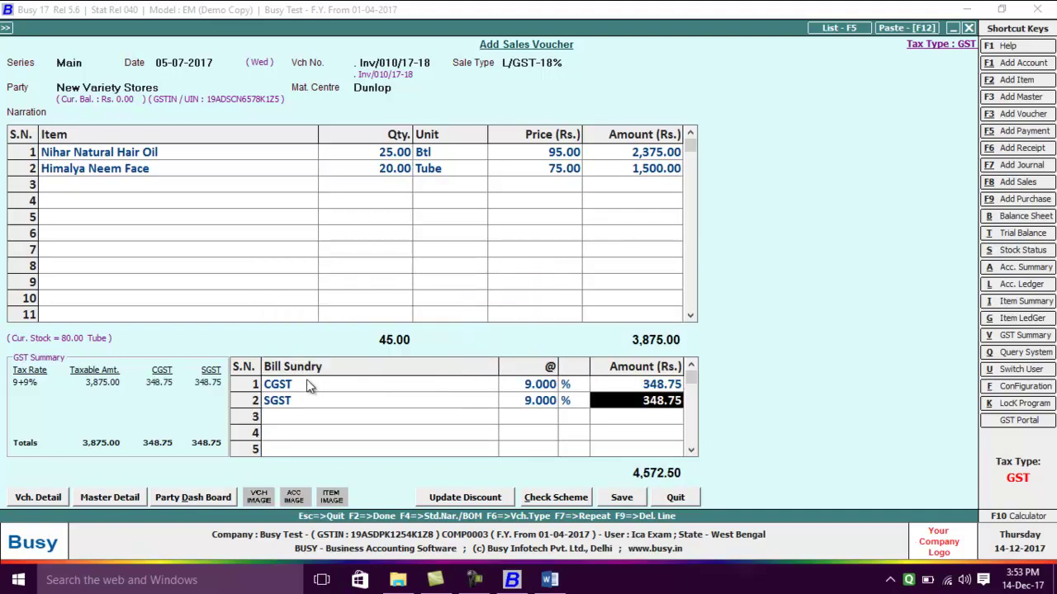
# - Save the 4,572.50 sales voucher with a new bill reference, without printing
pyautogui.press('F2')
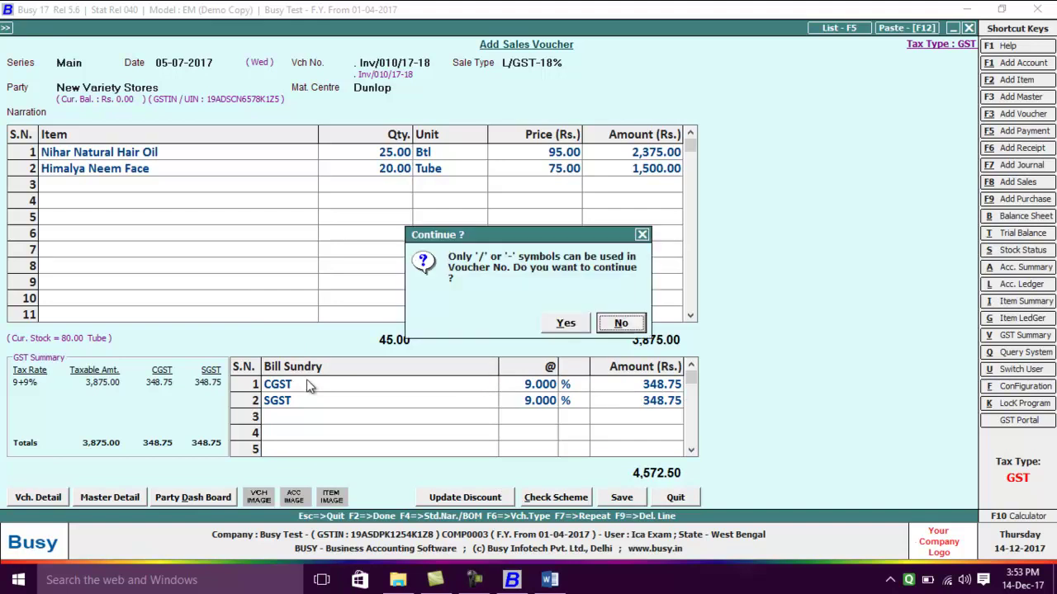
pyautogui.press('Left')
pyautogui.press('Return')
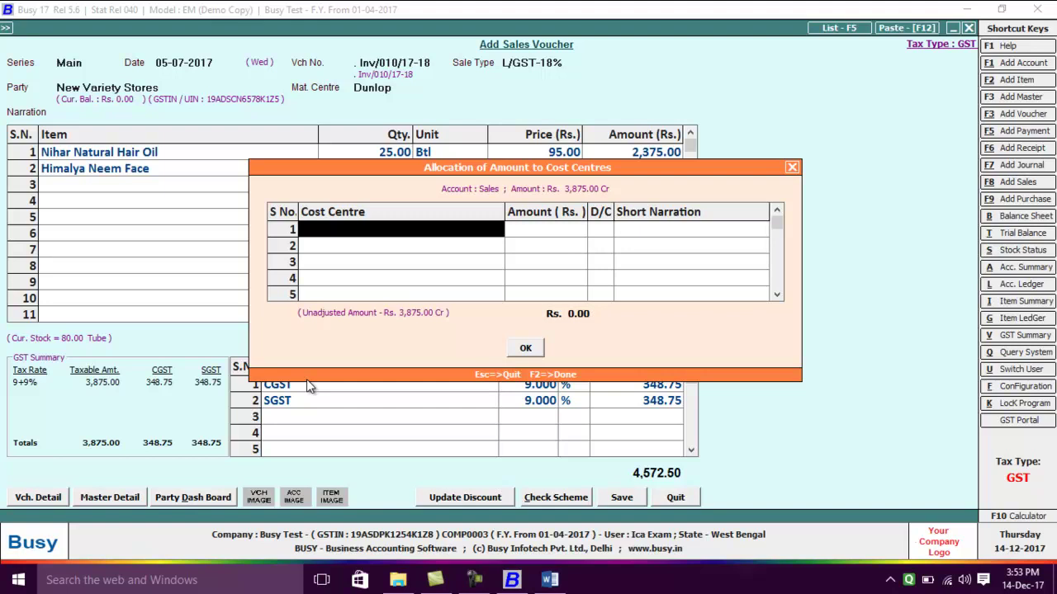
pyautogui.press('Escape')
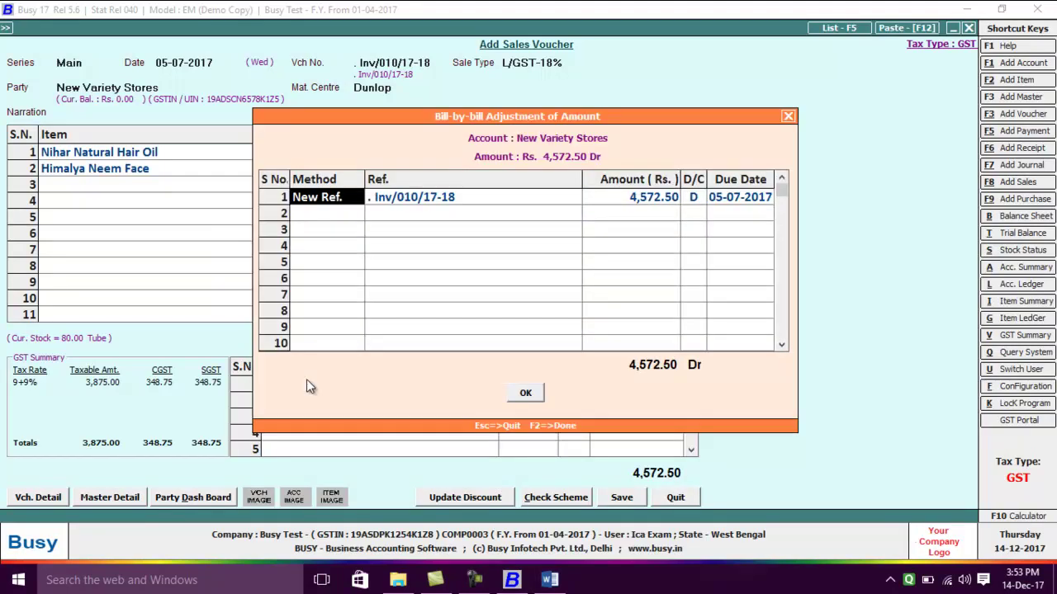
pyautogui.press('Return')
pyautogui.press('Return')
pyautogui.press('Return')
pyautogui.press('Return')
pyautogui.press('Return')
pyautogui.press('Return')
pyautogui.press('n')
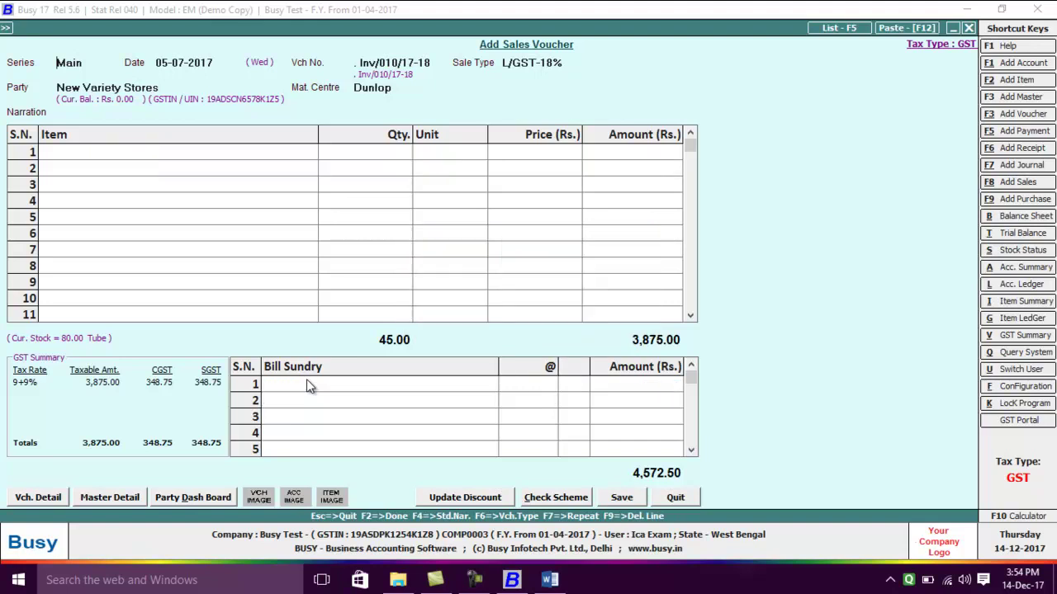
pyautogui.hotkey('alt', 'Tab')
# - Scroll the question paper to question 6, then quit the blank sales voucher
pyautogui.press('Down')
pyautogui.press('Down')
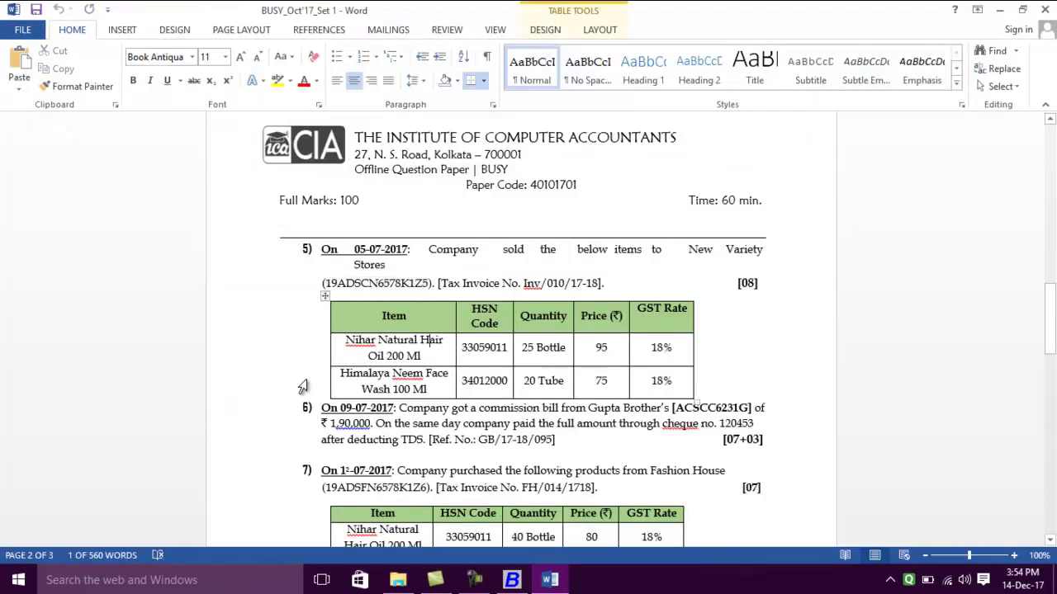
pyautogui.press('Down')
pyautogui.press('Down')
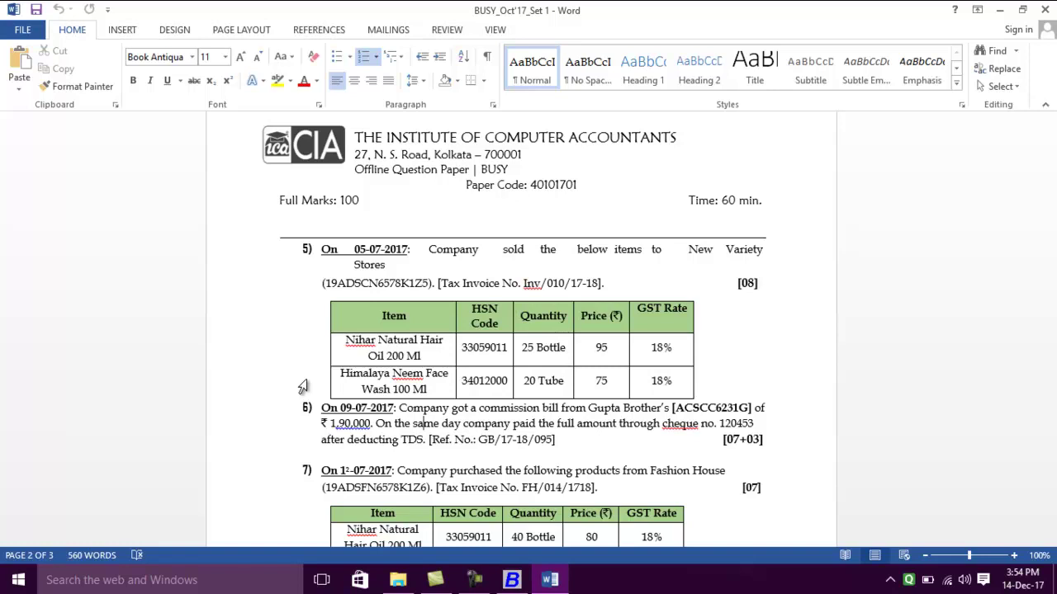
pyautogui.hotkey('alt', 'Tab')
pyautogui.press('Escape')
pyautogui.press('Escape')
pyautogui.press('Escape')
pyautogui.press('Escape')
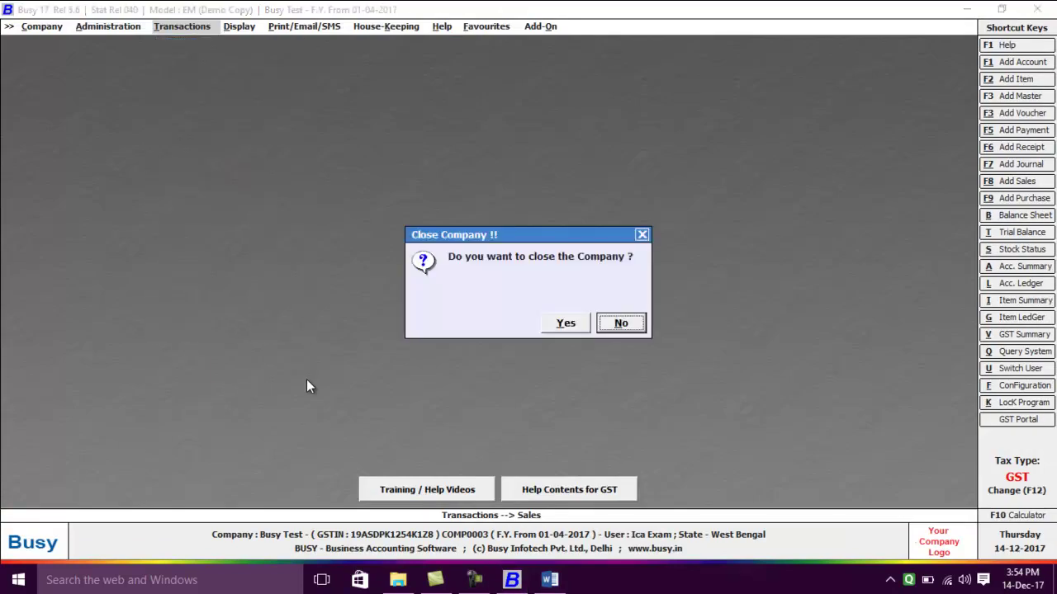
pyautogui.press('Escape')
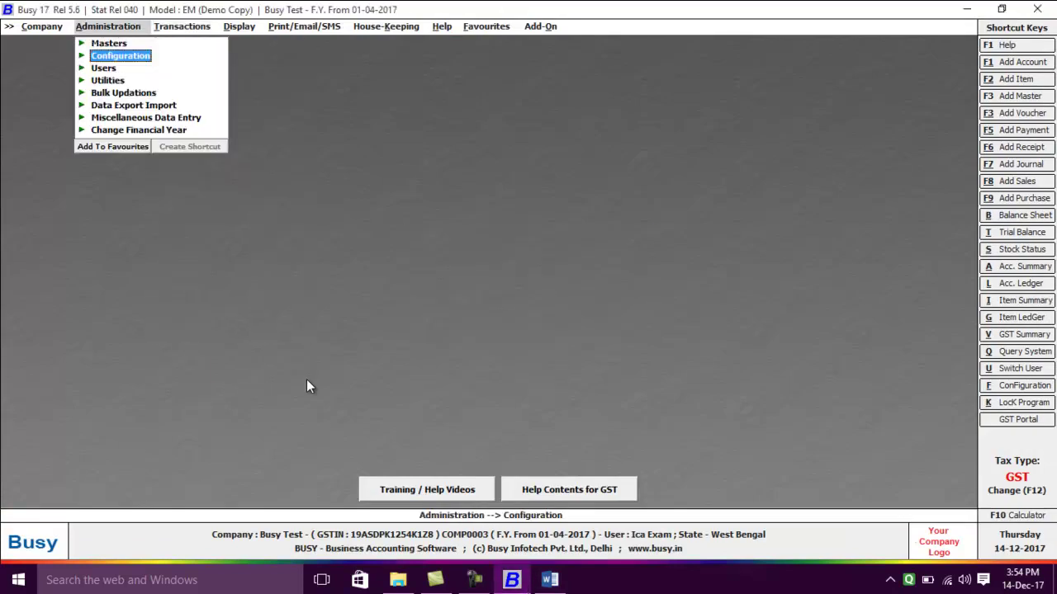
# - Open the TDS/TCS page of Configuration > Features / Options
pyautogui.press('Up')
pyautogui.press('Down')
pyautogui.press('Return')
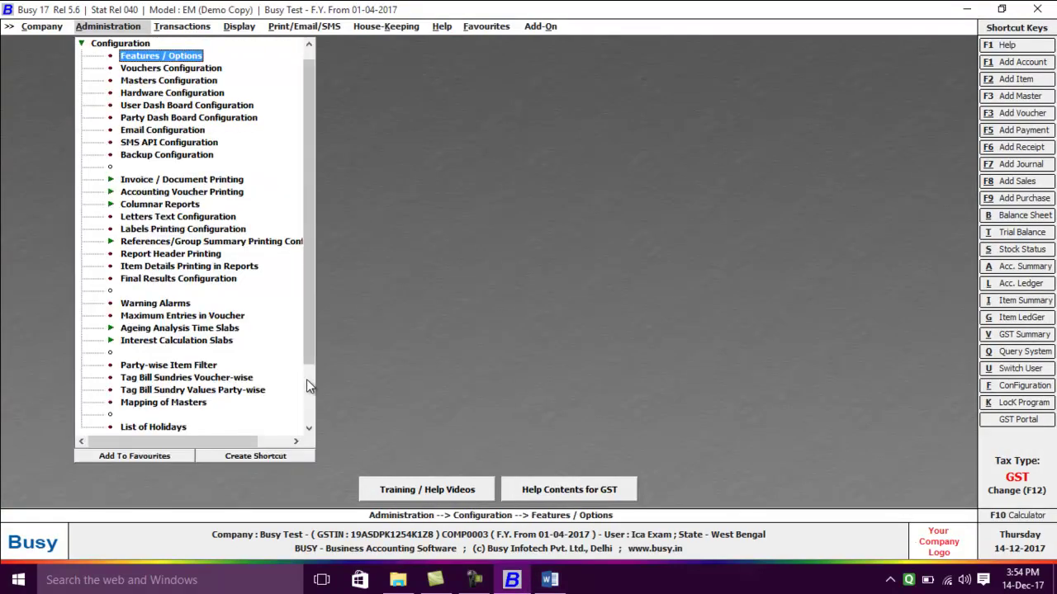
pyautogui.press('Down')
pyautogui.press('Down')
pyautogui.press('Down')
pyautogui.press('Down')
pyautogui.press('Down')
pyautogui.press('Down')
pyautogui.press('Down')
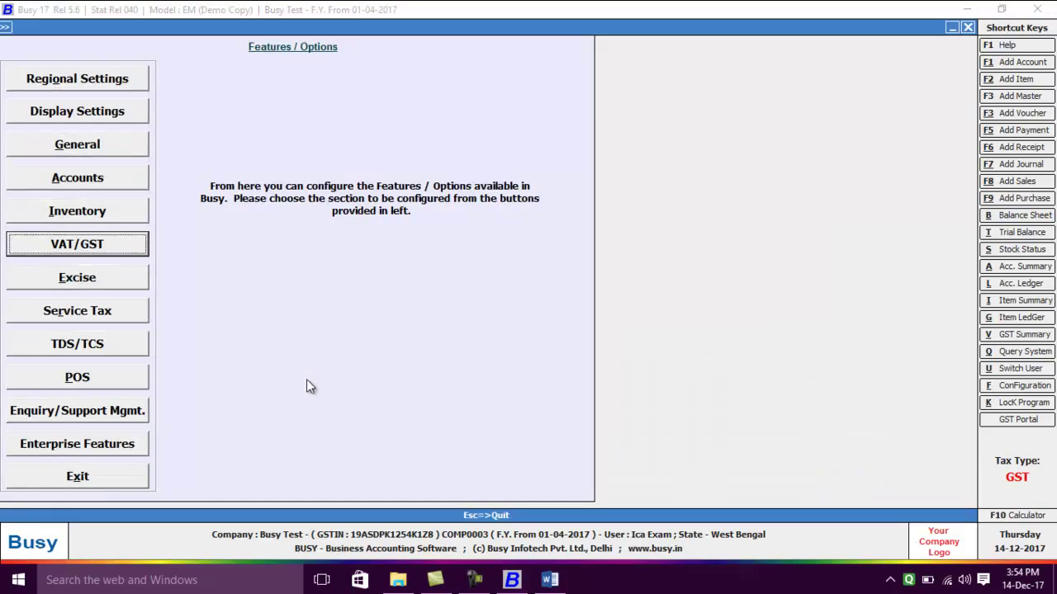
pyautogui.press('Down')
pyautogui.press('Return')
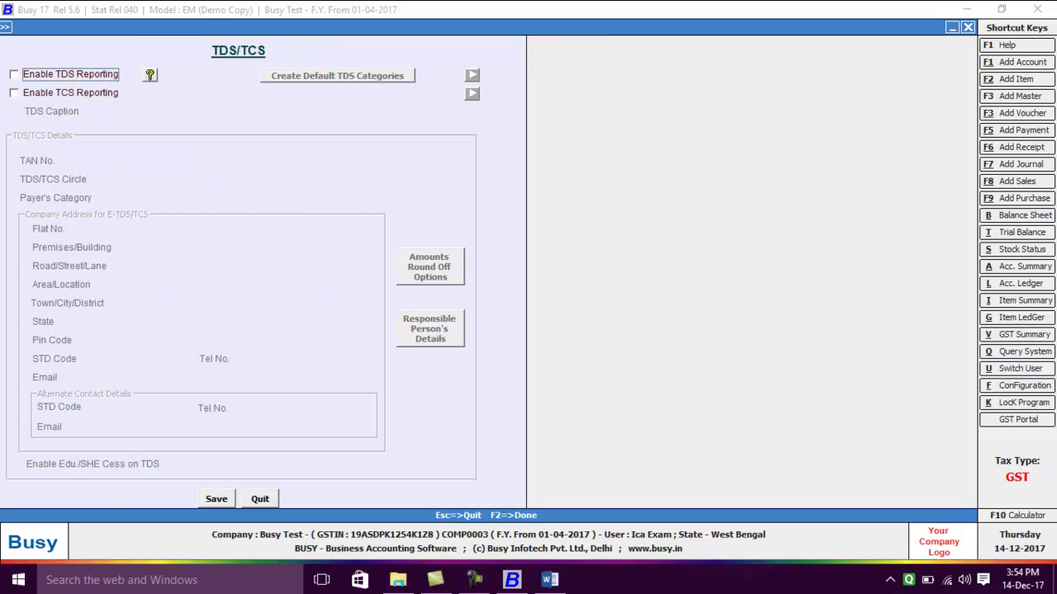
# - Enable TDS reporting and paste the company's TAN, copied from the question paper, into TAN No
pyautogui.click(14, 74)
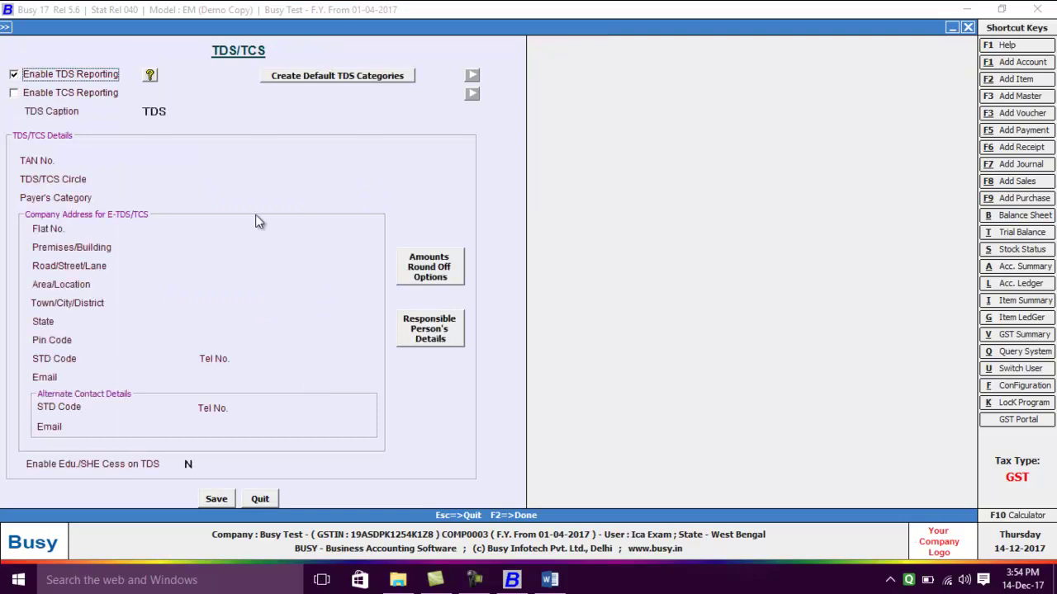
pyautogui.click(153, 160)
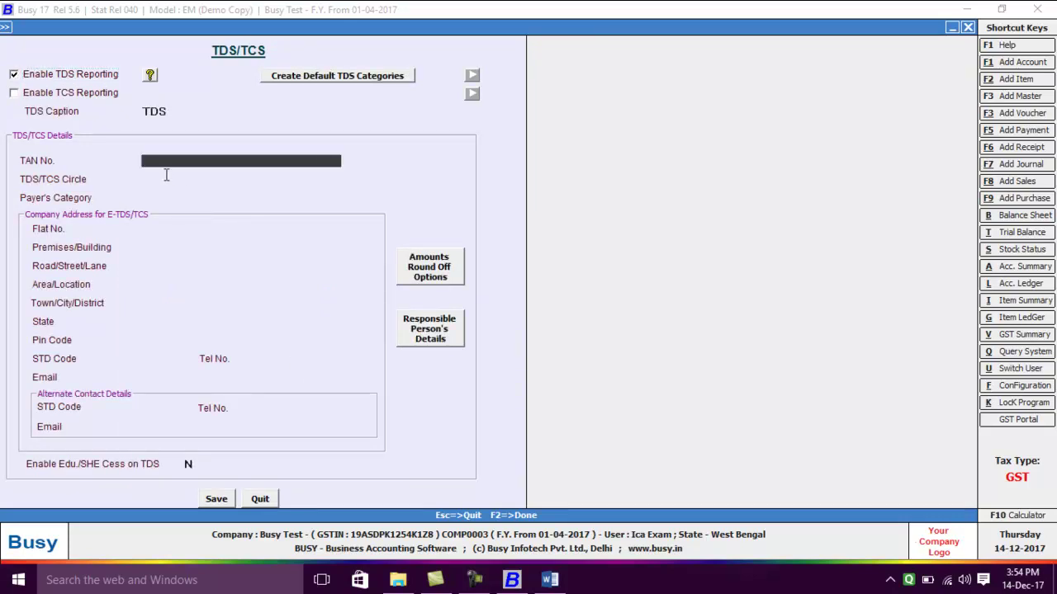
pyautogui.hotkey('alt', 'Tab')
pyautogui.scroll(10, 390, 259)
pyautogui.scroll(8, 390, 258)
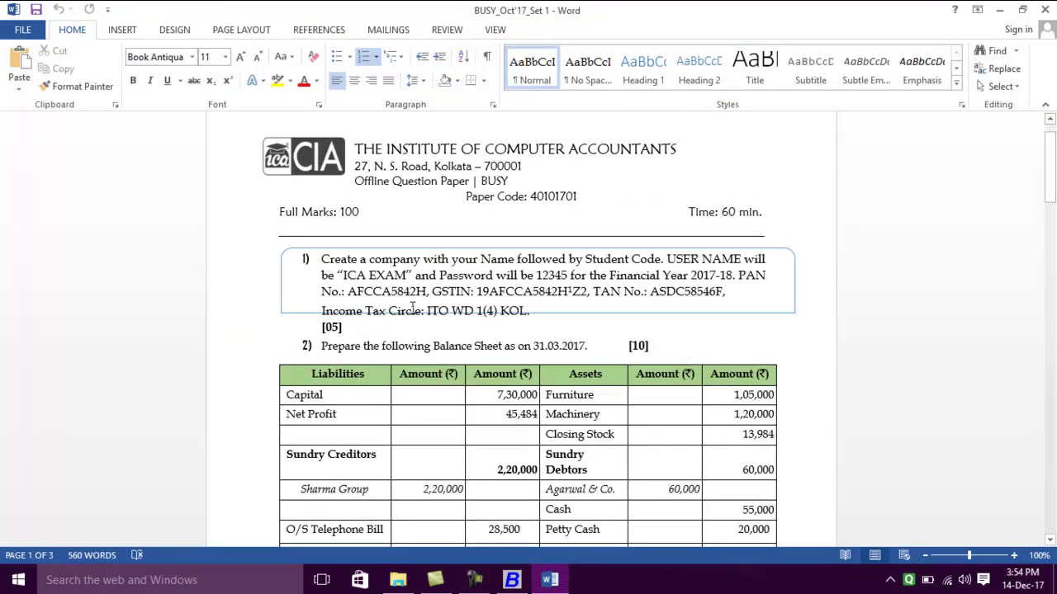
pyautogui.click(746, 276)
pyautogui.click(615, 294)
pyautogui.moveTo(659, 294); pyautogui.dragTo(730, 292)
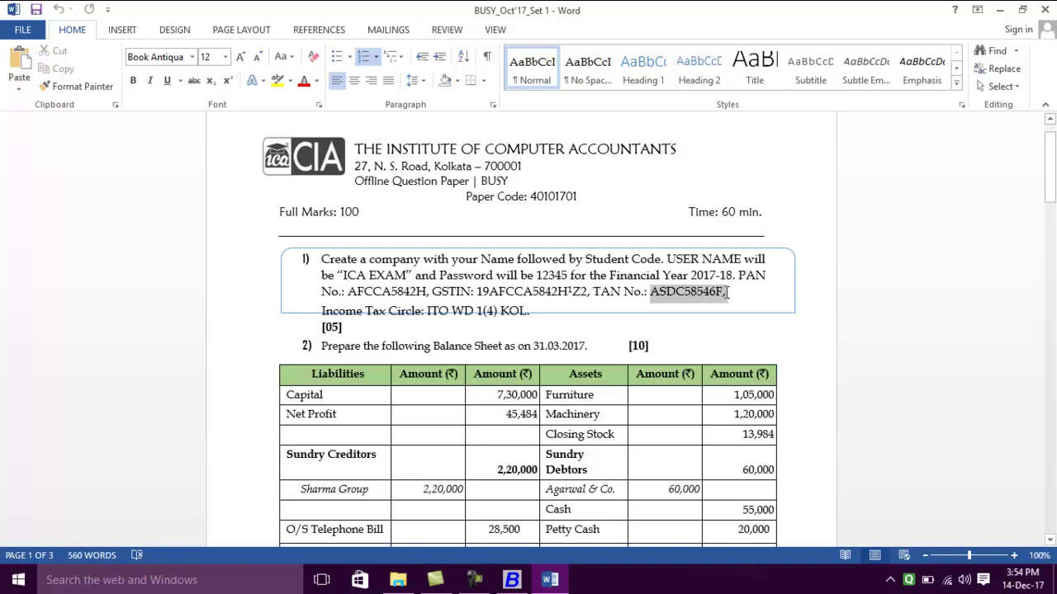
pyautogui.moveTo(727, 292); pyautogui.dragTo(722, 292)
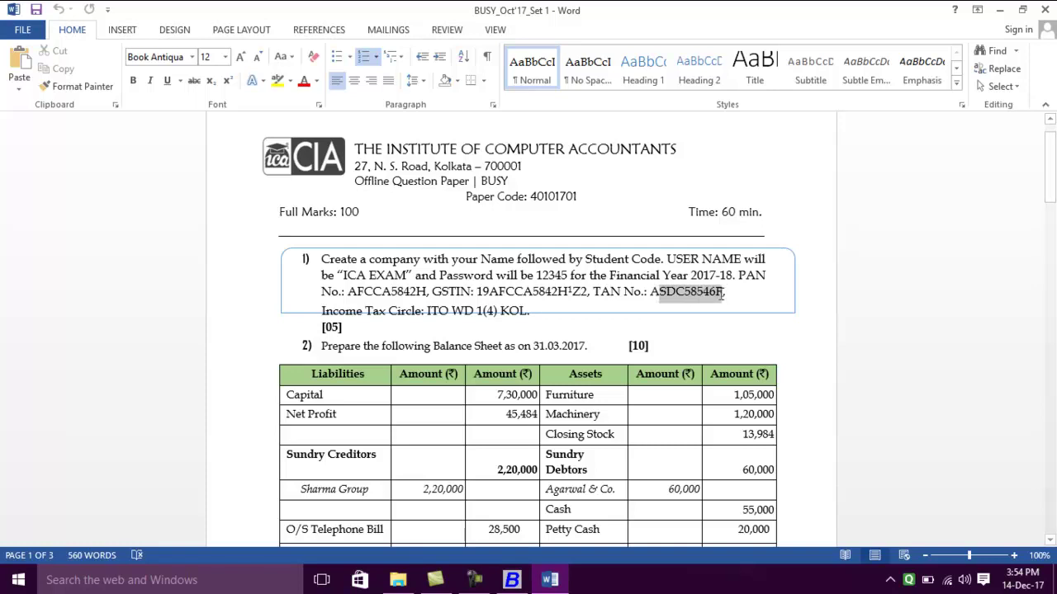
pyautogui.moveTo(650, 293); pyautogui.dragTo(723, 294)
pyautogui.hotkey('ctrl', 'c')
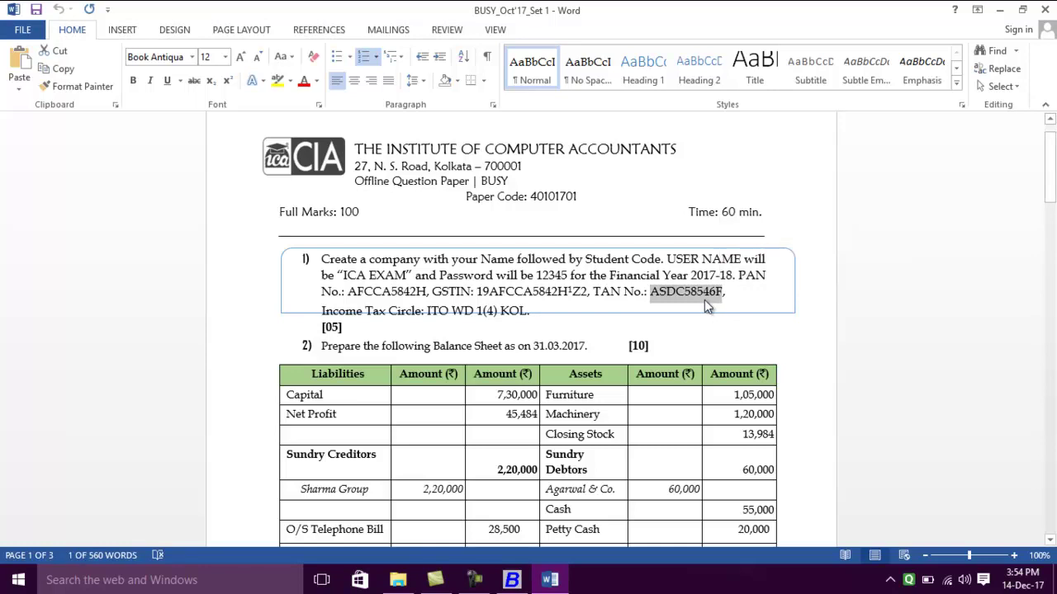
pyautogui.hotkey('alt', 'Tab')
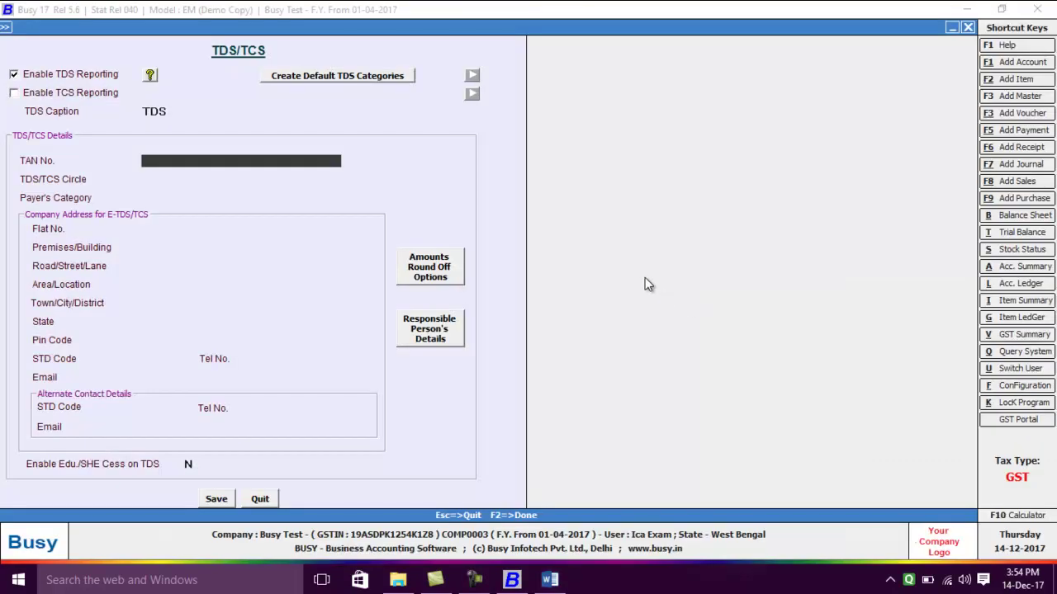
pyautogui.hotkey('ctrl', 'v')
# - Create the default TDS categories and save the TDS/TCS settings
pyautogui.click(331, 77)
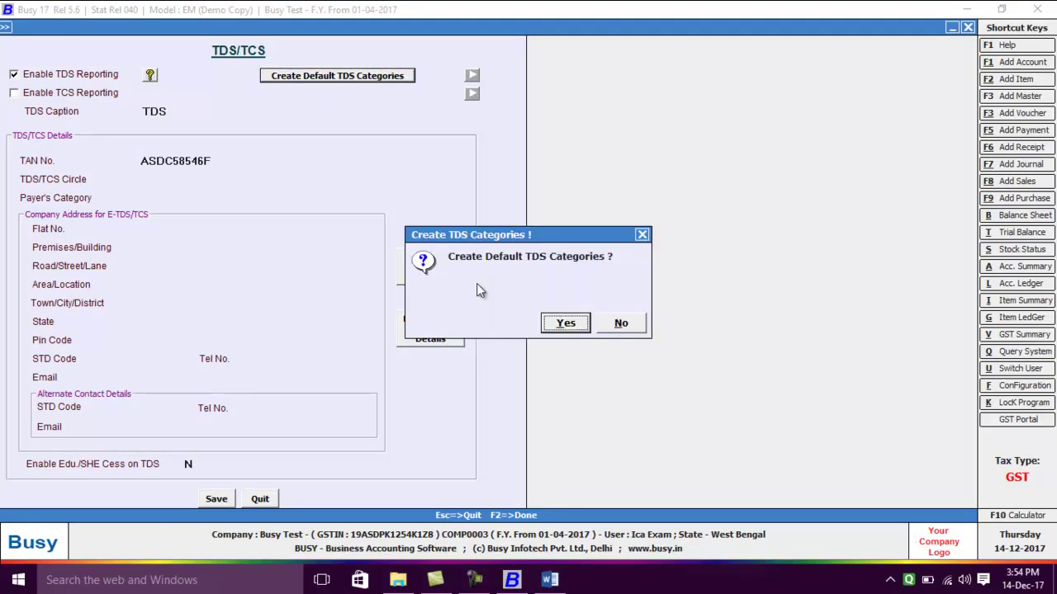
pyautogui.click(564, 323)
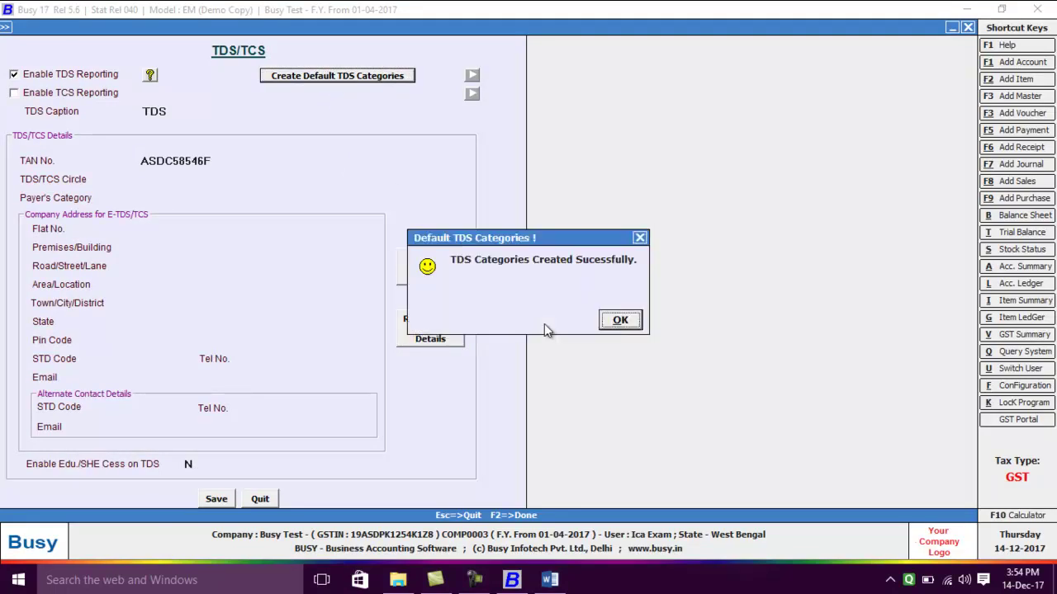
pyautogui.click(617, 322)
pyautogui.click(216, 498)
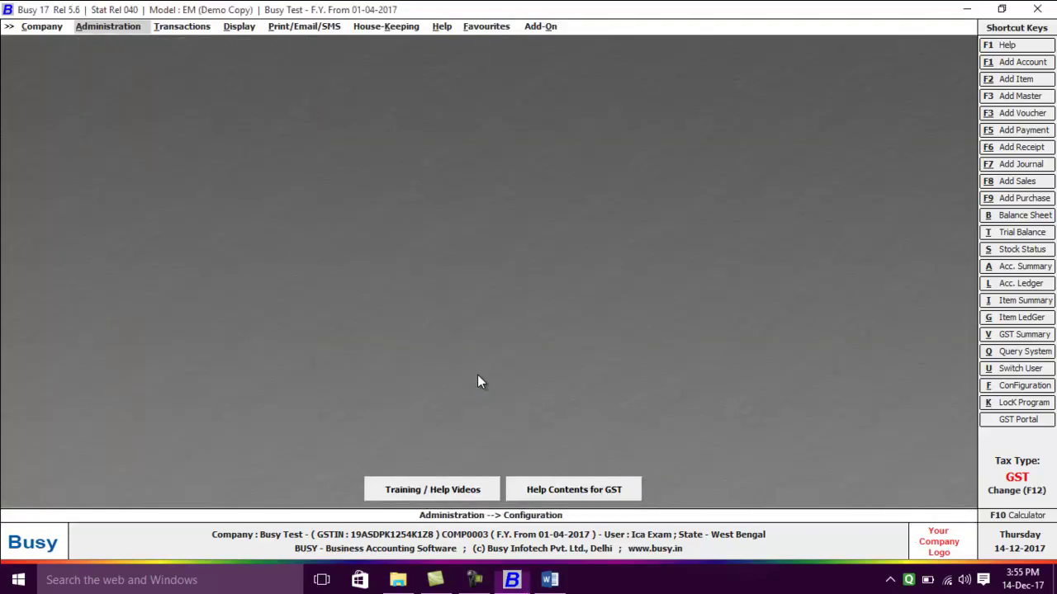
# - Scroll the Word question paper down to question 6 on the commission bill
pyautogui.hotkey('alt', 'Tab')
pyautogui.scroll(-10, 471, 332)
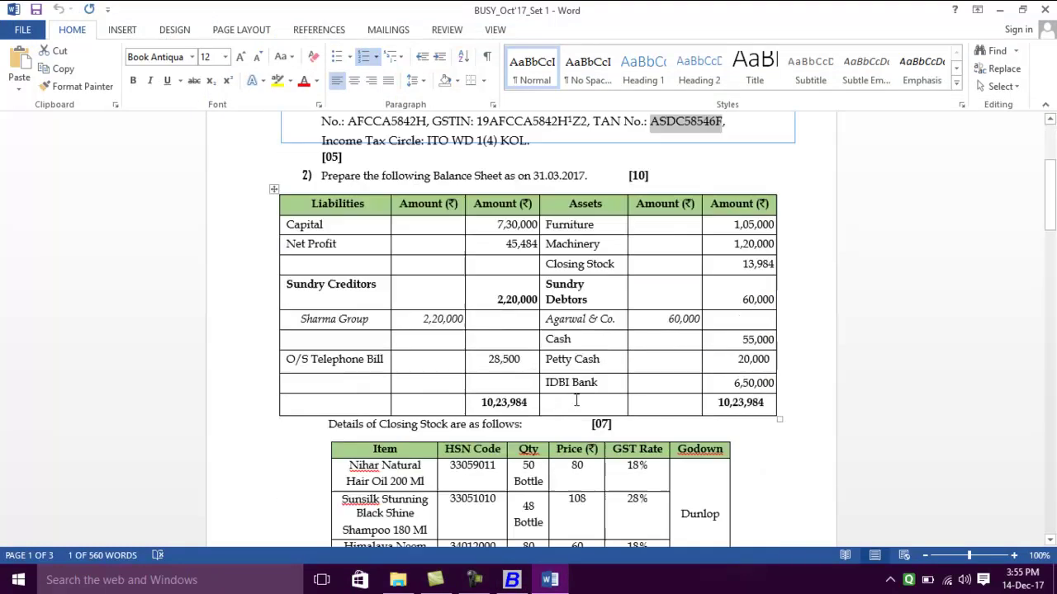
pyautogui.scroll(-3, 572, 400)
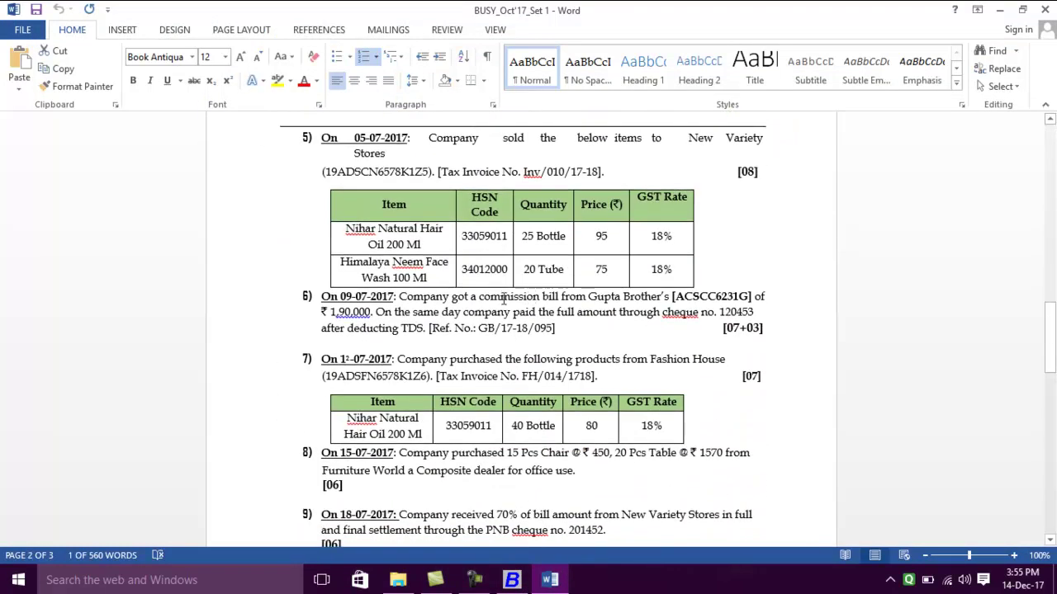
pyautogui.moveTo(623, 296); pyautogui.dragTo(627, 268)
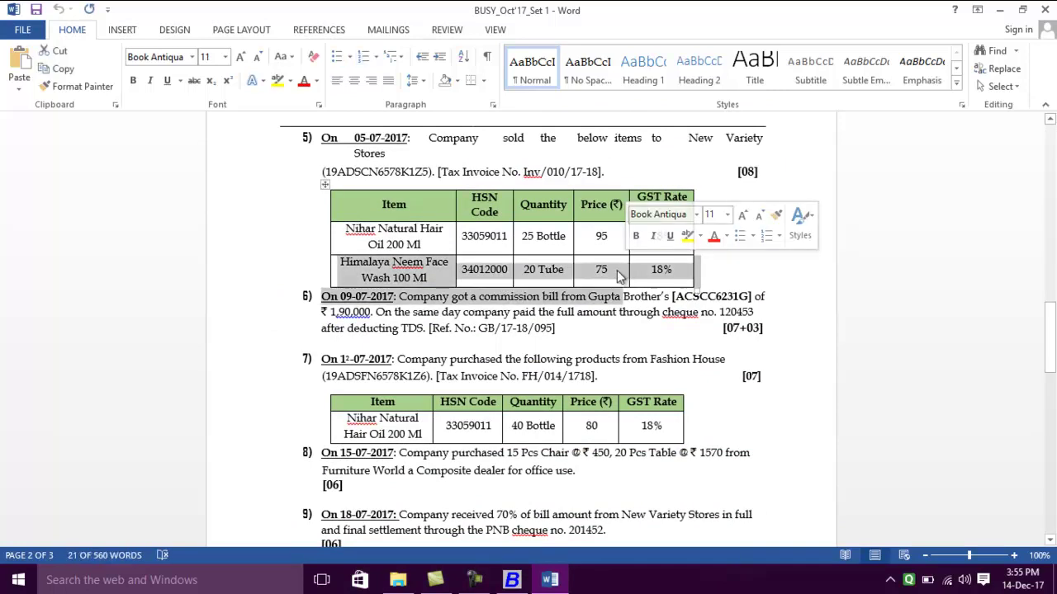
pyautogui.click(608, 304)
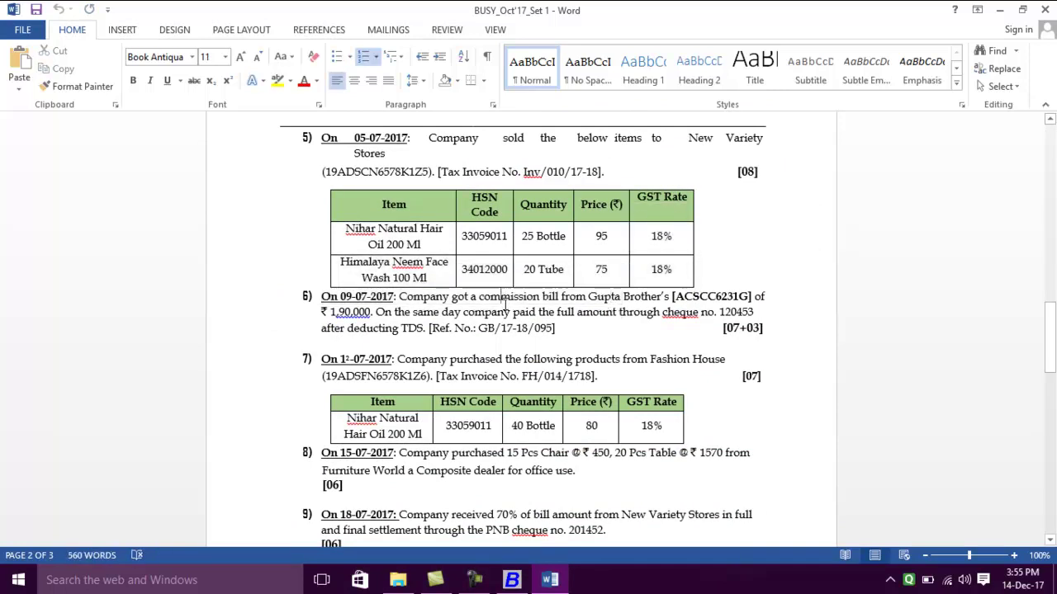
# - Return to Busy and open the Transactions menu, moving toward Journal
pyautogui.hotkey('alt', 'Tab')
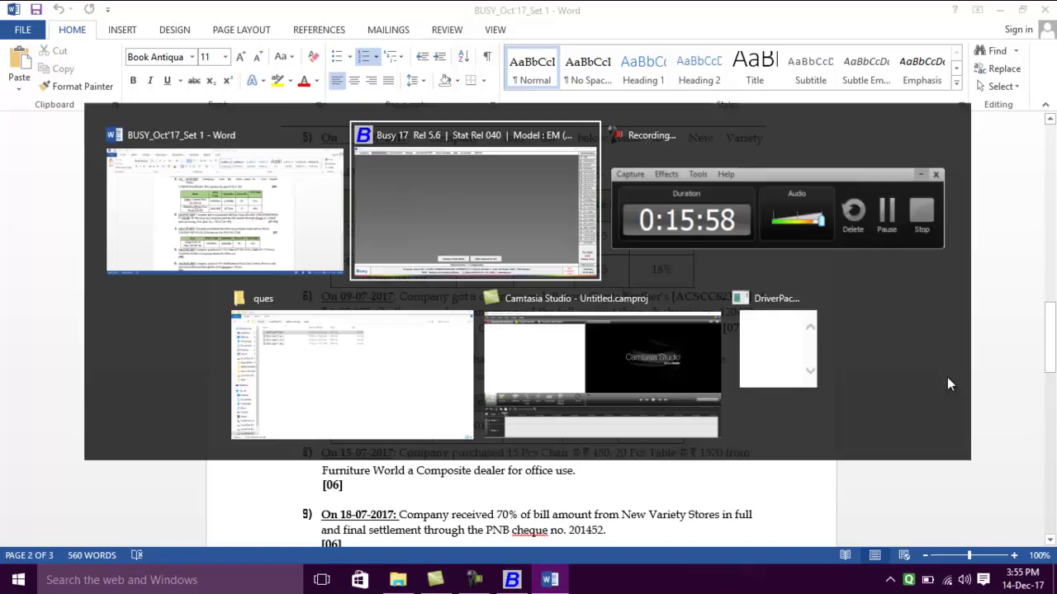
pyautogui.press('Right')
pyautogui.press('Return')
pyautogui.press('Down')
pyautogui.press('Down')
pyautogui.press('Down')
pyautogui.press('Down')
pyautogui.press('Down')
pyautogui.press('Down')
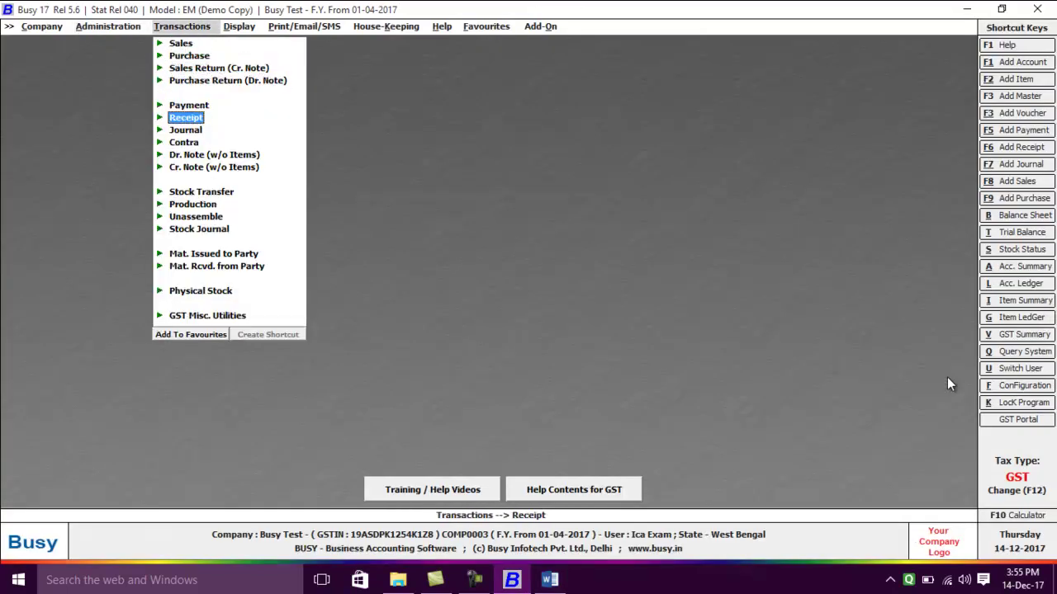
# - Start a new Main-series journal voucher dated 09-07-2017
pyautogui.press('Return')
pyautogui.press('Return')
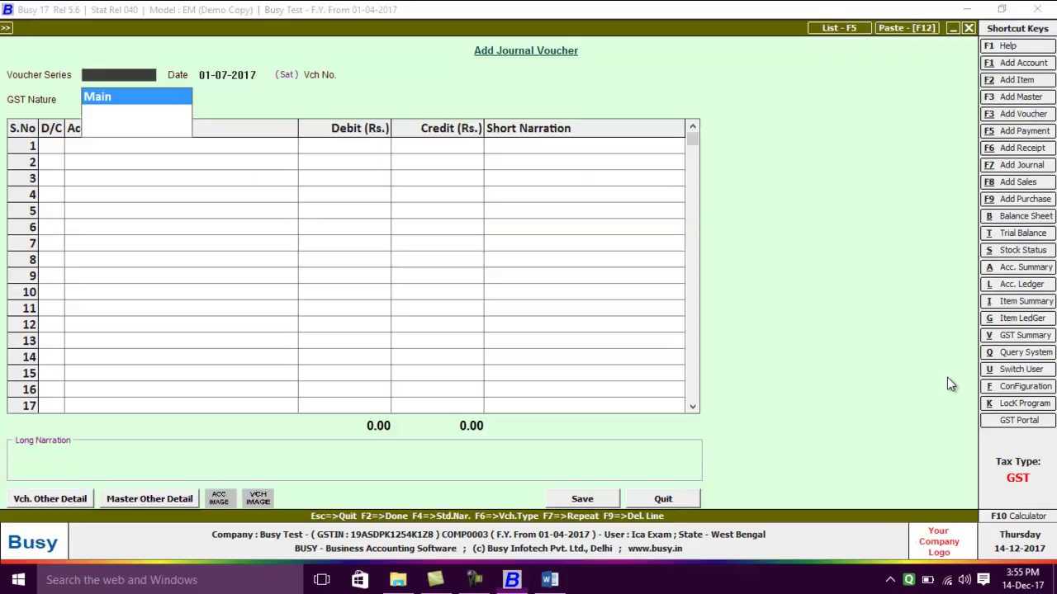
pyautogui.press('Return')
pyautogui.hotkey('alt', 'Tab')
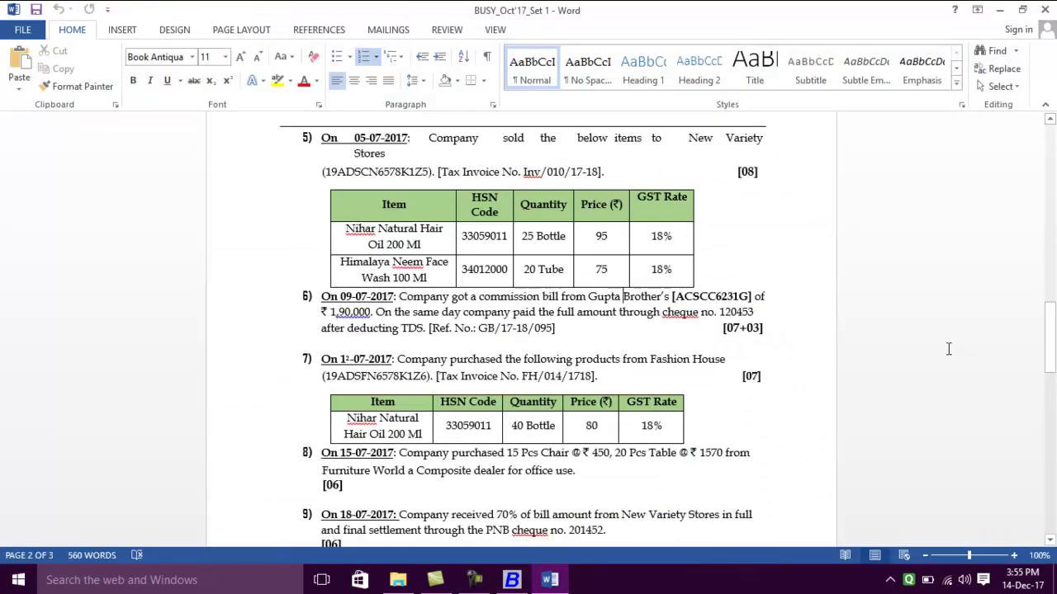
pyautogui.hotkey('alt', 'Tab')
pyautogui.write('9-07')
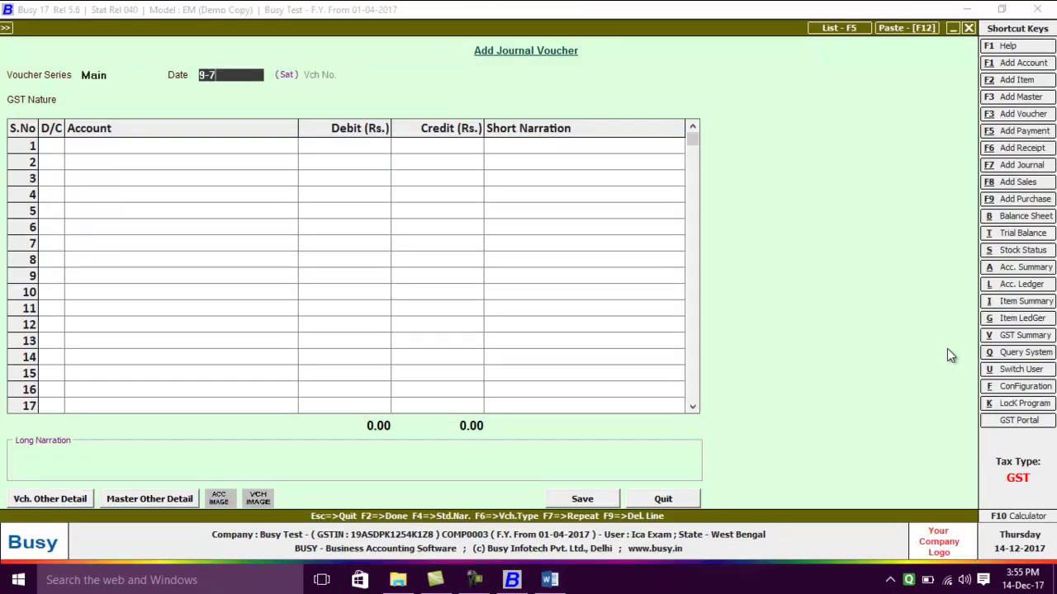
pyautogui.press('Return')
pyautogui.press('Return')
pyautogui.press('Return')
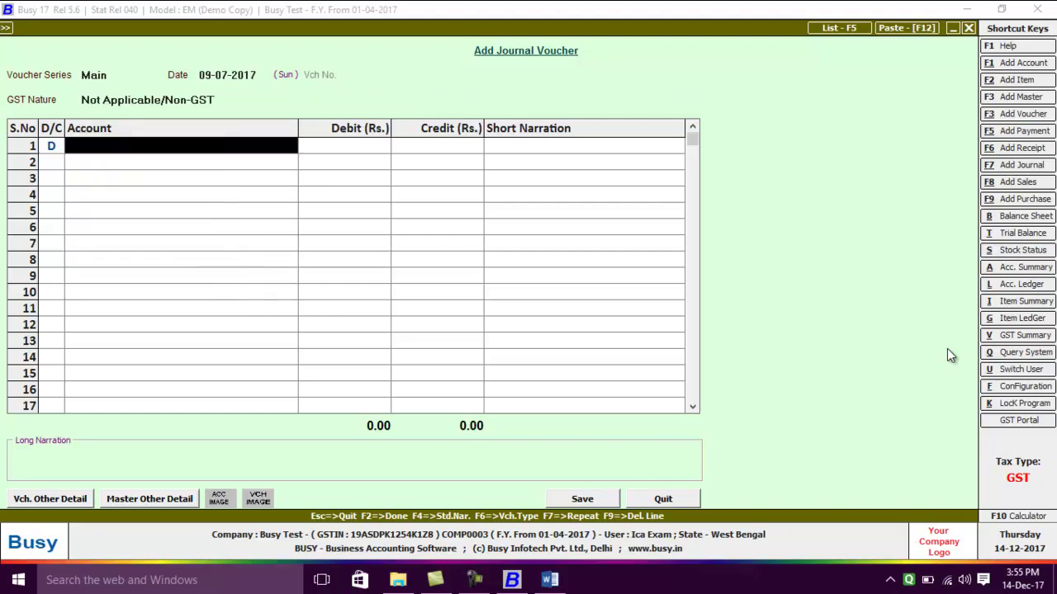
# - Create a new account named Comission under Expenses (Indirect/Admn.)
pyautogui.write('c')
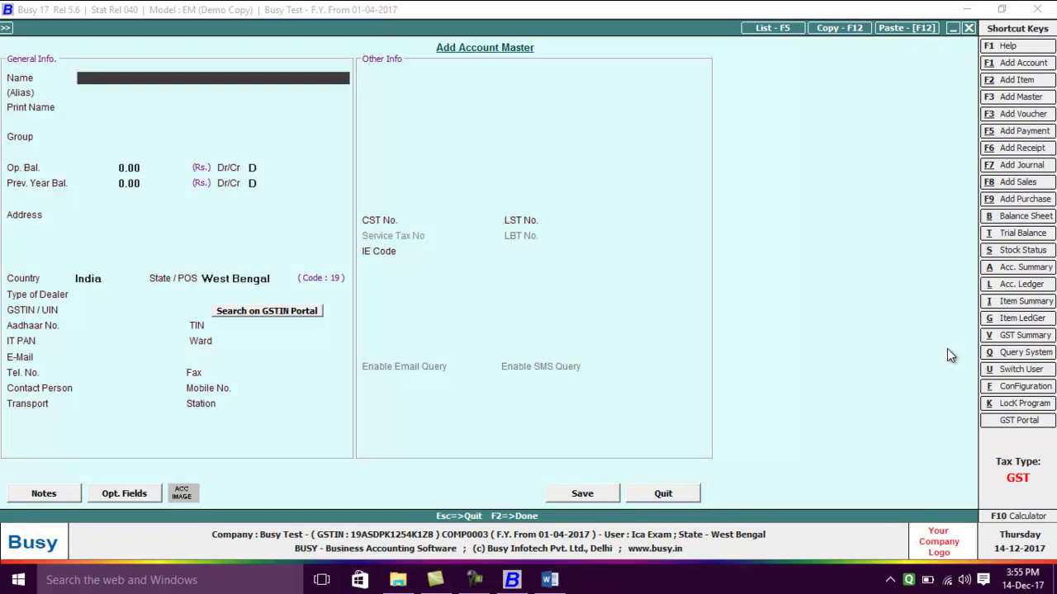
pyautogui.write('comission')
pyautogui.press('Return')
pyautogui.press('Return')
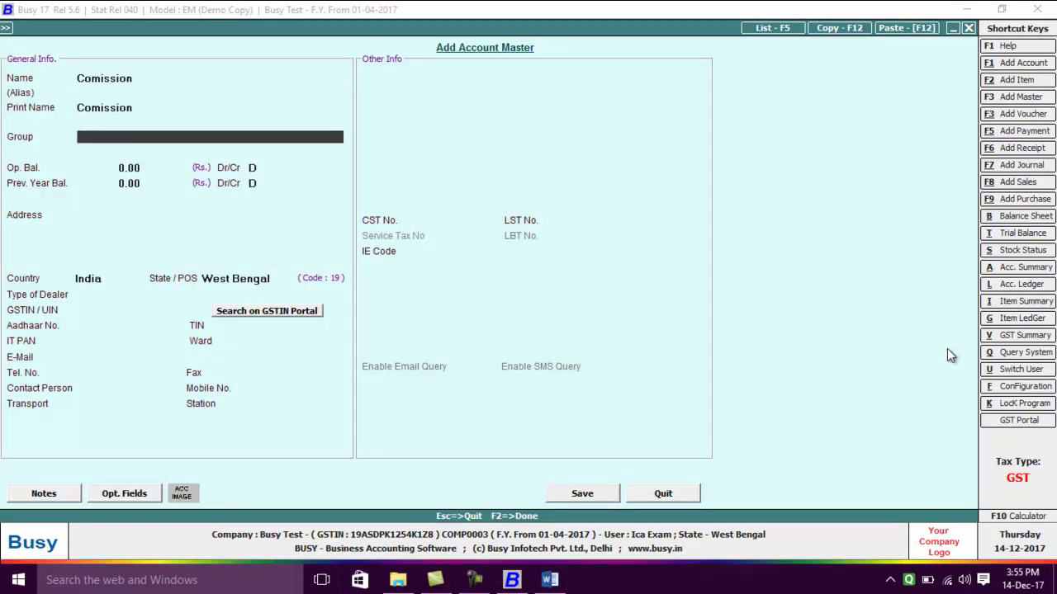
pyautogui.write('e')
pyautogui.press('Down')
pyautogui.press('Return')
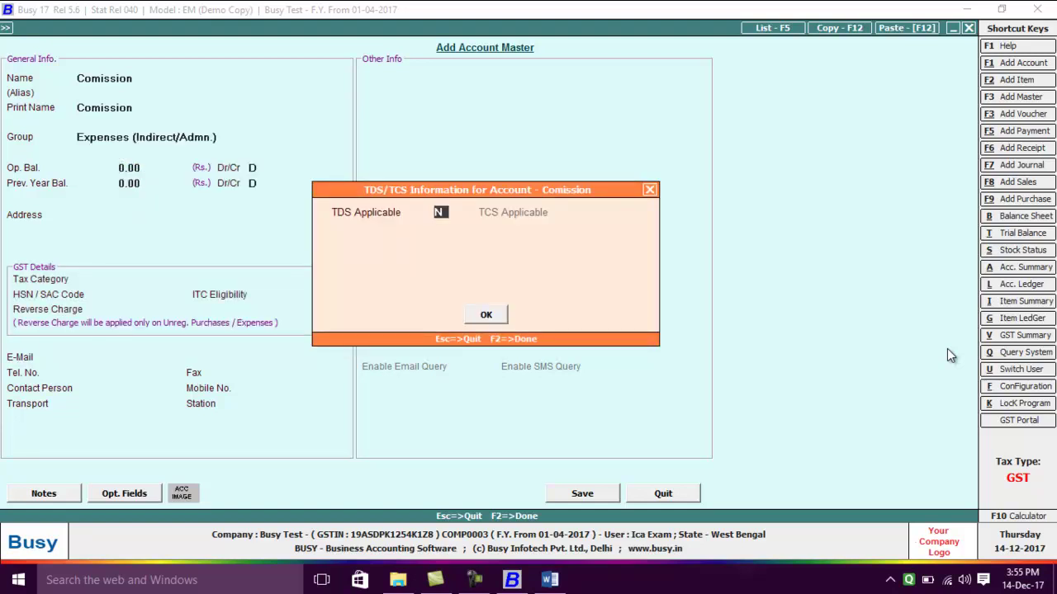
# - Make Comission TDS applicable as Commission or Brokerage, without cost centres, and save it
pyautogui.press('y')
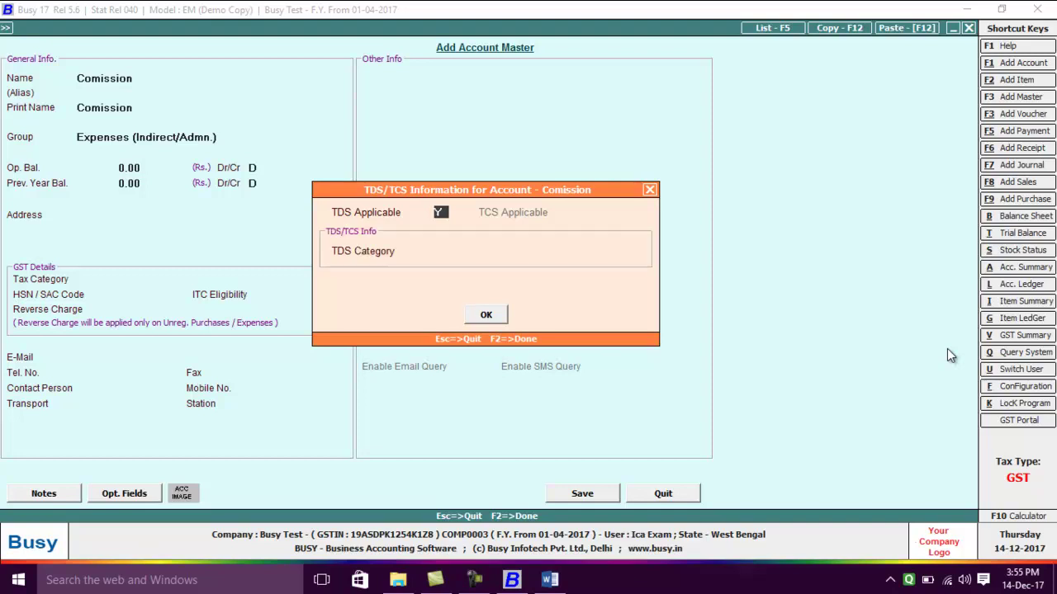
pyautogui.press('Return')
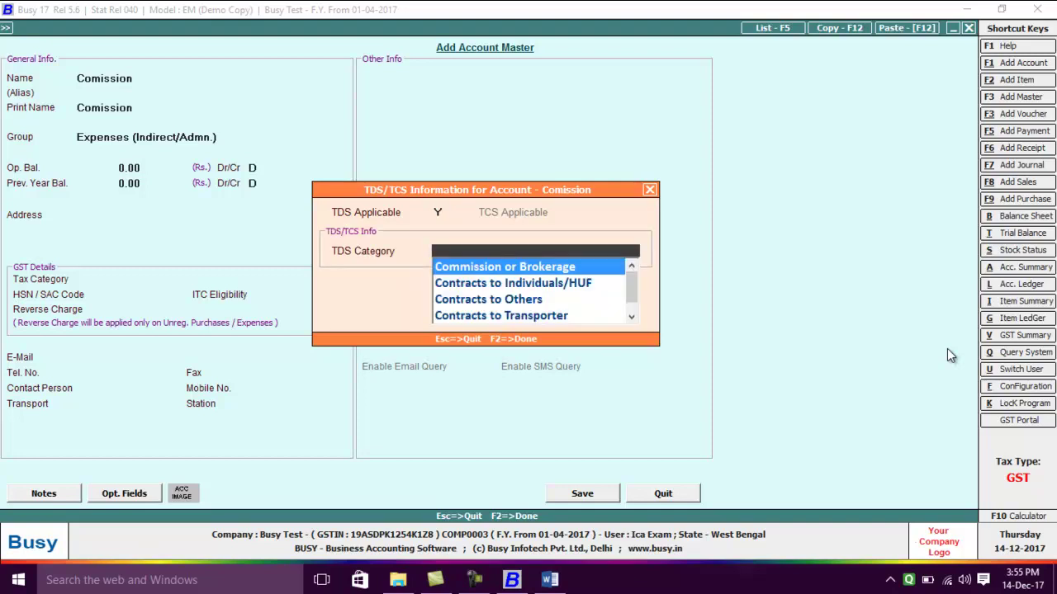
pyautogui.press('Return')
pyautogui.press('Return')
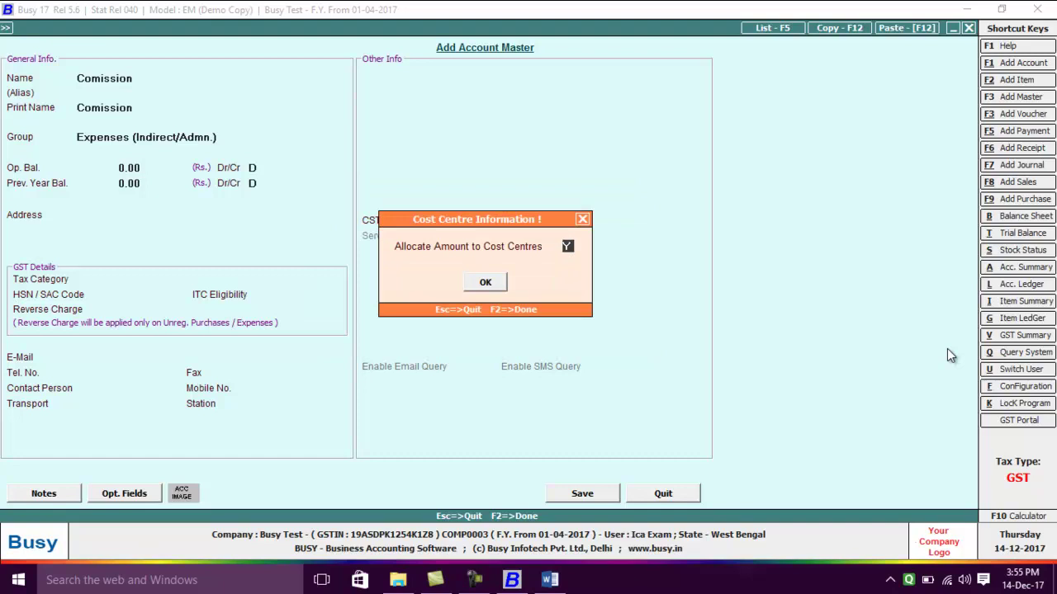
pyautogui.press('n')
pyautogui.press('Return')
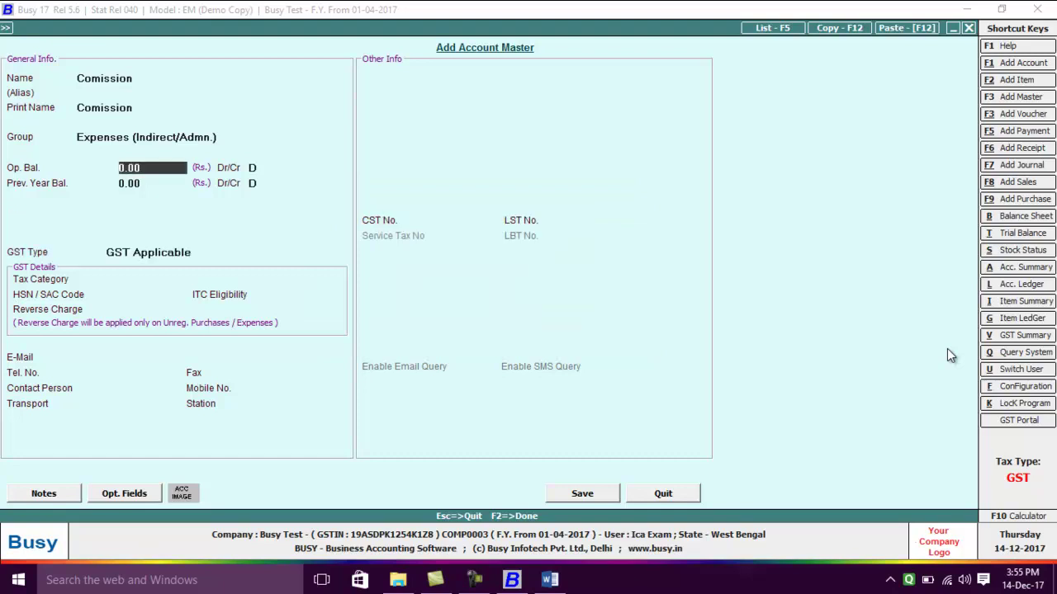
pyautogui.press('F2')
pyautogui.press('Return')
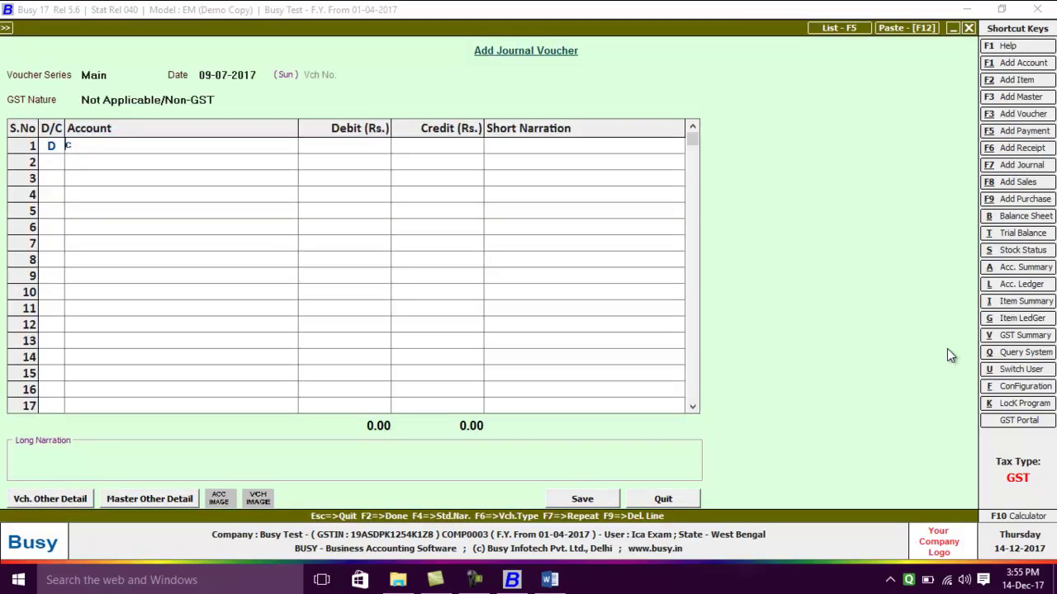
pyautogui.press('Return')
# - Debit Comission with 1,90,000 in row 1 and move down to the credit line
pyautogui.hotkey('alt', 'Tab')
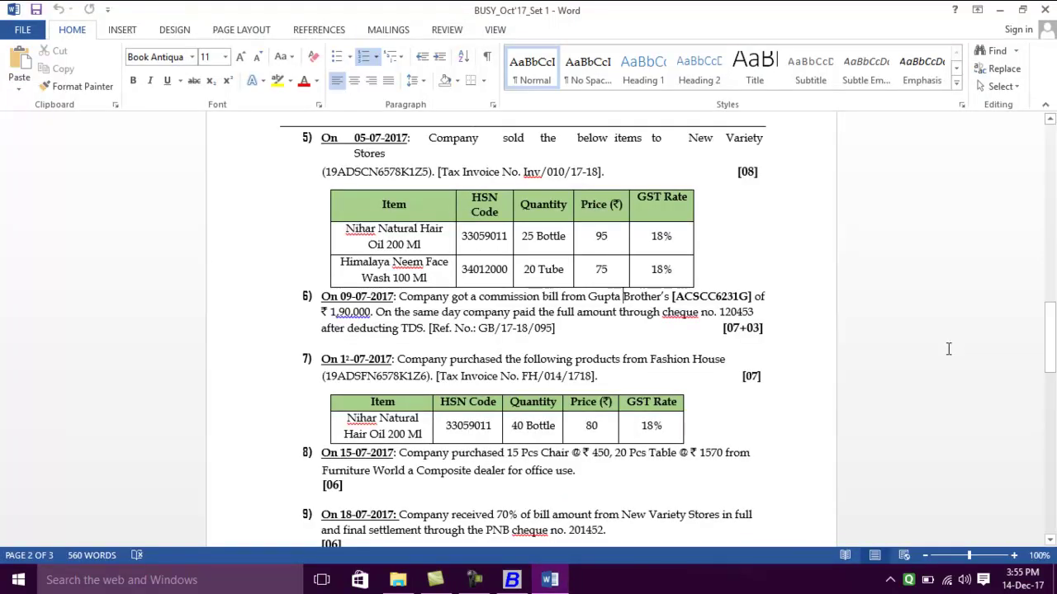
pyautogui.hotkey('alt', 'Tab')
pyautogui.write('19000')
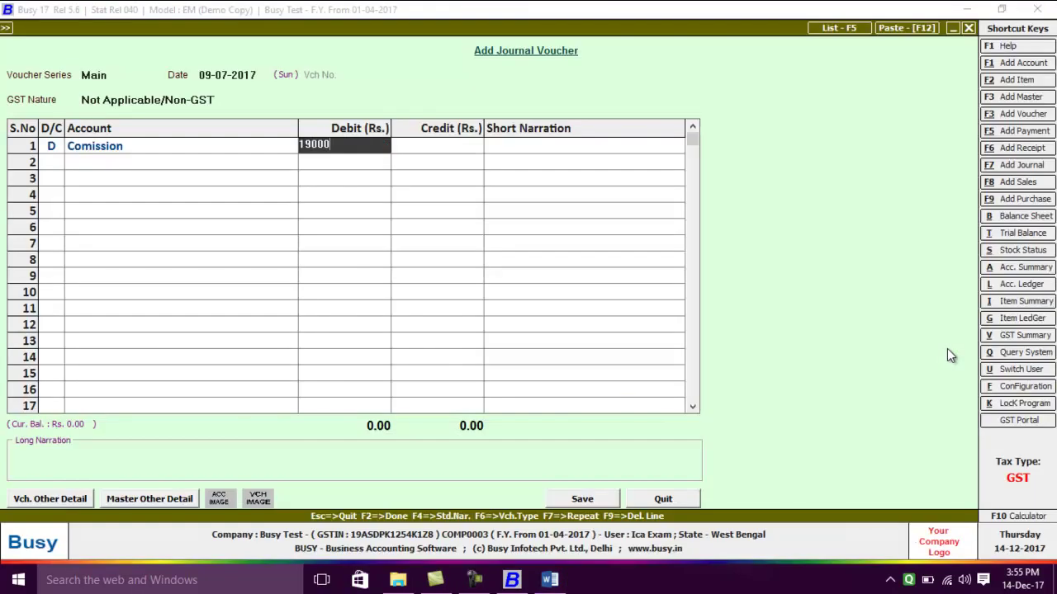
pyautogui.write('0')
pyautogui.press('Return')
pyautogui.press('Return')
pyautogui.press('Return')
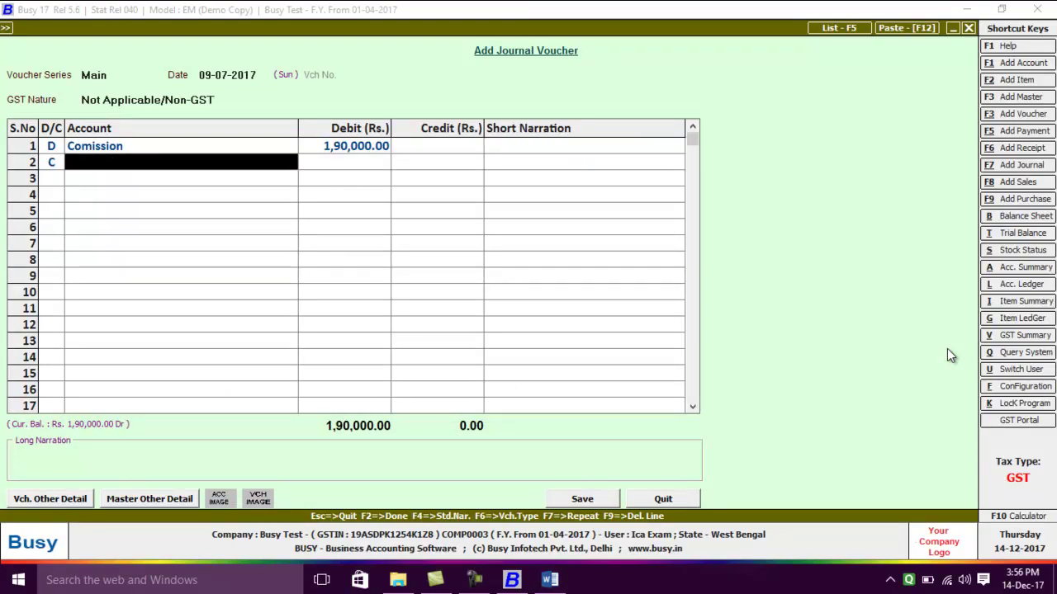
pyautogui.hotkey('alt', 'Tab')
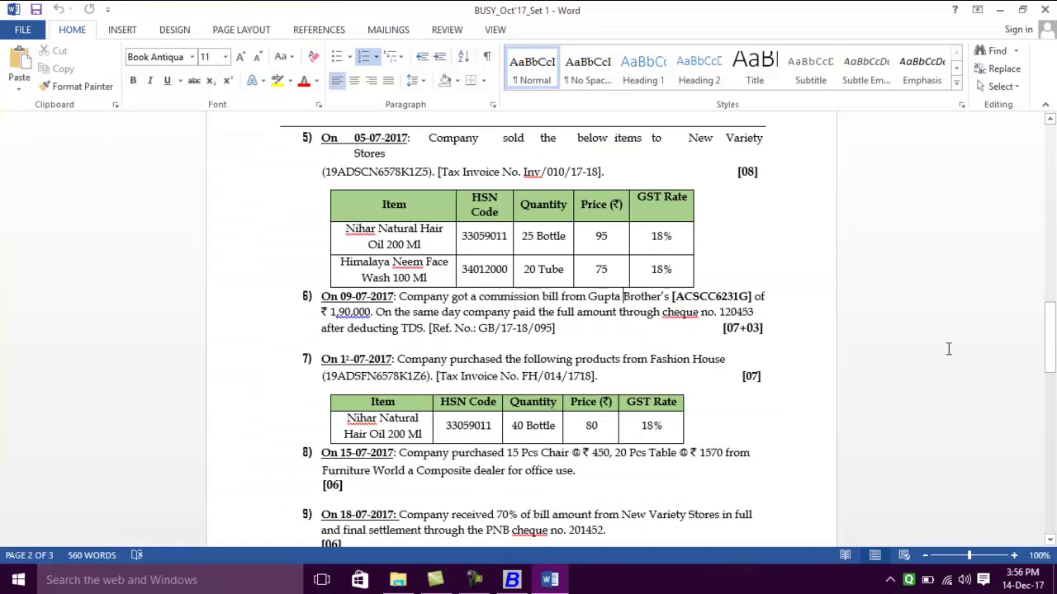
pyautogui.hotkey('alt', 'Tab')
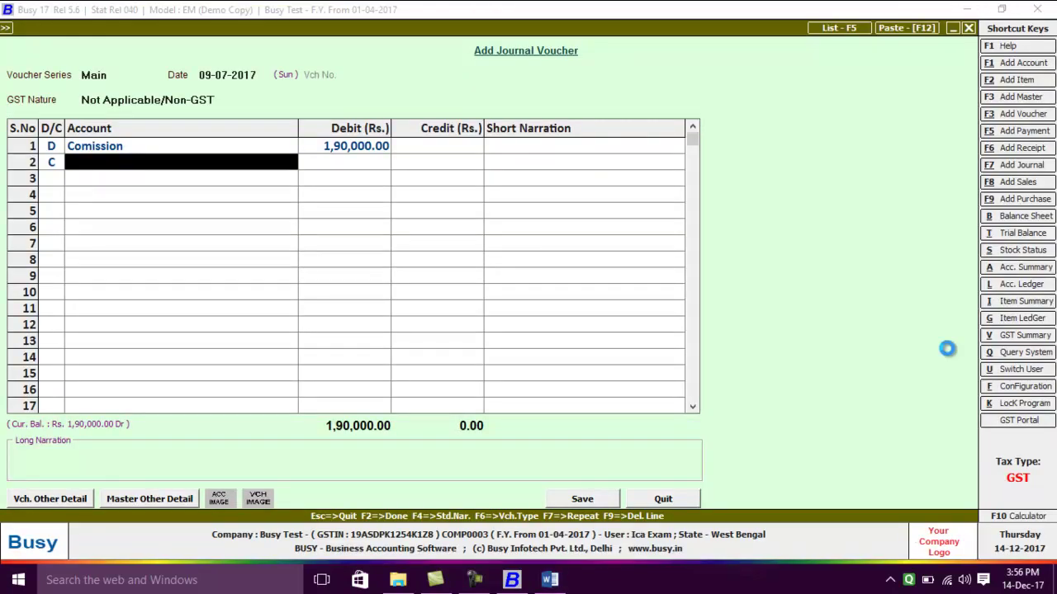
# - Create account Gupta Brothers under Sundry Creditors, TDS applicable with payee category Partnership Firm
pyautogui.write('gupta')
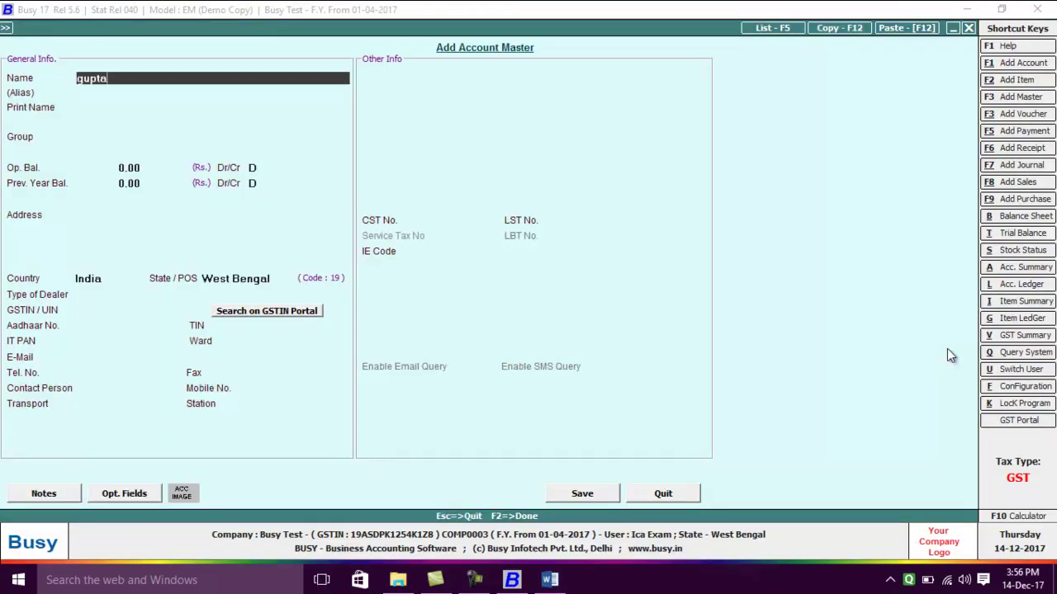
pyautogui.write(' brog')
pyautogui.press('BackSpace')
pyautogui.write('thers')
pyautogui.press('Return')
pyautogui.press('Return')
pyautogui.write('s')
pyautogui.press('Down')
pyautogui.press('Down')
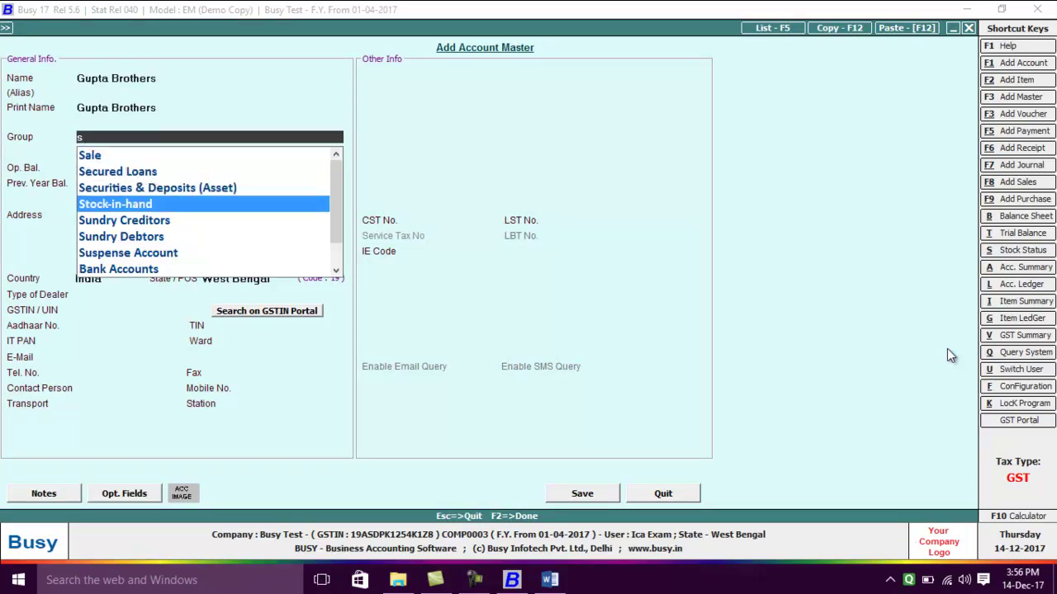
pyautogui.press('Down')
pyautogui.press('Return')
pyautogui.write('y')
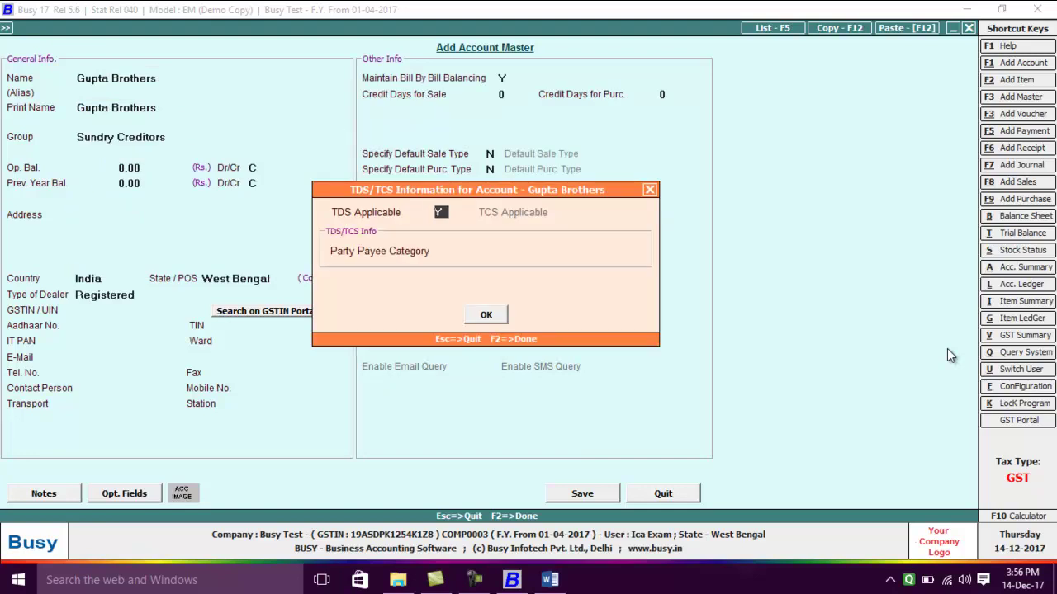
pyautogui.press('Return')
pyautogui.press('Down')
pyautogui.press('Down')
pyautogui.press('Up')
pyautogui.press('Return')
pyautogui.press('Return')
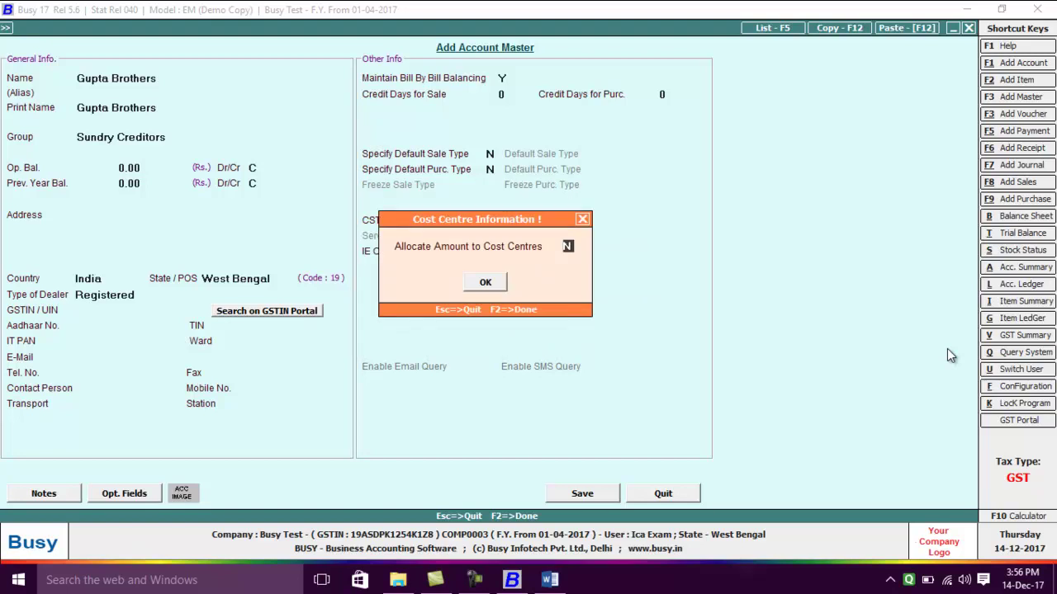
pyautogui.press('Return')
pyautogui.press('Return')
pyautogui.press('Return')
pyautogui.press('Return')
pyautogui.press('Return')
pyautogui.press('Return')
pyautogui.press('Return')
pyautogui.press('Return')
pyautogui.press('Return')
pyautogui.press('Return')
pyautogui.press('Return')
pyautogui.press('Return')
# - Enter the party's GSTIN from the question paper
pyautogui.hotkey('alt', 'Tab')
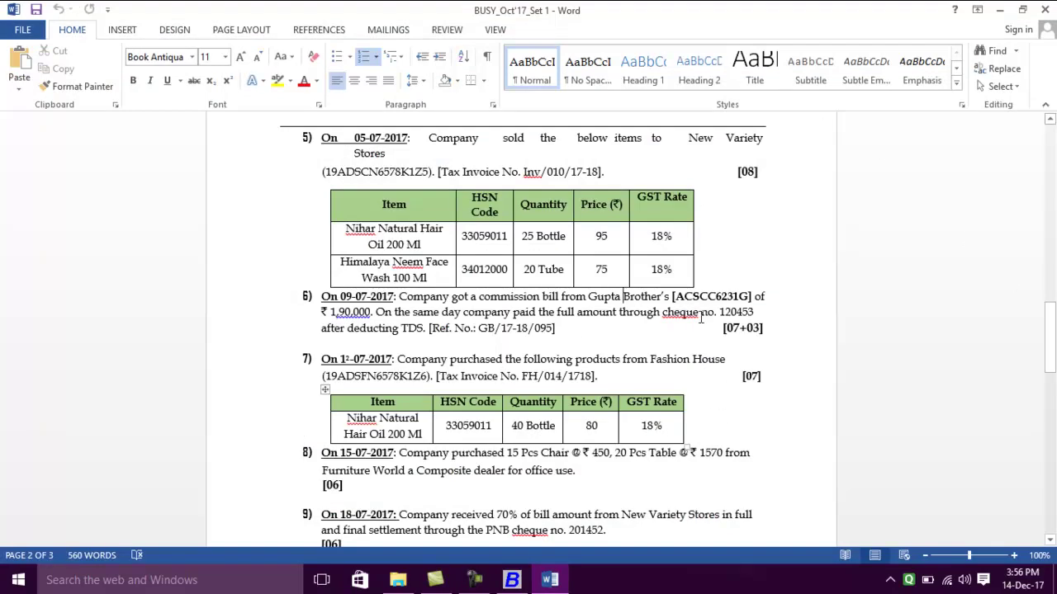
pyautogui.hotkey('alt', 'Tab')
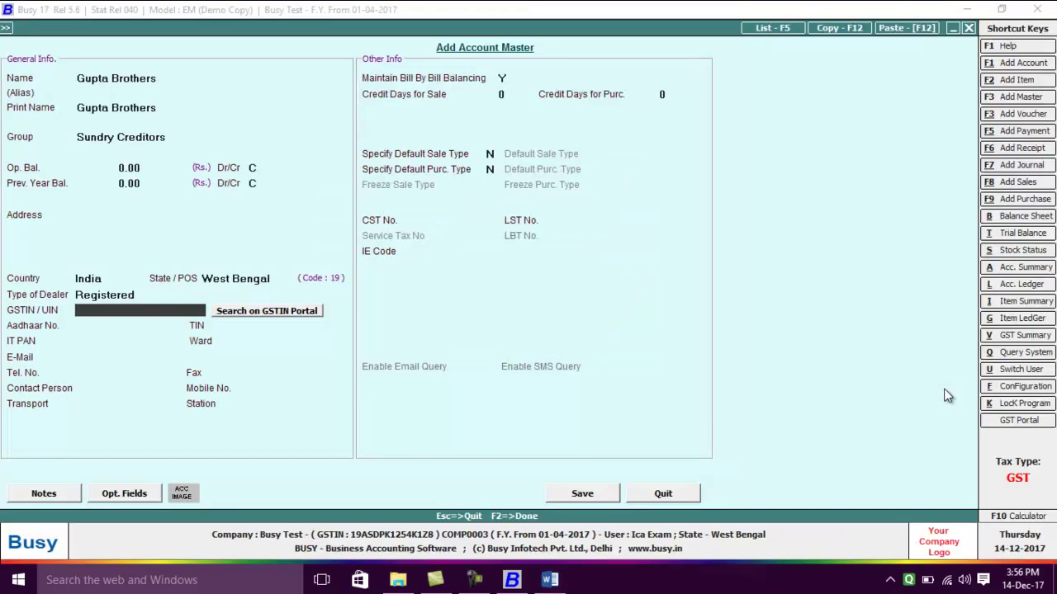
pyautogui.write('19ASDPK2145K1Z8')
pyautogui.press('Return')
pyautogui.press('Return')
pyautogui.press('Return')
pyautogui.press('Return')
pyautogui.press('Return')
pyautogui.press('Return')
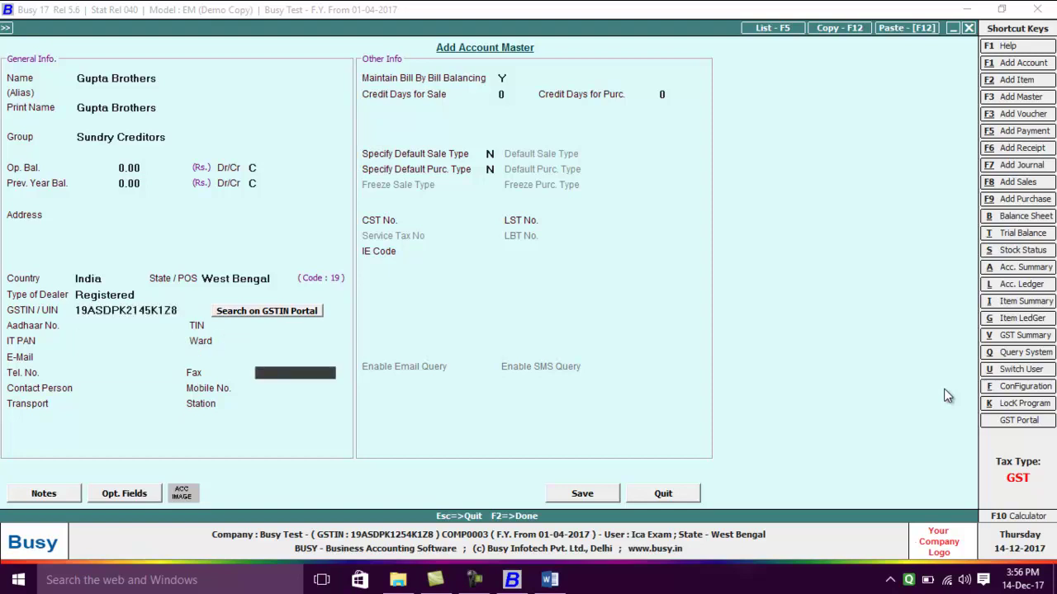
# - Paste the PAN copied from the question paper into IT PAN and save the account
pyautogui.press('Up')
pyautogui.press('Up')
pyautogui.press('Up')
pyautogui.press('Up')
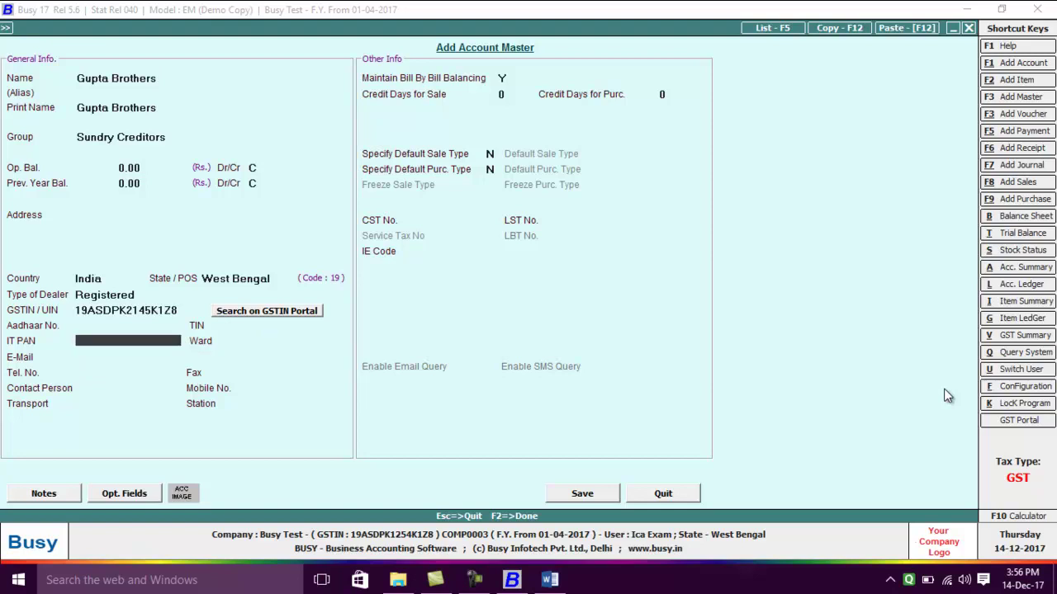
pyautogui.hotkey('alt', 'Tab')
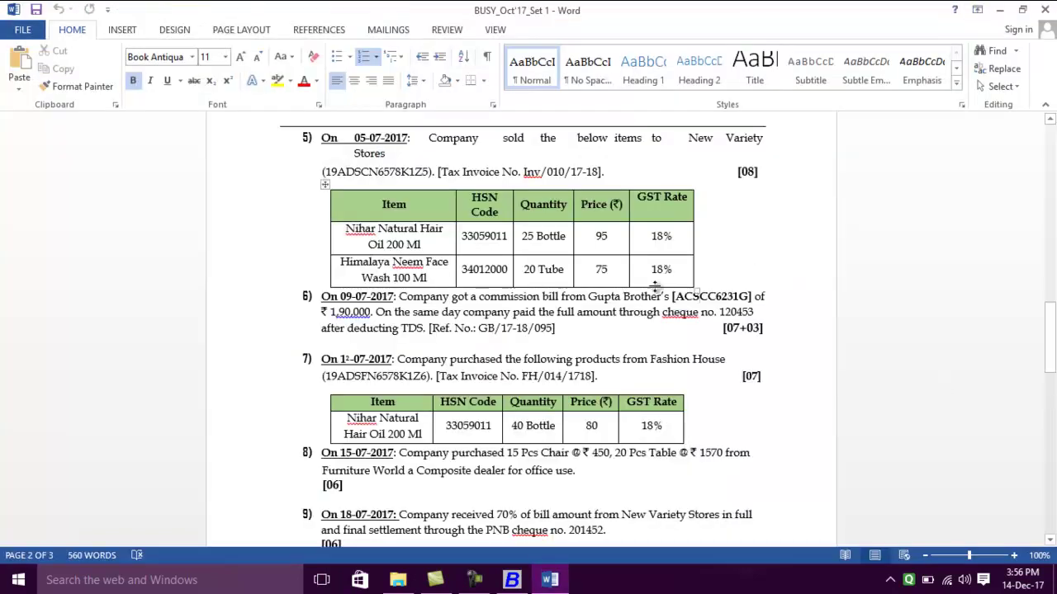
pyautogui.moveTo(675, 297); pyautogui.dragTo(749, 299)
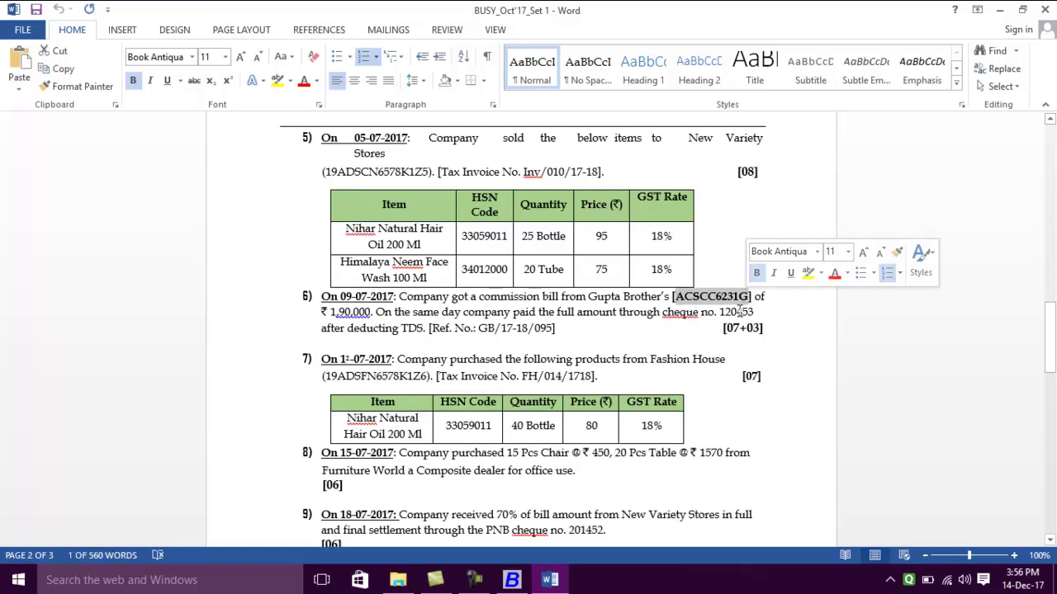
pyautogui.rightClick(728, 298)
pyautogui.click(751, 279)
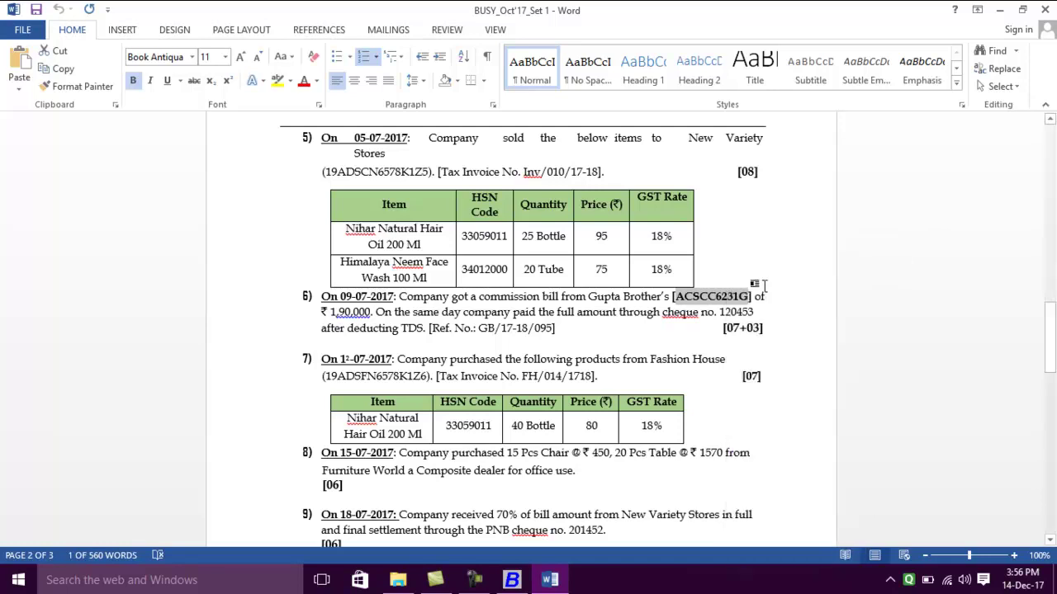
pyautogui.hotkey('alt', 'Tab')
pyautogui.hotkey('ctrl', 'v')
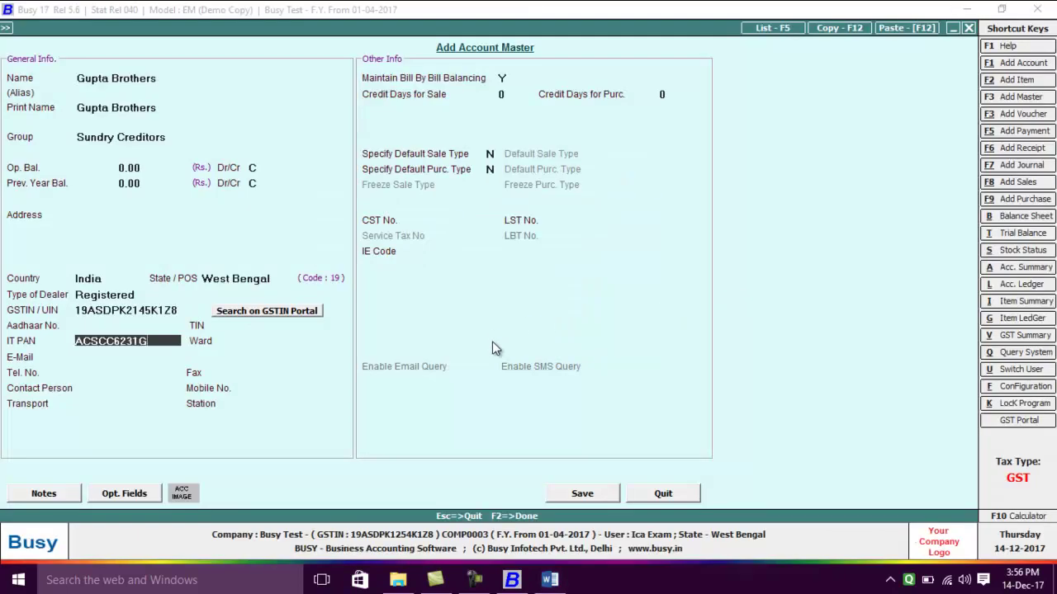
pyautogui.press('Return')
pyautogui.press('F2')
pyautogui.press('Return')
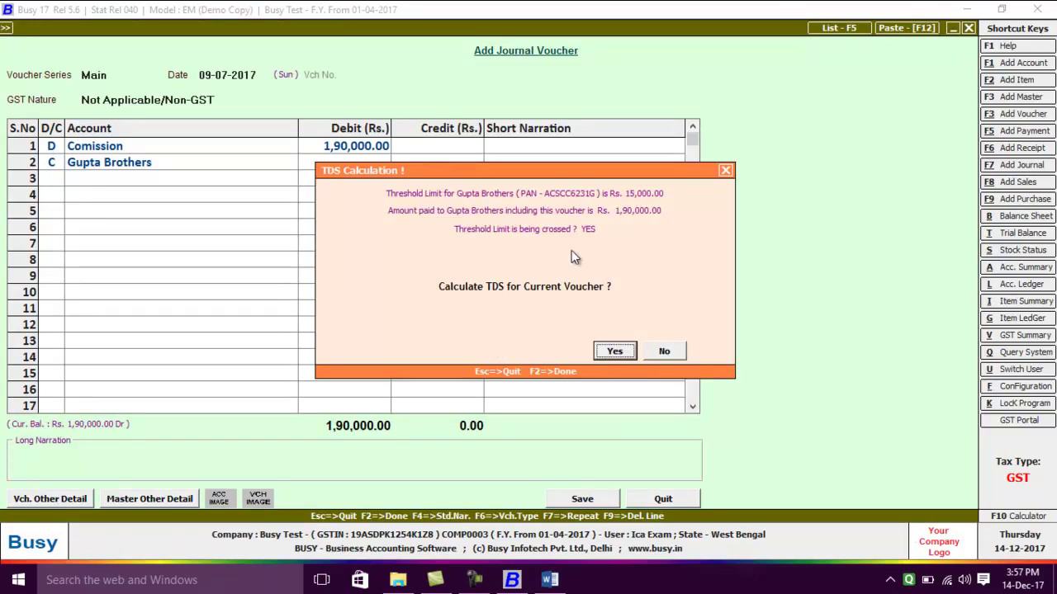
# - Accept the TDS calculation and add a 9,500 credit to TDS (Commission or Brokerage)
pyautogui.click(613, 352)
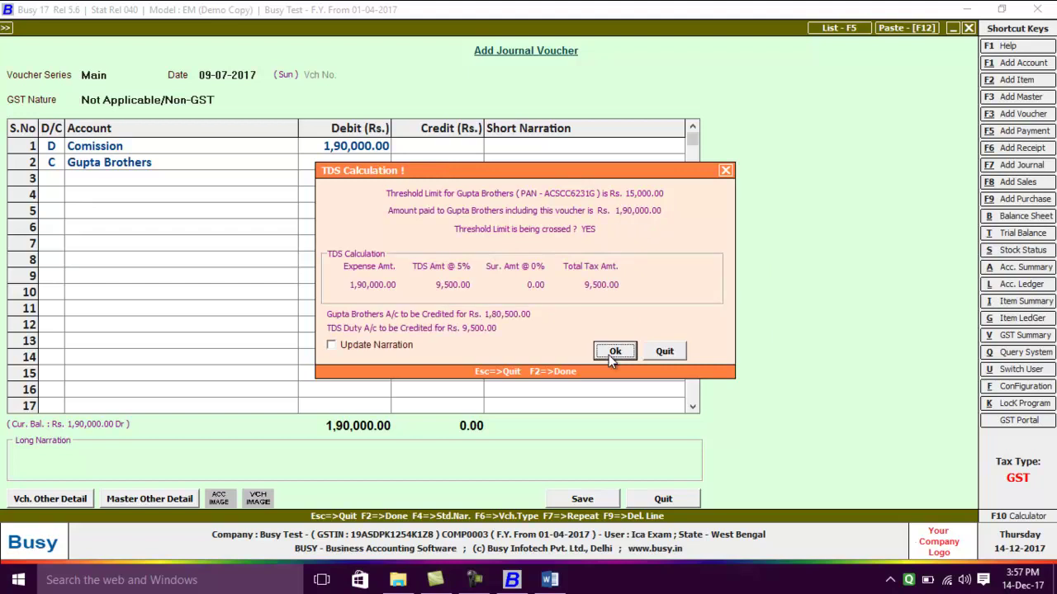
pyautogui.click(629, 353)
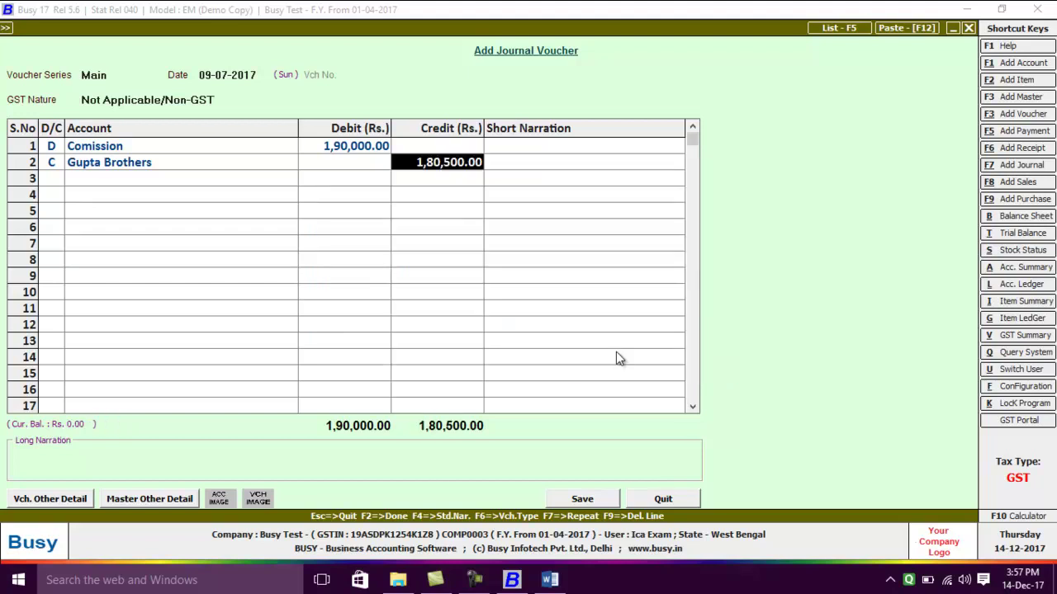
pyautogui.press('Return')
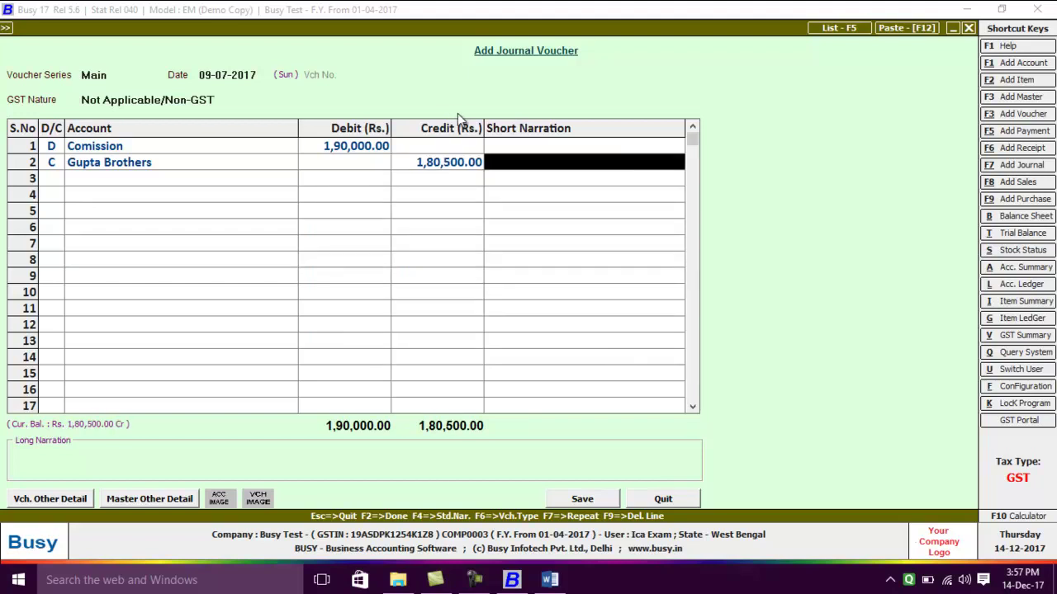
pyautogui.press('Return')
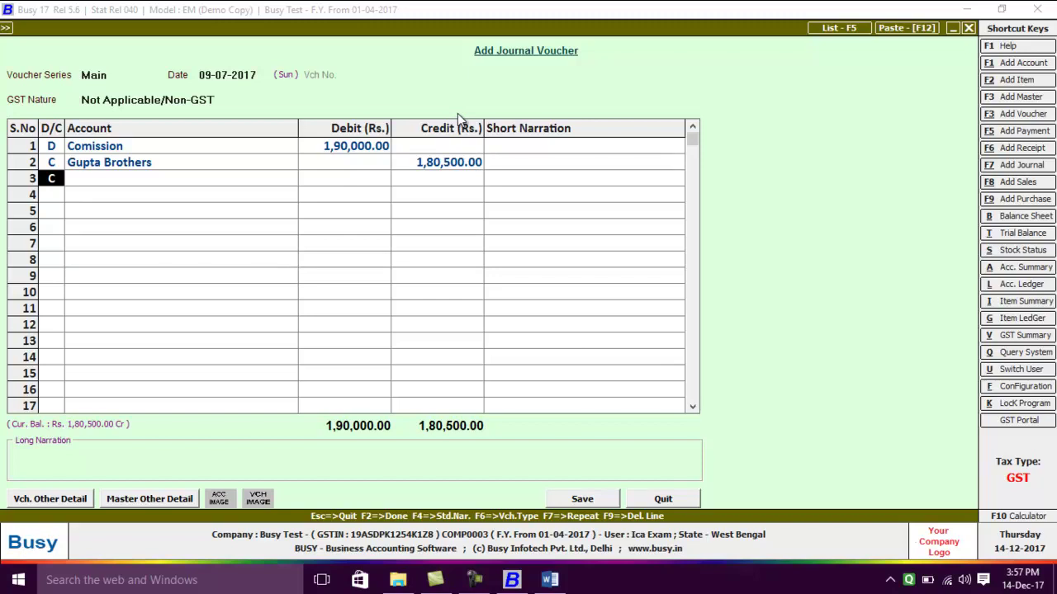
pyautogui.press('Return')
pyautogui.write('t')
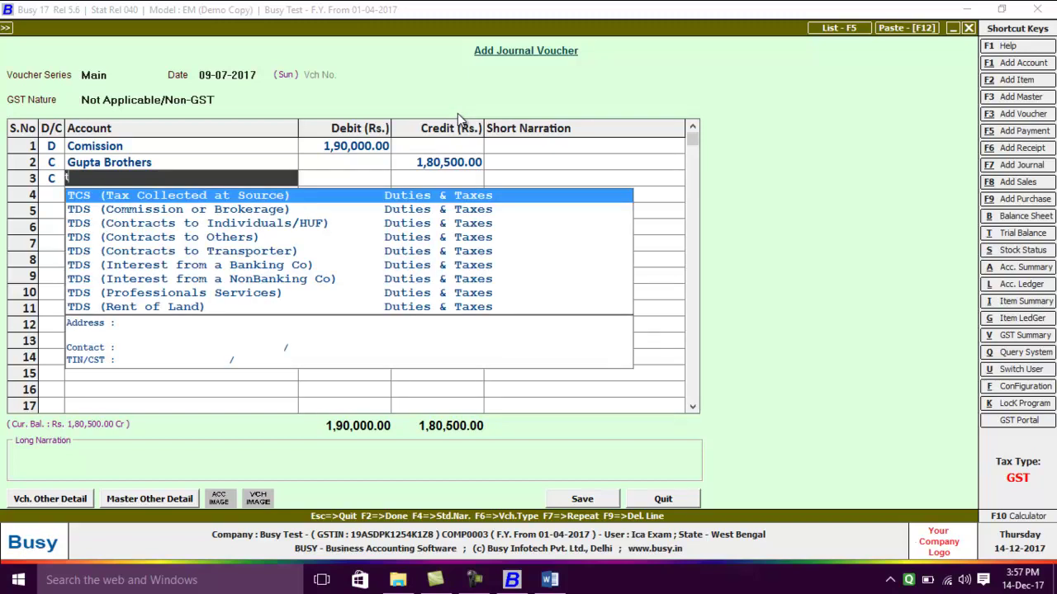
pyautogui.press('Down')
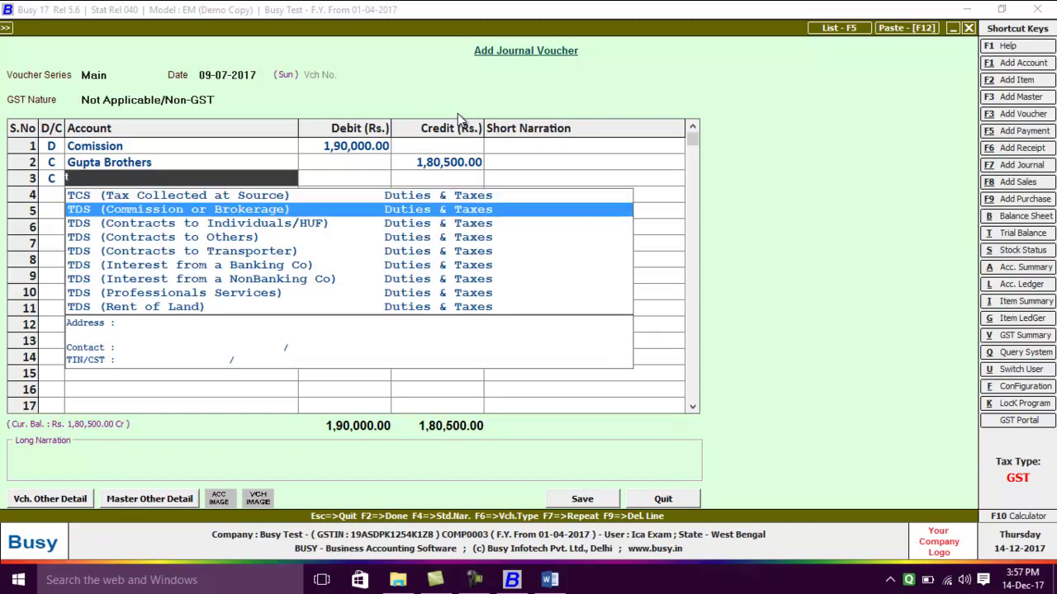
pyautogui.press('Return')
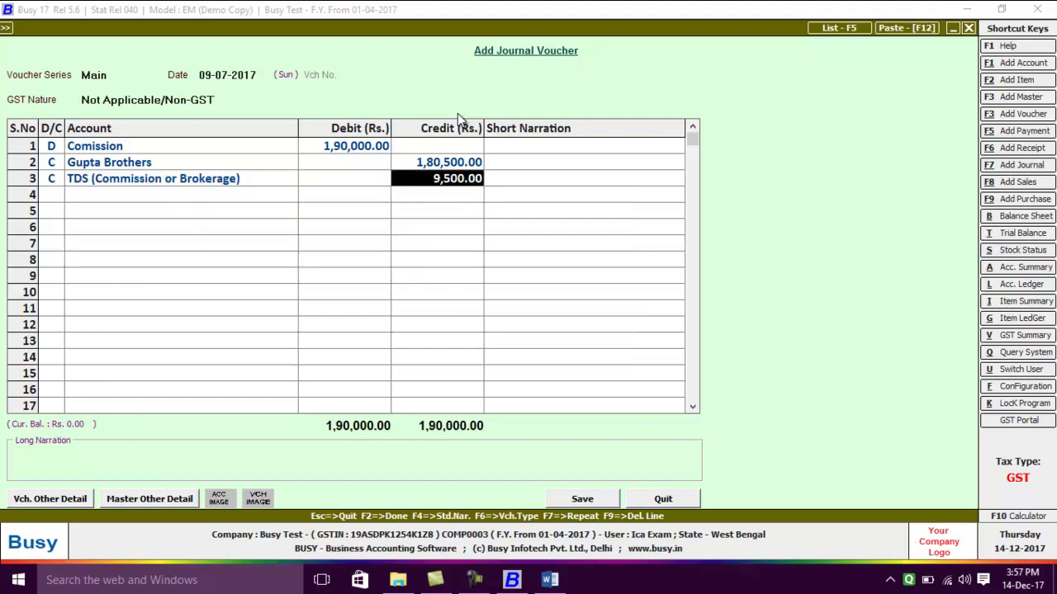
pyautogui.press('Return')
pyautogui.press('Return')
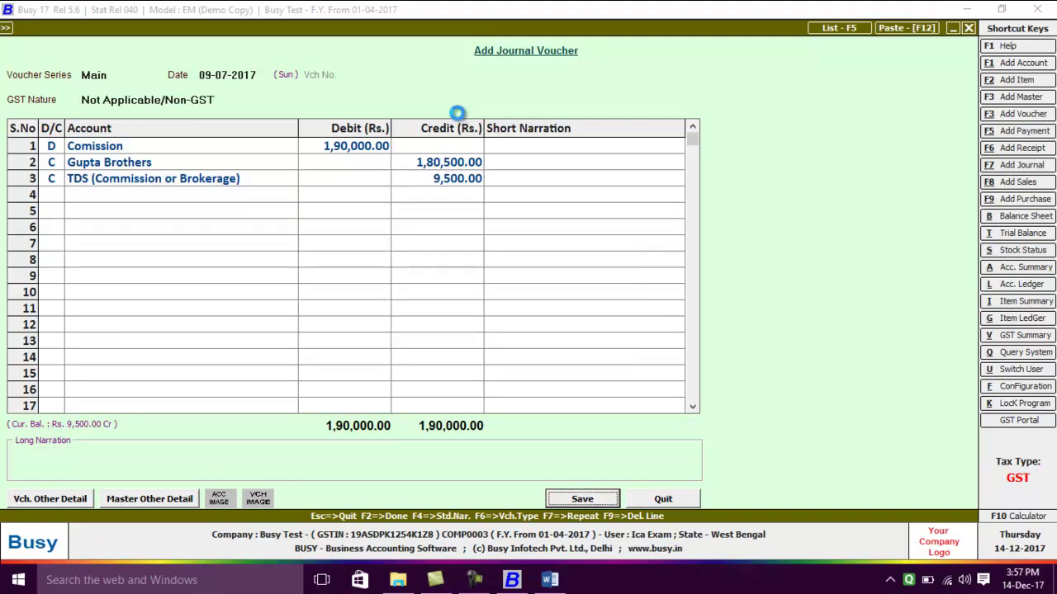
pyautogui.press('Return')
pyautogui.press('Return')
pyautogui.press('Return')
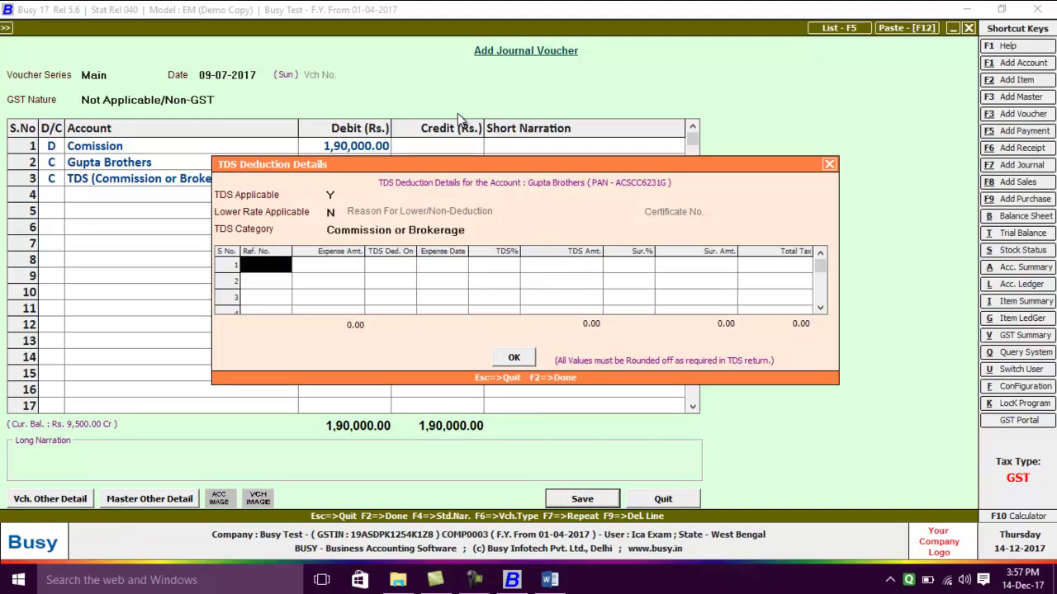
# - Enter TDS reference 'Ing' at 5% and set New Ref. 'Tds' for bill-by-bill adjustment
pyautogui.write('Ing')
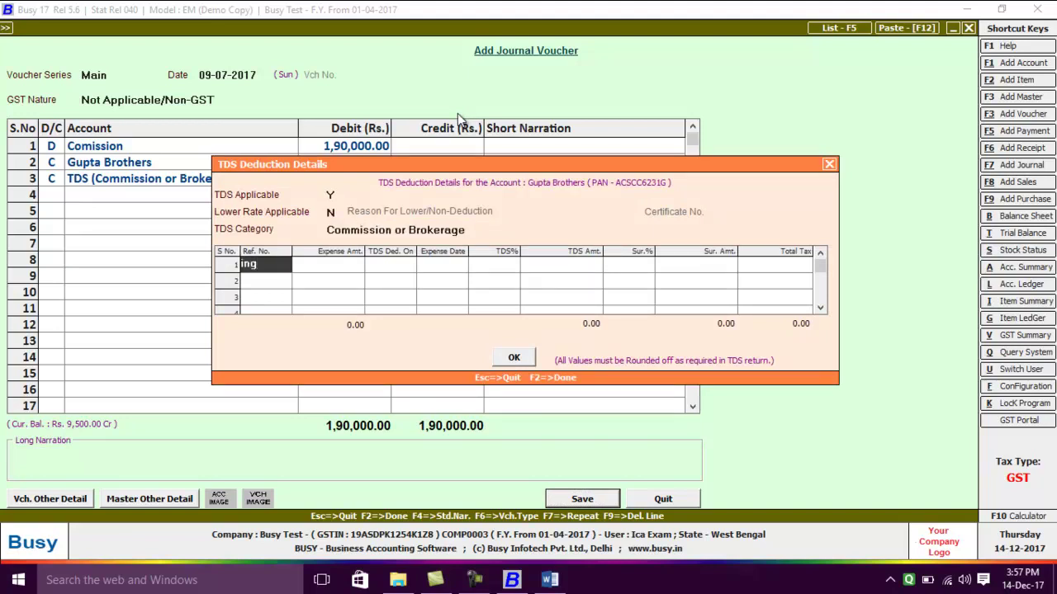
pyautogui.press('Return')
pyautogui.press('Return')
pyautogui.press('Return')
pyautogui.press('Return')
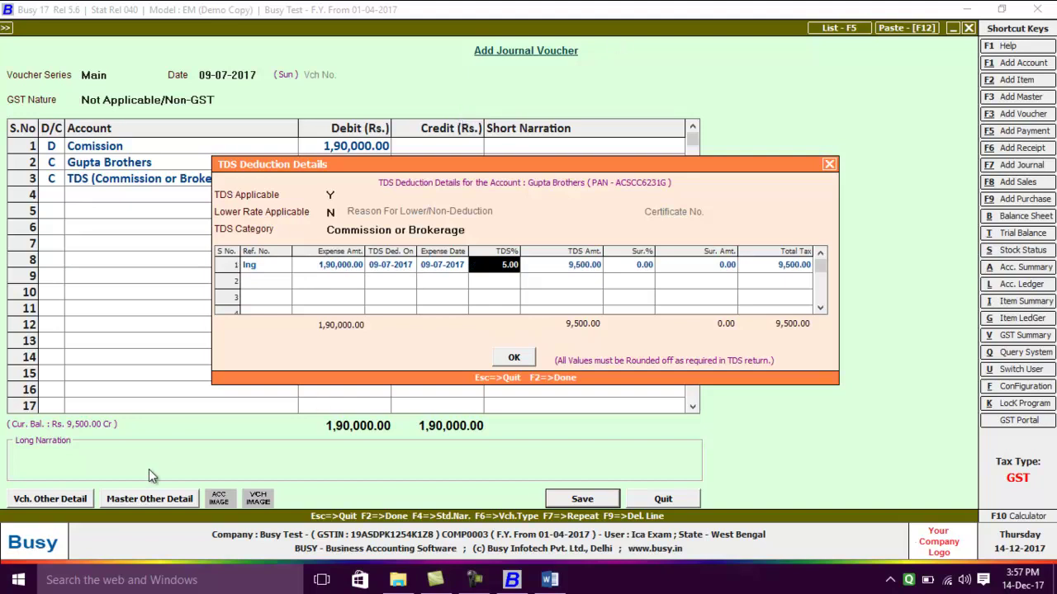
pyautogui.click(513, 357)
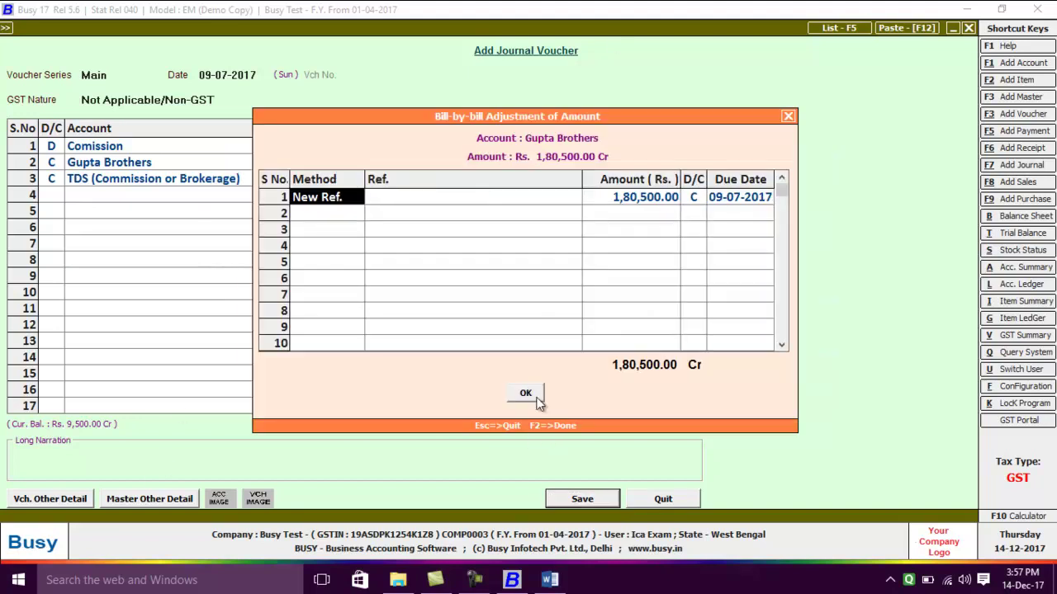
pyautogui.press('Return')
pyautogui.write('tds')
pyautogui.press('Return')
pyautogui.press('Return')
pyautogui.press('Return')
# - Save the commission journal and check the next question in the Word paper
pyautogui.click(525, 393)
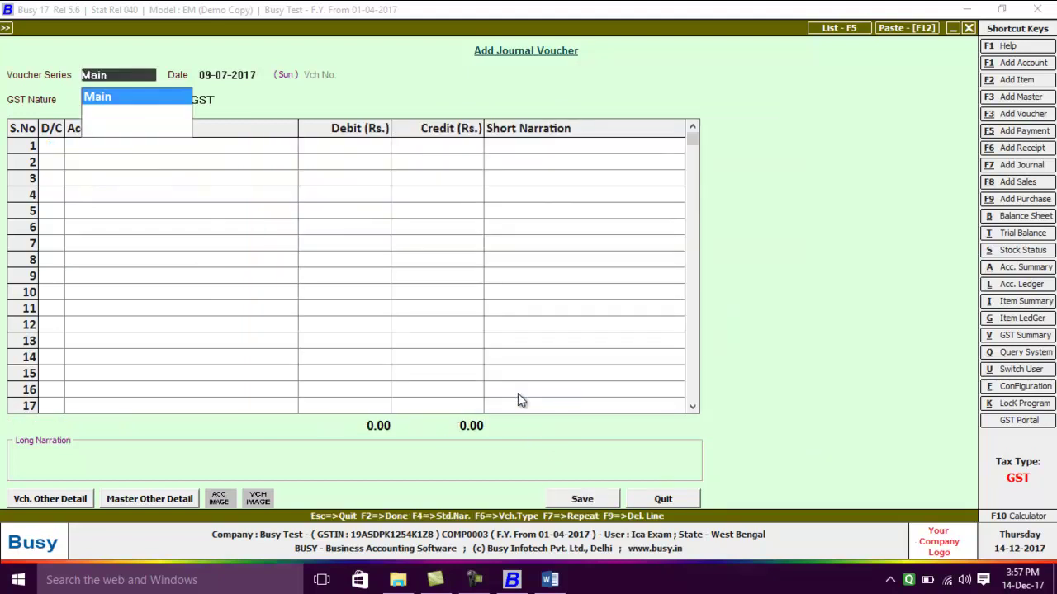
pyautogui.hotkey('alt', 'Tab')
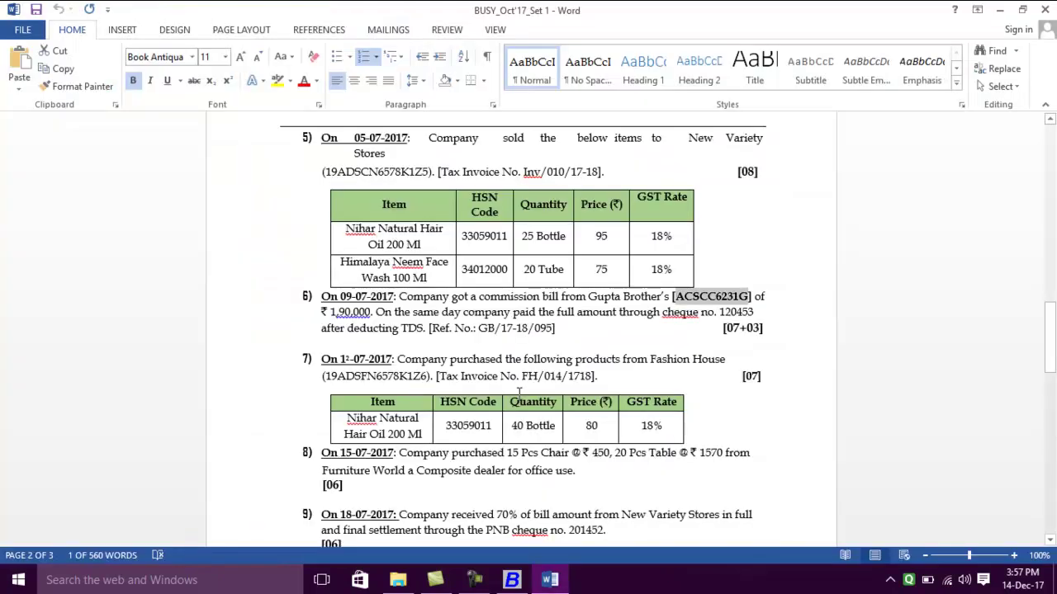
pyautogui.click(491, 317)
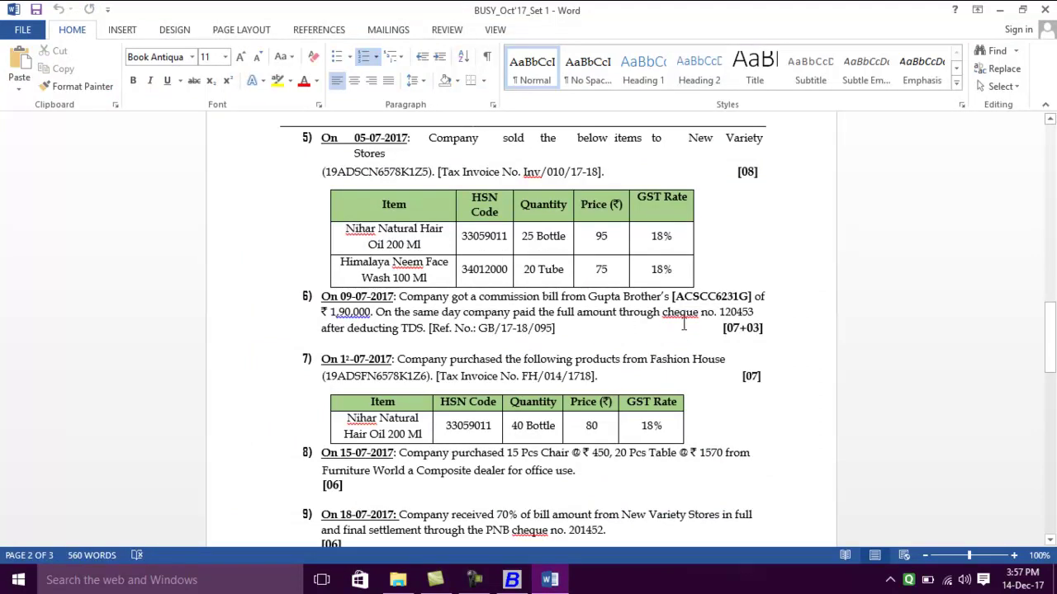
pyautogui.hotkey('alt', 'Tab')
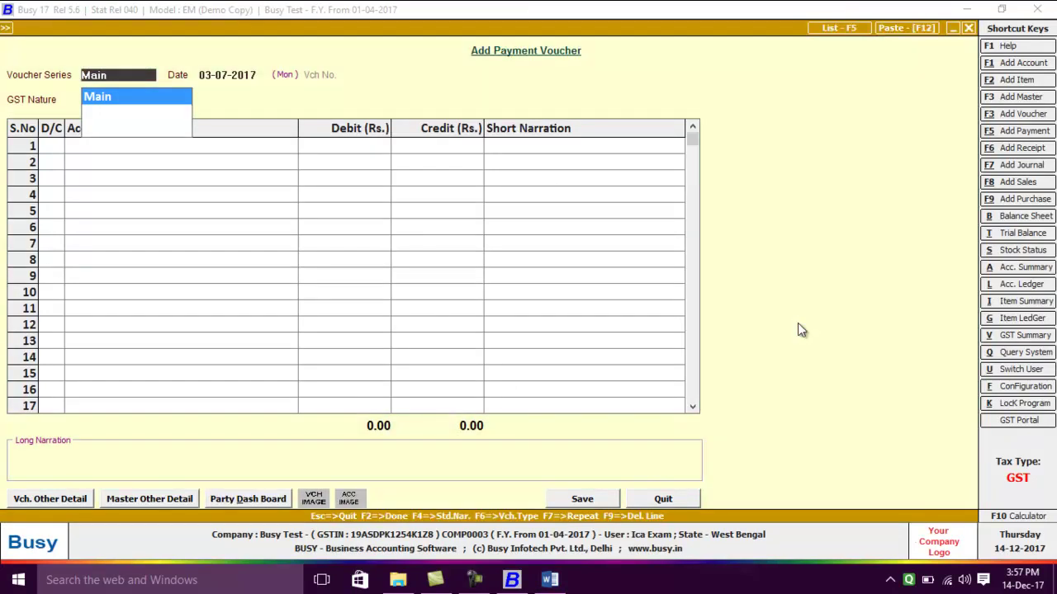
pyautogui.hotkey('alt', 'Tab')
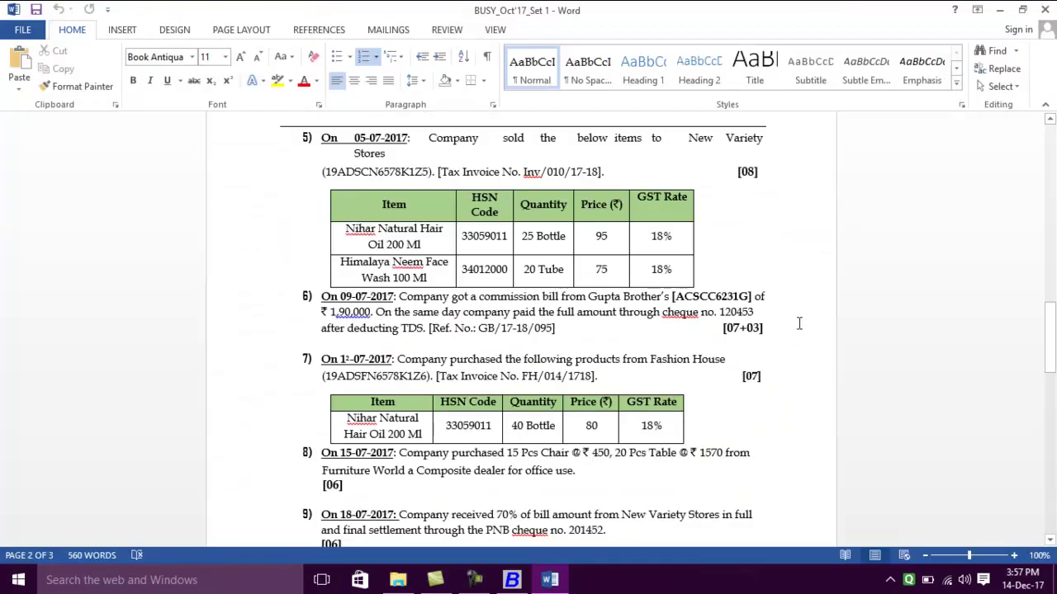
pyautogui.hotkey('alt', 'Tab')
# - Date the payment 09-07-2017, debit Gupta Brothers 1,80,500, credit Idbi Bank against the Tds reference
pyautogui.write('09-07-2017')
pyautogui.press('Return')
pyautogui.press('Return')
pyautogui.press('Return')
pyautogui.write('g')
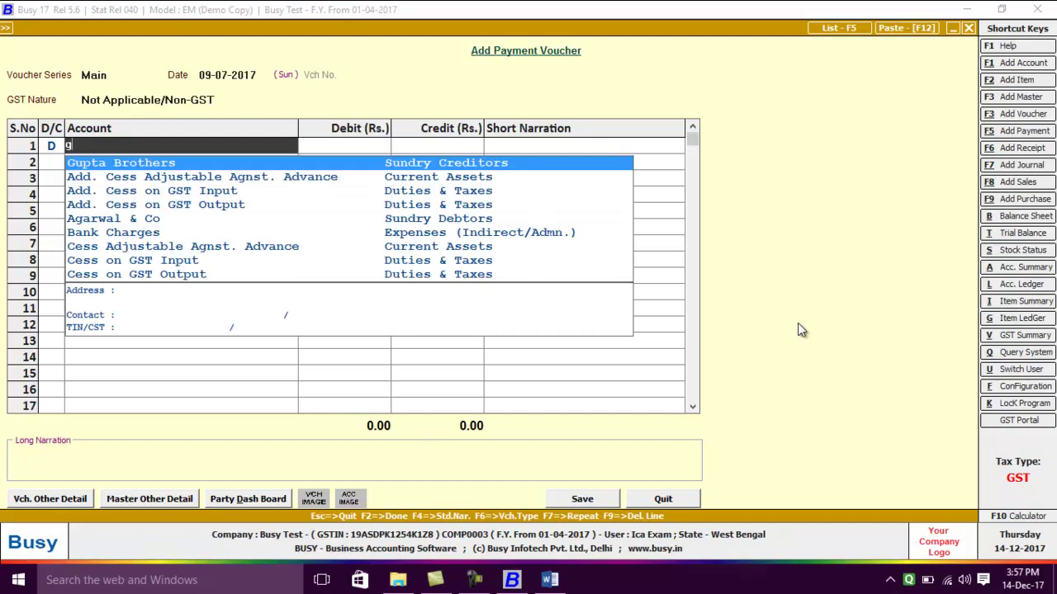
pyautogui.press('Return')
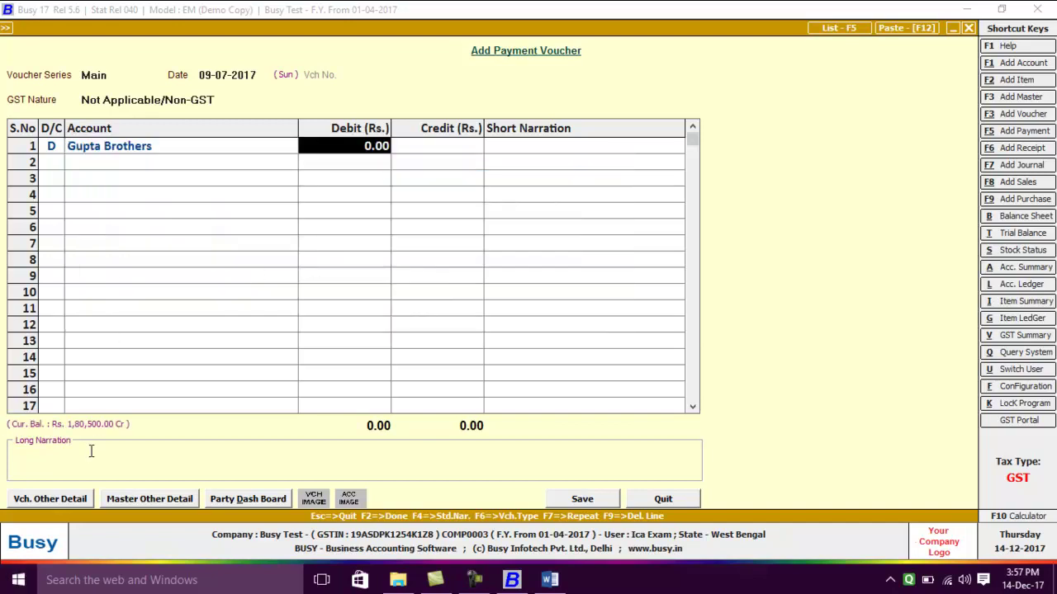
pyautogui.write('1,80,')
pyautogui.write('500')
pyautogui.press('Return')
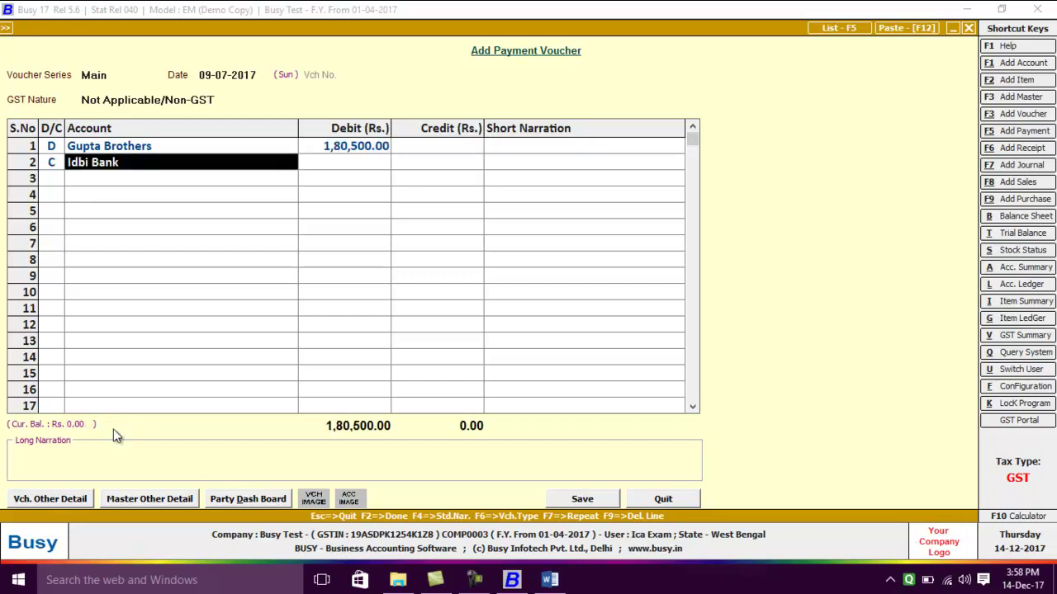
pyautogui.press('Return')
pyautogui.press('Return')
pyautogui.press('Return')
pyautogui.press('Return')
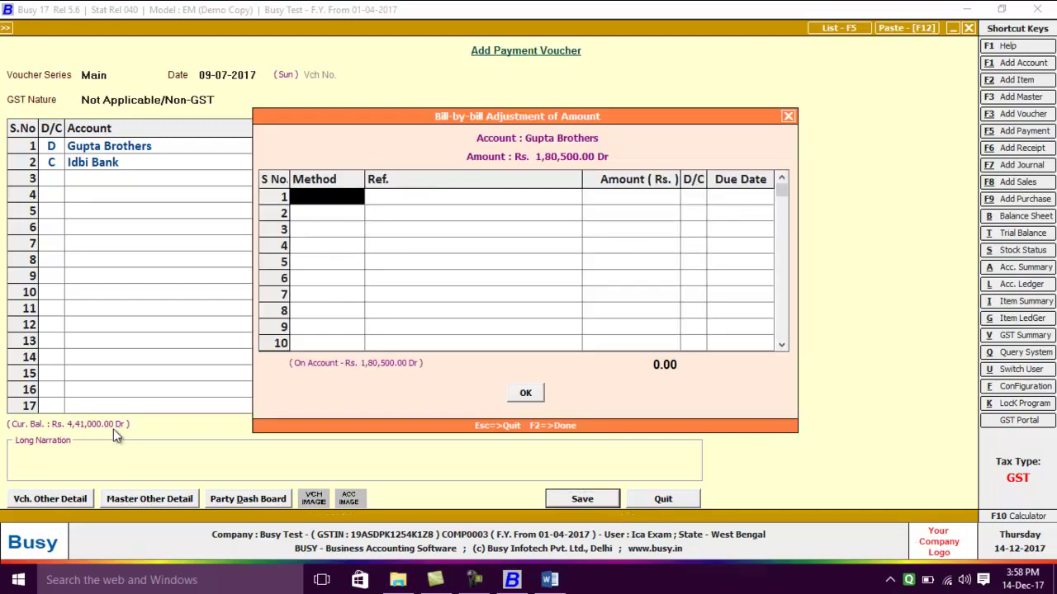
pyautogui.press('Return')
pyautogui.press('Return')
pyautogui.press('Return')
pyautogui.press('Return')
pyautogui.press('Return')
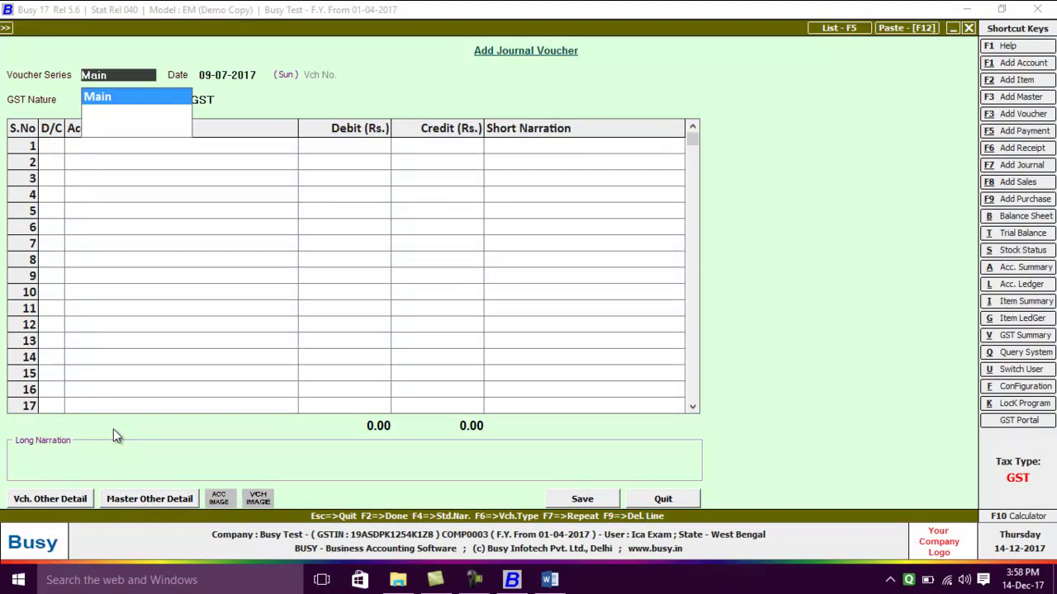
# - Read transaction 7 in the Word question paper
pyautogui.hotkey('alt', 'Tab')
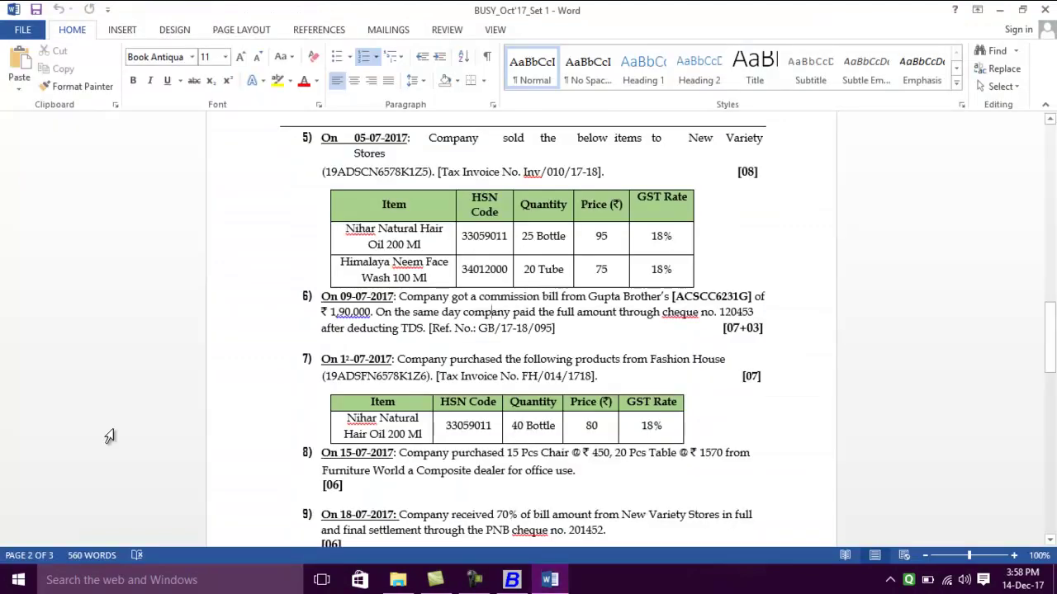
pyautogui.press('Down')
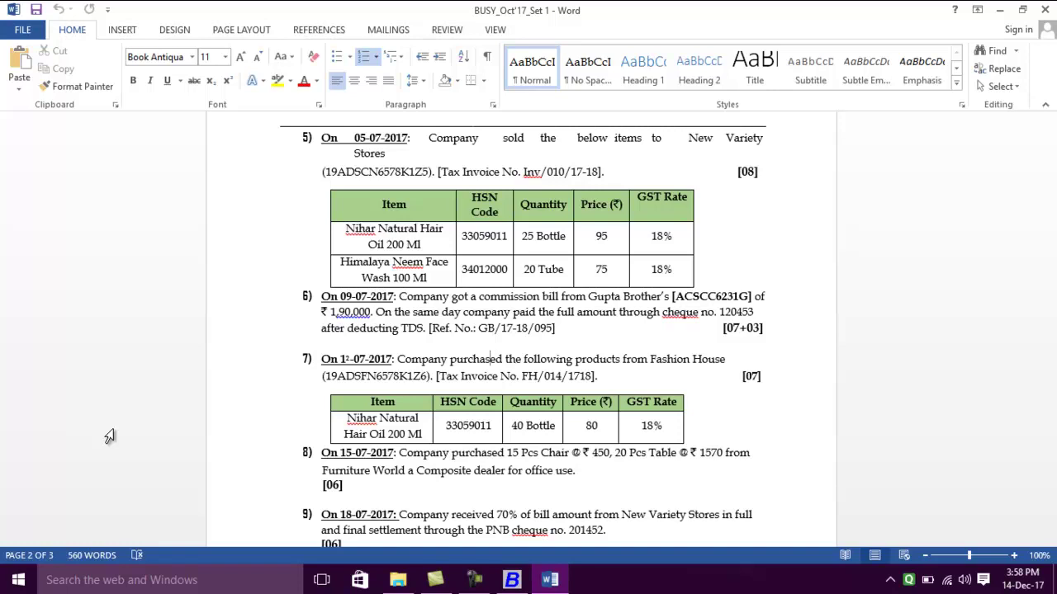
pyautogui.hotkey('alt', 'Tab')
# - Quit the empty journal voucher and move through the Transactions menu toward Purchase
pyautogui.press('Escape')
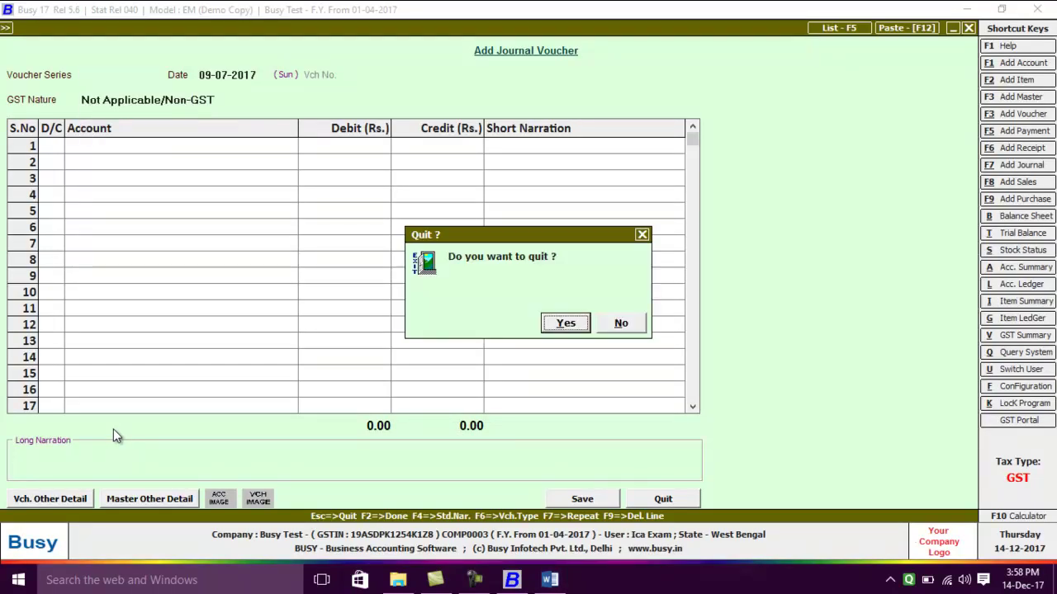
pyautogui.press('Return')
pyautogui.press('Right')
pyautogui.press('Left')
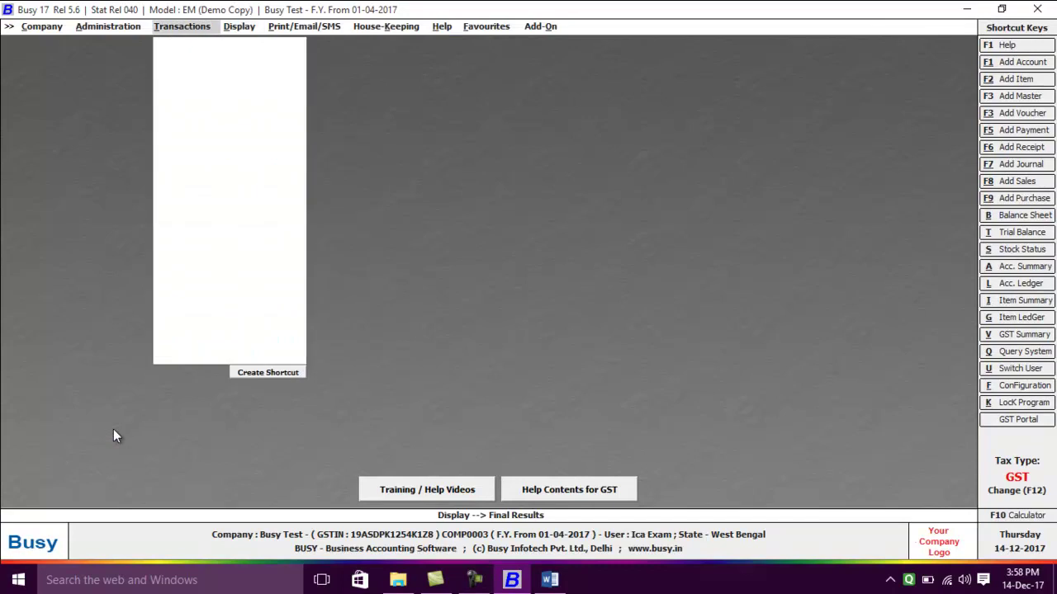
pyautogui.press('Down')
pyautogui.press('Up')
pyautogui.press('Up')
pyautogui.press('Up')
pyautogui.press('Up')
pyautogui.press('Up')
pyautogui.press('Up')
pyautogui.press('Up')
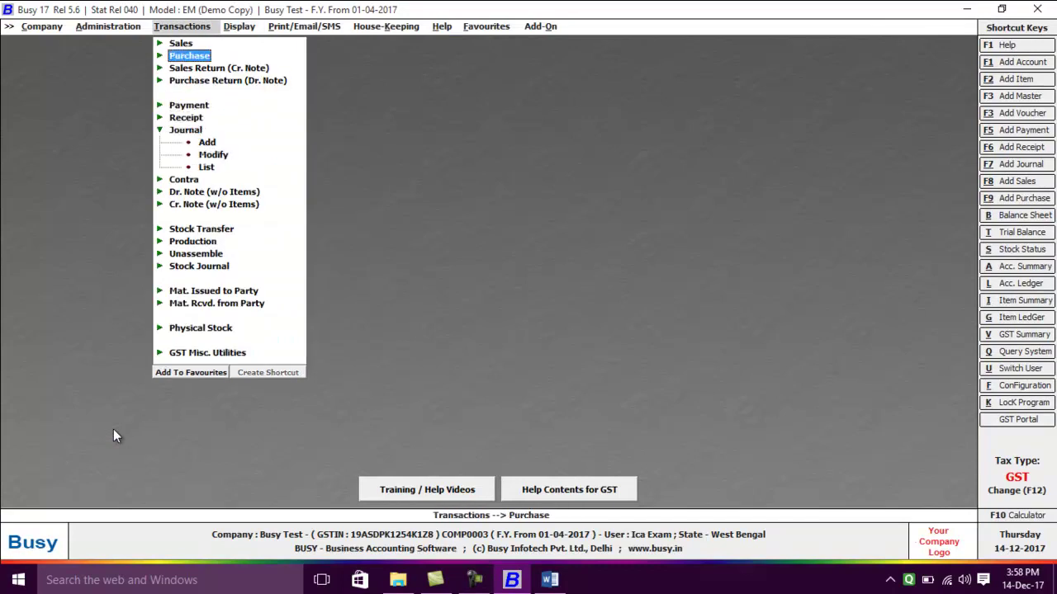
# - Add a Main-series purchase voucher dated 12-07-2017
pyautogui.press('Return')
pyautogui.press('Return')
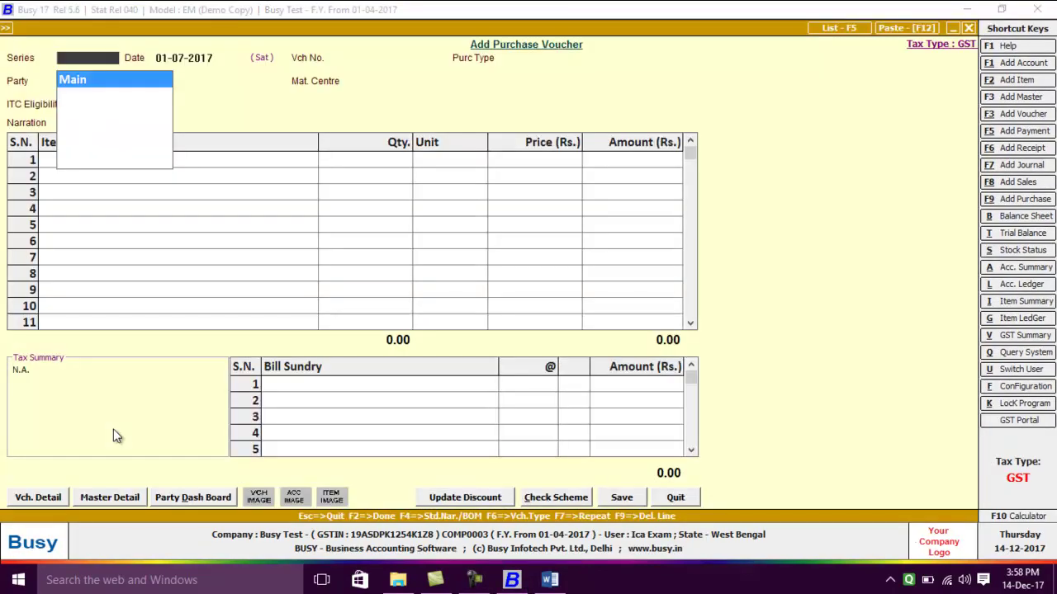
pyautogui.press('Return')
pyautogui.hotkey('alt', 'Tab')
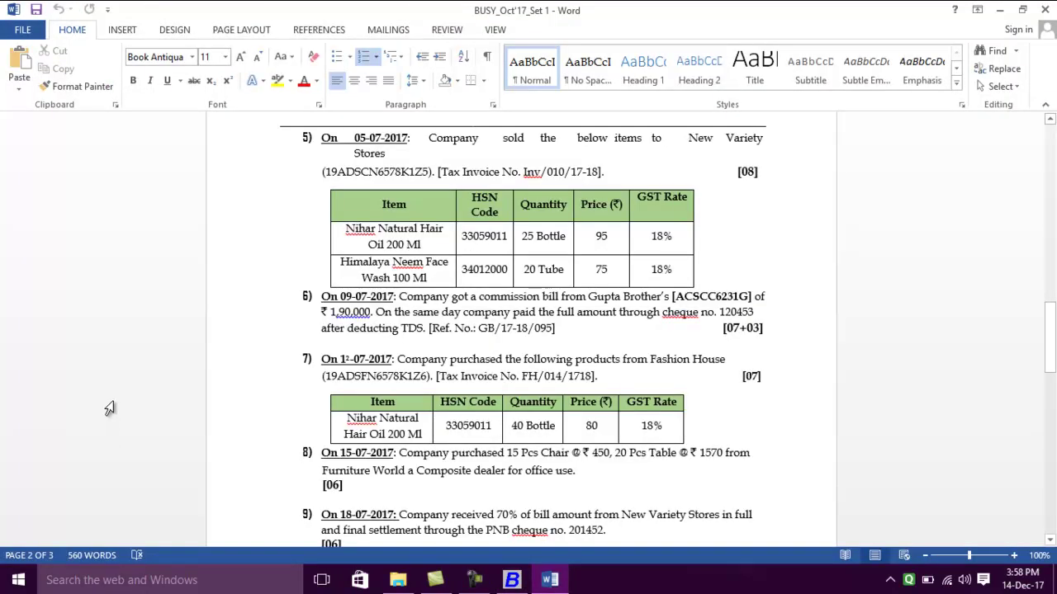
pyautogui.hotkey('alt', 'Tab')
pyautogui.write('12-07')
pyautogui.press('Return')
# - Copy invoice number FH/014/1718 from the question paper into Vch No
pyautogui.hotkey('alt', 'Tab')
pyautogui.moveTo(521, 377); pyautogui.dragTo(580, 377)
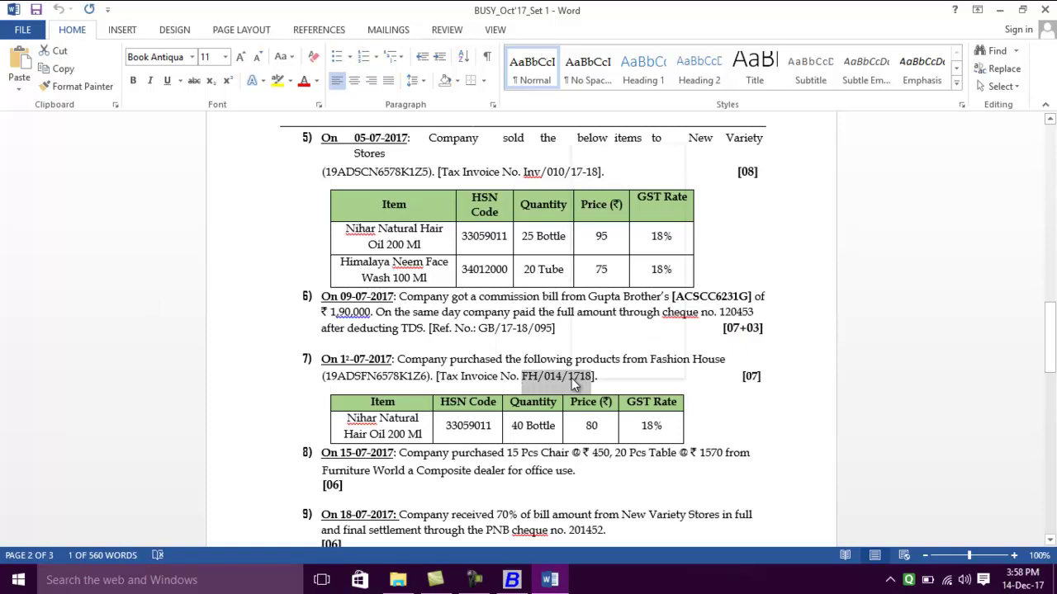
pyautogui.rightClick(571, 378)
pyautogui.click(599, 180)
pyautogui.hotkey('alt', 'Tab')
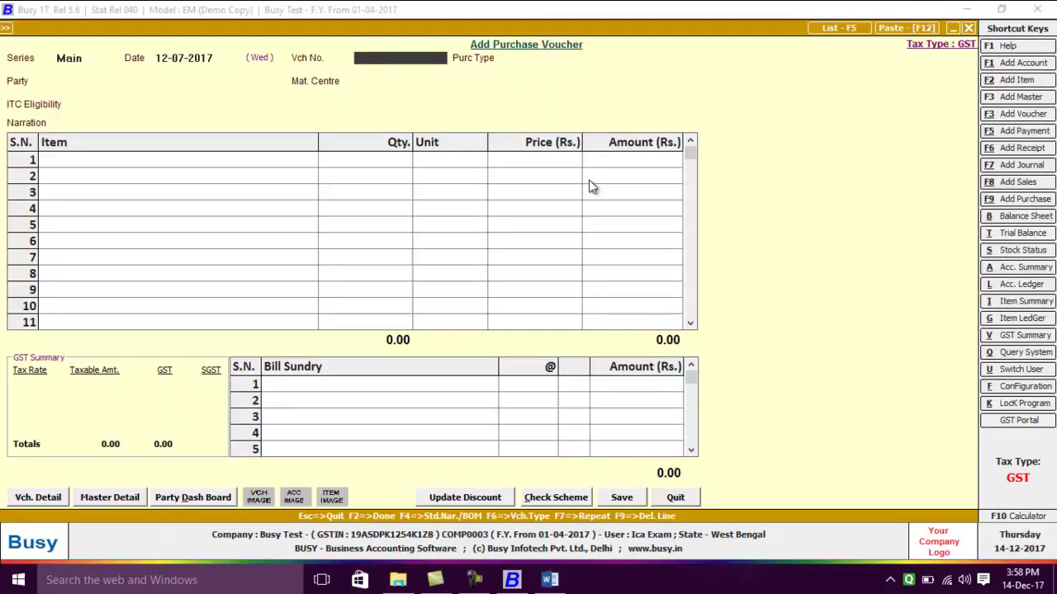
pyautogui.hotkey('ctrl', 'v')
pyautogui.press('Return')
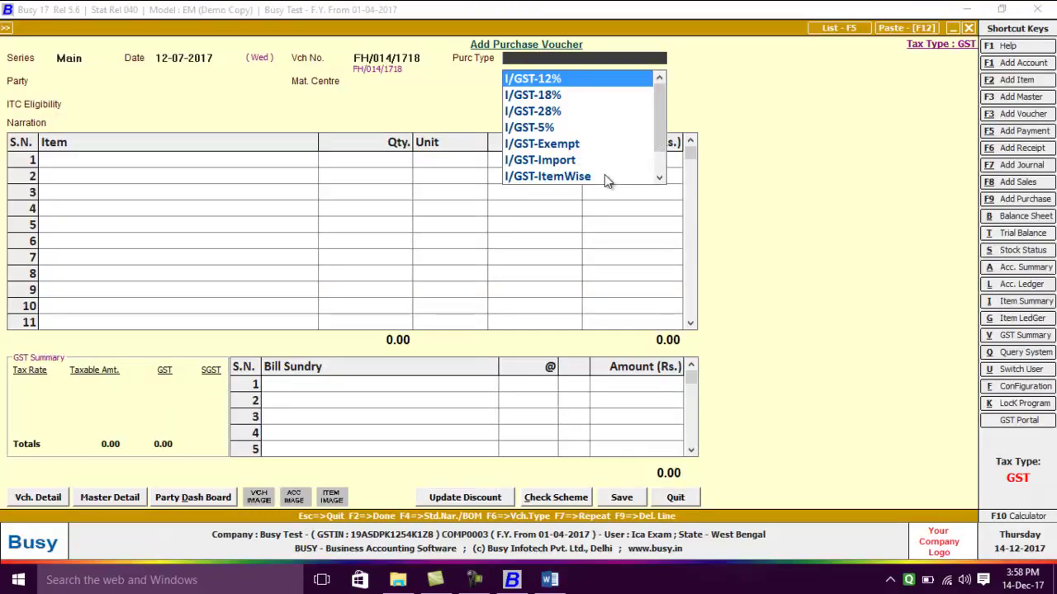
# - Choose L/GST-18% as the purchase type, checking the rate in the question paper
pyautogui.hotkey('alt', 'Tab')
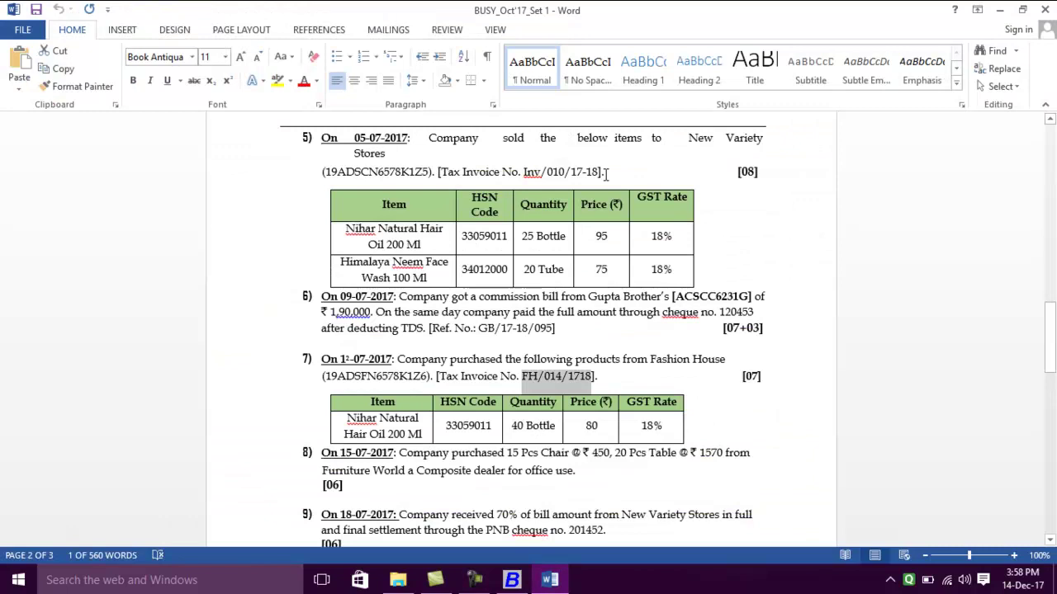
pyautogui.hotkey('alt', 'Tab')
pyautogui.press('Down')
pyautogui.press('Down')
pyautogui.press('Down')
pyautogui.press('Down')
pyautogui.press('Down')
pyautogui.press('Down')
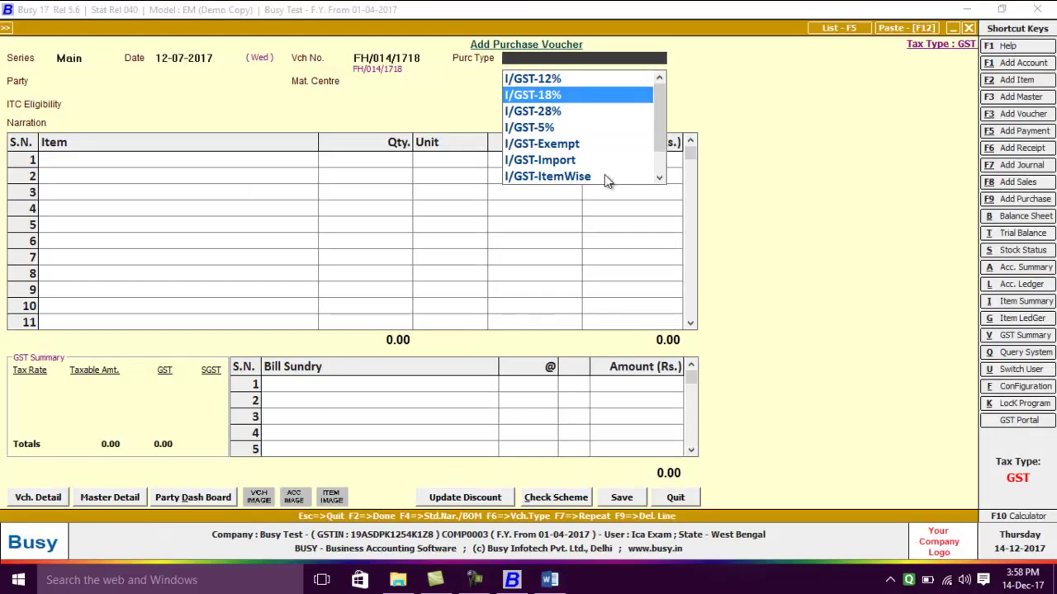
pyautogui.press('Down')
pyautogui.press('Down')
pyautogui.press('Down')
pyautogui.press('Down')
pyautogui.press('Down')
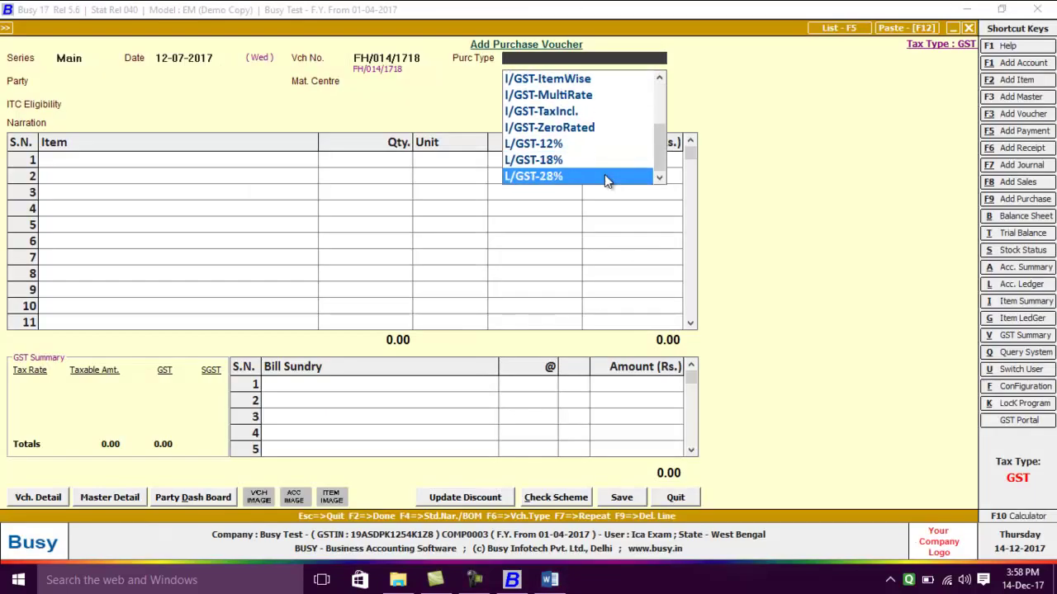
pyautogui.press('Return')
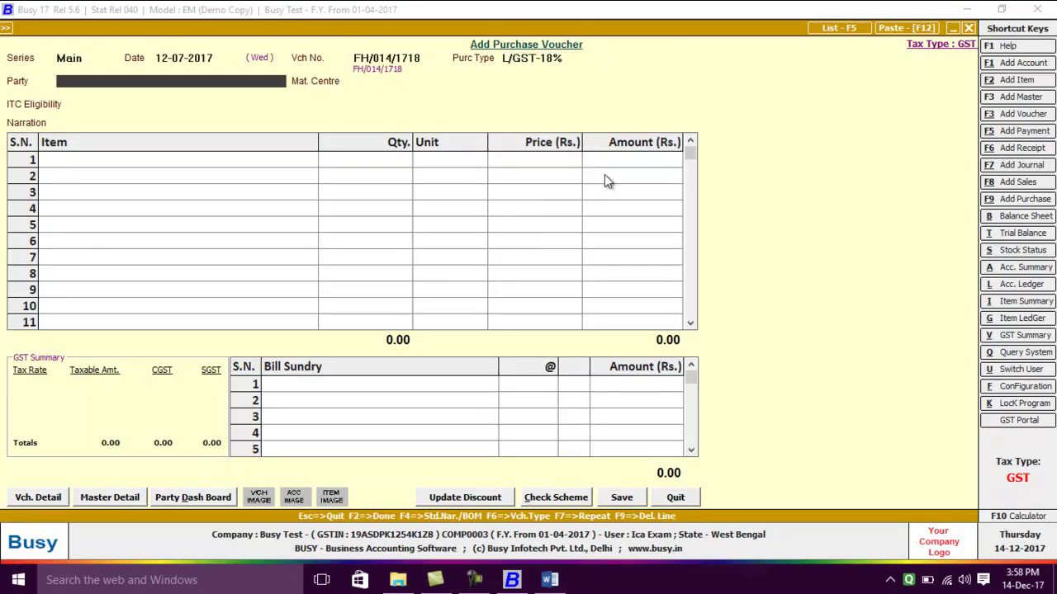
pyautogui.hotkey('alt', 'Tab')
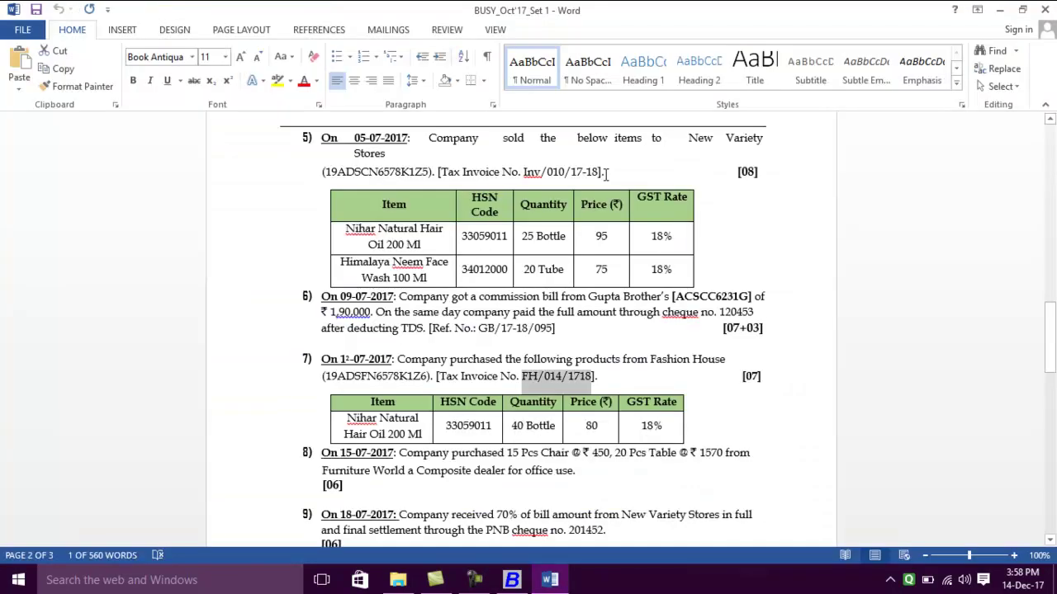
pyautogui.hotkey('alt', 'Tab')
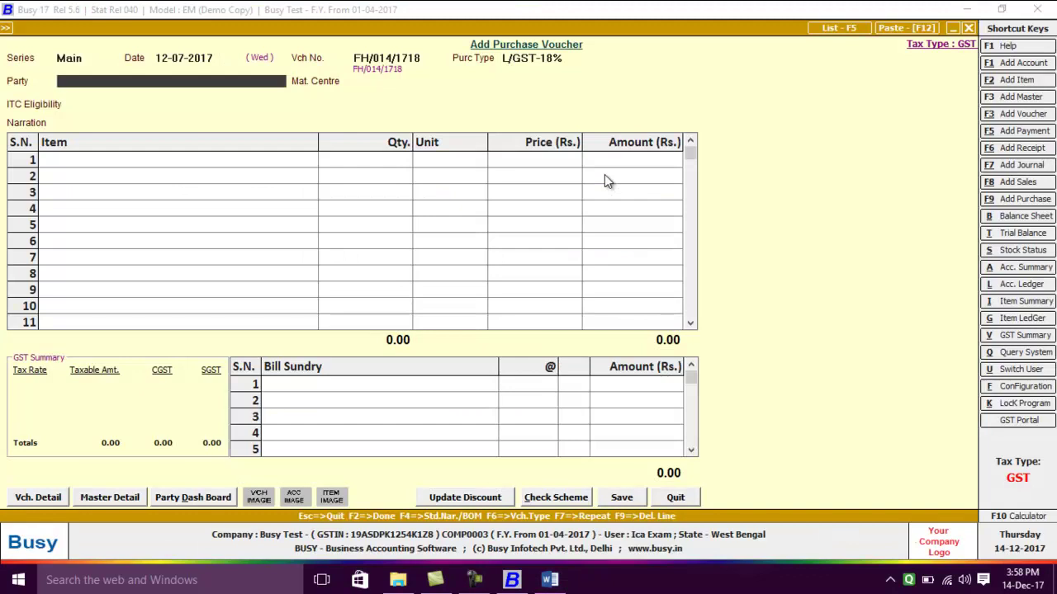
# - Start a new Fashion House account under Sundry Creditors, accepting the TDS/TCS defaults
pyautogui.hotkey('alt', 'F1')
pyautogui.write('fash')
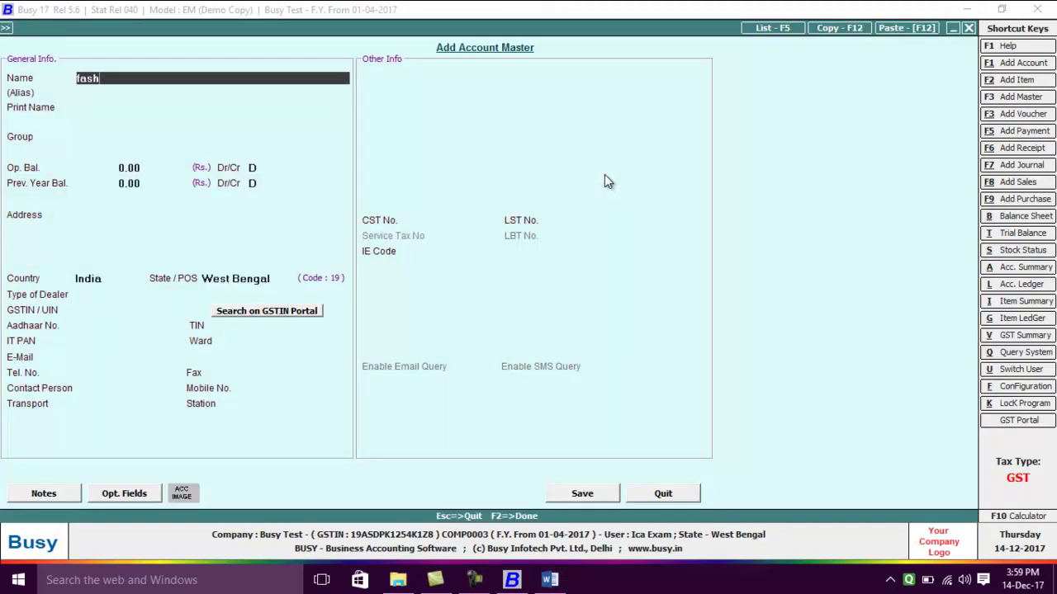
pyautogui.write('ion house')
pyautogui.press('Return')
pyautogui.press('Return')
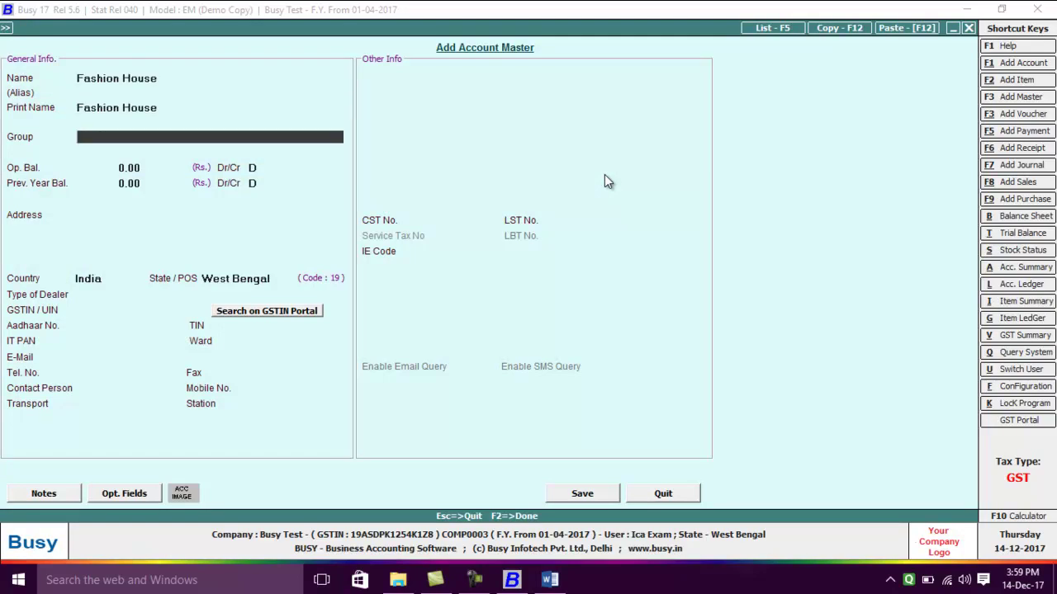
pyautogui.write('sun')
pyautogui.press('Return')
pyautogui.press('Return')
pyautogui.press('Return')
pyautogui.press('Return')
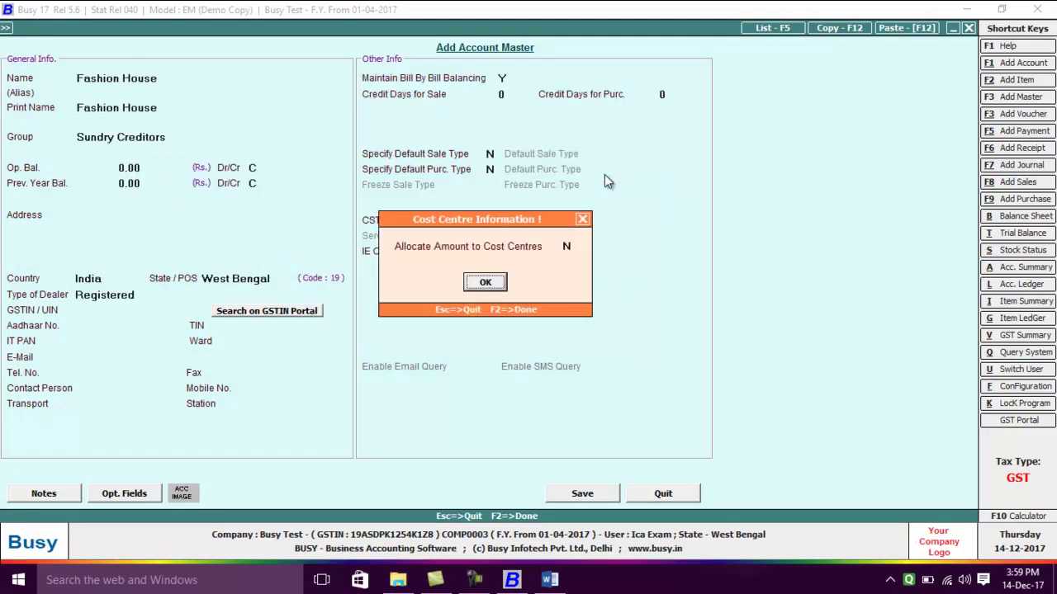
pyautogui.press('Return')
pyautogui.press('Return')
pyautogui.press('Return')
pyautogui.press('Return')
pyautogui.press('Return')
pyautogui.press('Return')
pyautogui.press('Return')
pyautogui.press('Return')
pyautogui.press('Return')
pyautogui.press('Return')
pyautogui.press('Return')
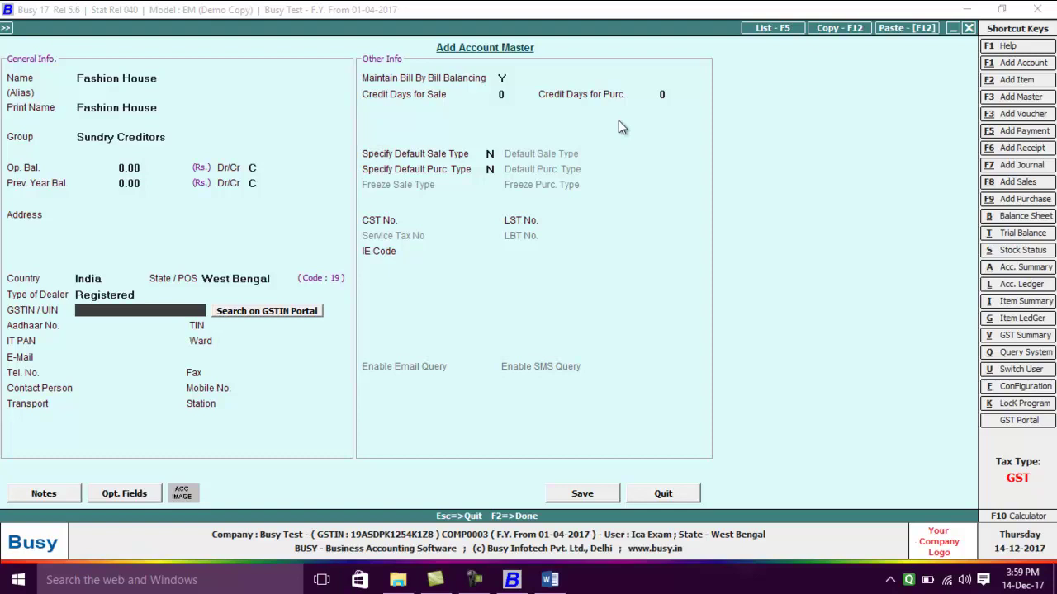
# - Copy the Fashion House GSTIN from the Word question, paste it without the stray bracket, and save the account
pyautogui.hotkey('alt', 'Tab')
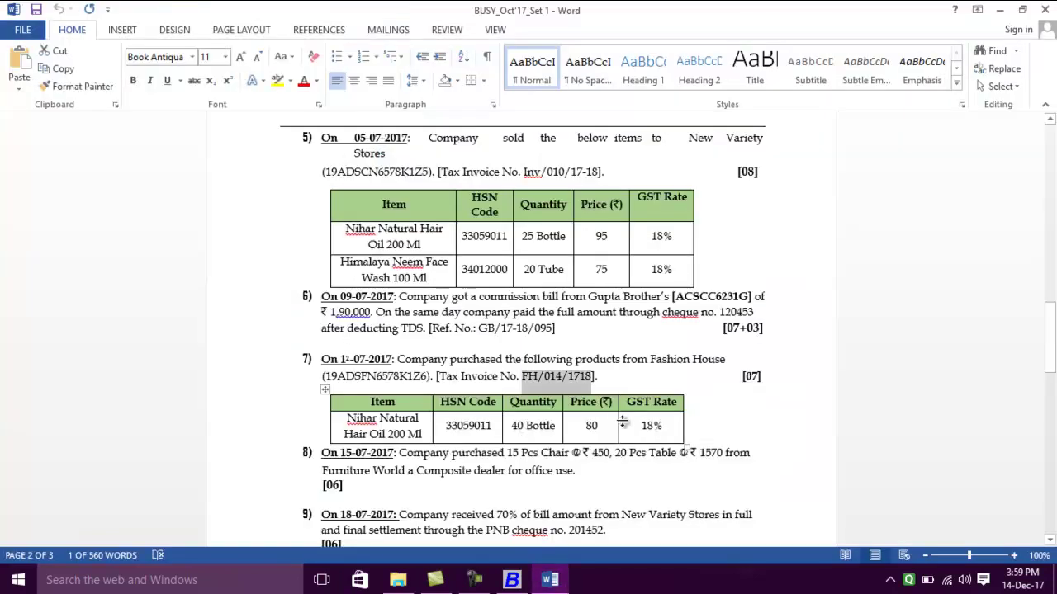
pyautogui.moveTo(324, 377); pyautogui.dragTo(430, 377)
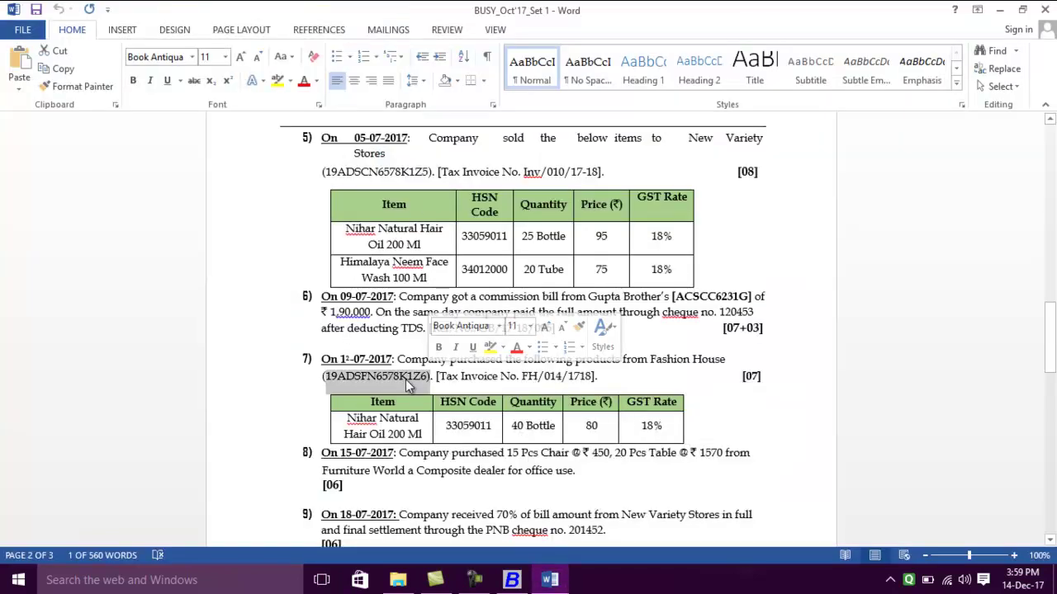
pyautogui.rightClick(405, 385)
pyautogui.click(417, 173)
pyautogui.hotkey('alt', 'Tab')
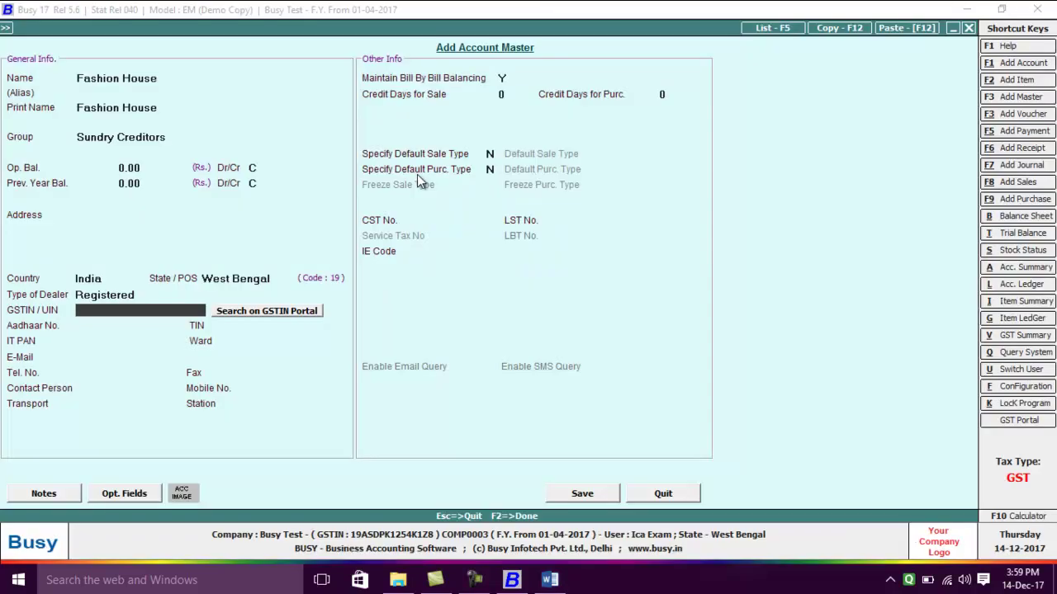
pyautogui.hotkey('ctrl', 'v')
pyautogui.press('Return')
pyautogui.press('n')
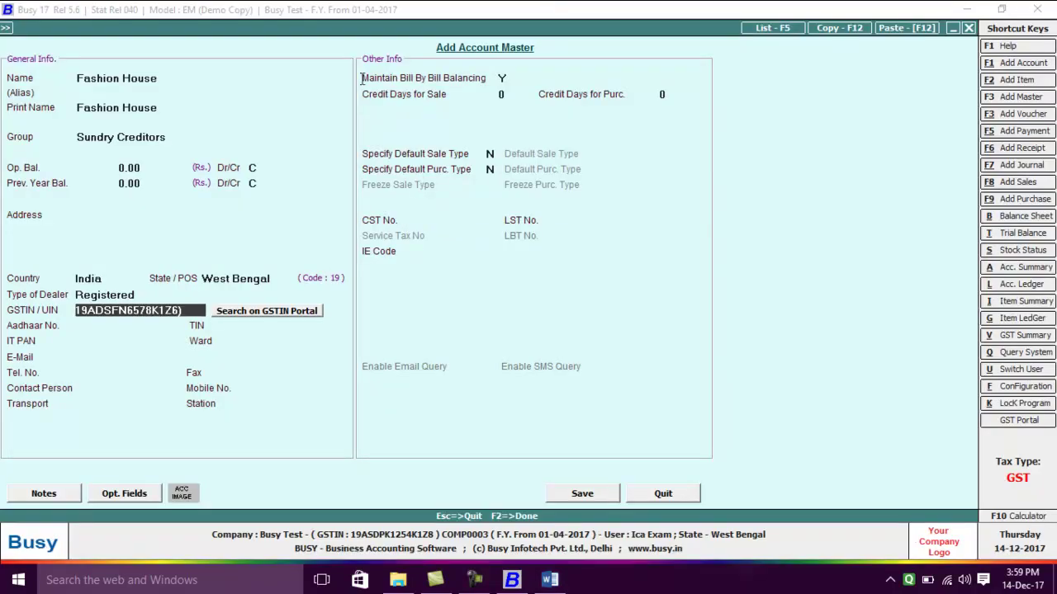
pyautogui.press('BackSpace')
pyautogui.press('Return')
pyautogui.hotkey('alt', 'Tab')
pyautogui.hotkey('alt', 'Tab')
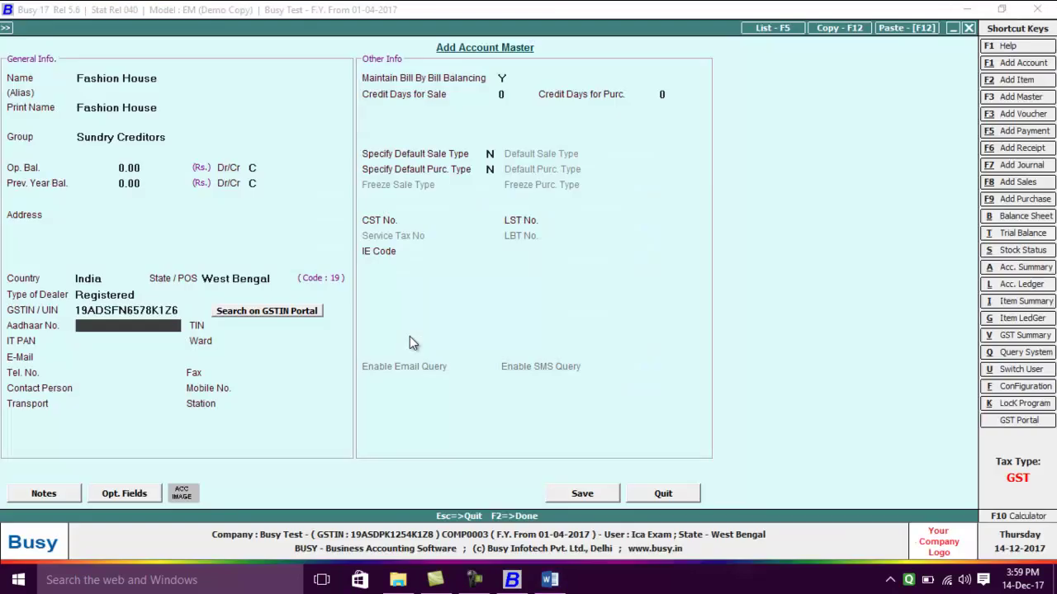
pyautogui.press('F2')
pyautogui.press('Return')
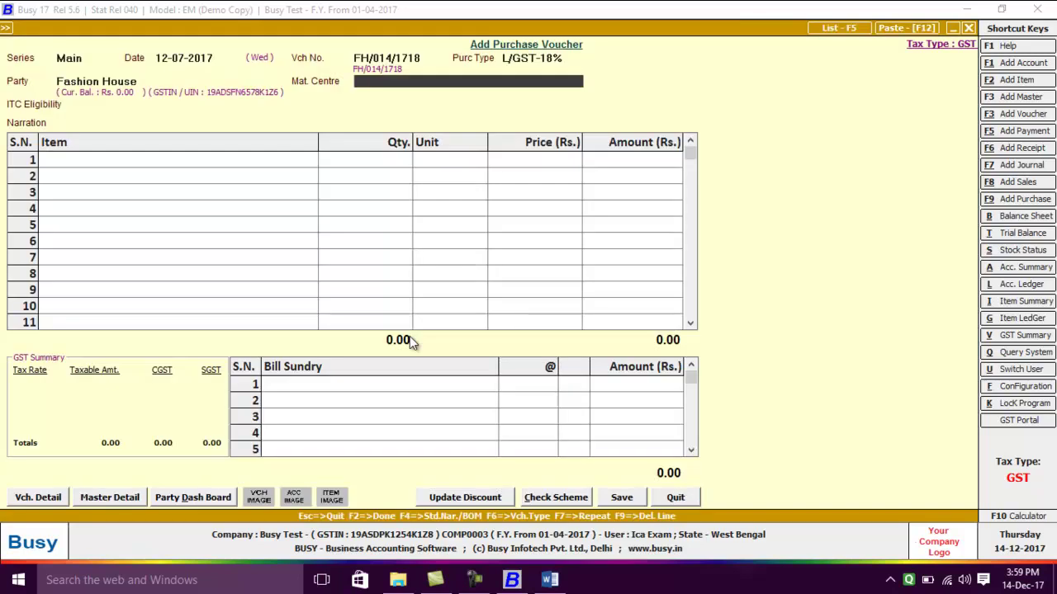
# - Set the material centre to Dunlop and ITC eligibility to Input Goods/Services
pyautogui.press('Return')
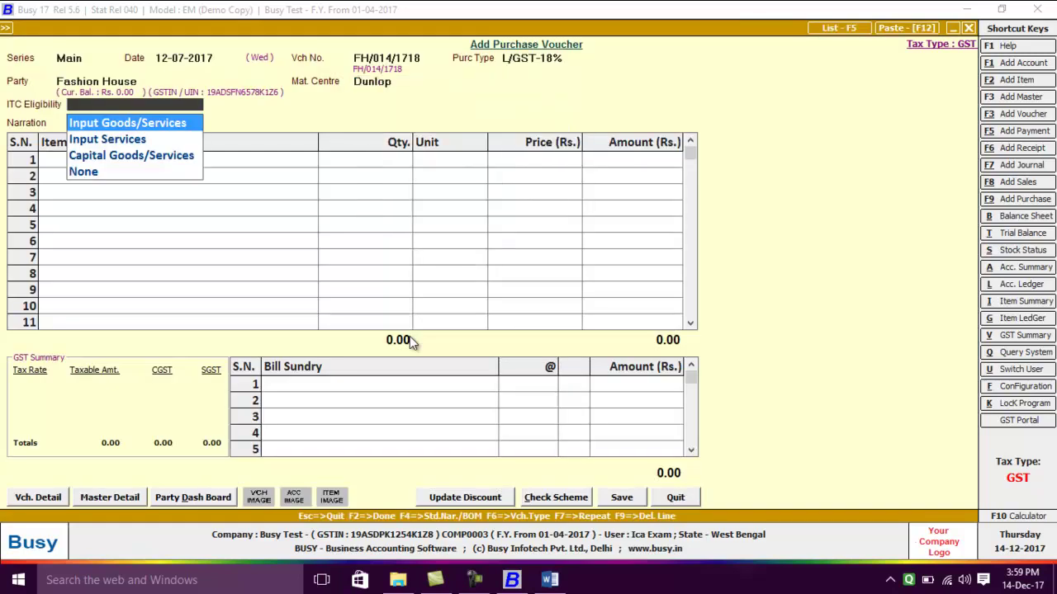
pyautogui.press('Return')
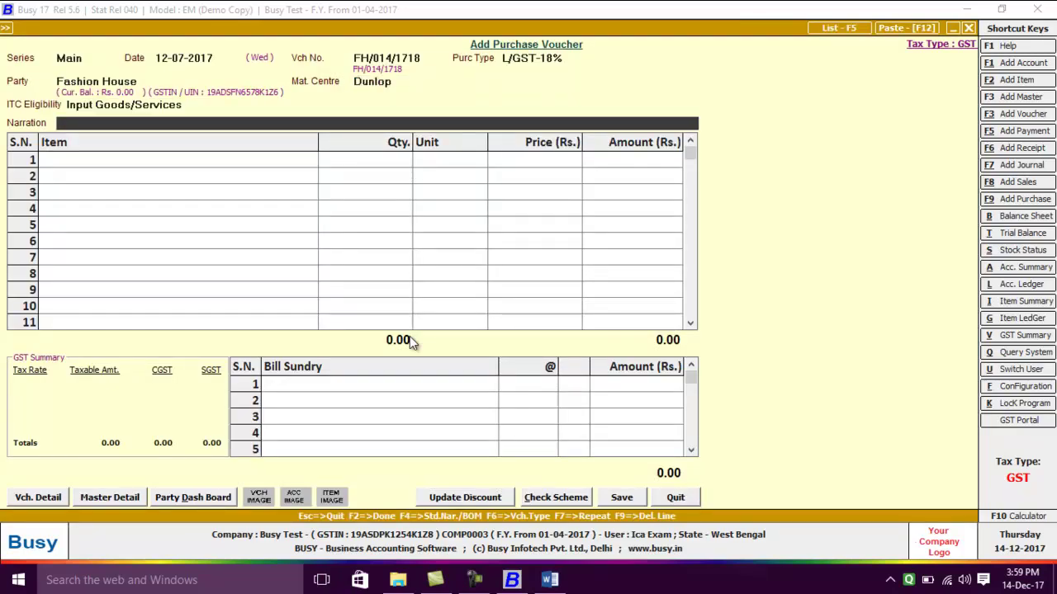
pyautogui.press('Return')
pyautogui.hotkey('alt', 'Tab')
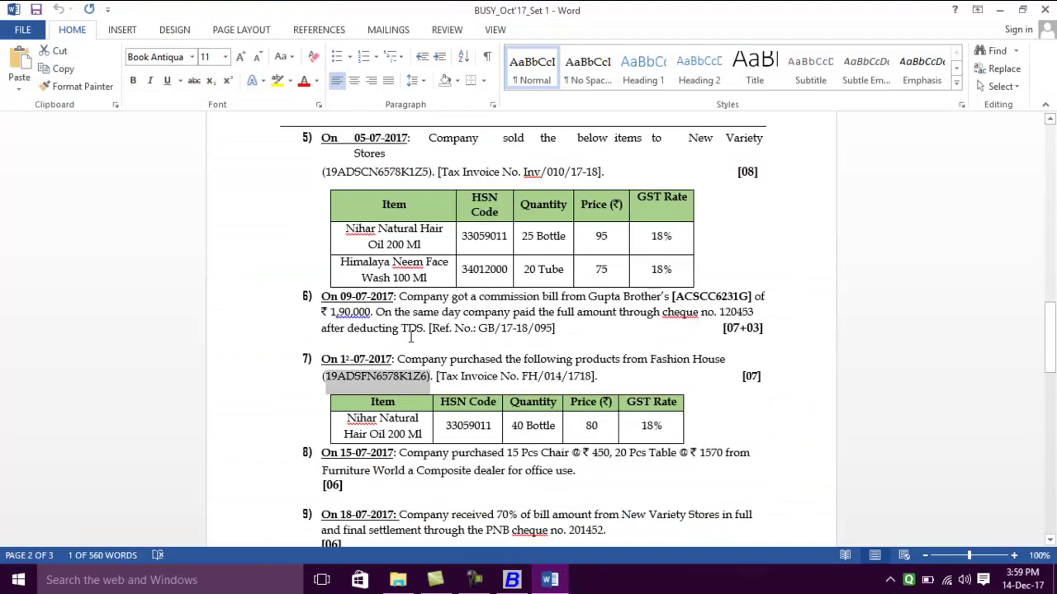
pyautogui.hotkey('alt', 'Tab')
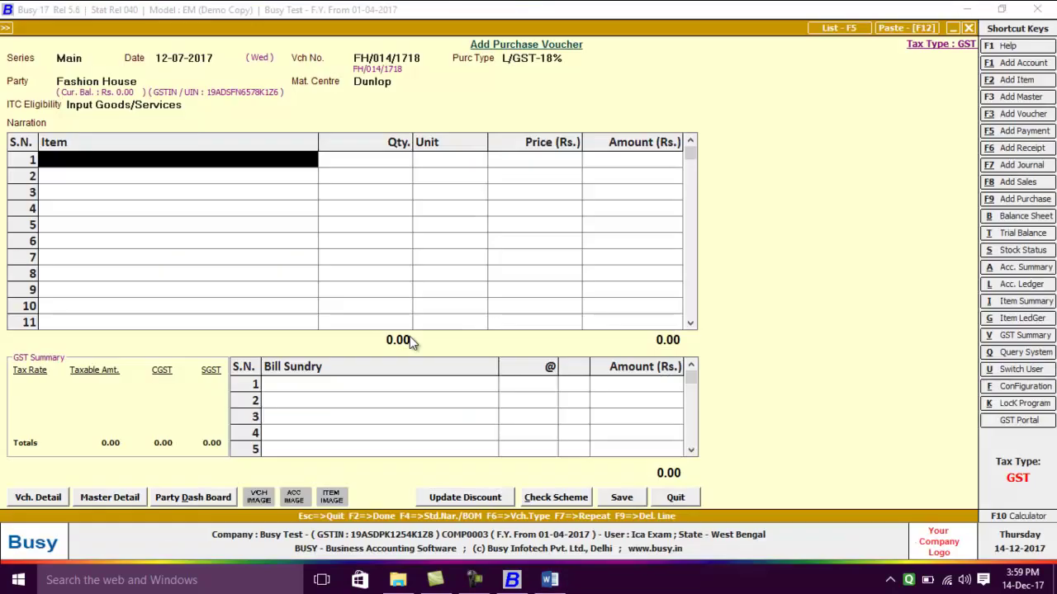
# - Add 40 bottles of Nihar Natural Hair Oil at 80 in item row 1
pyautogui.write('n')
pyautogui.press('Return')
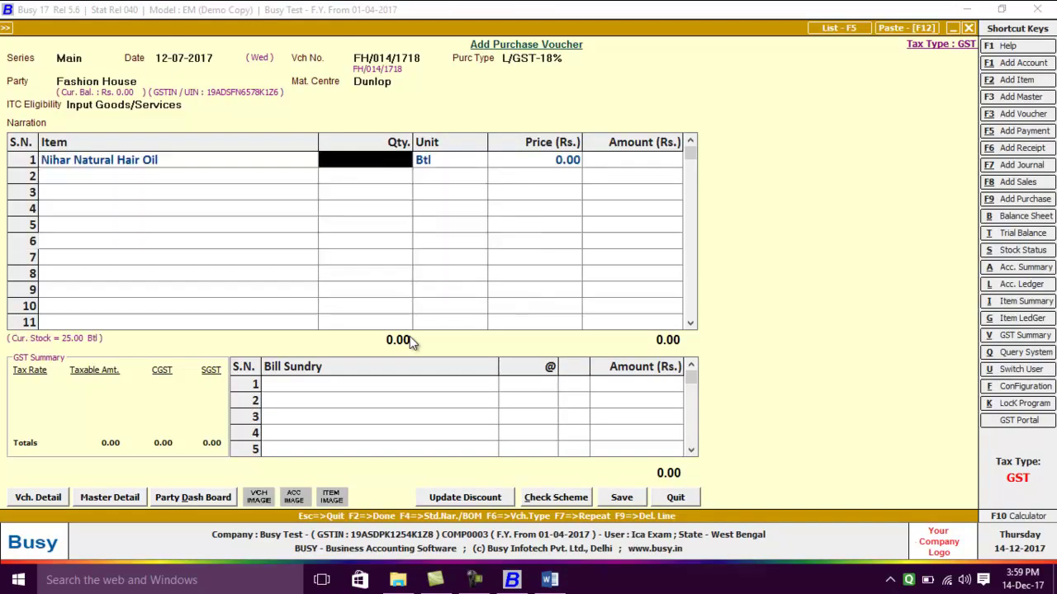
pyautogui.hotkey('alt', 'Tab')
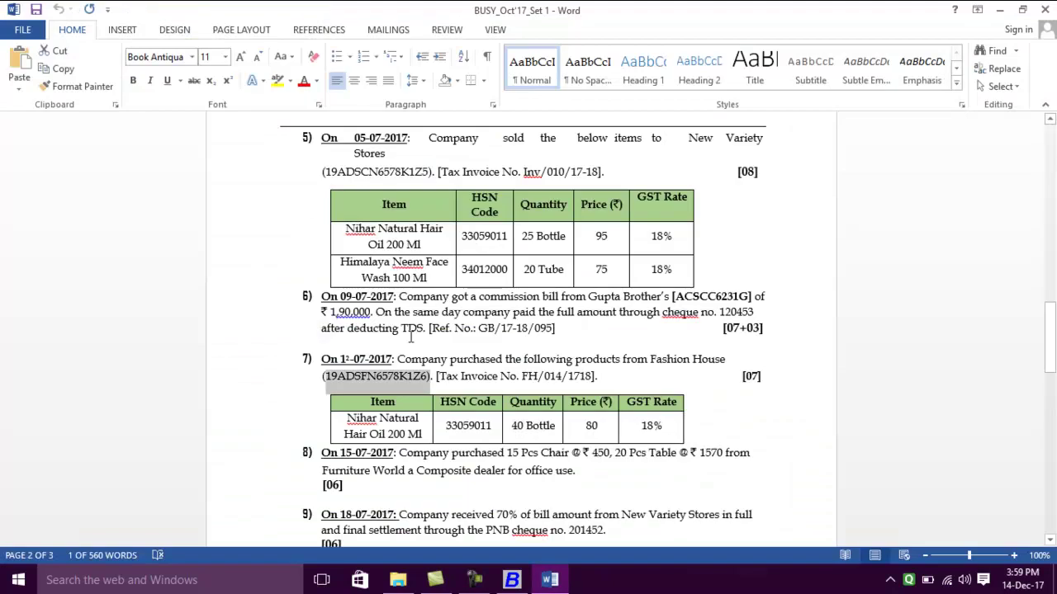
pyautogui.hotkey('alt', 'Tab')
pyautogui.write('40')
pyautogui.press('Return')
pyautogui.press('Return')
pyautogui.write('8')
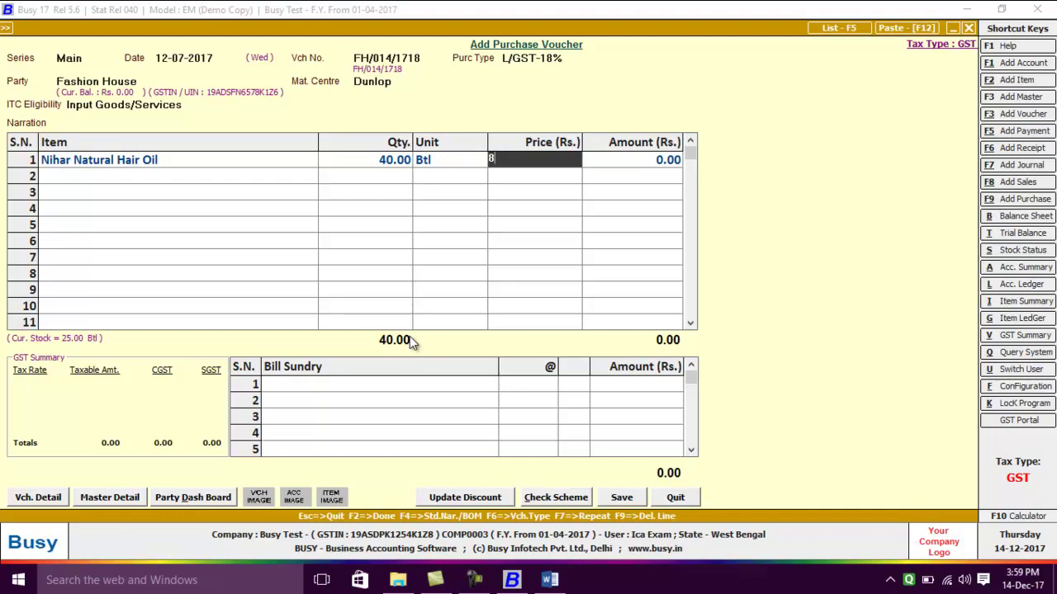
pyautogui.write('0')
pyautogui.press('Return')
pyautogui.press('Return')
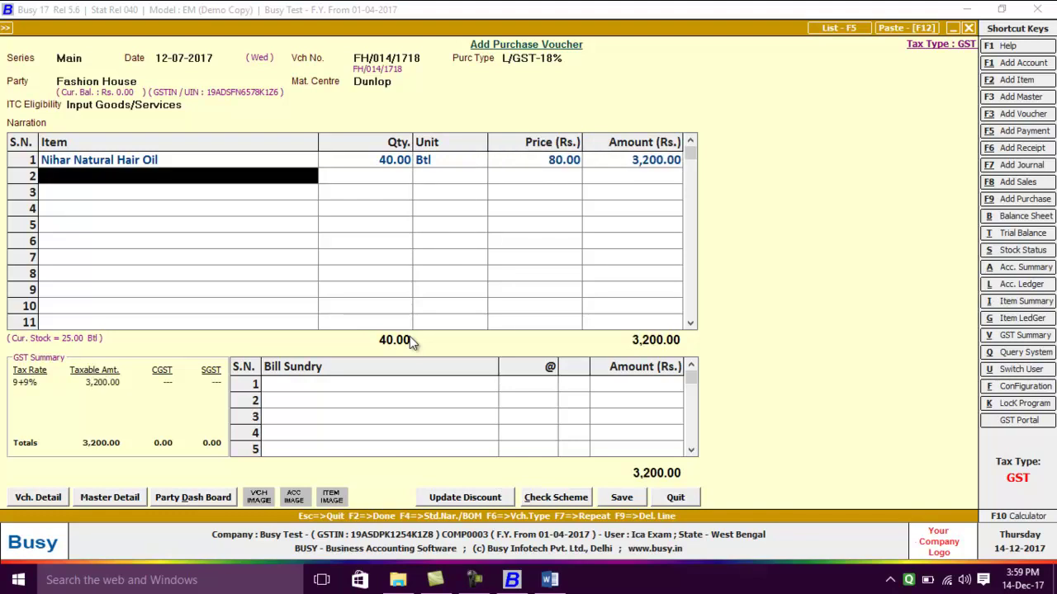
pyautogui.press('Return')
# - Add CGST and SGST at 9% each as bill sundries
pyautogui.write('c')
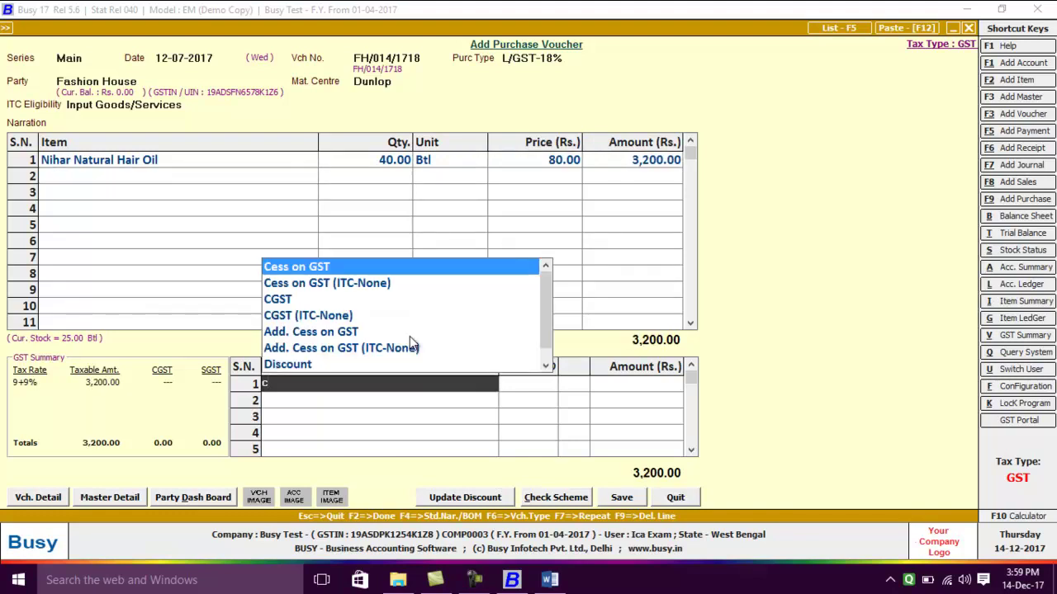
pyautogui.press('Down')
pyautogui.press('Down')
pyautogui.press('Return')
pyautogui.press('Return')
pyautogui.press('Return')
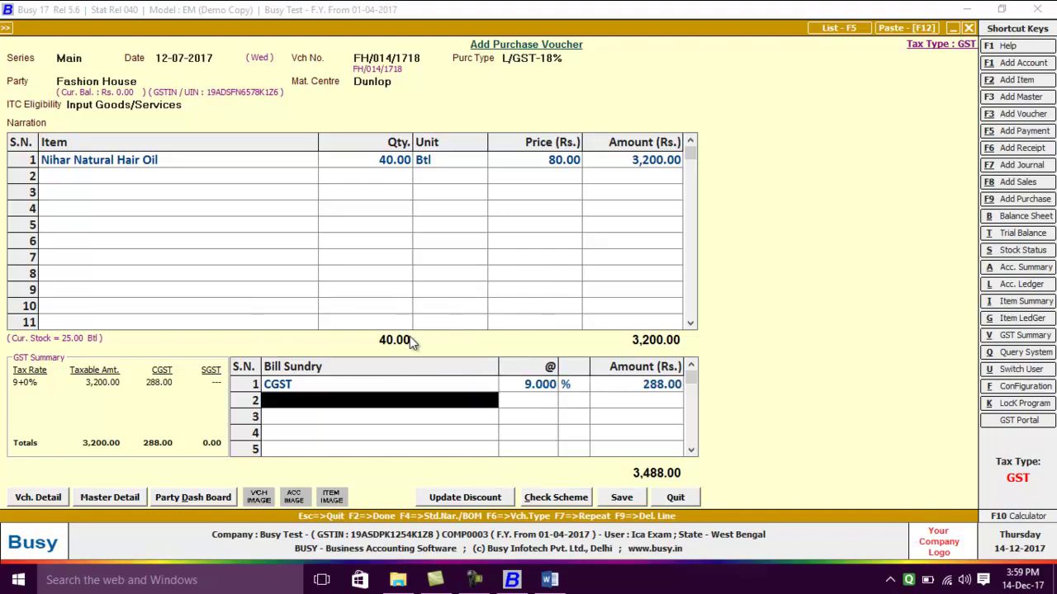
pyautogui.write('s')
pyautogui.press('Return')
pyautogui.press('Return')
pyautogui.press('Return')
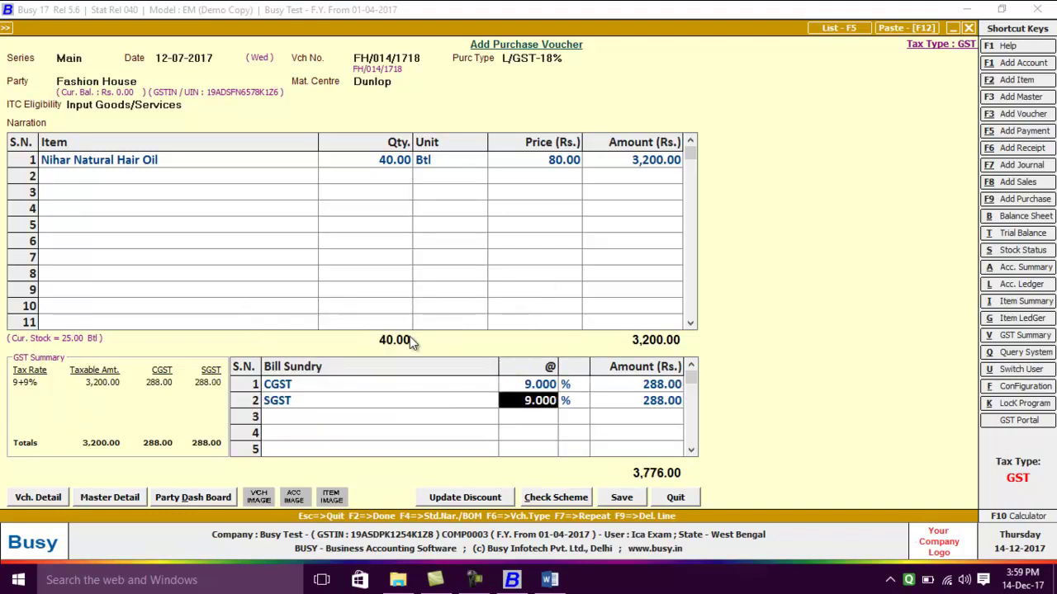
pyautogui.press('Return')
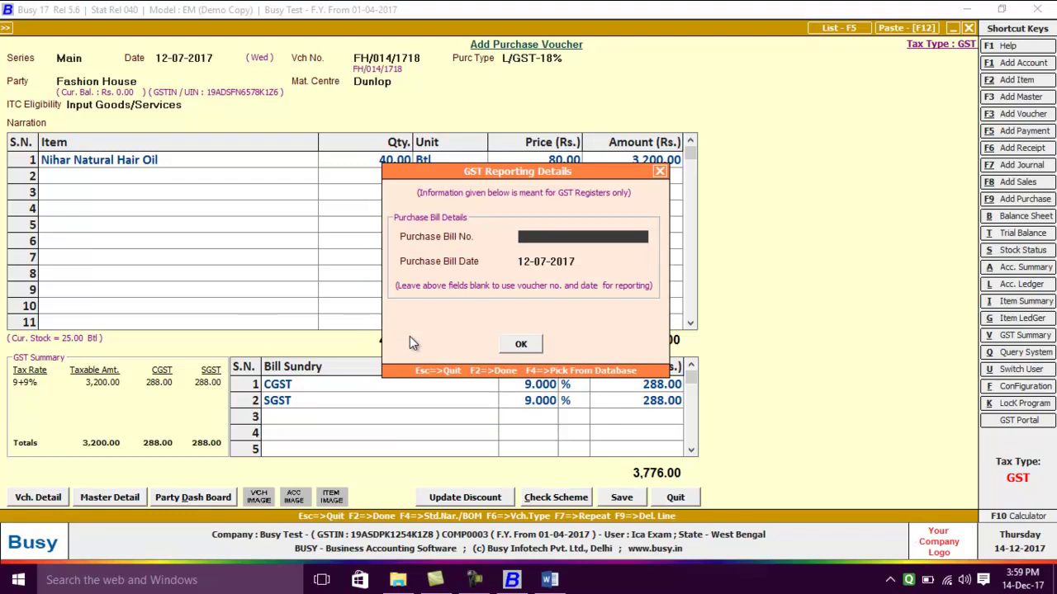
# - Enter bill number FH/014/1718, skip cost centre allocation, and save the purchase voucher
pyautogui.write('fh/014/1718')
pyautogui.press('Return')
pyautogui.press('Return')
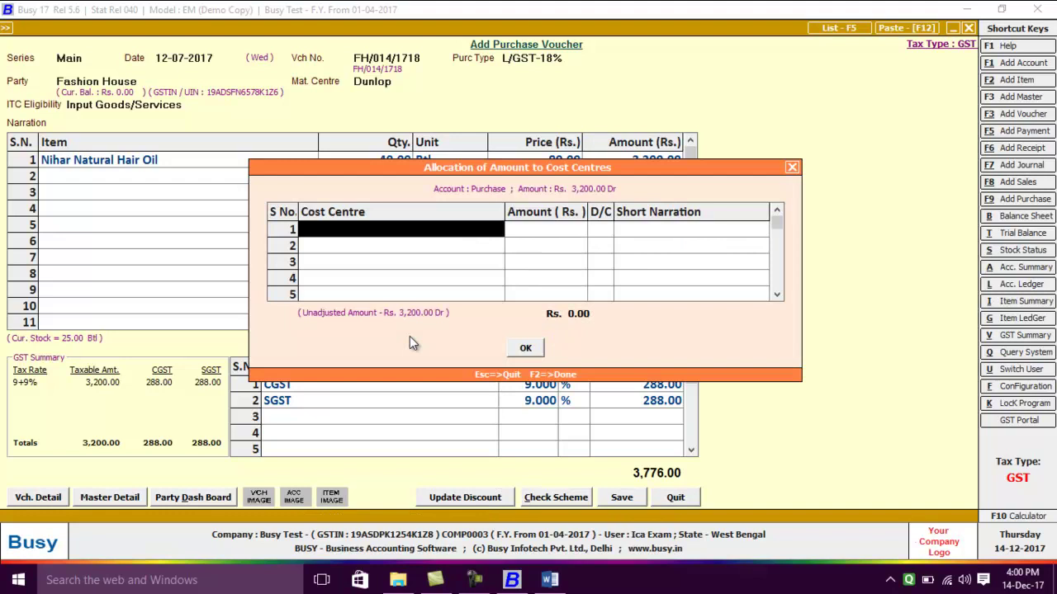
pyautogui.press('Escape')
pyautogui.press('Return')
pyautogui.press('Return')
pyautogui.press('Return')
pyautogui.press('Return')
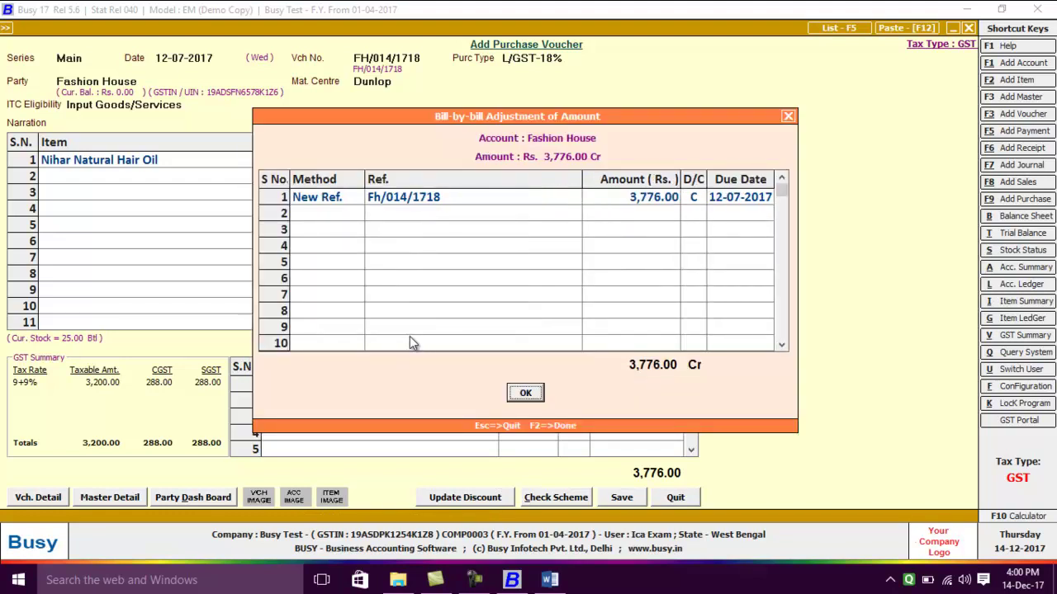
pyautogui.press('Return')
pyautogui.press('Return')
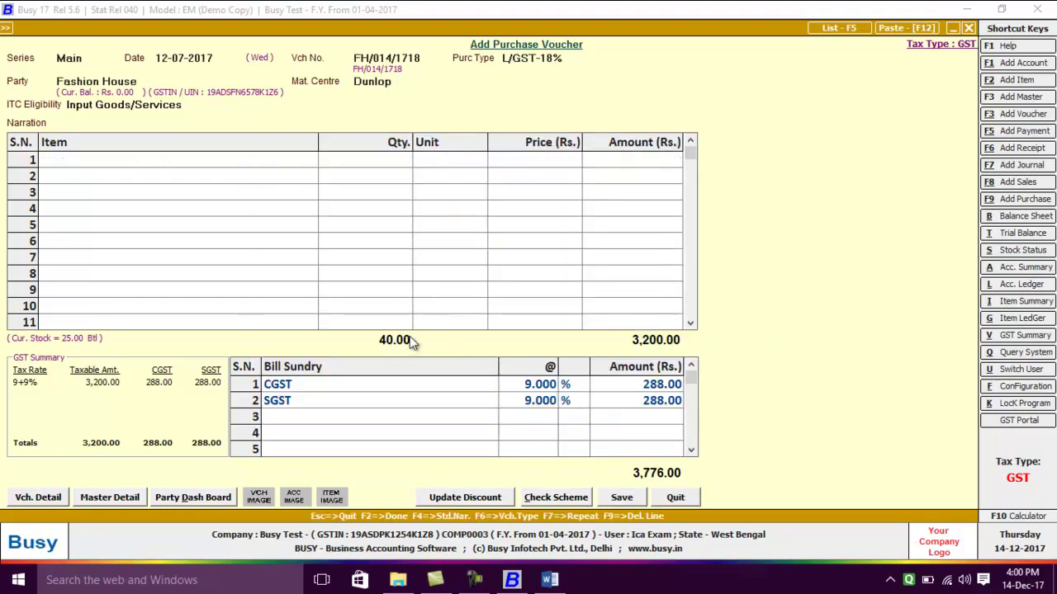
pyautogui.hotkey('alt', 'Tab')
# - Close the blank purchase voucher after checking the question paper
pyautogui.press('Down')
pyautogui.press('Down')
pyautogui.press('Down')
pyautogui.press('Down')
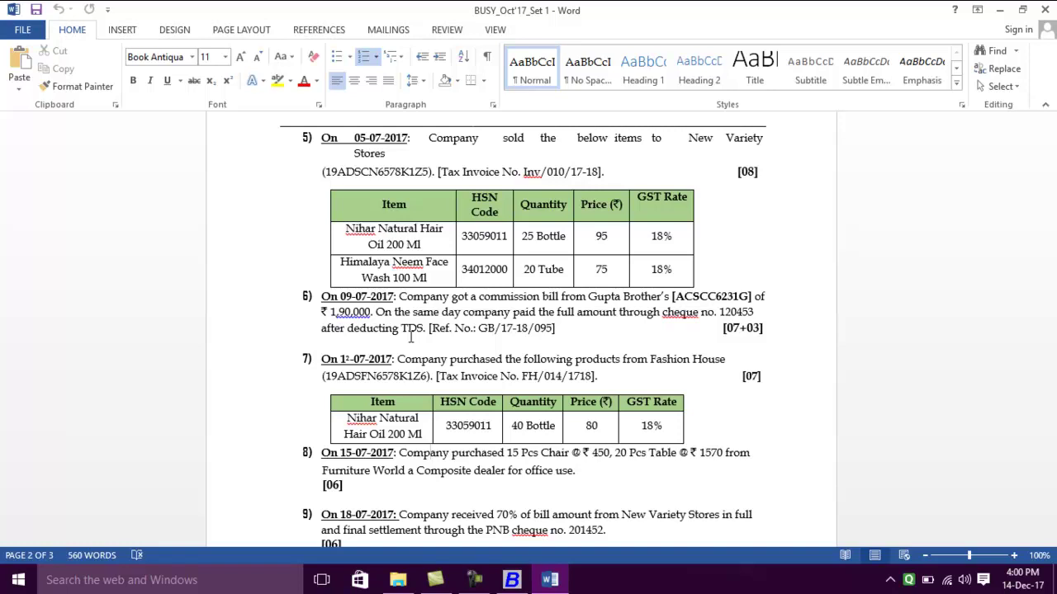
pyautogui.hotkey('alt', 'Tab')
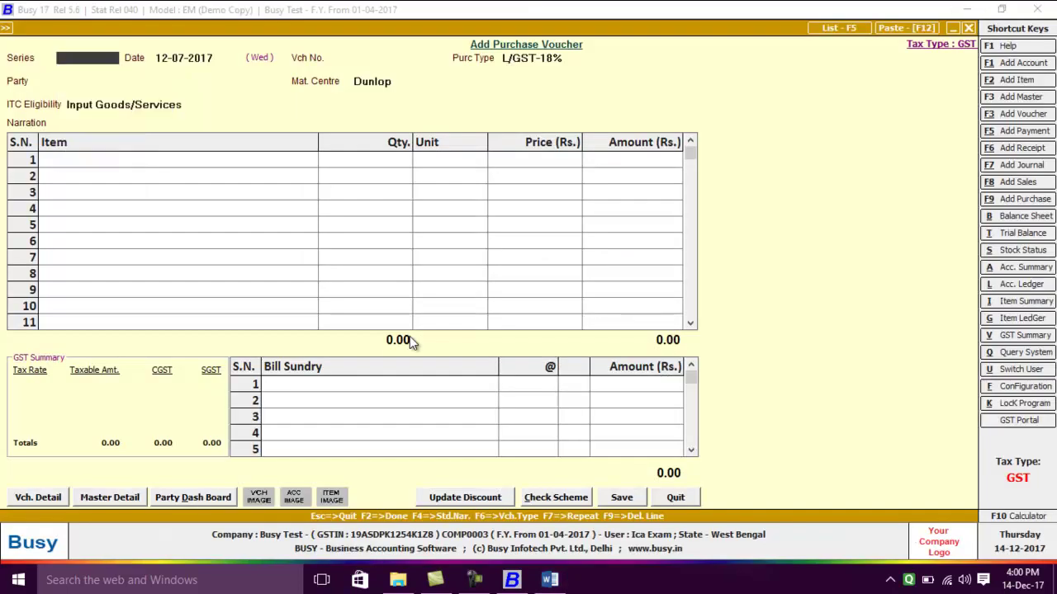
pyautogui.press('Escape')
# - Go to Administration > Masters > Cost Centre > Add for a blank cost centre form
pyautogui.press('Up')
pyautogui.press('Up')
pyautogui.press('Up')
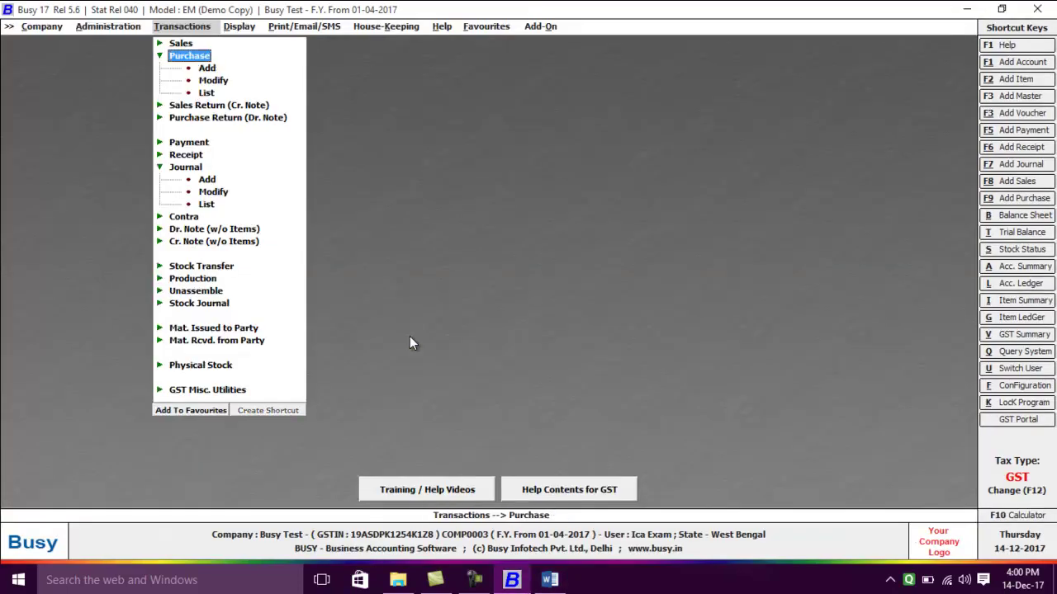
pyautogui.press('Down')
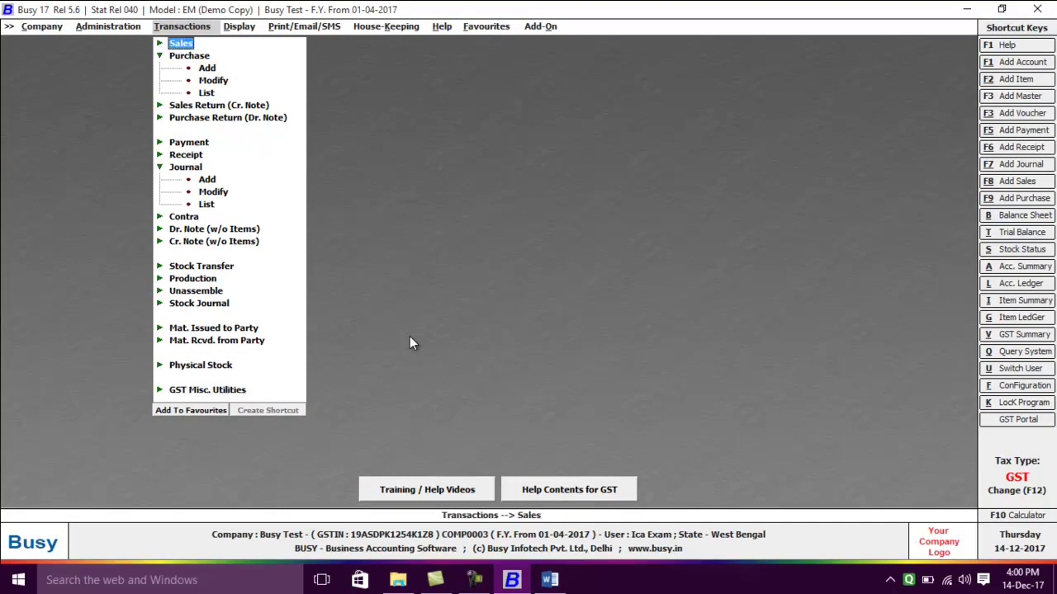
pyautogui.press('Left')
pyautogui.press('Up')
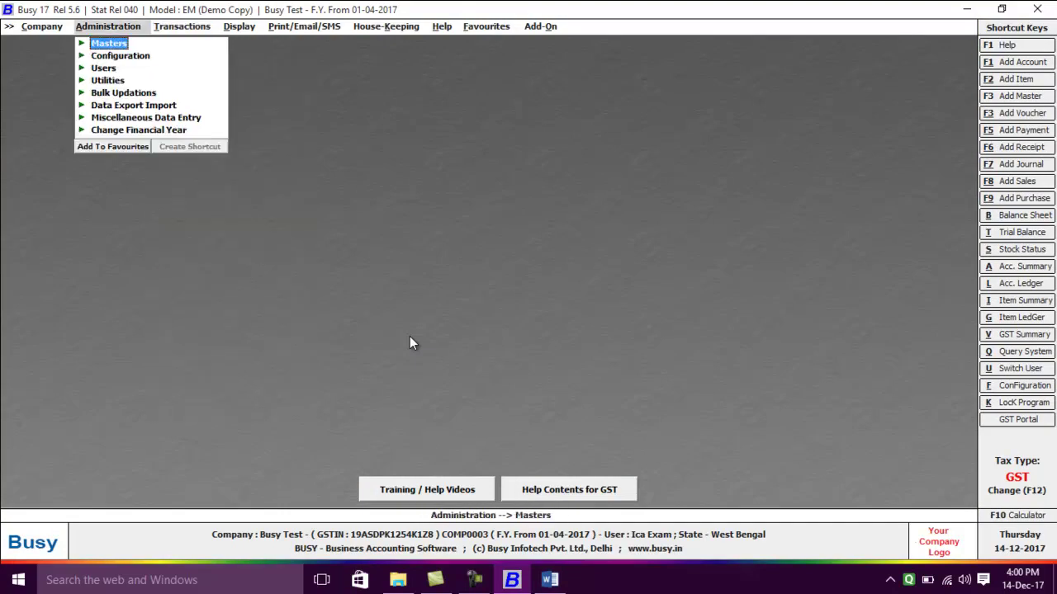
pyautogui.press('Return')
pyautogui.press('Down')
pyautogui.press('Up')
pyautogui.press('Down')
pyautogui.press('Down')
pyautogui.press('Return')
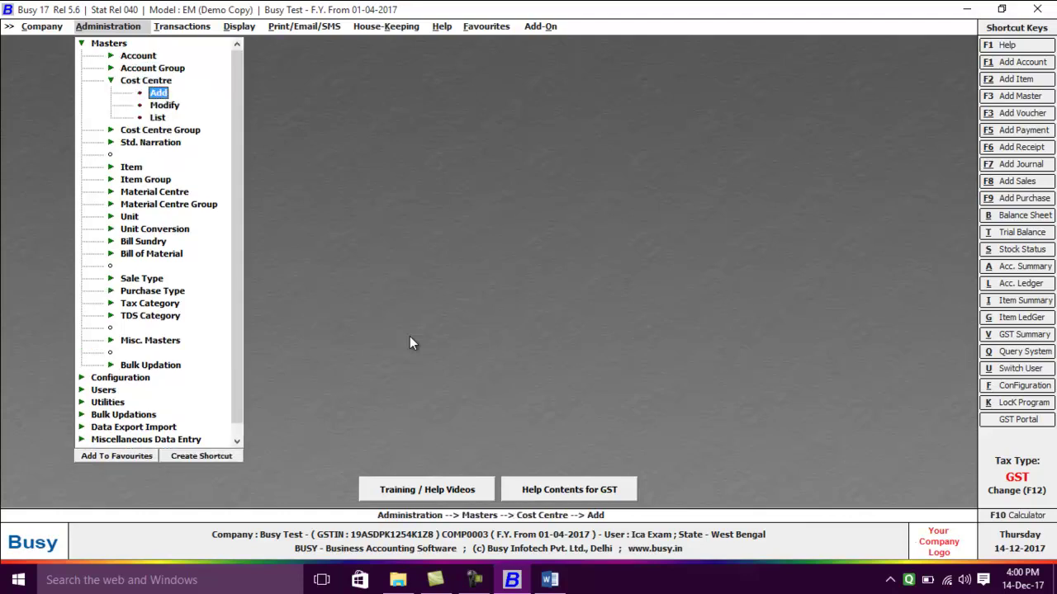
pyautogui.press('Return')
pyautogui.hotkey('alt', 'Tab')
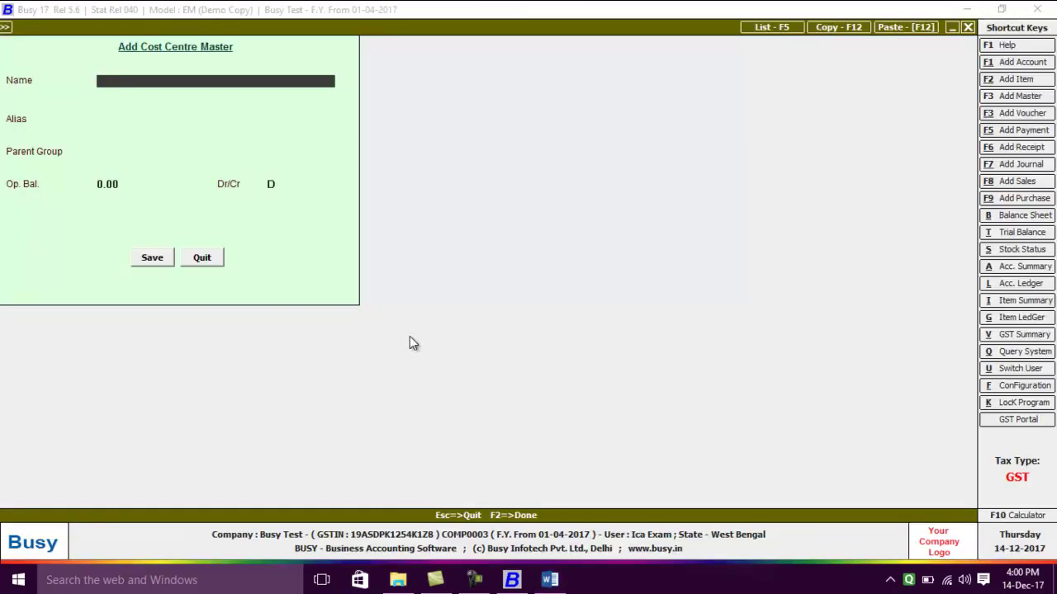
# - Create the Chair and Table cost centres under the General group, then close the form
pyautogui.write('hair')
pyautogui.press('Return')
pyautogui.press('Return')
pyautogui.press('Return')
pyautogui.press('Return')
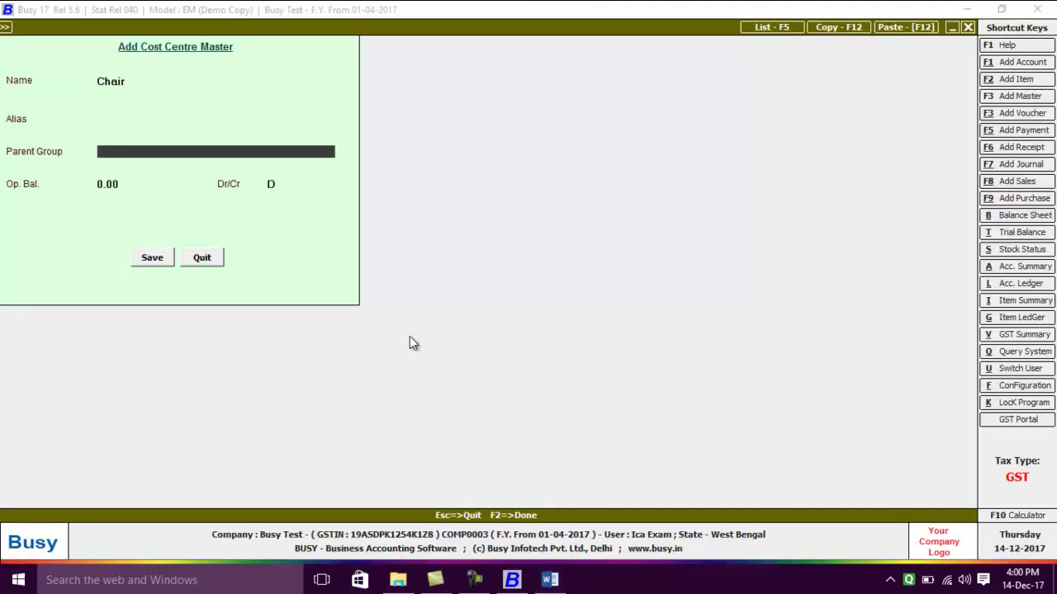
pyautogui.press('Return')
pyautogui.press('Return')
pyautogui.write('Table')
pyautogui.press('Return')
pyautogui.press('Return')
pyautogui.press('Return')
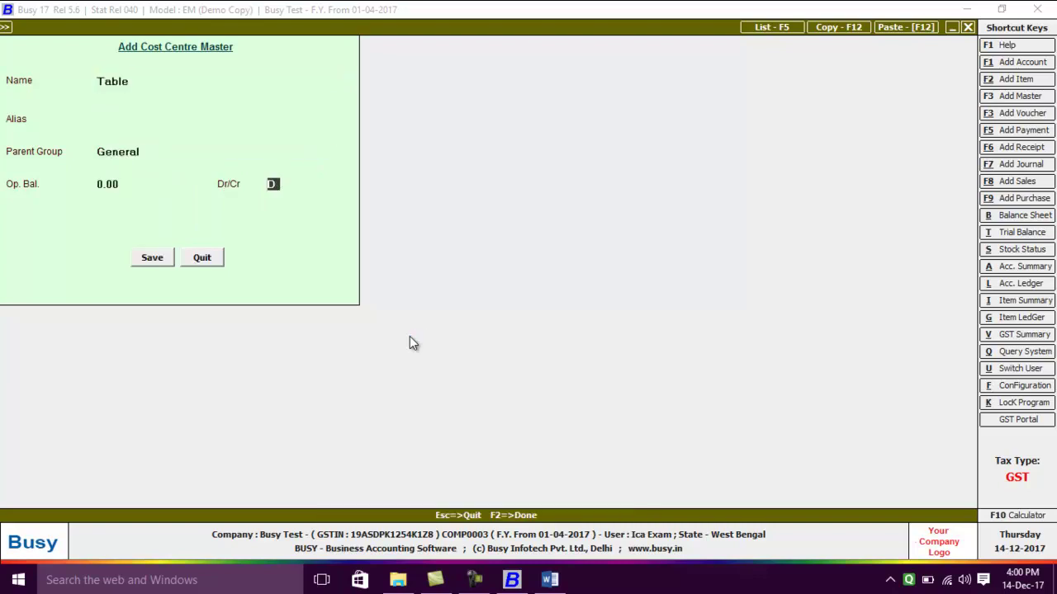
pyautogui.press('Return')
pyautogui.press('Return')
pyautogui.press('Escape')
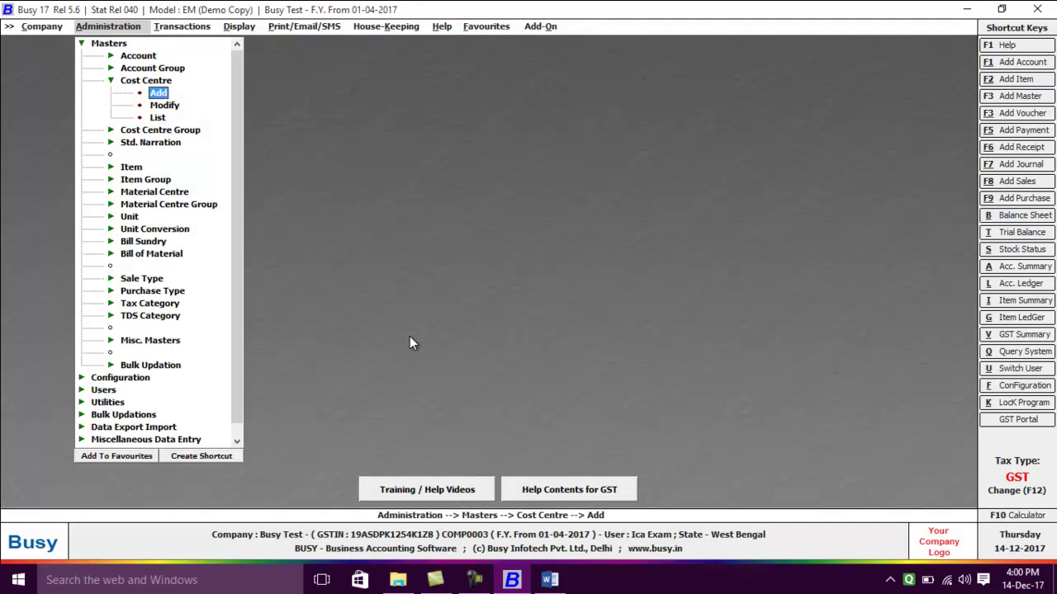
# - Open a new Main-series Non-GST journal voucher dated 15-07-2017
pyautogui.press('Escape')
pyautogui.press('Right')
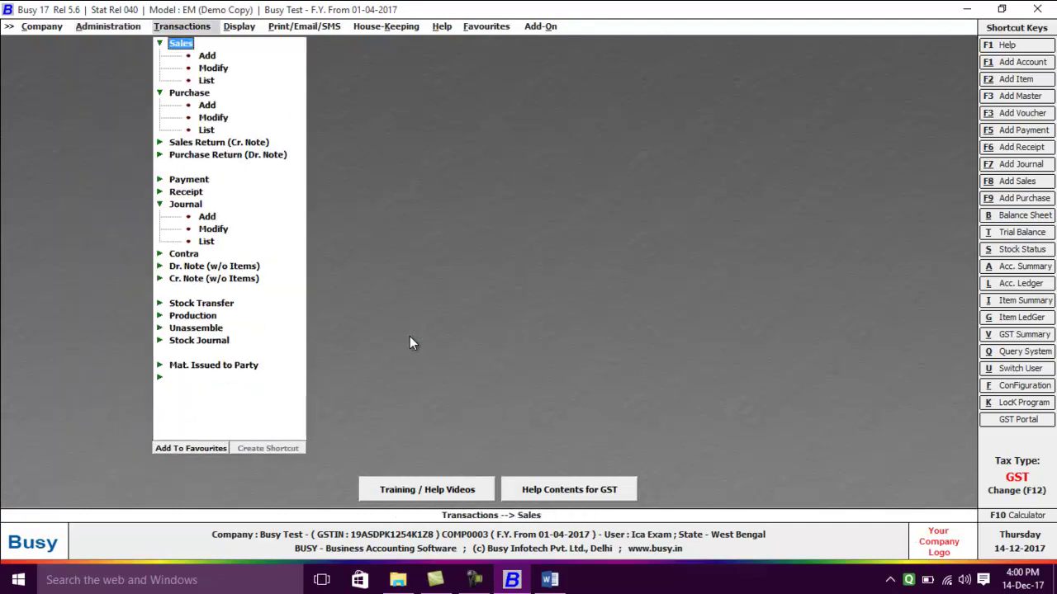
pyautogui.press('Down')
pyautogui.press('Down')
pyautogui.press('Down')
pyautogui.press('Down')
pyautogui.press('Down')
pyautogui.press('Down')
pyautogui.press('Down')
pyautogui.press('Down')
pyautogui.press('Down')
pyautogui.press('Down')
pyautogui.press('Down')
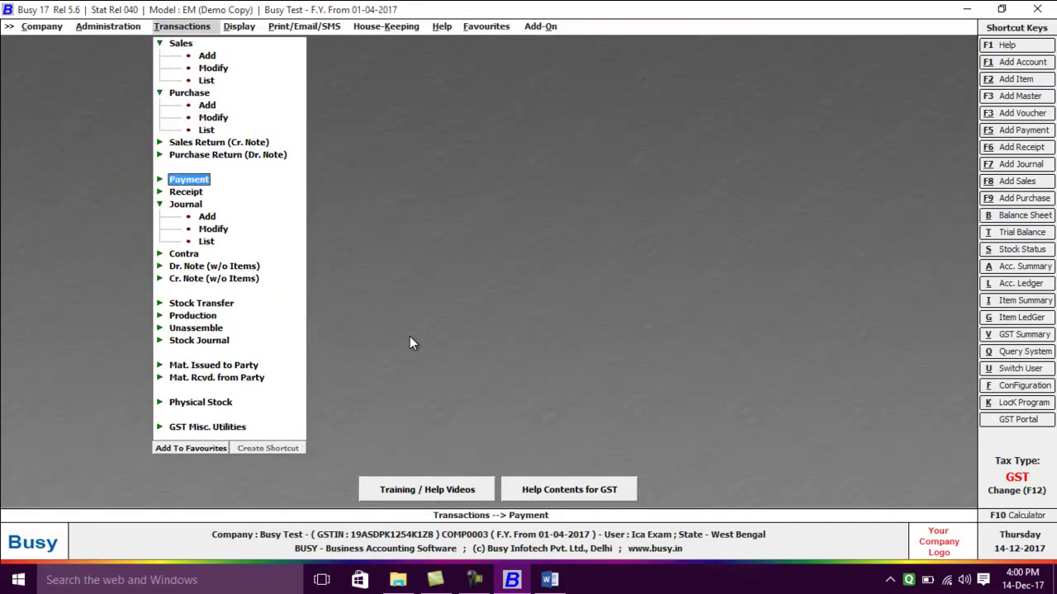
pyautogui.press('Down')
pyautogui.press('Return')
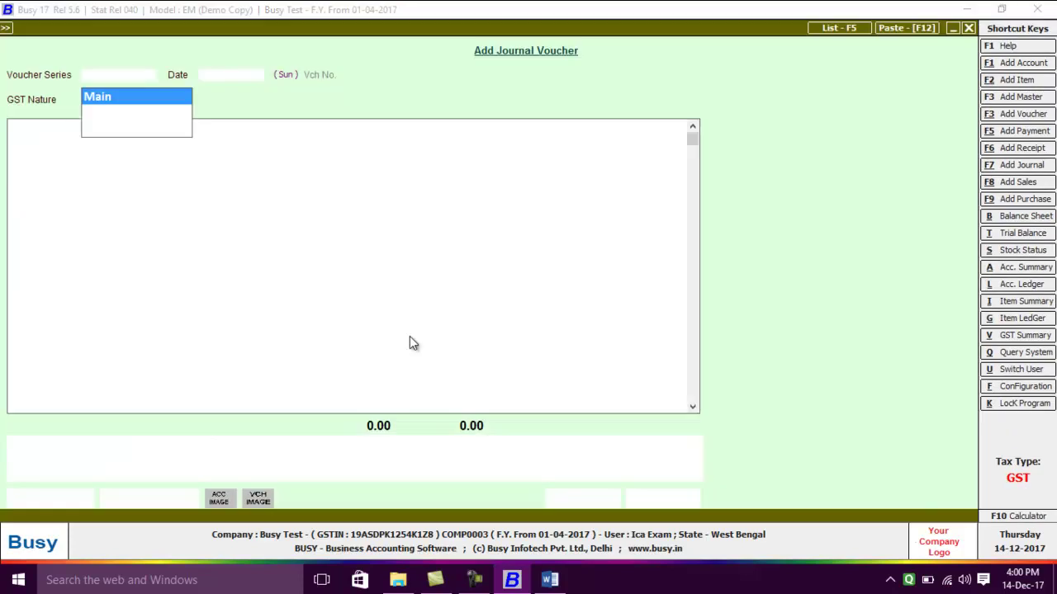
pyautogui.press('Return')
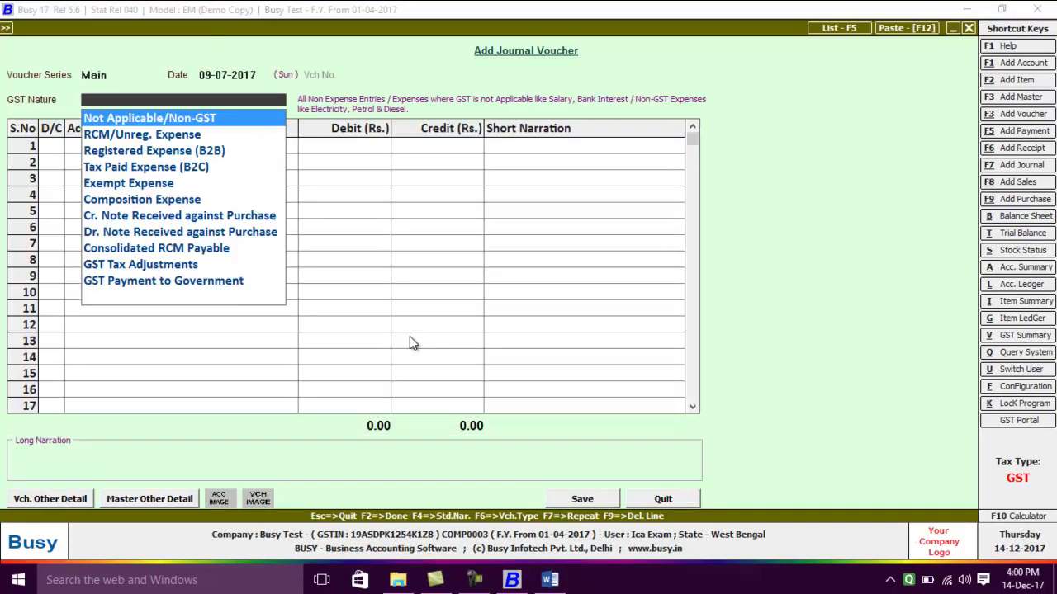
pyautogui.hotkey('alt', 'Tab')
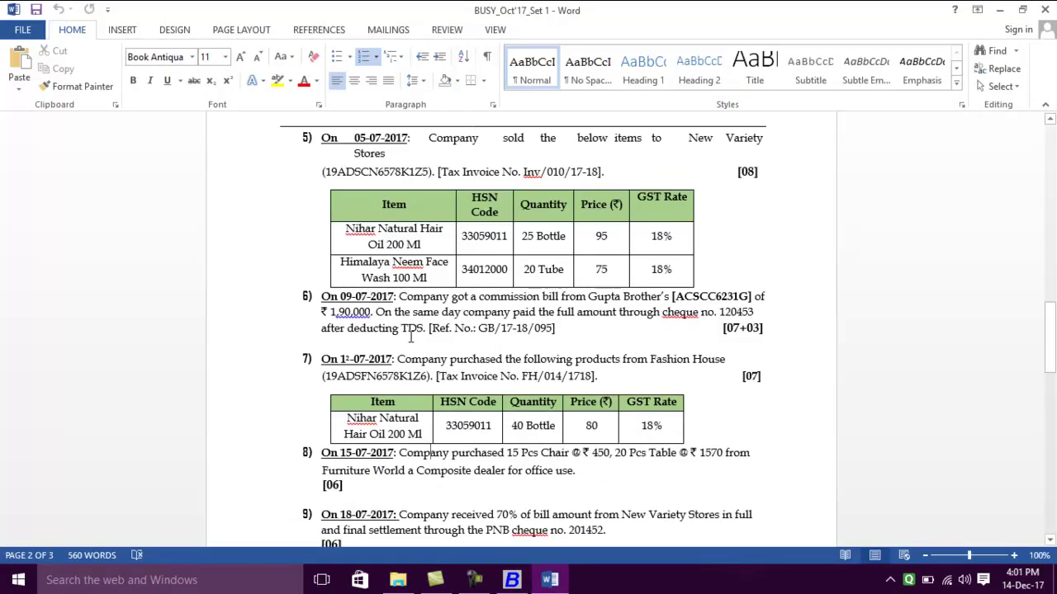
pyautogui.hotkey('alt', 'Tab')
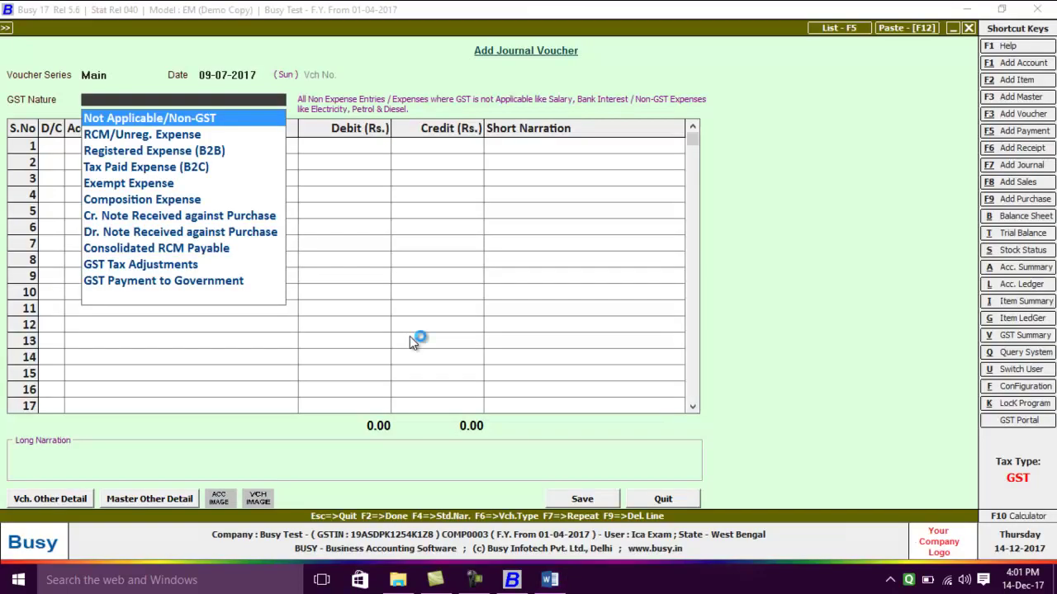
pyautogui.press('Return')
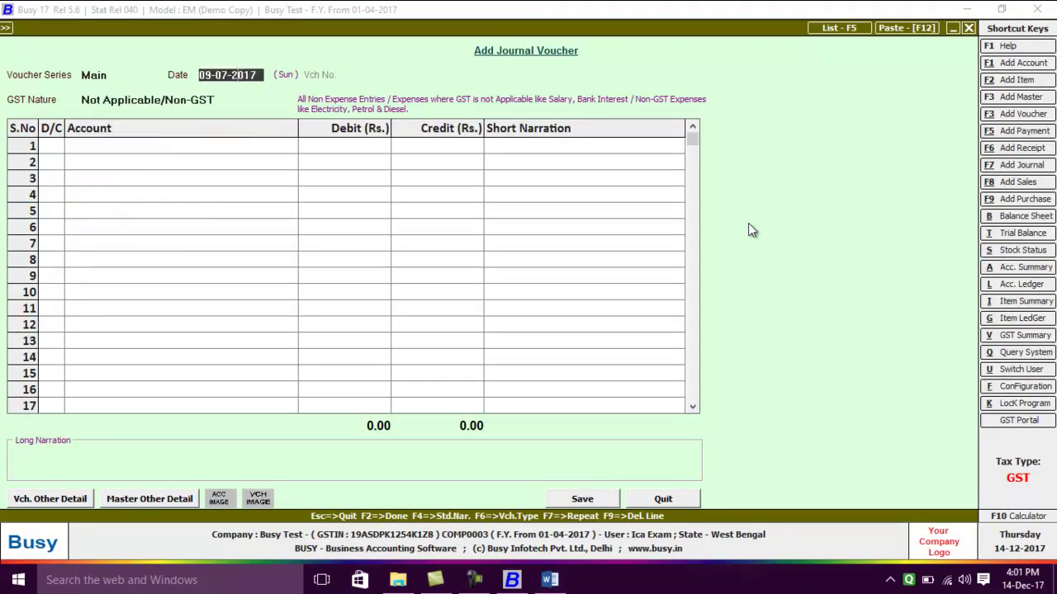
pyautogui.write('017')
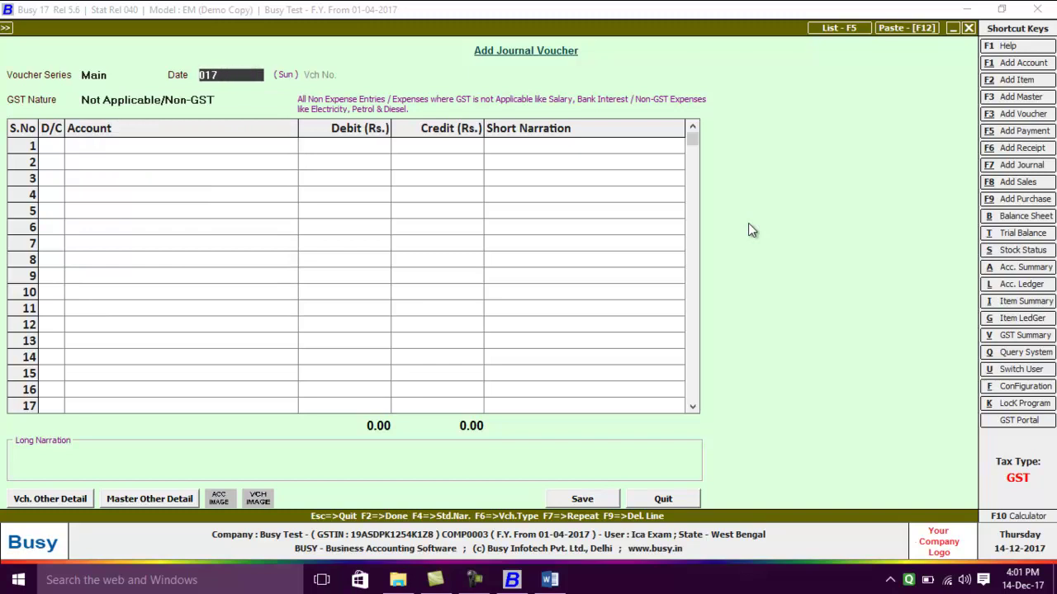
pyautogui.press('BackSpace')
pyautogui.press('BackSpace')
pyautogui.press('BackSpace')
pyautogui.write('15')
pyautogui.press('Return')
pyautogui.press('Return')
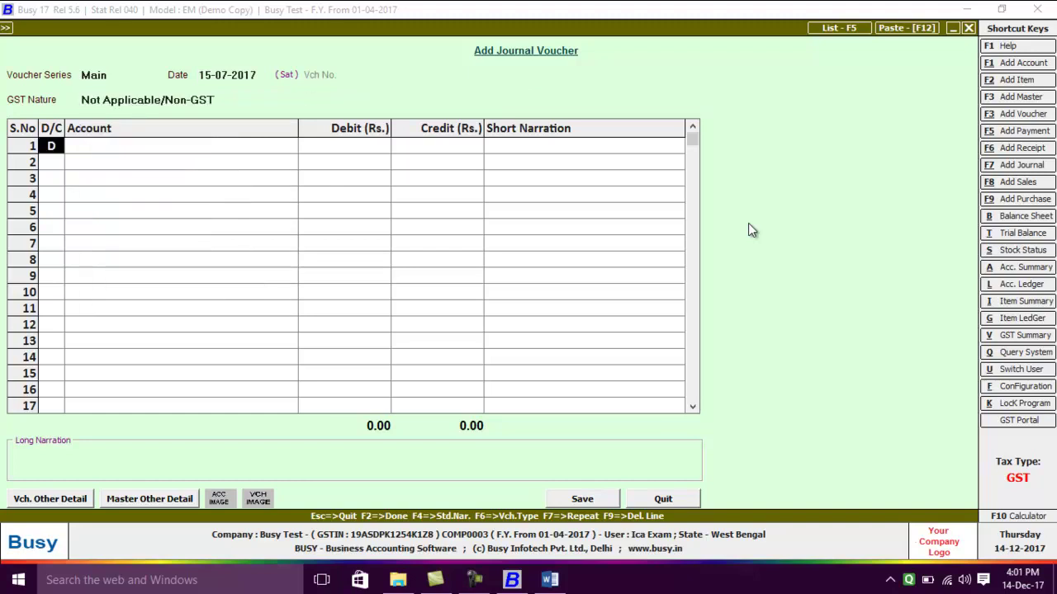
pyautogui.press('Return')
# - Select Furniture as the debit account in journal row 1
pyautogui.hotkey('alt', 'Tab')
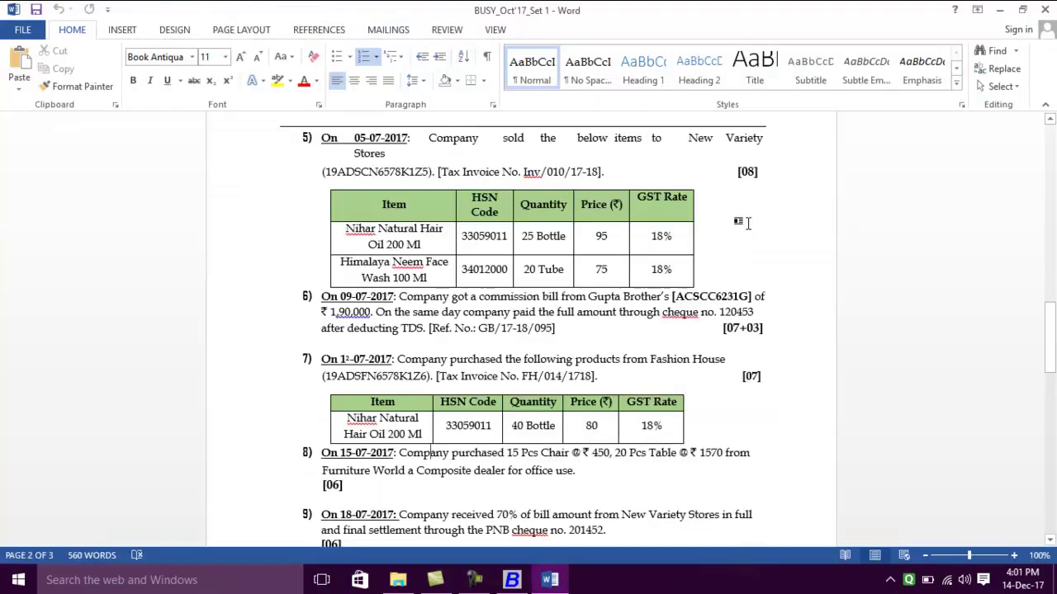
pyautogui.press('alt')
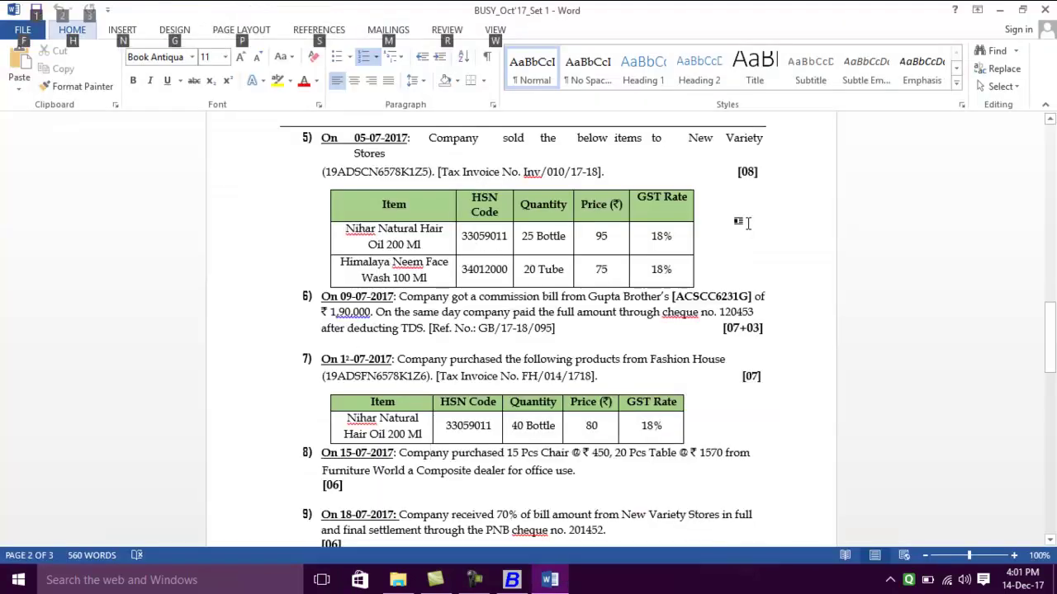
pyautogui.hotkey('alt', 'Tab')
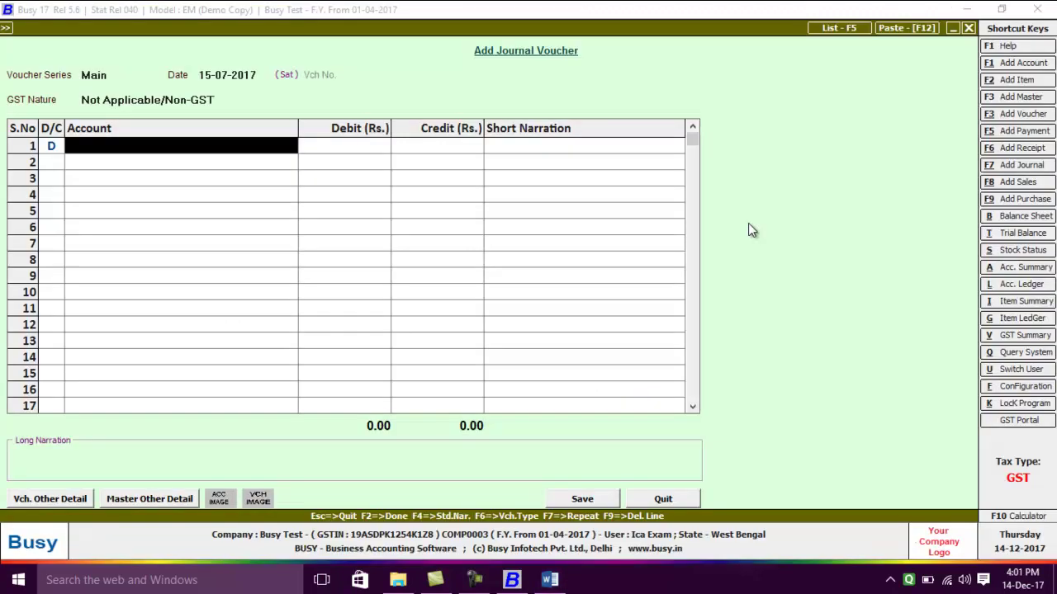
pyautogui.write('f')
pyautogui.press('Down')
pyautogui.press('Down')
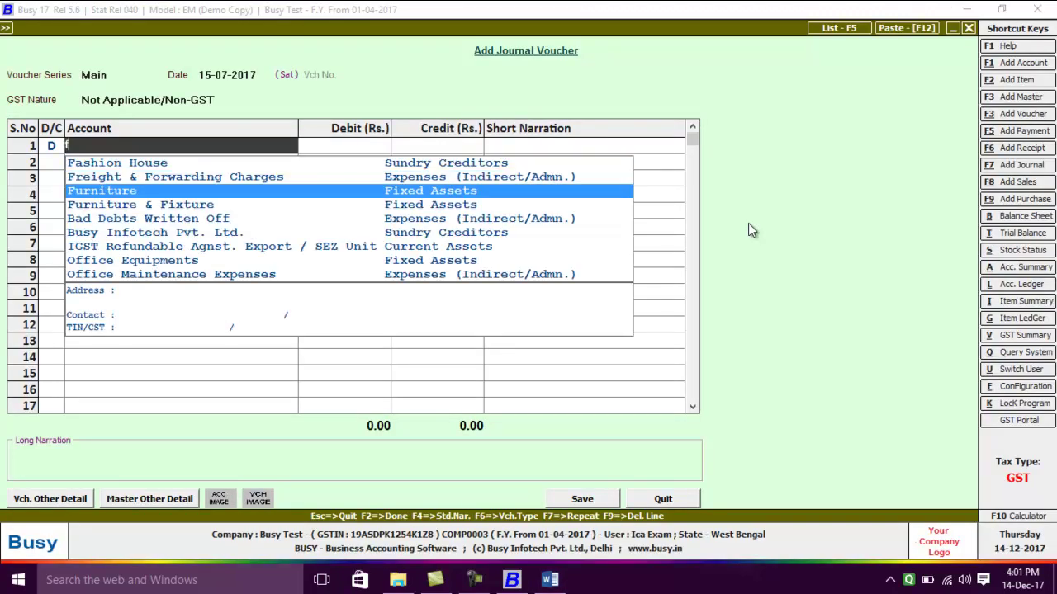
pyautogui.press('Return')
pyautogui.hotkey('shift', 'Tab')
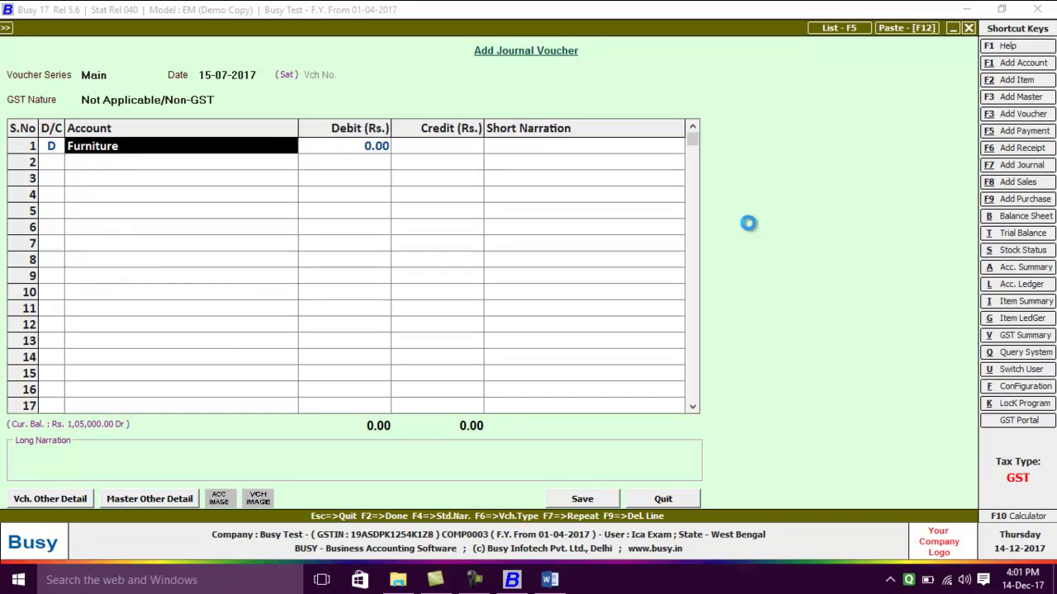
# - Set the Furniture account to allocate amounts to cost centres and save the change
pyautogui.press('Return')
pyautogui.press('Return')
pyautogui.press('Return')
pyautogui.press('Return')
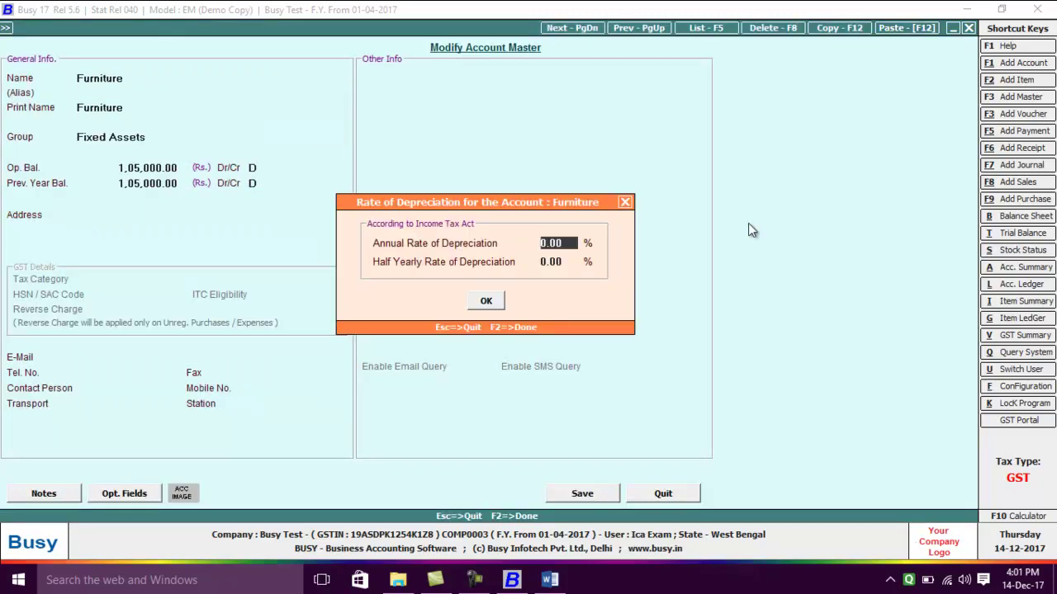
pyautogui.press('Return')
pyautogui.press('Return')
pyautogui.press('Return')
pyautogui.press('Return')
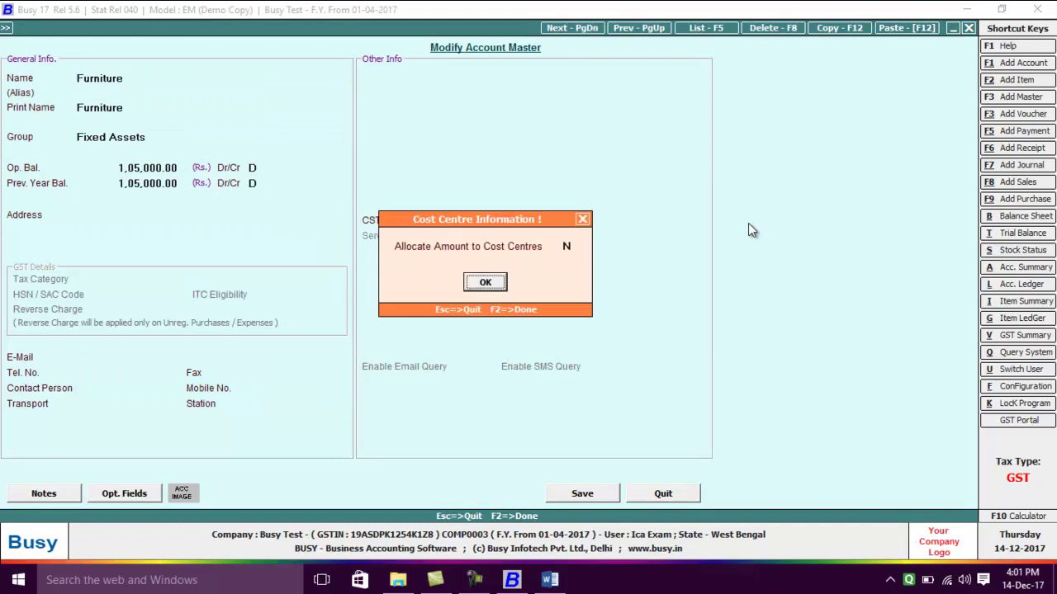
pyautogui.click(568, 245)
pyautogui.press('Return')
pyautogui.press('Return')
pyautogui.press('F2')
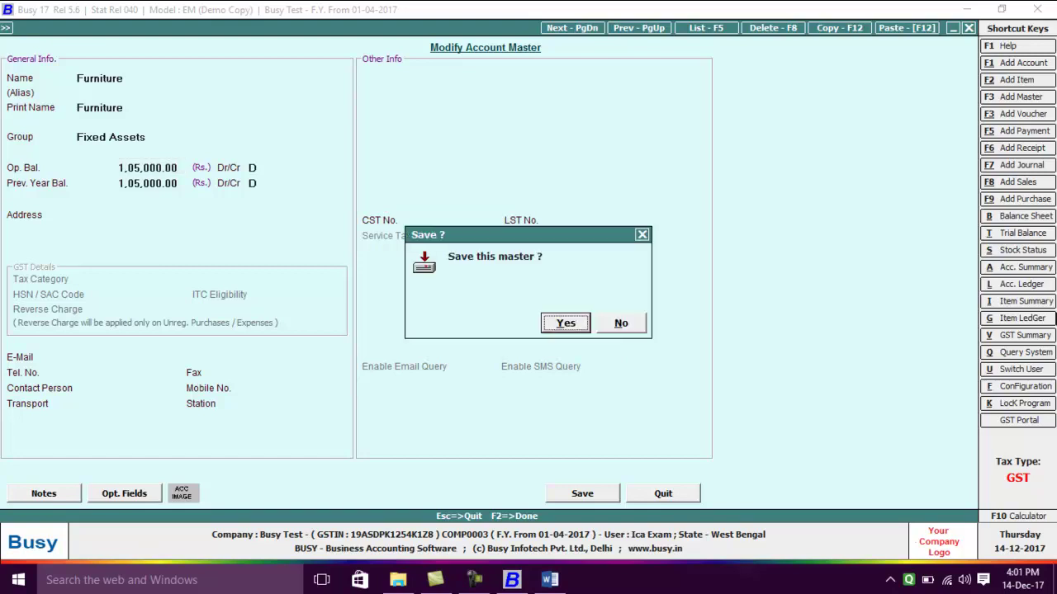
pyautogui.press('Return')
pyautogui.hotkey('alt', 'Tab')
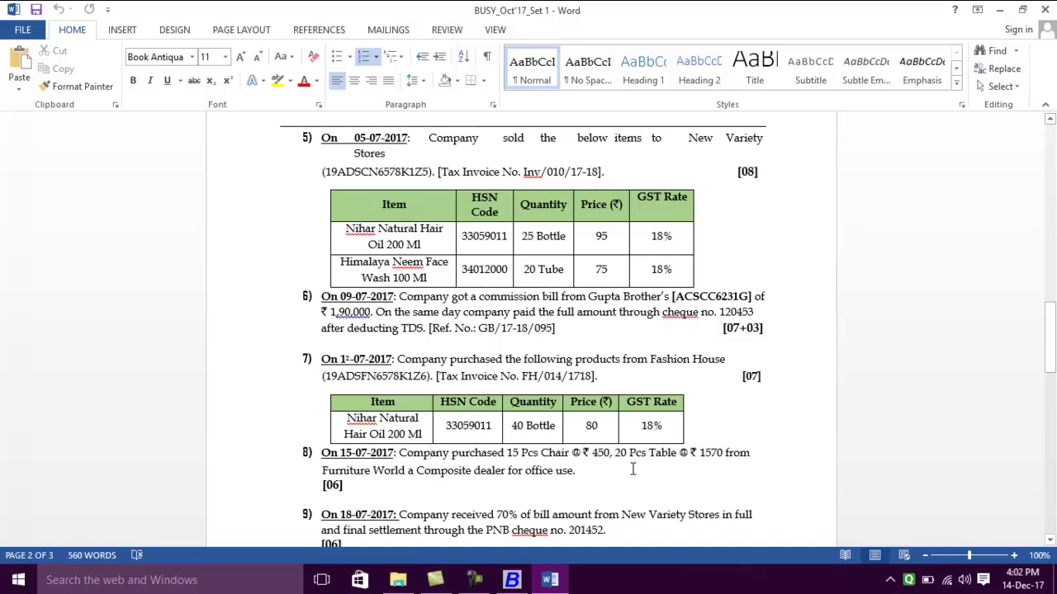
pyautogui.scroll(-2, 633, 469)
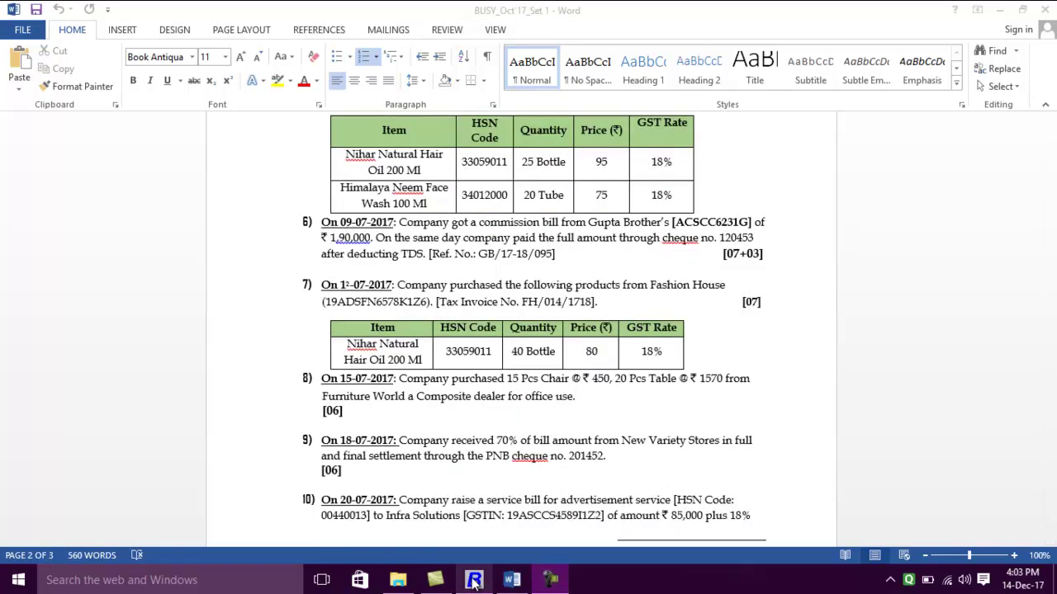
# - Debit Furniture 38,150.00 in row 1 and start the credit line on row 2
pyautogui.click(473, 581)
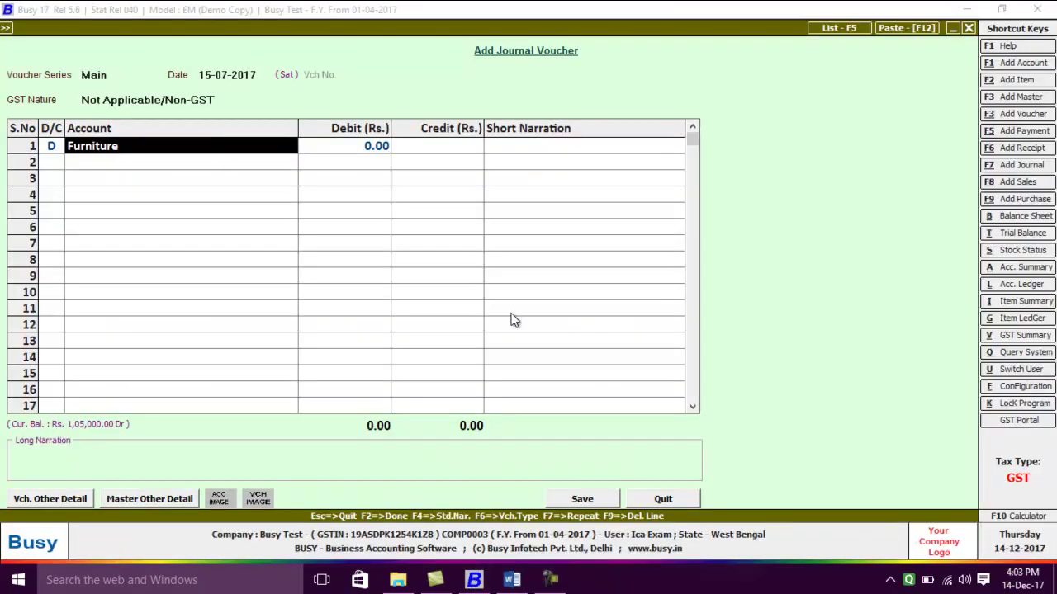
pyautogui.press('Return')
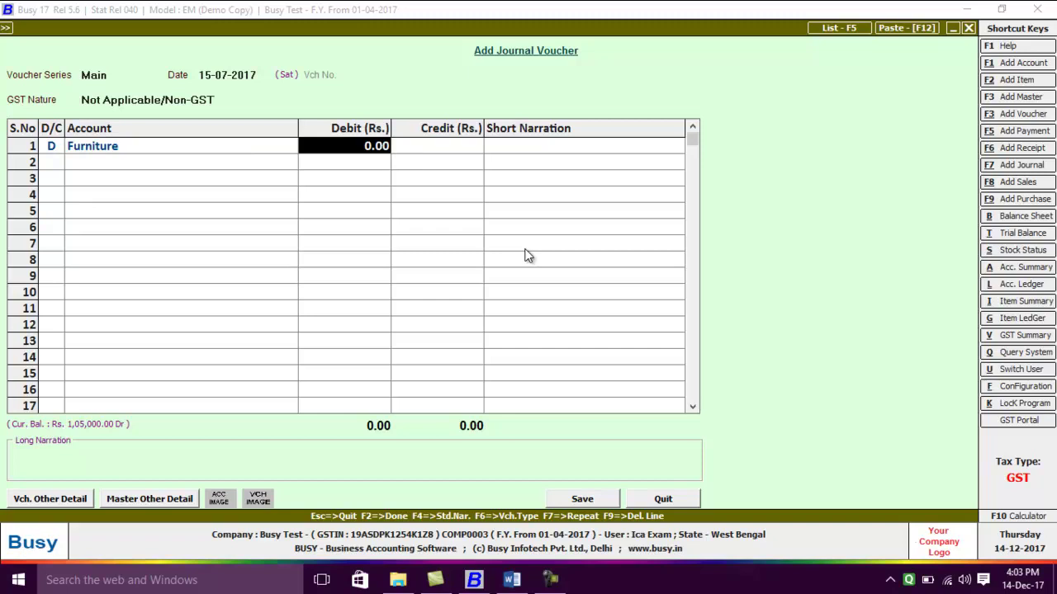
pyautogui.write('38,150')
pyautogui.press('Return')
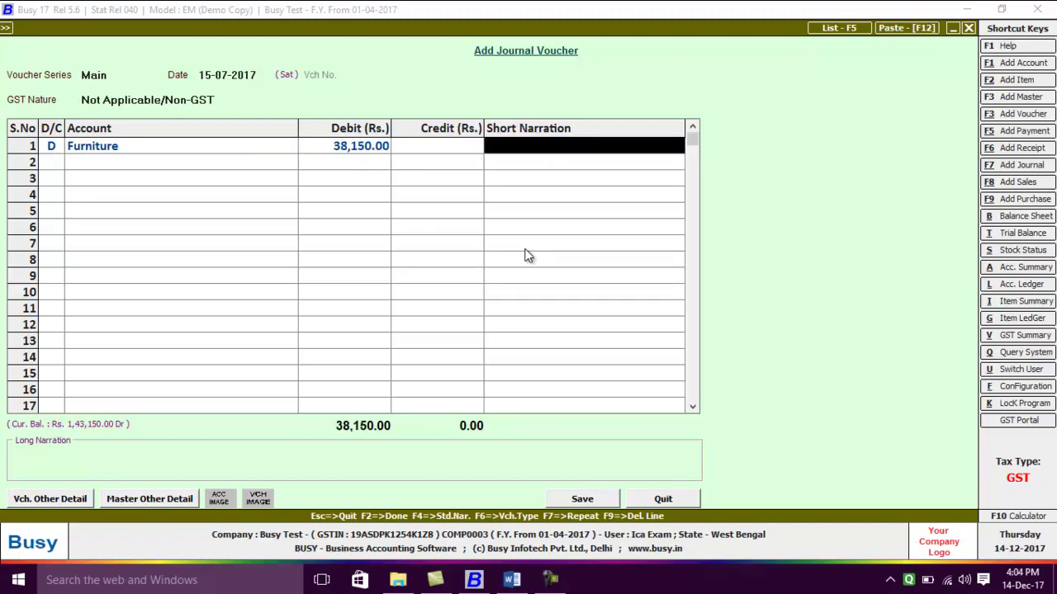
pyautogui.press('Return')
pyautogui.press('Return')
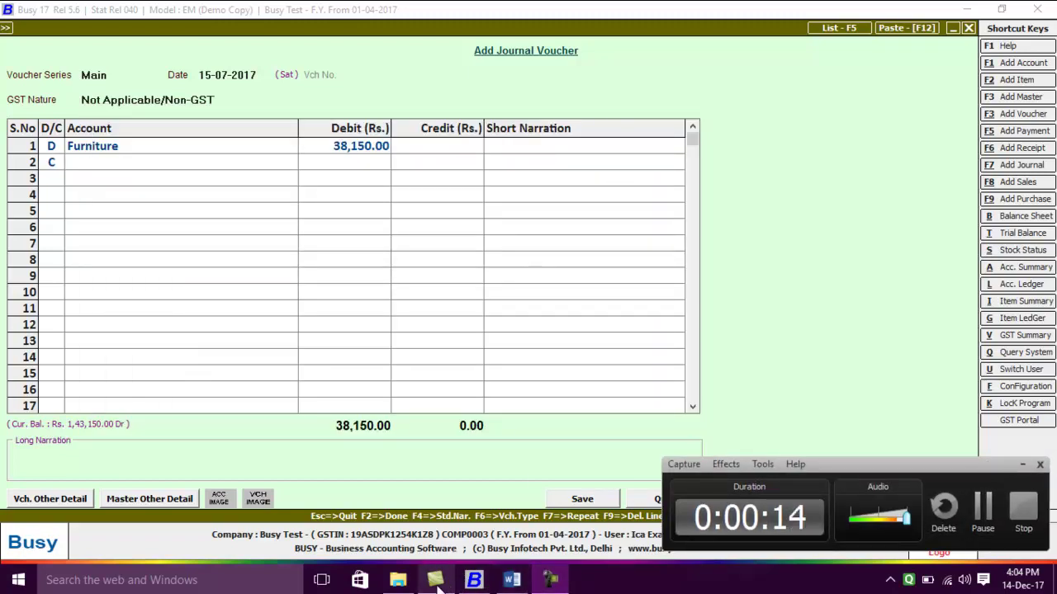
pyautogui.click(512, 581)
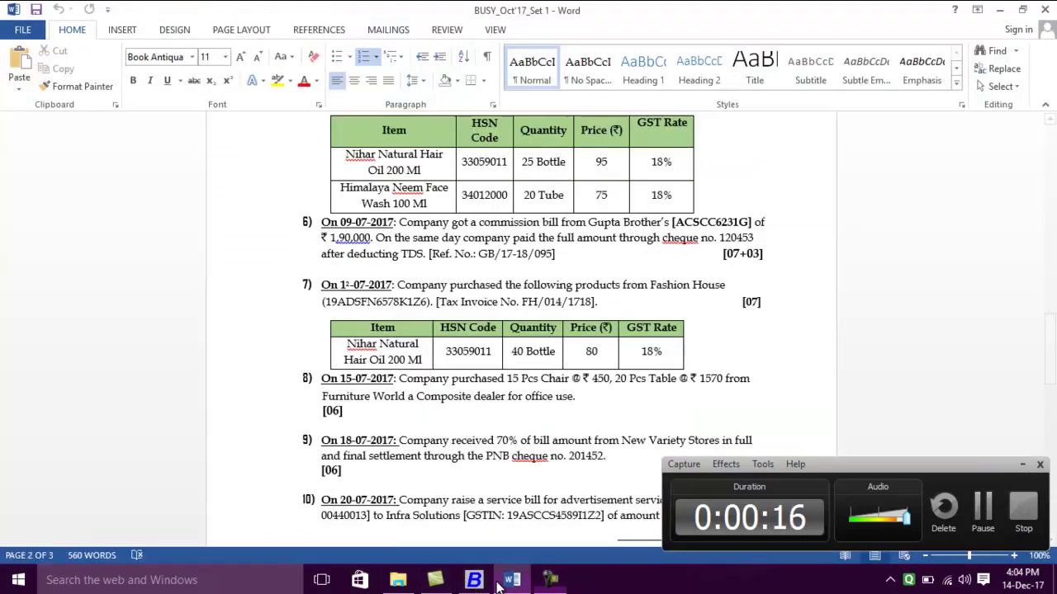
pyautogui.press('Down')
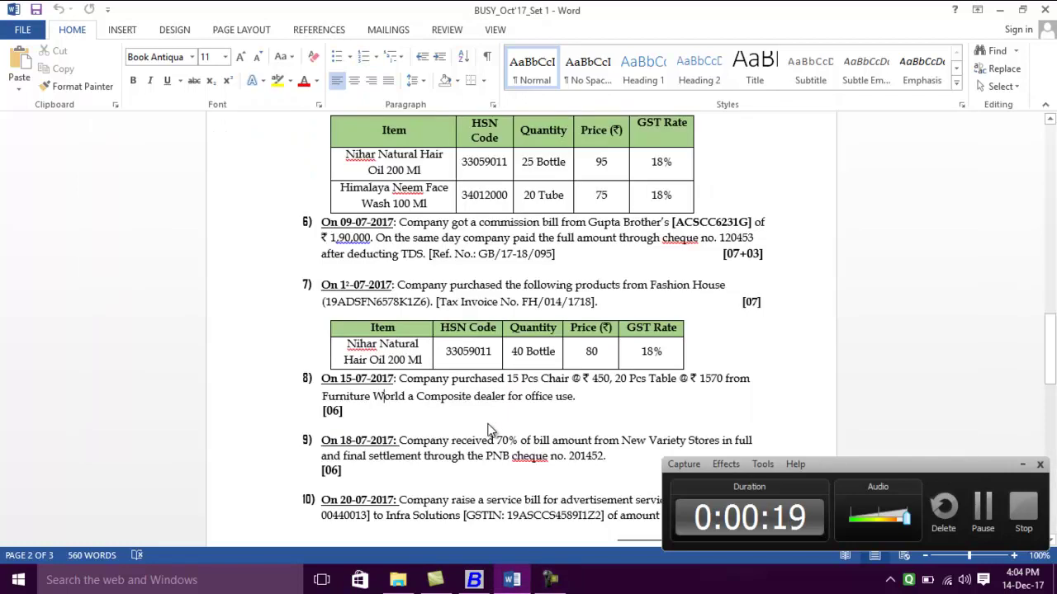
pyautogui.click(473, 581)
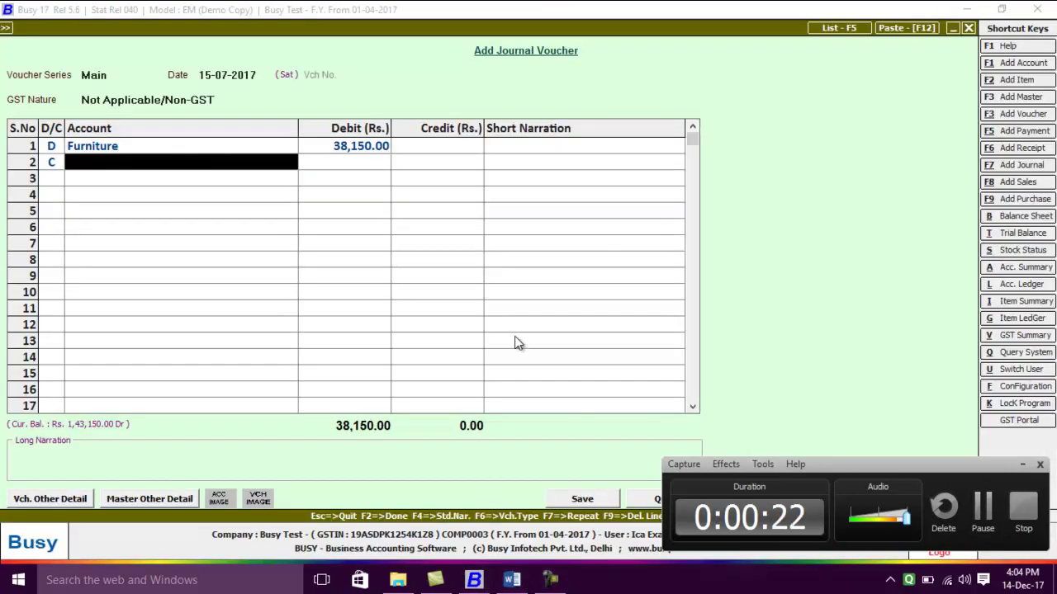
pyautogui.hotkey('alt', 'F1')
# - Name the new account Furniture World and place it under Sundry Creditors
pyautogui.write('furniture wor')
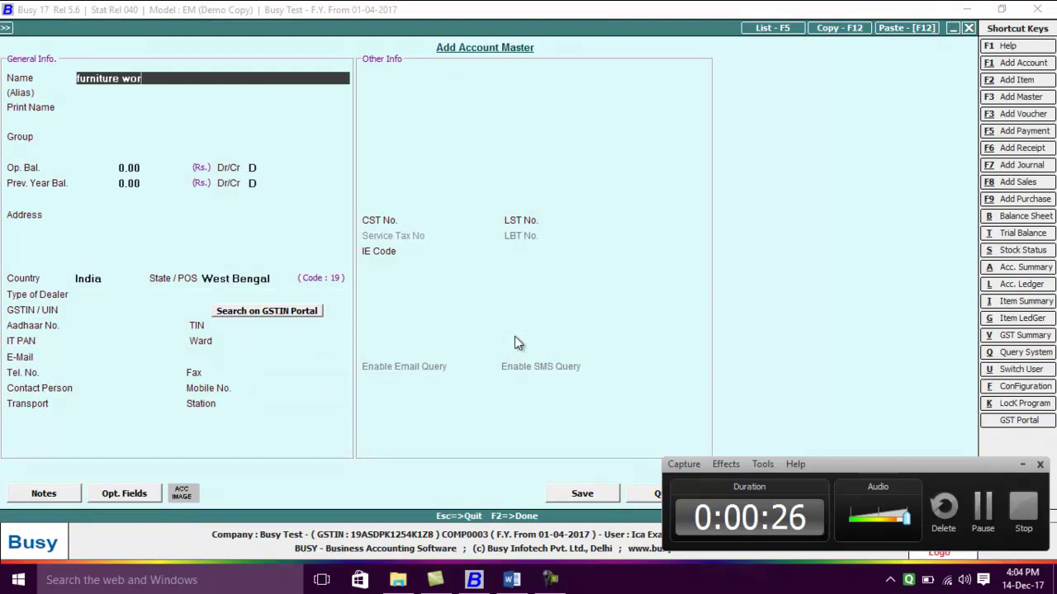
pyautogui.press('Return')
pyautogui.press('Return')
pyautogui.write('s')
pyautogui.press('Down')
pyautogui.press('Down')
pyautogui.press('Down')
pyautogui.press('Down')
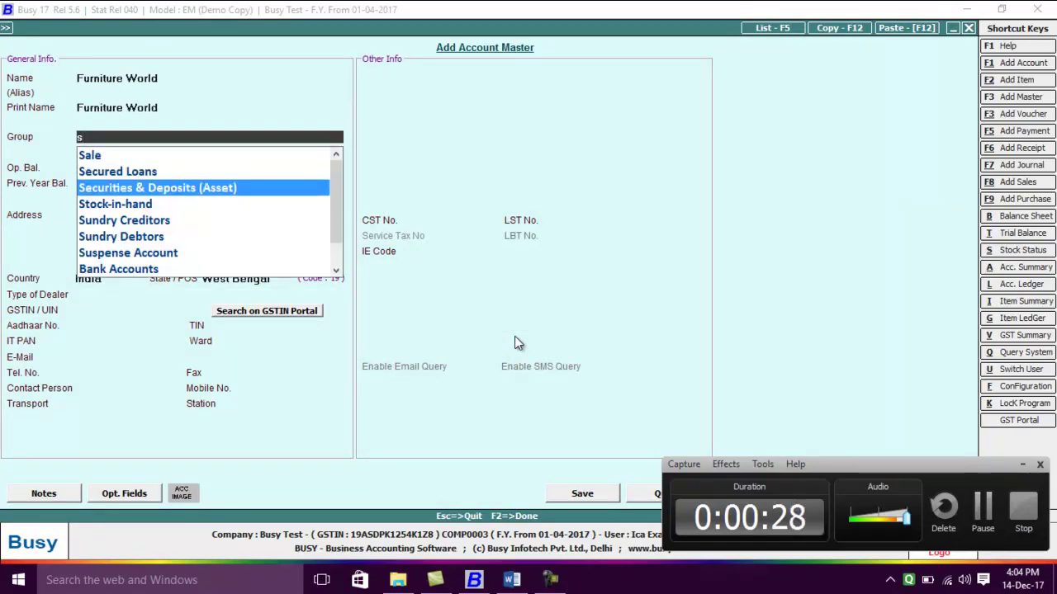
pyautogui.press('Return')
pyautogui.press('F2')
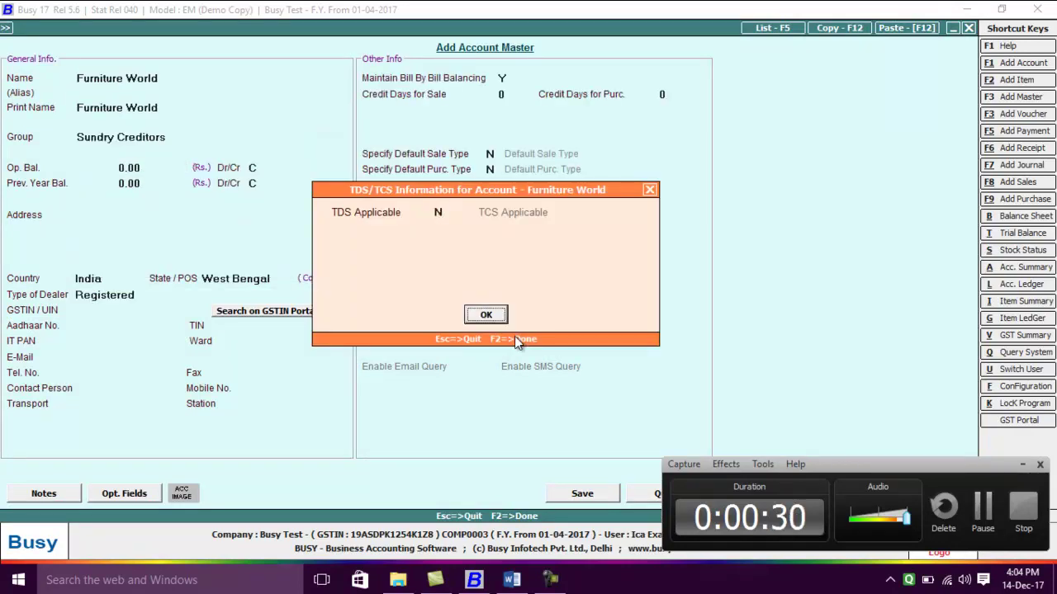
pyautogui.press('Return')
pyautogui.press('Return')
pyautogui.press('Return')
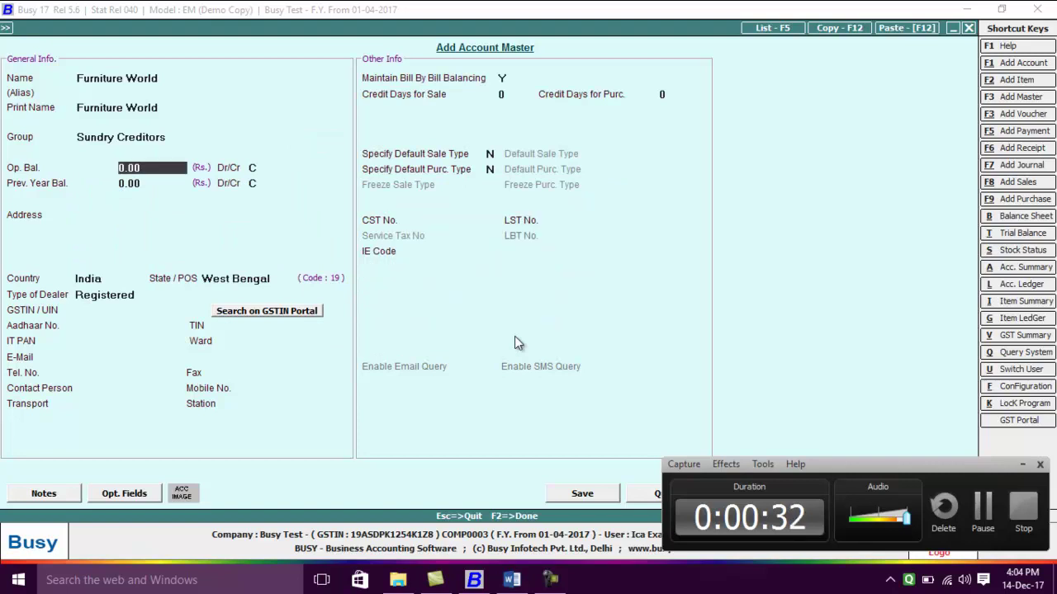
pyautogui.press('Return')
pyautogui.press('Return')
pyautogui.press('Return')
pyautogui.press('Return')
pyautogui.press('Return')
pyautogui.press('Return')
pyautogui.press('Return')
pyautogui.press('Return')
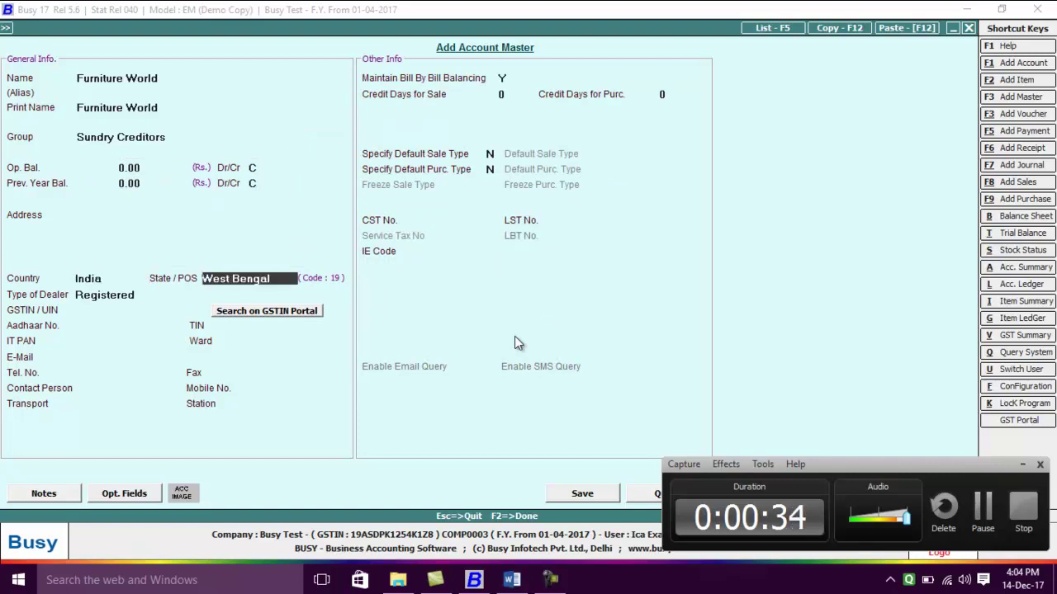
pyautogui.press('Return')
# - Enter Furniture World's GSTIN as a registered dealer and save the account
pyautogui.write('19SDP')
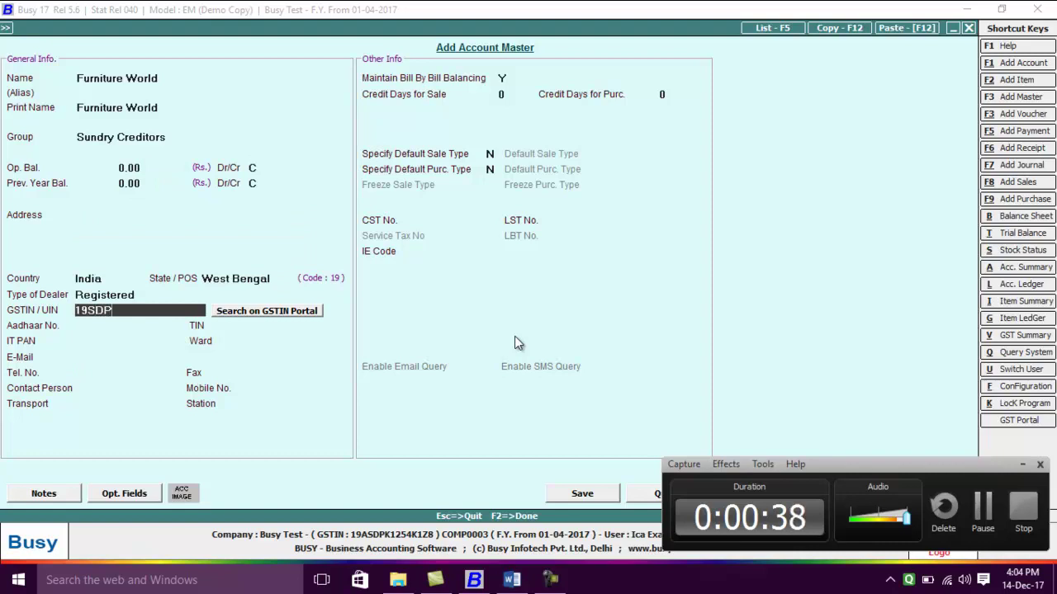
pyautogui.write('JK2145K1Z8')
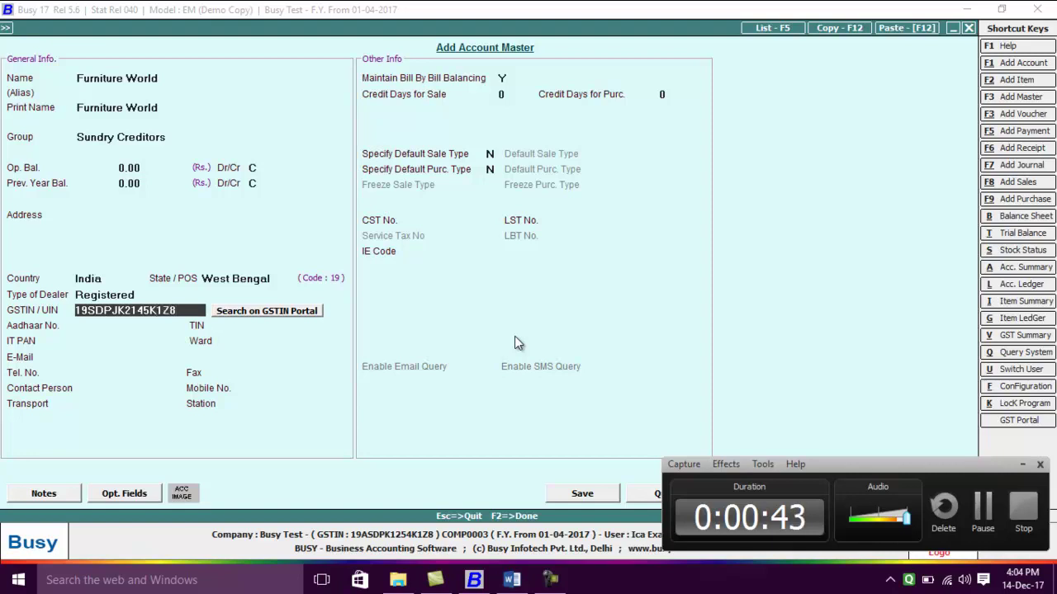
pyautogui.press('Return')
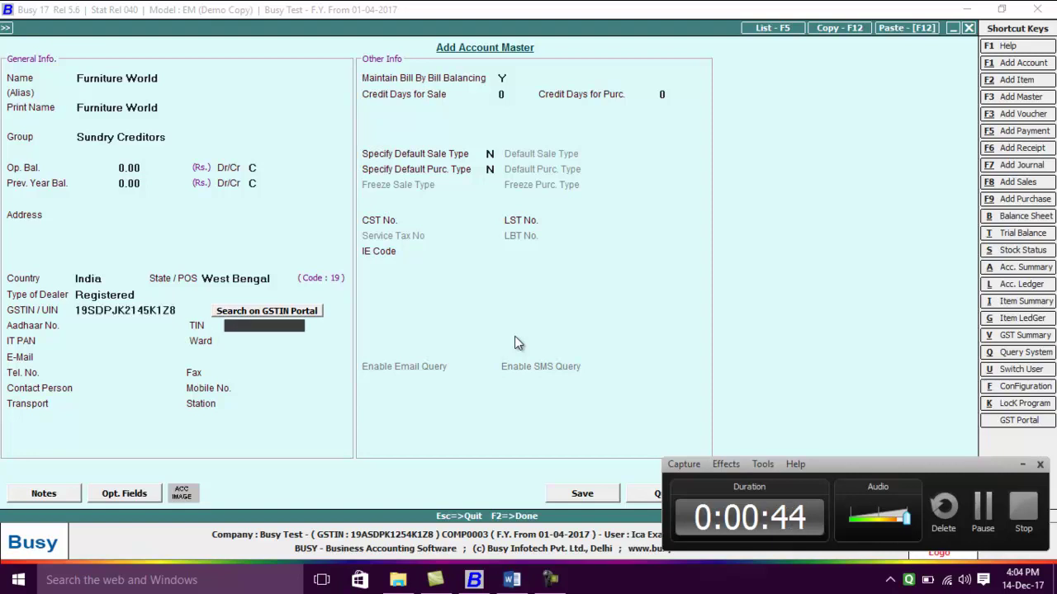
pyautogui.press('F2')
pyautogui.press('Return')
pyautogui.press('Return')
pyautogui.press('Return')
pyautogui.press('Return')
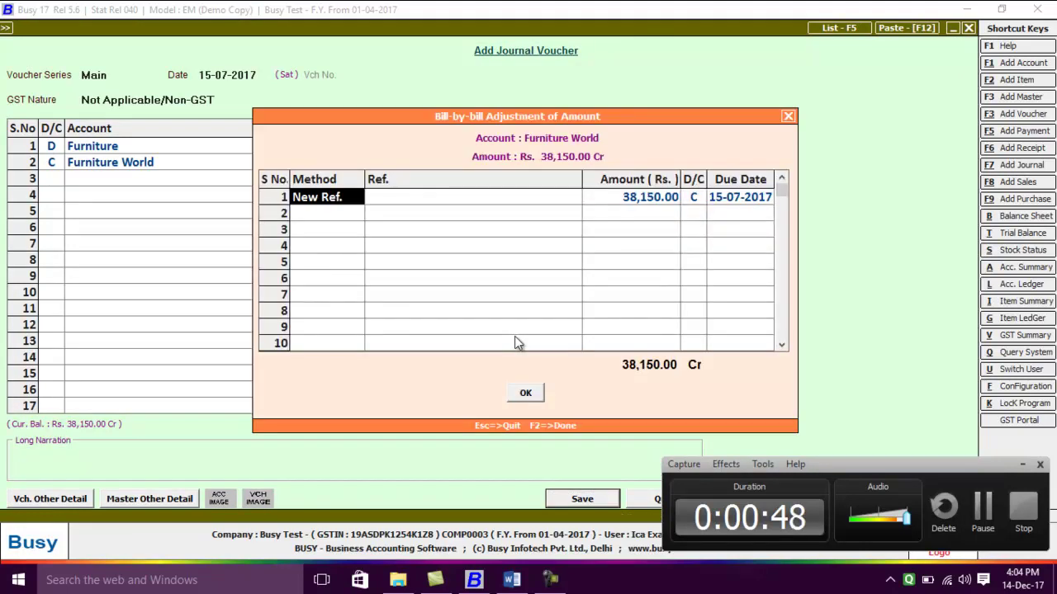
# - Save the journal against new bill reference pur/214
pyautogui.press('Return')
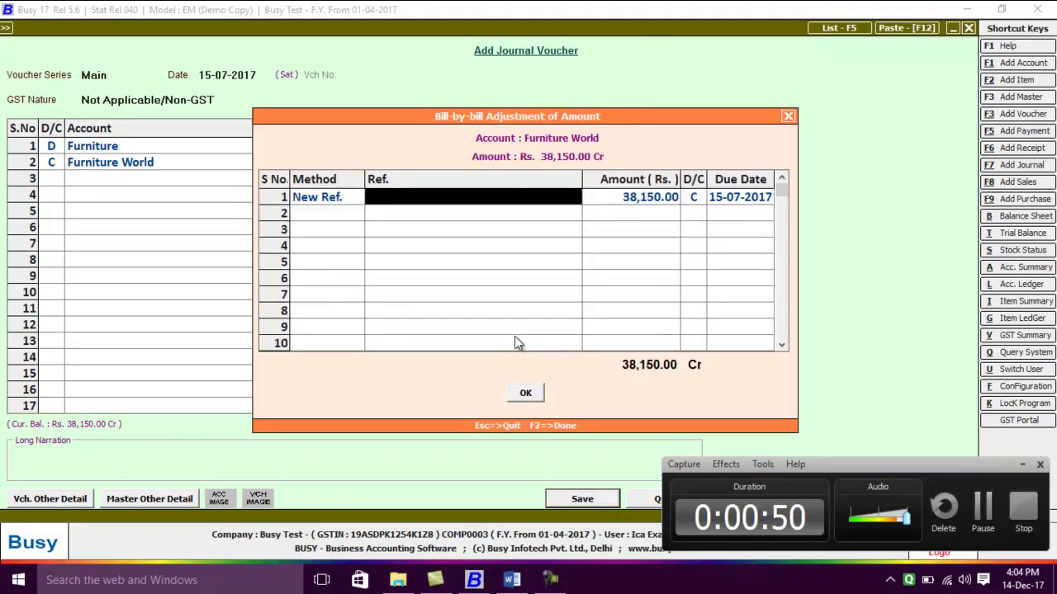
pyautogui.write('pur/214')
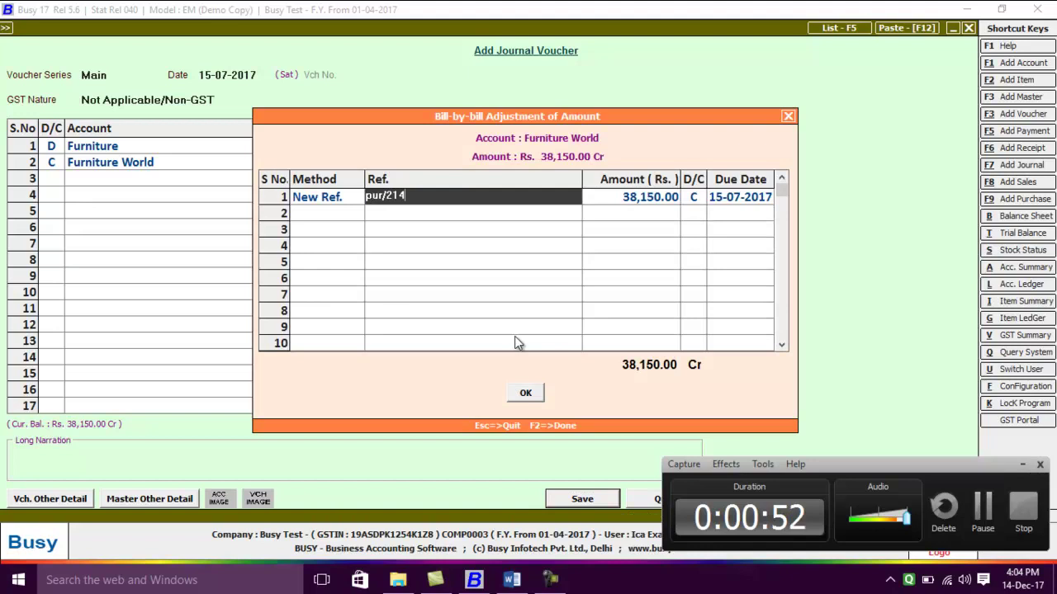
pyautogui.press('Return')
pyautogui.press('Return')
pyautogui.press('Return')
pyautogui.press('Return')
pyautogui.press('Return')
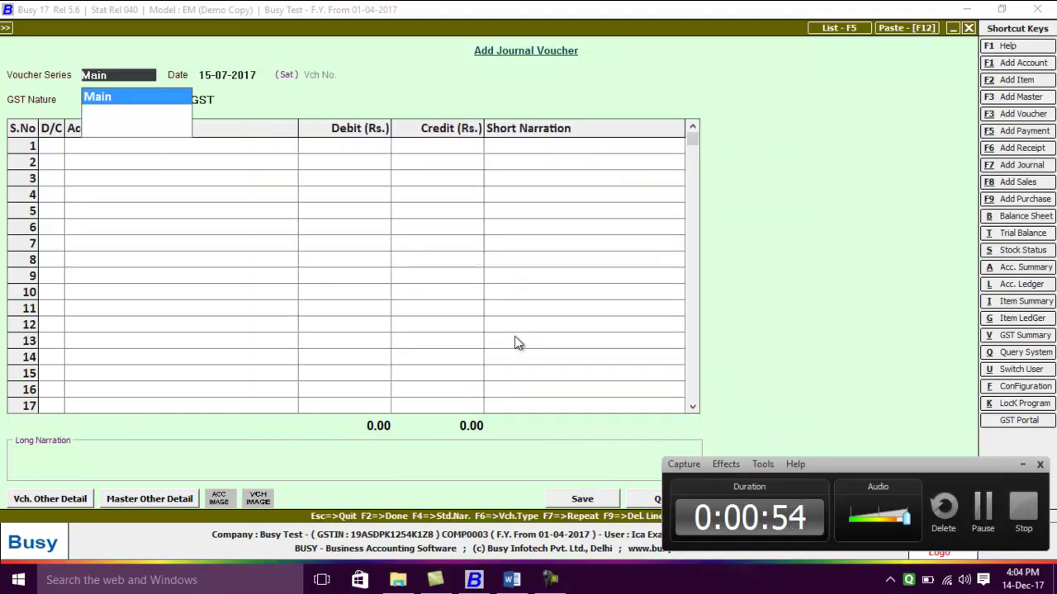
# - Open a new receipt voucher for the New Variety Stores question
pyautogui.hotkey('alt', 'Tab')
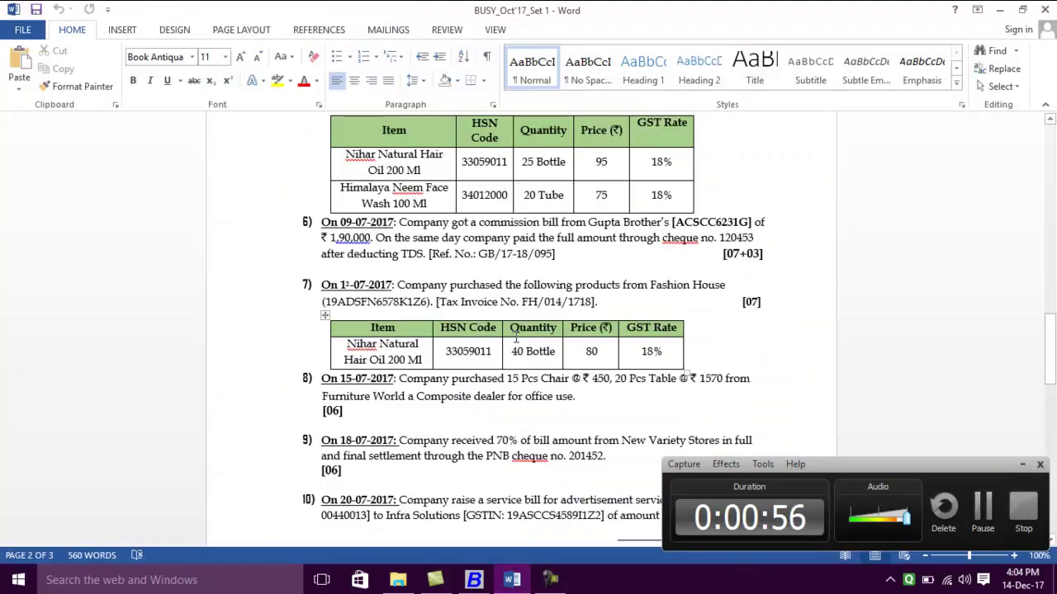
pyautogui.scroll(-4, 554, 424)
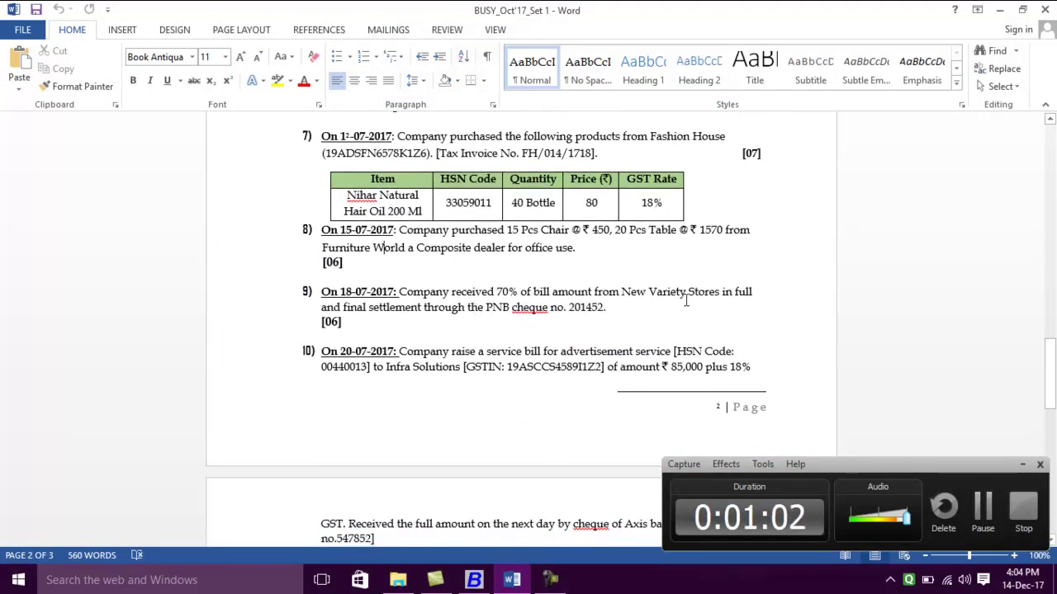
pyautogui.click(512, 312)
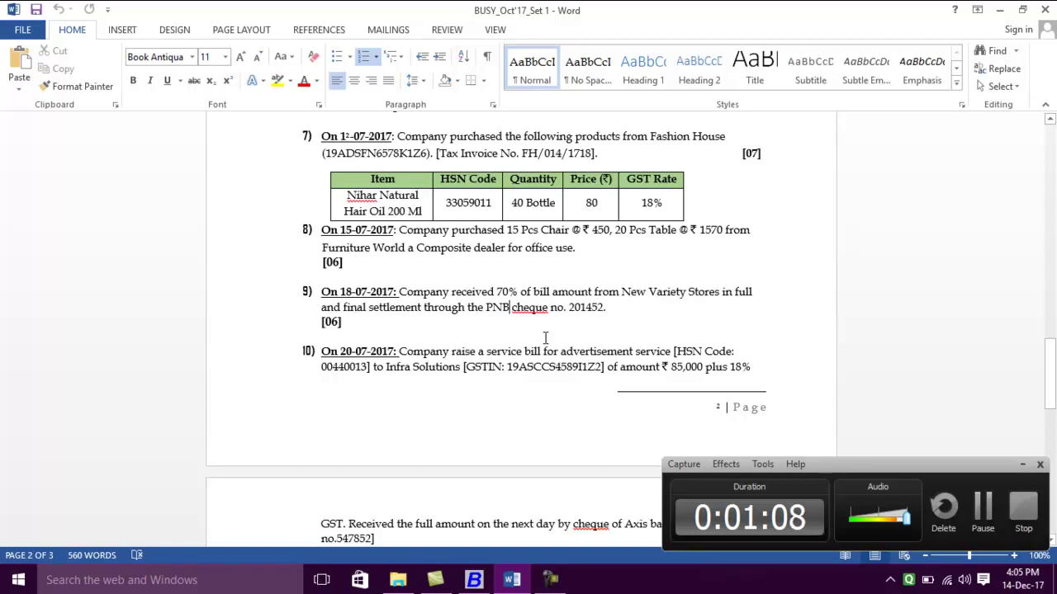
pyautogui.hotkey('alt', 'Tab')
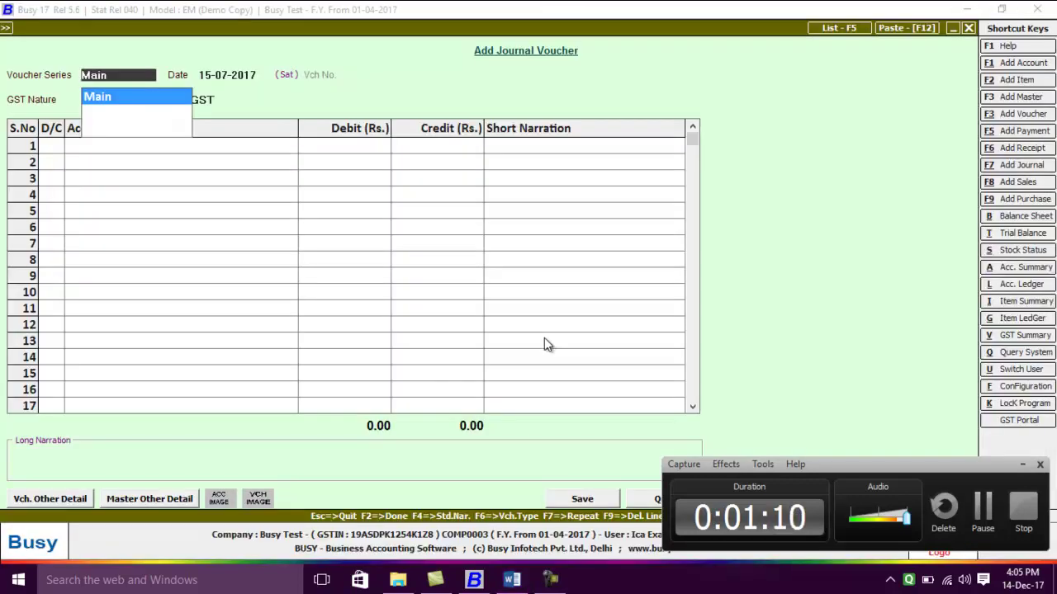
pyautogui.press('F6')
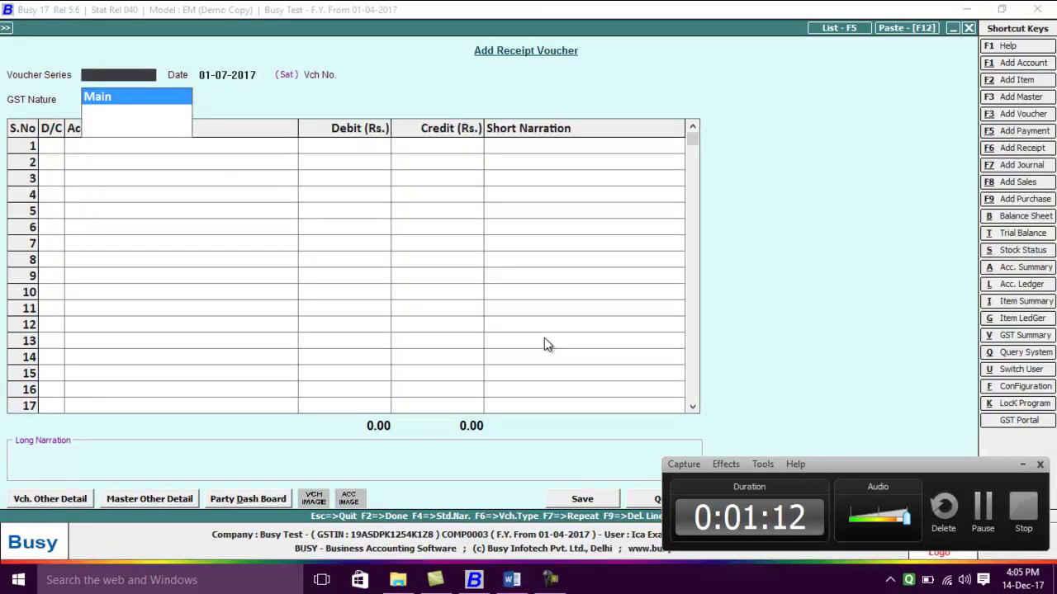
# - Start the receipt in the Main series, dated 18-07-2017, with GST Nature Not Applicable
pyautogui.press('Return')
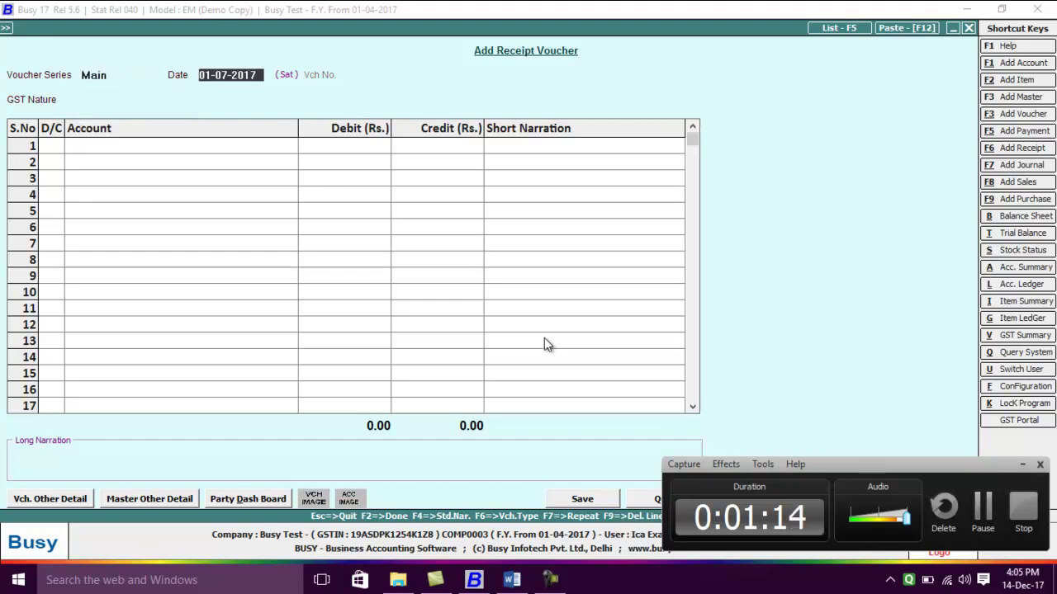
pyautogui.hotkey('alt', 'Tab')
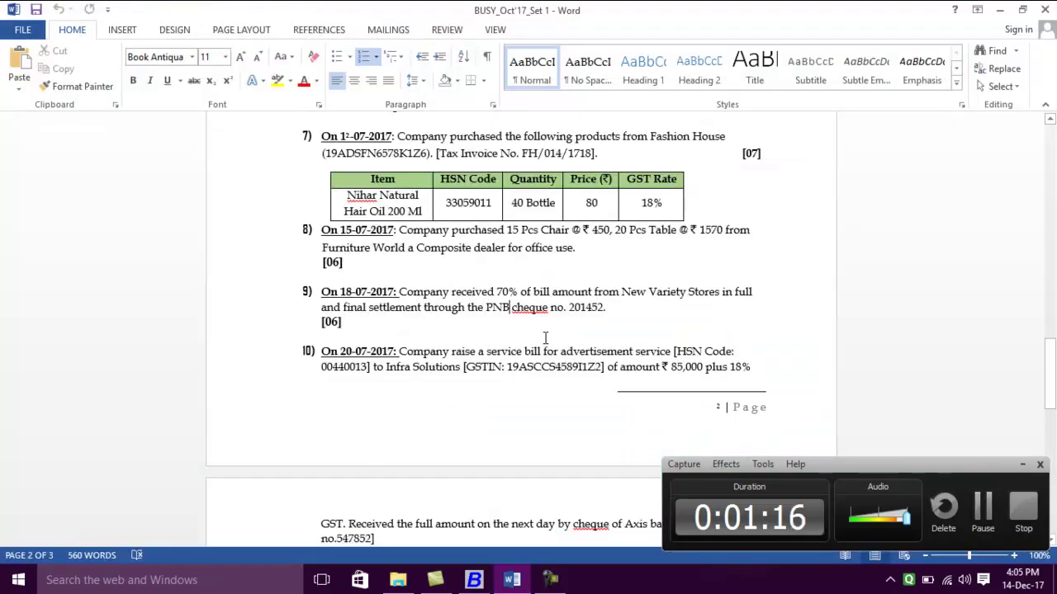
pyautogui.hotkey('alt', 'Tab')
pyautogui.write('18-07')
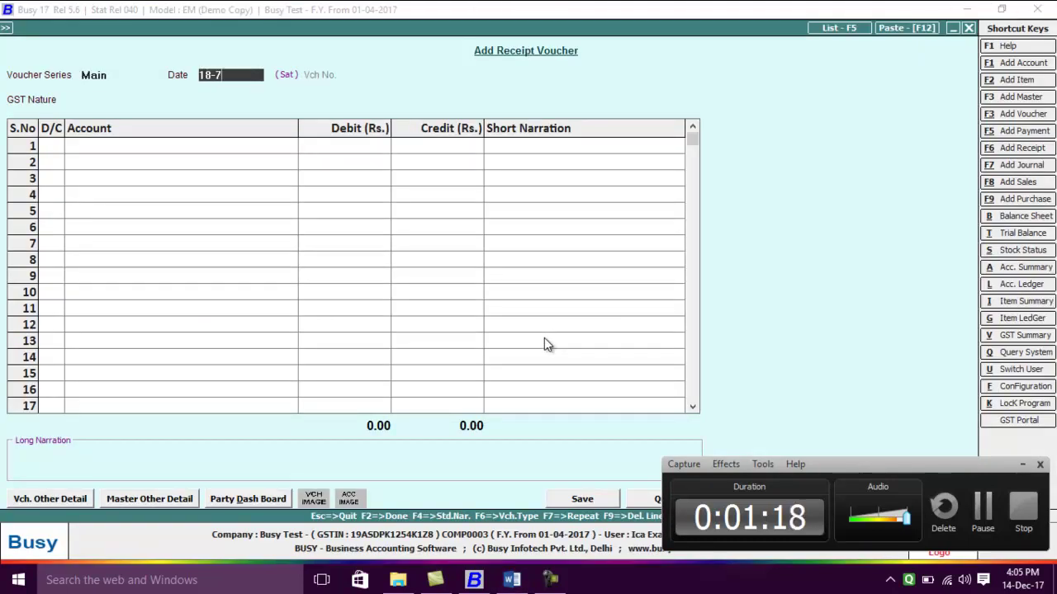
pyautogui.press('Return')
pyautogui.press('Return')
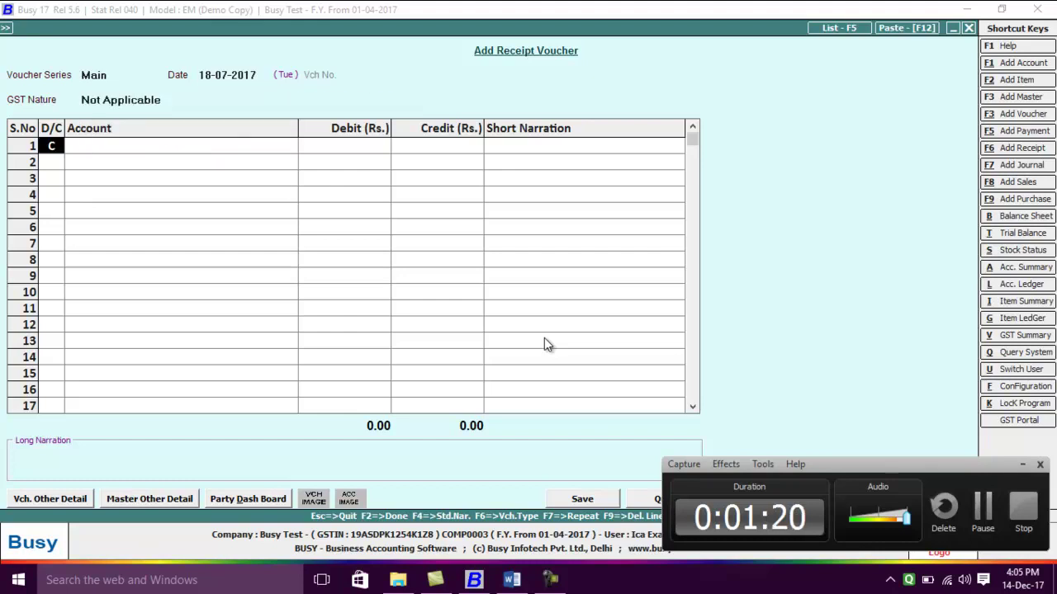
pyautogui.press('Return')
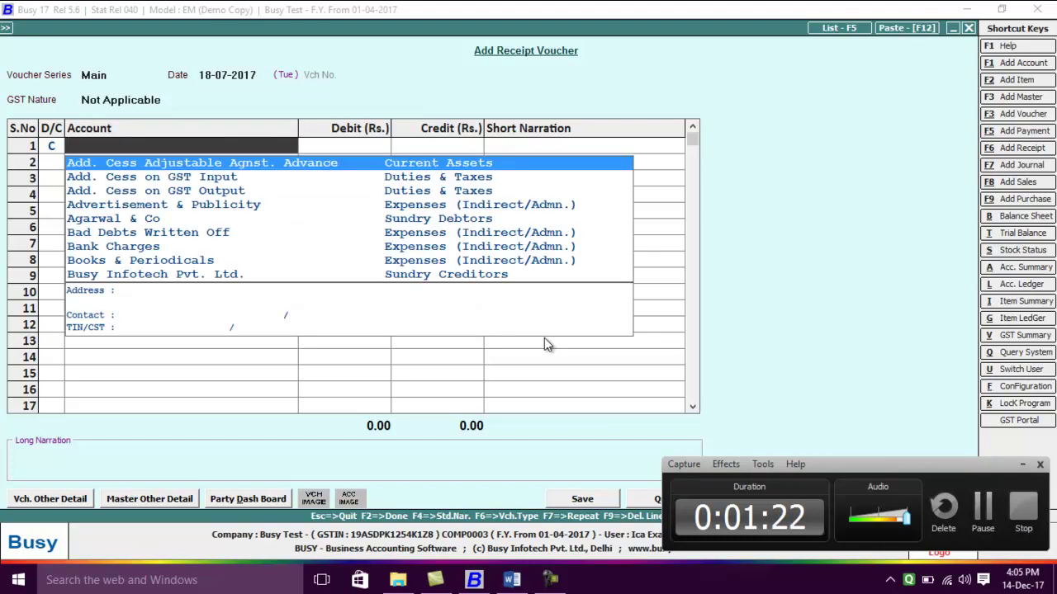
pyautogui.hotkey('alt', 'Tab')
pyautogui.hotkey('alt', 'Tab')
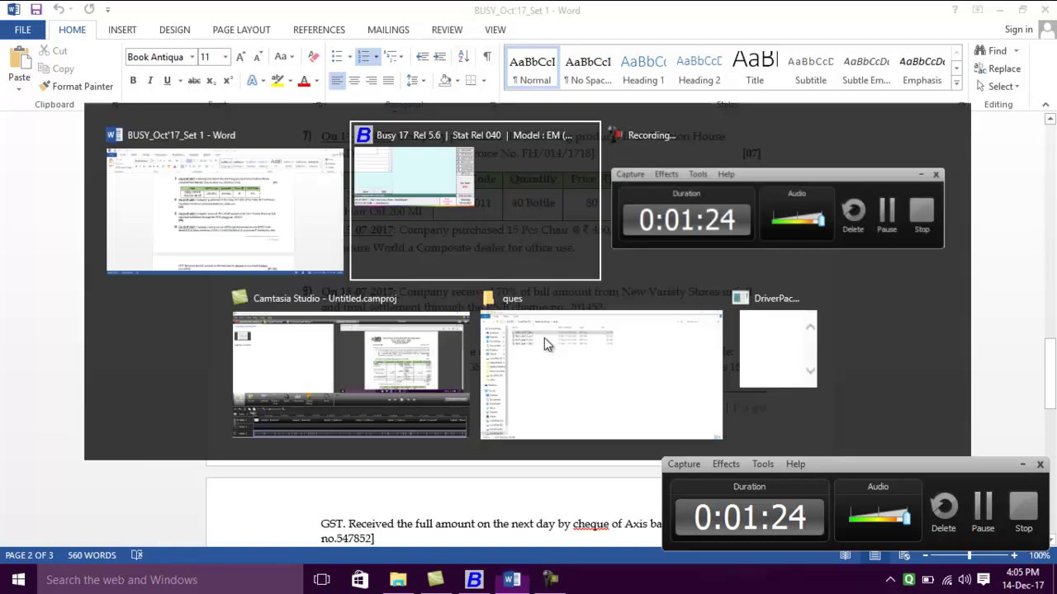
# - Credit New Variety Stores 4,572.50 on row 1 and debit Idbi Bank on row 2
pyautogui.write('N')
pyautogui.press('Return')
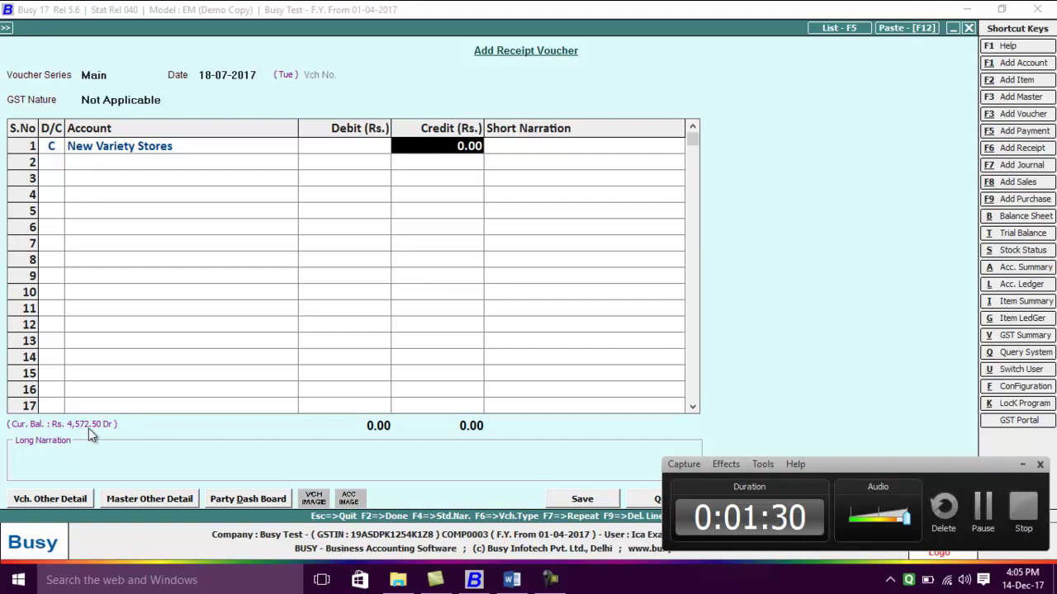
pyautogui.hotkey('alt', 'Tab')
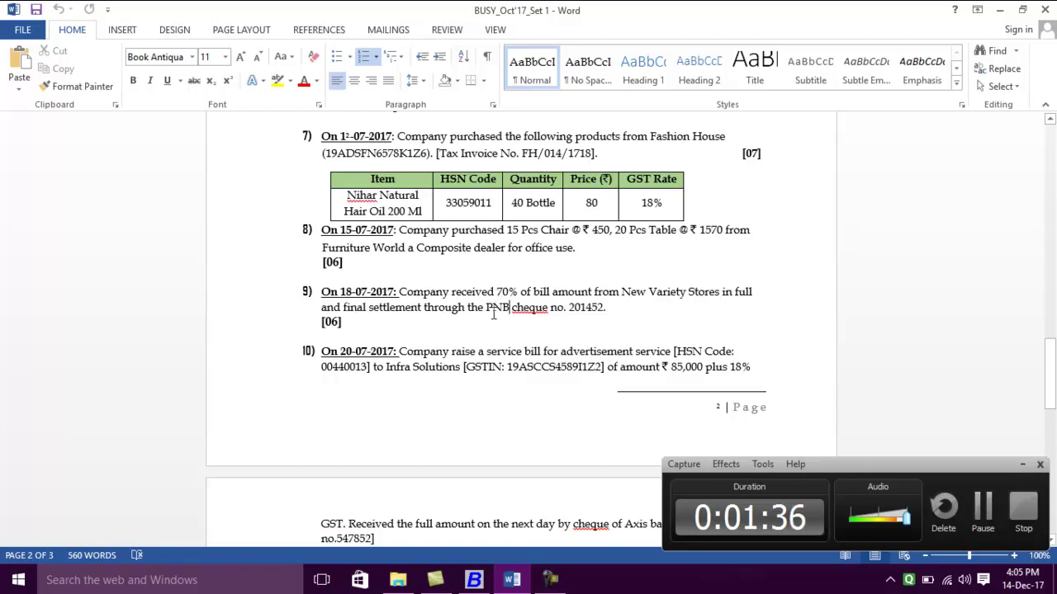
pyautogui.hotkey('alt', 'Tab')
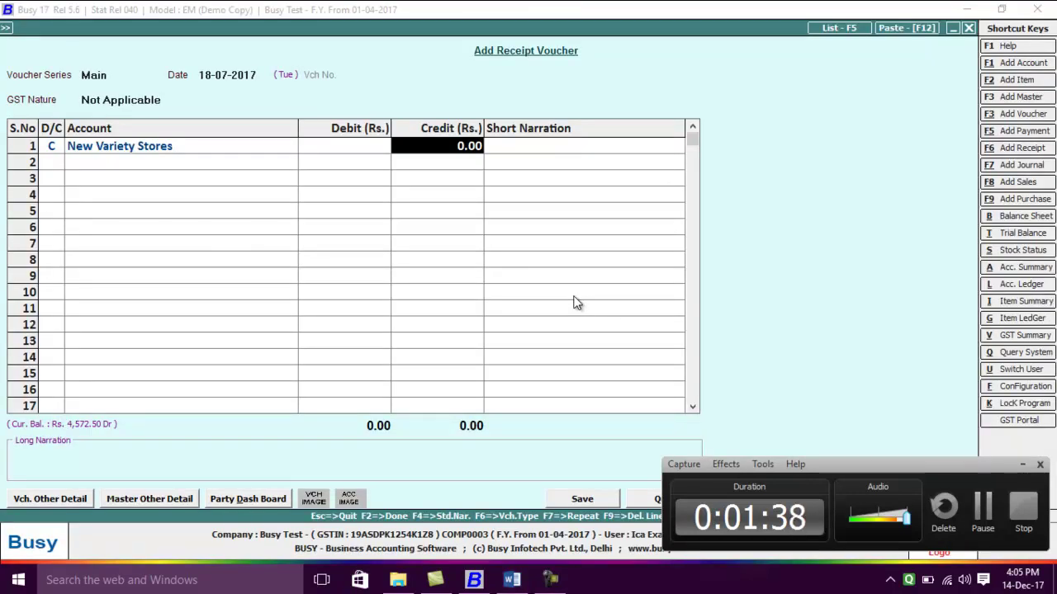
pyautogui.write('45')
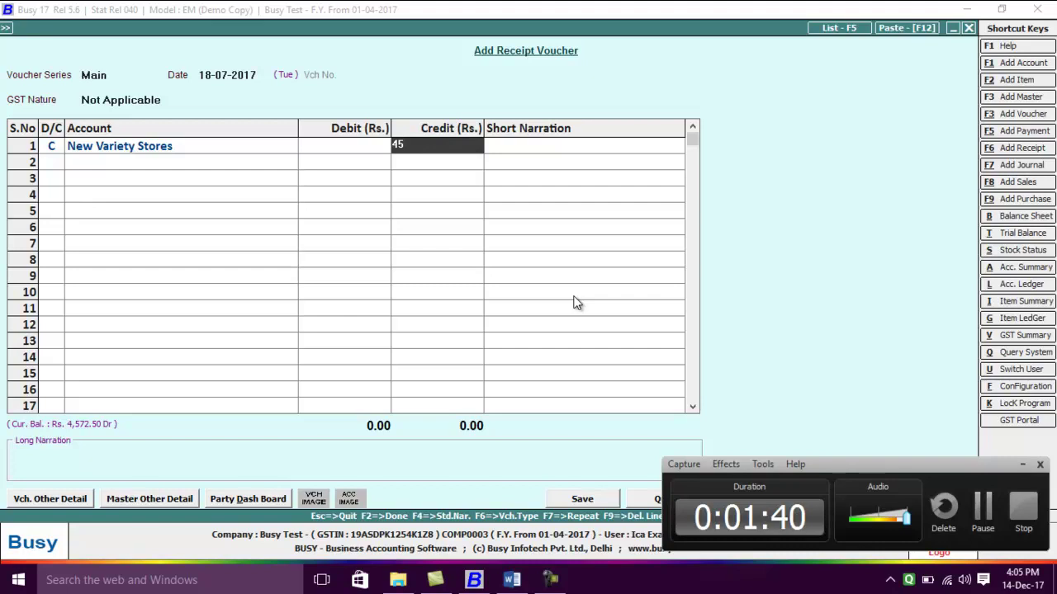
pyautogui.write('72.50')
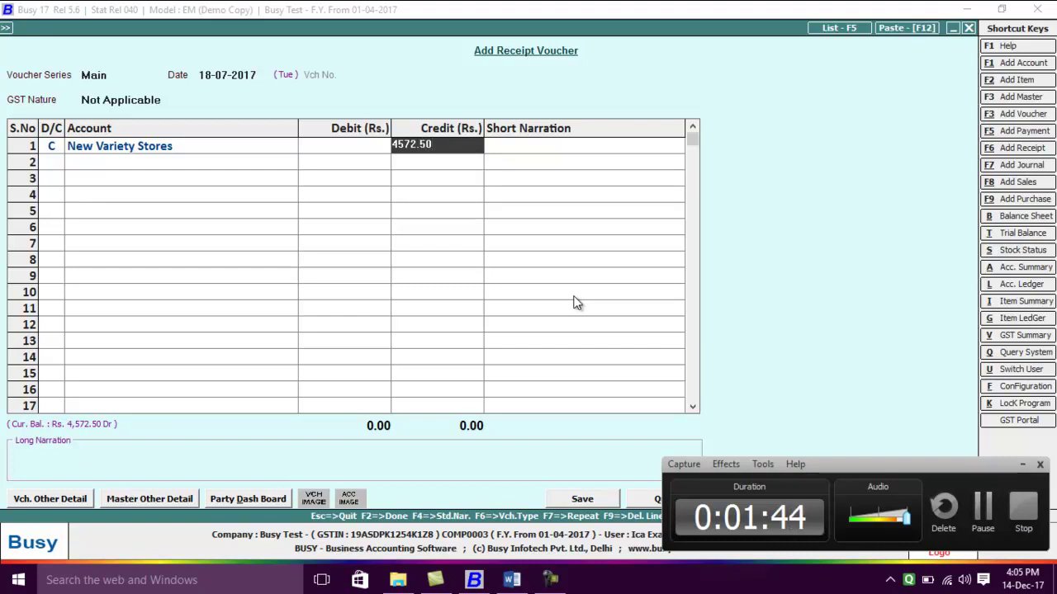
pyautogui.press('Return')
pyautogui.press('Return')
pyautogui.press('Return')
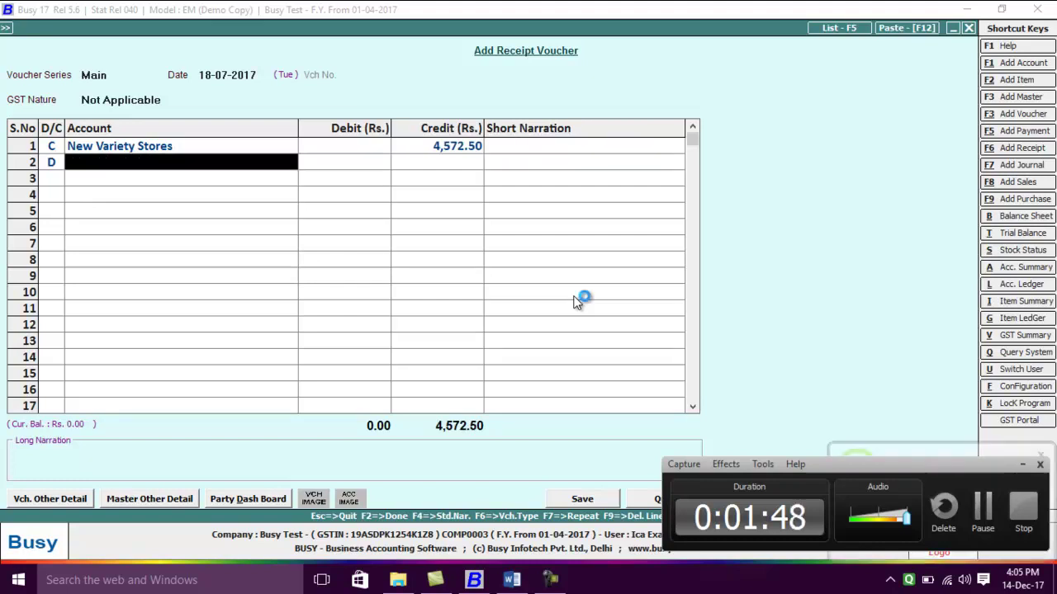
pyautogui.press('Return')
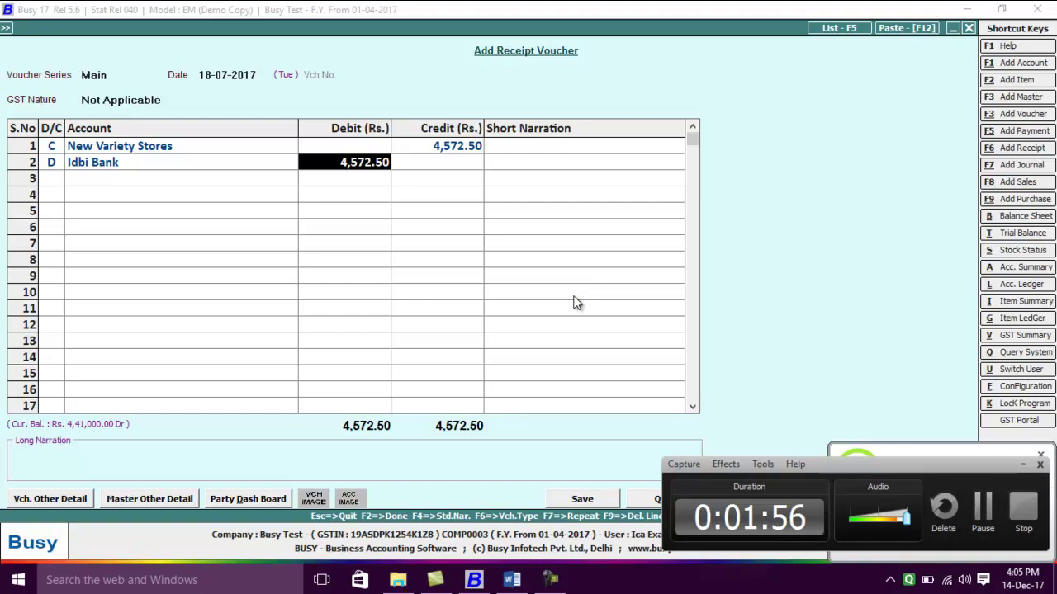
pyautogui.click(1026, 467)
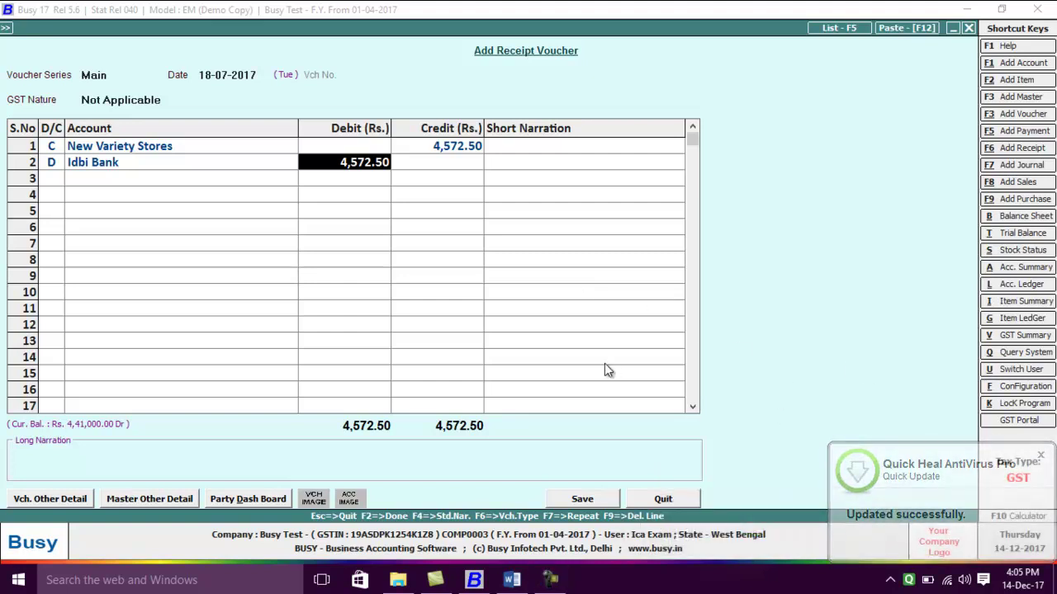
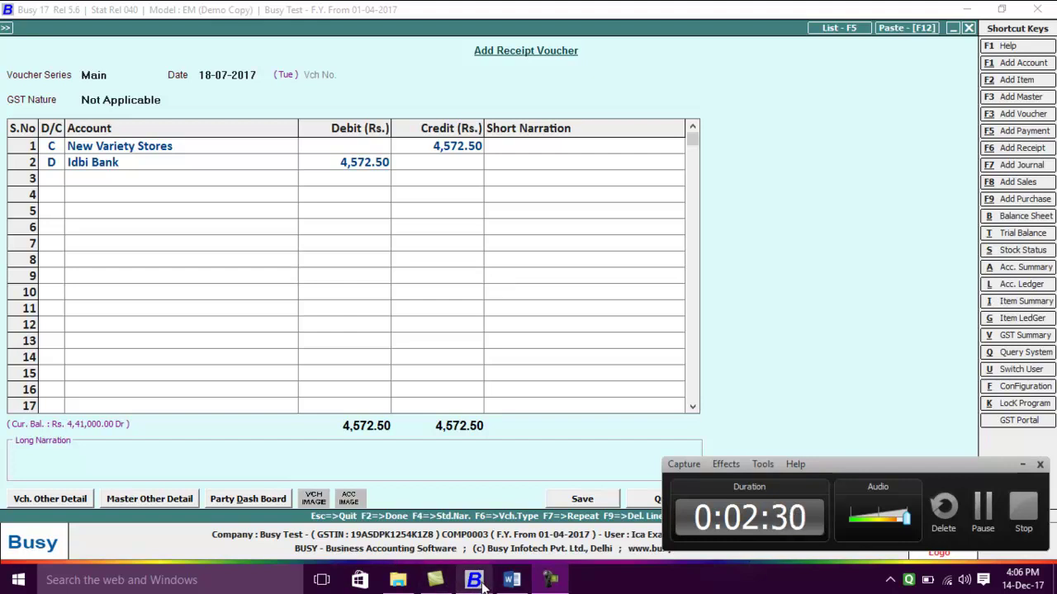
# - After checking the question, lower the Idbi Bank debit to 3,200.00 and begin a third debit line
pyautogui.click(511, 581)
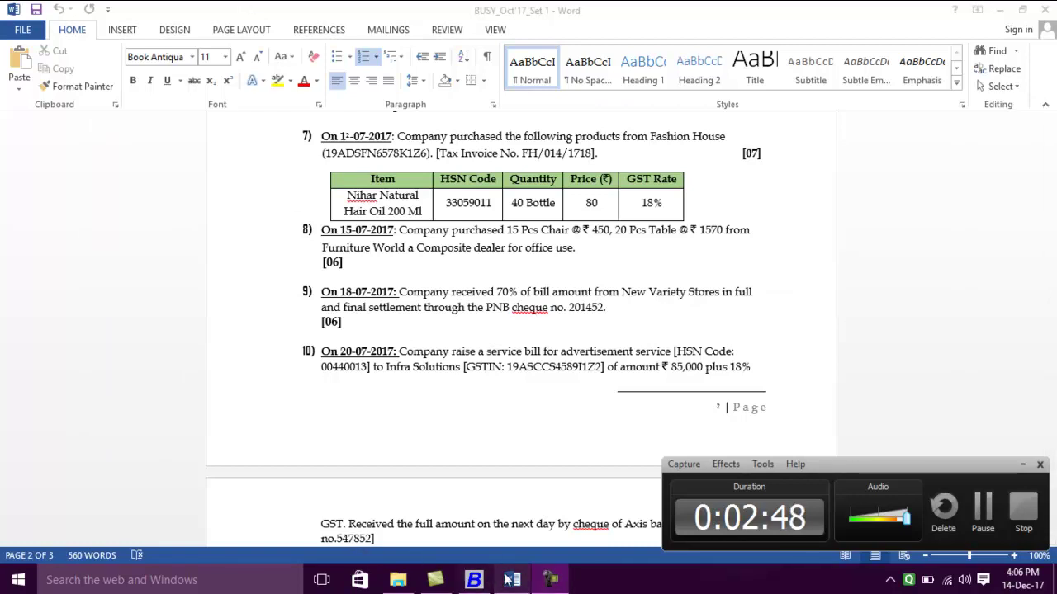
pyautogui.click(473, 580)
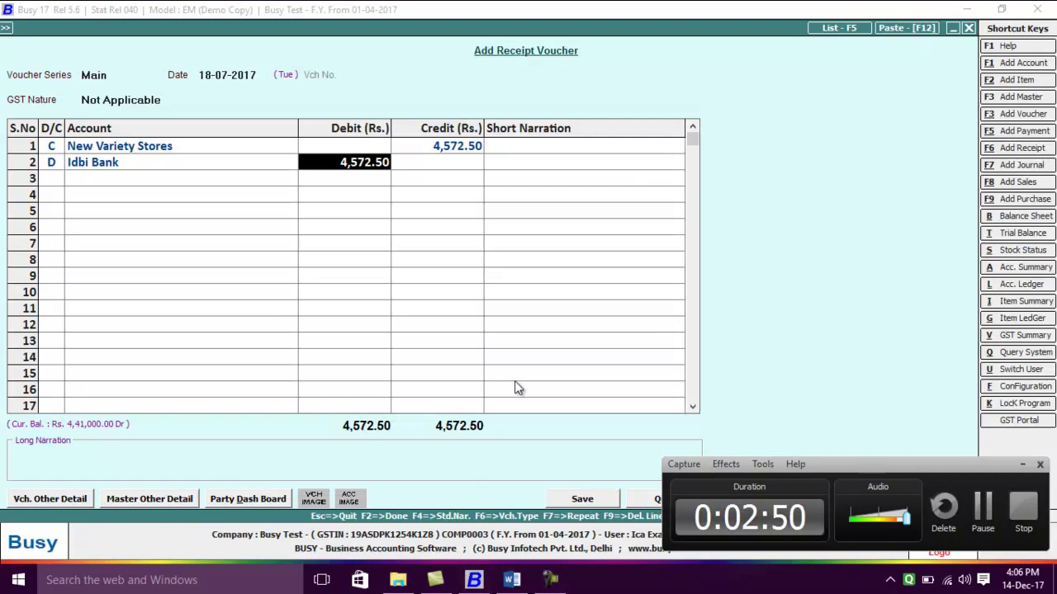
pyautogui.write('3200')
pyautogui.press('Return')
pyautogui.press('Return')
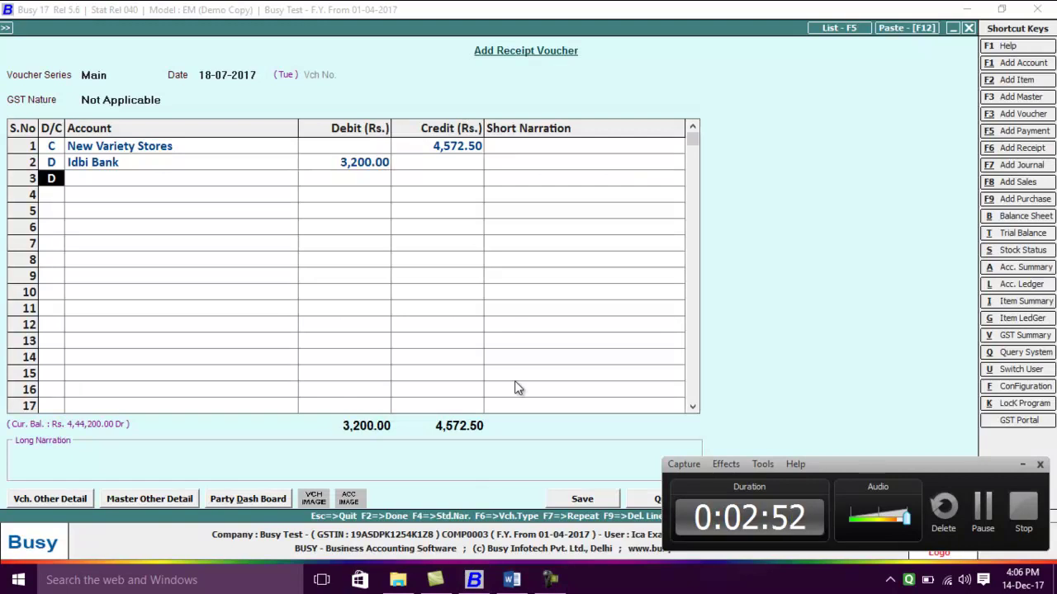
pyautogui.press('Return')
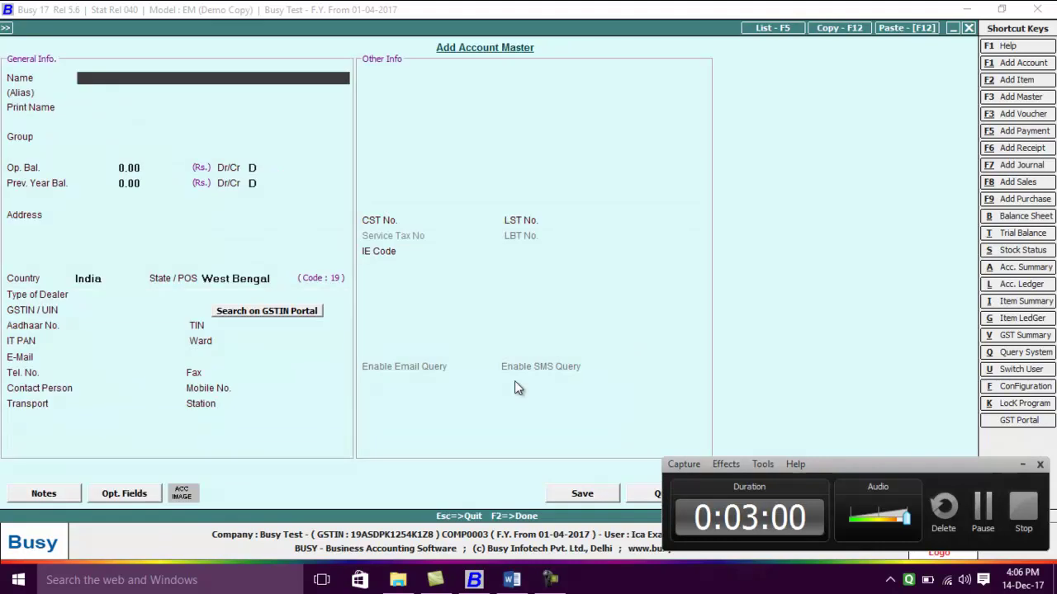
# - Create a Discount Allowed account under Expenses (Indirect/Admn.) with TDS not applicable
pyautogui.write('e')
pyautogui.press('BackSpace')
pyautogui.write('discount')
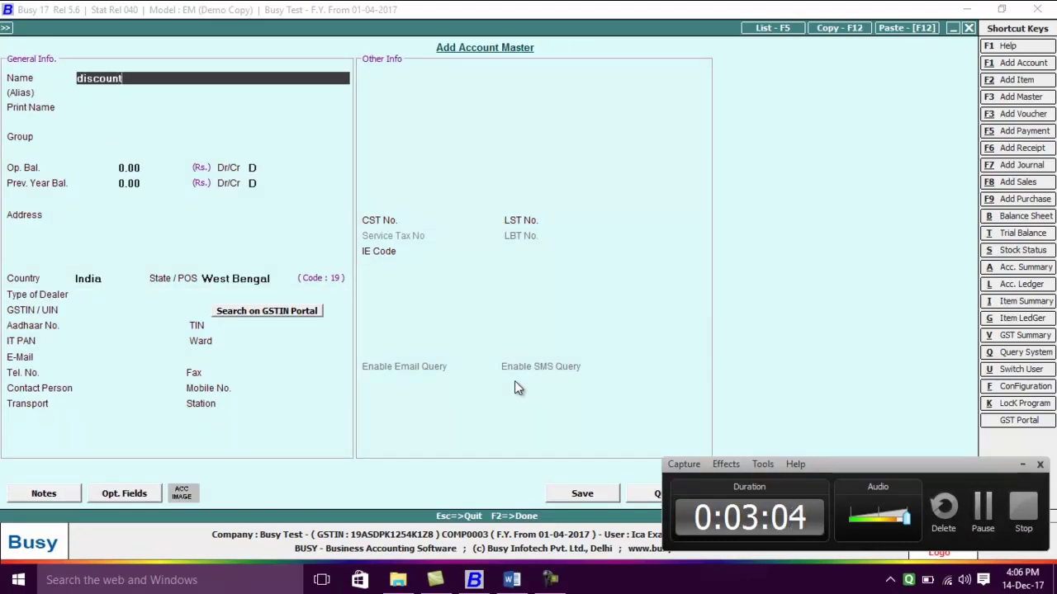
pyautogui.write(' allowed')
pyautogui.press('Return')
pyautogui.press('Return')
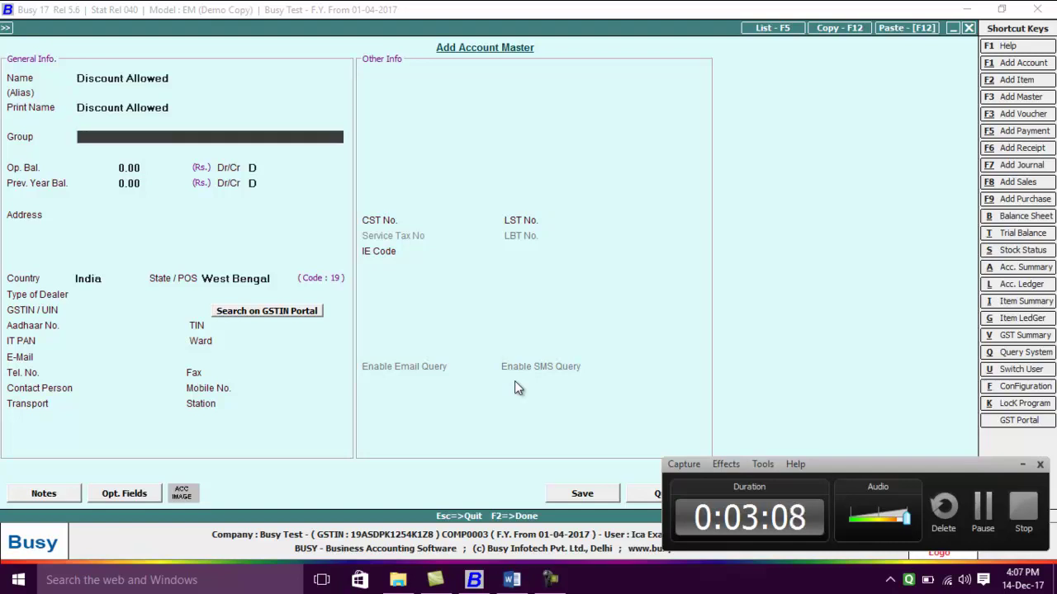
pyautogui.write('e')
pyautogui.press('Down')
pyautogui.press('Down')
pyautogui.press('Down')
pyautogui.press('Up')
pyautogui.press('Up')
pyautogui.press('Return')
pyautogui.write('N')
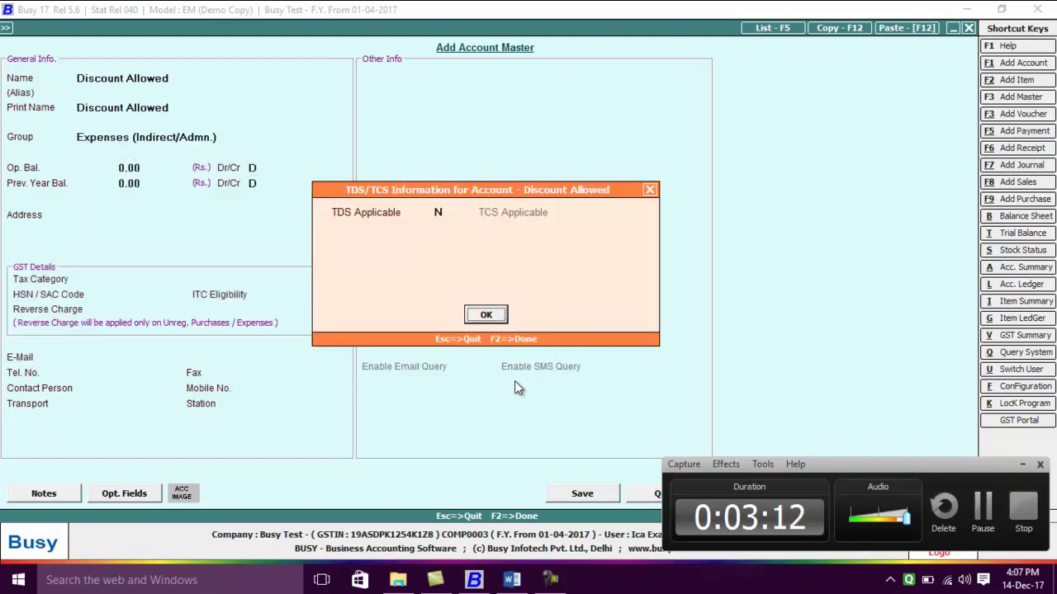
pyautogui.press('Return')
pyautogui.write('N')
# - Save the account, debit it 1,372.50, settle Inv/010/17-18 and save the receipt
pyautogui.press('Return')
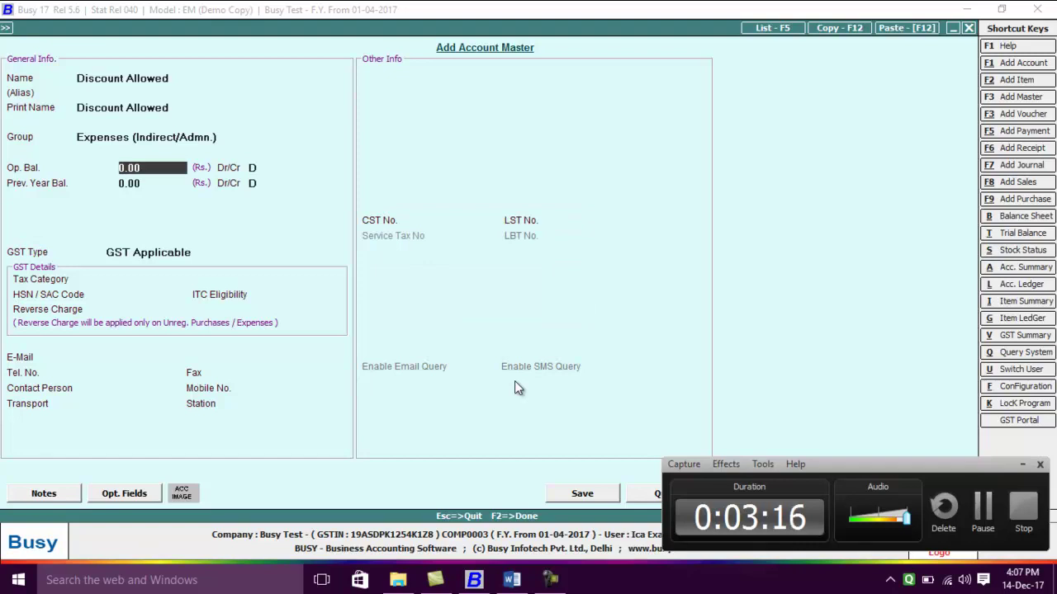
pyautogui.press('F2')
pyautogui.press('Return')
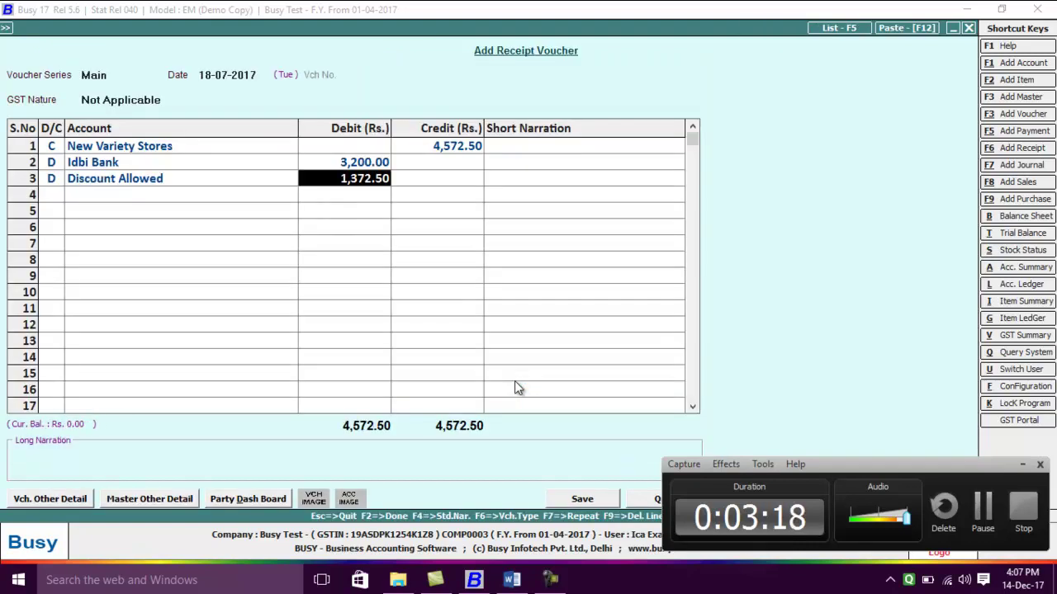
pyautogui.press('Return')
pyautogui.press('Return')
pyautogui.press('Return')
pyautogui.press('Return')
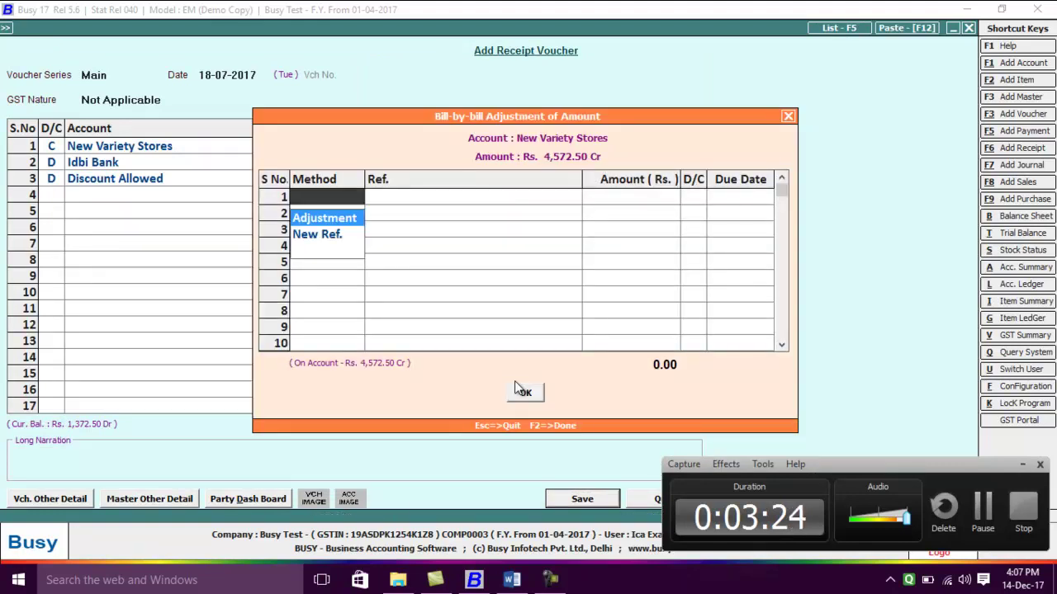
pyautogui.press('Return')
pyautogui.press('Return')
pyautogui.press('Return')
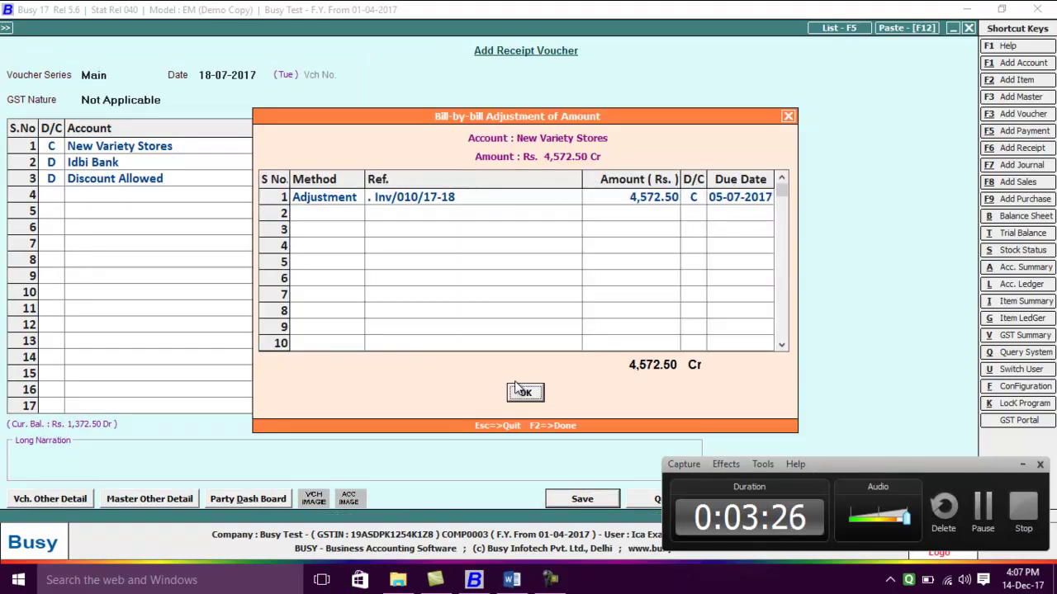
pyautogui.click(516, 386)
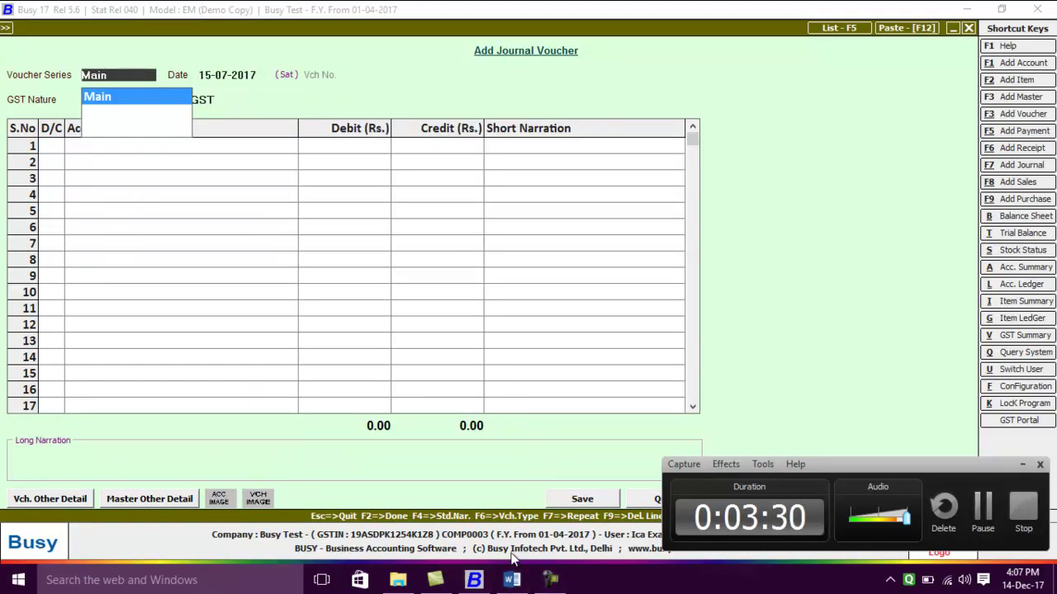
# - Review item 10's service bill, GSTIN and payment details in the Word question paper
pyautogui.click(513, 580)
pyautogui.click(443, 367)
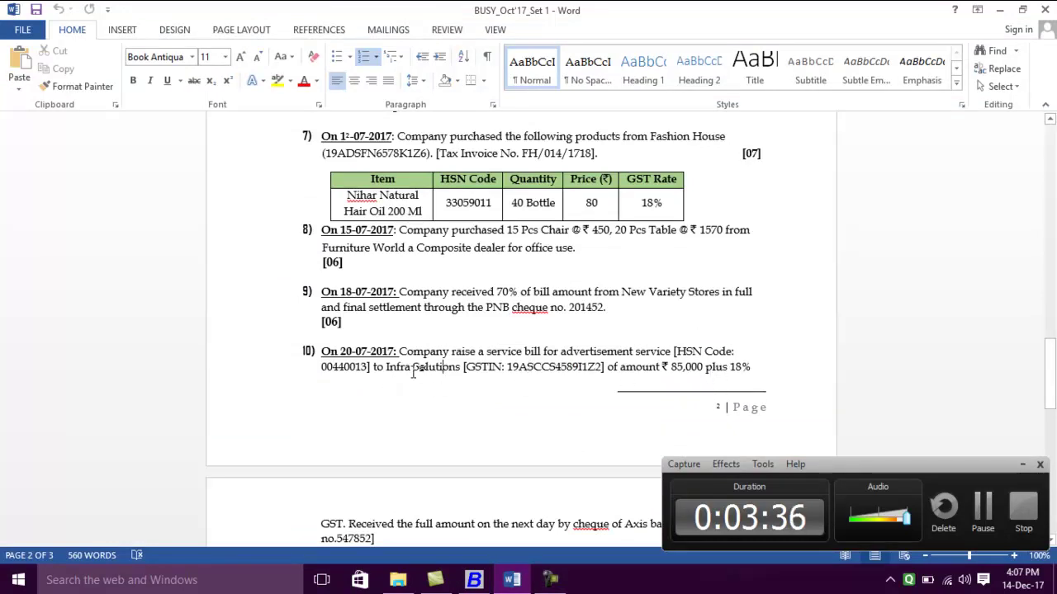
pyautogui.click(518, 367)
pyautogui.scroll(-3, 702, 373)
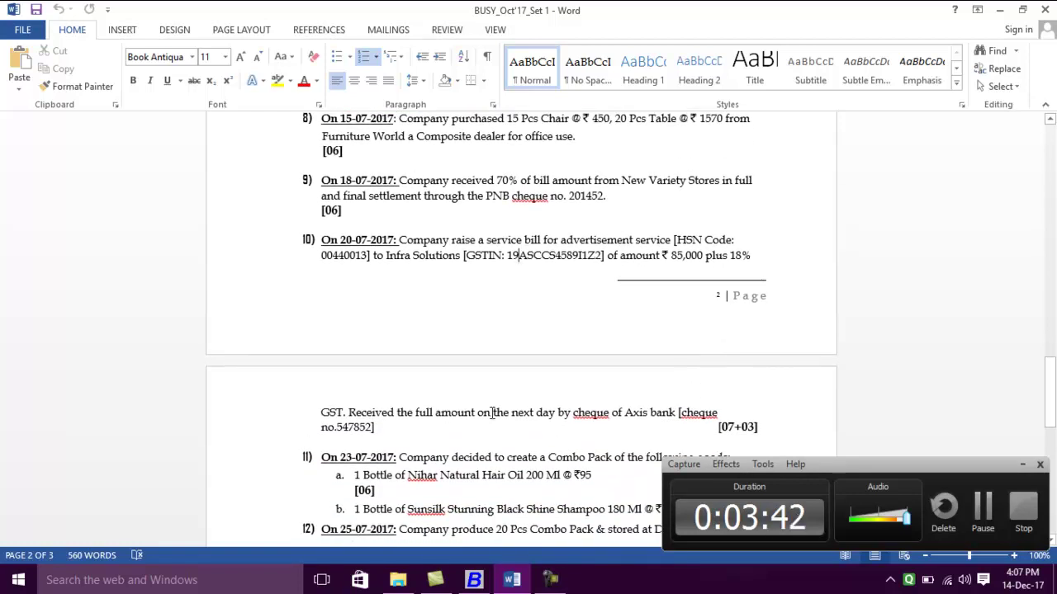
pyautogui.click(676, 413)
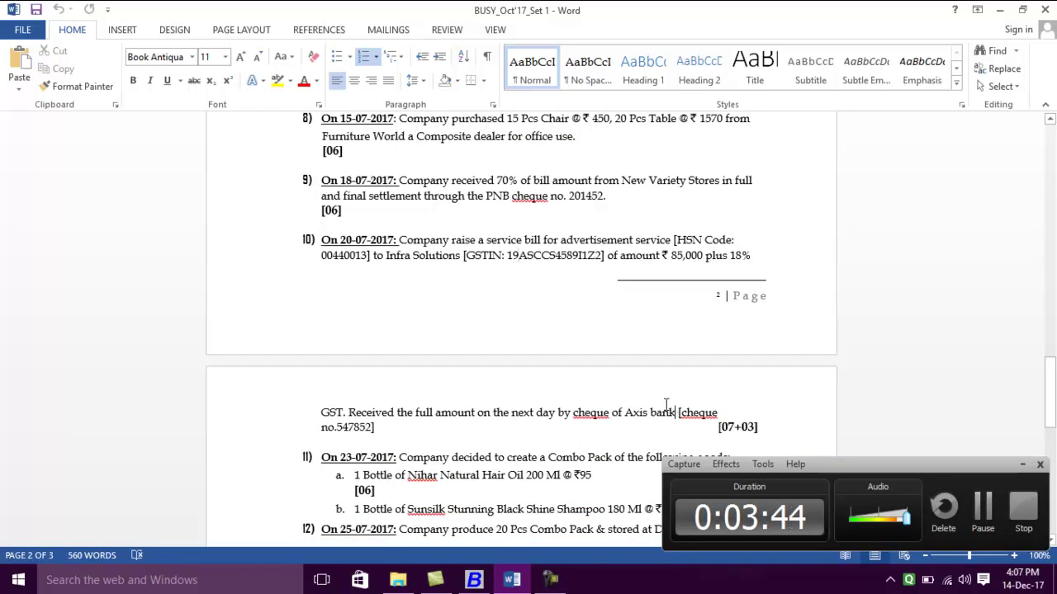
pyautogui.click(464, 253)
# - Quit the unused journal voucher in Busy and open a new sales voucher
pyautogui.hotkey('alt', 'Tab')
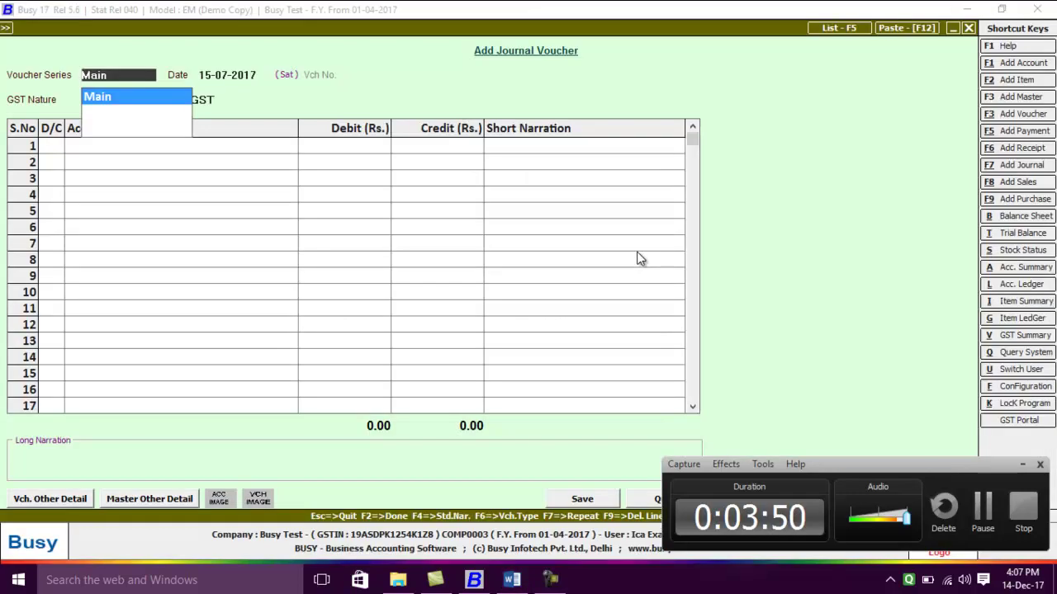
pyautogui.press('Escape')
pyautogui.press('Return')
pyautogui.press('Right')
pyautogui.press('Left')
pyautogui.press('Up')
pyautogui.press('Up')
pyautogui.press('Up')
pyautogui.press('Up')
pyautogui.press('Up')
pyautogui.press('Up')
pyautogui.press('Up')
pyautogui.press('Up')
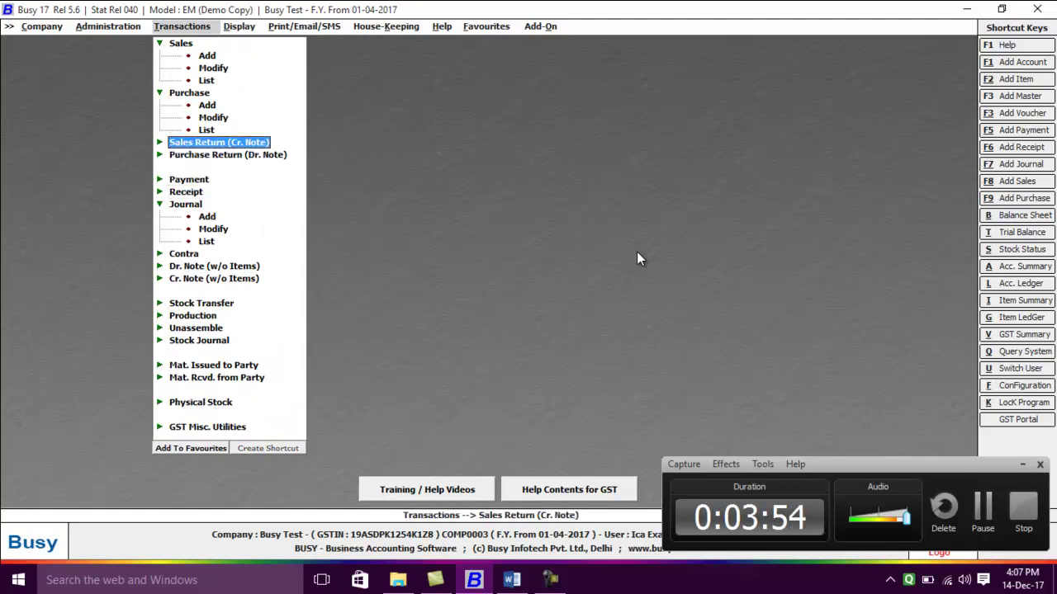
pyautogui.press('Up')
pyautogui.press('Up')
pyautogui.press('Up')
pyautogui.press('Return')
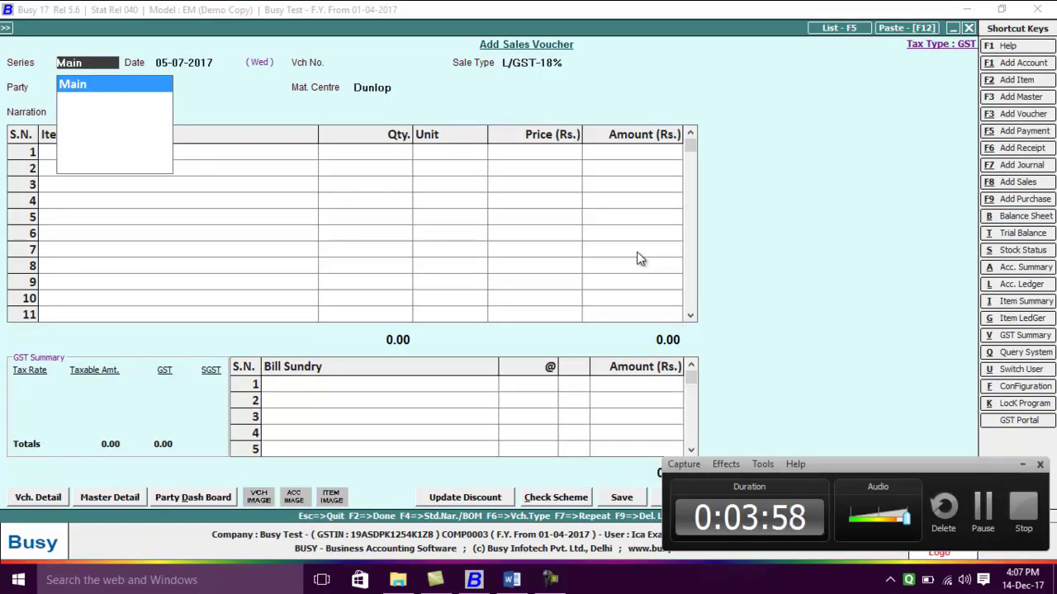
# - Keep the Main series and date the sales voucher 20-07-2017
pyautogui.press('Return')
pyautogui.hotkey('alt', 'Tab')
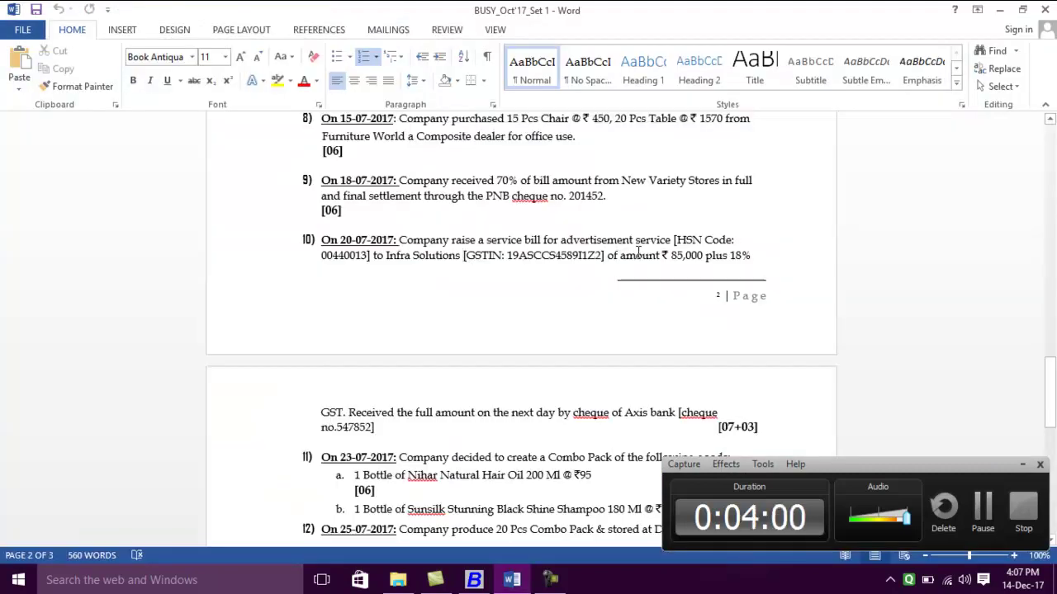
pyautogui.hotkey('alt', 'Tab')
pyautogui.write('20-7')
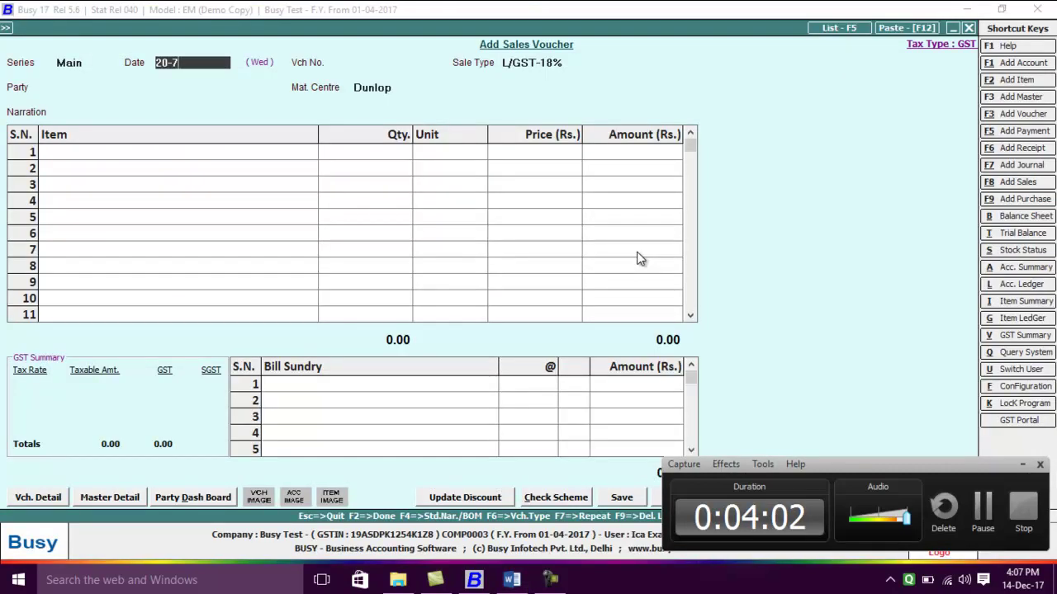
pyautogui.press('Return')
# - Number the voucher Sale/214 and keep sale type L/GST-18%
pyautogui.hotkey('alt', 'Tab')
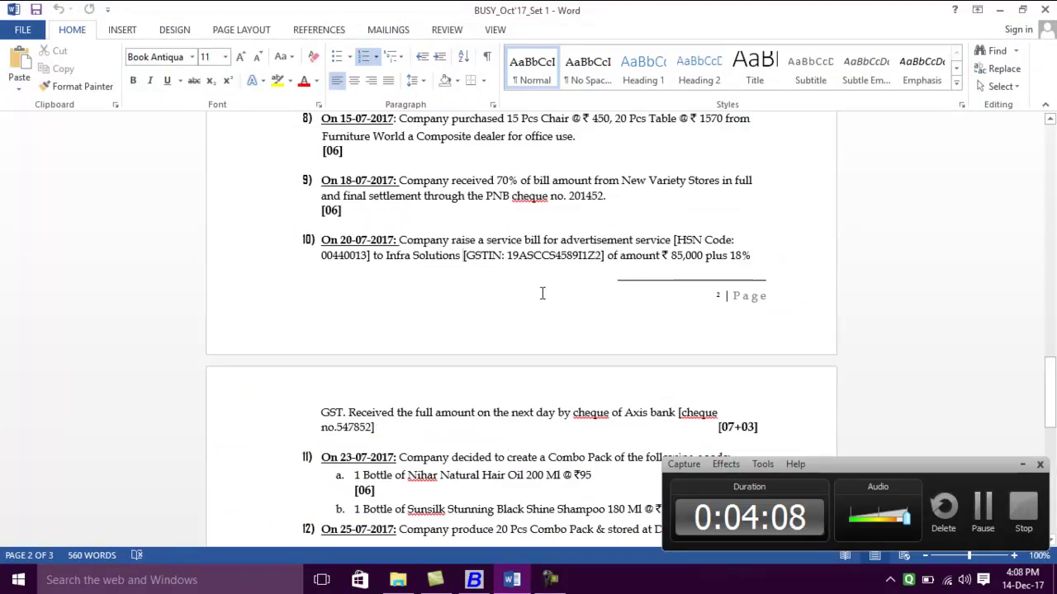
pyautogui.hotkey('alt', 'Tab')
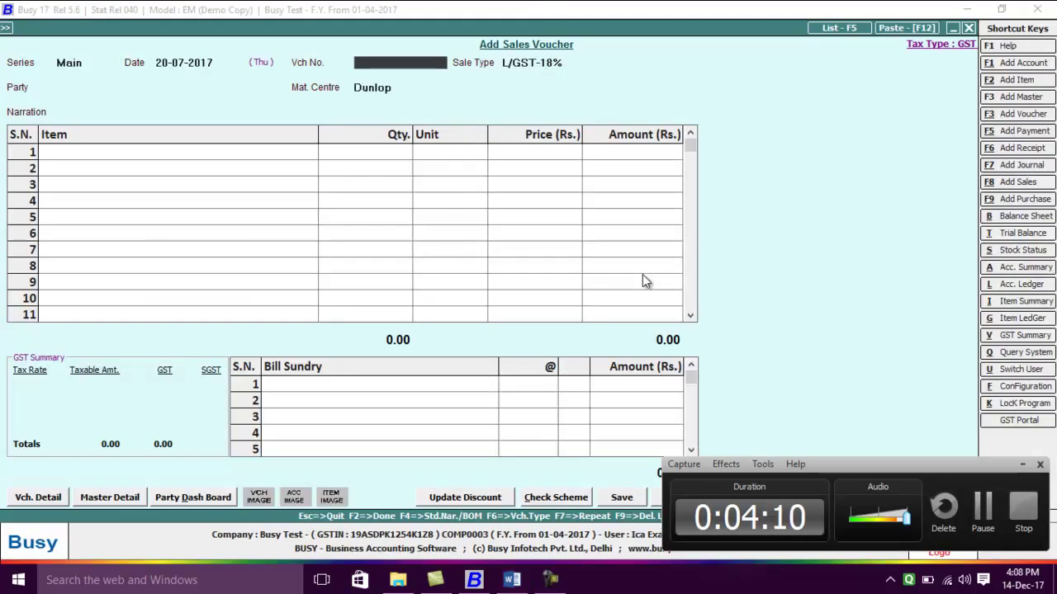
pyautogui.write('sale/')
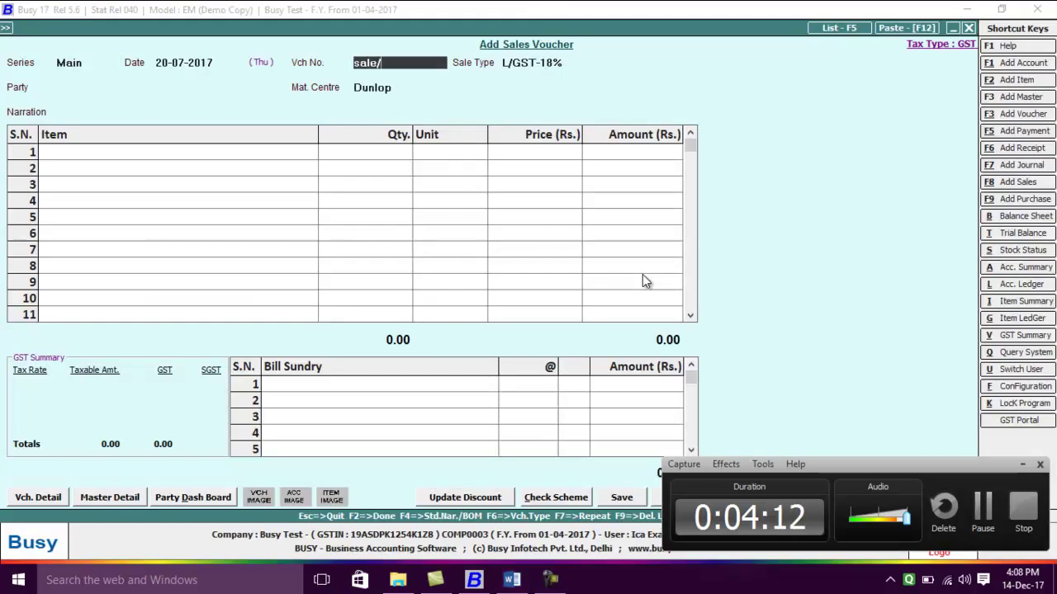
pyautogui.write('214')
pyautogui.press('Return')
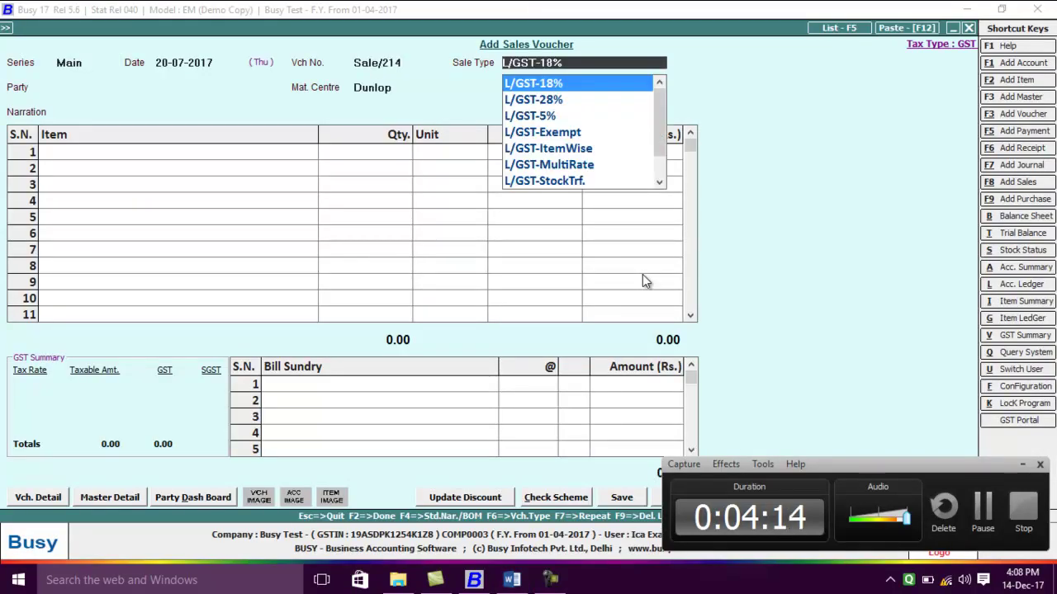
pyautogui.hotkey('alt', 'Tab')
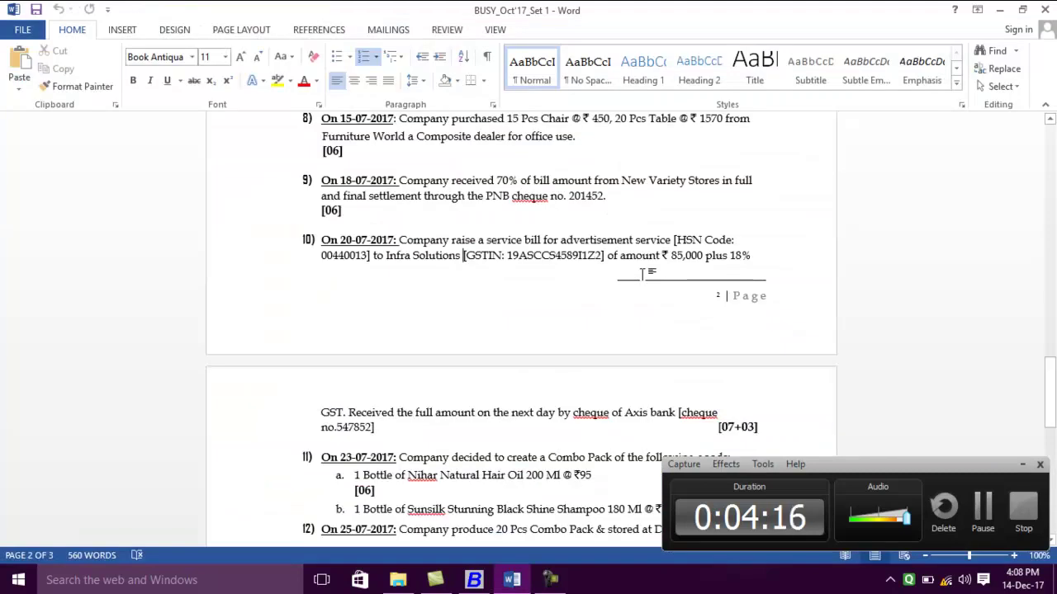
pyautogui.hotkey('alt', 'Tab')
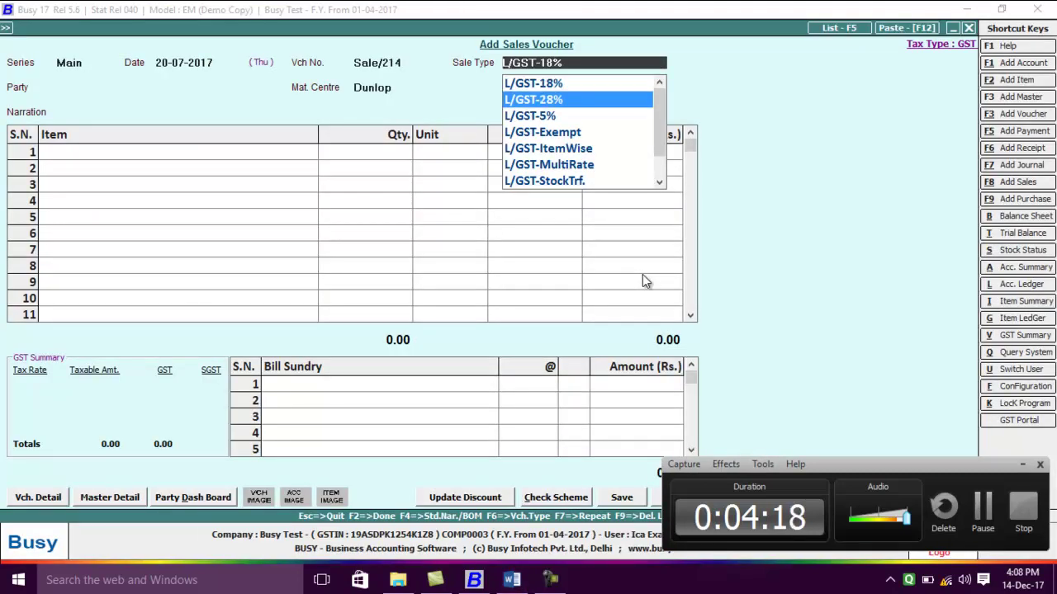
pyautogui.press('Return')
pyautogui.hotkey('alt', 'Tab')
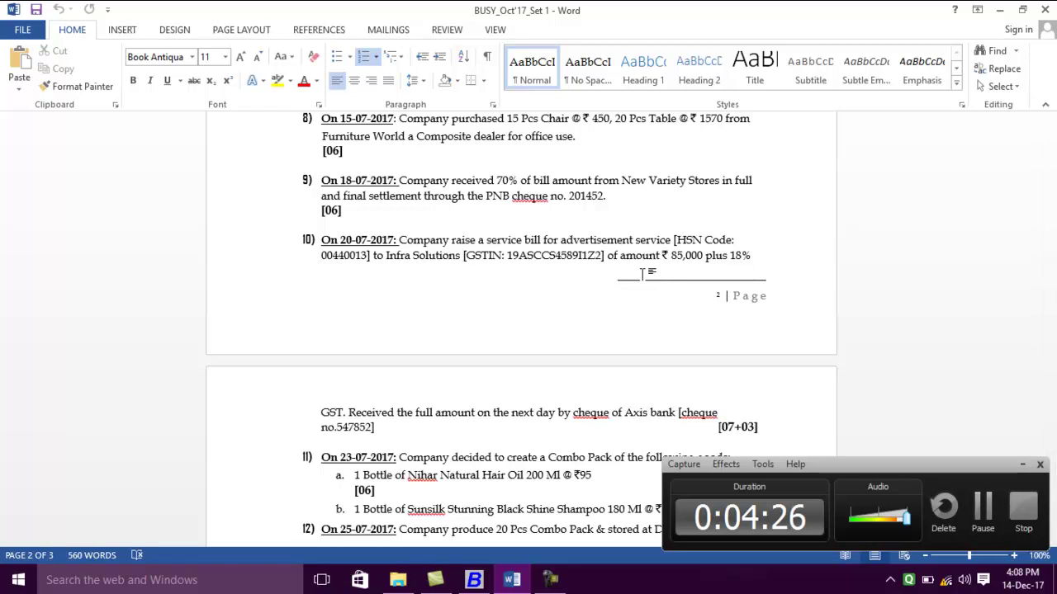
pyautogui.hotkey('alt', 'Tab')
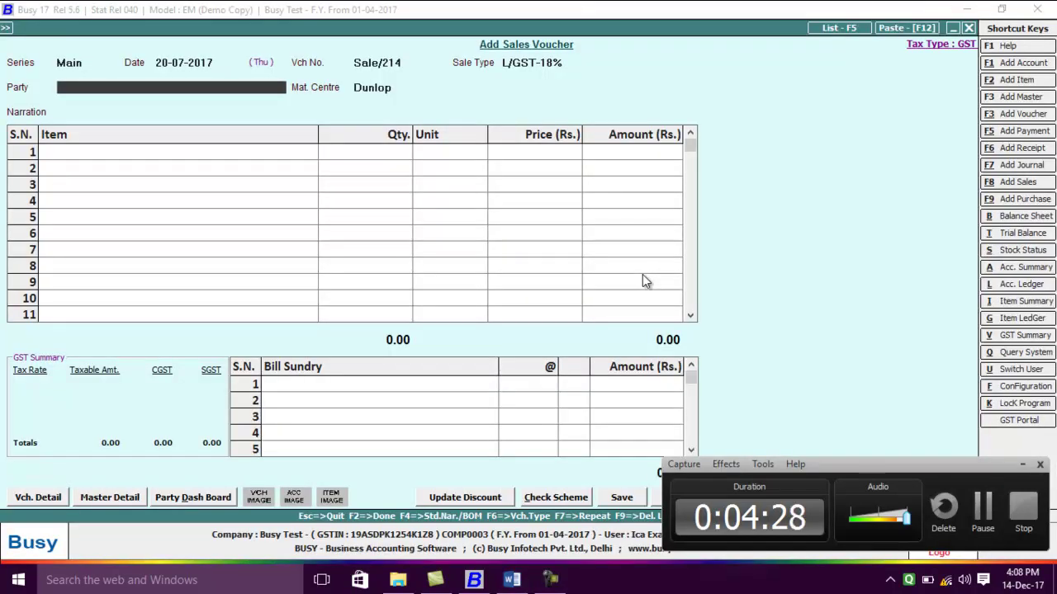
# - Create a new party account Infra Solutions in the Sundry Debtors group
pyautogui.hotkey('alt', 'c')
pyautogui.write('infra solutions')
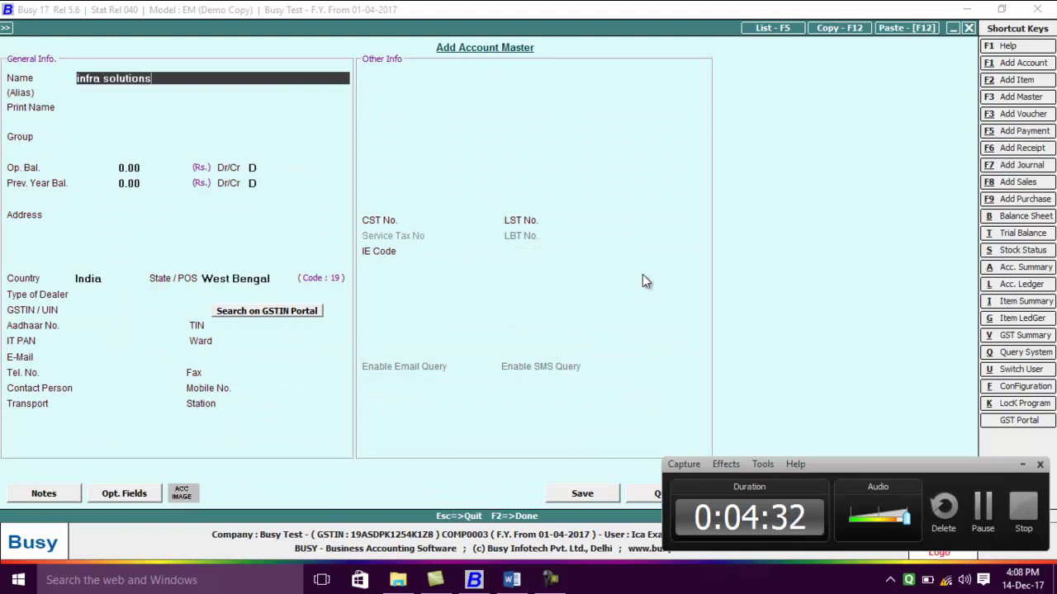
pyautogui.press('Return')
pyautogui.press('Return')
pyautogui.write('s')
pyautogui.press('Down')
pyautogui.press('Down')
pyautogui.press('Down')
pyautogui.press('Down')
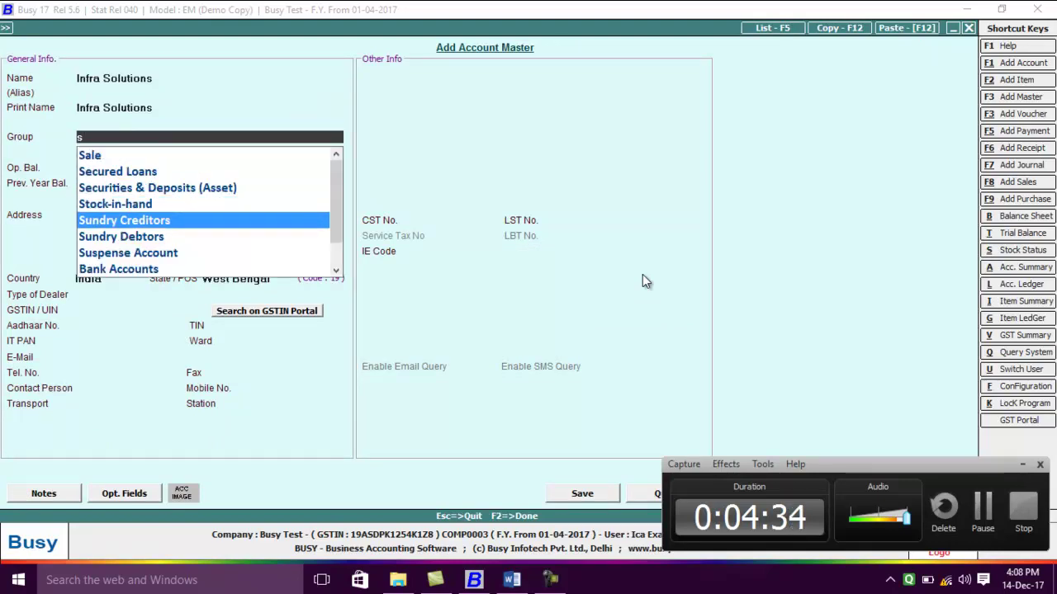
pyautogui.press('Down')
pyautogui.press('Return')
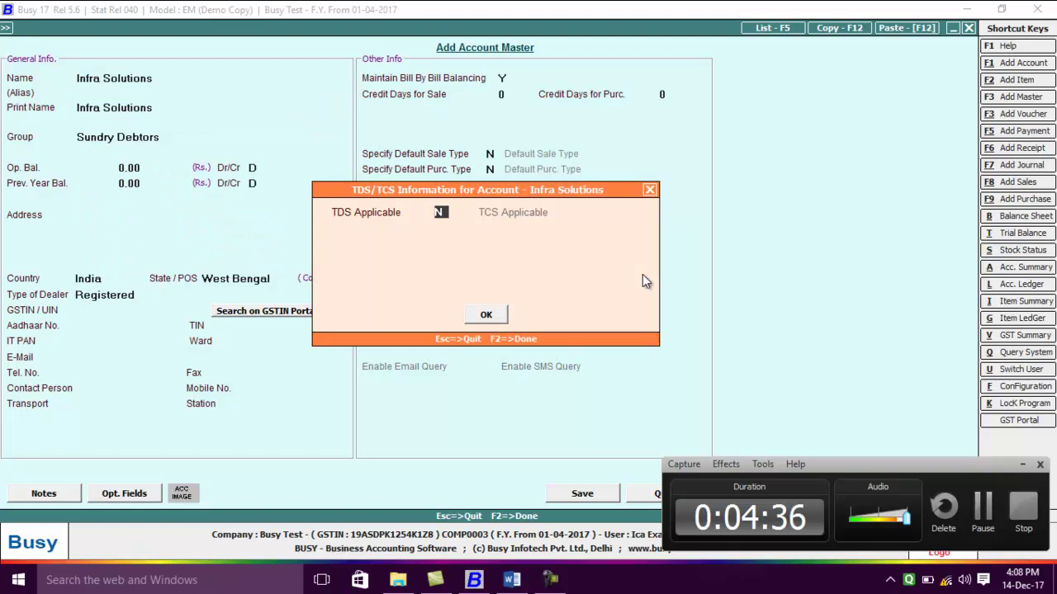
pyautogui.press('Return')
pyautogui.press('Return')
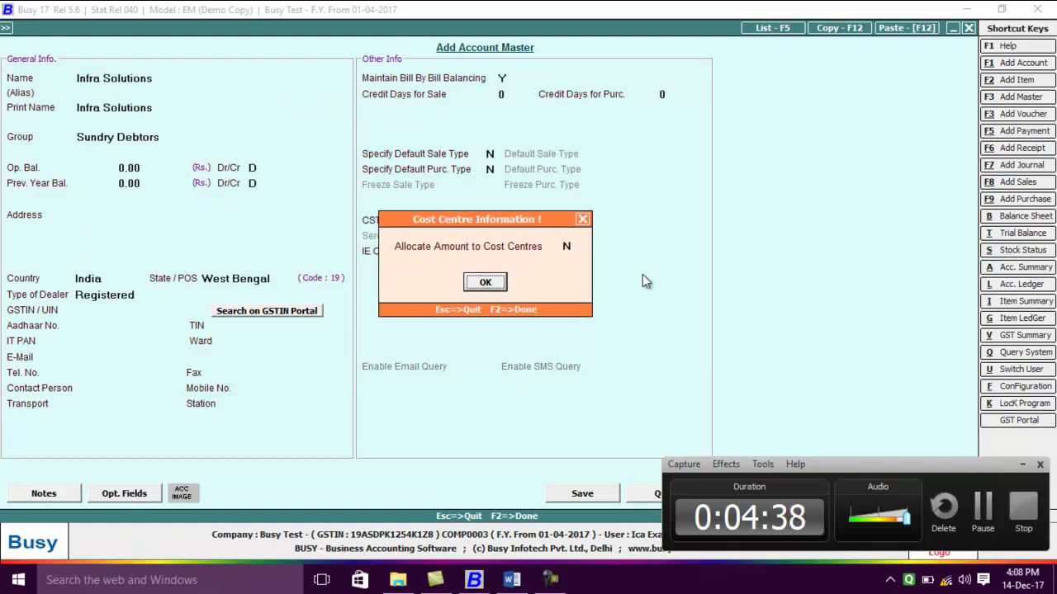
pyautogui.press('Return')
pyautogui.press('Return')
pyautogui.press('Return')
pyautogui.press('Return')
pyautogui.press('Return')
pyautogui.press('Return')
pyautogui.press('Return')
pyautogui.press('Return')
pyautogui.press('Return')
pyautogui.press('Return')
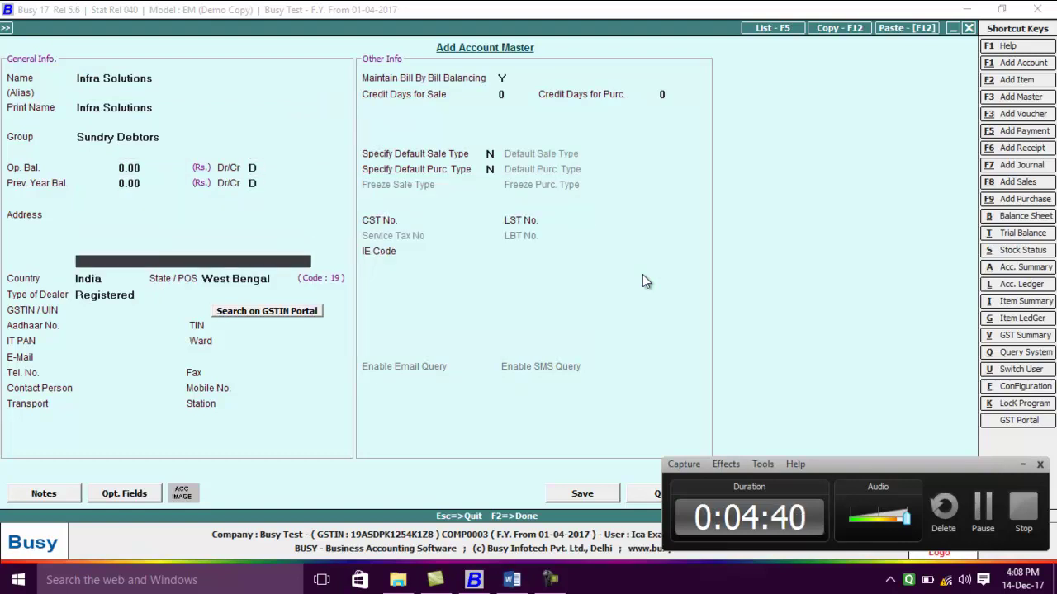
pyautogui.press('Return')
# - Mark Infra Solutions as a Registered dealer and paste its GSTIN from item 10
pyautogui.hotkey('alt', 'Tab')
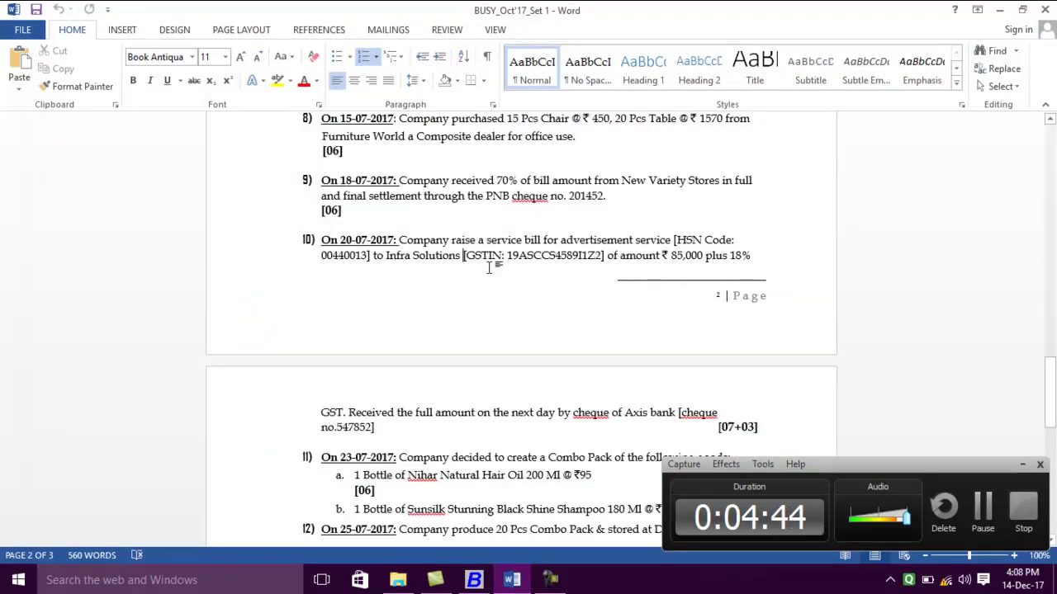
pyautogui.moveTo(506, 261); pyautogui.dragTo(603, 258)
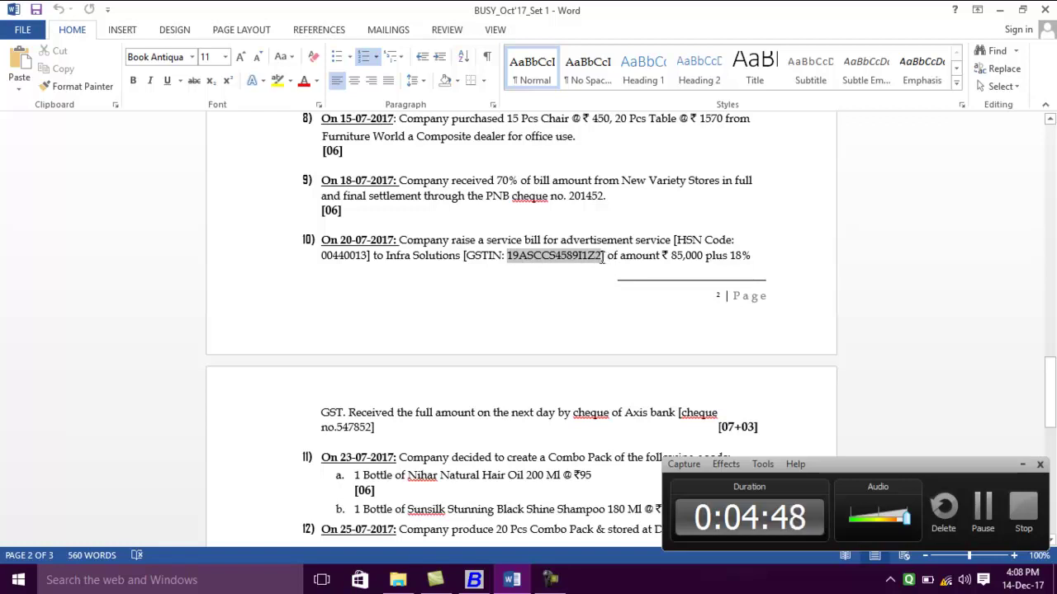
pyautogui.rightClick(570, 258)
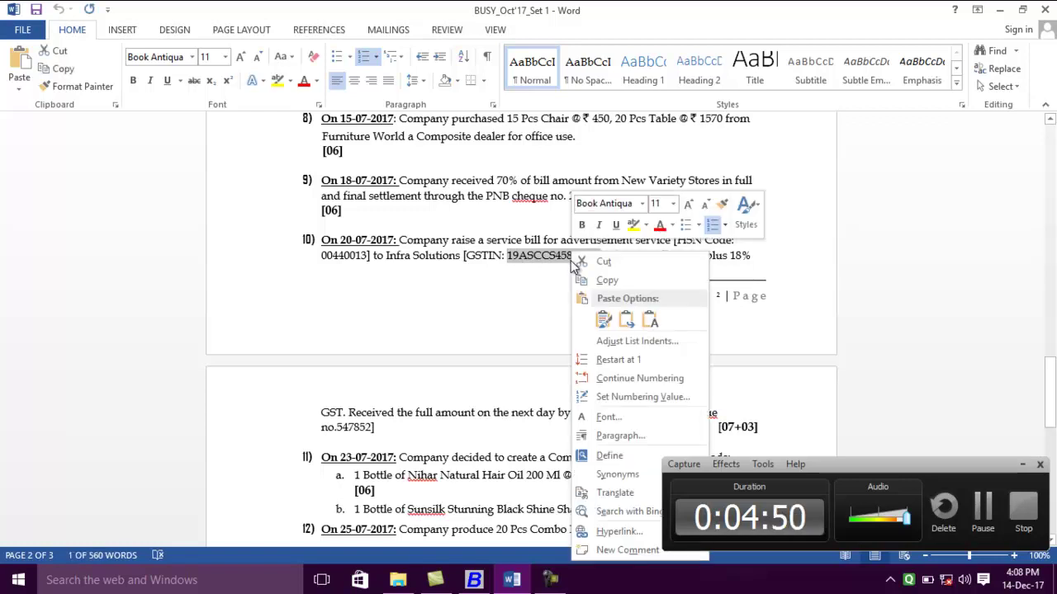
pyautogui.click(605, 279)
pyautogui.hotkey('alt', 'Tab')
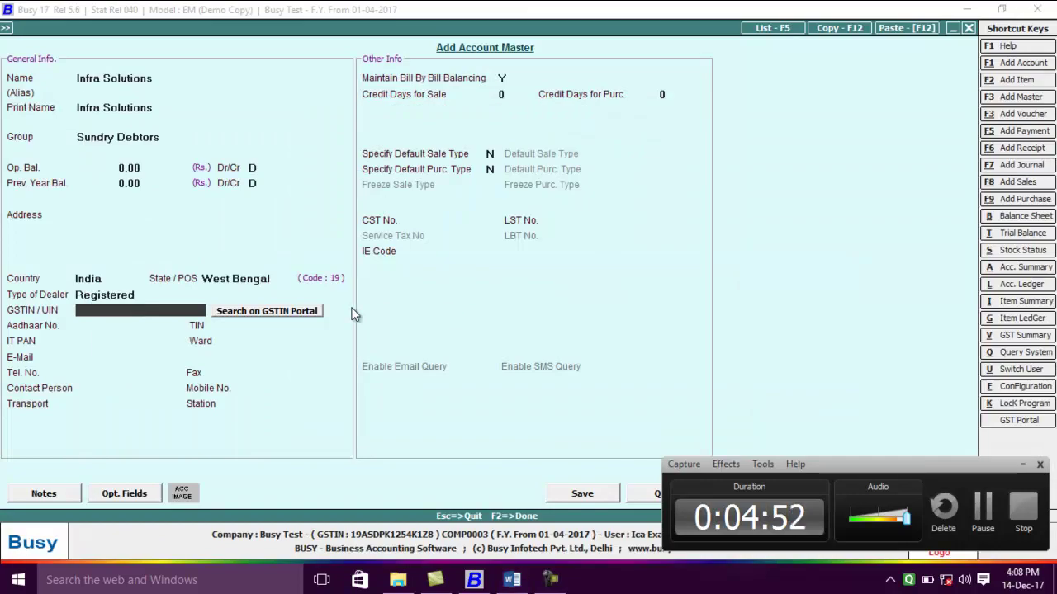
pyautogui.hotkey('ctrl', 'v')
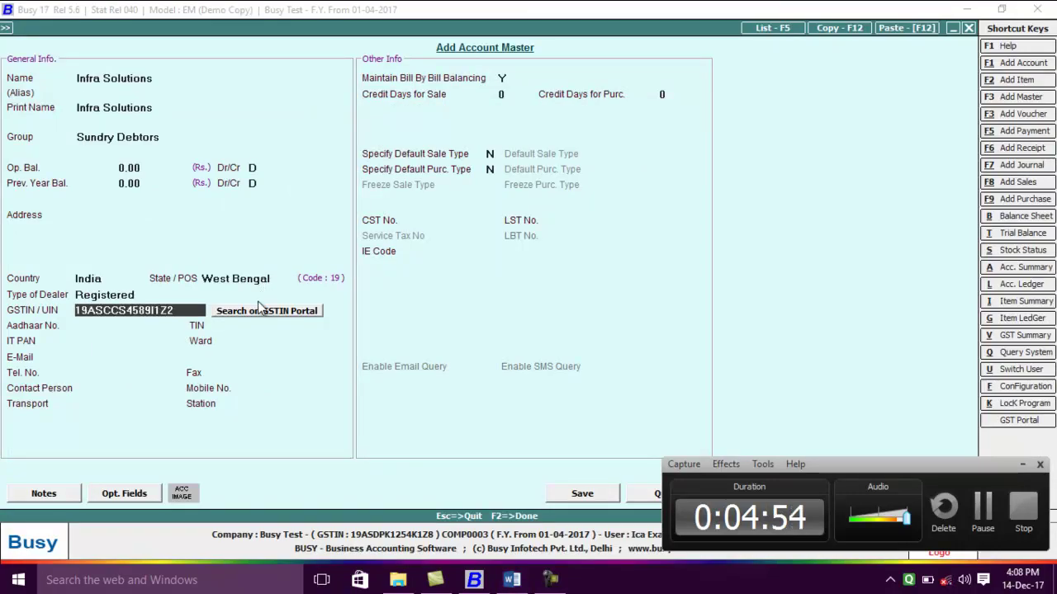
pyautogui.press('Return')
# - Save the Infra Solutions account and keep material centre Dunlop on the voucher
pyautogui.press('F2')
pyautogui.press('Return')
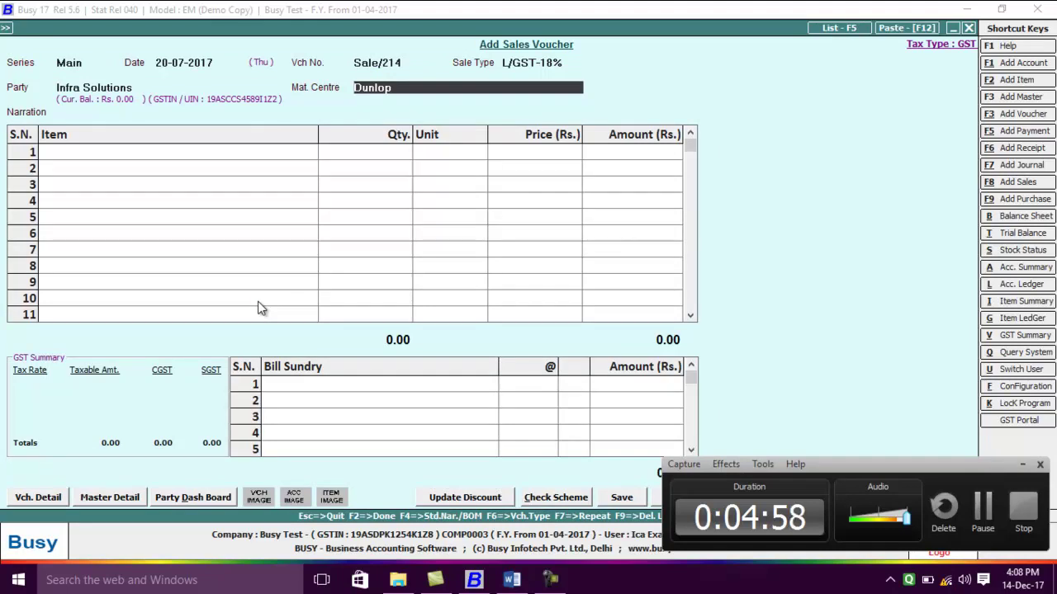
pyautogui.press('Return')
pyautogui.press('Return')
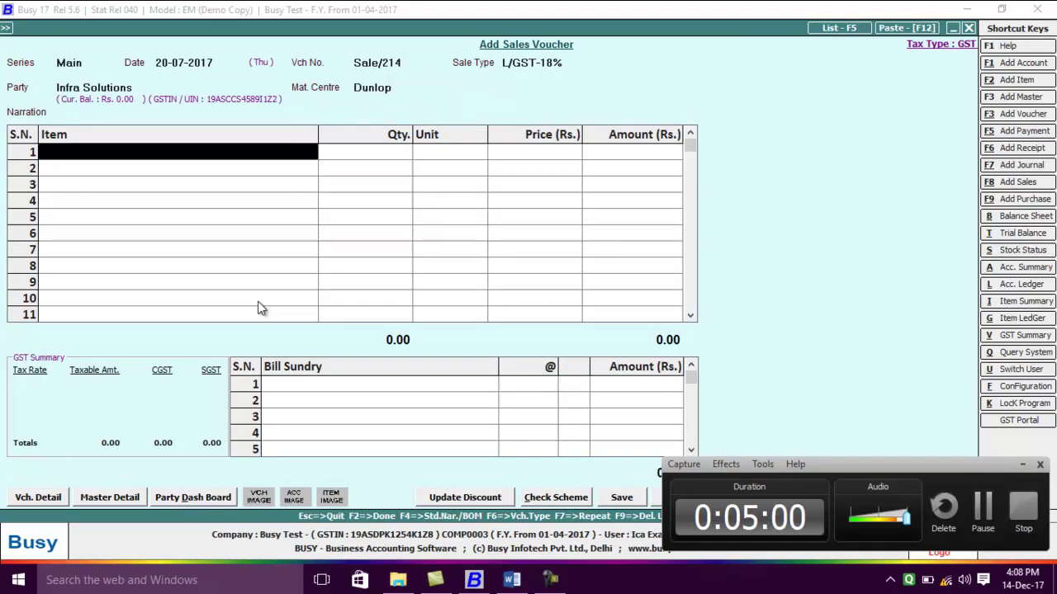
pyautogui.hotkey('alt', 'Tab')
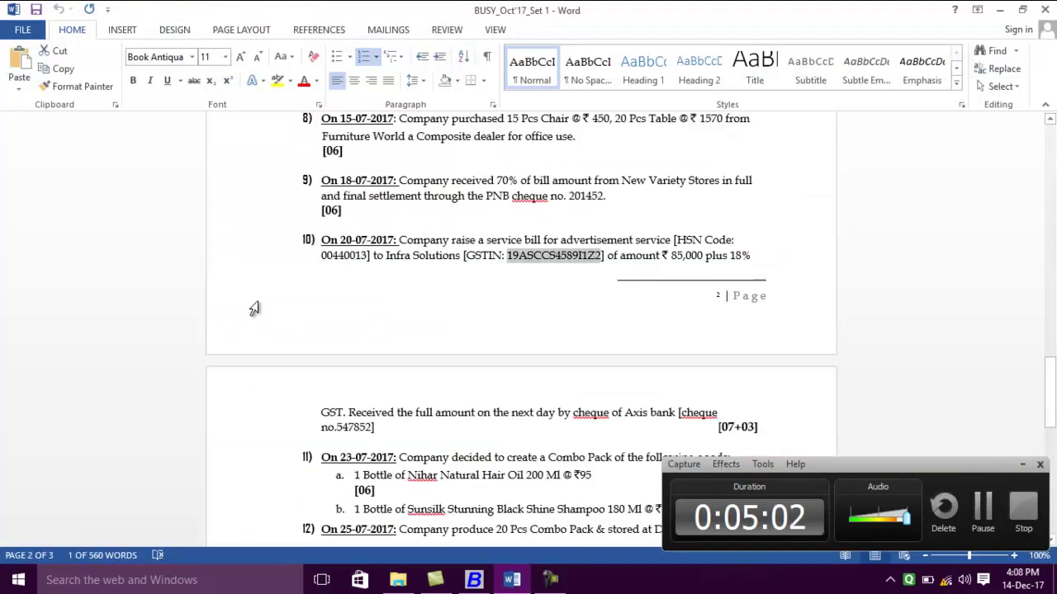
pyautogui.click(580, 256)
pyautogui.hotkey('alt', 'Tab')
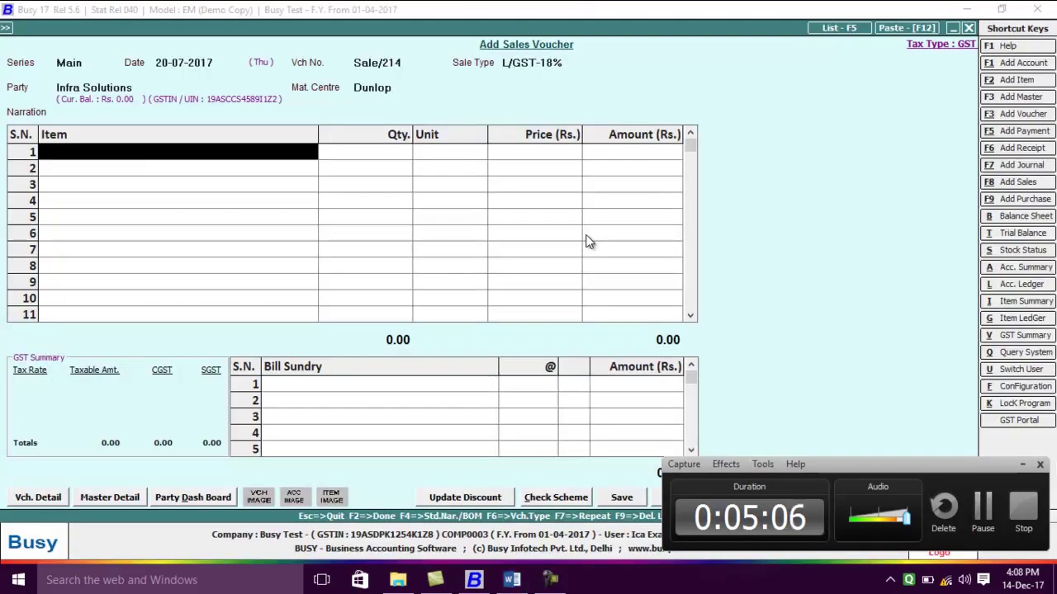
# - Create item Advertisemnt in group General, unit Btl, with tax category GST 18%
pyautogui.press('F2')
pyautogui.write('advertisemnt')
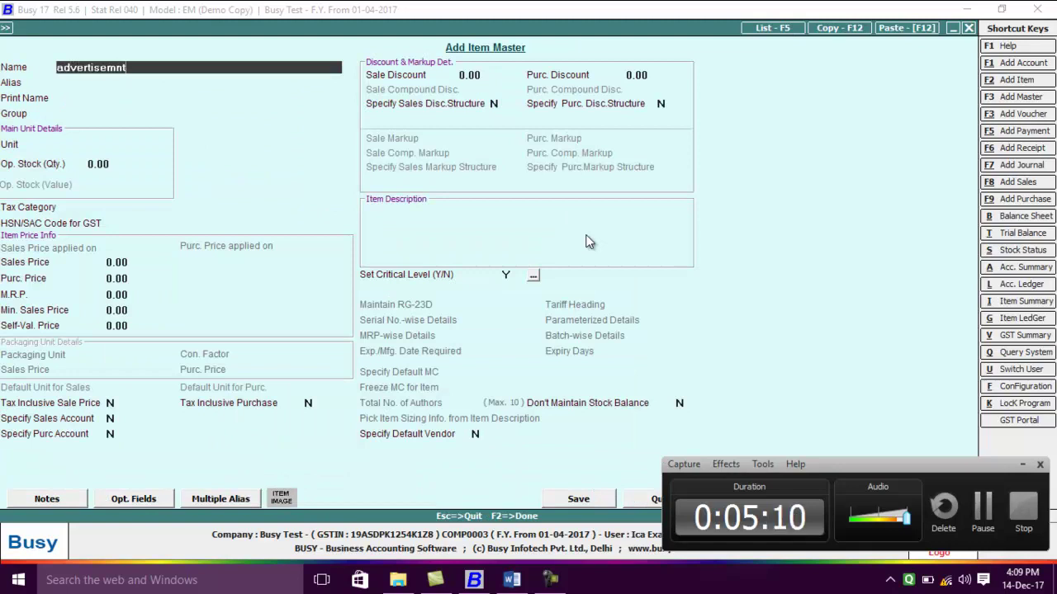
pyautogui.press('Return')
pyautogui.press('Return')
pyautogui.press('Return')
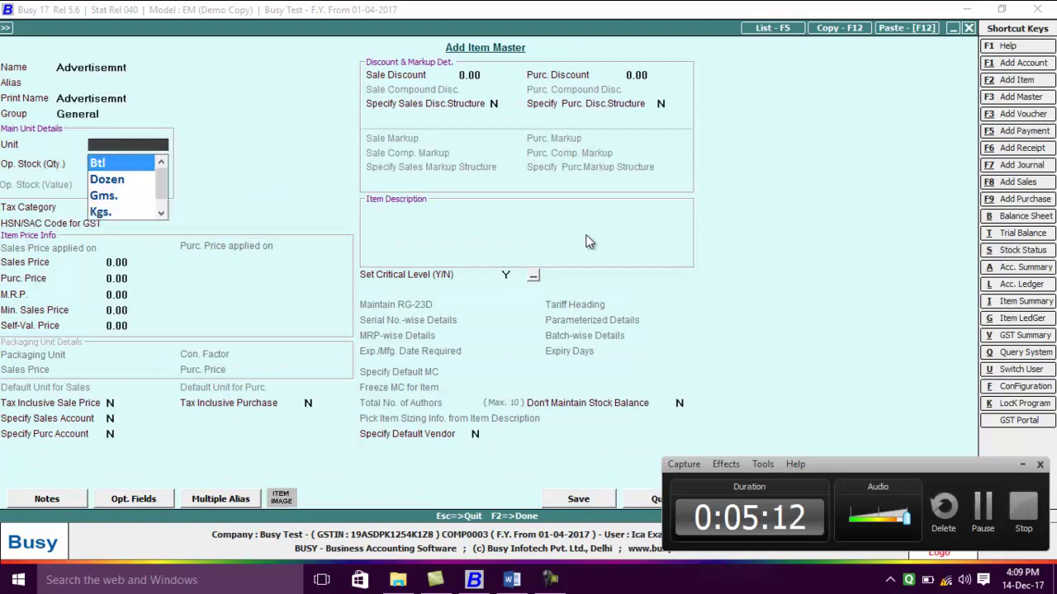
pyautogui.press('Return')
pyautogui.press('Return')
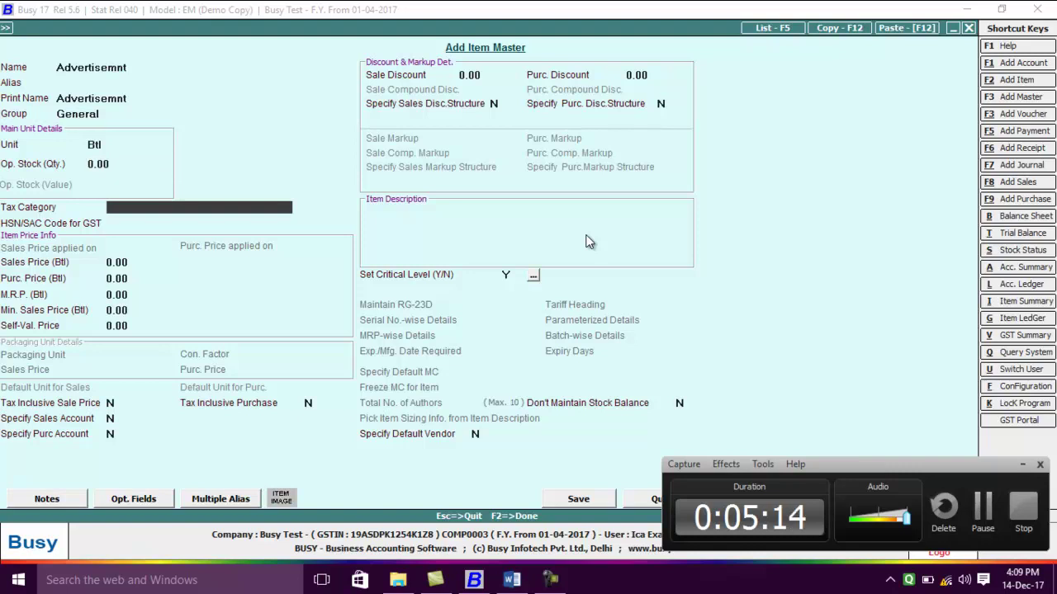
pyautogui.press('Down')
pyautogui.hotkey('alt', 'Tab')
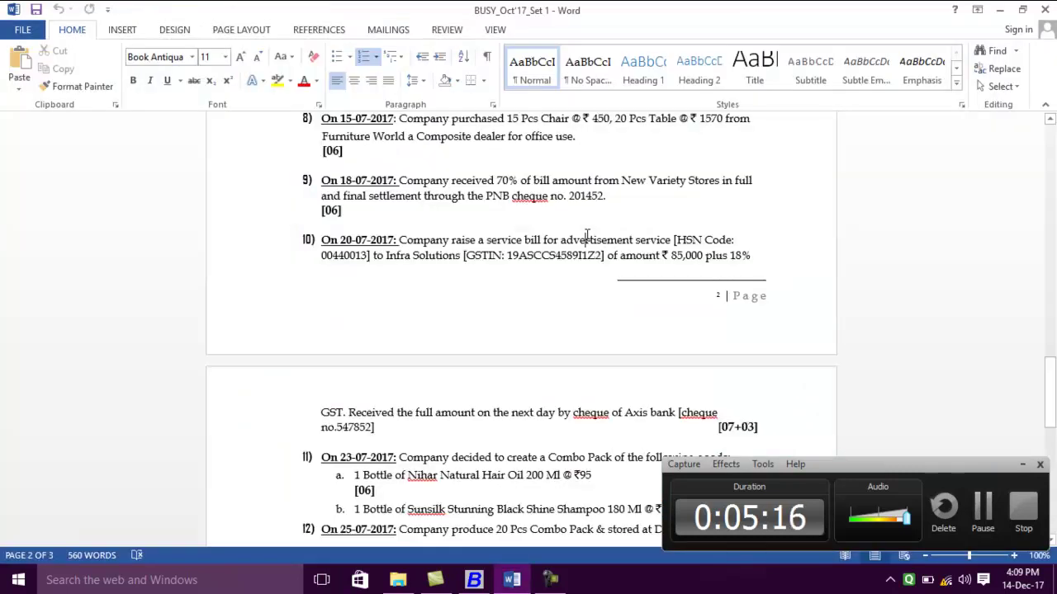
pyautogui.hotkey('alt', 'Tab')
pyautogui.press('Return')
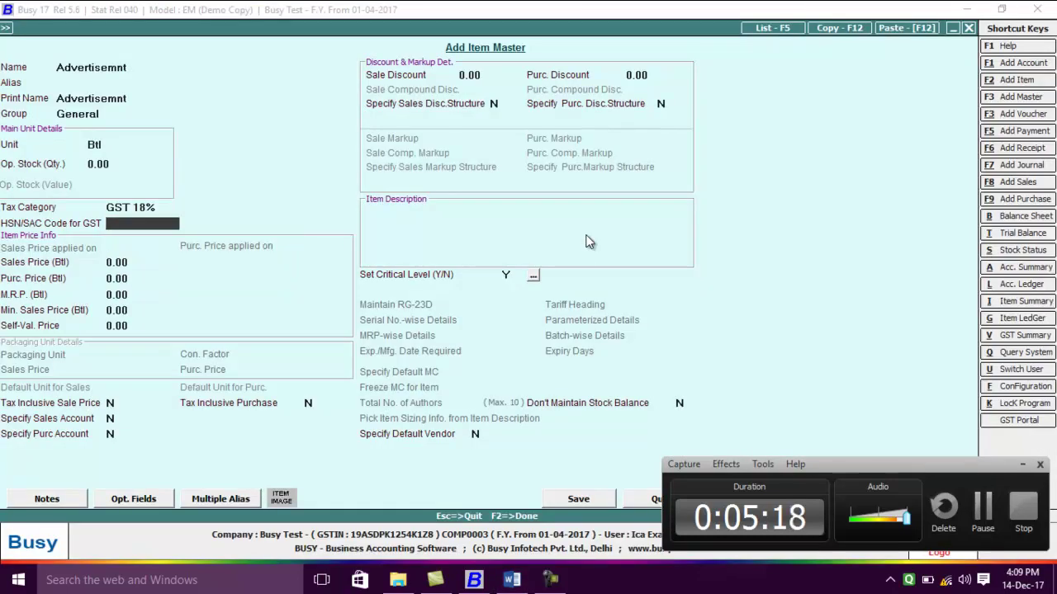
# - Paste HSN code 00440013 from item 10 into the item and save it
pyautogui.hotkey('alt', 'Tab')
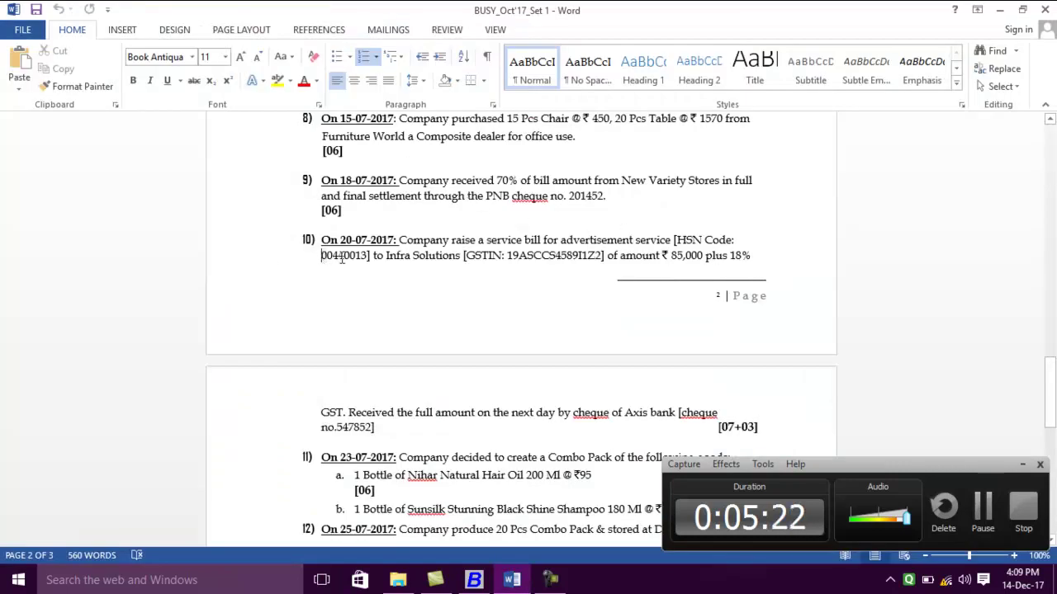
pyautogui.moveTo(320, 256); pyautogui.dragTo(366, 259)
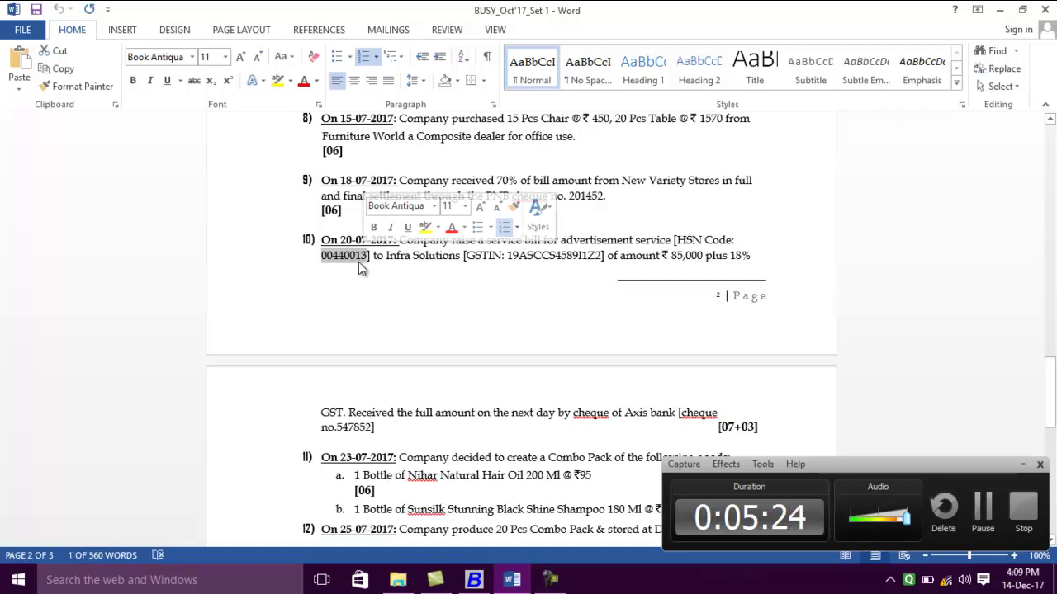
pyautogui.rightClick(360, 257)
pyautogui.click(392, 281)
pyautogui.hotkey('alt', 'Tab')
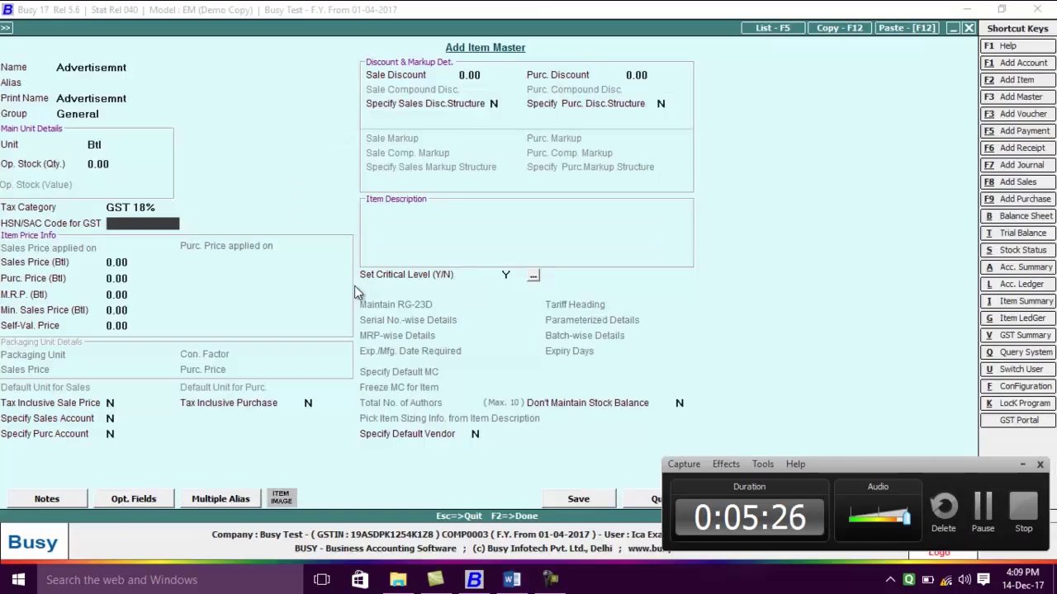
pyautogui.hotkey('ctrl', 'v')
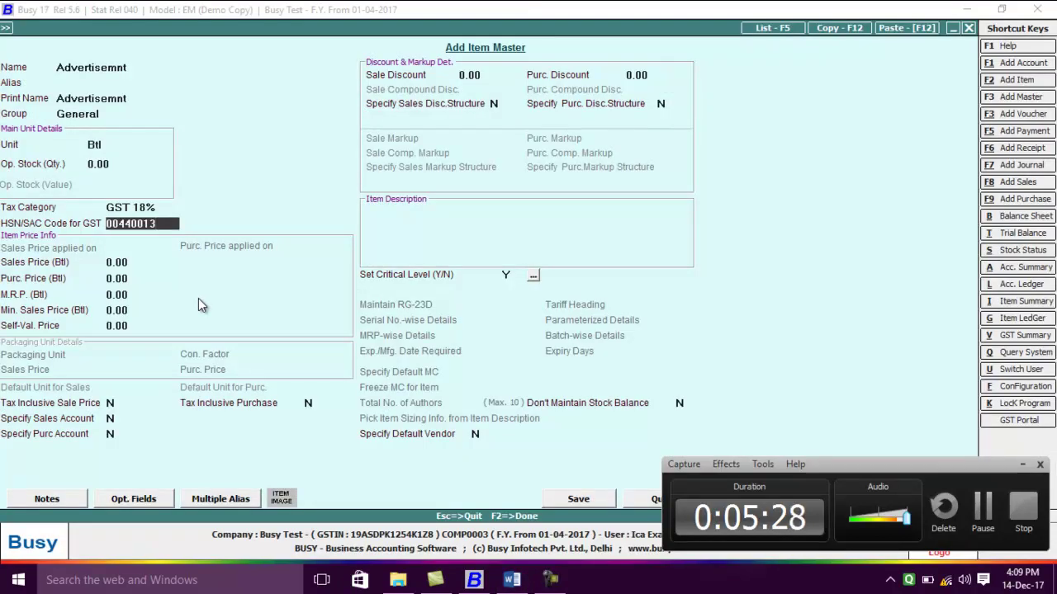
pyautogui.press('Return')
pyautogui.press('F2')
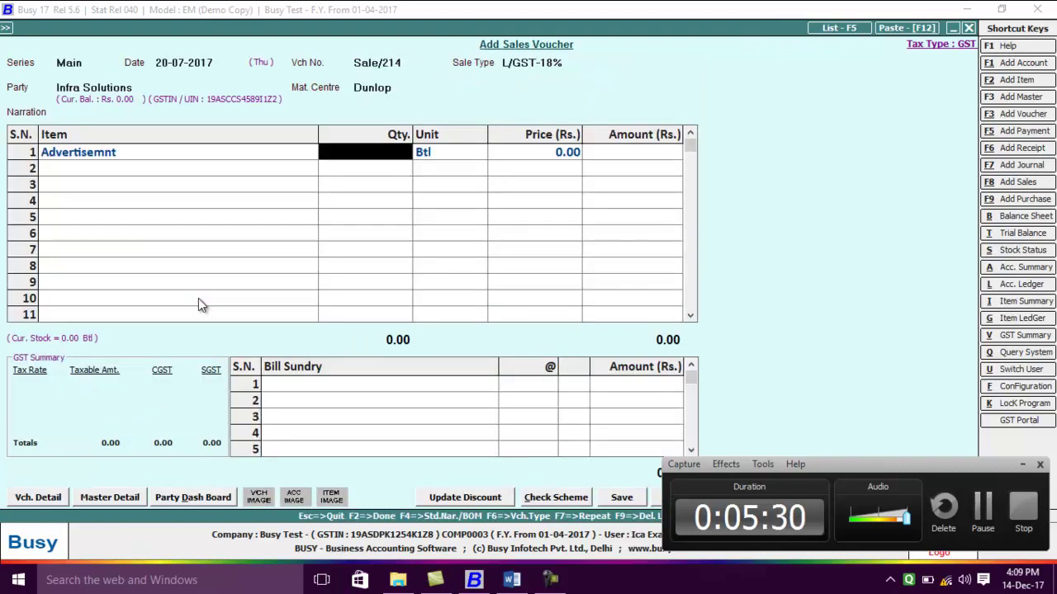
# - Enter 85,000 as the Advertisemnt amount on row 1
pyautogui.press('Return')
pyautogui.press('Return')
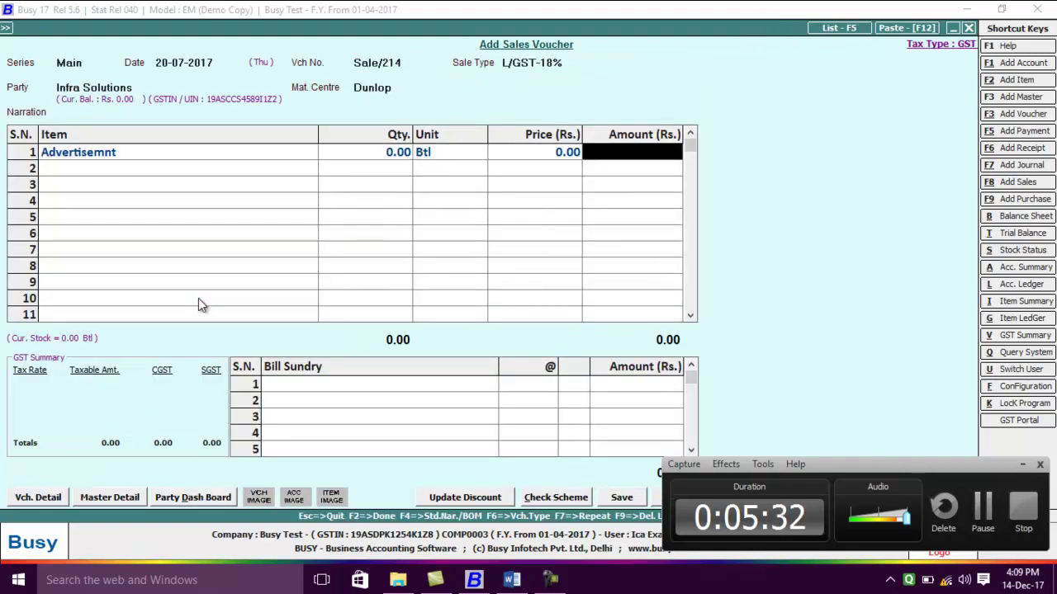
pyautogui.hotkey('alt', 'Tab')
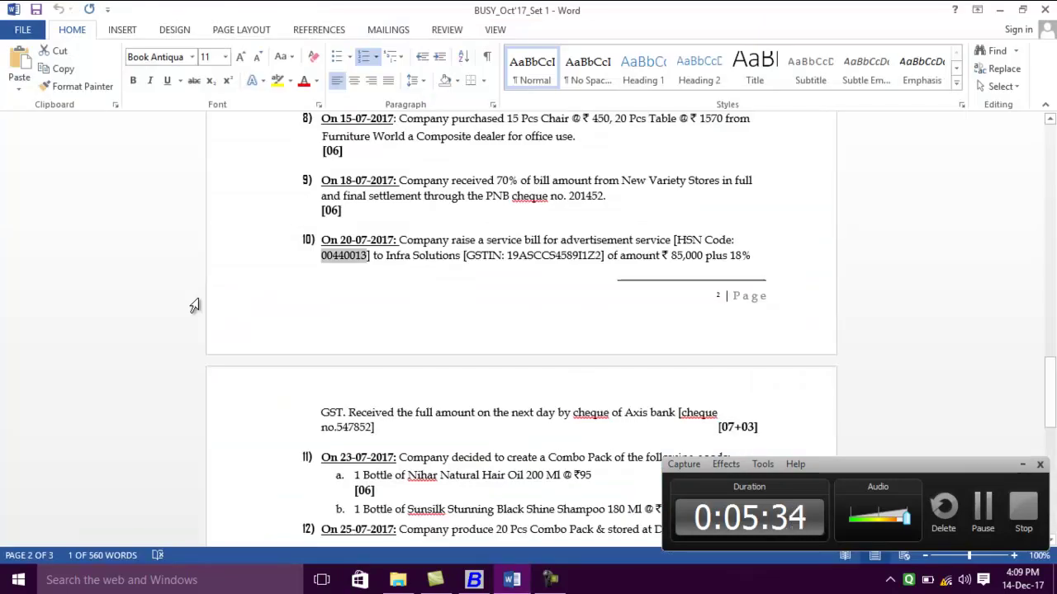
pyautogui.hotkey('alt', 'Tab')
pyautogui.write('85,000')
pyautogui.press('Return')
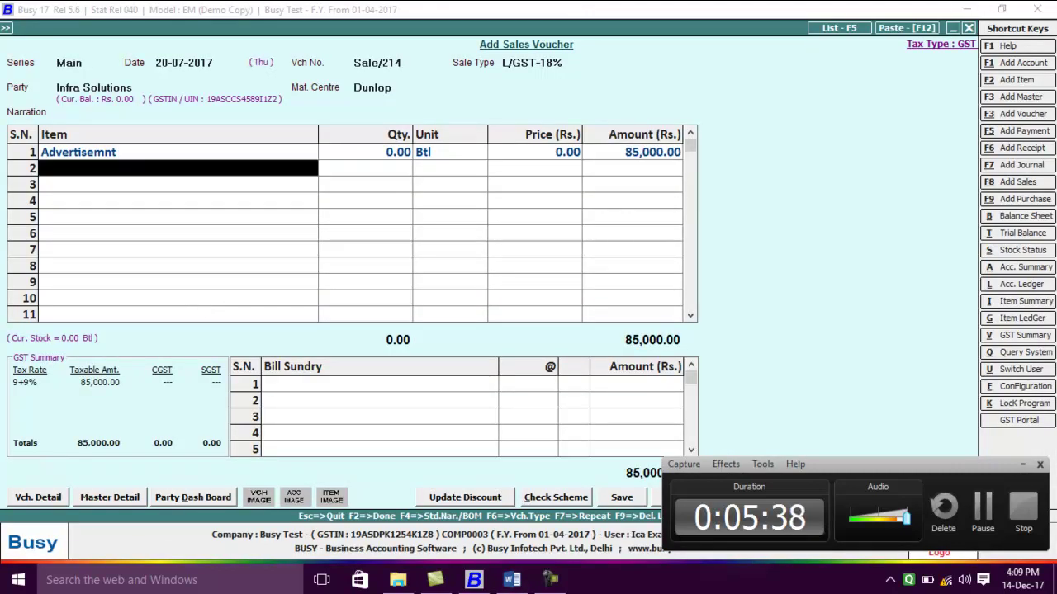
# - Add CGST and SGST at 9% each and save the 1,00,300 voucher as new reference Sale/214
pyautogui.click(337, 384)
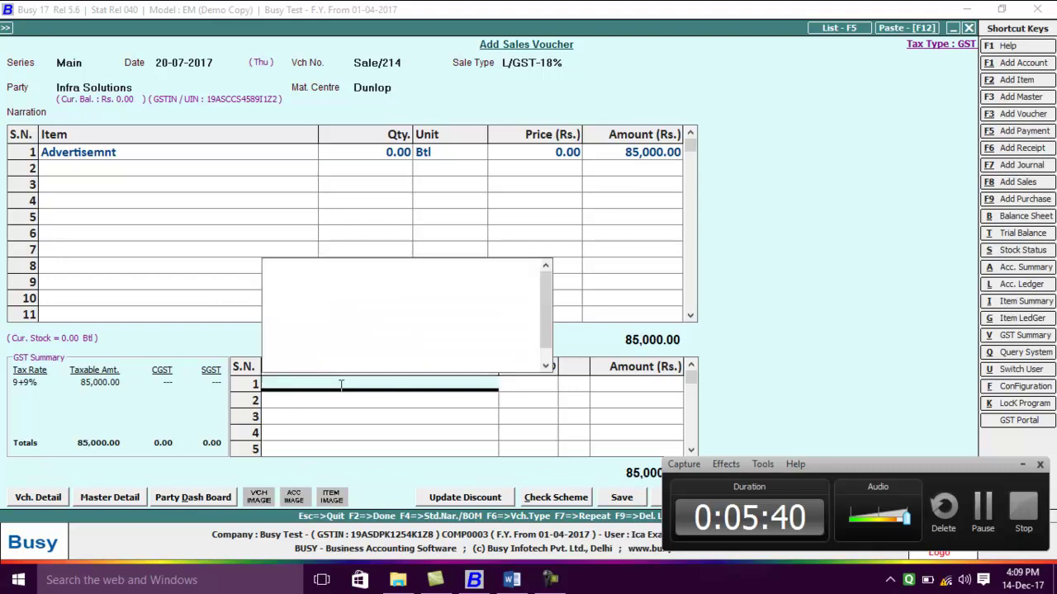
pyautogui.write('c')
pyautogui.press('Down')
pyautogui.press('Down')
pyautogui.press('Return')
pyautogui.press('Return')
pyautogui.press('Return')
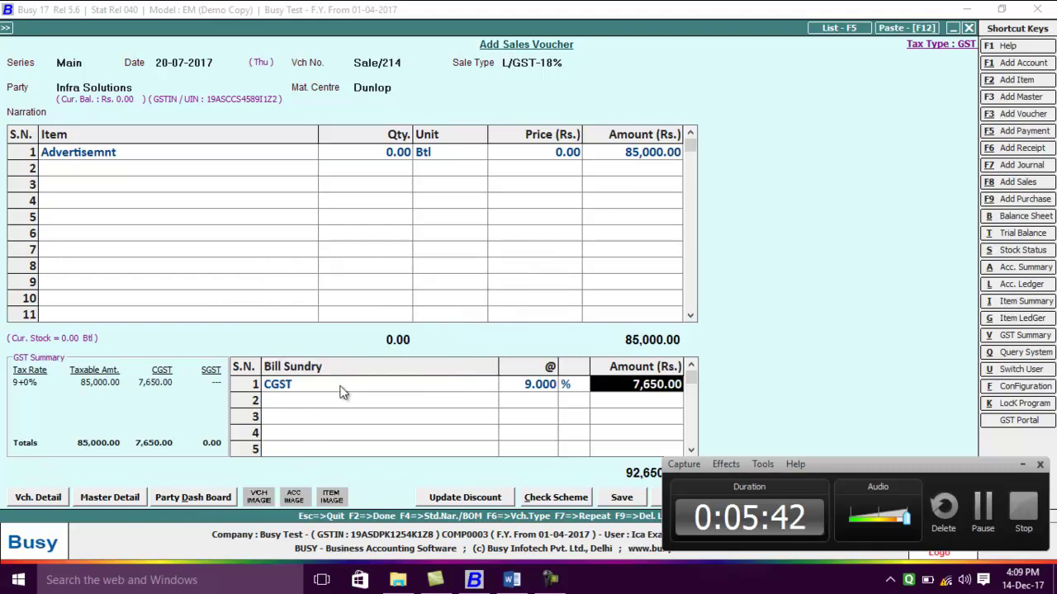
pyautogui.write('s')
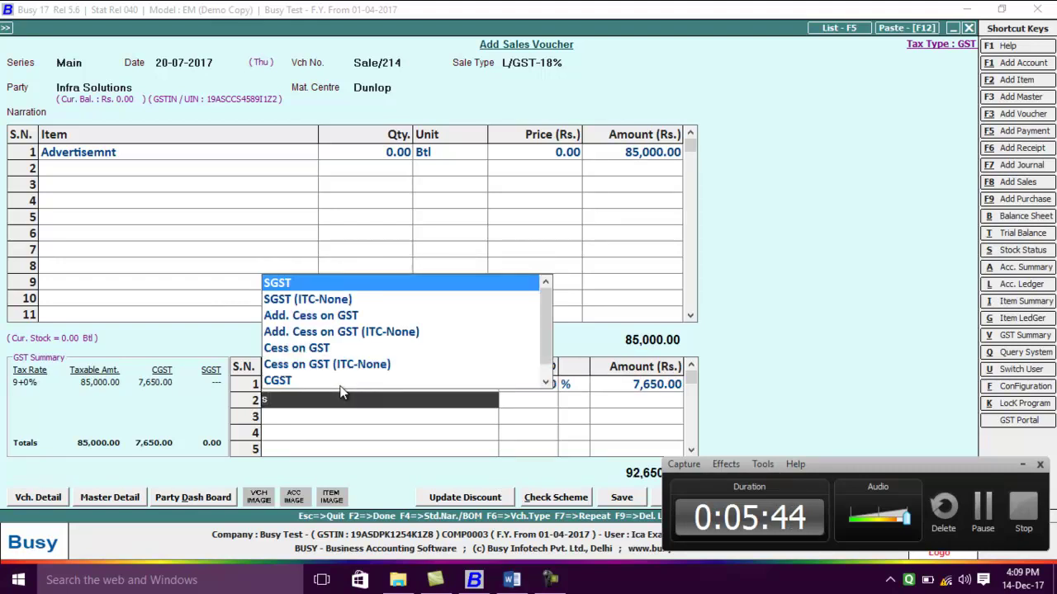
pyautogui.press('Down')
pyautogui.press('Up')
pyautogui.press('Return')
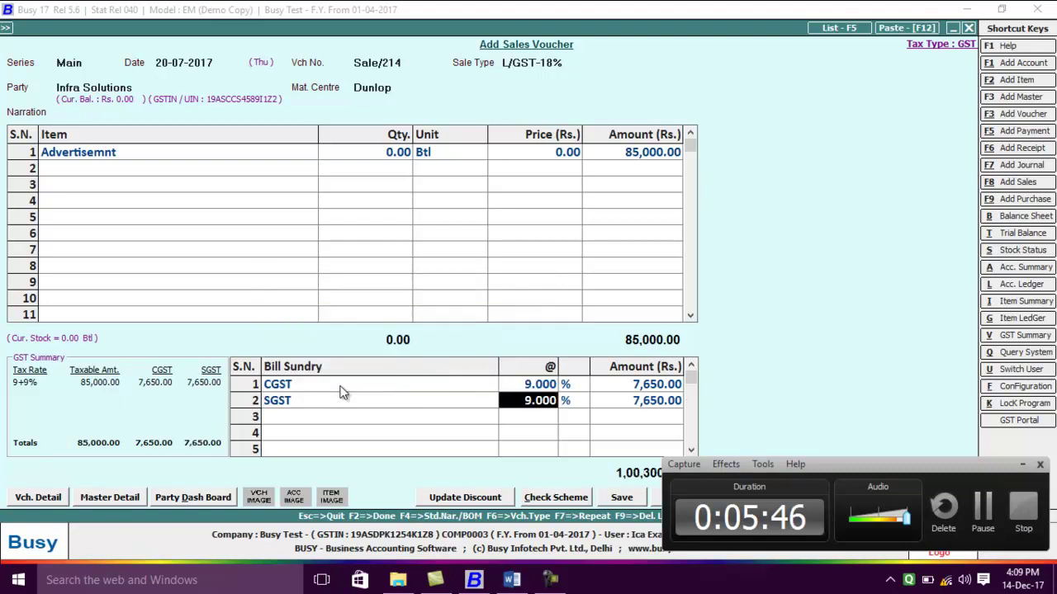
pyautogui.press('Return')
pyautogui.press('Return')
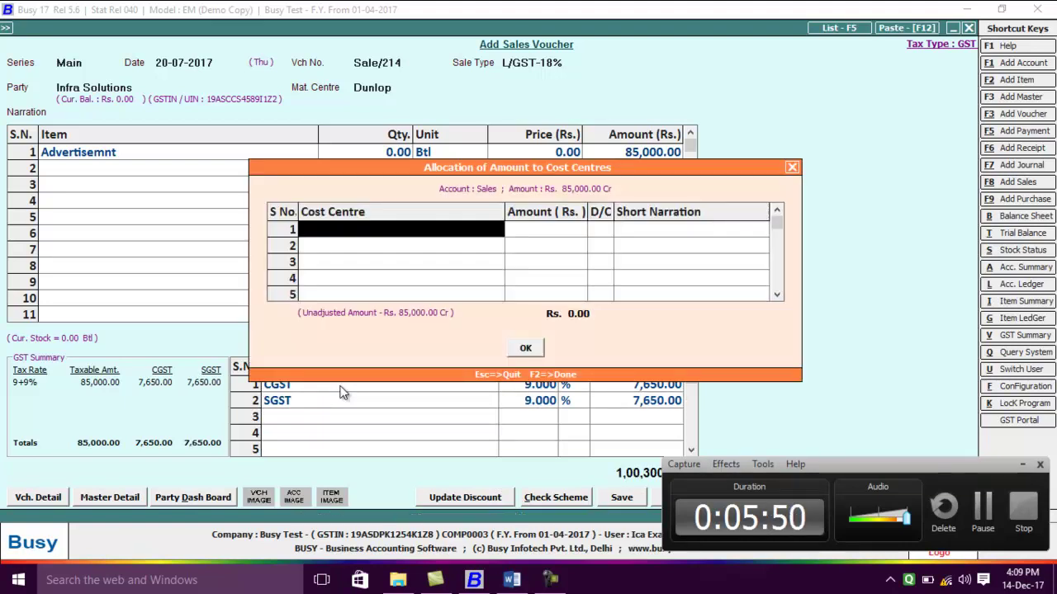
pyautogui.press('Escape')
pyautogui.press('Return')
pyautogui.press('Return')
pyautogui.press('Return')
pyautogui.press('Return')
pyautogui.press('Return')
pyautogui.press('Return')
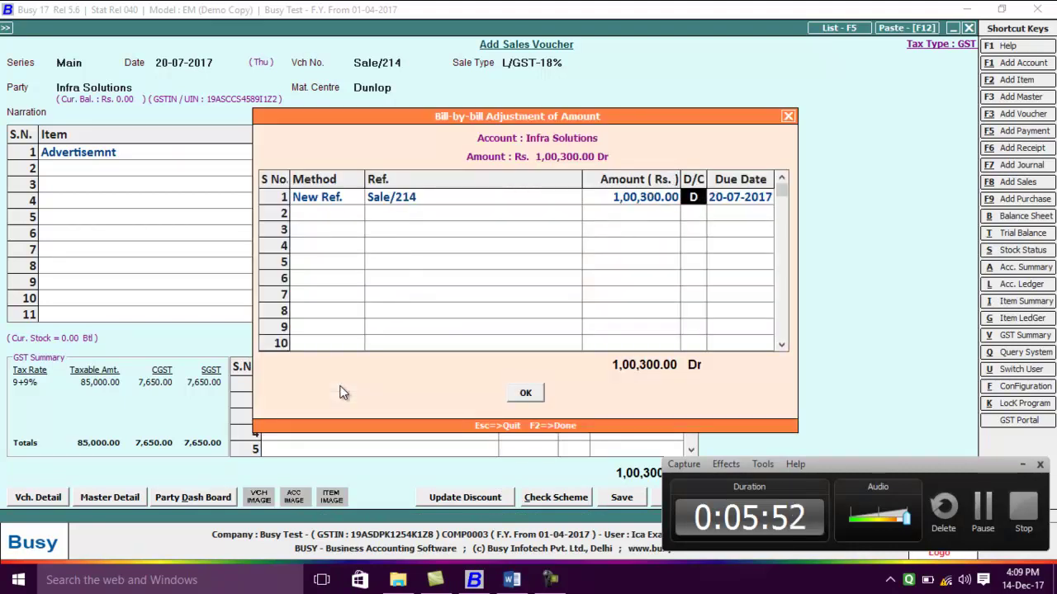
pyautogui.press('Return')
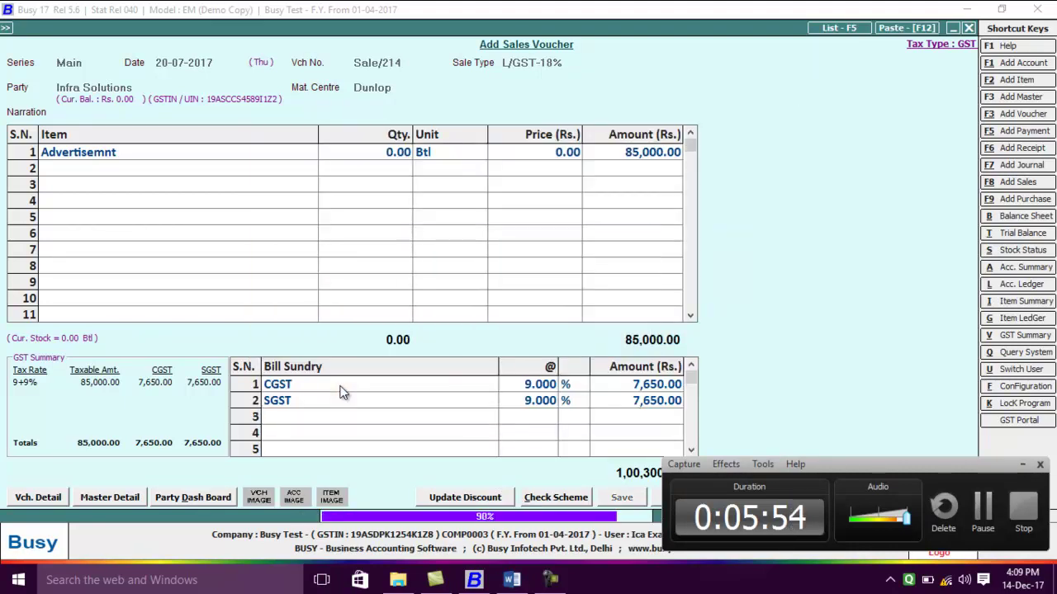
# - Skip printing the invoice and quit the blank sales voucher without saving
pyautogui.press('n')
pyautogui.hotkey('alt', 'Tab')
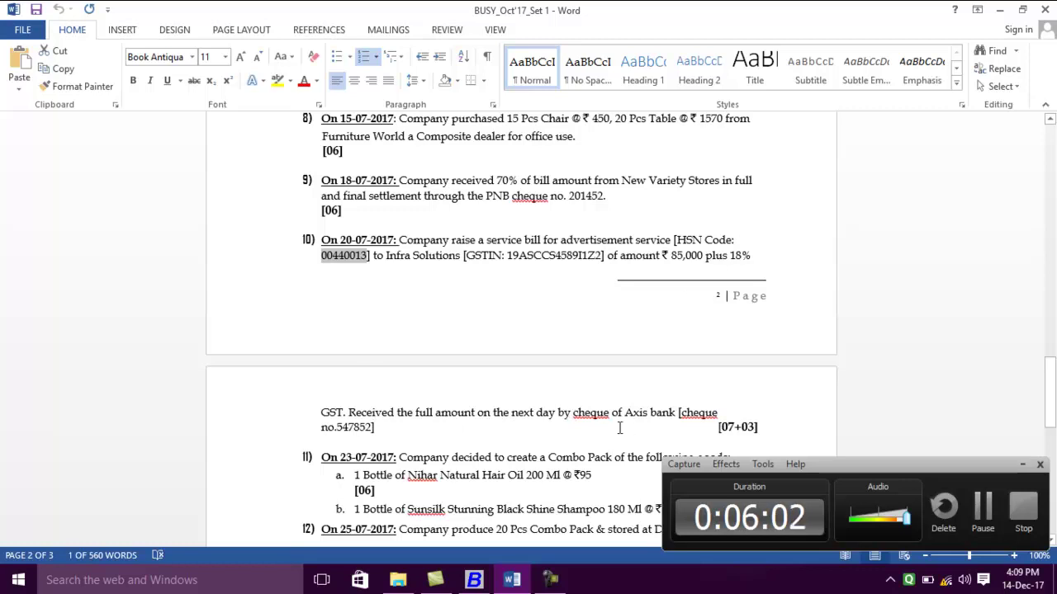
pyautogui.hotkey('alt', 'Tab')
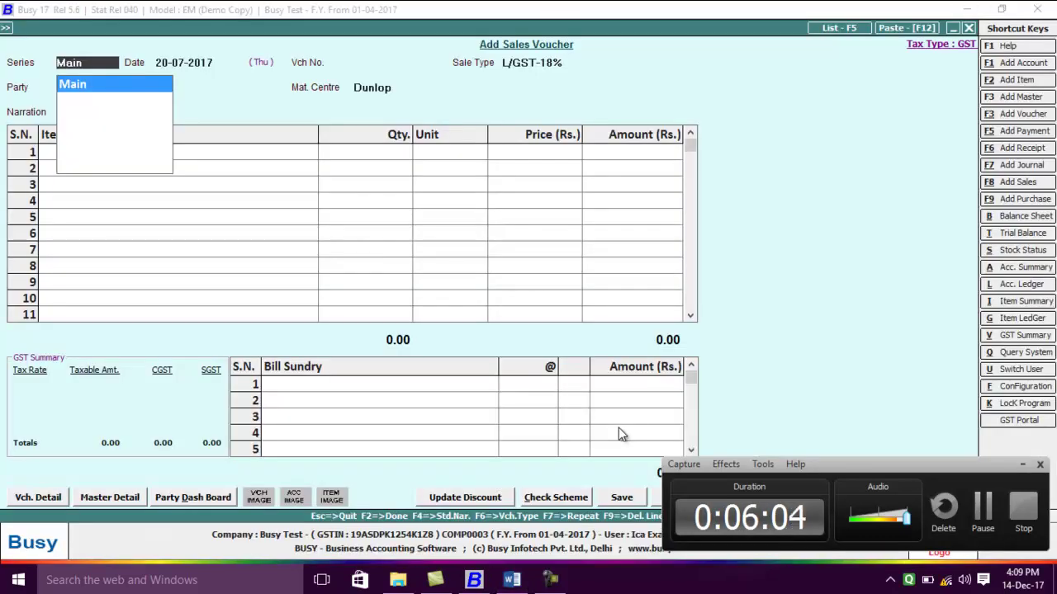
pyautogui.press('Escape')
pyautogui.press('Escape')
pyautogui.press('y')
# - Open a Main-series receipt voucher dated 20-07-2017 with GST nature Not Applicable
pyautogui.press('Down')
pyautogui.press('Down')
pyautogui.press('Down')
pyautogui.press('Down')
pyautogui.press('Down')
pyautogui.press('Down')
pyautogui.press('Down')
pyautogui.press('Down')
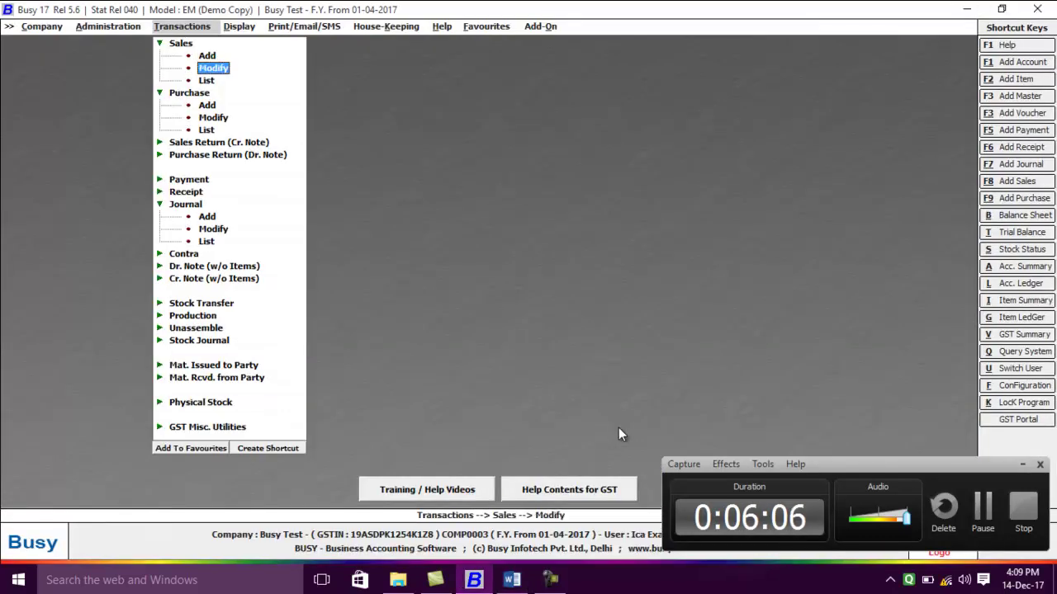
pyautogui.press('Down')
pyautogui.press('Down')
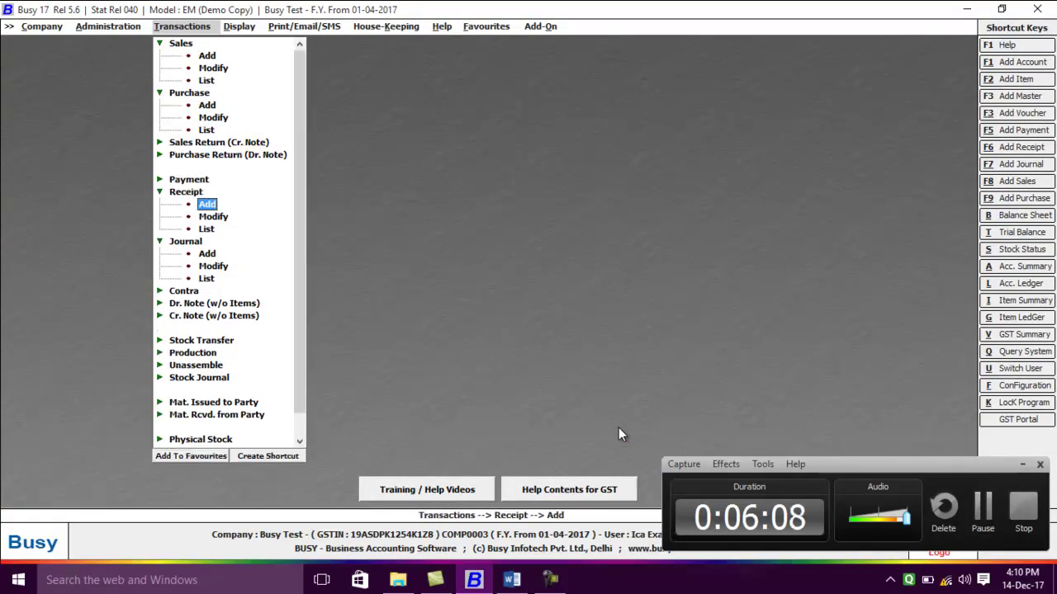
pyautogui.press('Return')
pyautogui.press('Return')
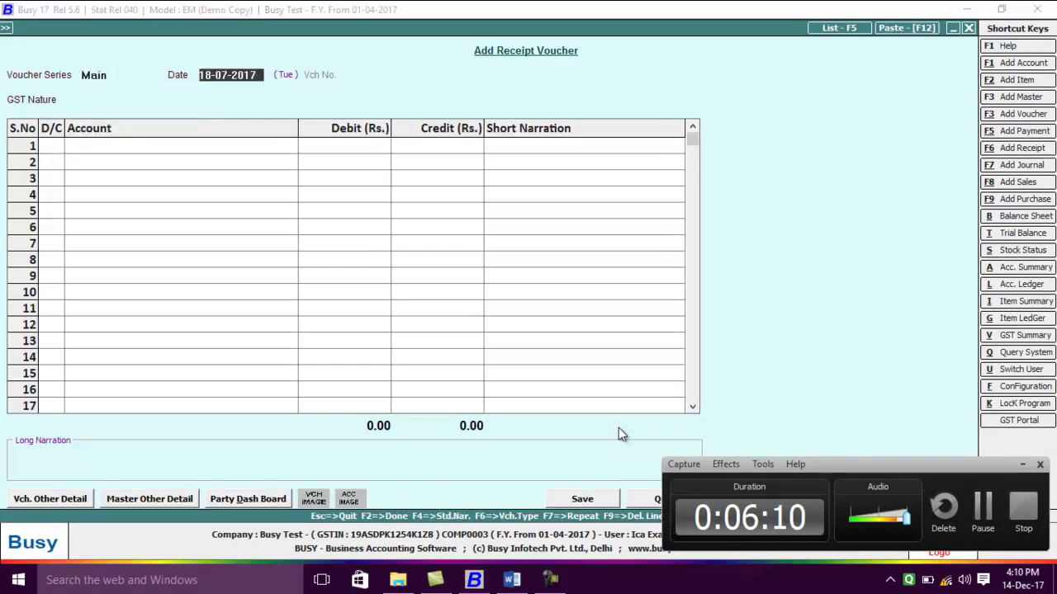
pyautogui.hotkey('alt', 'Tab')
pyautogui.hotkey('alt', 'Tab')
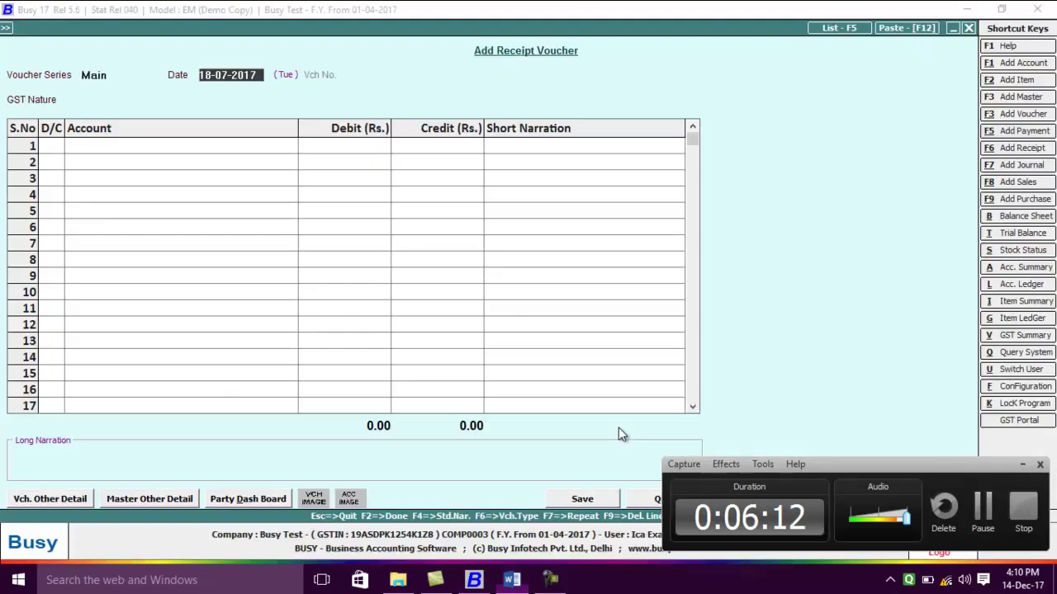
pyautogui.write('20-07')
pyautogui.press('Return')
pyautogui.press('Return')
pyautogui.press('Return')
pyautogui.hotkey('alt', 'Tab')
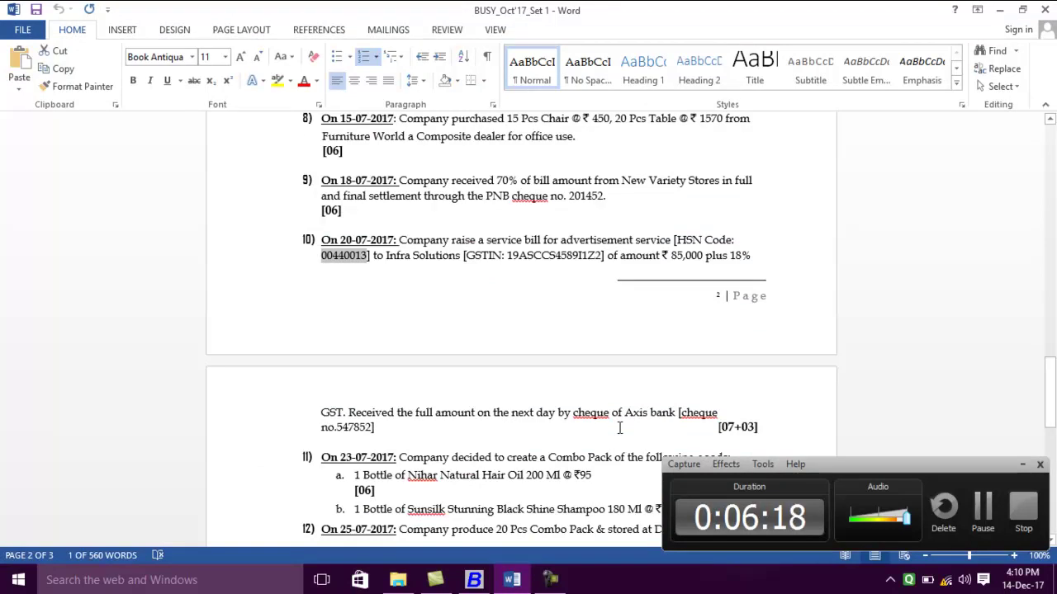
# - Credit Infra Solutions 1,00,300, debit Idbi Bank, and adjust against bill Sale/214
pyautogui.hotkey('alt', 'Tab')
pyautogui.write('i')
pyautogui.press('Down')
pyautogui.press('Down')
pyautogui.press('Down')
pyautogui.press('Down')
pyautogui.press('Down')
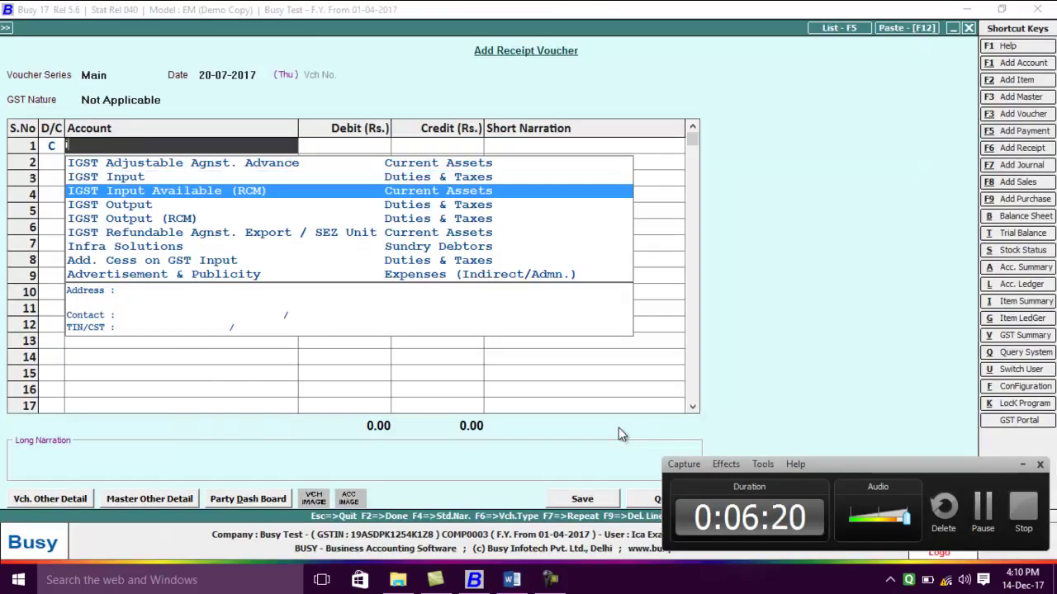
pyautogui.press('Down')
pyautogui.press('Return')
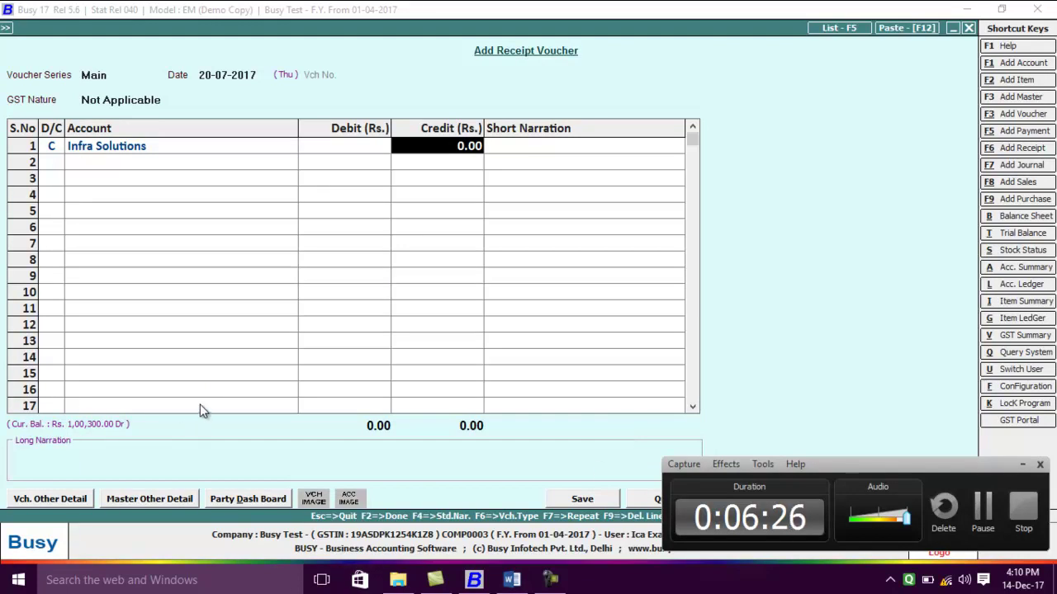
pyautogui.write('100300')
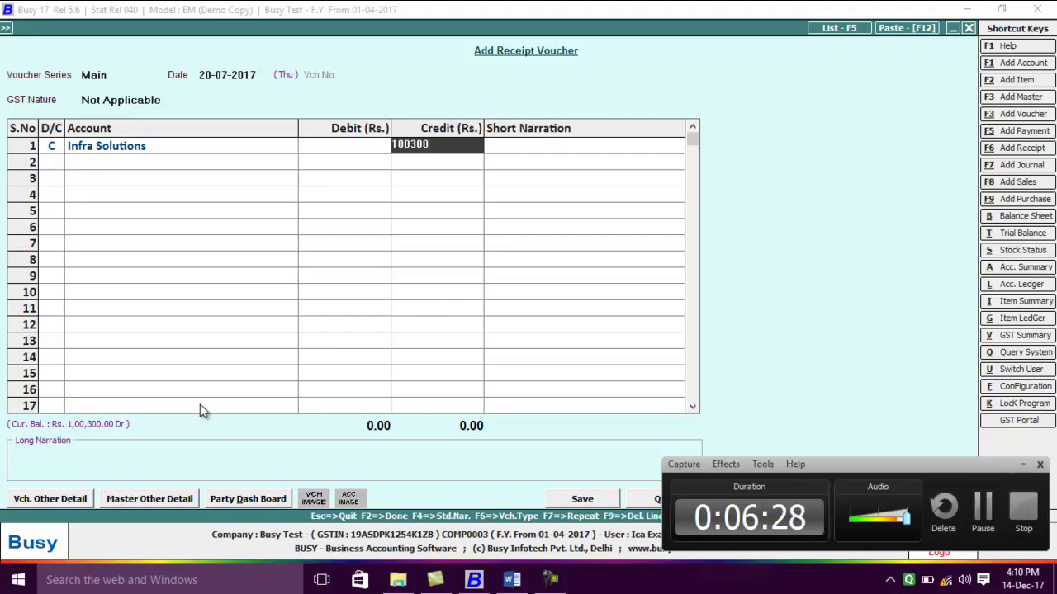
pyautogui.press('Return')
pyautogui.press('Return')
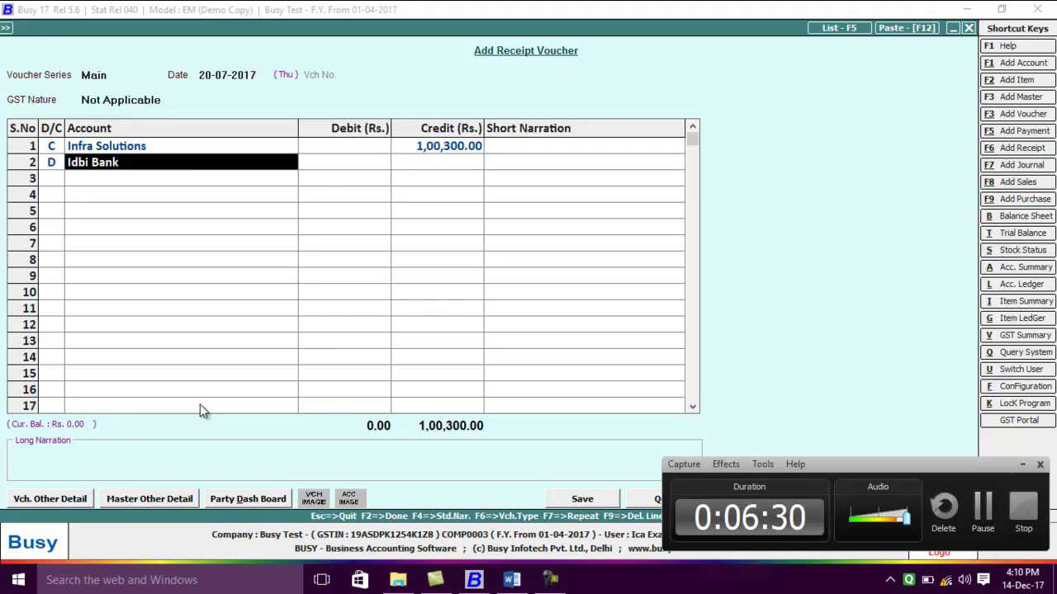
pyautogui.press('Return')
pyautogui.press('Return')
pyautogui.press('Return')
pyautogui.press('Return')
pyautogui.press('Return')
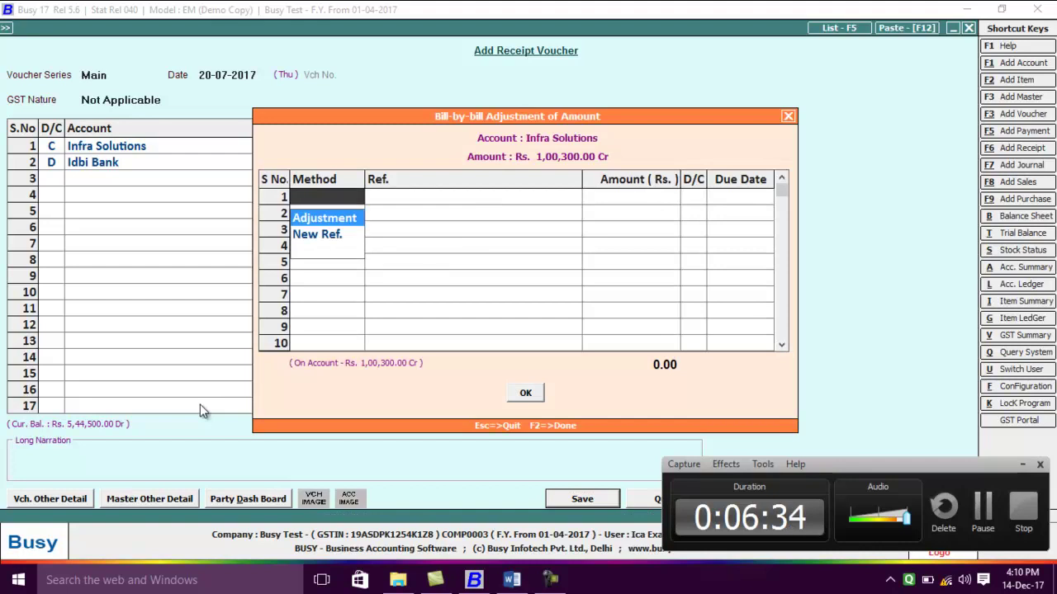
pyautogui.press('Return')
pyautogui.press('Return')
pyautogui.press('Return')
pyautogui.press('Return')
pyautogui.press('Return')
# - Bring item 11's Combo Pack task into view in Word, then quit Busy's blank receipt voucher
pyautogui.hotkey('alt', 'Tab')
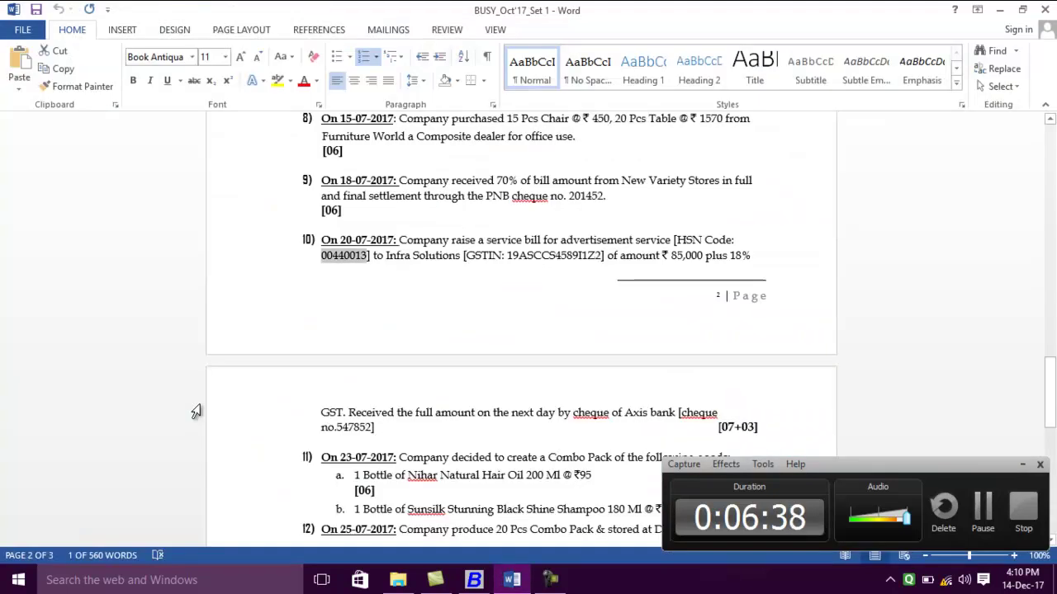
pyautogui.press('Down')
pyautogui.press('Down')
pyautogui.press('Down')
pyautogui.press('Down')
pyautogui.press('Down')
pyautogui.press('Down')
pyautogui.press('Down')
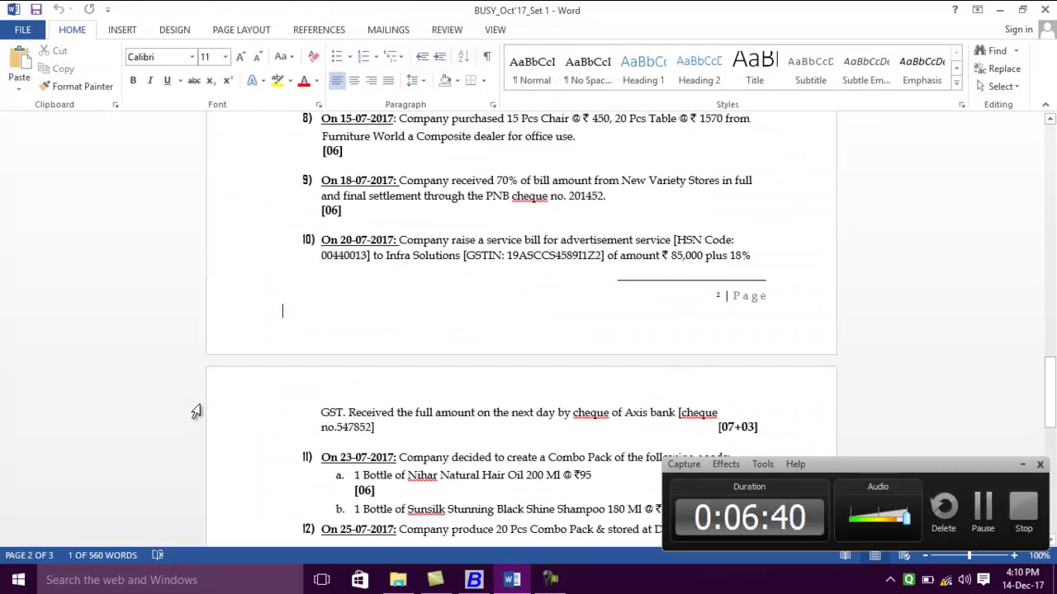
pyautogui.press('Down')
pyautogui.press('Down')
pyautogui.press('Down')
pyautogui.press('Down')
pyautogui.press('Down')
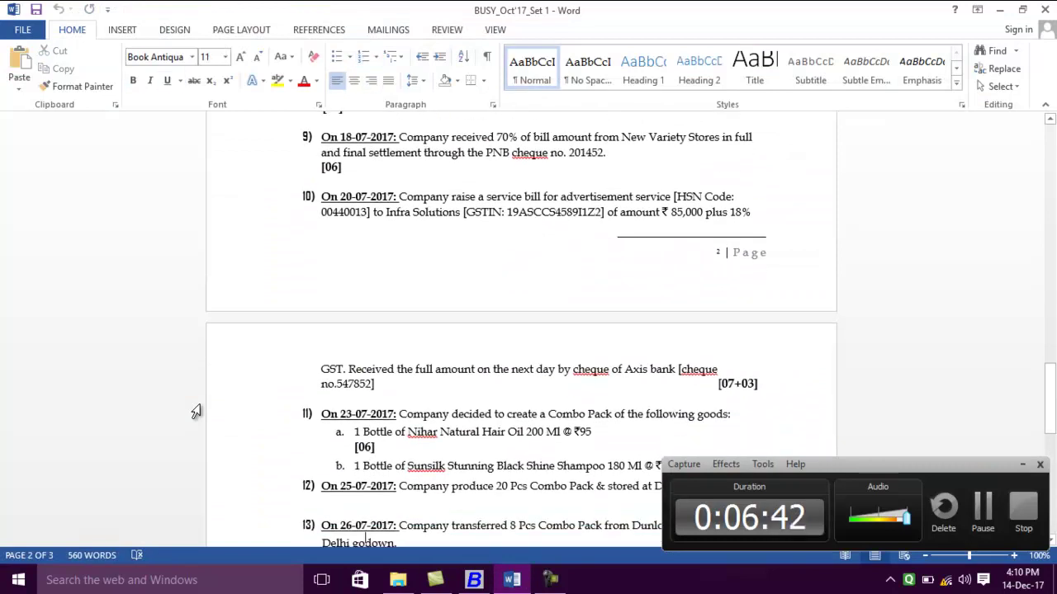
pyautogui.press('Up')
pyautogui.press('Up')
pyautogui.press('Up')
pyautogui.press('Up')
pyautogui.press('Up')
pyautogui.press('Up')
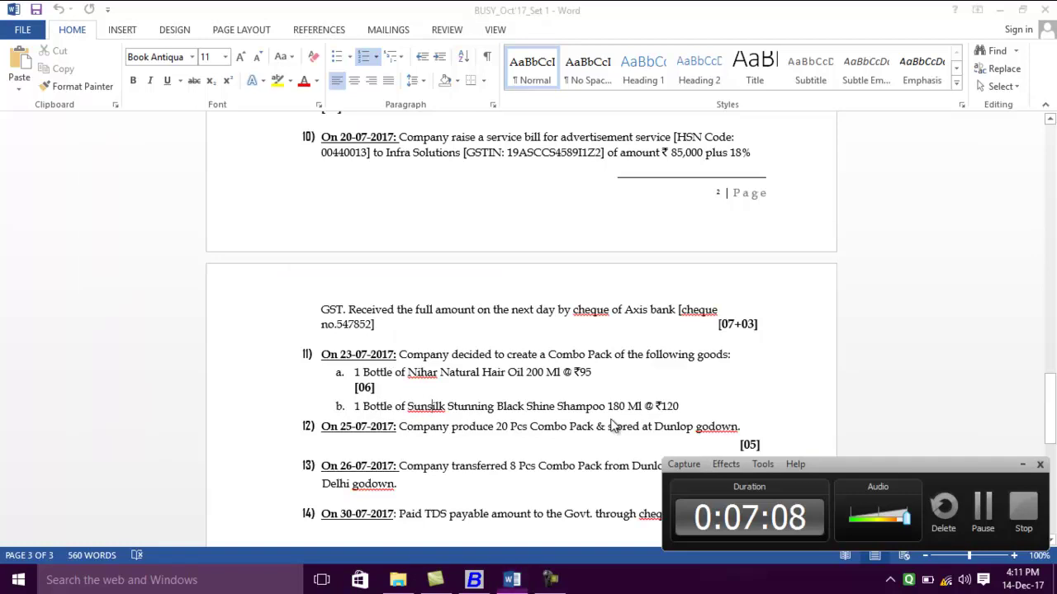
pyautogui.hotkey('alt', 'Tab')
pyautogui.press('Escape')
pyautogui.press('Escape')
# - Quit the unsaved voucher without saving and move over to the Administration menu
pyautogui.press('Return')
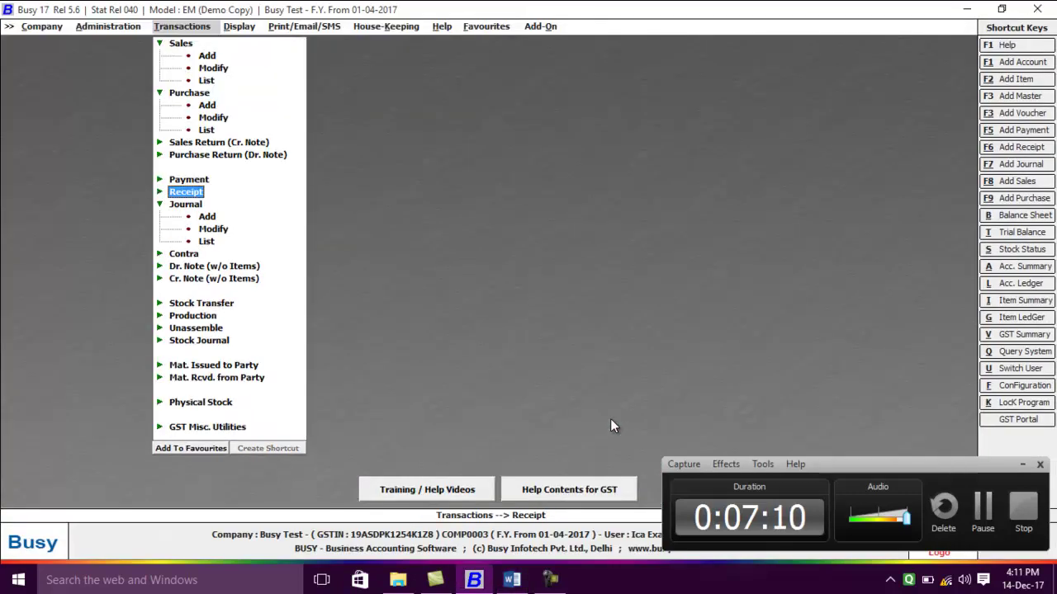
pyautogui.press('Escape')
pyautogui.press('Left')
pyautogui.press('Return')
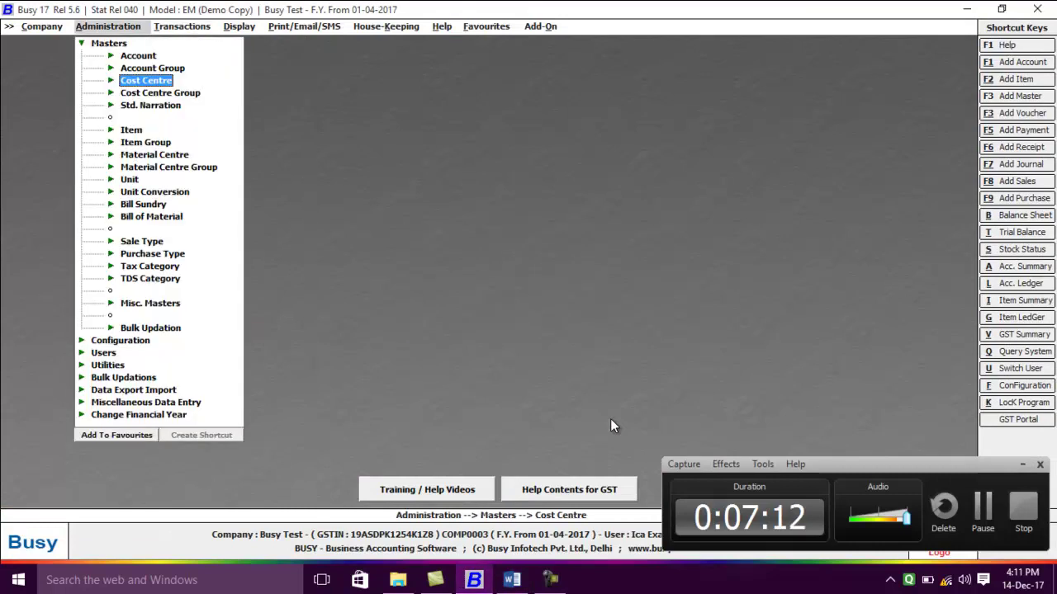
pyautogui.press('Up')
pyautogui.press('Down')
pyautogui.press('Down')
pyautogui.press('Down')
pyautogui.press('Down')
pyautogui.press('Down')
pyautogui.press('Down')
pyautogui.press('Down')
pyautogui.press('Down')
pyautogui.press('Down')
pyautogui.press('Down')
pyautogui.press('Down')
pyautogui.press('Down')
pyautogui.press('Down')
pyautogui.press('Down')
pyautogui.press('Down')
pyautogui.press('Down')
# - Keep Enable Manufacturing Features ticked in the Inventory options, save, and back out to Features / Options
pyautogui.press('Down')
pyautogui.press('Down')
pyautogui.press('Return')
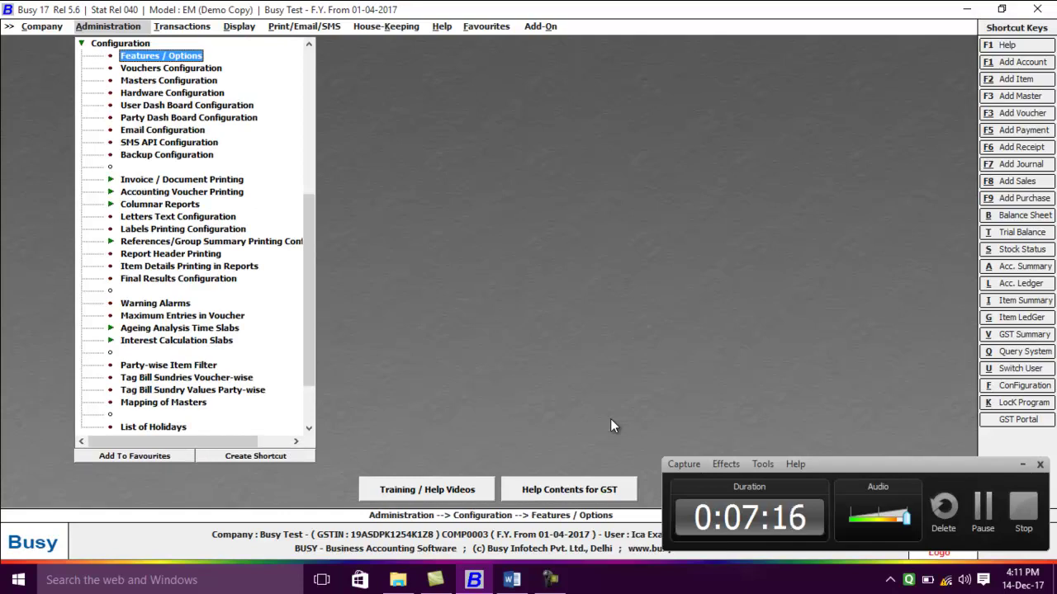
pyautogui.press('Return')
pyautogui.press('Down')
pyautogui.press('Down')
pyautogui.press('Down')
pyautogui.press('Down')
pyautogui.press('Down')
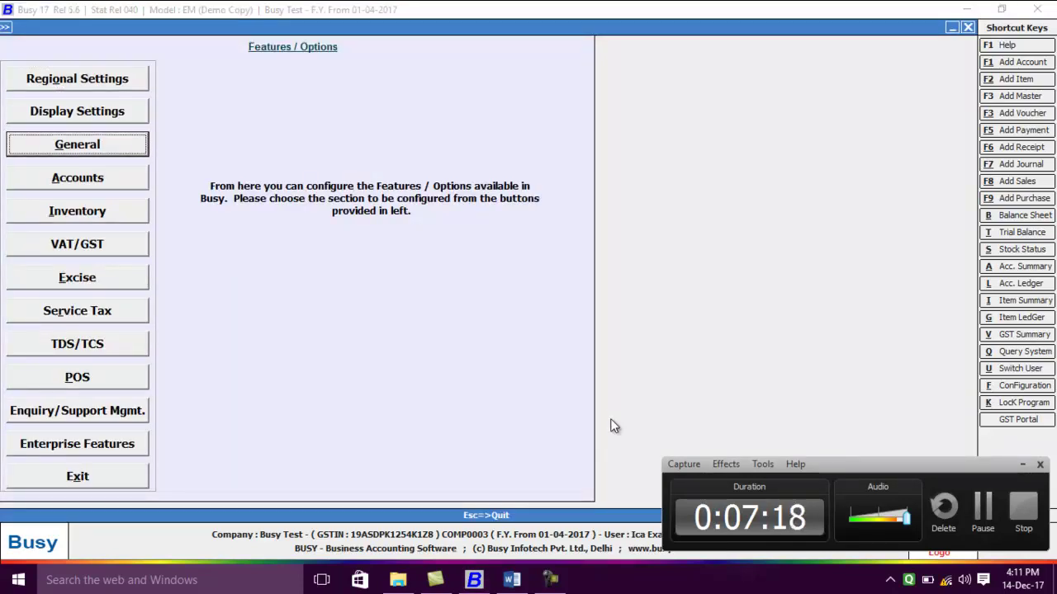
pyautogui.press('Up')
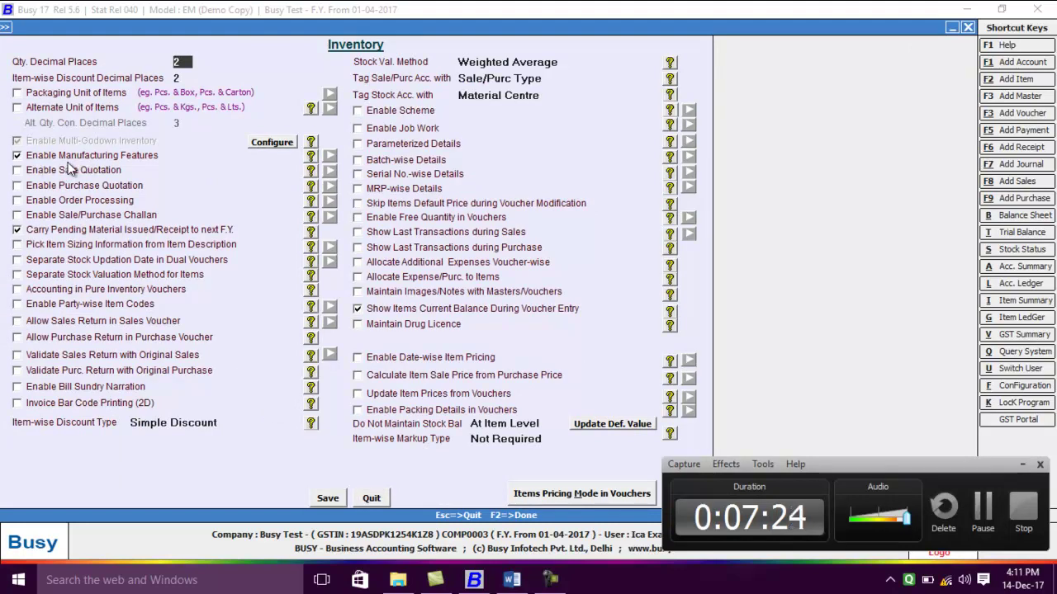
pyautogui.click(325, 498)
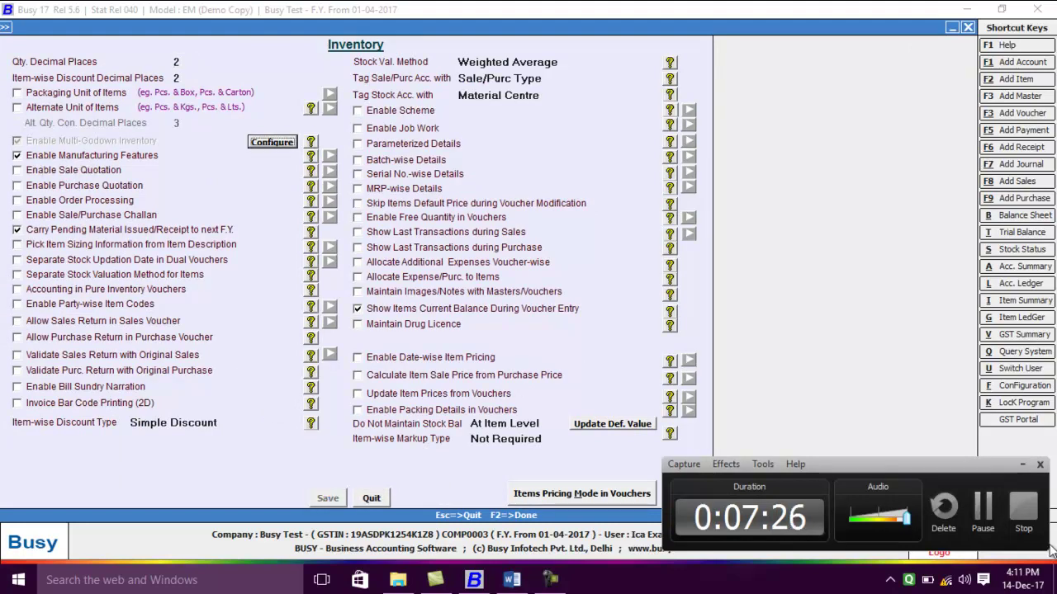
pyautogui.press('Escape')
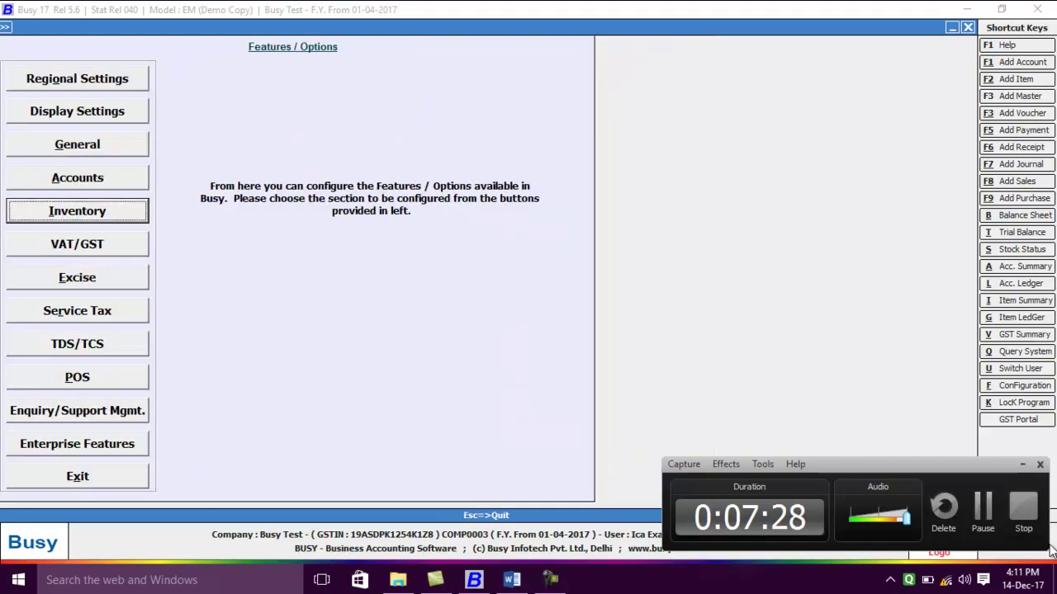
pyautogui.press('Escape')
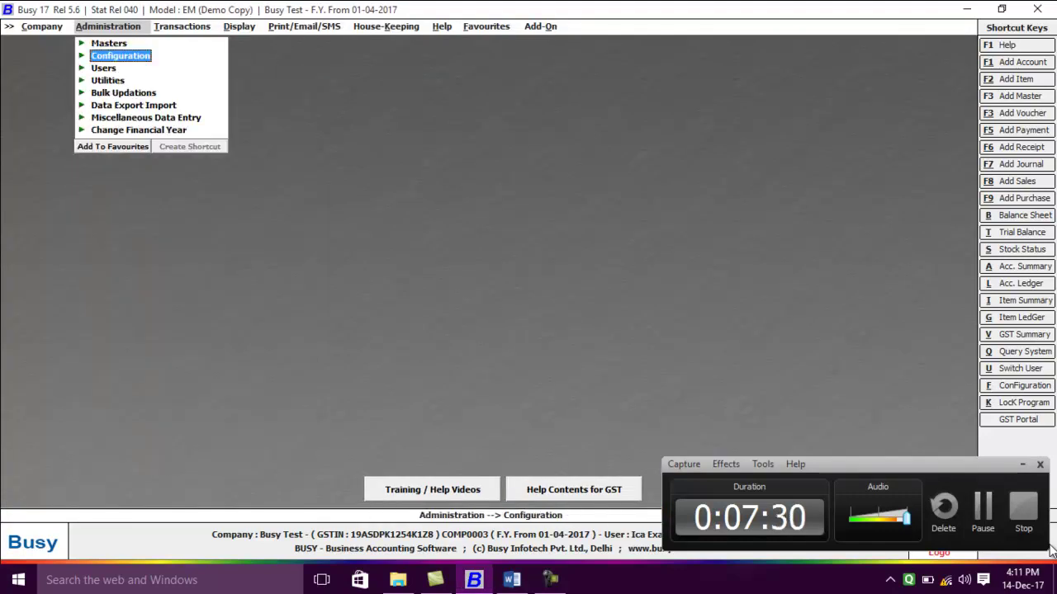
# - Open a new Bill of Material form under Administration > Masters
pyautogui.press('Escape')
pyautogui.press('Escape')
pyautogui.press('Escape')
pyautogui.press('Return')
pyautogui.press('Up')
pyautogui.press('Return')
pyautogui.press('Down')
pyautogui.press('Down')
pyautogui.press('Down')
pyautogui.press('Down')
pyautogui.press('Down')
pyautogui.press('Down')
pyautogui.press('Down')
pyautogui.press('Down')
pyautogui.press('Down')
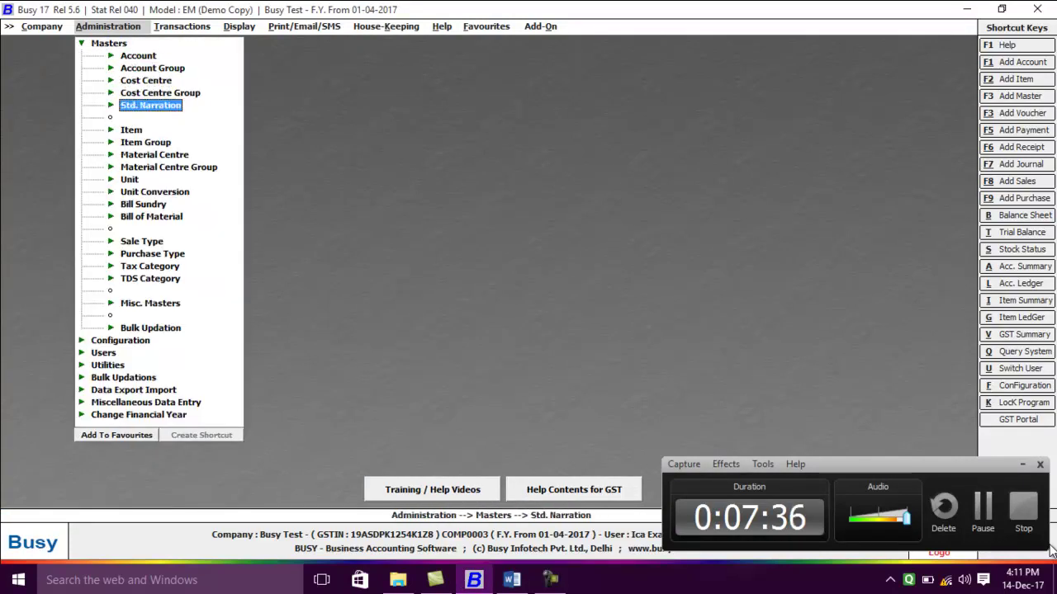
pyautogui.press('Down')
pyautogui.press('Down')
pyautogui.press('Down')
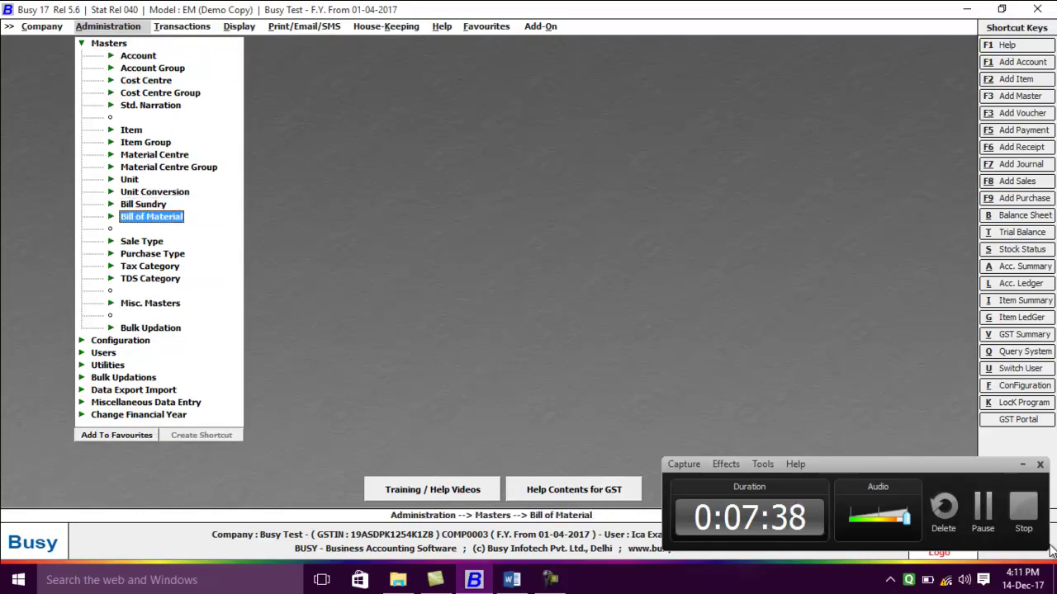
pyautogui.press('Return')
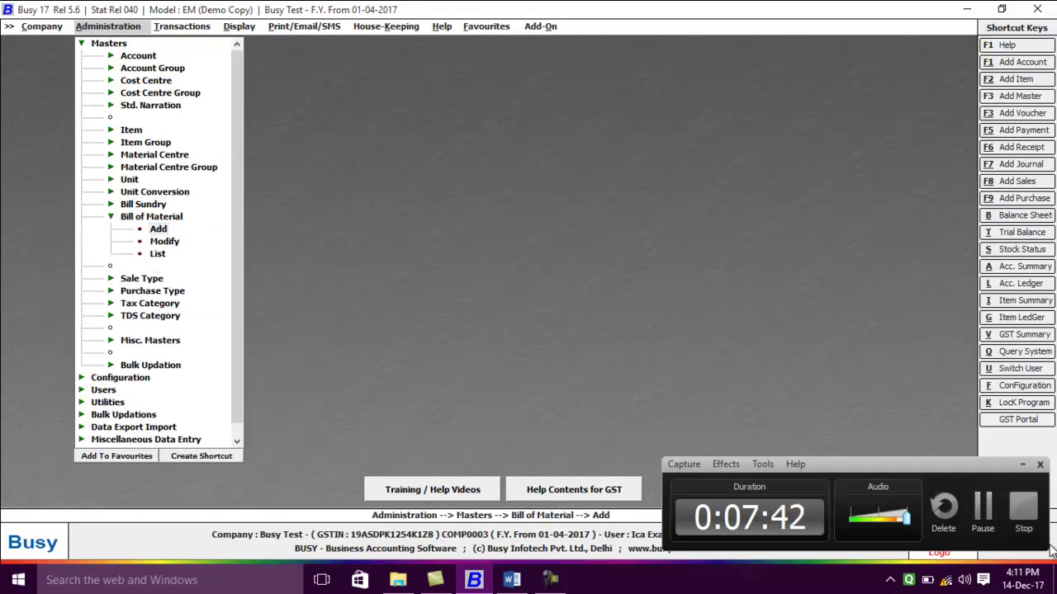
pyautogui.press('Return')
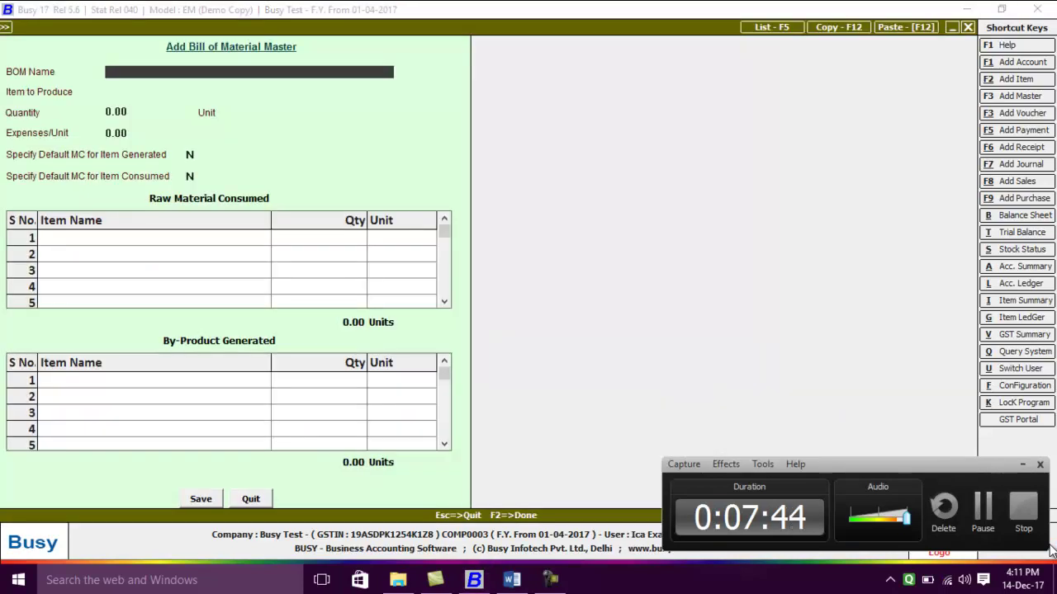
# - Name the BOM Combo Pack and start a new item to produce named 'combo pack'
pyautogui.write('combo pan')
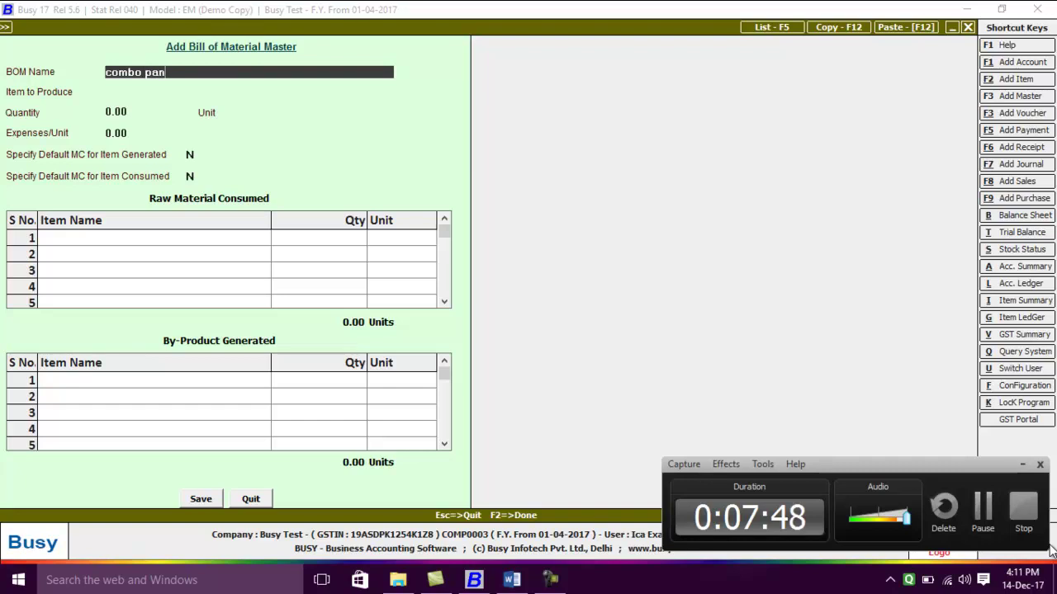
pyautogui.press('BackSpace')
pyautogui.write('ck')
pyautogui.press('Return')
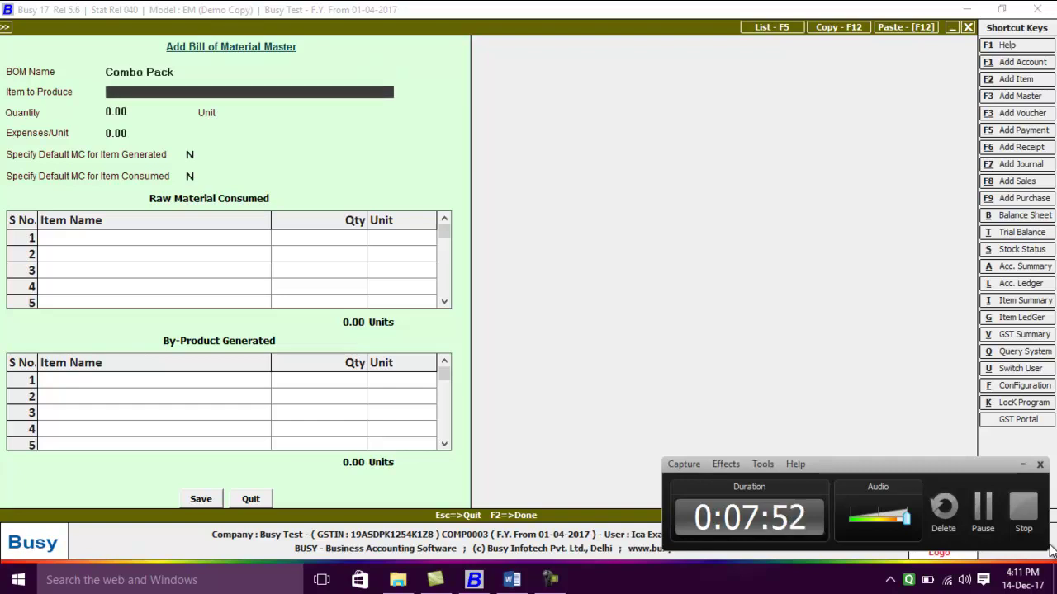
pyautogui.press('F3')
pyautogui.write('combo pack')
# - Accept Combo Pack as item and print name, with group General and unit Pcs
pyautogui.press('Return')
pyautogui.press('Return')
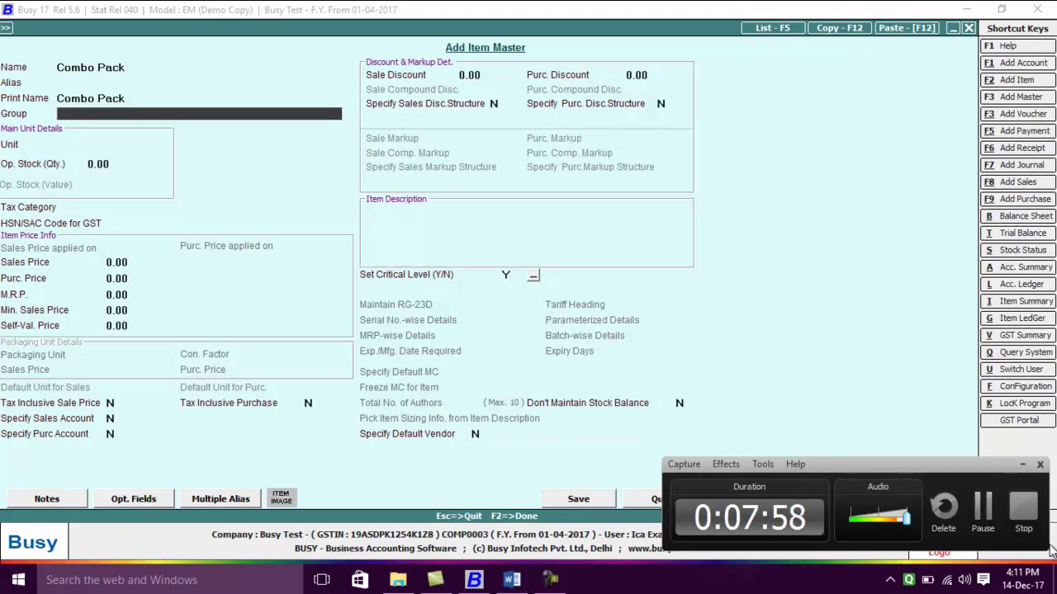
pyautogui.press('Return')
pyautogui.hotkey('alt', 'Tab')
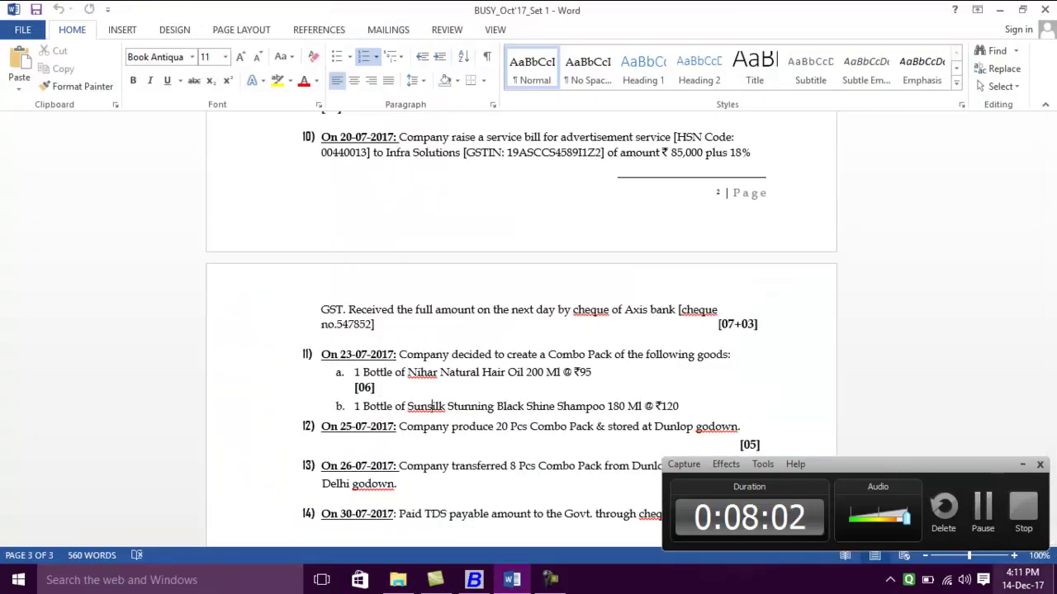
pyautogui.hotkey('alt', 'Tab')
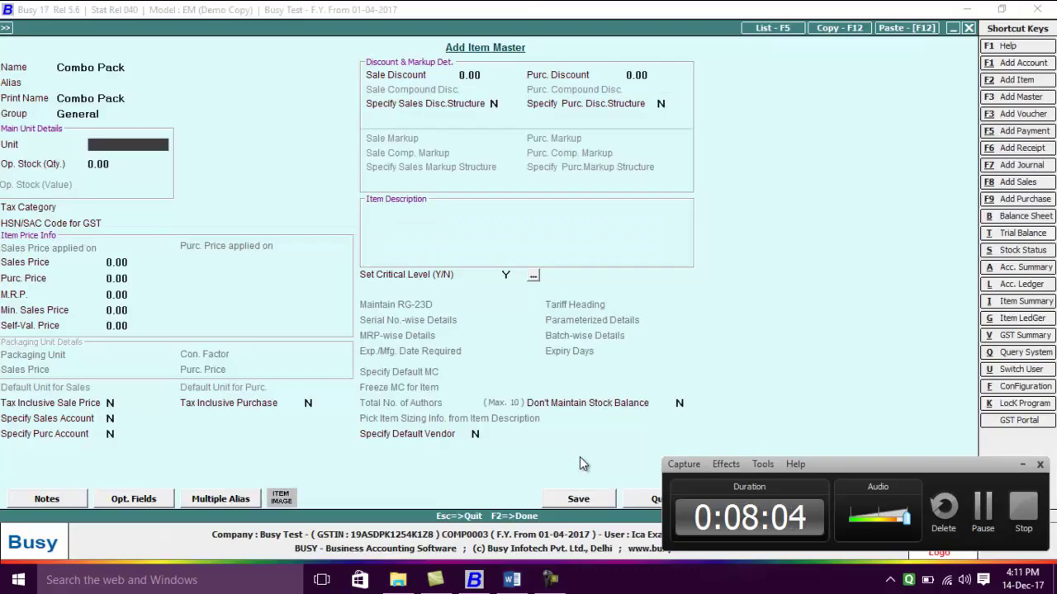
pyautogui.press('Return')
pyautogui.press('Return')
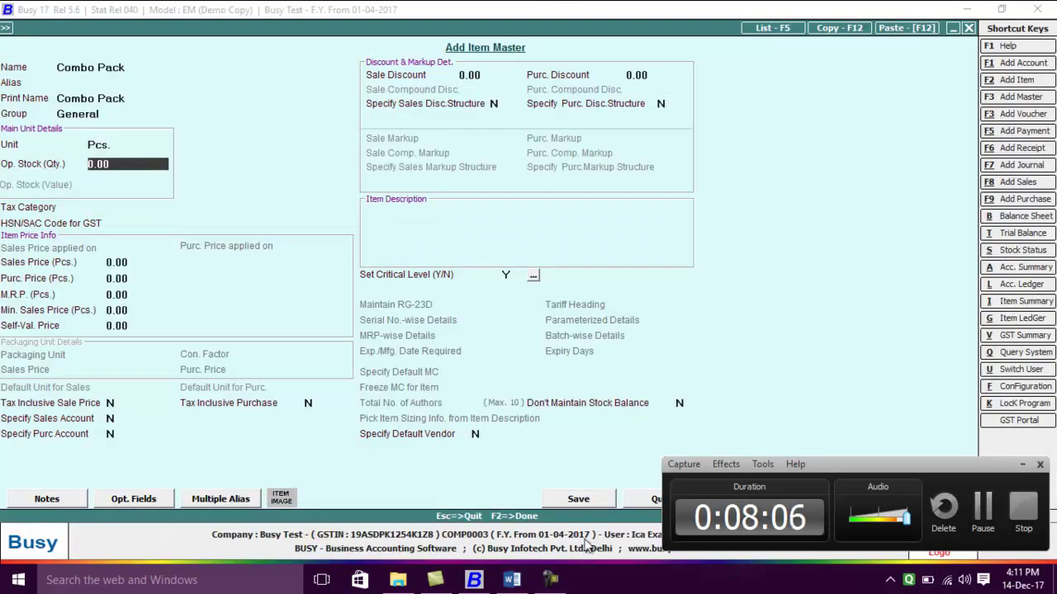
pyautogui.press('Return')
# - Set tax category GST 18% and HSN 25415478, then save the item back to the BOM
pyautogui.hotkey('alt', 'Tab')
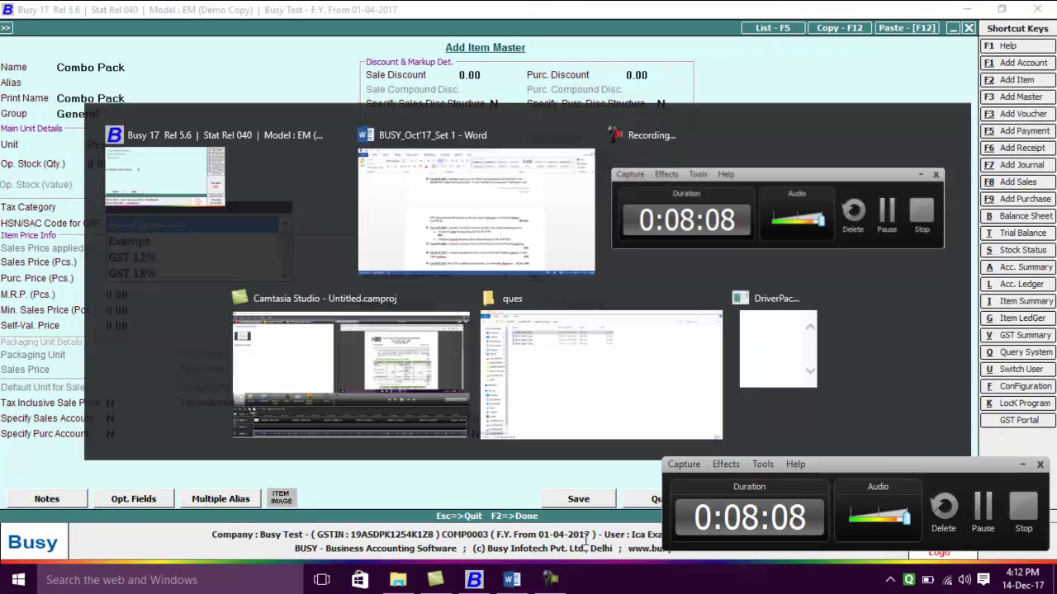
pyautogui.scroll(-2, 499, 413)
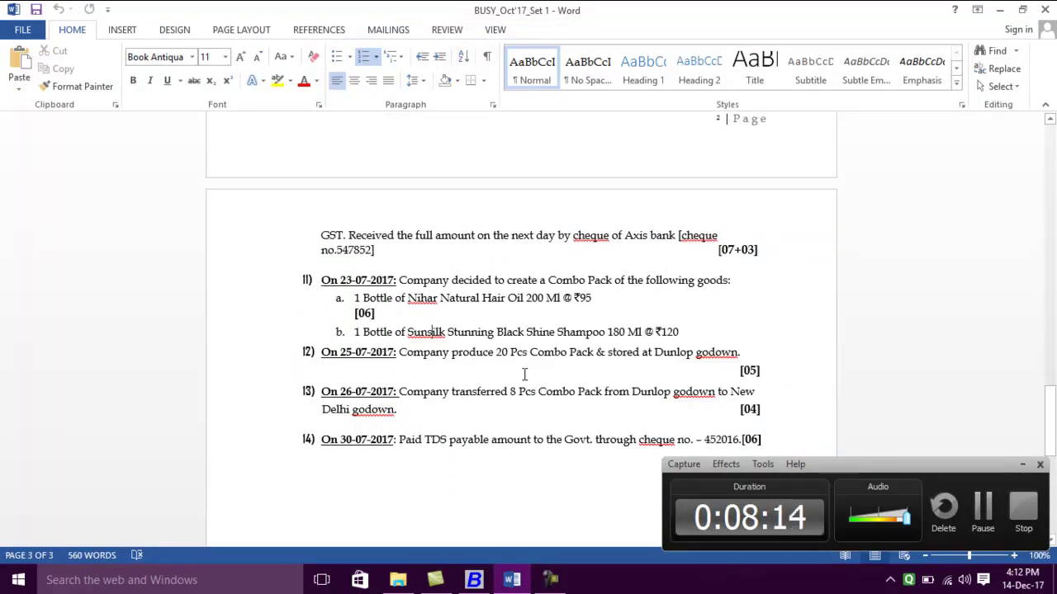
pyautogui.hotkey('alt', 'Tab')
pyautogui.press('Down')
pyautogui.press('Down')
pyautogui.press('Down')
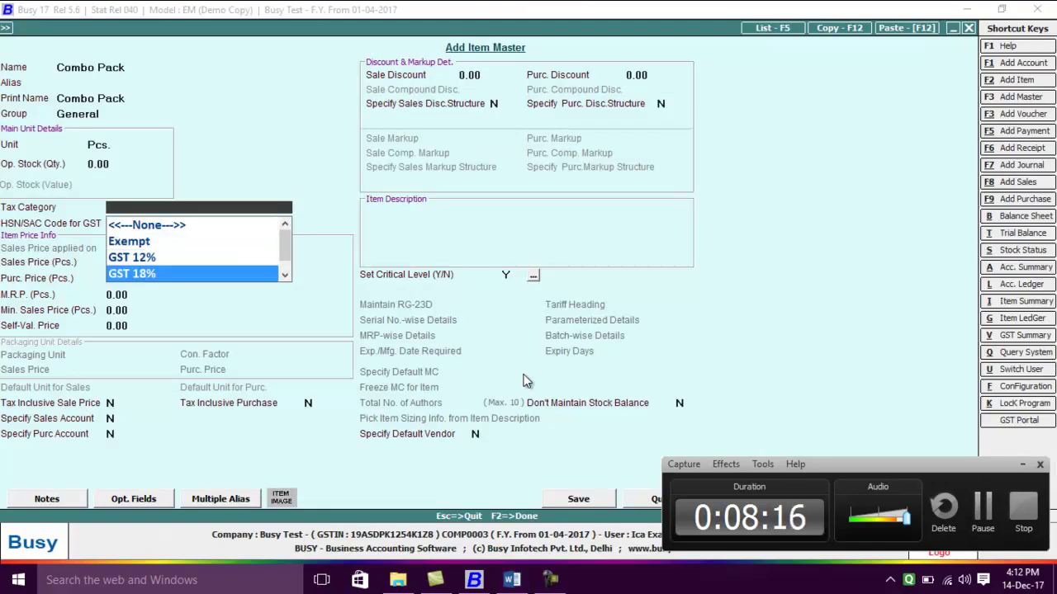
pyautogui.press('Return')
pyautogui.write('254154')
pyautogui.press('Return')
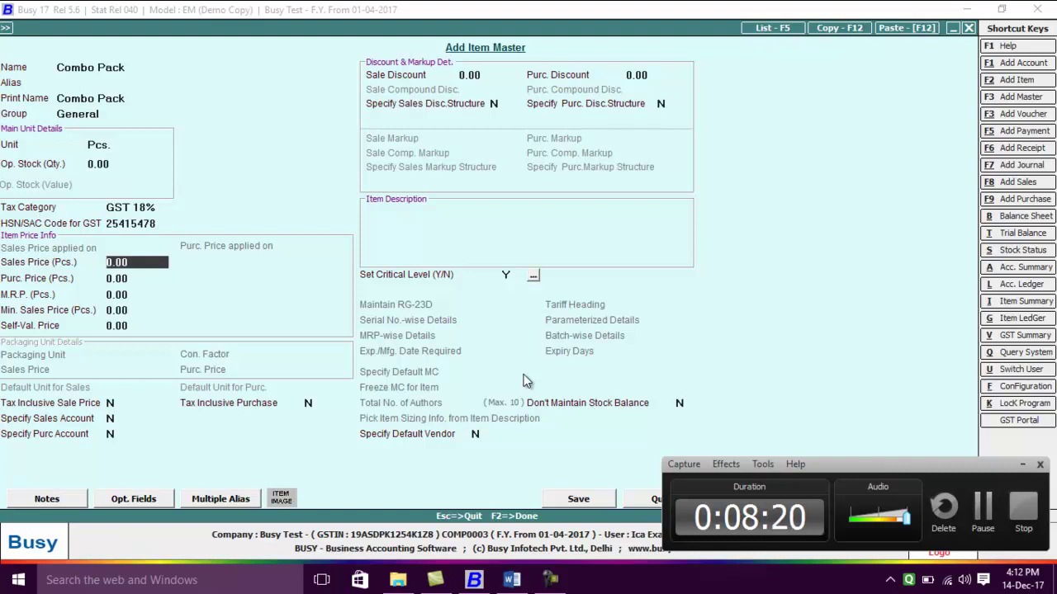
pyautogui.press('F2')
pyautogui.press('Return')
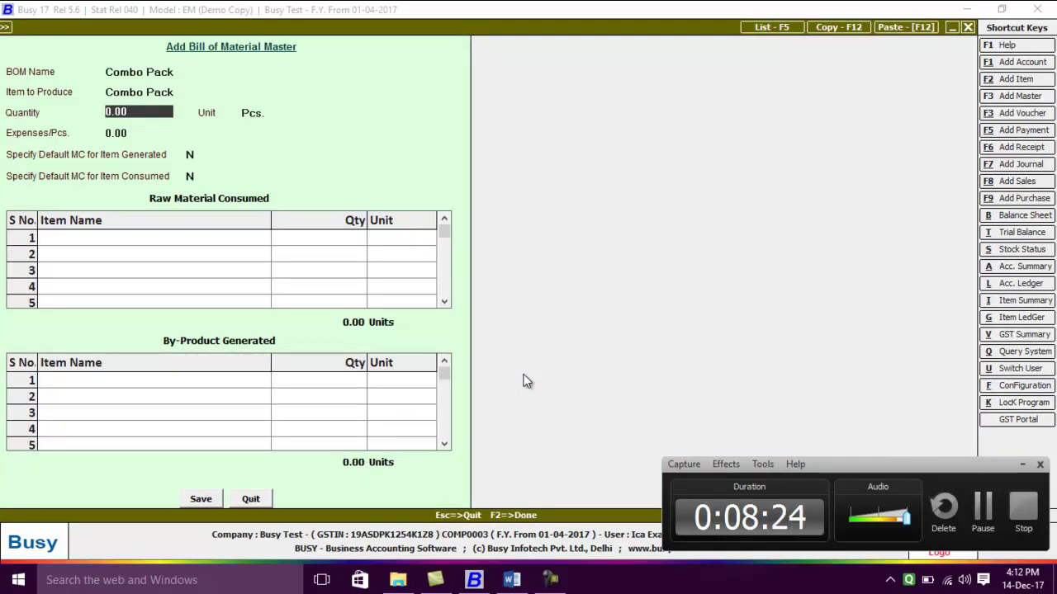
# - Set BOM quantity 1 and add Nihar Natural Hair Oil at 1 Btl
pyautogui.press('Return')
pyautogui.press('Return')
pyautogui.press('Return')
pyautogui.press('Return')
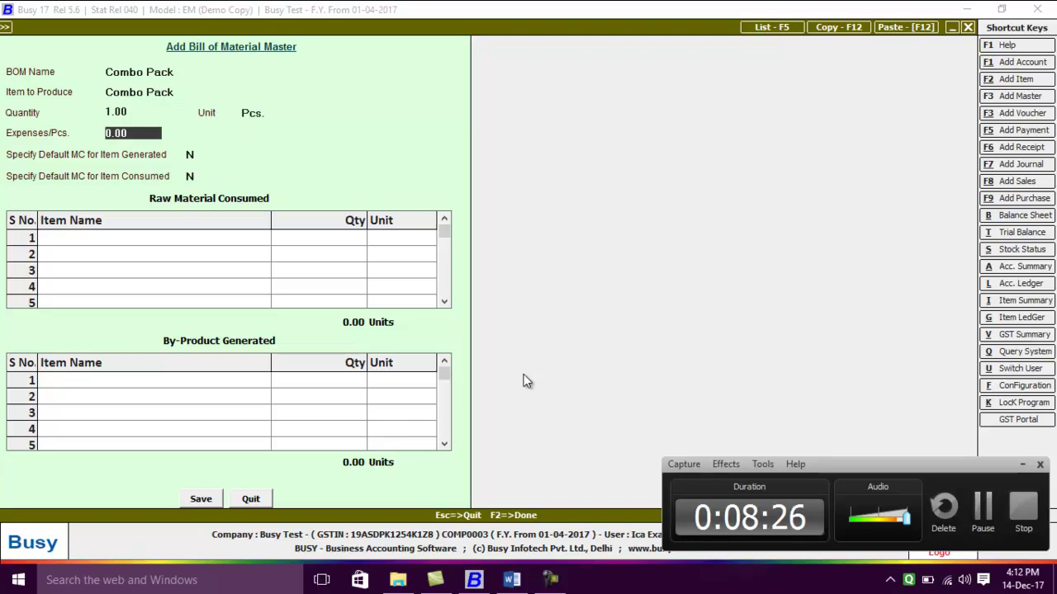
pyautogui.hotkey('alt', 'Tab')
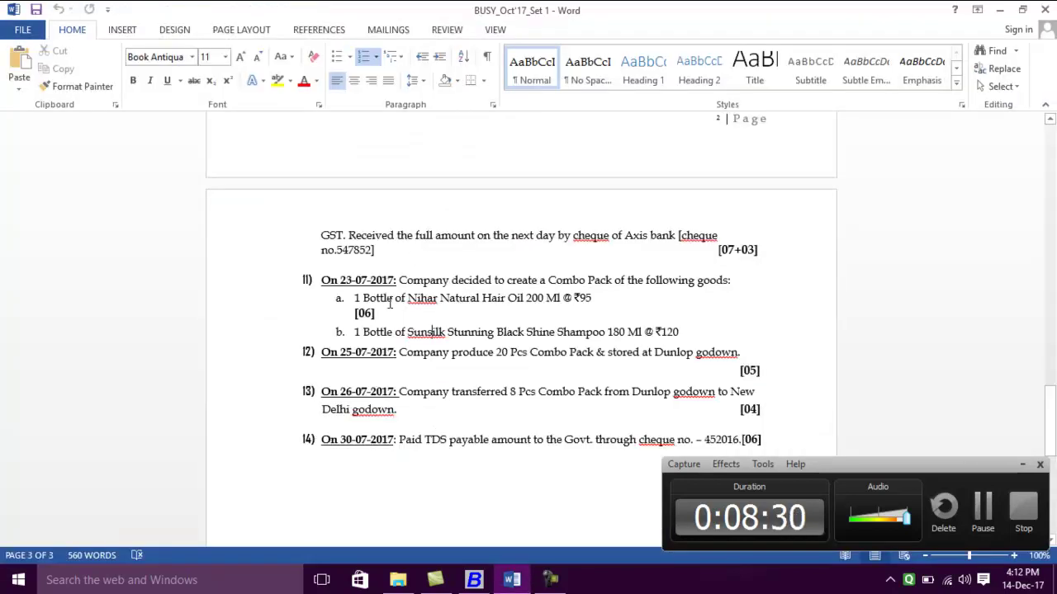
pyautogui.hotkey('alt', 'Tab')
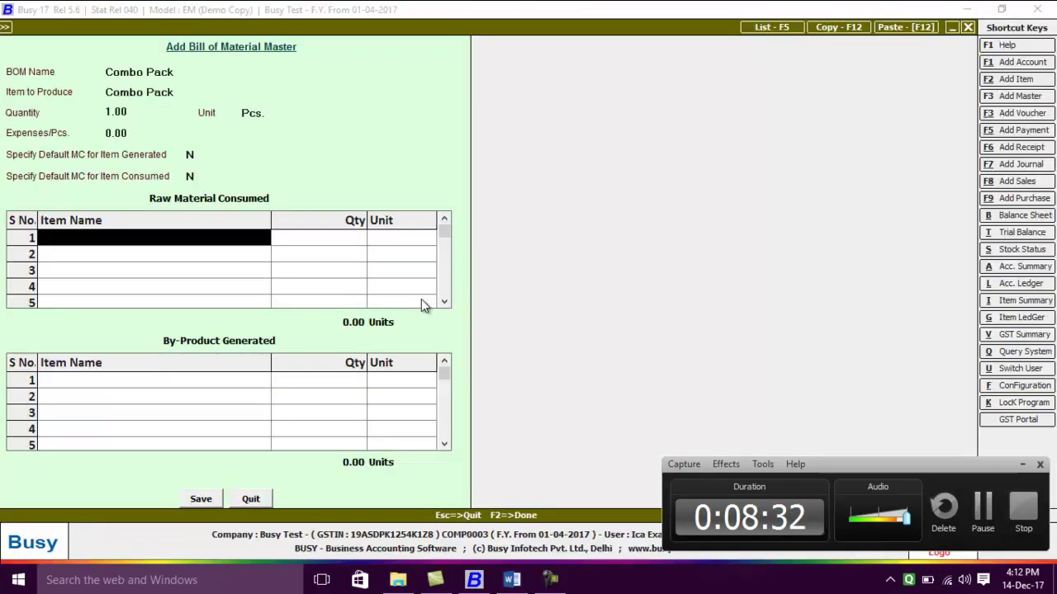
pyautogui.write('n')
pyautogui.press('Return')
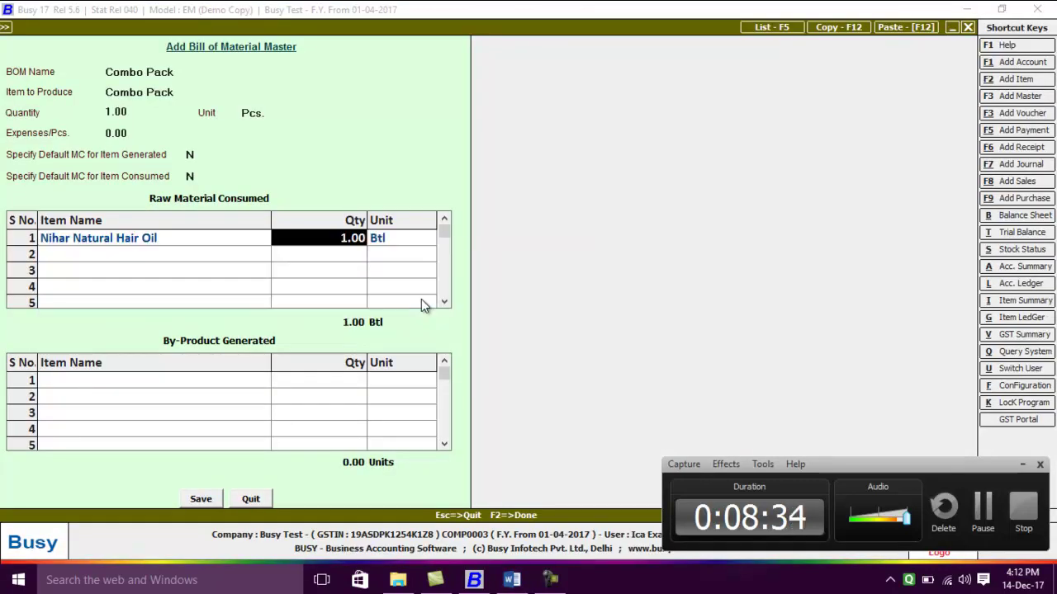
pyautogui.press('Return')
# - Add Sunsilk Stunnig Black Shine as the second raw material, save the BOM, and close the form
pyautogui.hotkey('alt', 'Tab')
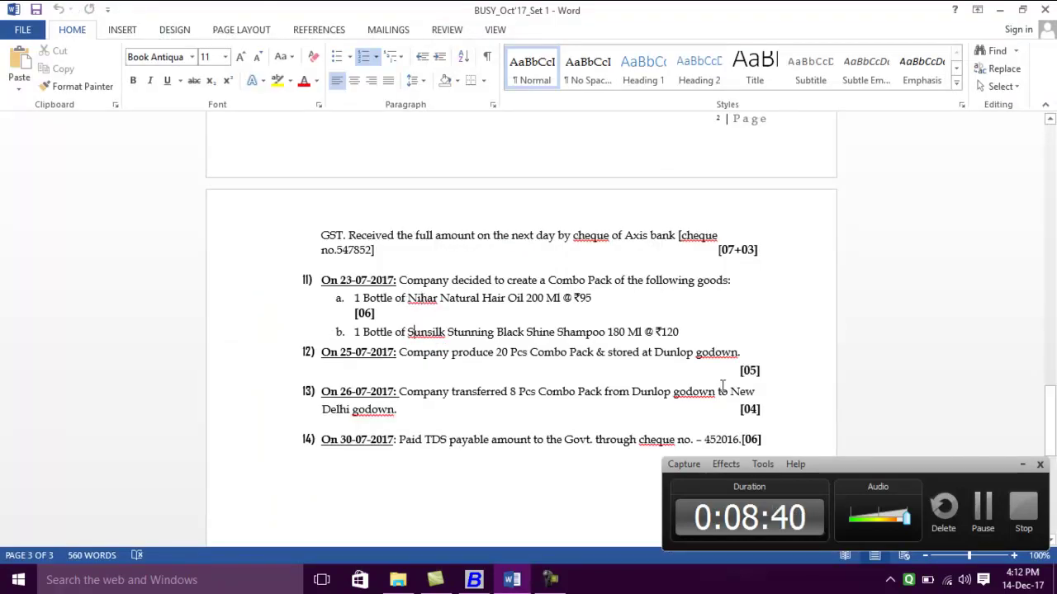
pyautogui.hotkey('alt', 'Tab')
pyautogui.write('s')
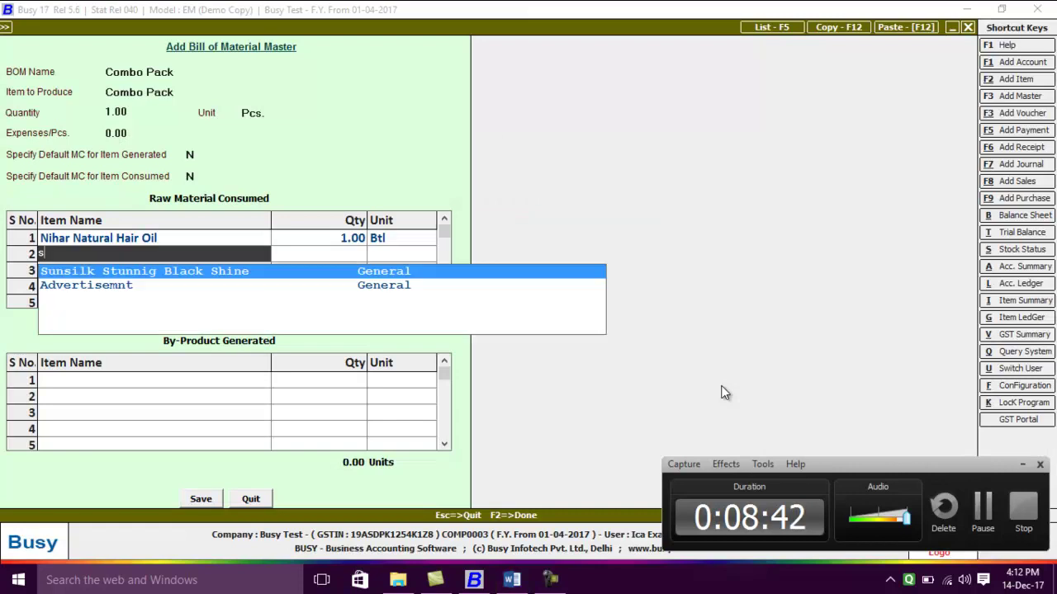
pyautogui.press('Return')
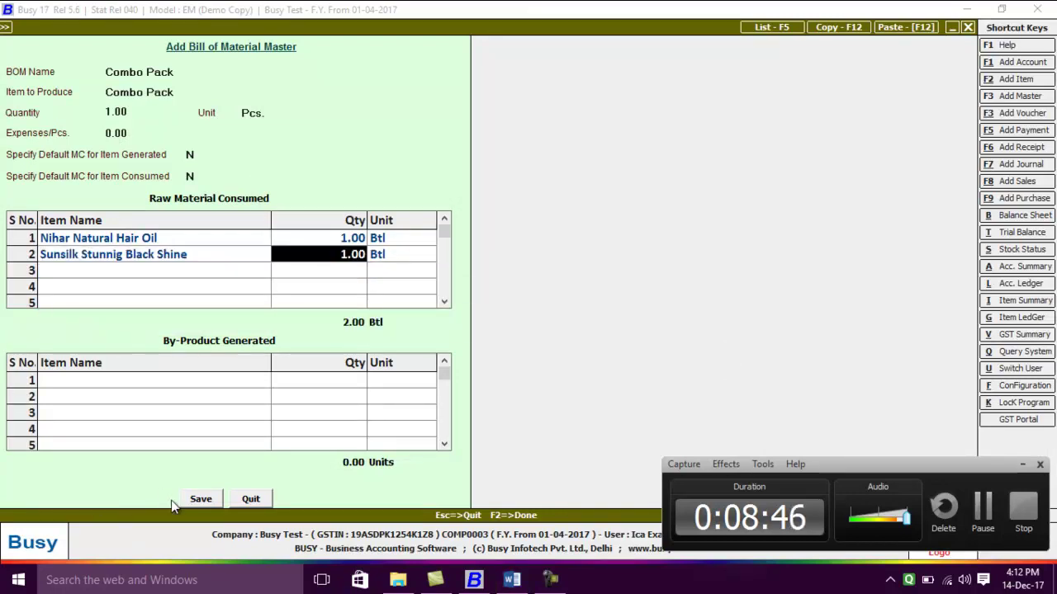
pyautogui.click(196, 501)
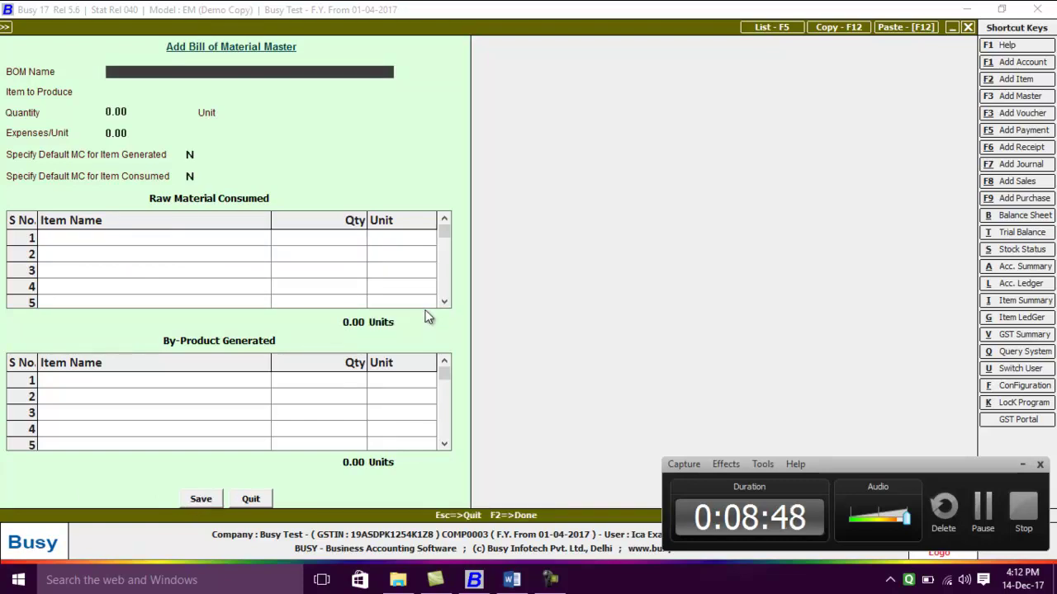
pyautogui.press('Escape')
pyautogui.press('Escape')
pyautogui.press('Escape')
pyautogui.press('Escape')
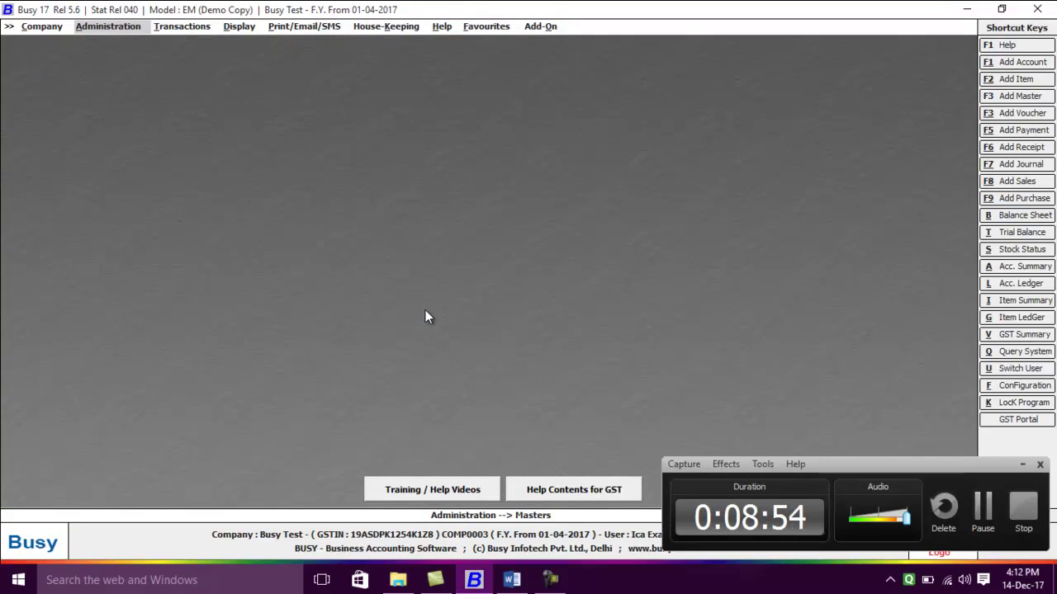
# - Bring the Word question paper forward and review its Nihar hair oil and Sunsilk shampoo lines
pyautogui.hotkey('alt', 'Tab')
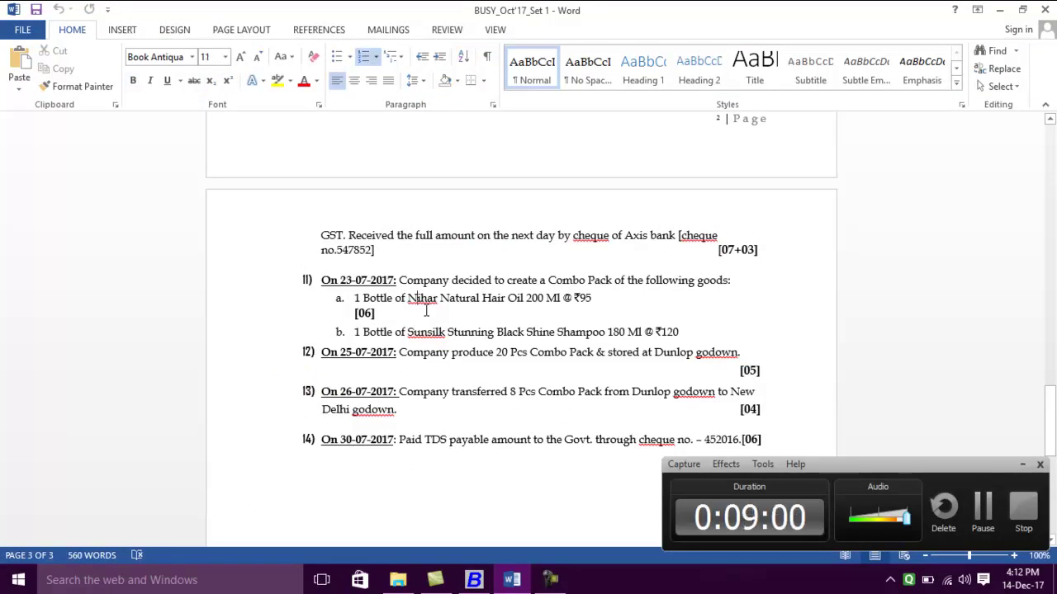
pyautogui.click(426, 310)
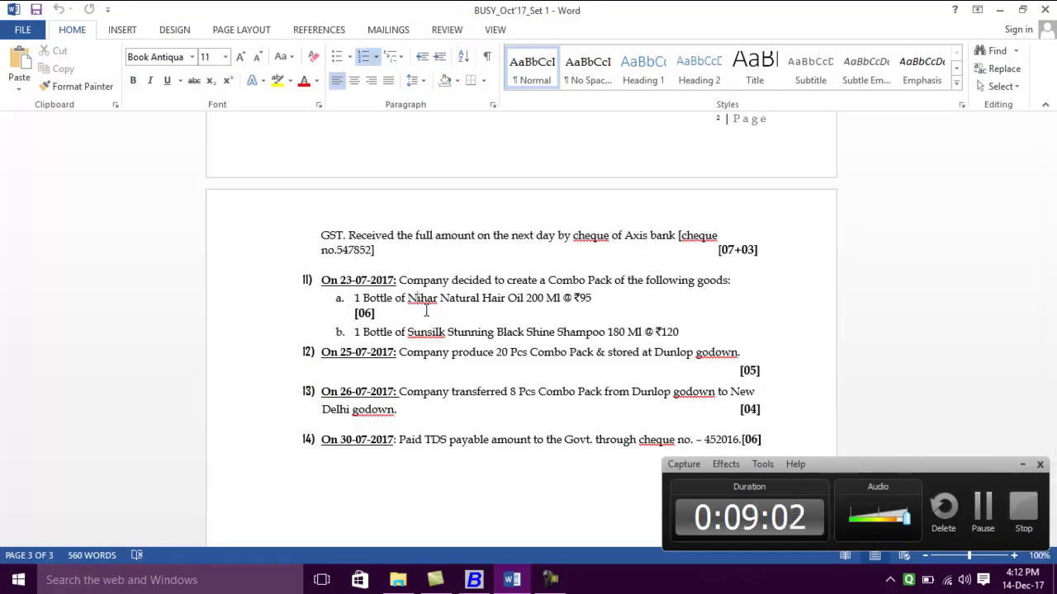
pyautogui.press('Down')
pyautogui.press('Down')
pyautogui.press('Up')
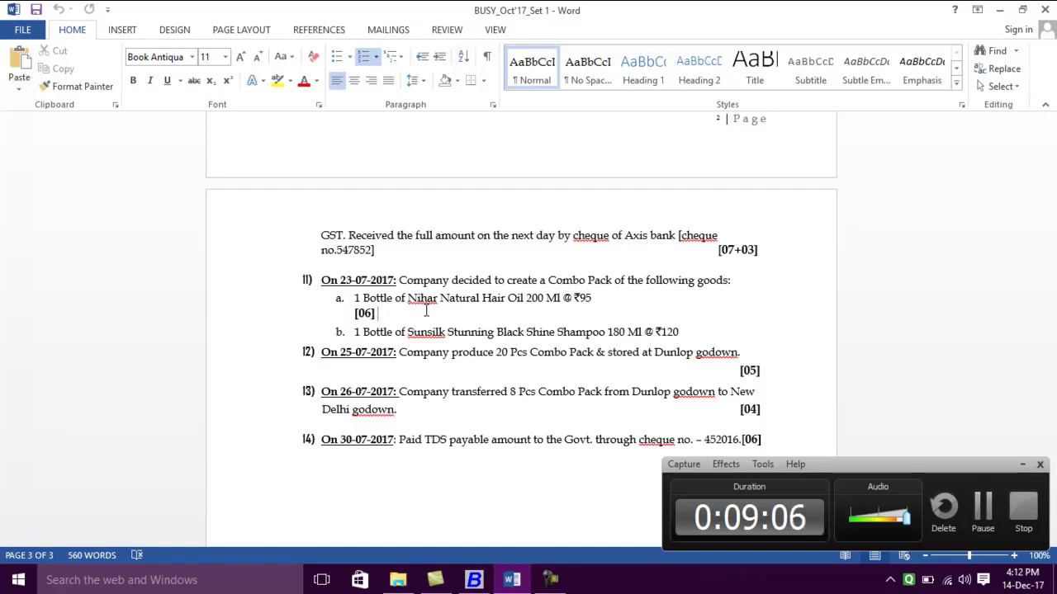
pyautogui.press('Down')
pyautogui.press('Down')
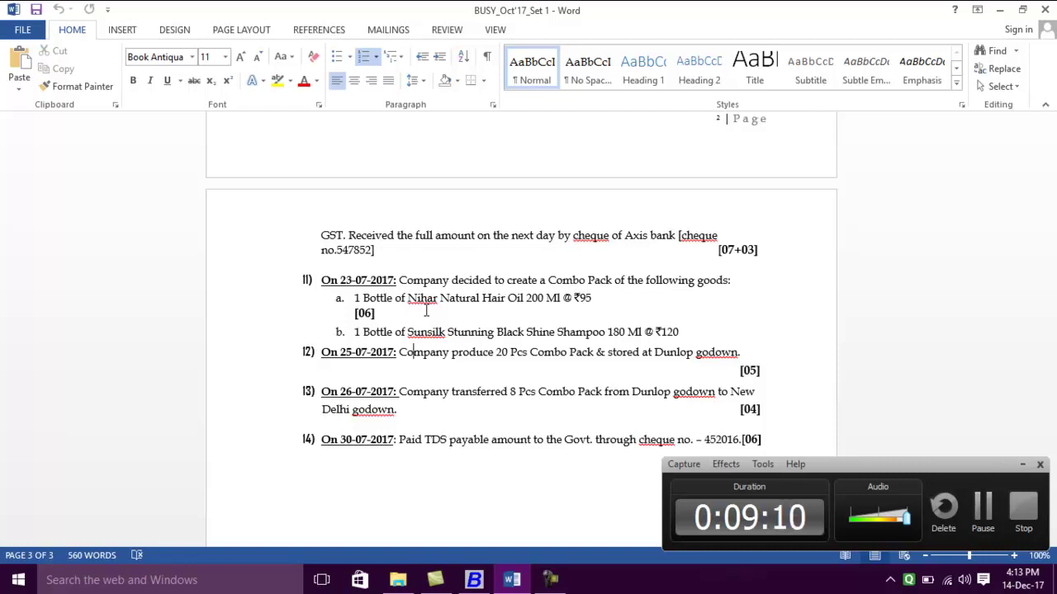